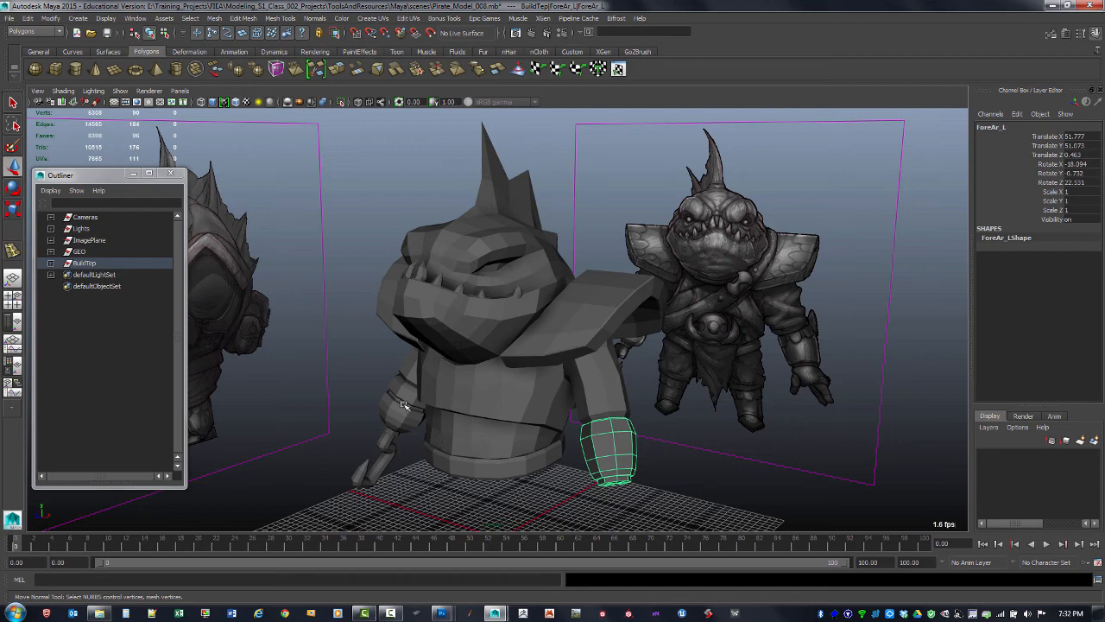
# Delete the construction history of the right forearm piece
pyautogui.click(406, 404)
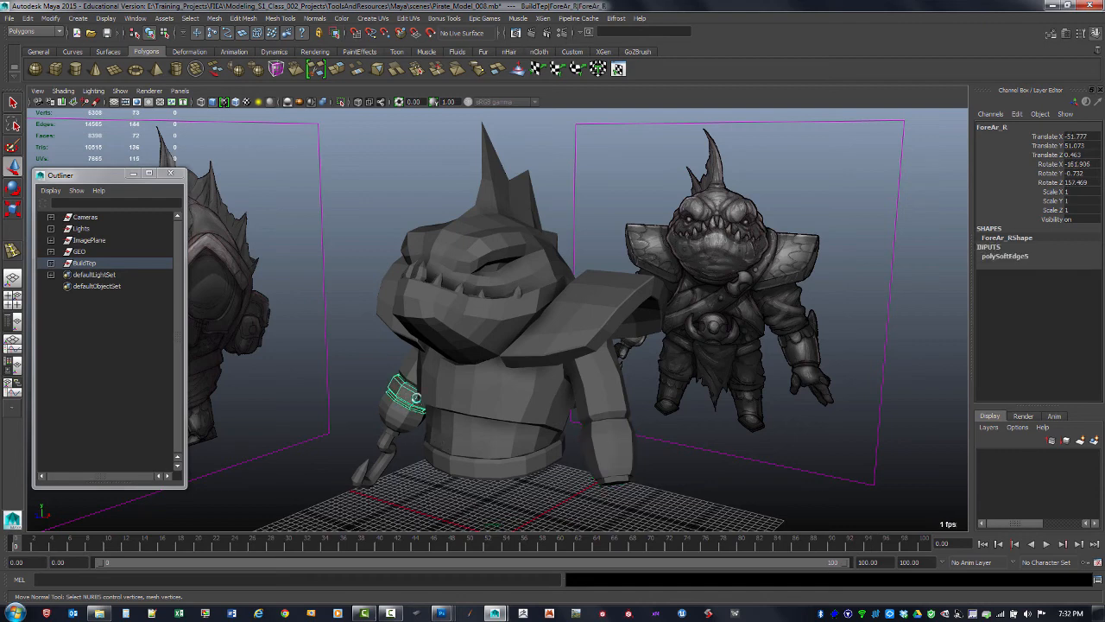
pyautogui.hotkey('alt', 'shift', 'd')
# Select the hook and belt pieces of the model and save the scene
pyautogui.click(405, 428)
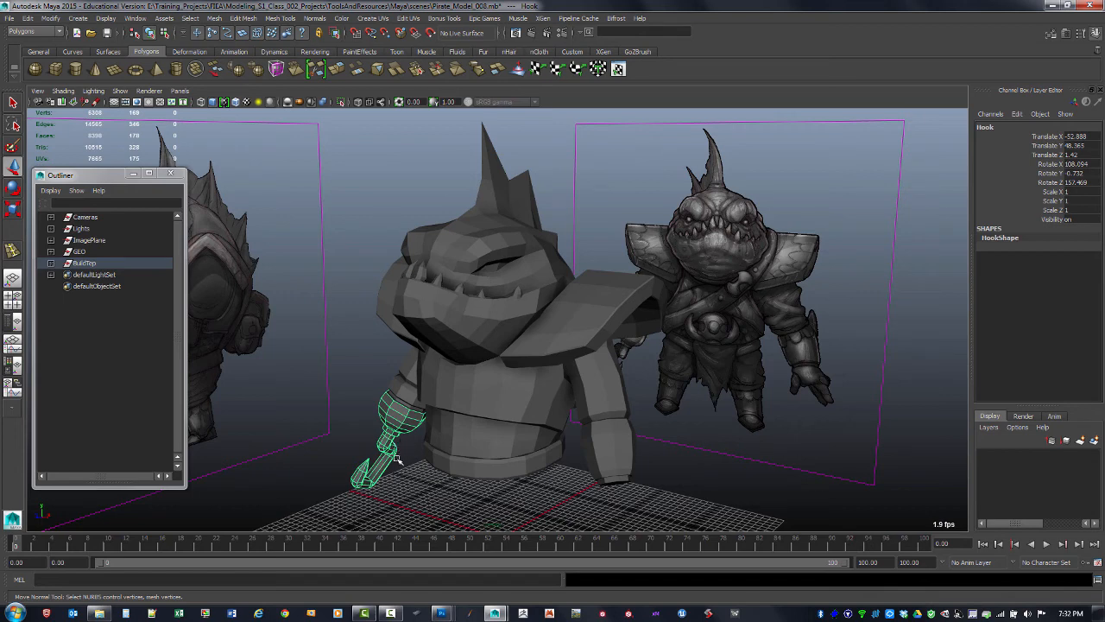
pyautogui.click(496, 470)
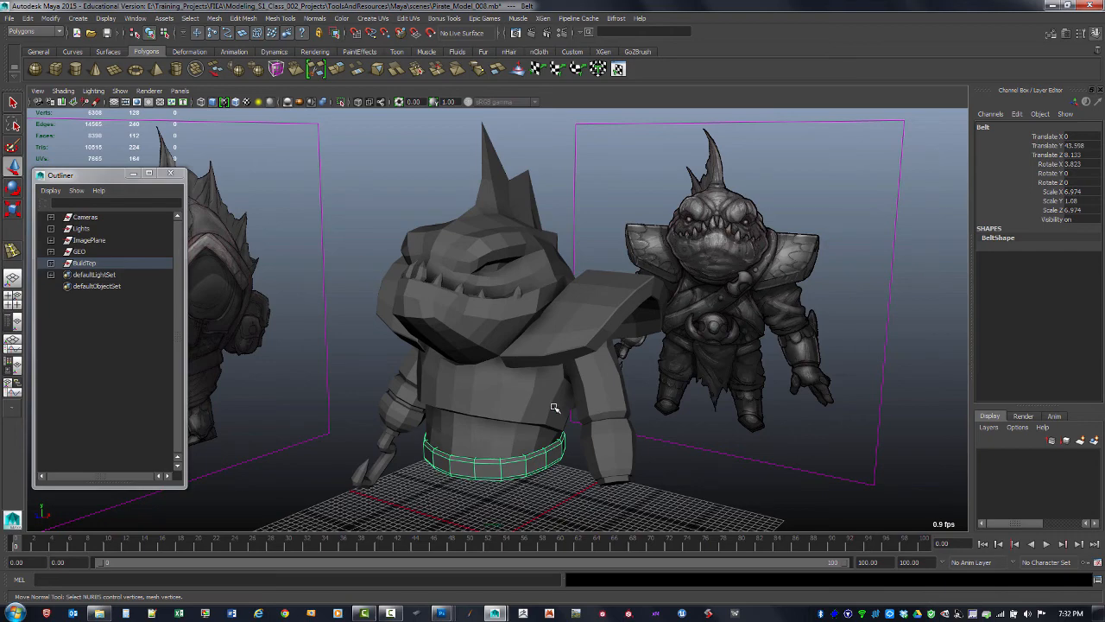
pyautogui.hotkey('ctrl', 's')
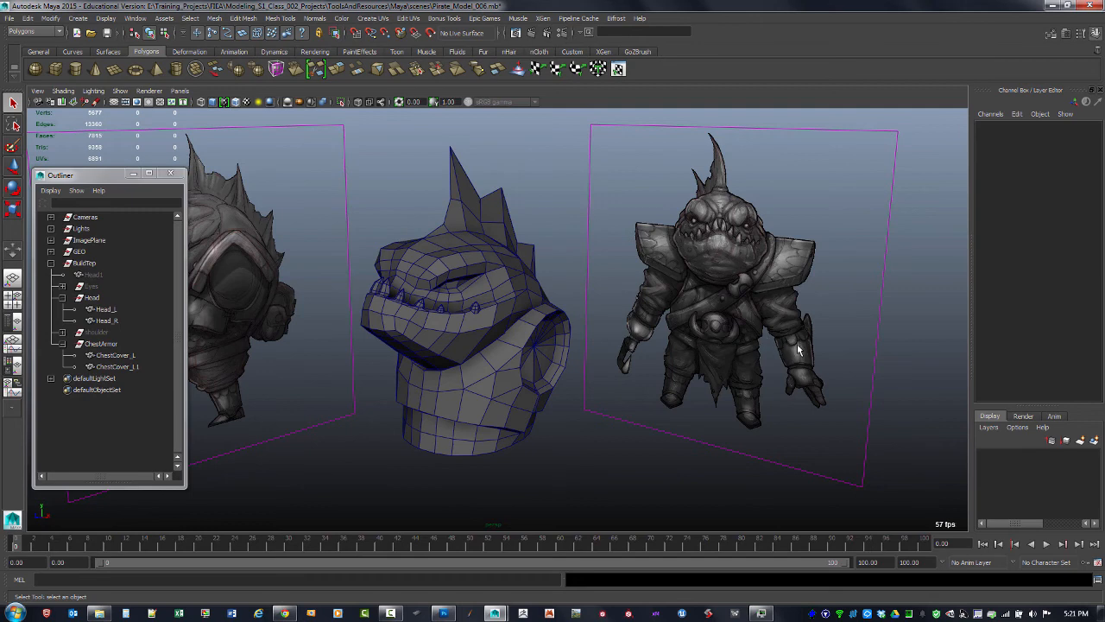
# Open the Polygon Cylinder options and move the dialog beside the viewport
pyautogui.click(78, 18)
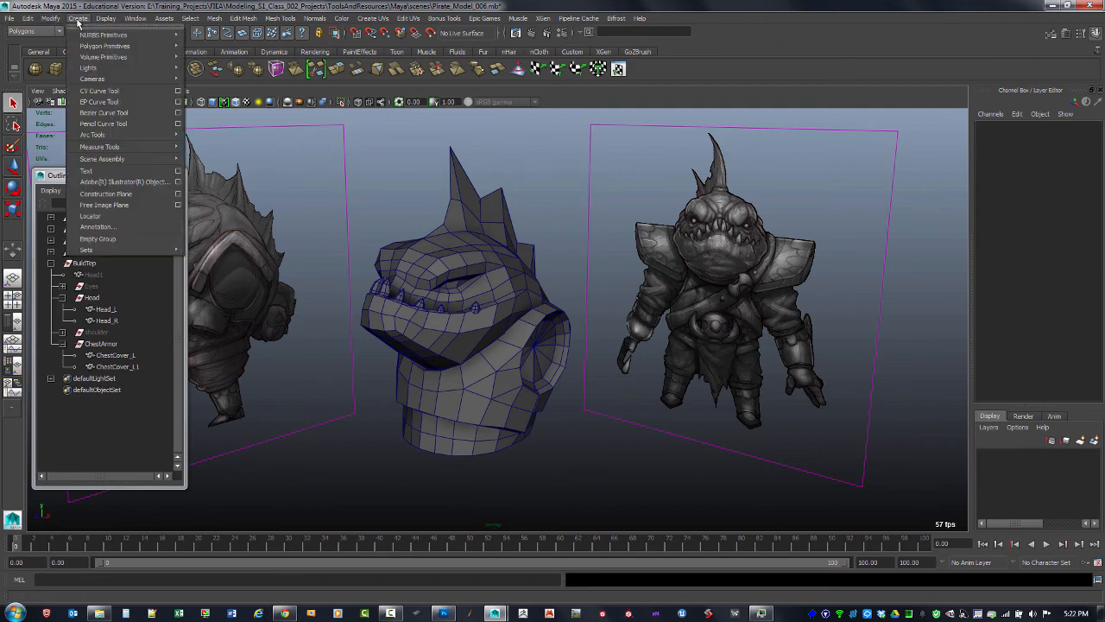
pyautogui.moveTo(102, 46)
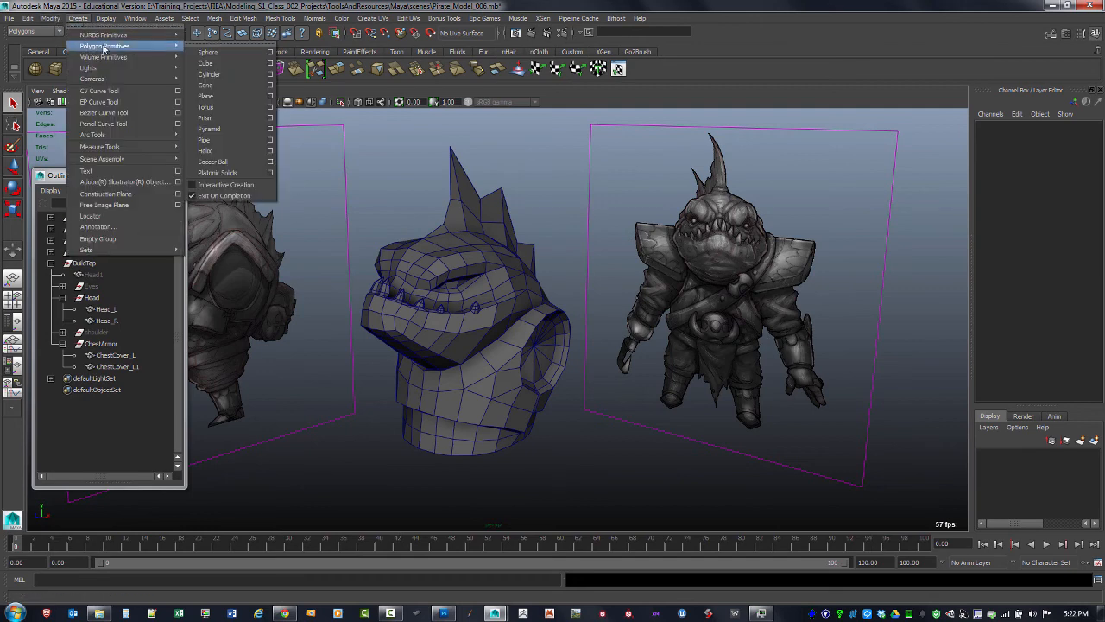
pyautogui.click(270, 75)
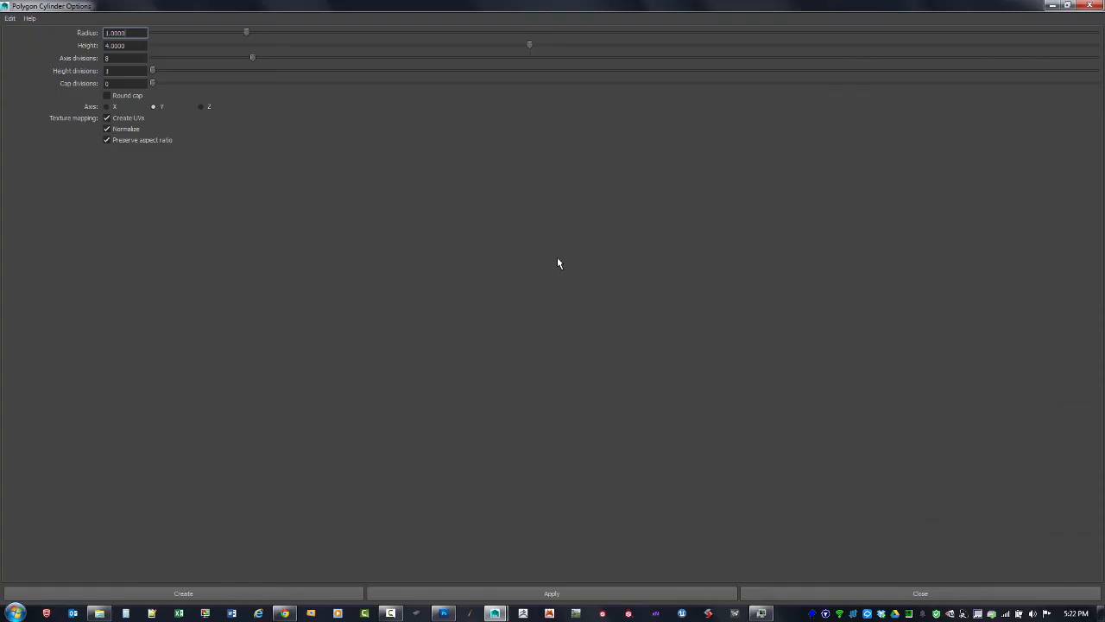
pyautogui.moveTo(782, 6); pyautogui.dragTo(931, 81)
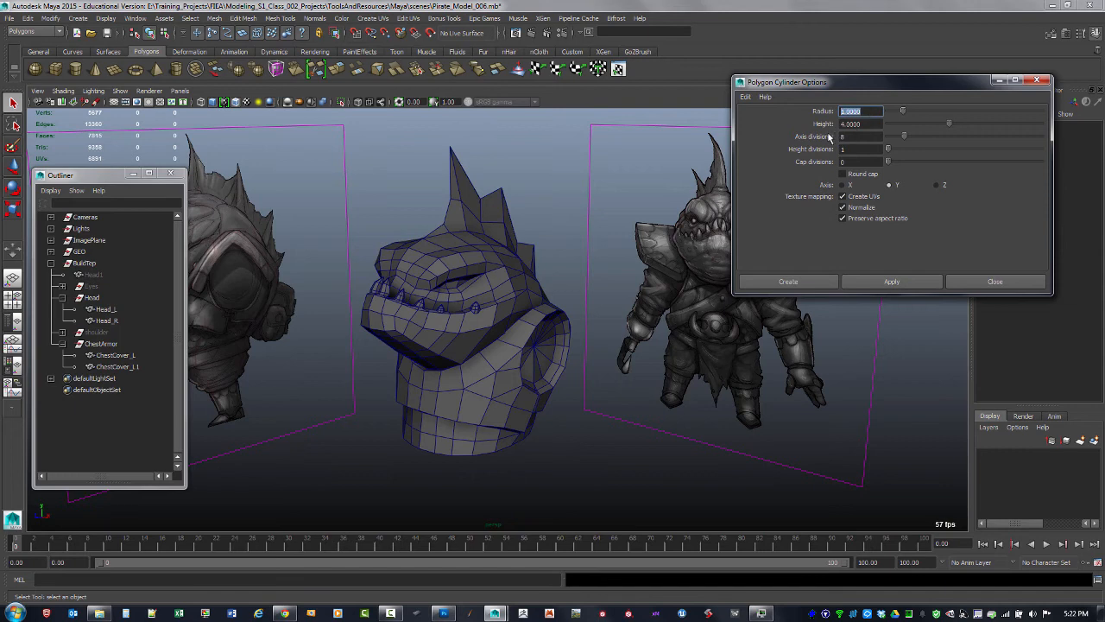
# Create a cylinder with the default options and undo it
pyautogui.click(871, 277)
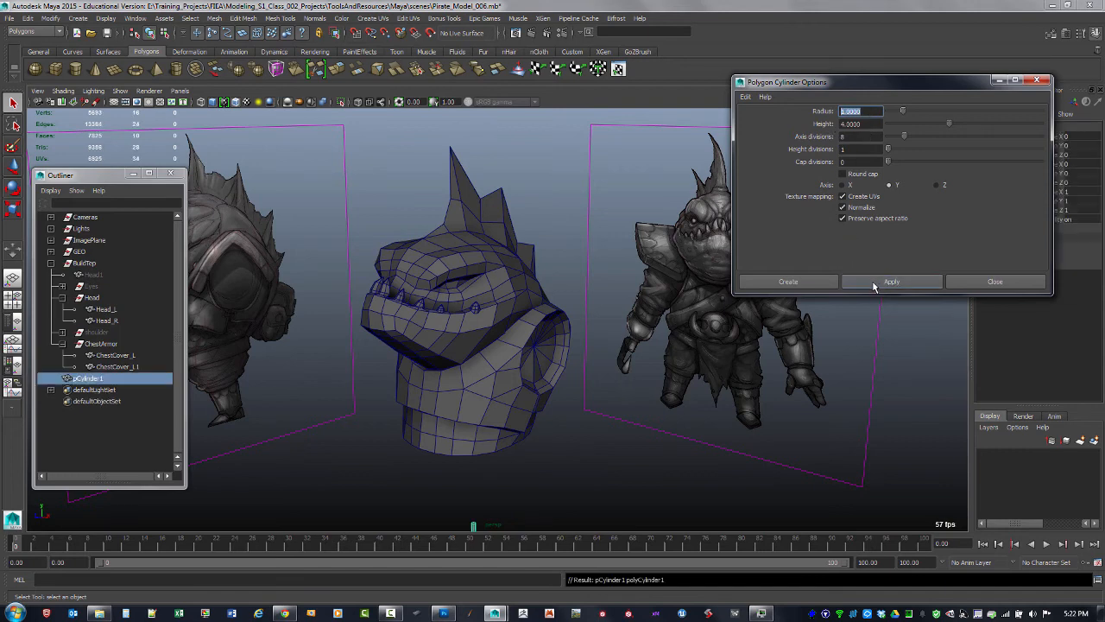
pyautogui.keyDown('alt'); pyautogui.moveTo(526, 445); pyautogui.dragTo(550, 318, button='middle'); pyautogui.keyUp('alt')
pyautogui.keyDown('alt'); pyautogui.moveTo(549, 318); pyautogui.dragTo(763, 503, button='right'); pyautogui.keyUp('alt')
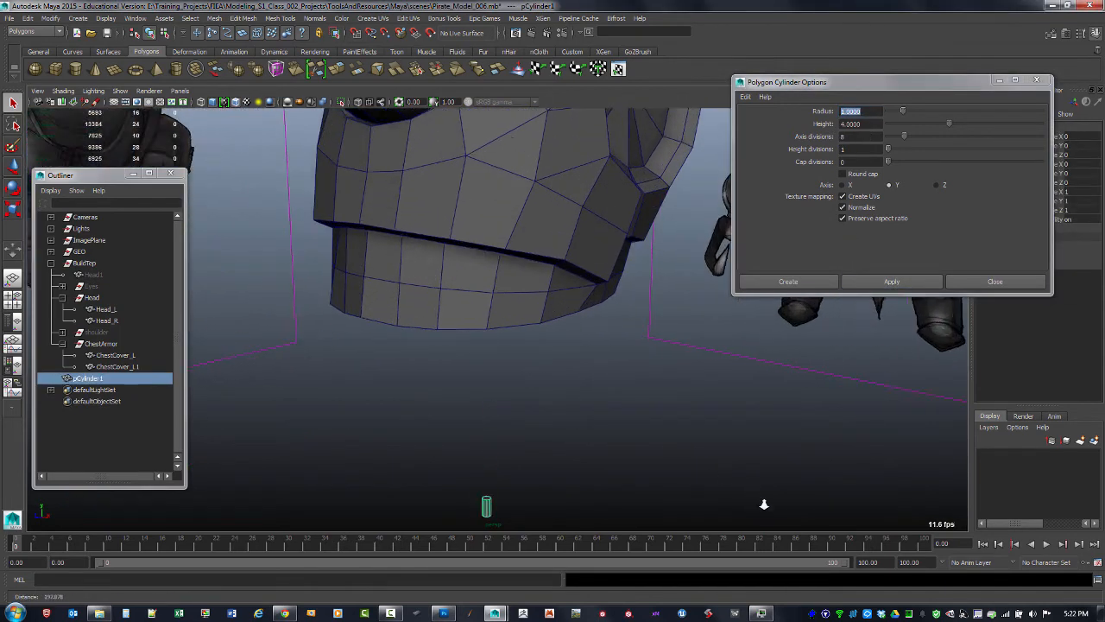
pyautogui.keyDown('alt'); pyautogui.moveTo(632, 377); pyautogui.dragTo(672, 255, button='middle'); pyautogui.keyUp('alt')
pyautogui.keyDown('alt'); pyautogui.moveTo(672, 255); pyautogui.dragTo(577, 348, button='right'); pyautogui.keyUp('alt')
pyautogui.keyDown('alt'); pyautogui.moveTo(577, 348); pyautogui.dragTo(583, 372); pyautogui.keyUp('alt')
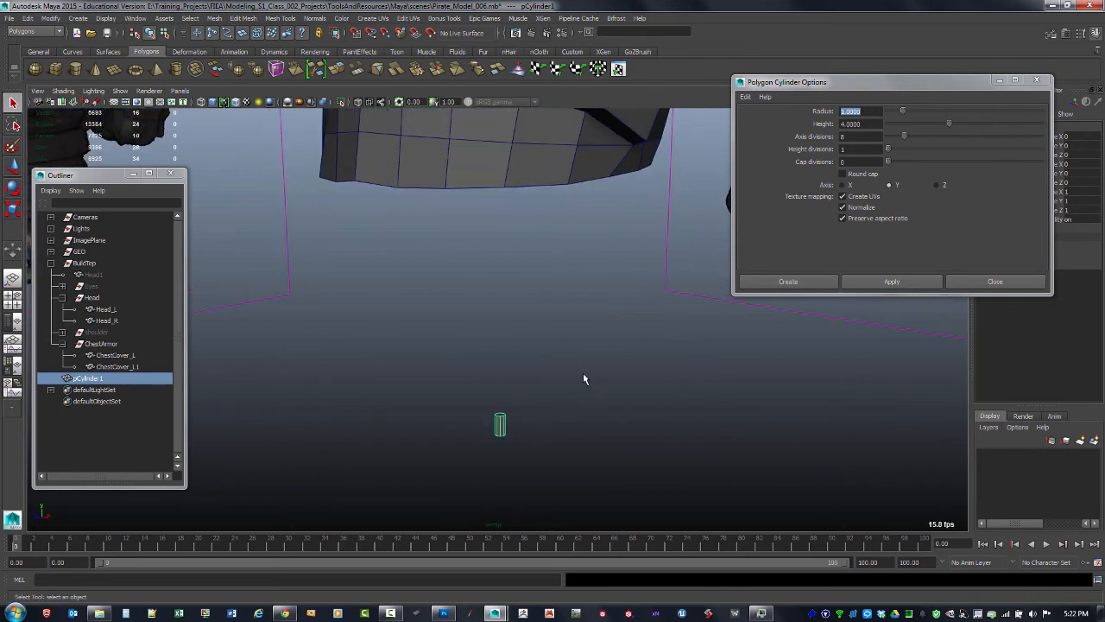
pyautogui.hotkey('ctrl', 'z')
# Set the cylinder radius to 4 and height to 6, and create the cylinder
pyautogui.keyDown('alt'); pyautogui.moveTo(661, 313); pyautogui.dragTo(637, 358, button='middle'); pyautogui.keyUp('alt')
pyautogui.keyDown('alt'); pyautogui.moveTo(637, 357); pyautogui.dragTo(596, 344, button='right'); pyautogui.keyUp('alt')
pyautogui.click(864, 110)
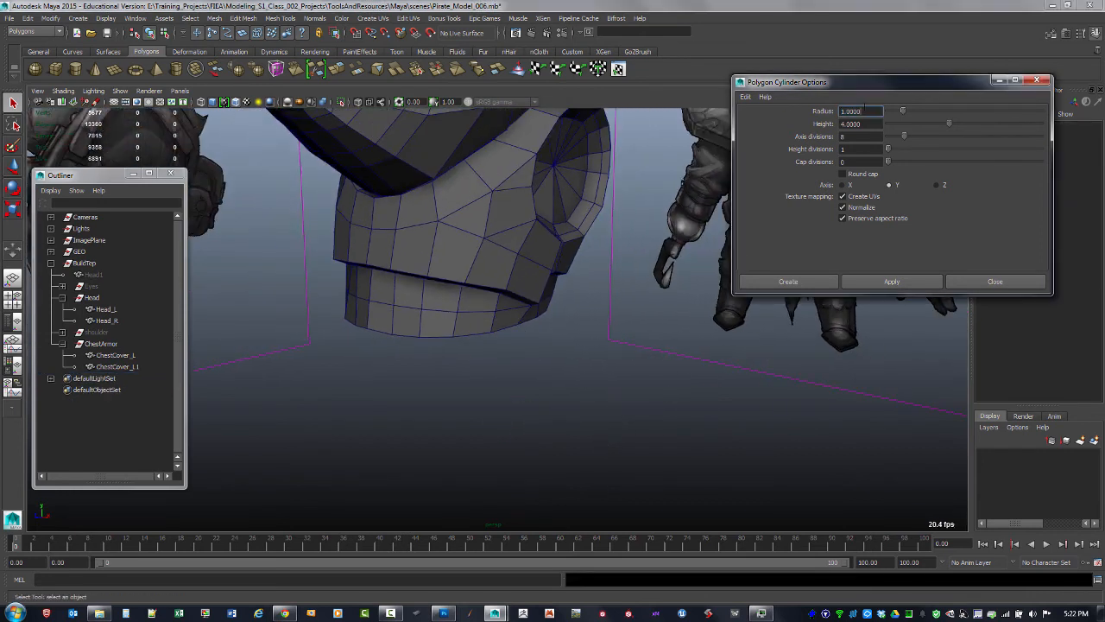
pyautogui.press('Tab')
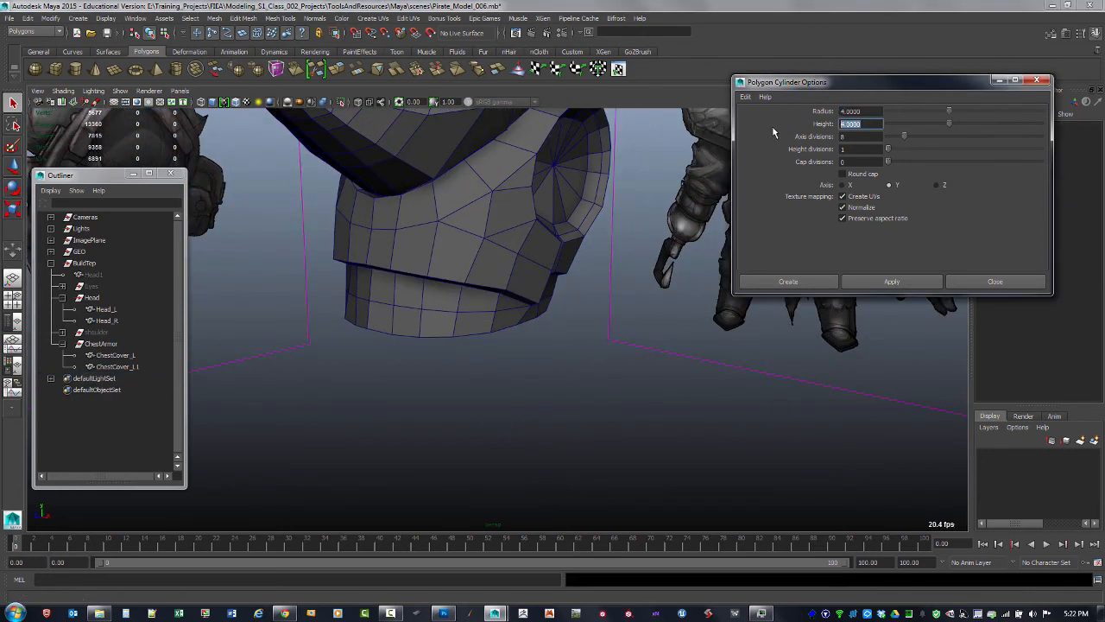
pyautogui.write('6')
pyautogui.click(860, 149)
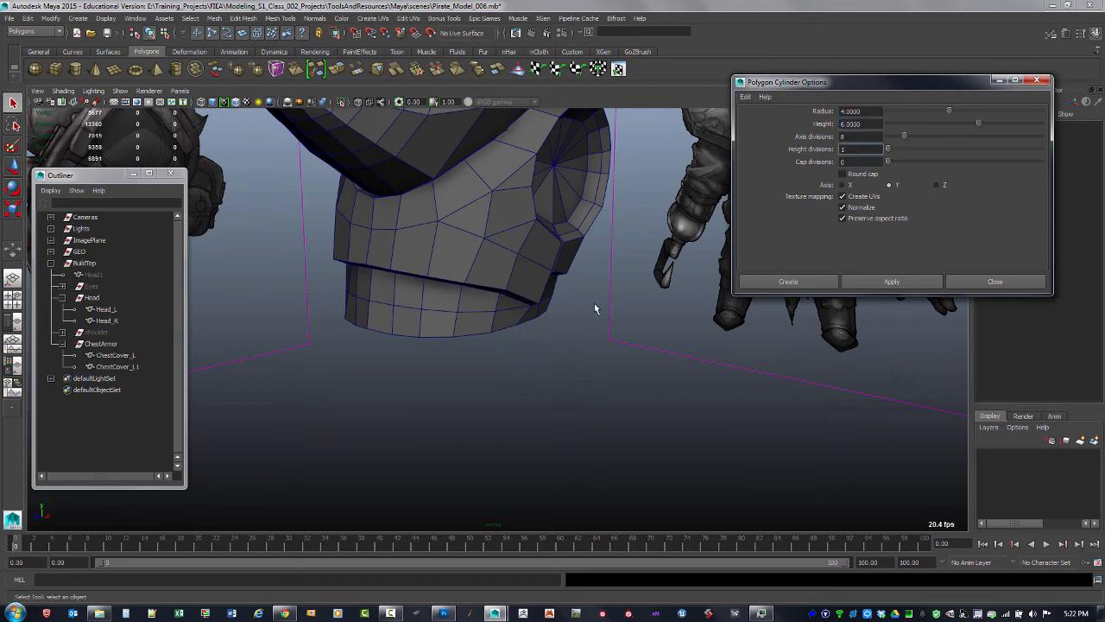
pyautogui.keyDown('alt'); pyautogui.moveTo(594, 304); pyautogui.dragTo(750, 297); pyautogui.keyUp('alt')
pyautogui.click(891, 282)
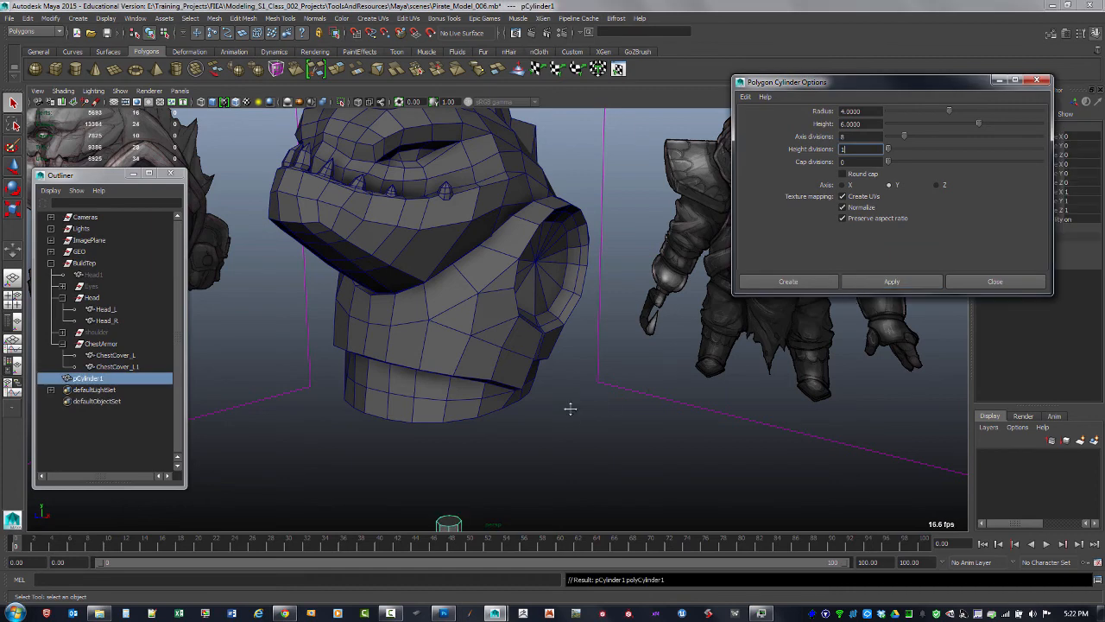
# Split the cylinder's top cap with two crossing Multi-Cut lines
pyautogui.keyDown('alt'); pyautogui.moveTo(570, 406); pyautogui.dragTo(597, 392); pyautogui.keyUp('alt')
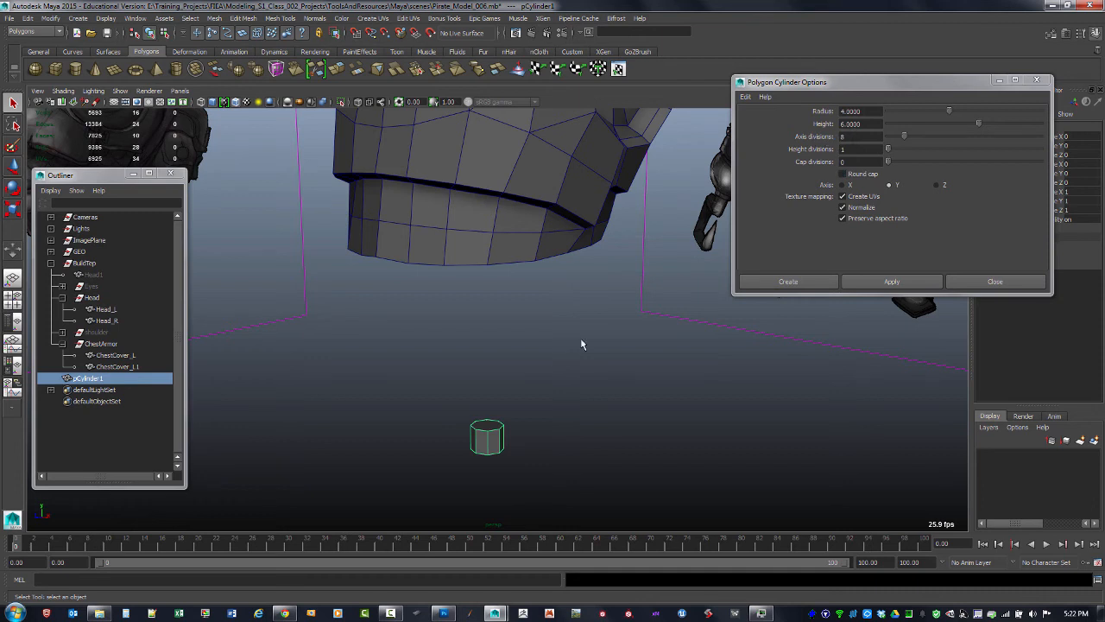
pyautogui.keyDown('alt'); pyautogui.moveTo(581, 342); pyautogui.dragTo(538, 376); pyautogui.keyUp('alt')
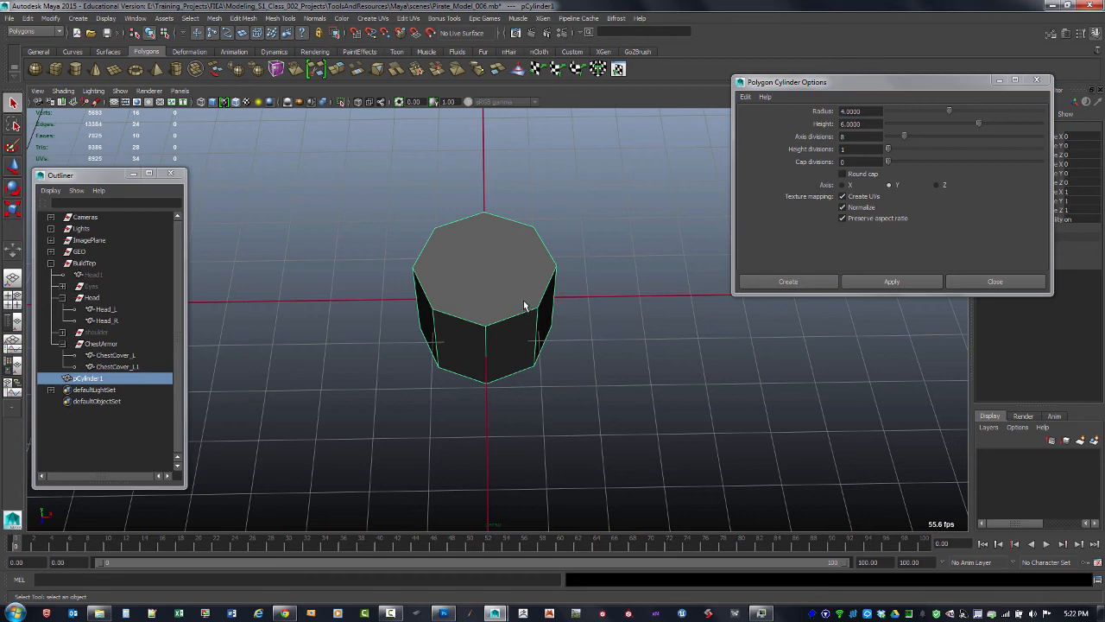
pyautogui.keyDown('shift'); pyautogui.moveTo(524, 294); pyautogui.dragTo(471, 300, button='right'); pyautogui.keyUp('shift')
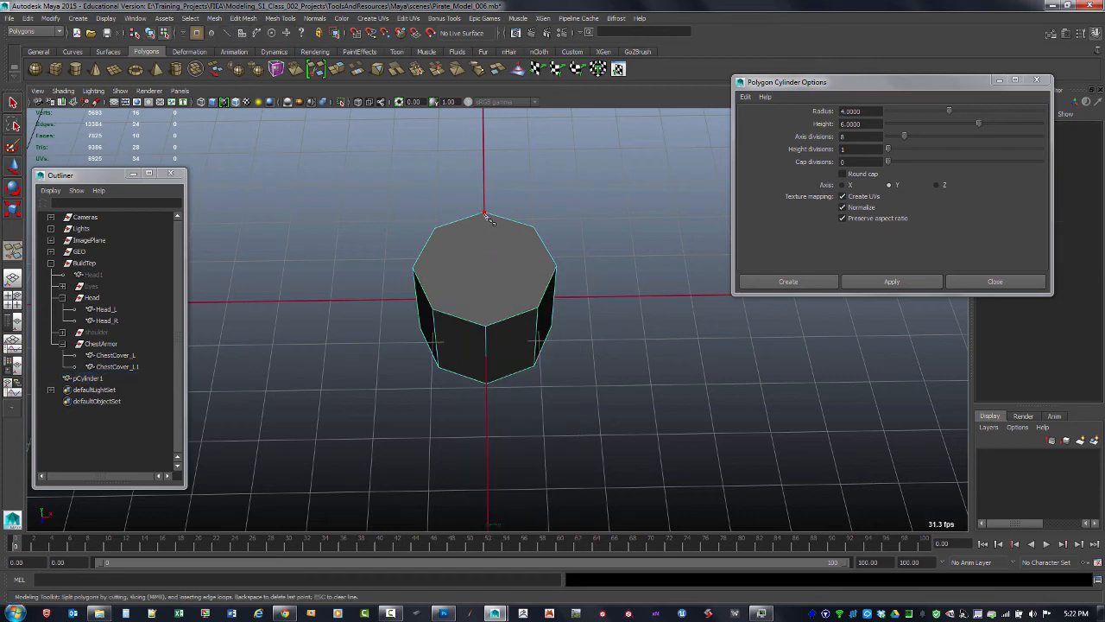
pyautogui.click(487, 327)
pyautogui.press('Return')
pyautogui.click(414, 269)
pyautogui.press('Return')
# Turn on smooth mesh preview for the cylinder
pyautogui.keyDown('alt'); pyautogui.moveTo(570, 313); pyautogui.dragTo(547, 326); pyautogui.keyUp('alt')
pyautogui.keyDown('alt'); pyautogui.moveTo(468, 234); pyautogui.dragTo(538, 274, button='right'); pyautogui.keyUp('alt')
pyautogui.keyDown('alt'); pyautogui.moveTo(538, 273); pyautogui.dragTo(537, 296, button='middle'); pyautogui.keyUp('alt')
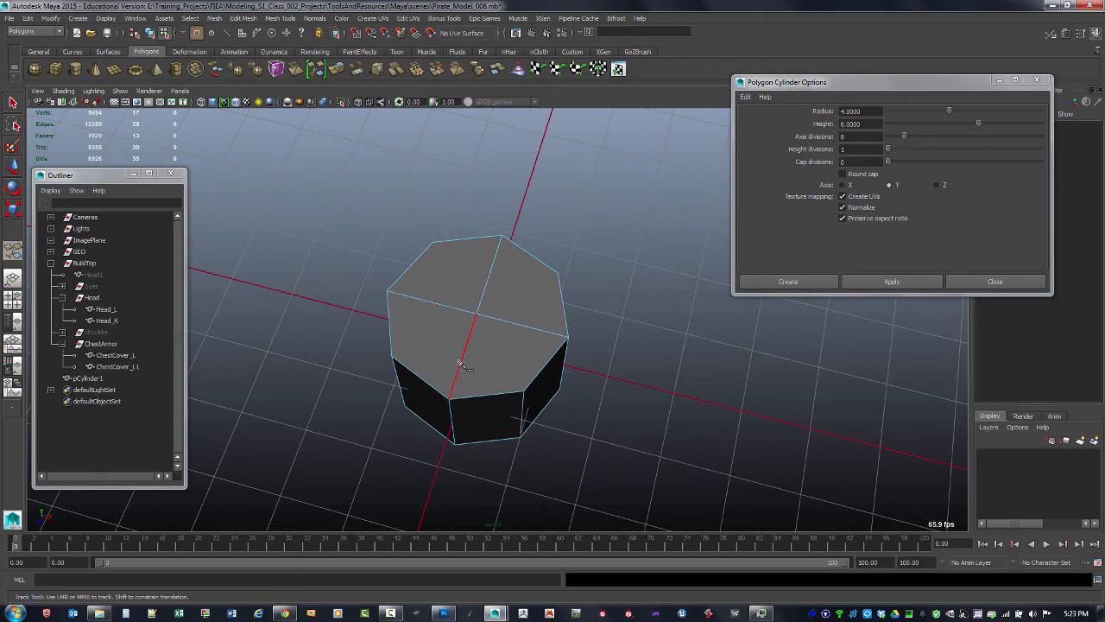
pyautogui.keyDown('alt'); pyautogui.moveTo(460, 362); pyautogui.dragTo(450, 235); pyautogui.keyUp('alt')
pyautogui.press('3')
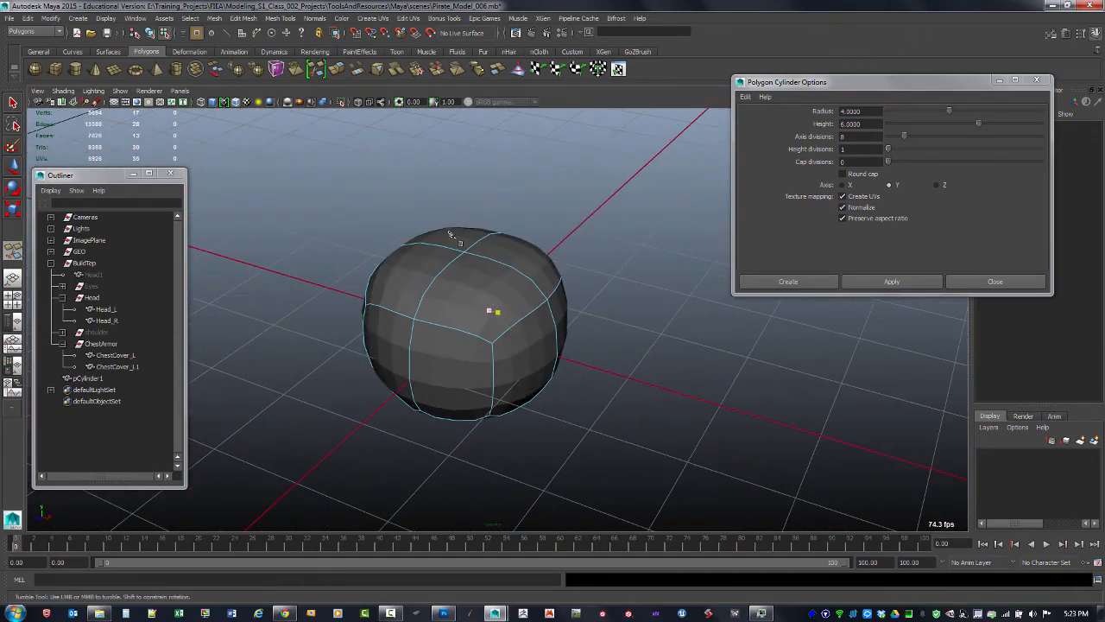
# Select the edge loop around the cylinder's top rim in edge mode
pyautogui.press('q')
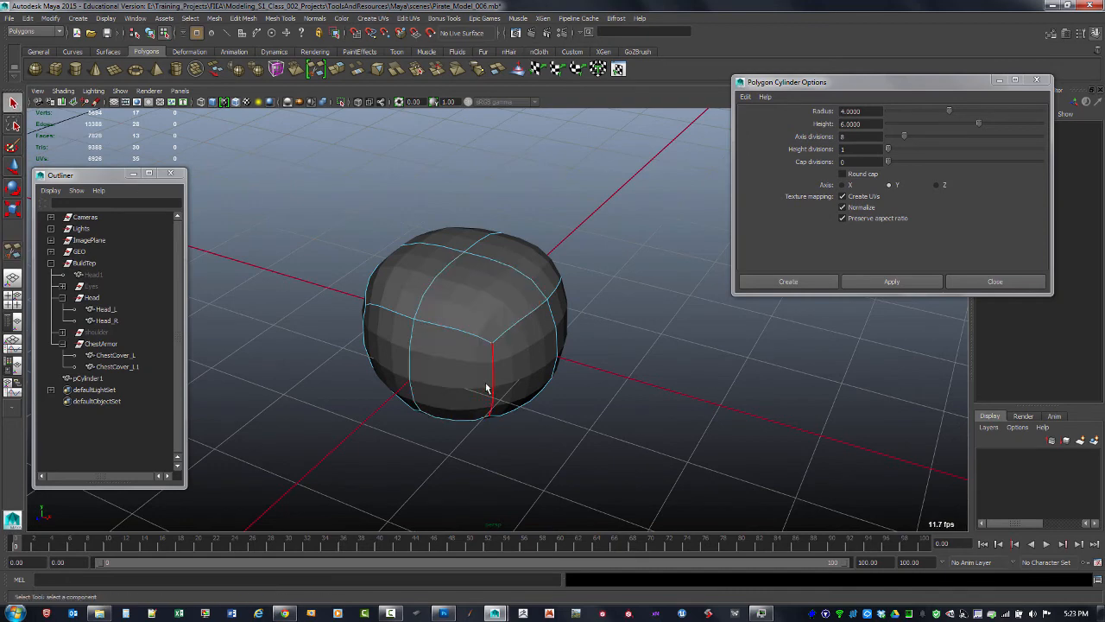
pyautogui.press('F10')
pyautogui.click(476, 337)
pyautogui.keyDown('shift'); pyautogui.click(524, 321); pyautogui.keyUp('shift')
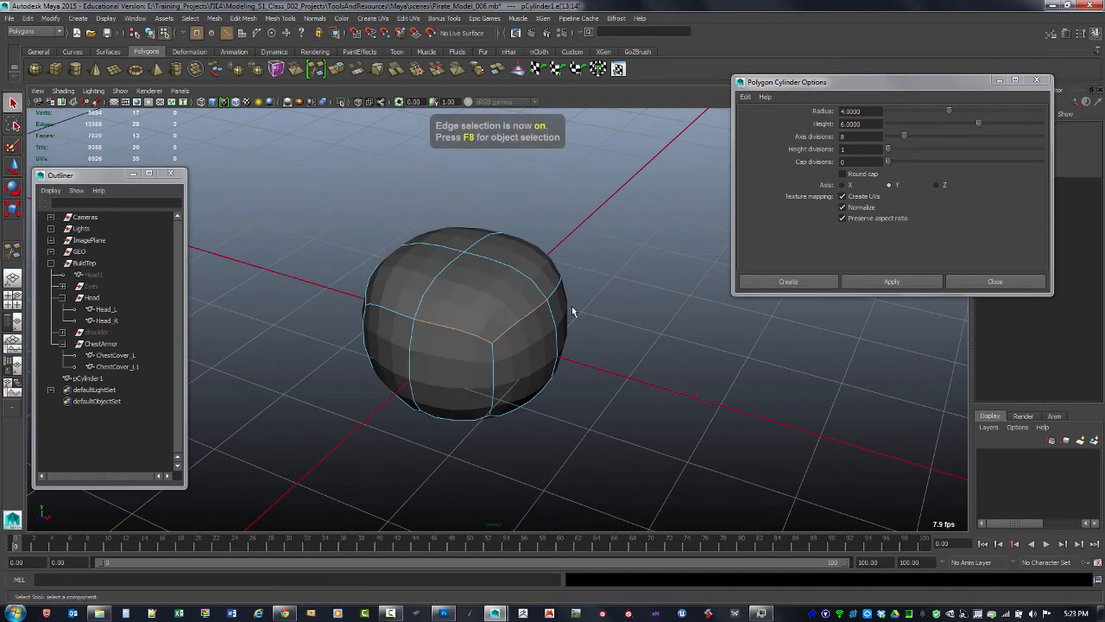
pyautogui.keyDown('alt'); pyautogui.moveTo(572, 308); pyautogui.dragTo(506, 338); pyautogui.keyUp('alt')
pyautogui.keyDown('shift'); pyautogui.click(506, 338); pyautogui.keyUp('shift')
pyautogui.keyDown('alt'); pyautogui.moveTo(454, 374); pyautogui.dragTo(568, 366); pyautogui.keyUp('alt')
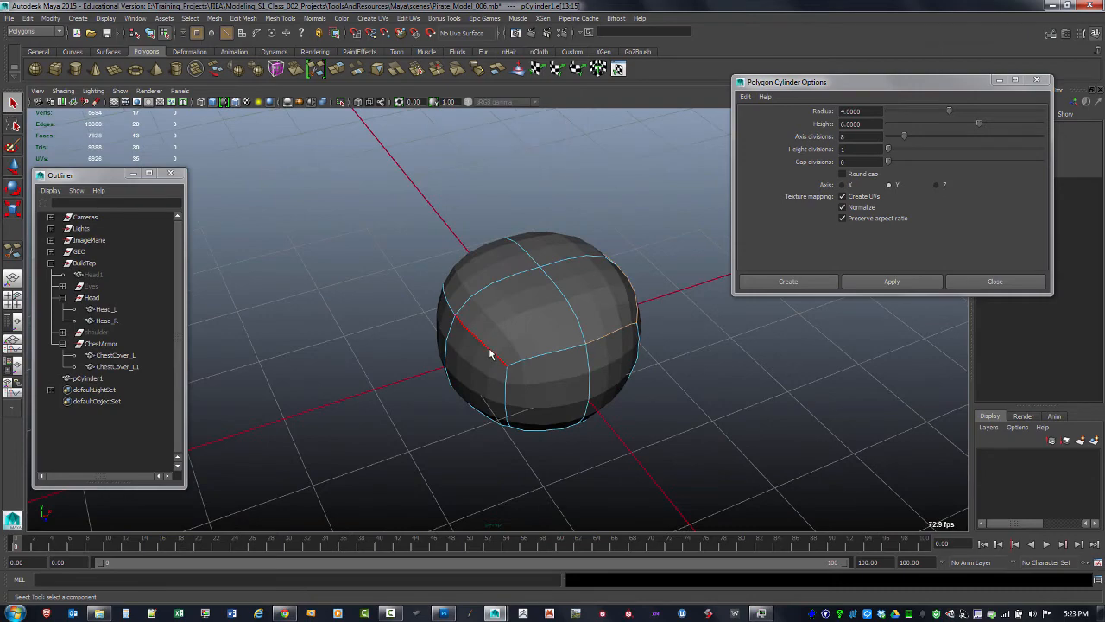
pyautogui.keyDown('shift'); pyautogui.click(491, 350); pyautogui.keyUp('shift')
pyautogui.keyDown('shift'); pyautogui.click(543, 354); pyautogui.keyUp('shift')
pyautogui.keyDown('alt'); pyautogui.moveTo(496, 356); pyautogui.dragTo(542, 361); pyautogui.keyUp('alt')
pyautogui.keyDown('shift'); pyautogui.click(526, 298); pyautogui.keyUp('shift')
pyautogui.keyDown('alt'); pyautogui.moveTo(492, 328); pyautogui.dragTo(534, 331); pyautogui.keyUp('alt')
pyautogui.keyDown('shift'); pyautogui.click(516, 278); pyautogui.keyUp('shift')
pyautogui.keyDown('alt'); pyautogui.moveTo(479, 302); pyautogui.dragTo(493, 247); pyautogui.keyUp('alt')
pyautogui.keyDown('shift'); pyautogui.click(469, 254); pyautogui.keyUp('shift')
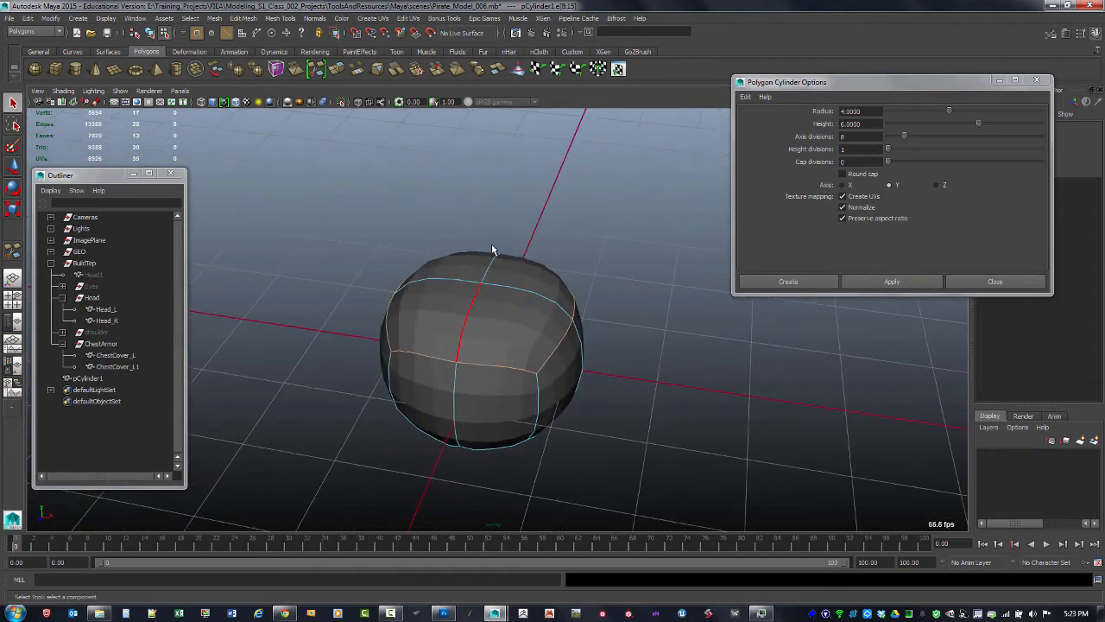
# Crease the top rim edges with the Crease Tool
pyautogui.click(287, 19)
pyautogui.click(319, 111)
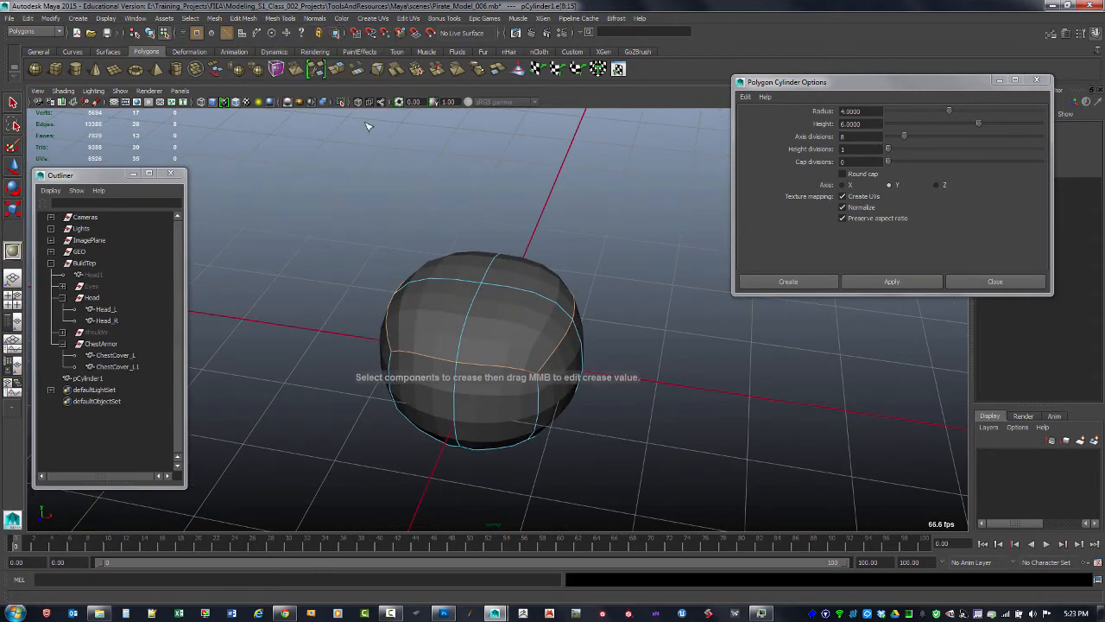
pyautogui.moveTo(452, 299); pyautogui.dragTo(686, 291, button='middle')
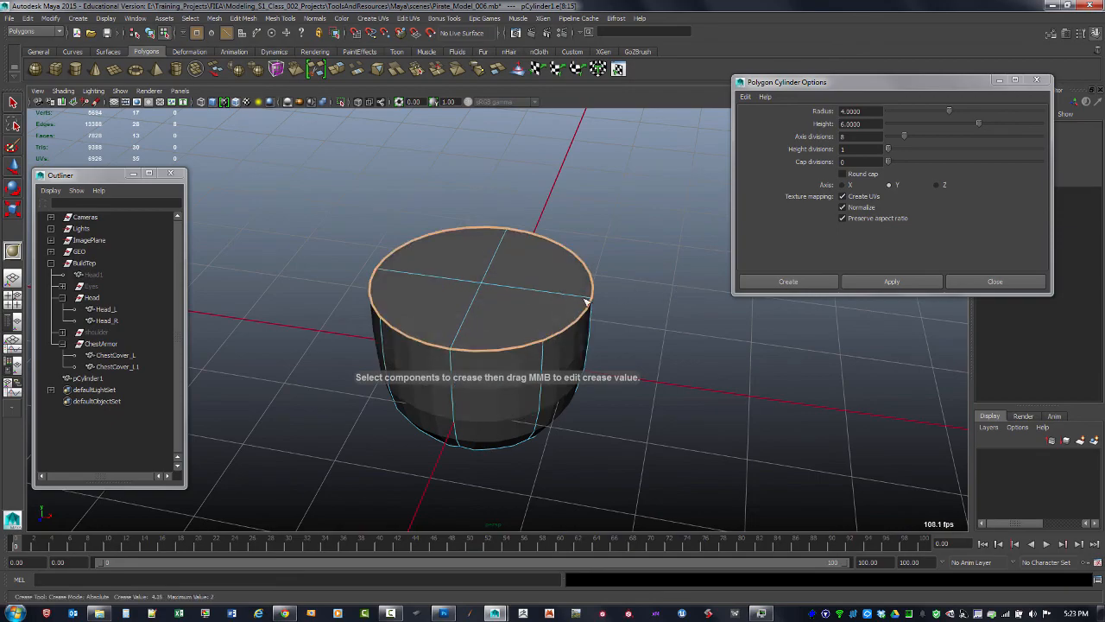
pyautogui.keyDown('alt'); pyautogui.moveTo(624, 353); pyautogui.dragTo(581, 321); pyautogui.keyUp('alt')
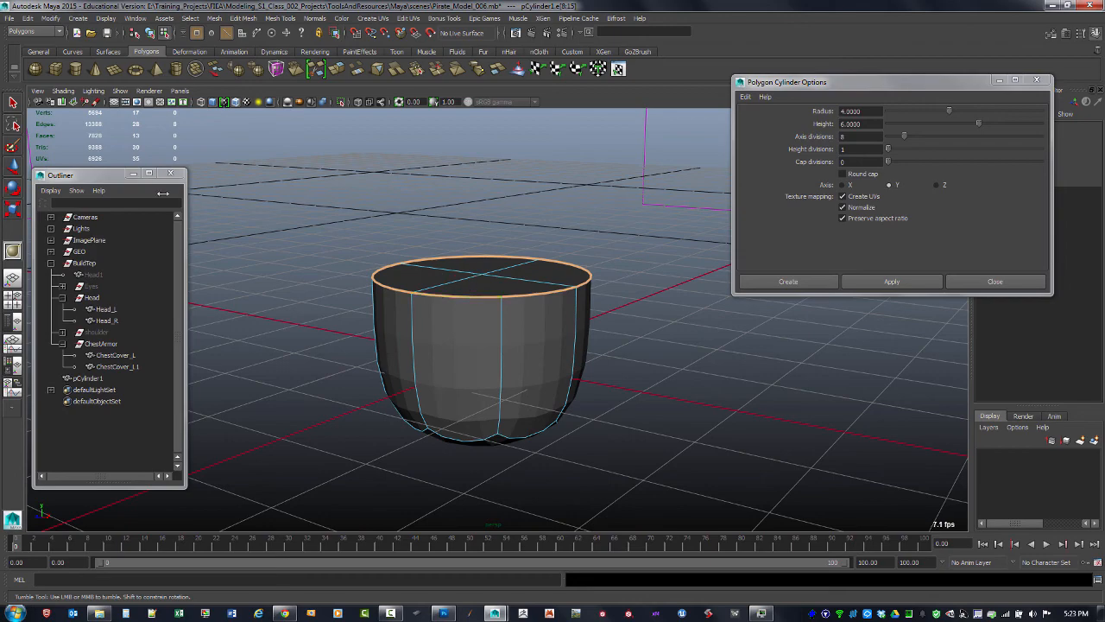
pyautogui.keyDown('alt'); pyautogui.moveTo(506, 268); pyautogui.dragTo(535, 306); pyautogui.keyUp('alt')
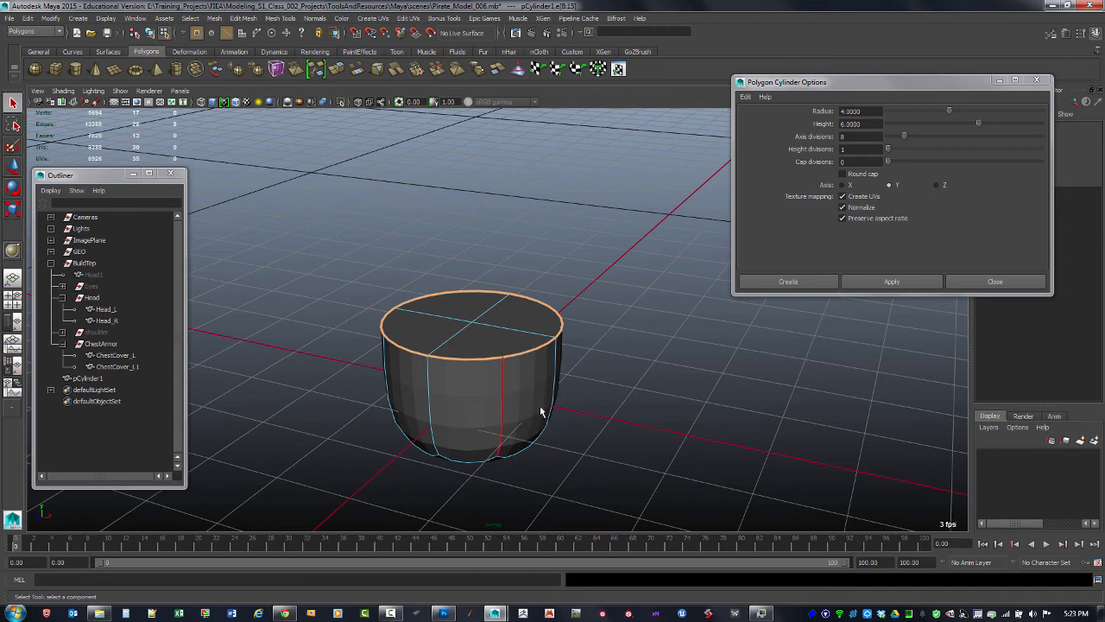
# Delete the cylinder
pyautogui.press('F8')
pyautogui.press('Delete')
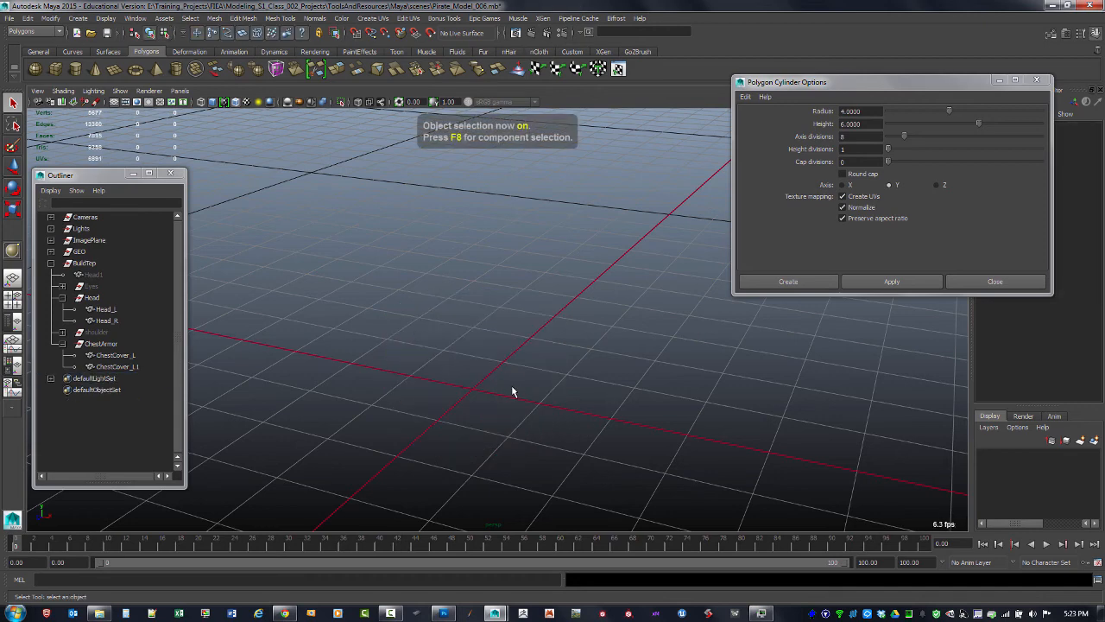
# Set the axis divisions to 16 and create a new cylinder
pyautogui.doubleClick(862, 136)
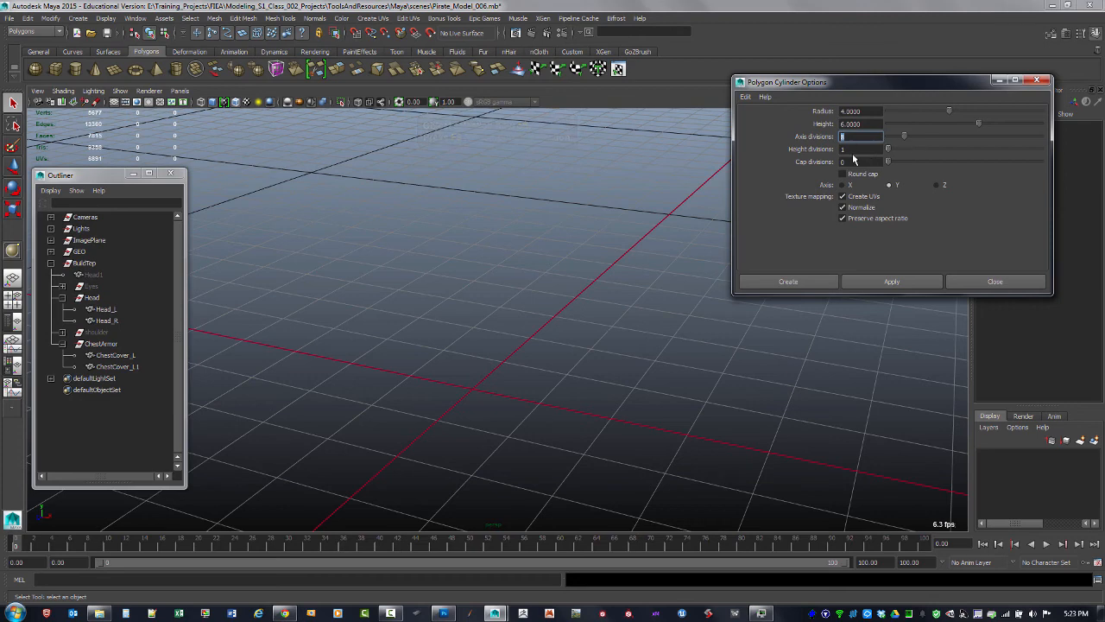
pyautogui.write('16')
pyautogui.click(882, 283)
pyautogui.scroll(-6, 544, 283)
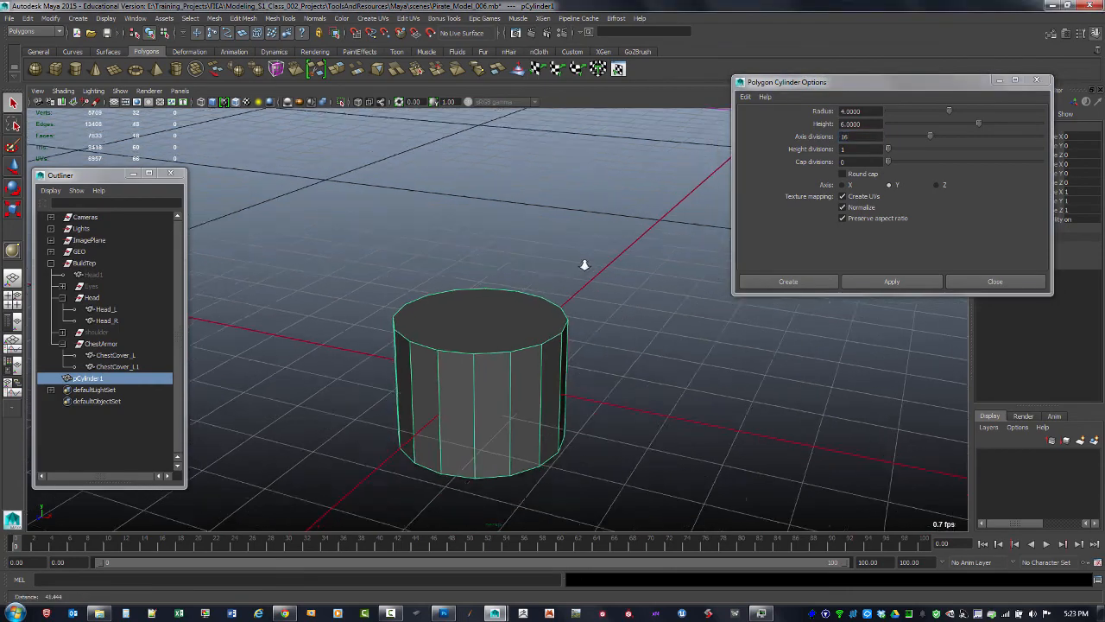
# Cut across the cylinder's top cap between two opposite rim vertices with the Multi-Cut tool
pyautogui.keyDown('alt'); pyautogui.moveTo(428, 246); pyautogui.dragTo(402, 380, button='middle'); pyautogui.keyUp('alt')
pyautogui.keyDown('alt'); pyautogui.moveTo(630, 303); pyautogui.dragTo(446, 233, button='right'); pyautogui.keyUp('alt')
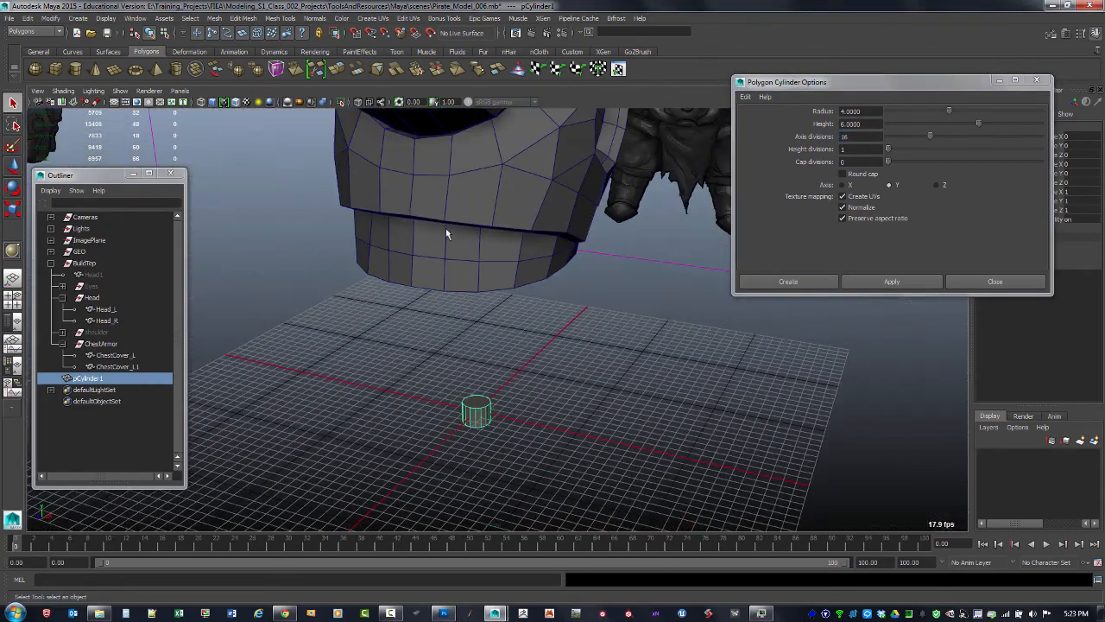
pyautogui.keyDown('alt'); pyautogui.moveTo(446, 232); pyautogui.dragTo(458, 316, button='middle'); pyautogui.keyUp('alt')
pyautogui.keyDown('alt'); pyautogui.moveTo(553, 313); pyautogui.dragTo(651, 357, button='right'); pyautogui.keyUp('alt')
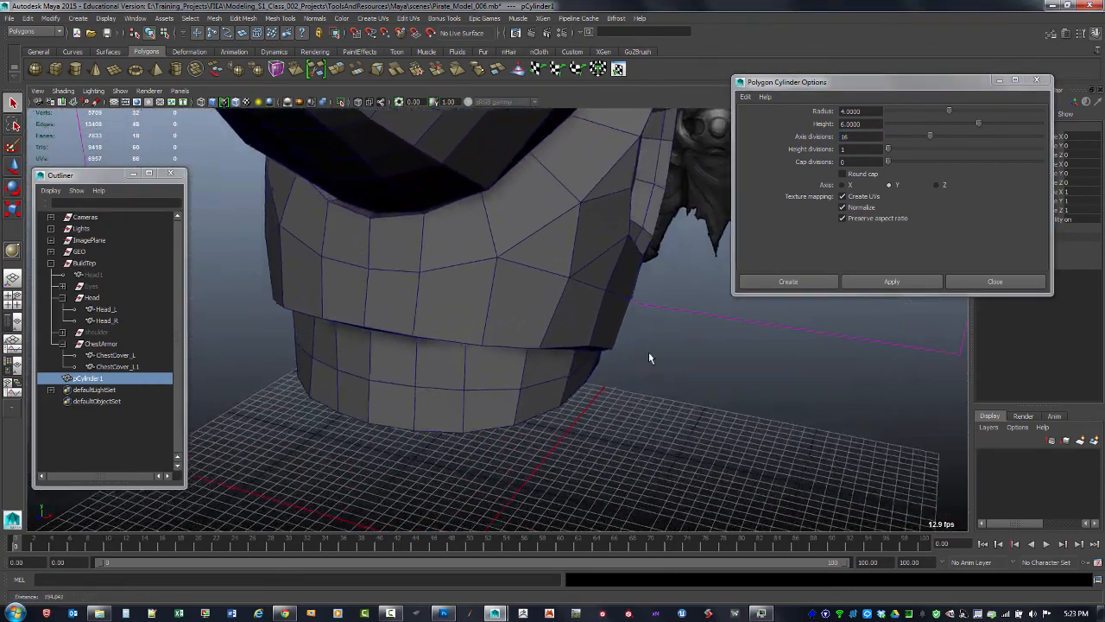
pyautogui.keyDown('alt'); pyautogui.moveTo(650, 357); pyautogui.dragTo(620, 164, button='middle'); pyautogui.keyUp('alt')
pyautogui.keyDown('alt'); pyautogui.moveTo(553, 389); pyautogui.dragTo(665, 475, button='right'); pyautogui.keyUp('alt')
pyautogui.keyDown('alt'); pyautogui.moveTo(587, 350); pyautogui.dragTo(545, 333, button='middle'); pyautogui.keyUp('alt')
pyautogui.keyDown('alt'); pyautogui.moveTo(545, 333); pyautogui.dragTo(611, 384, button='right'); pyautogui.keyUp('alt')
pyautogui.keyDown('alt'); pyautogui.moveTo(593, 333); pyautogui.dragTo(585, 414, button='middle'); pyautogui.keyUp('alt')
pyautogui.keyDown('alt'); pyautogui.moveTo(585, 415); pyautogui.dragTo(639, 373, button='right'); pyautogui.keyUp('alt')
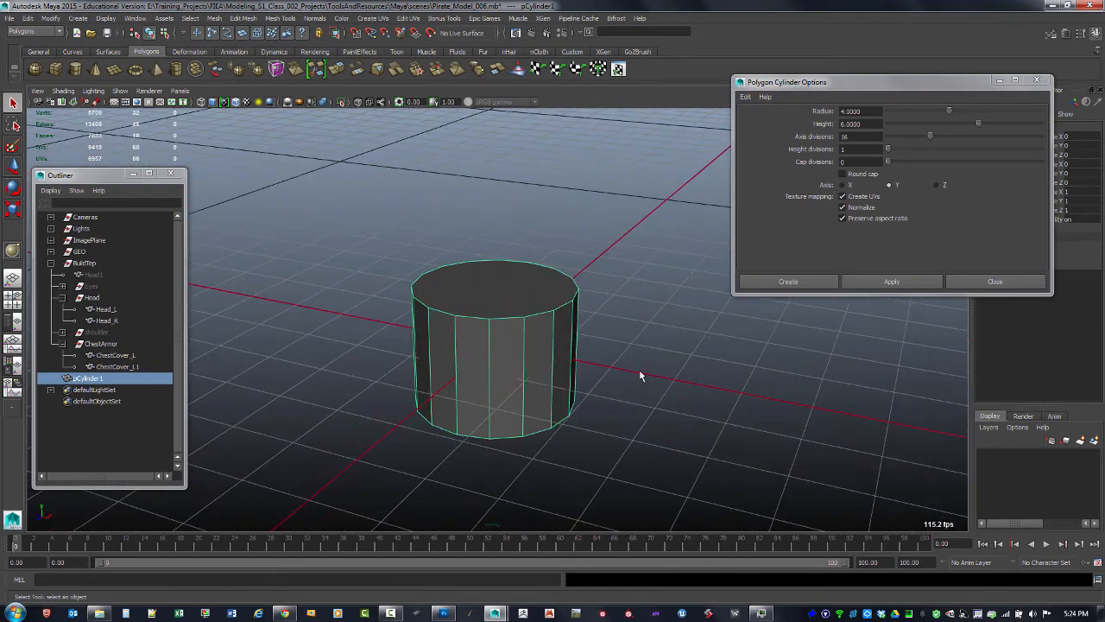
pyautogui.keyDown('alt'); pyautogui.moveTo(637, 355); pyautogui.dragTo(637, 396); pyautogui.keyUp('alt')
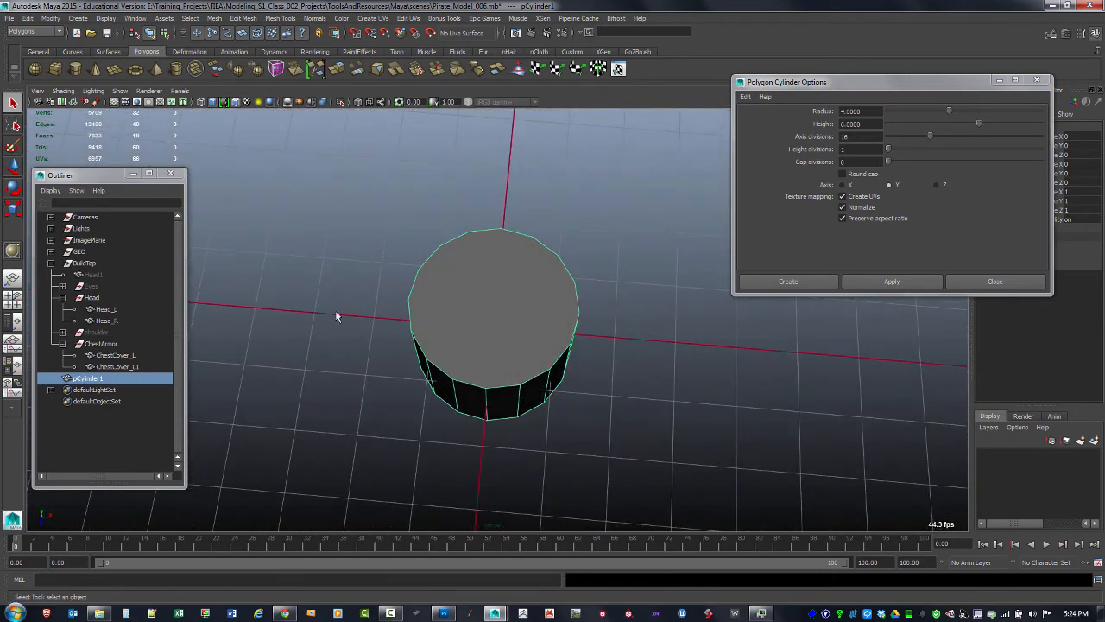
pyautogui.keyDown('alt'); pyautogui.moveTo(336, 317); pyautogui.dragTo(484, 346); pyautogui.keyUp('alt')
pyautogui.keyDown('shift'); pyautogui.moveTo(488, 338); pyautogui.dragTo(477, 362, button='right'); pyautogui.keyUp('shift')
pyautogui.keyDown('alt'); pyautogui.moveTo(477, 360); pyautogui.dragTo(479, 361); pyautogui.keyUp('alt')
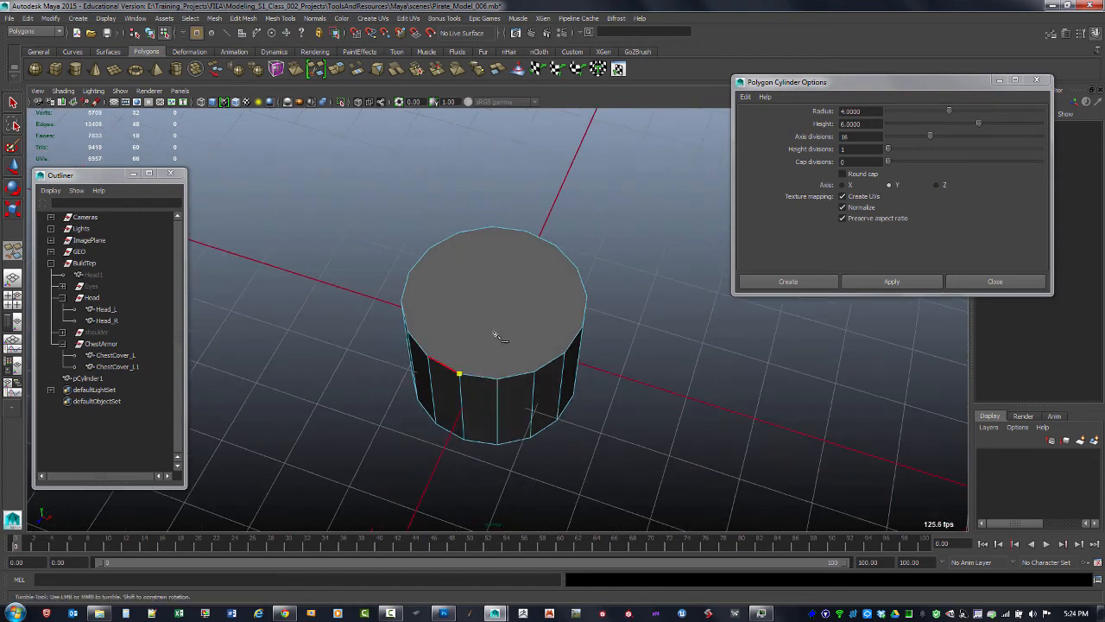
pyautogui.keyDown('alt'); pyautogui.moveTo(517, 235); pyautogui.dragTo(518, 244); pyautogui.keyUp('alt')
pyautogui.click(521, 225)
pyautogui.press('Return')
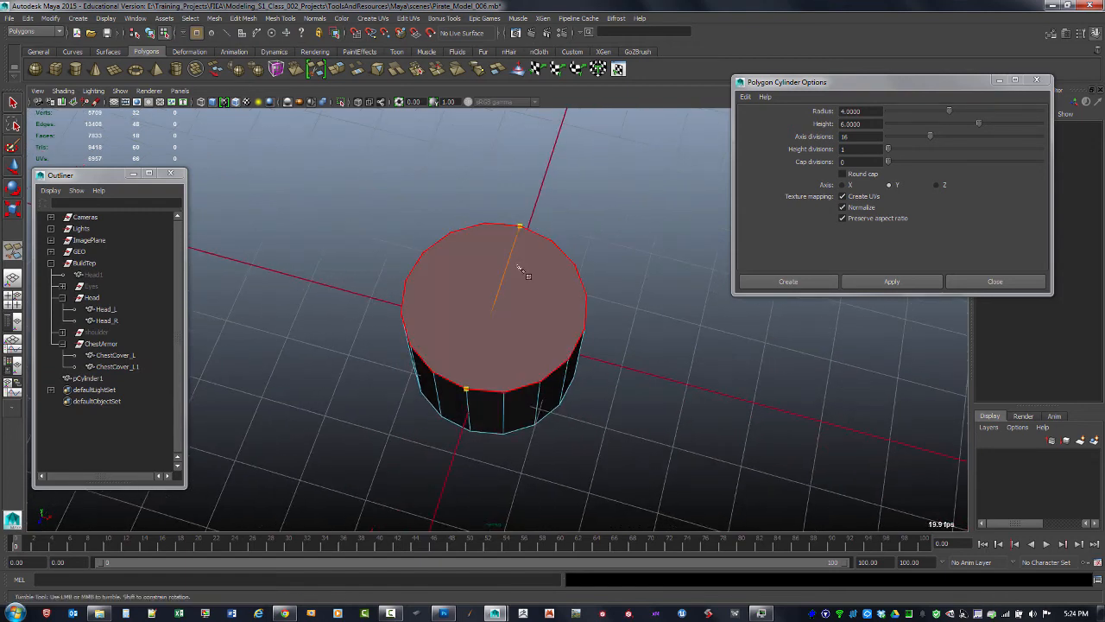
# Add a second cut across the top cap, crossing the first cut at its center
pyautogui.click(401, 313)
pyautogui.keyDown('alt'); pyautogui.moveTo(415, 284); pyautogui.dragTo(466, 361); pyautogui.keyUp('alt')
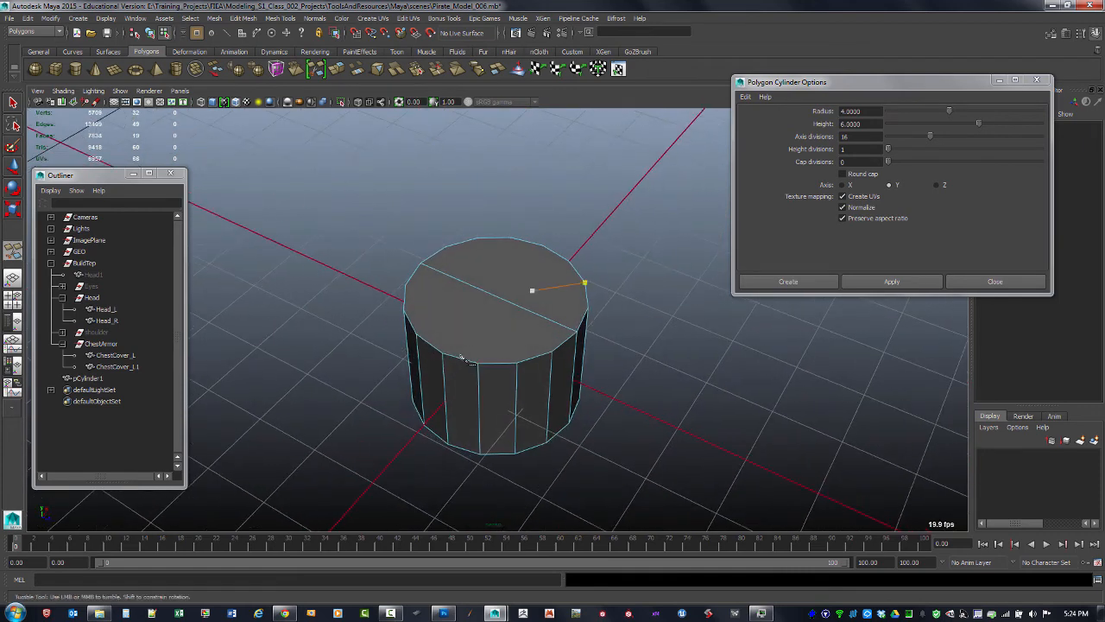
pyautogui.click(537, 244)
pyautogui.keyDown('alt'); pyautogui.moveTo(510, 365); pyautogui.dragTo(504, 371); pyautogui.keyUp('alt')
pyautogui.click(505, 373)
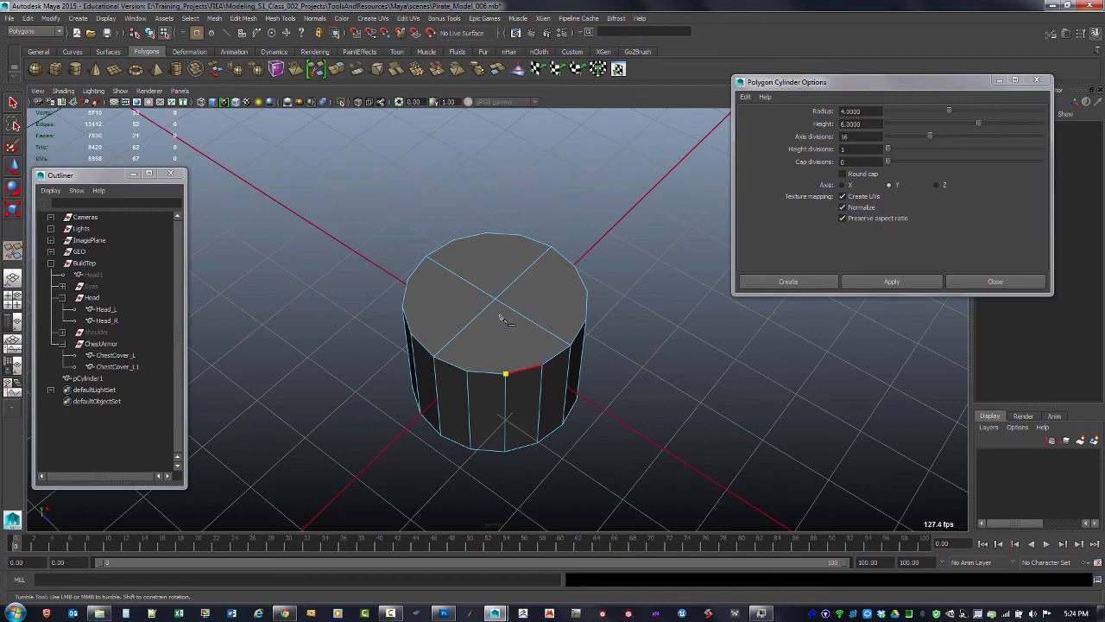
# Add more cuts through the cap's center so the top is divided into eight wedges
pyautogui.click(488, 234)
pyautogui.rightClick(508, 333)
pyautogui.click(412, 332)
pyautogui.click(587, 292)
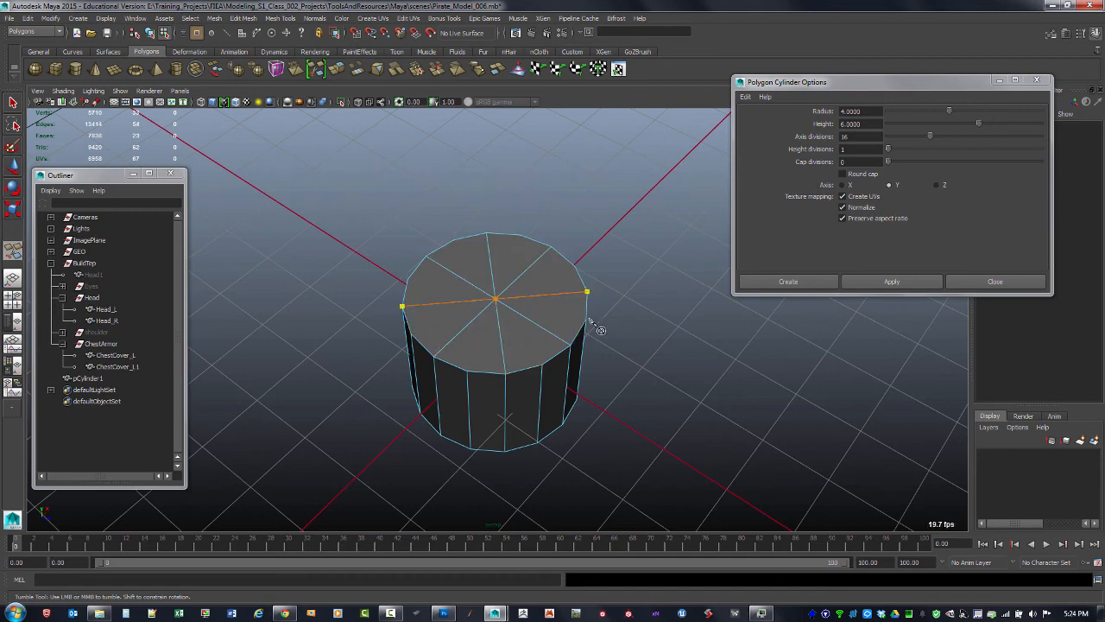
pyautogui.rightClick(596, 329)
pyautogui.keyDown('alt'); pyautogui.moveTo(618, 314); pyautogui.dragTo(582, 350); pyautogui.keyUp('alt')
# Preview the cylinder with smooth mesh display and switch back to normal display
pyautogui.press('3')
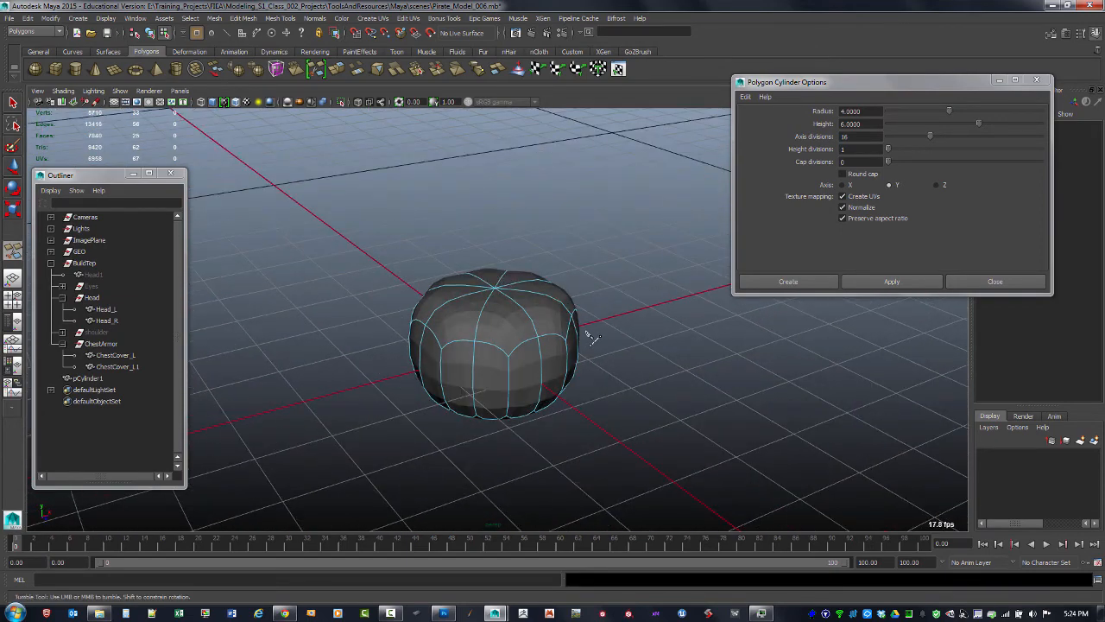
pyautogui.press('1')
pyautogui.press('q')
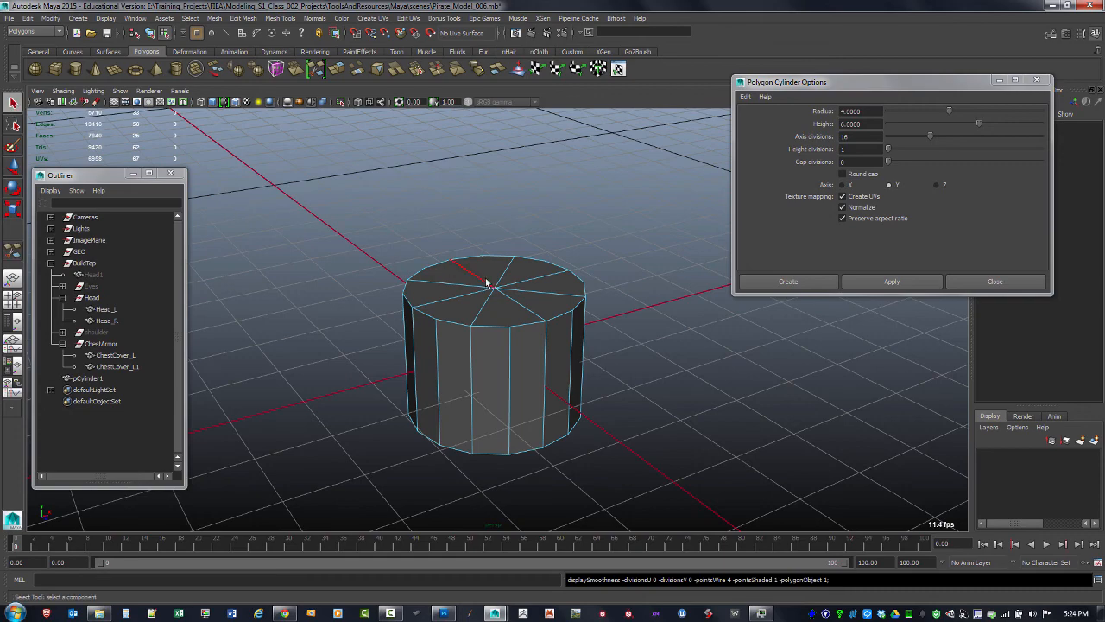
# Select the edge loop around the cylinder's top rim in edge mode
pyautogui.press('F10')
pyautogui.keyDown('alt'); pyautogui.moveTo(579, 313); pyautogui.dragTo(495, 291); pyautogui.keyUp('alt')
pyautogui.doubleClick(495, 291)
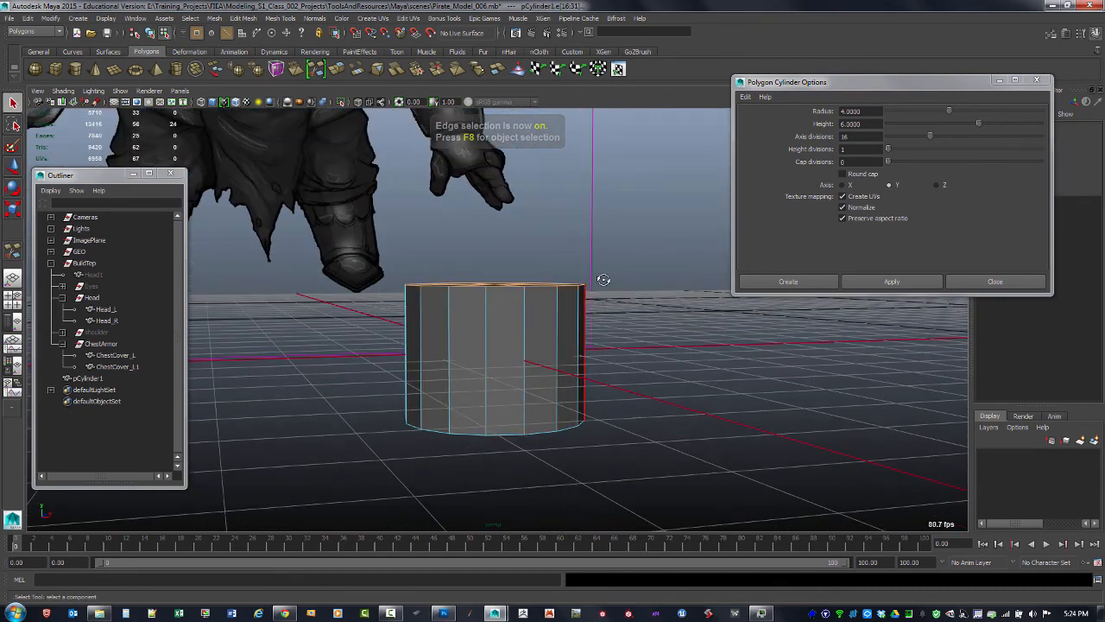
pyautogui.keyDown('alt'); pyautogui.moveTo(599, 279); pyautogui.dragTo(569, 367); pyautogui.keyUp('alt')
pyautogui.keyDown('alt'); pyautogui.moveTo(501, 343); pyautogui.dragTo(553, 235); pyautogui.keyUp('alt')
pyautogui.moveTo(366, 242); pyautogui.dragTo(604, 338)
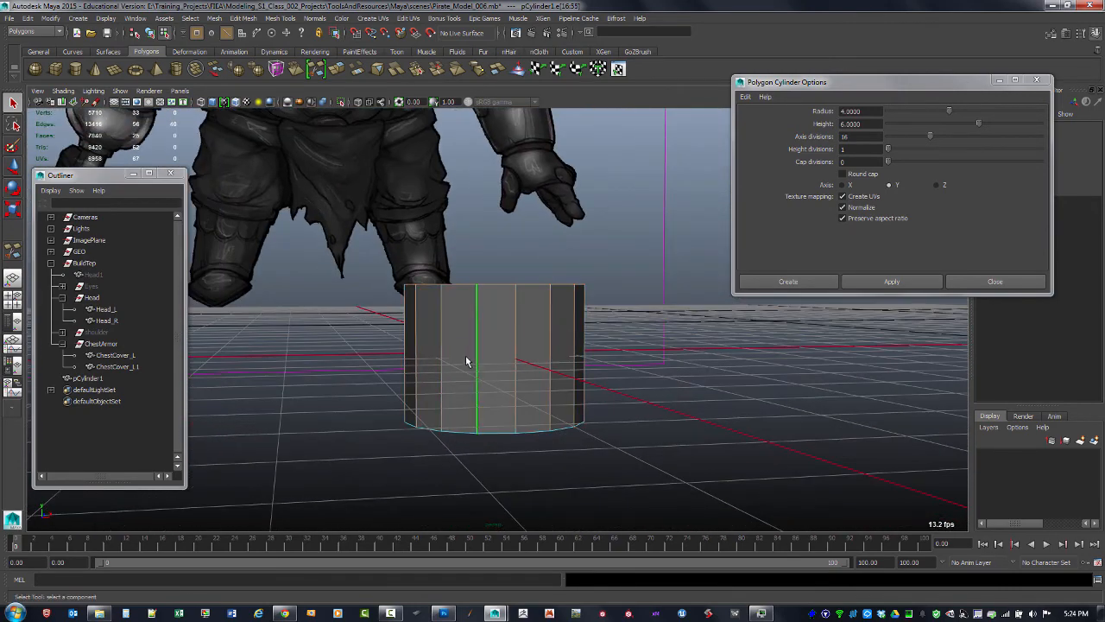
pyautogui.keyDown('ctrl'); pyautogui.moveTo(363, 343); pyautogui.dragTo(700, 474); pyautogui.keyUp('ctrl')
pyautogui.keyDown('alt'); pyautogui.moveTo(663, 320); pyautogui.dragTo(654, 355); pyautogui.keyUp('alt')
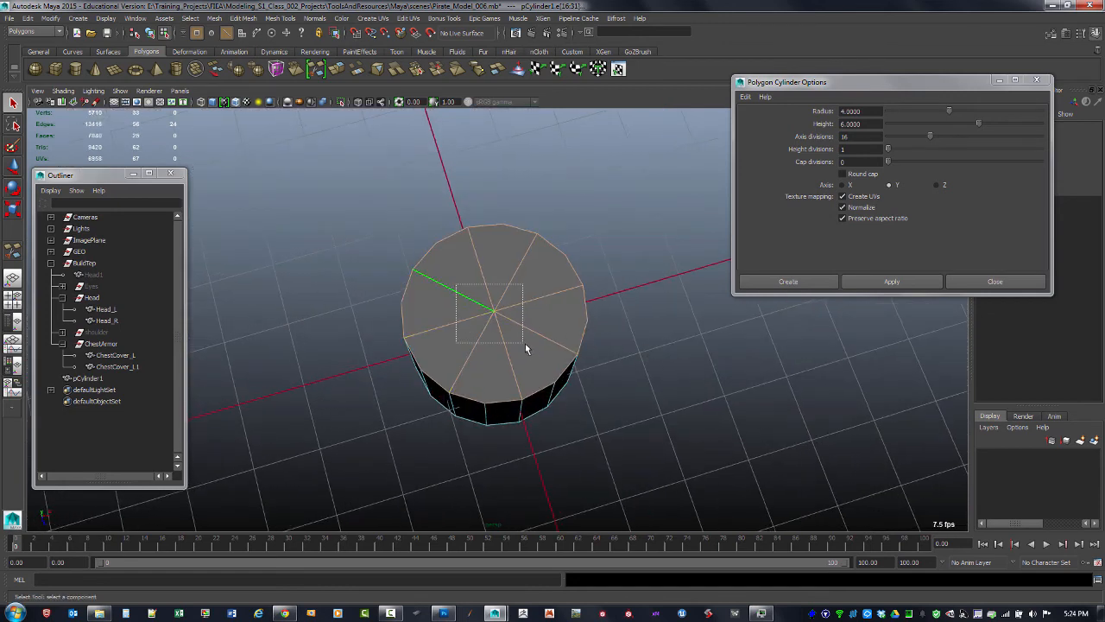
pyautogui.keyDown('ctrl'); pyautogui.moveTo(525, 343); pyautogui.dragTo(531, 347); pyautogui.keyUp('ctrl')
pyautogui.keyDown('alt'); pyautogui.moveTo(464, 301); pyautogui.dragTo(502, 321); pyautogui.keyUp('alt')
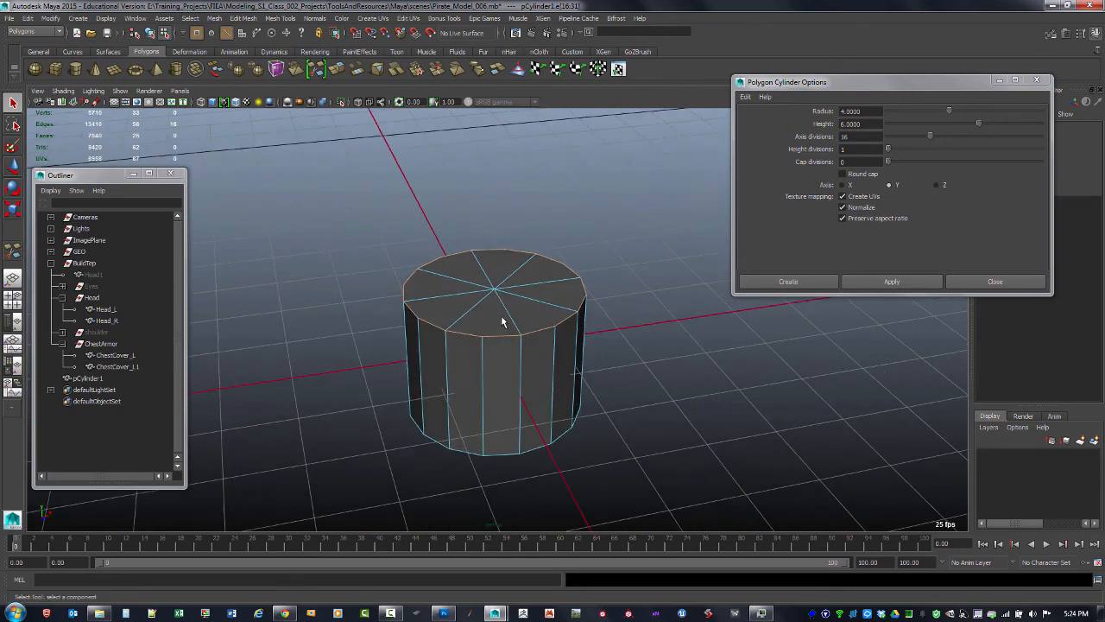
# Crease the top rim edge loop with the Crease Tool while previewing smoothing
pyautogui.press('3')
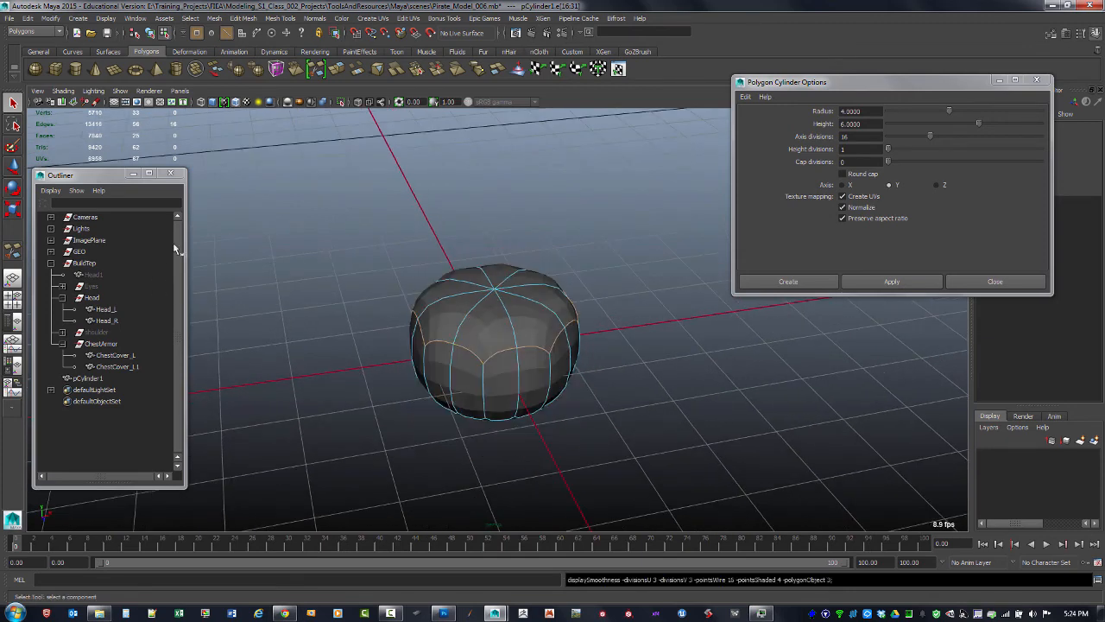
pyautogui.click(281, 18)
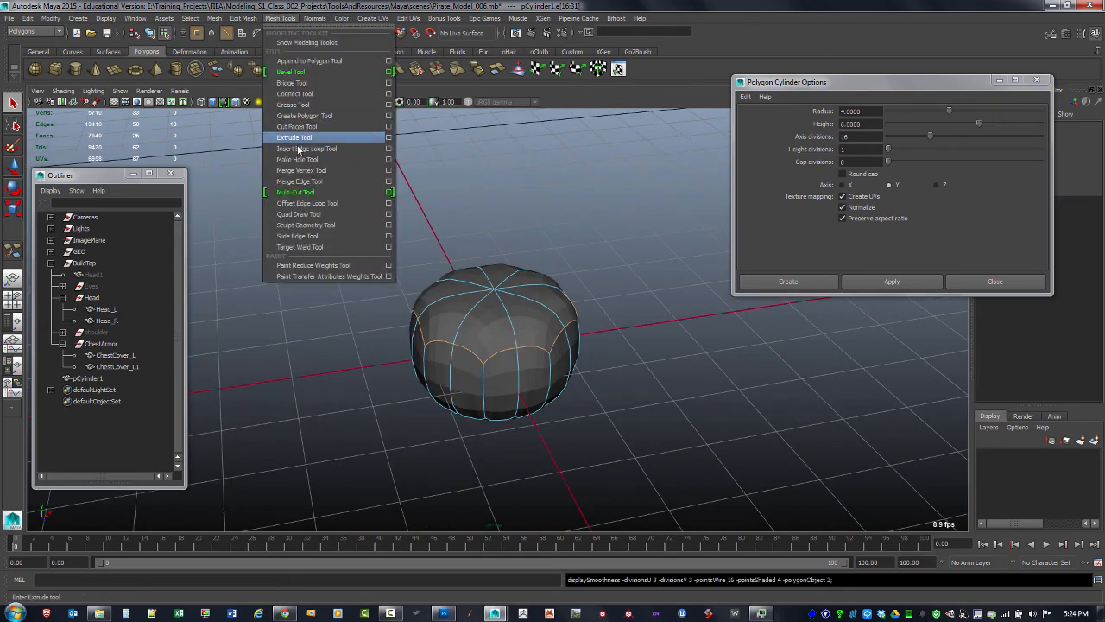
pyautogui.click(323, 107)
pyautogui.keyDown('alt'); pyautogui.moveTo(636, 252); pyautogui.dragTo(514, 241); pyautogui.keyUp('alt')
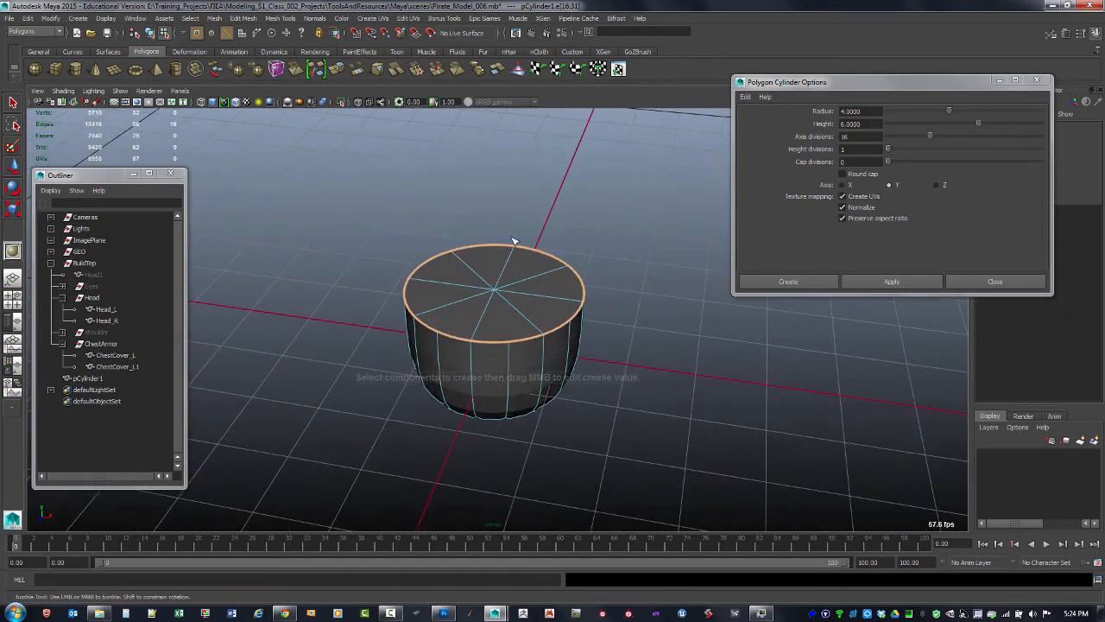
# Switch to object mode and delete the creased cylinder
pyautogui.click(13, 103)
pyautogui.click(337, 268)
pyautogui.scroll(-2, 569, 318)
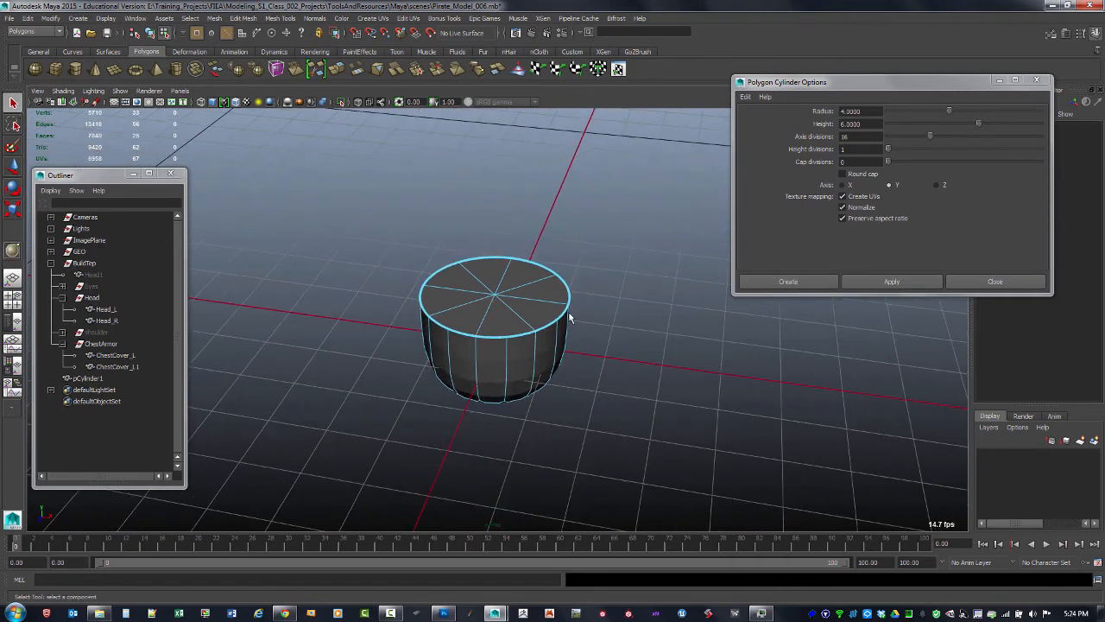
pyautogui.press('F8')
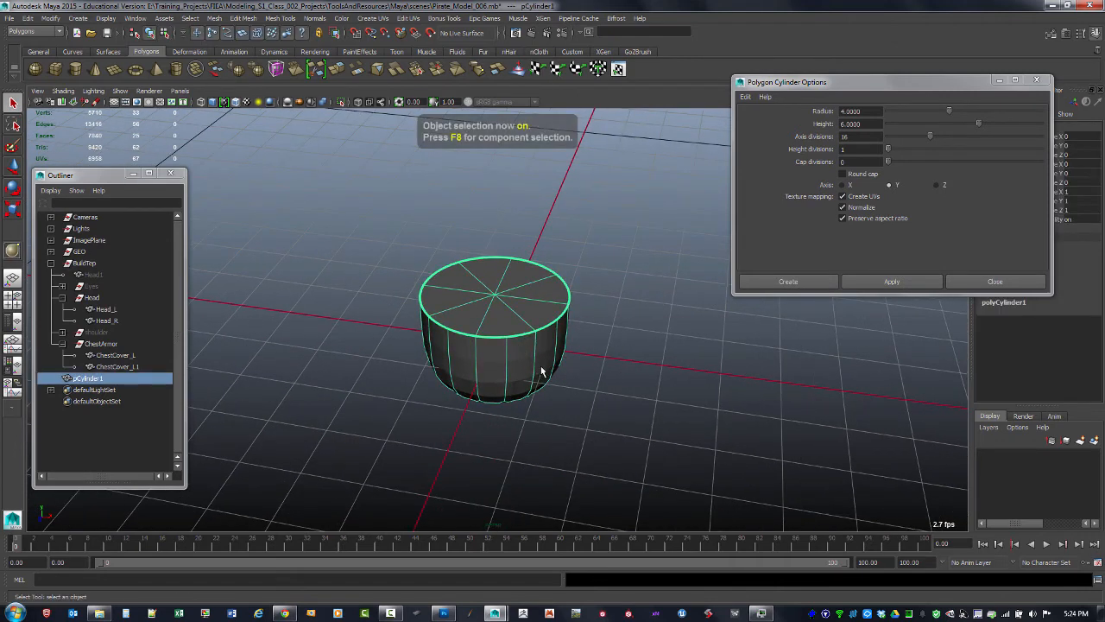
pyautogui.press('Delete')
pyautogui.keyDown('alt'); pyautogui.moveTo(580, 190); pyautogui.dragTo(767, 174); pyautogui.keyUp('alt')
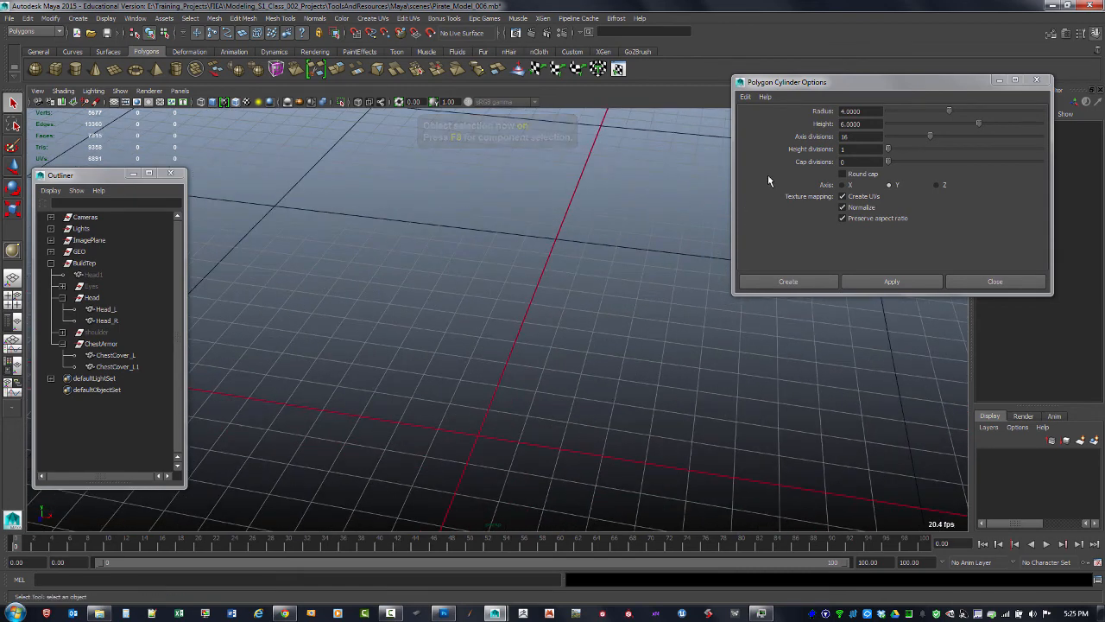
# Set axis divisions to 8 and height to 8, create a new cylinder, and close the options
pyautogui.click(860, 137)
pyautogui.write('8')
pyautogui.press('Return')
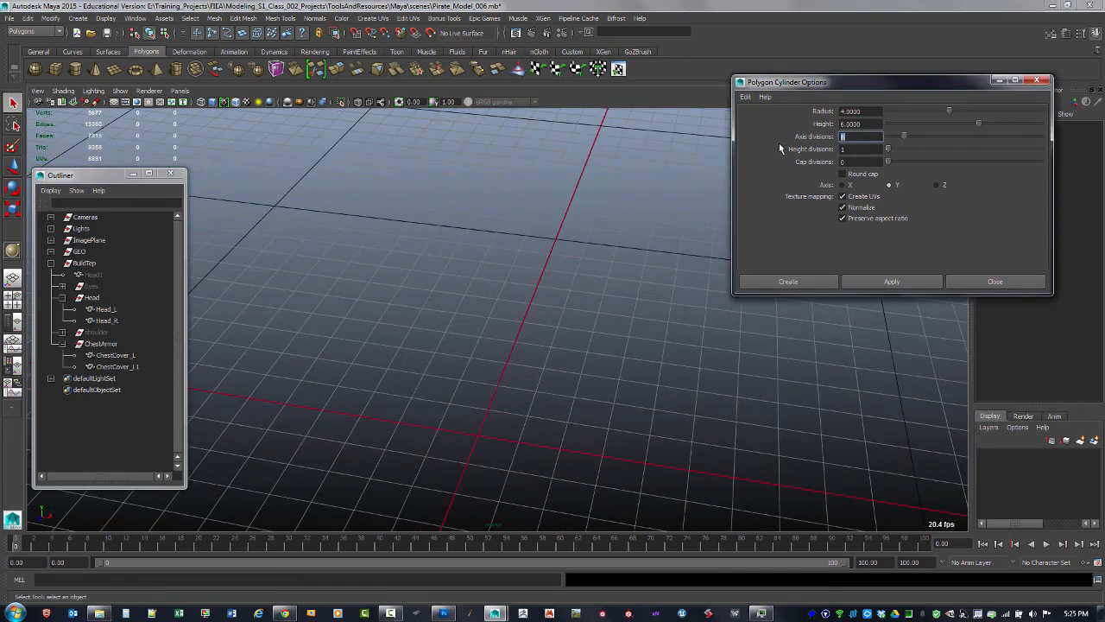
pyautogui.click(874, 125)
pyautogui.write('8')
pyautogui.press('Return')
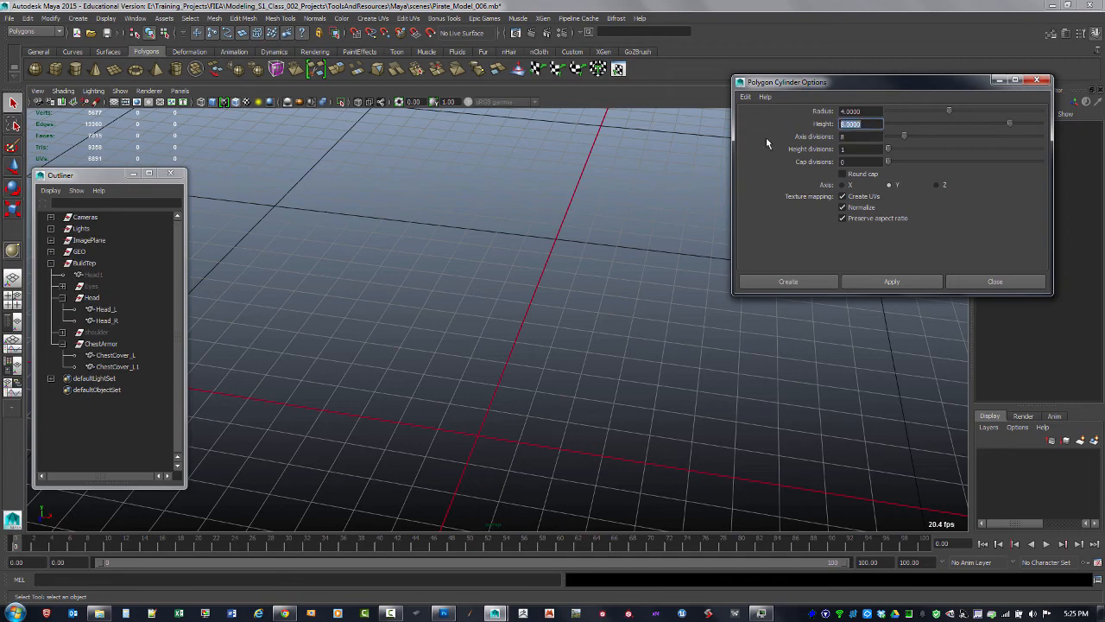
pyautogui.click(854, 285)
pyautogui.keyDown('alt'); pyautogui.moveTo(668, 322); pyautogui.dragTo(463, 177, button='right'); pyautogui.keyUp('alt')
pyautogui.keyDown('alt'); pyautogui.moveTo(463, 177); pyautogui.dragTo(535, 323, button='middle'); pyautogui.keyUp('alt')
pyautogui.keyDown('alt'); pyautogui.moveTo(535, 328); pyautogui.dragTo(764, 253); pyautogui.keyUp('alt')
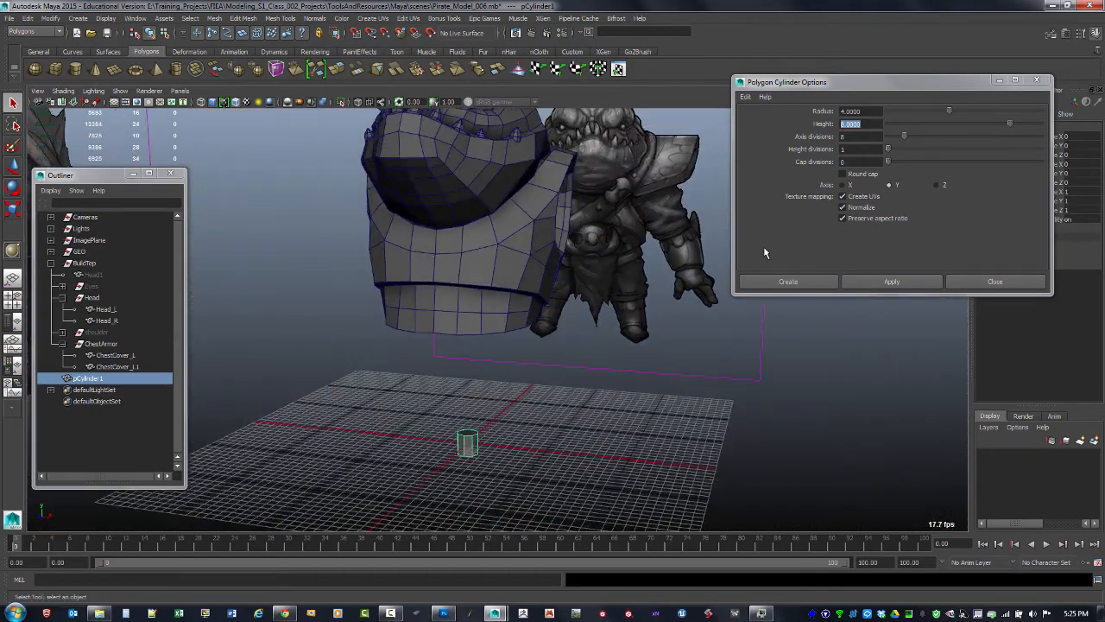
pyautogui.click(1039, 82)
# Snap the new cylinder's pivot to the center of its top cap
pyautogui.keyDown('alt'); pyautogui.moveTo(617, 323); pyautogui.dragTo(641, 368, button='right'); pyautogui.keyUp('alt')
pyautogui.press('w')
pyautogui.keyDown('alt'); pyautogui.moveTo(557, 356); pyautogui.dragTo(613, 317, button='middle'); pyautogui.keyUp('alt')
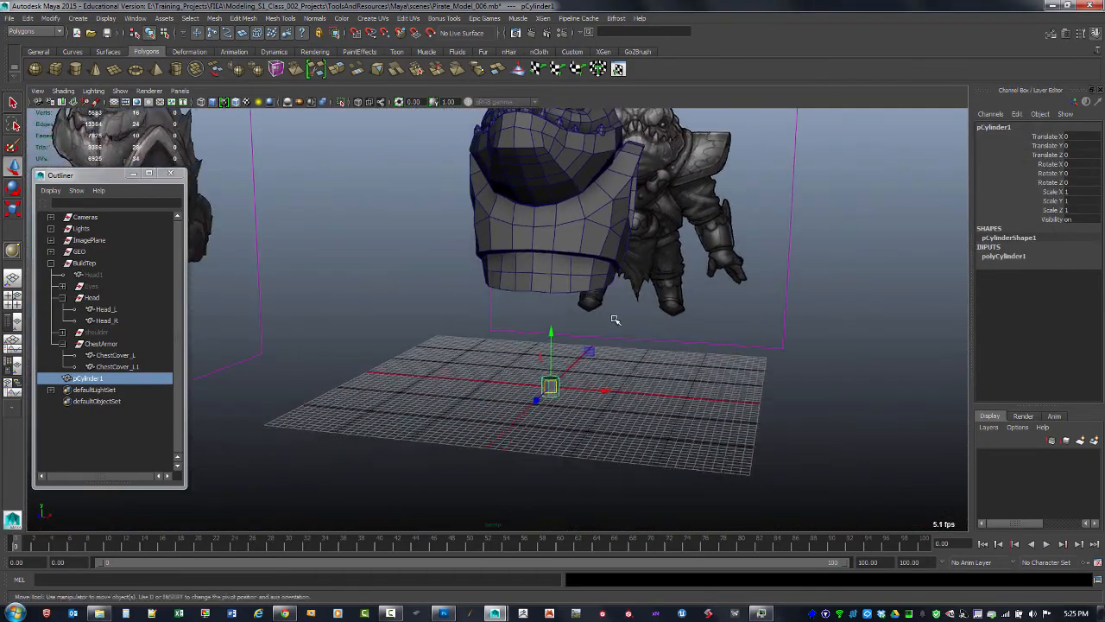
pyautogui.keyDown('alt'); pyautogui.moveTo(615, 319); pyautogui.dragTo(797, 417, button='right'); pyautogui.keyUp('alt')
pyautogui.keyDown('alt'); pyautogui.moveTo(797, 417); pyautogui.dragTo(796, 348, button='middle'); pyautogui.keyUp('alt')
pyautogui.keyDown('alt'); pyautogui.moveTo(797, 348); pyautogui.dragTo(713, 348, button='right'); pyautogui.keyUp('alt')
pyautogui.keyDown('alt'); pyautogui.moveTo(713, 348); pyautogui.dragTo(678, 367, button='middle'); pyautogui.keyUp('alt')
pyautogui.keyDown('alt'); pyautogui.moveTo(677, 367); pyautogui.dragTo(692, 350, button='right'); pyautogui.keyUp('alt')
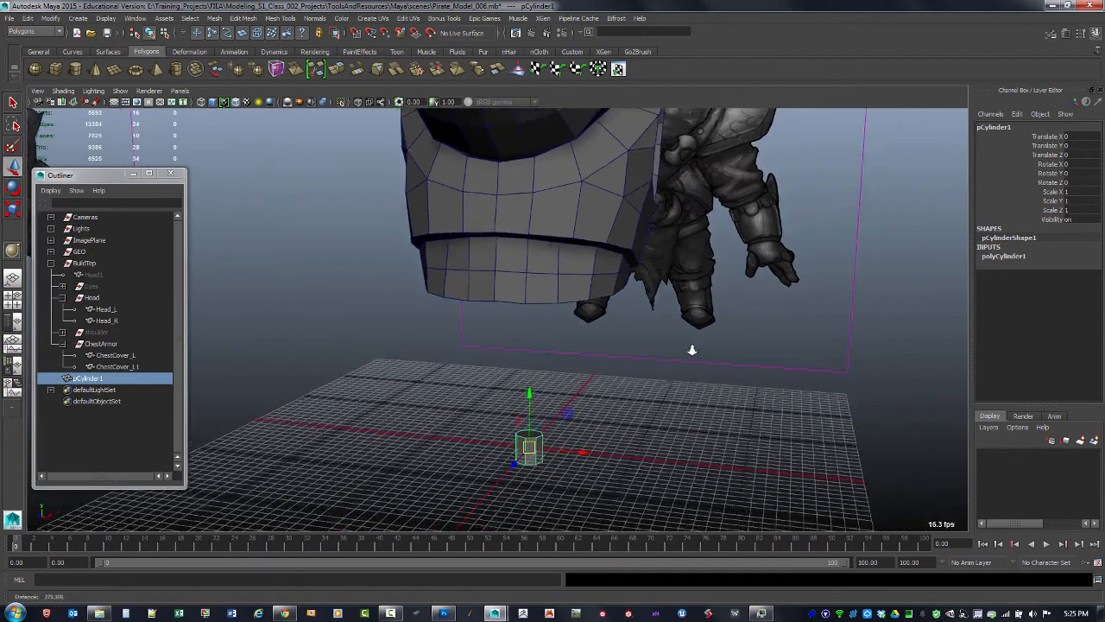
pyautogui.keyDown('alt'); pyautogui.moveTo(692, 350); pyautogui.dragTo(664, 395); pyautogui.keyUp('alt')
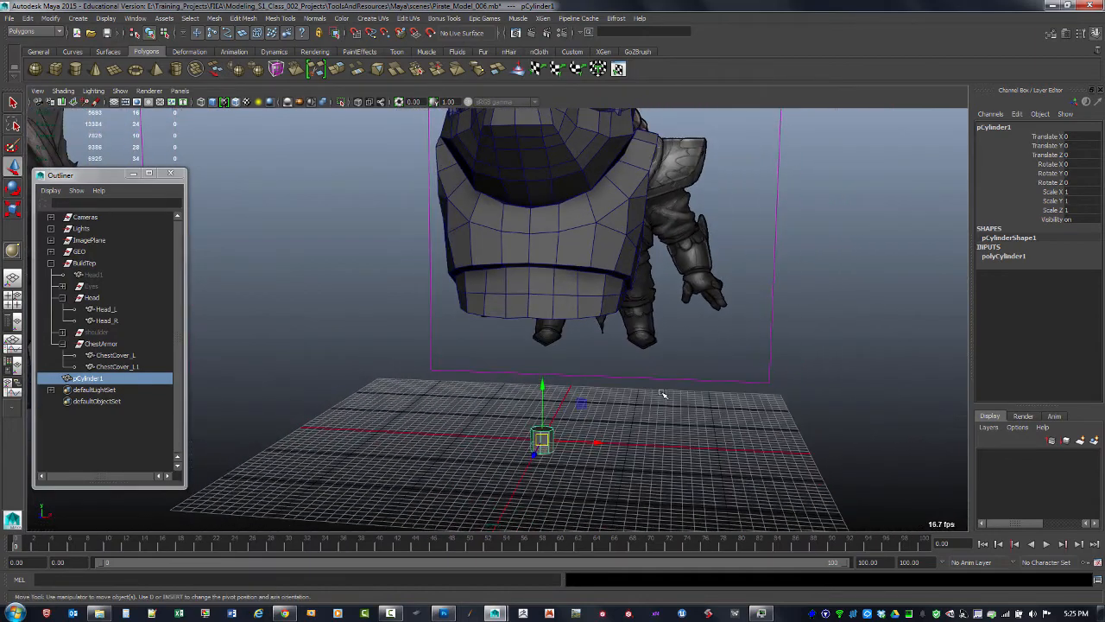
pyautogui.keyDown('alt'); pyautogui.moveTo(530, 397); pyautogui.dragTo(694, 431, button='right'); pyautogui.keyUp('alt')
pyautogui.keyDown('alt'); pyautogui.moveTo(693, 432); pyautogui.dragTo(537, 244, button='middle'); pyautogui.keyUp('alt')
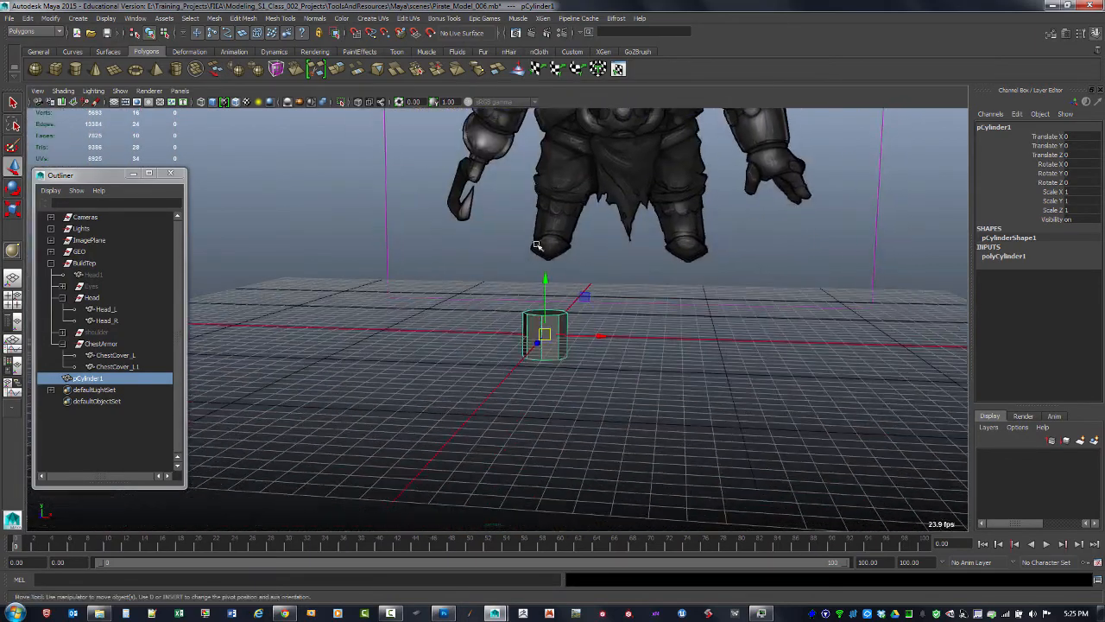
pyautogui.keyDown('alt'); pyautogui.moveTo(538, 244); pyautogui.dragTo(681, 348, button='right'); pyautogui.keyUp('alt')
pyautogui.keyDown('alt'); pyautogui.moveTo(682, 348); pyautogui.dragTo(613, 351); pyautogui.keyUp('alt')
pyautogui.keyDown('alt'); pyautogui.moveTo(550, 355); pyautogui.dragTo(585, 415, button='right'); pyautogui.keyUp('alt')
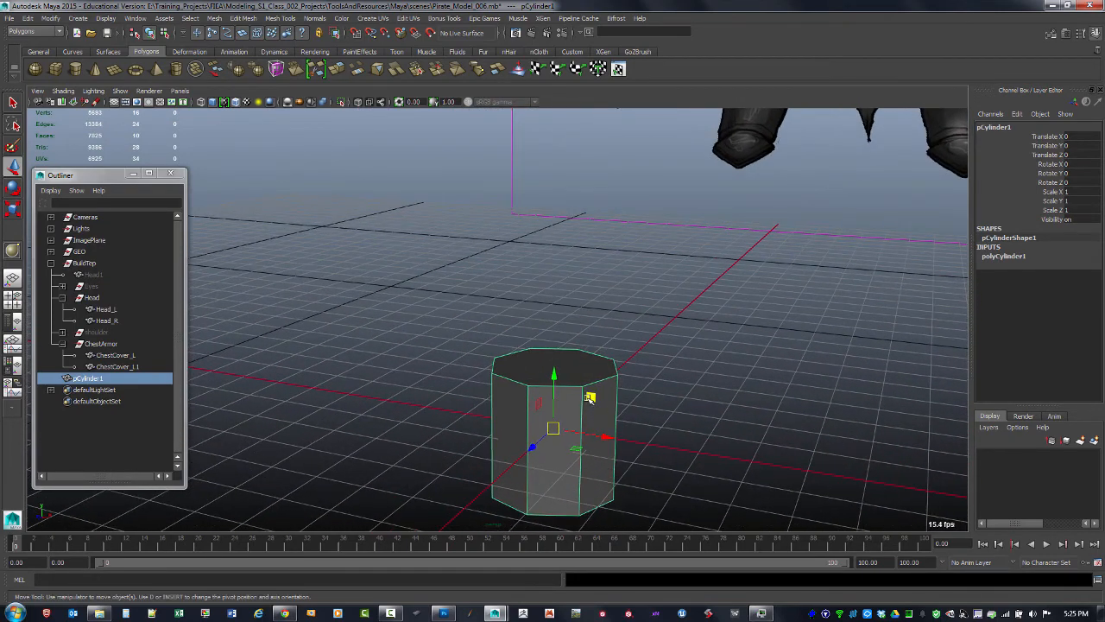
pyautogui.press('d')
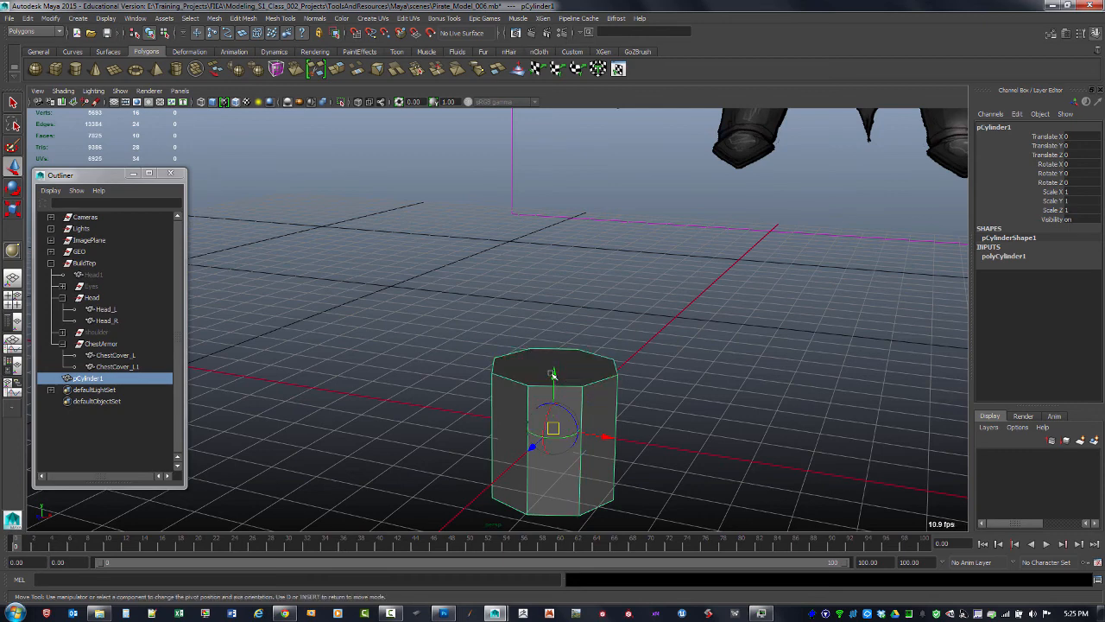
pyautogui.moveTo(553, 373)
pyautogui.mouseDown()
pyautogui.moveTo(557, 333)
pyautogui.moveTo(553, 368)
pyautogui.mouseUp()
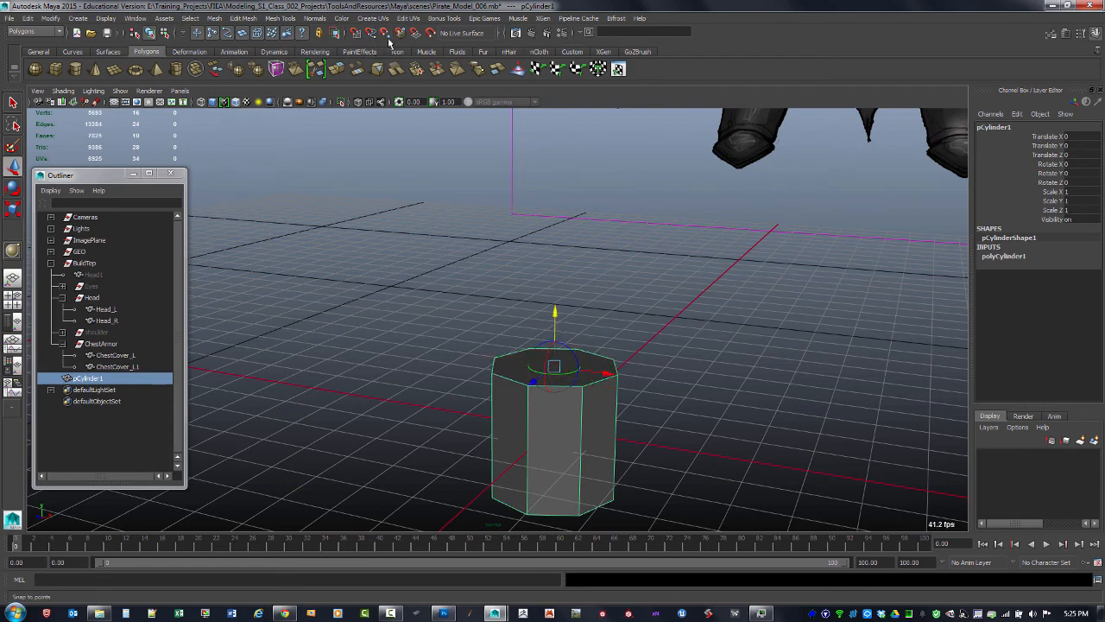
pyautogui.moveTo(556, 315); pyautogui.dragTo(558, 362)
pyautogui.press('Insert')
# Try moving the cylinder down along its vertical axis, then undo the move
pyautogui.keyDown('alt'); pyautogui.moveTo(524, 407); pyautogui.dragTo(560, 301); pyautogui.keyUp('alt')
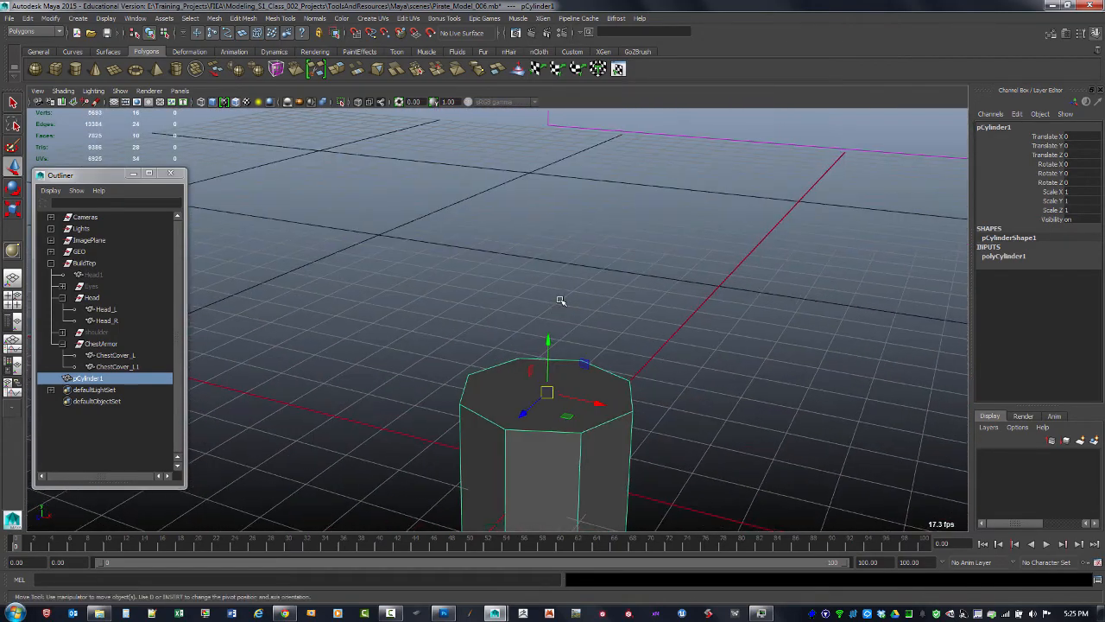
pyautogui.keyDown('alt'); pyautogui.moveTo(574, 364); pyautogui.dragTo(575, 320); pyautogui.keyUp('alt')
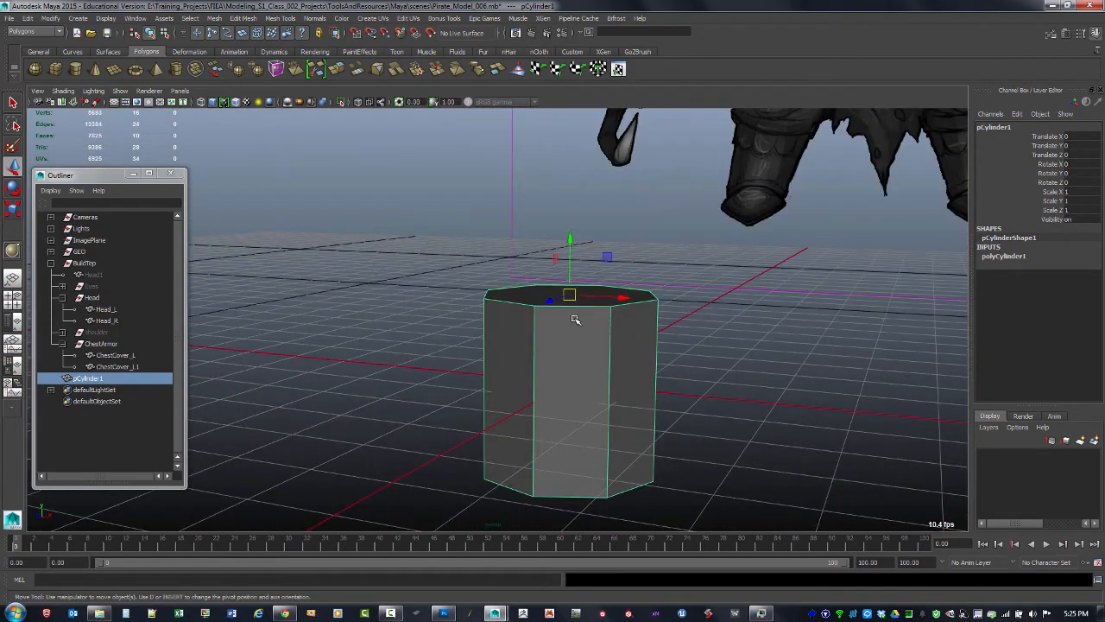
pyautogui.moveTo(570, 243); pyautogui.dragTo(571, 298)
pyautogui.hotkey('ctrl', 'z')
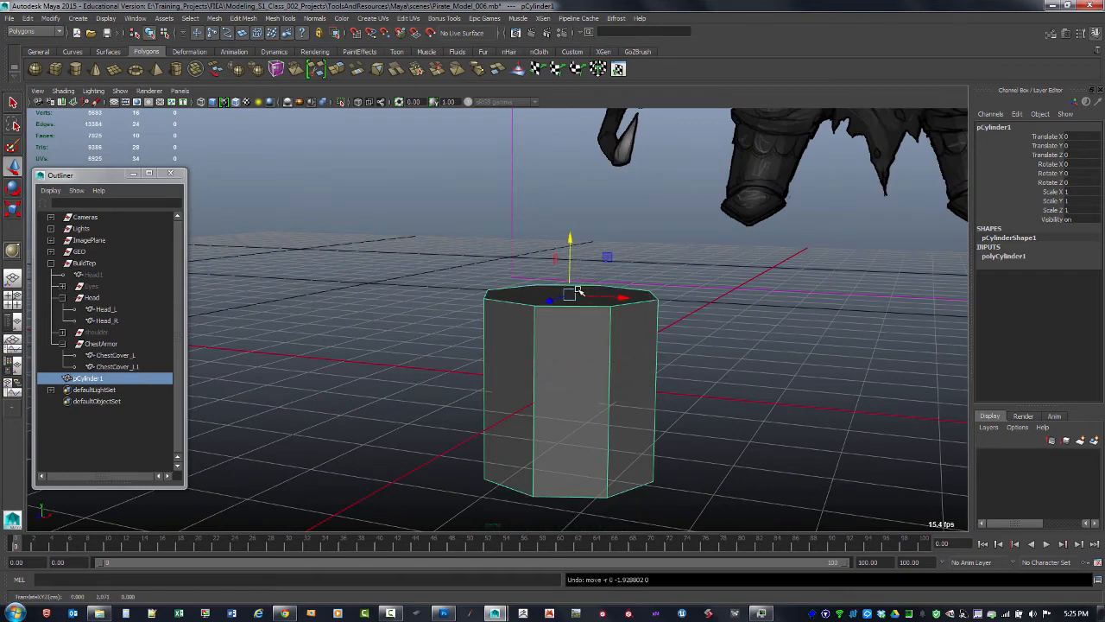
pyautogui.press('d')
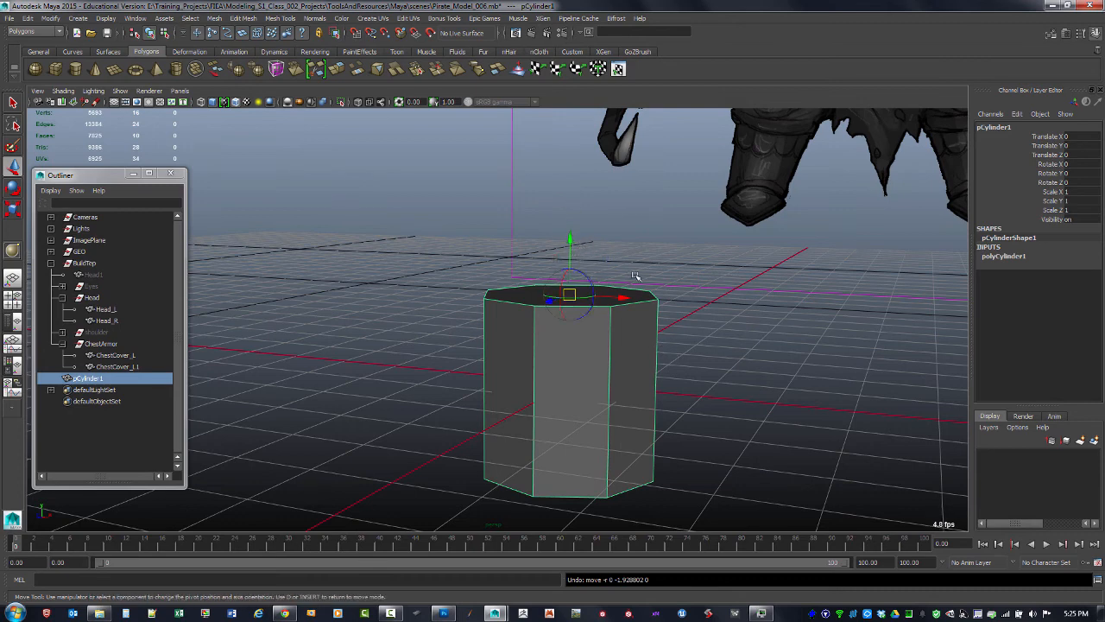
pyautogui.press('d')
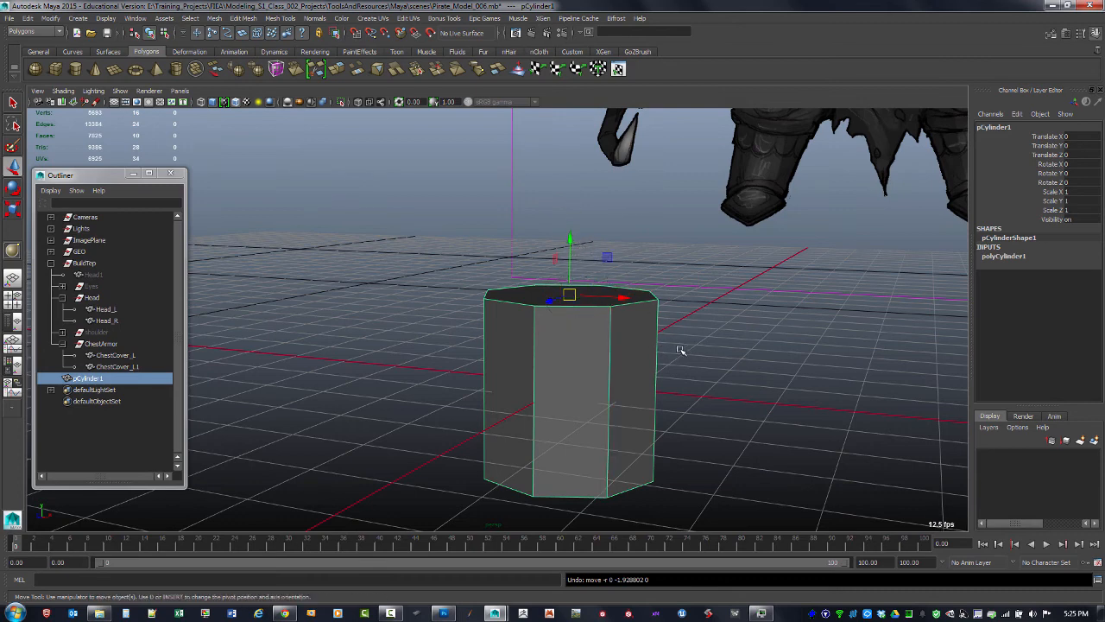
# Try snapping the cylinder's pivot to the grid, then move it back to the center of the top cap
pyautogui.press('d')
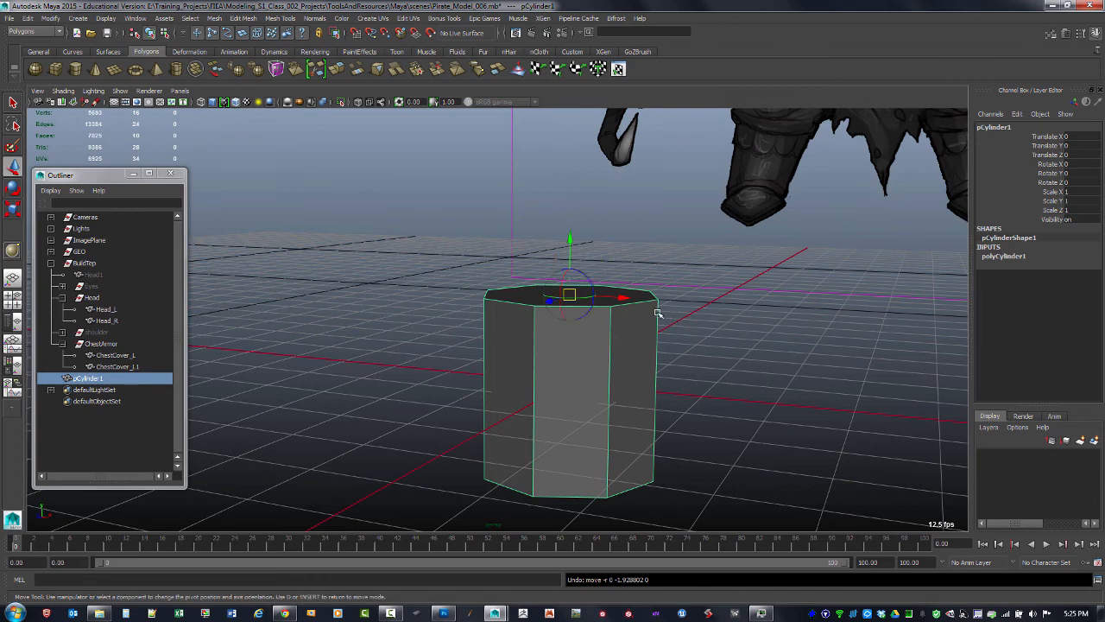
pyautogui.press('d')
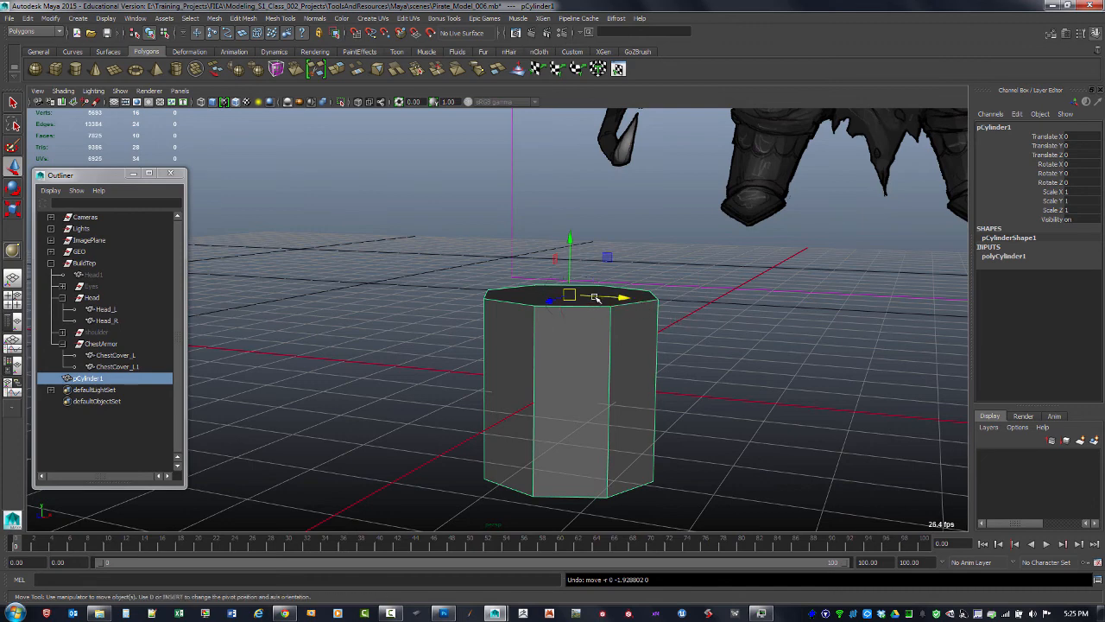
pyautogui.press('d')
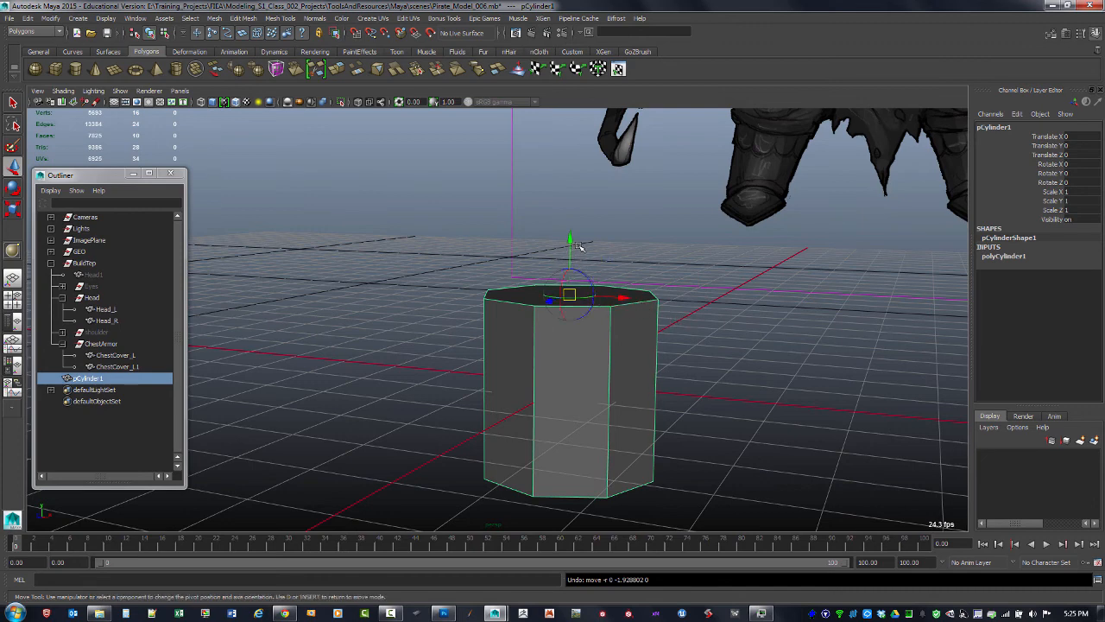
pyautogui.press('v')
pyautogui.press('x')
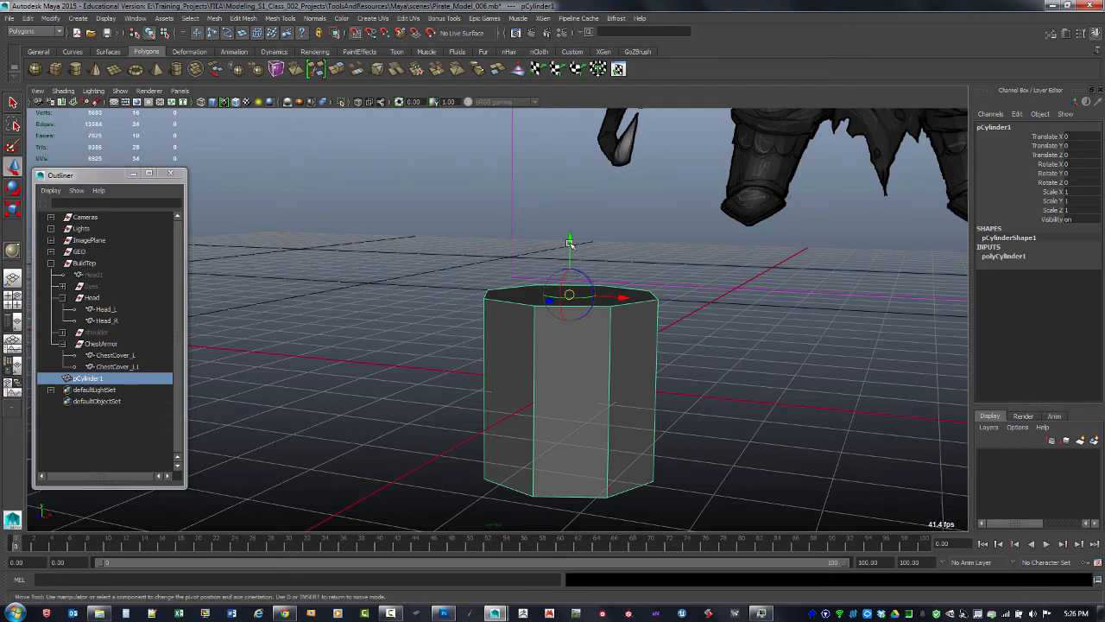
pyautogui.moveTo(569, 243); pyautogui.dragTo(581, 370)
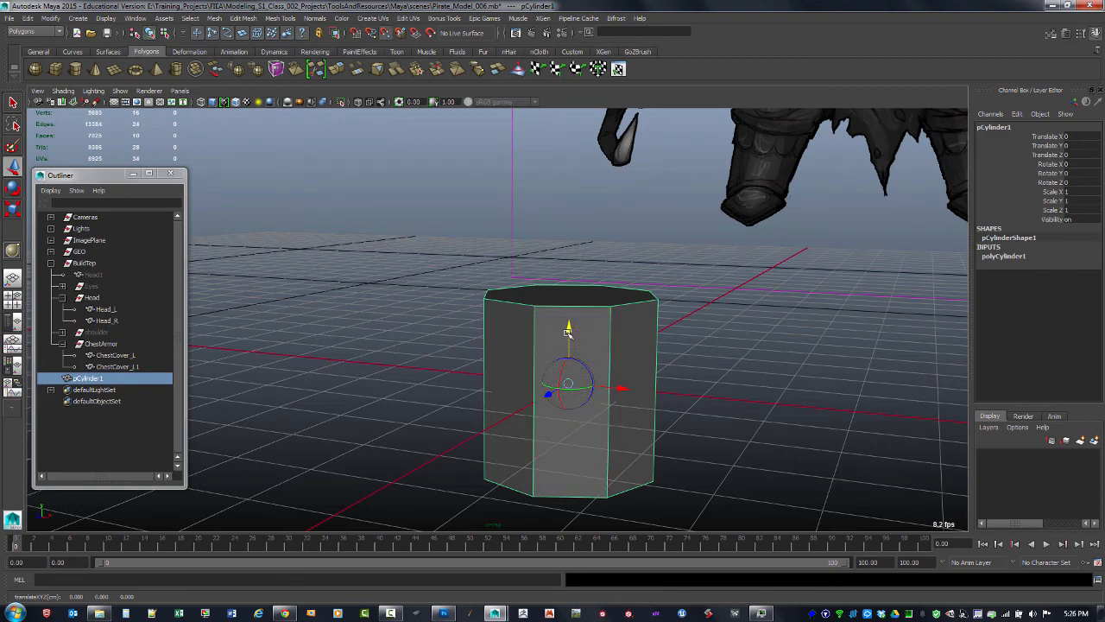
pyautogui.moveTo(568, 329); pyautogui.dragTo(568, 241)
pyautogui.press('d')
# Move the cylinder up onto the character's left shoulder in the front view
pyautogui.keyDown('alt'); pyautogui.moveTo(720, 322); pyautogui.dragTo(733, 328); pyautogui.keyUp('alt')
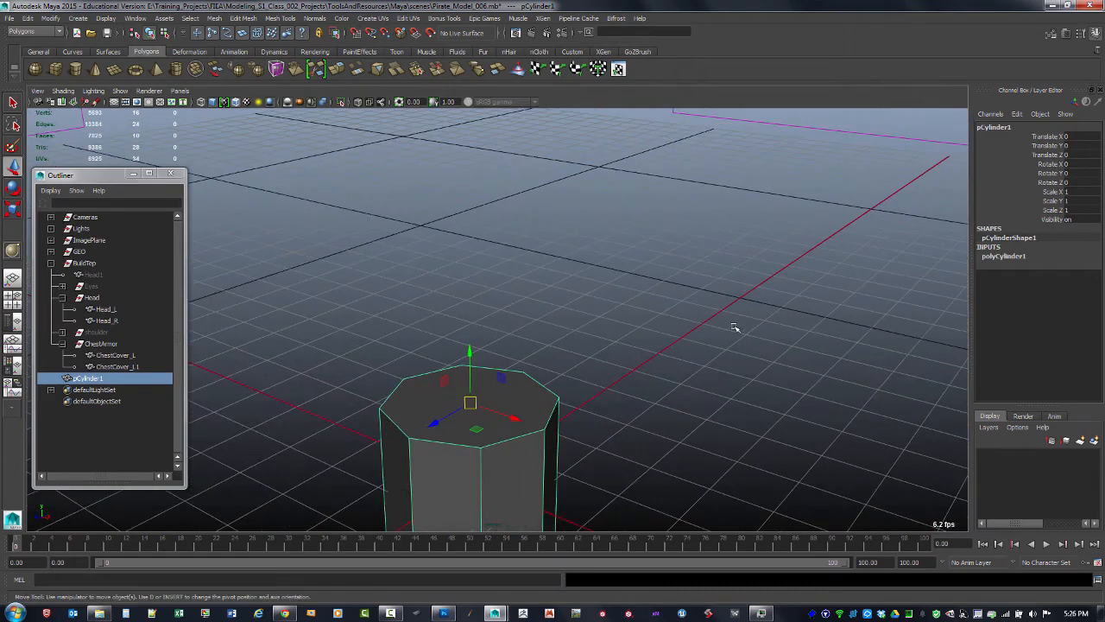
pyautogui.keyDown('alt'); pyautogui.moveTo(733, 328); pyautogui.dragTo(631, 239, button='right'); pyautogui.keyUp('alt')
pyautogui.keyDown('alt'); pyautogui.moveTo(628, 309); pyautogui.dragTo(733, 327); pyautogui.keyUp('alt')
pyautogui.keyDown('alt'); pyautogui.moveTo(733, 328); pyautogui.dragTo(595, 366, button='right'); pyautogui.keyUp('alt')
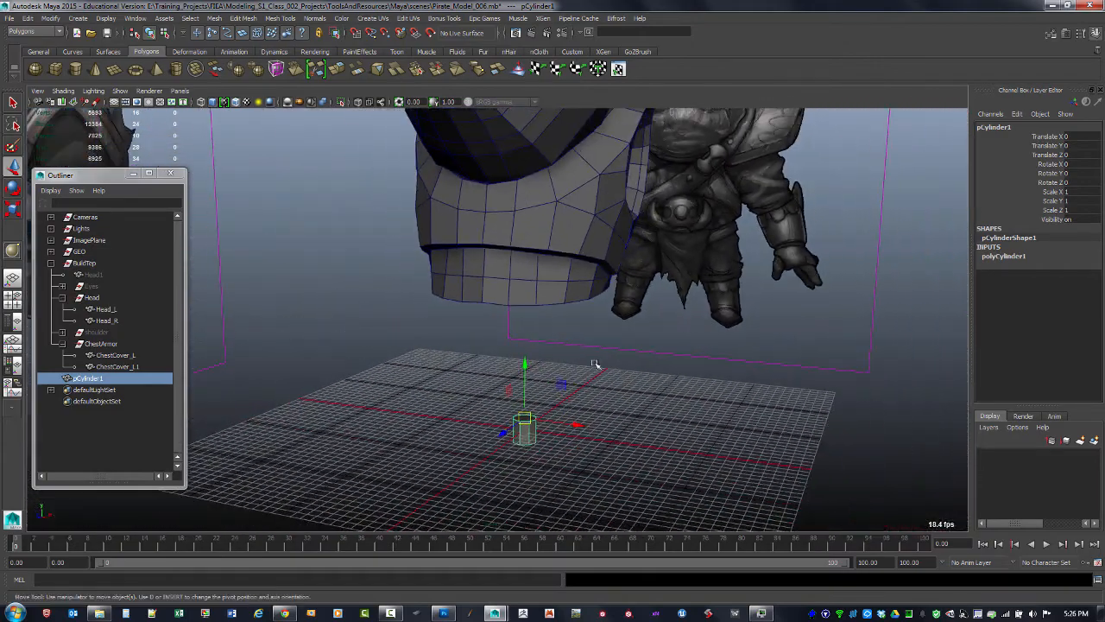
pyautogui.press('space')
pyautogui.press('space')
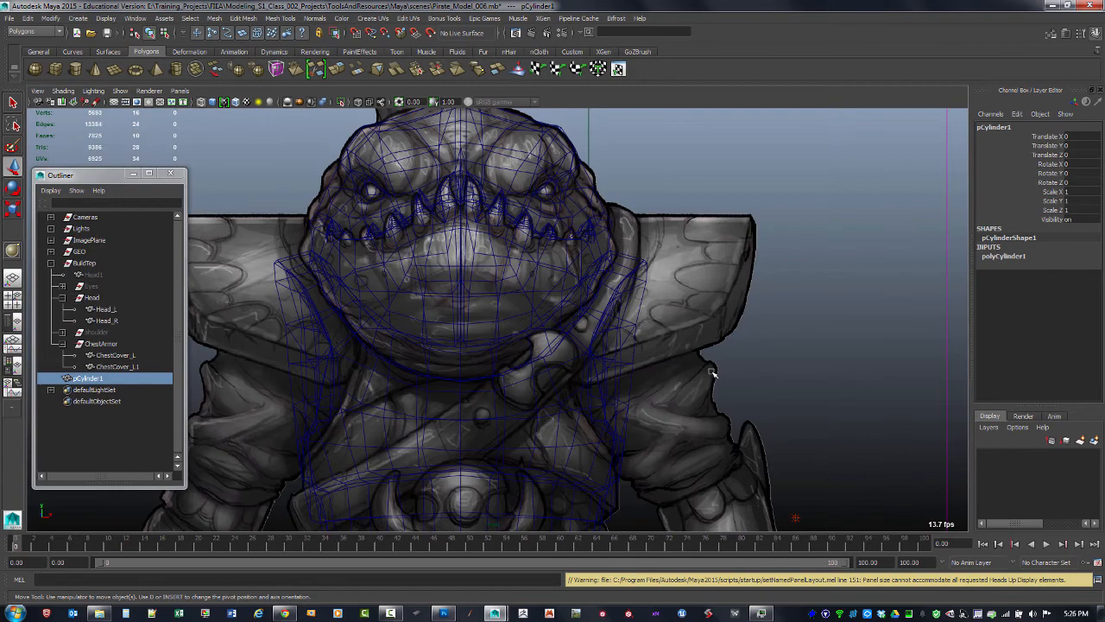
pyautogui.keyDown('alt'); pyautogui.moveTo(712, 373); pyautogui.dragTo(626, 420, button='right'); pyautogui.keyUp('alt')
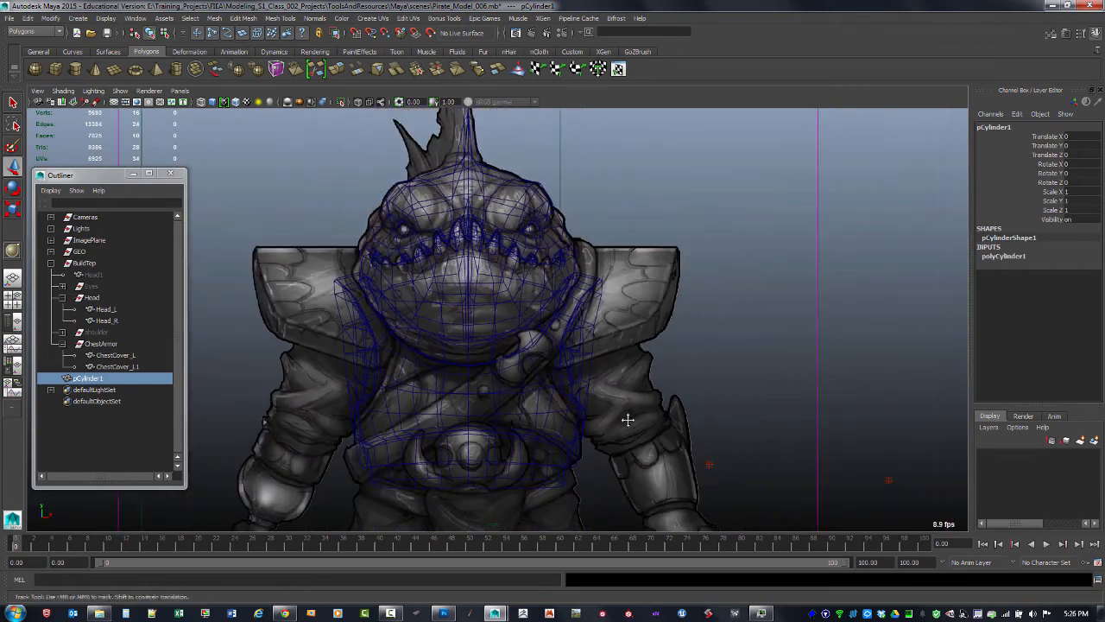
pyautogui.keyDown('alt'); pyautogui.moveTo(627, 419); pyautogui.dragTo(543, 390, button='middle'); pyautogui.keyUp('alt')
pyautogui.scroll(-1, 543, 390)
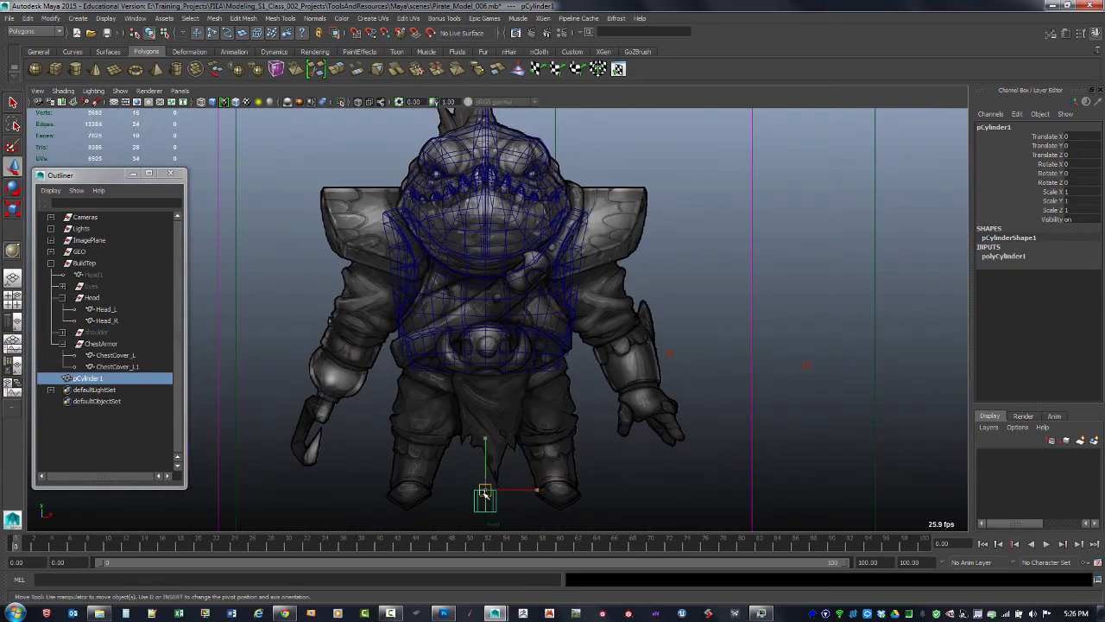
pyautogui.moveTo(485, 492); pyautogui.dragTo(589, 274)
# Rotate the cylinder about 25° around Z and scale it uniformly to about 2.55
pyautogui.press('r')
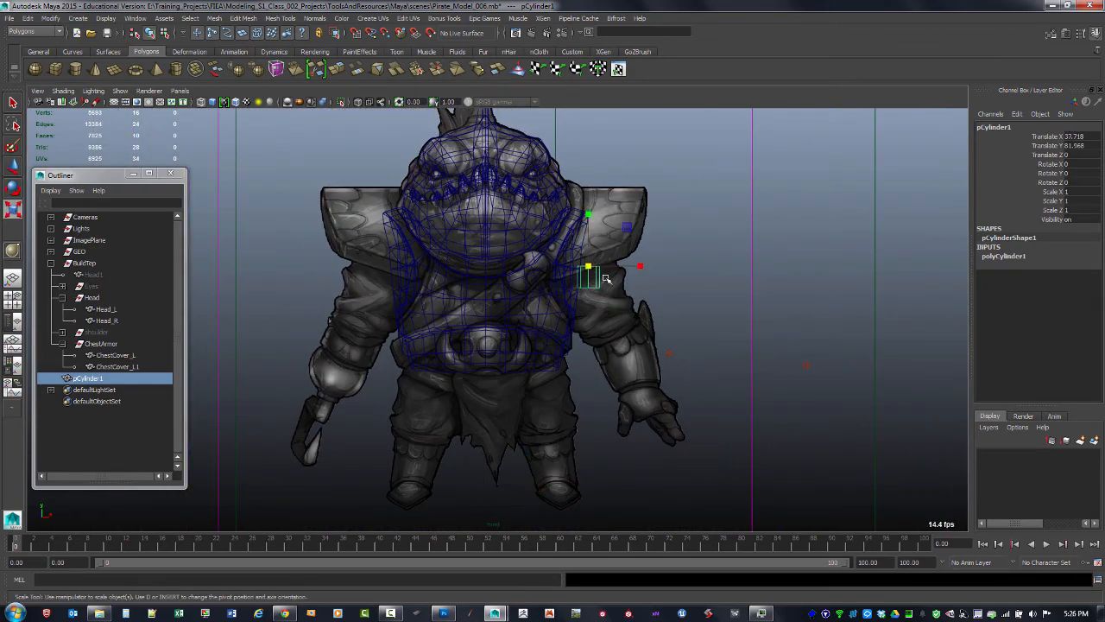
pyautogui.press('e')
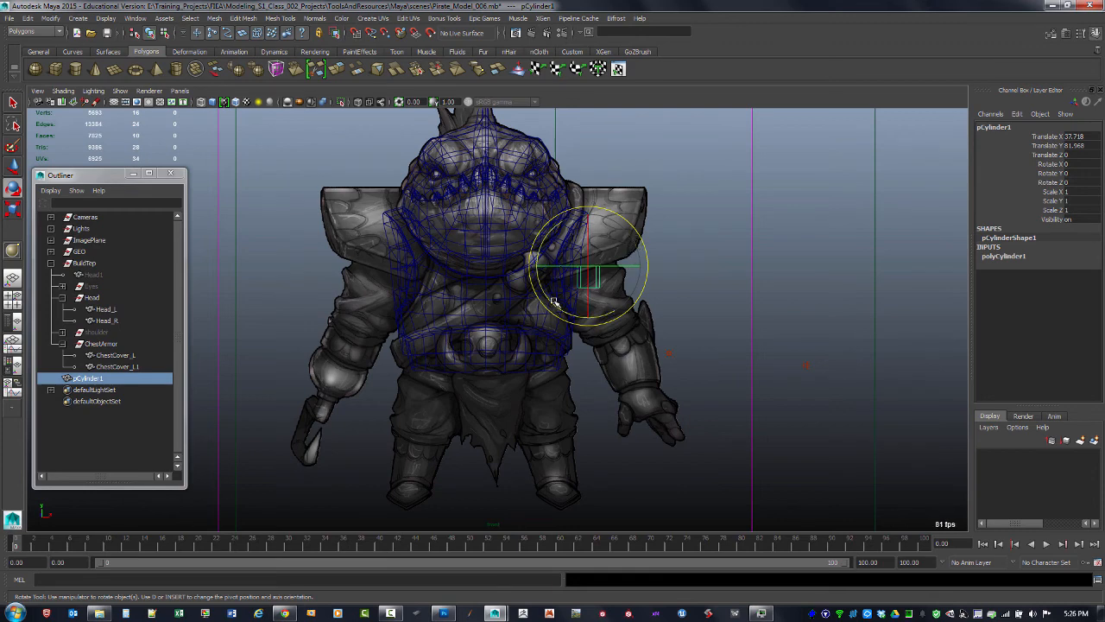
pyautogui.moveTo(554, 302); pyautogui.dragTo(557, 305)
pyautogui.press('r')
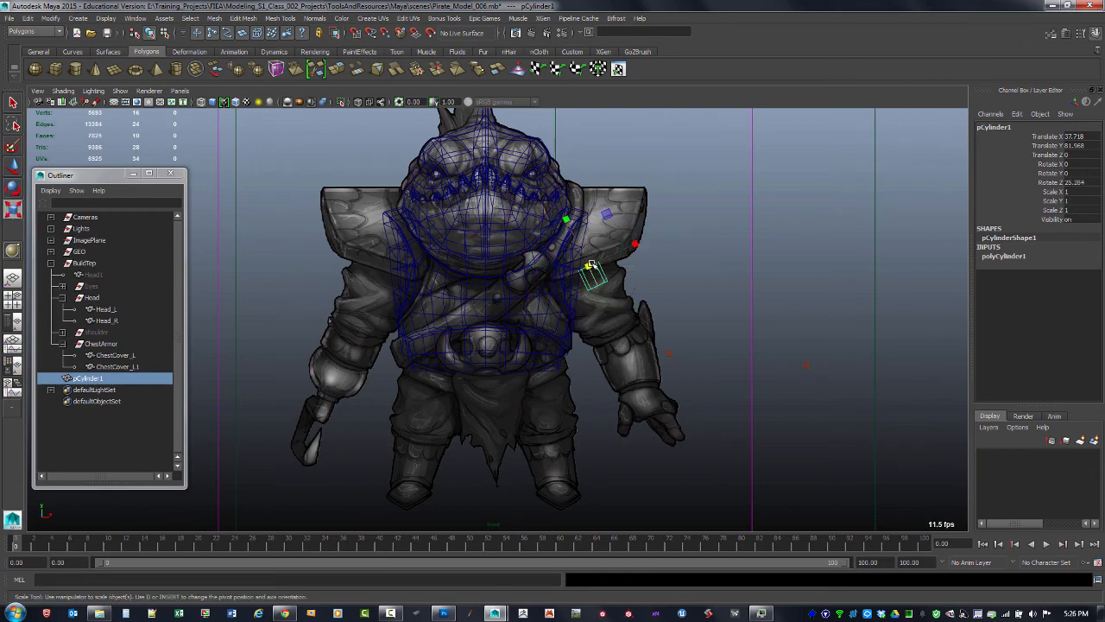
pyautogui.moveTo(589, 267); pyautogui.dragTo(636, 300)
# Fine-tune the cylinder's tilt to about 24.8° and its position over the shoulder pad
pyautogui.press('w')
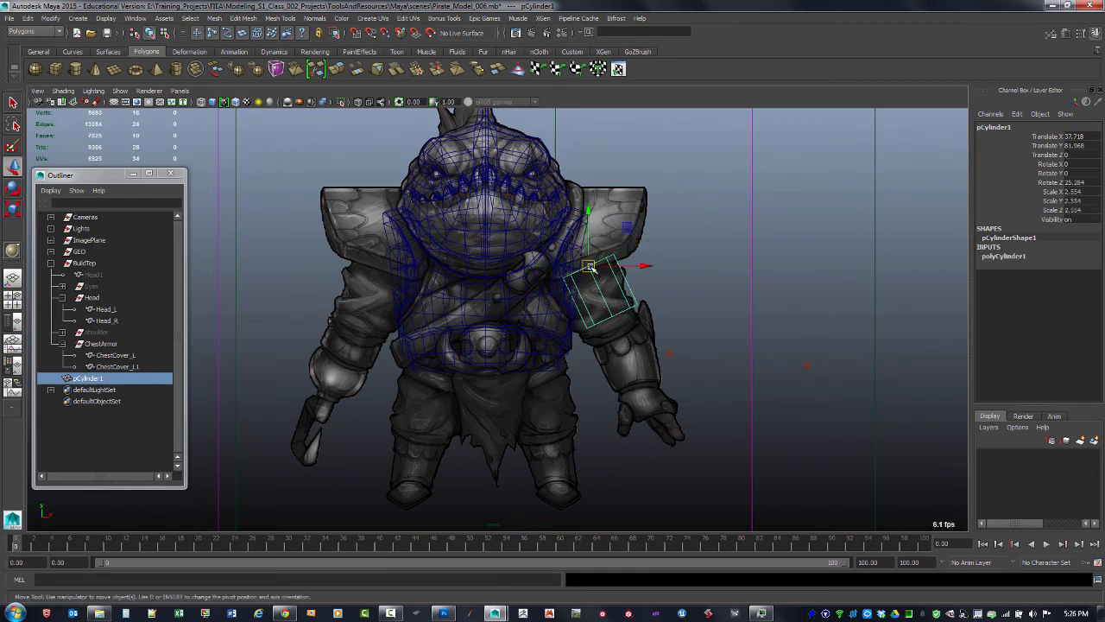
pyautogui.moveTo(589, 267); pyautogui.dragTo(581, 253)
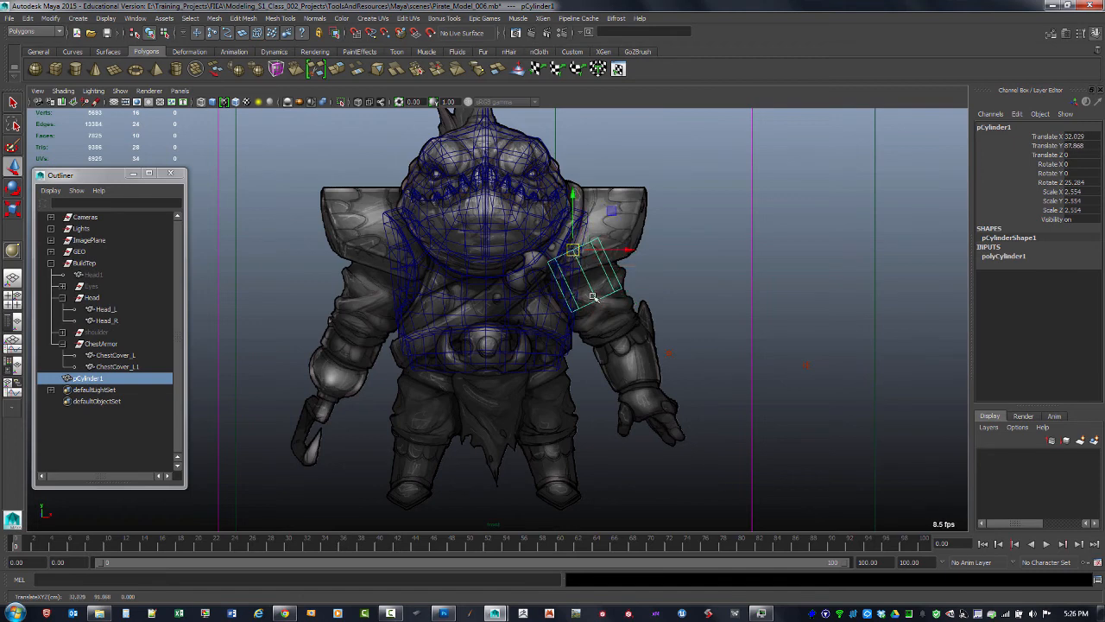
pyautogui.press('e')
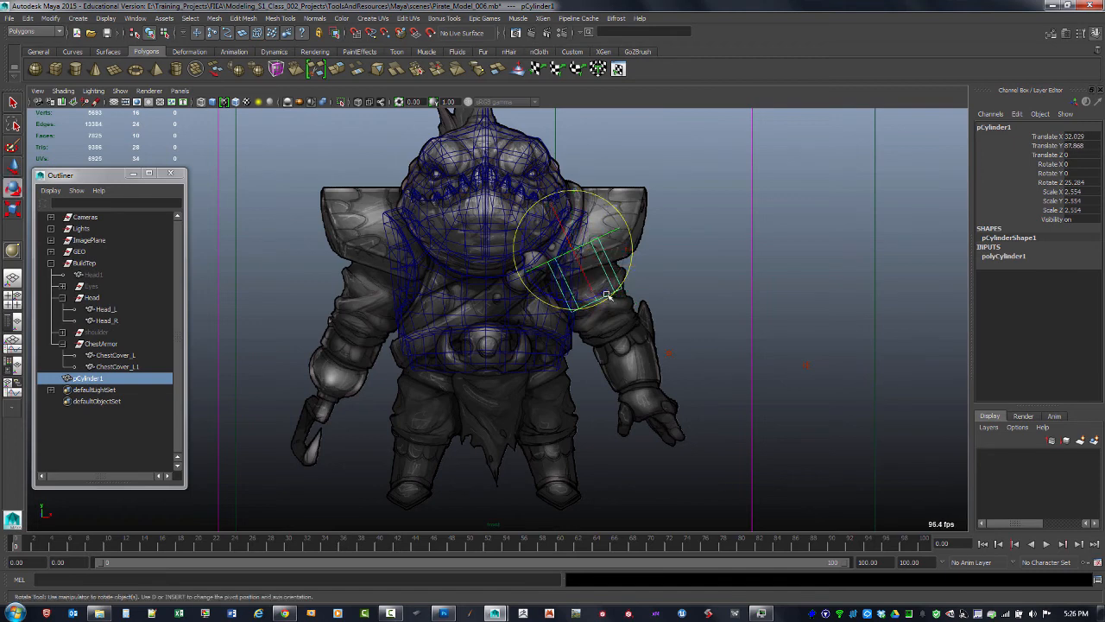
pyautogui.moveTo(528, 232); pyautogui.dragTo(568, 252)
pyautogui.press('w')
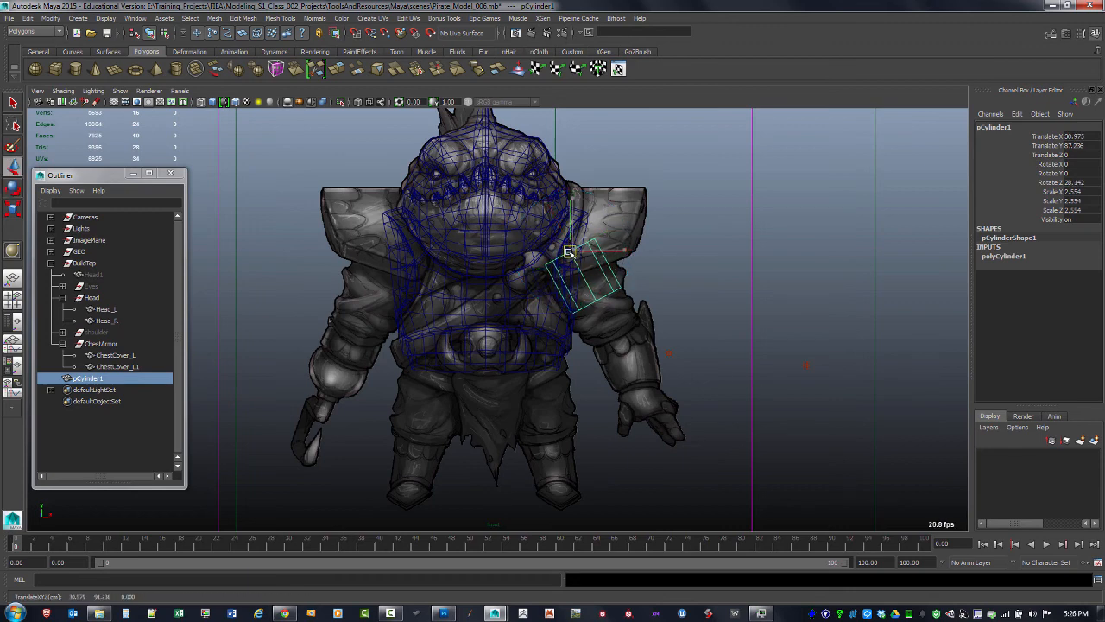
pyautogui.press('e')
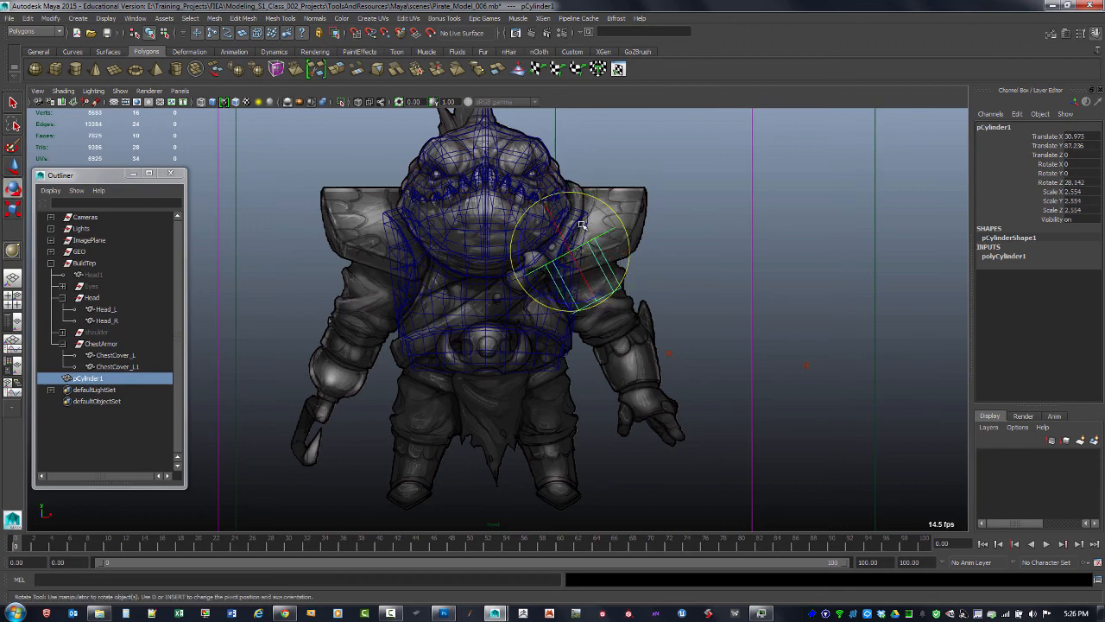
pyautogui.moveTo(560, 285); pyautogui.dragTo(522, 250)
pyautogui.press('w')
pyautogui.press('e')
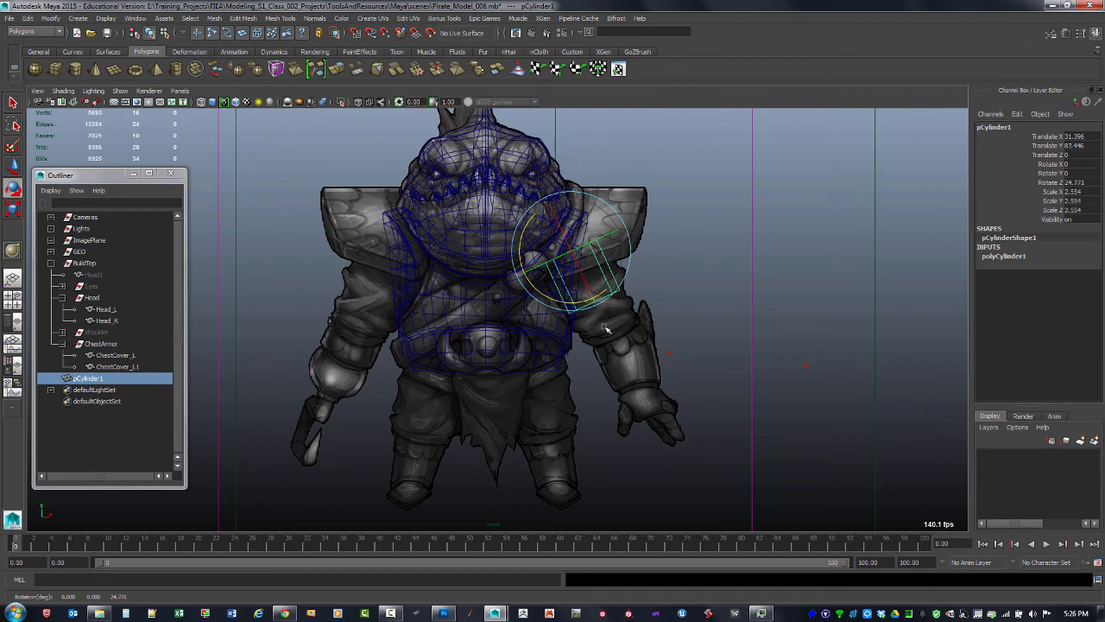
pyautogui.press('w')
pyautogui.moveTo(567, 257); pyautogui.dragTo(590, 257)
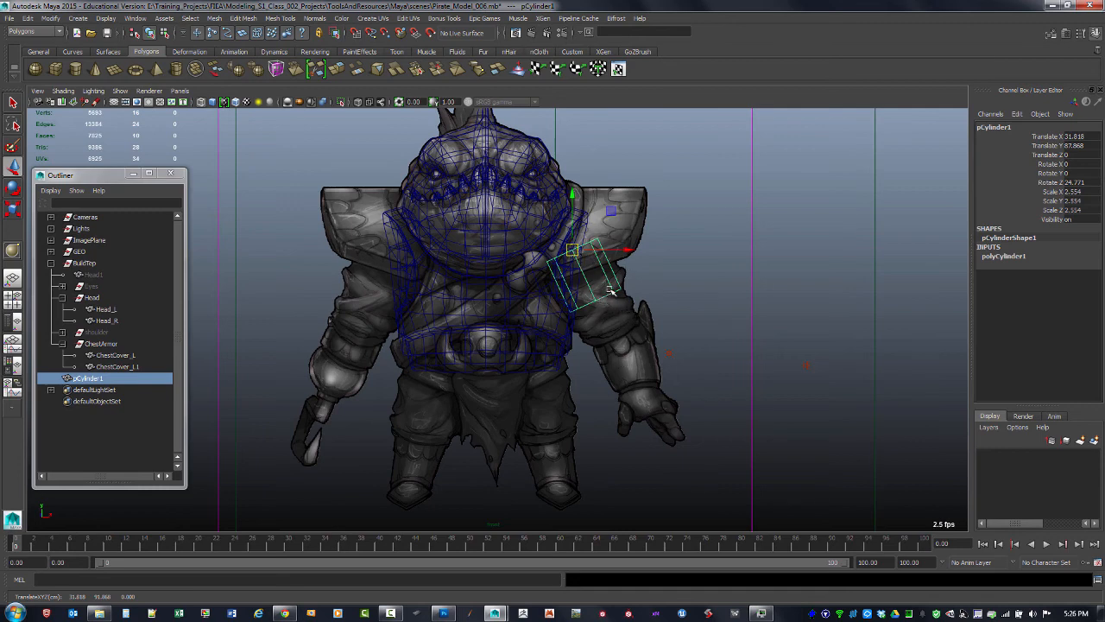
pyautogui.moveTo(571, 251); pyautogui.dragTo(577, 249)
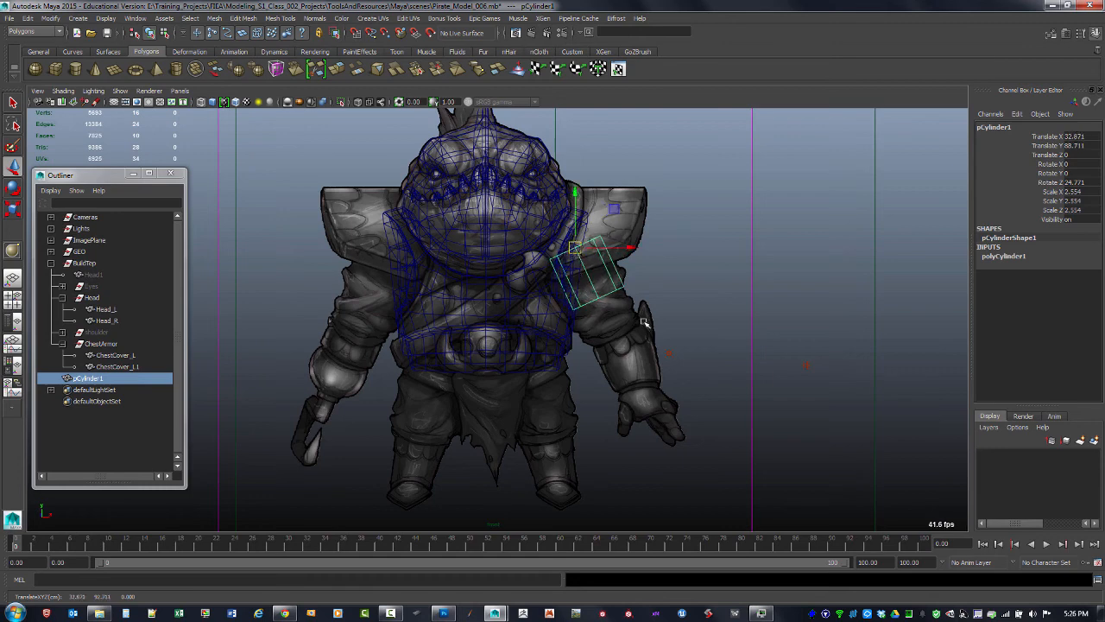
# Push the cylinder into the shoulder along Z and tilt it about -4° on X in the side view
pyautogui.press('space')
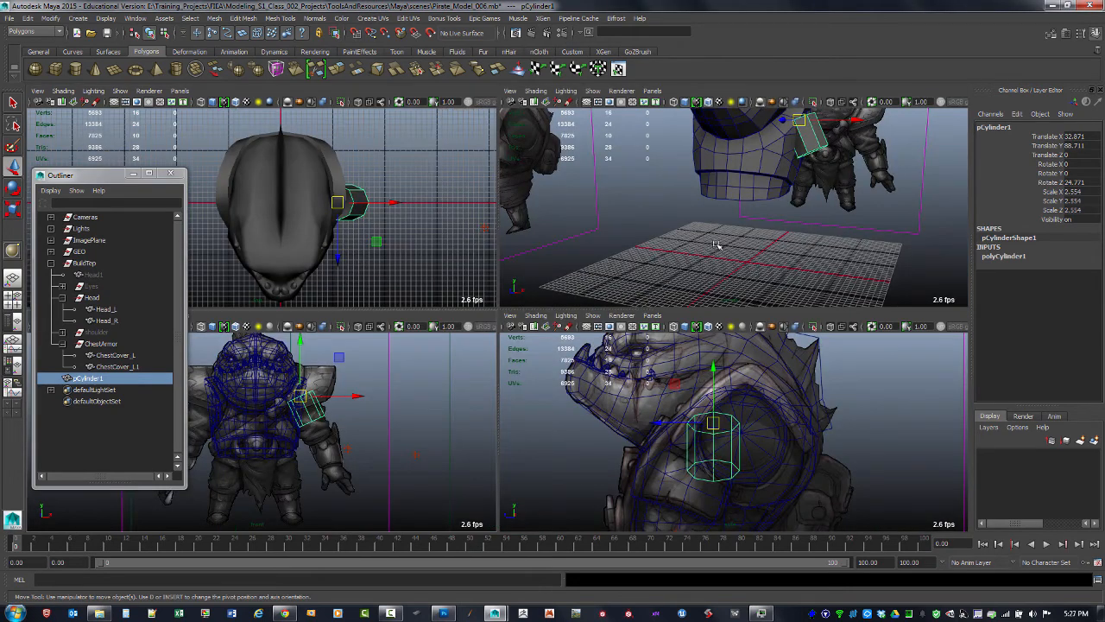
pyautogui.press('space')
pyautogui.keyDown('alt'); pyautogui.moveTo(671, 346); pyautogui.dragTo(581, 359); pyautogui.keyUp('alt')
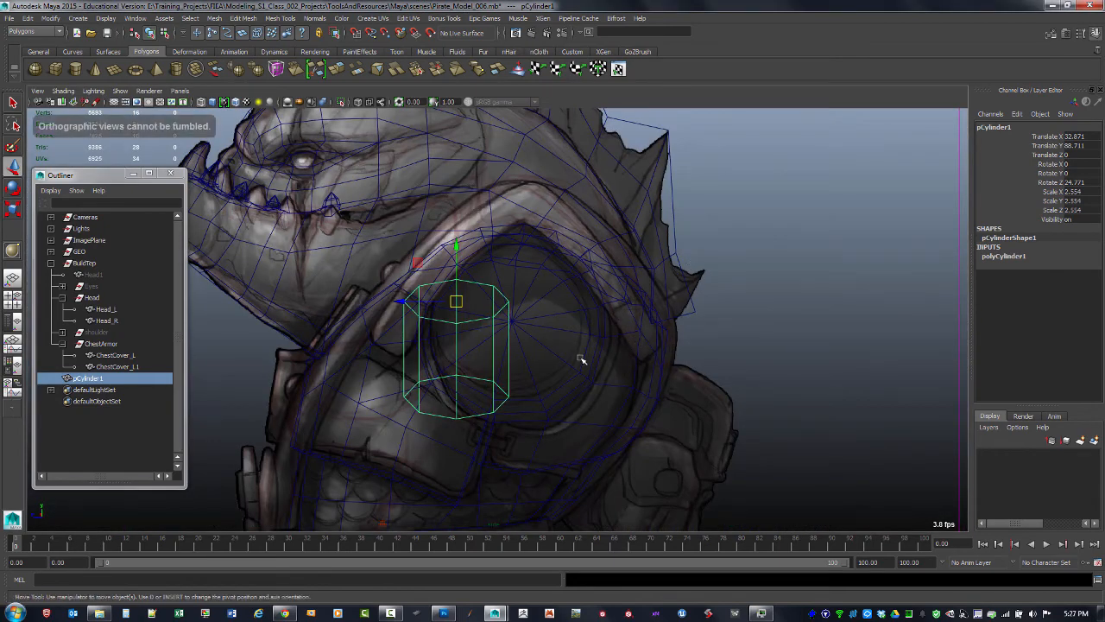
pyautogui.press('space')
pyautogui.press('space')
pyautogui.keyDown('alt'); pyautogui.moveTo(627, 318); pyautogui.dragTo(714, 278, button='middle'); pyautogui.keyUp('alt')
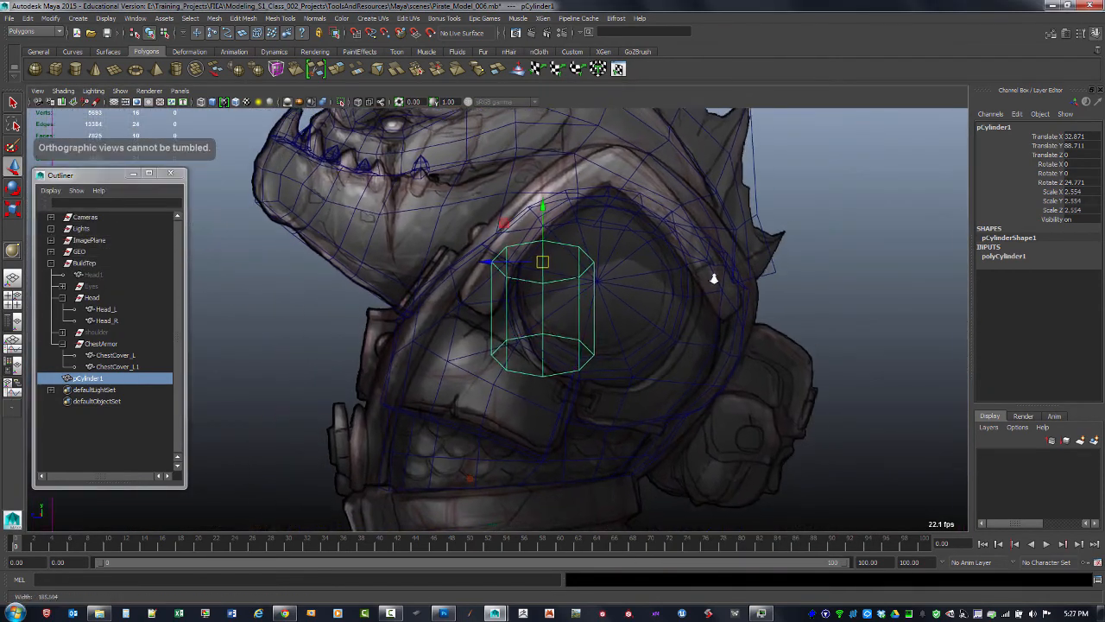
pyautogui.keyDown('alt'); pyautogui.moveTo(715, 278); pyautogui.dragTo(686, 285, button='right'); pyautogui.keyUp('alt')
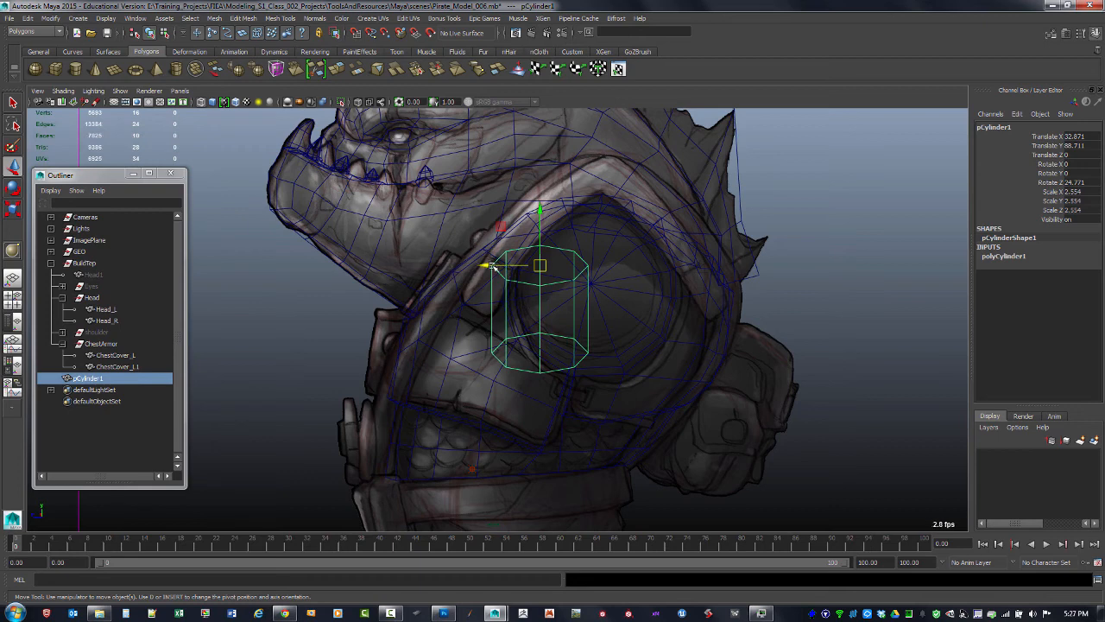
pyautogui.moveTo(494, 268); pyautogui.dragTo(543, 304)
pyautogui.press('e')
pyautogui.press('space')
pyautogui.press('space')
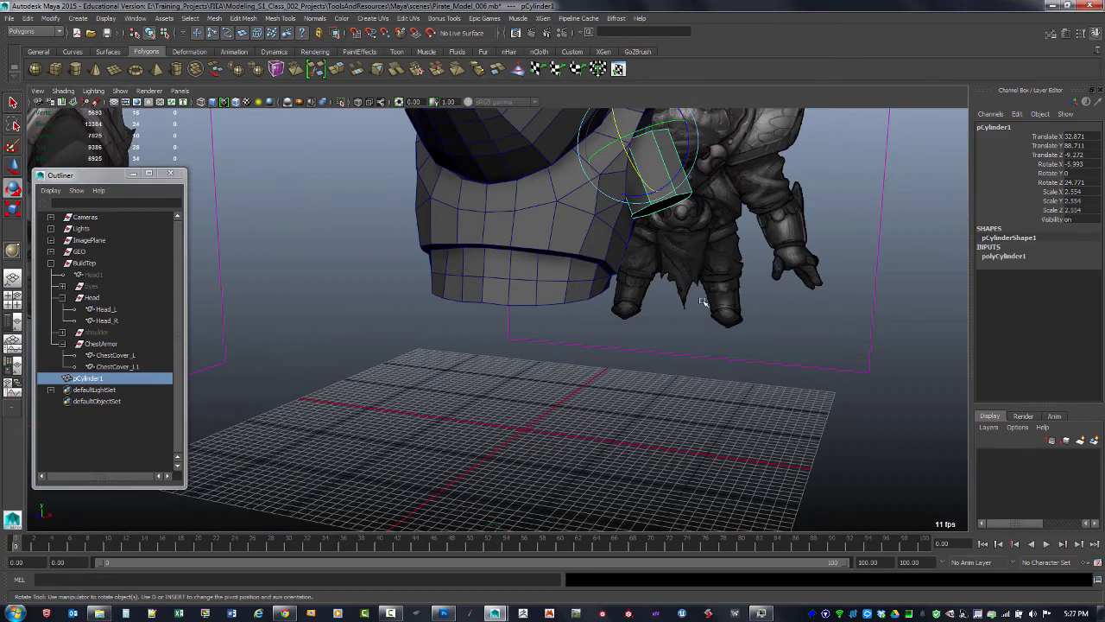
# Switch to face selection and select the cylinder's bottom cap face
pyautogui.keyDown('alt'); pyautogui.moveTo(784, 302); pyautogui.dragTo(703, 221, button='right'); pyautogui.keyUp('alt')
pyautogui.keyDown('alt'); pyautogui.moveTo(704, 222); pyautogui.dragTo(709, 297, button='middle'); pyautogui.keyUp('alt')
pyautogui.keyDown('alt'); pyautogui.moveTo(709, 297); pyautogui.dragTo(703, 259); pyautogui.keyUp('alt')
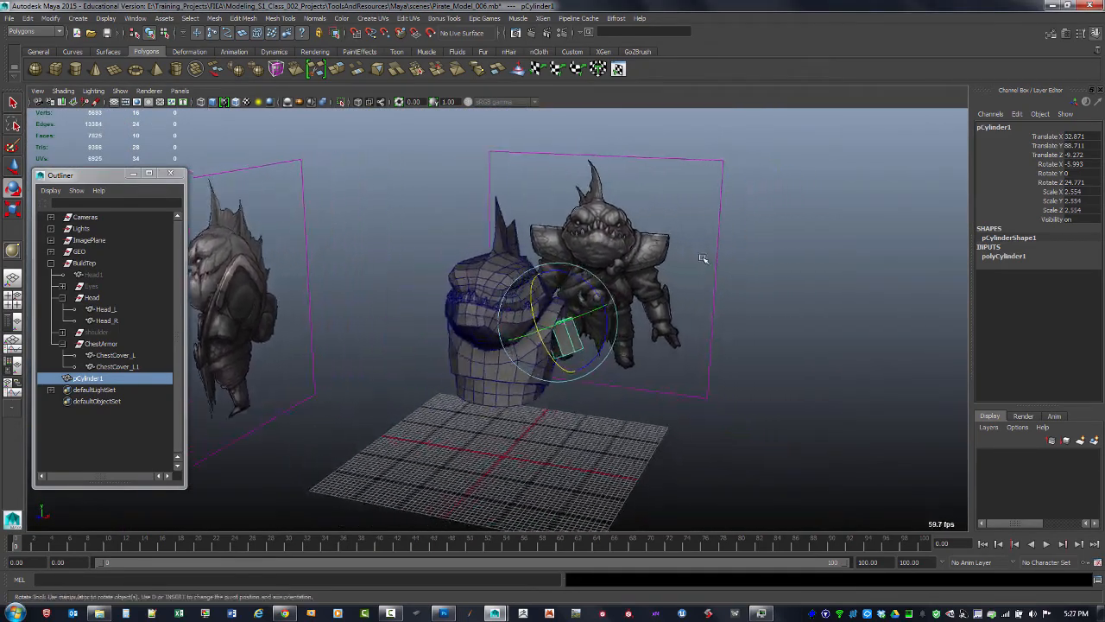
pyautogui.keyDown('alt'); pyautogui.moveTo(702, 259); pyautogui.dragTo(740, 271, button='middle'); pyautogui.keyUp('alt')
pyautogui.keyDown('alt'); pyautogui.moveTo(740, 271); pyautogui.dragTo(701, 267); pyautogui.keyUp('alt')
pyautogui.keyDown('alt'); pyautogui.moveTo(701, 266); pyautogui.dragTo(753, 271, button='right'); pyautogui.keyUp('alt')
pyautogui.keyDown('alt'); pyautogui.moveTo(752, 271); pyautogui.dragTo(658, 289); pyautogui.keyUp('alt')
pyautogui.click(643, 194)
pyautogui.press('F11')
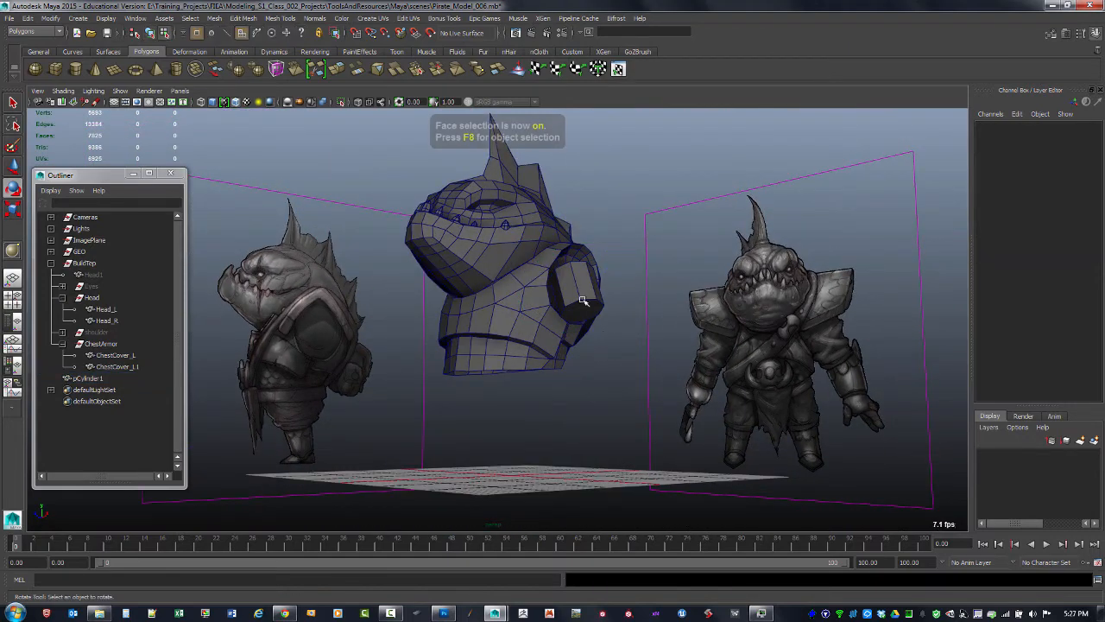
pyautogui.click(589, 308)
# Open the Move Tool settings and try moving the selected cap face, then undo the move
pyautogui.press('space')
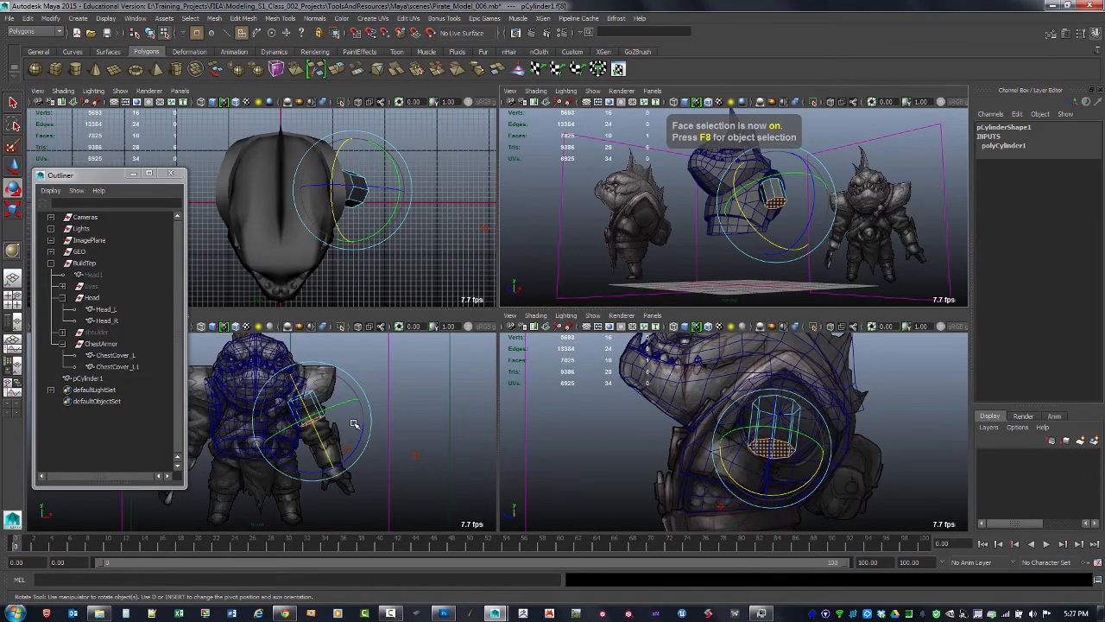
pyautogui.press('space')
pyautogui.keyDown('alt'); pyautogui.moveTo(446, 349); pyautogui.dragTo(421, 333, button='middle'); pyautogui.keyUp('alt')
pyautogui.press('w')
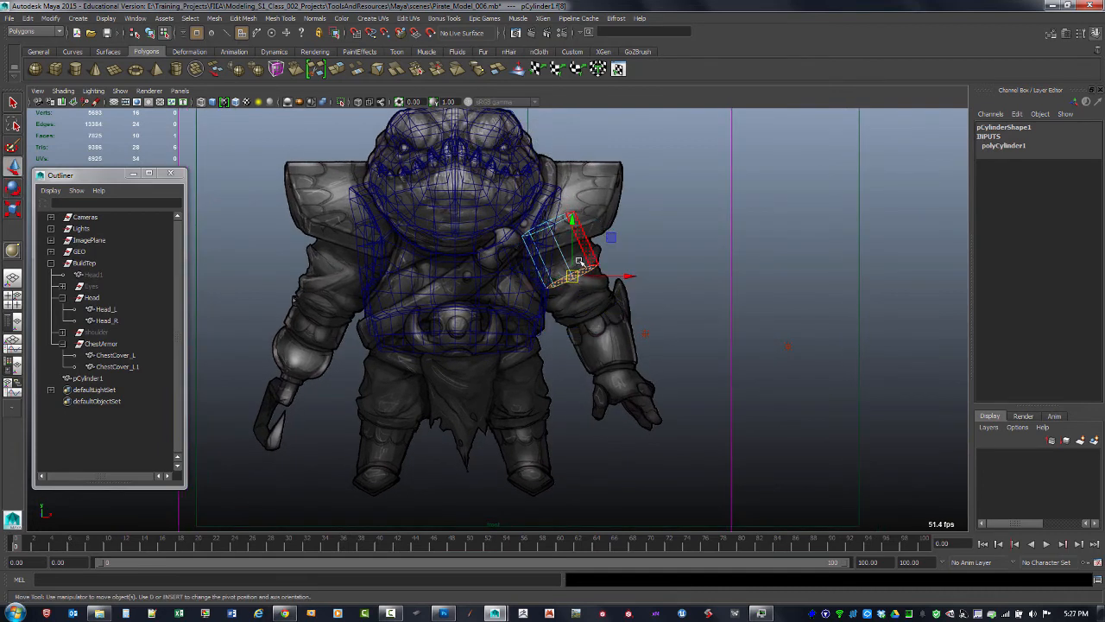
pyautogui.doubleClick(15, 165)
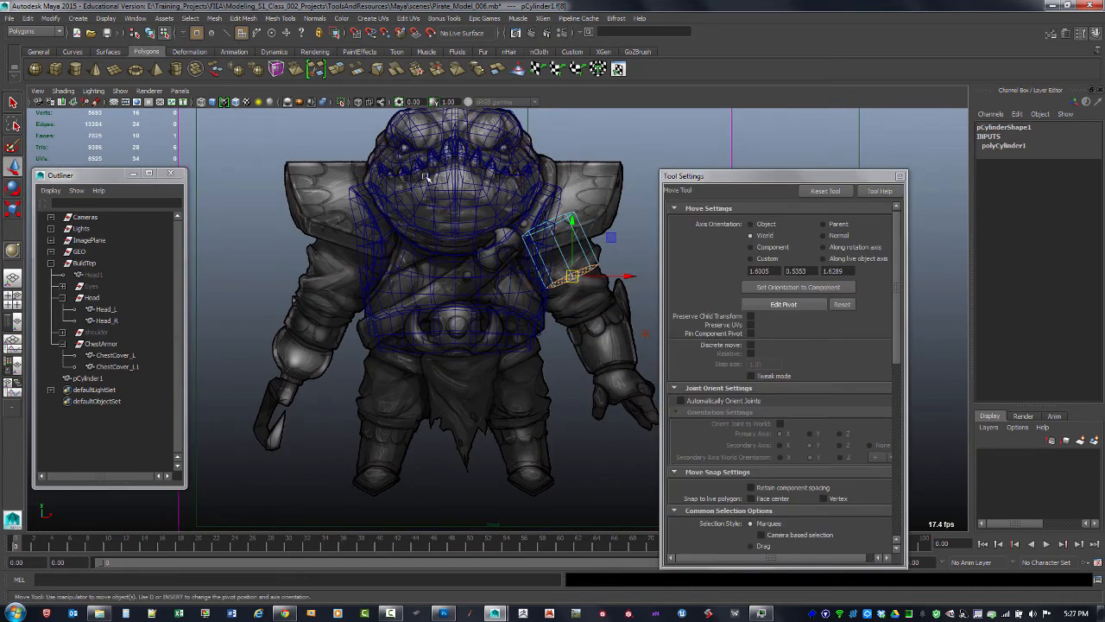
pyautogui.moveTo(611, 271); pyautogui.dragTo(609, 326)
pyautogui.hotkey('ctrl', 'z')
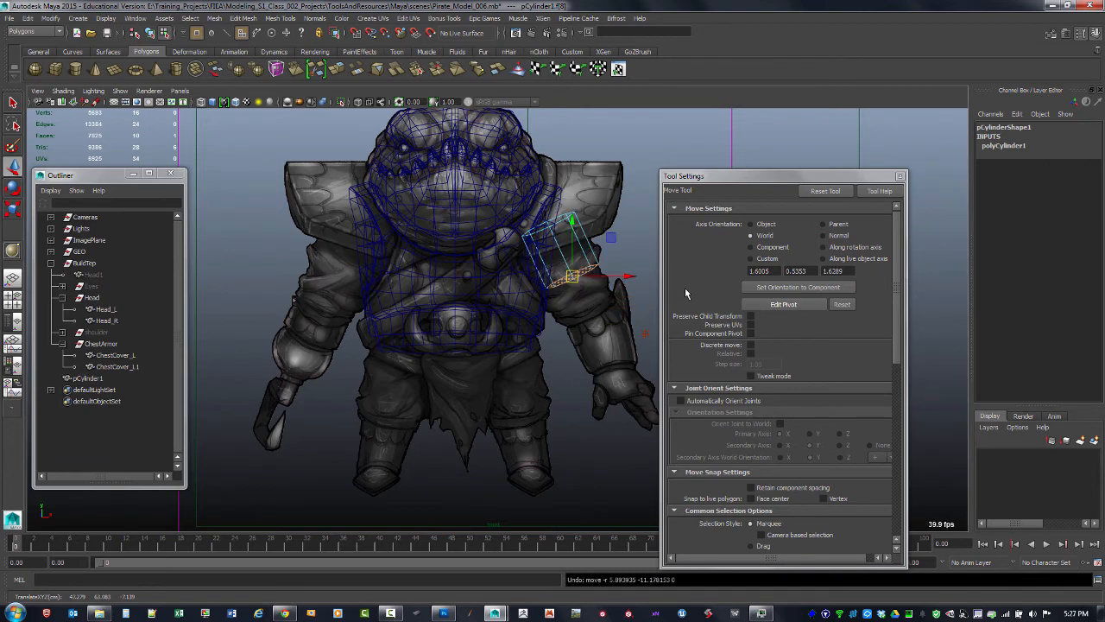
# Set the Move Tool axis orientation to Object and move the cap face along the cylinder's own axis
pyautogui.click(752, 225)
pyautogui.keyDown('alt'); pyautogui.moveTo(616, 300); pyautogui.dragTo(599, 303); pyautogui.keyUp('alt')
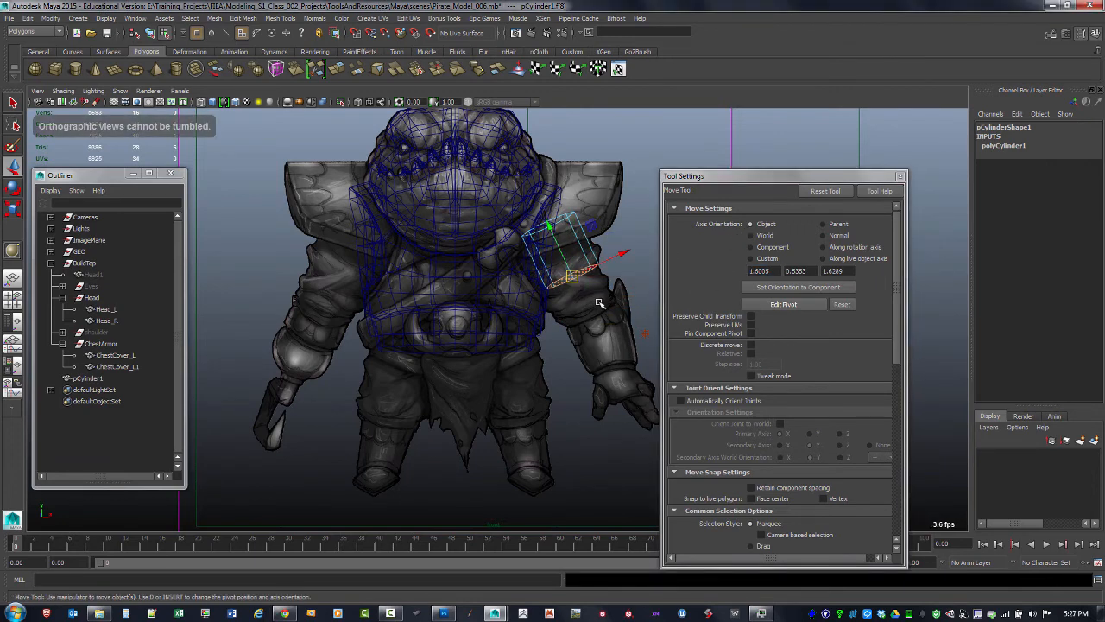
pyautogui.press('space')
pyautogui.press('space')
pyautogui.keyDown('alt'); pyautogui.moveTo(592, 257); pyautogui.dragTo(480, 304); pyautogui.keyUp('alt')
pyautogui.moveTo(474, 305)
pyautogui.mouseDown()
pyautogui.moveTo(473, 436)
pyautogui.moveTo(463, 313)
pyautogui.mouseUp()
pyautogui.press('space')
pyautogui.press('space')
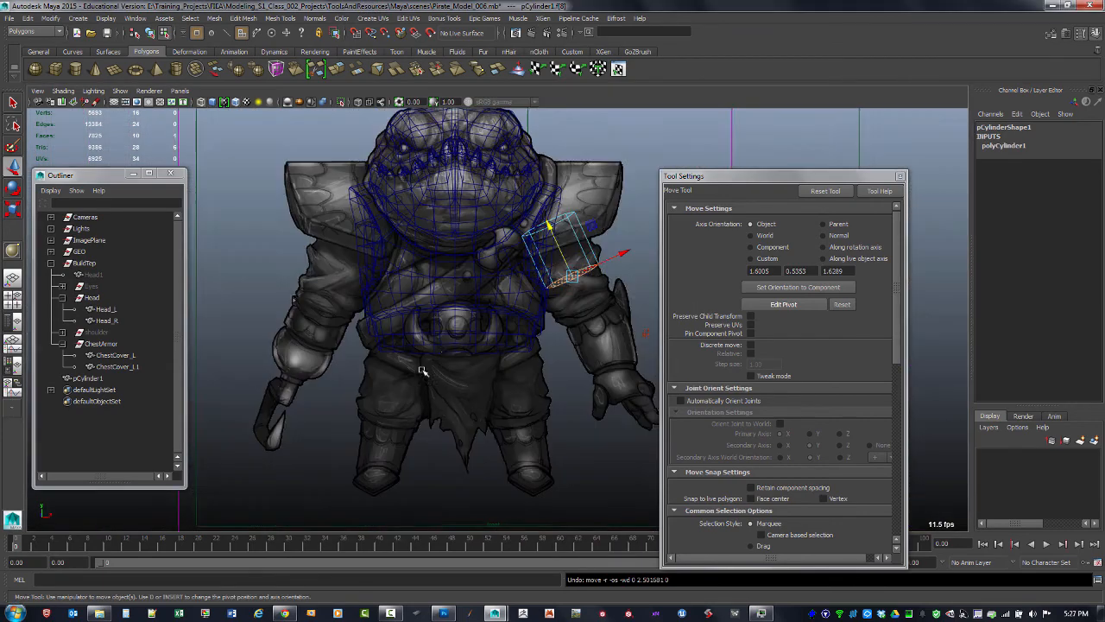
# Extrude the cylinder's bottom cap face down along the upper arm, about 14 units along its local Z
pyautogui.scroll(2, 474, 328)
pyautogui.moveTo(556, 221); pyautogui.dragTo(557, 224)
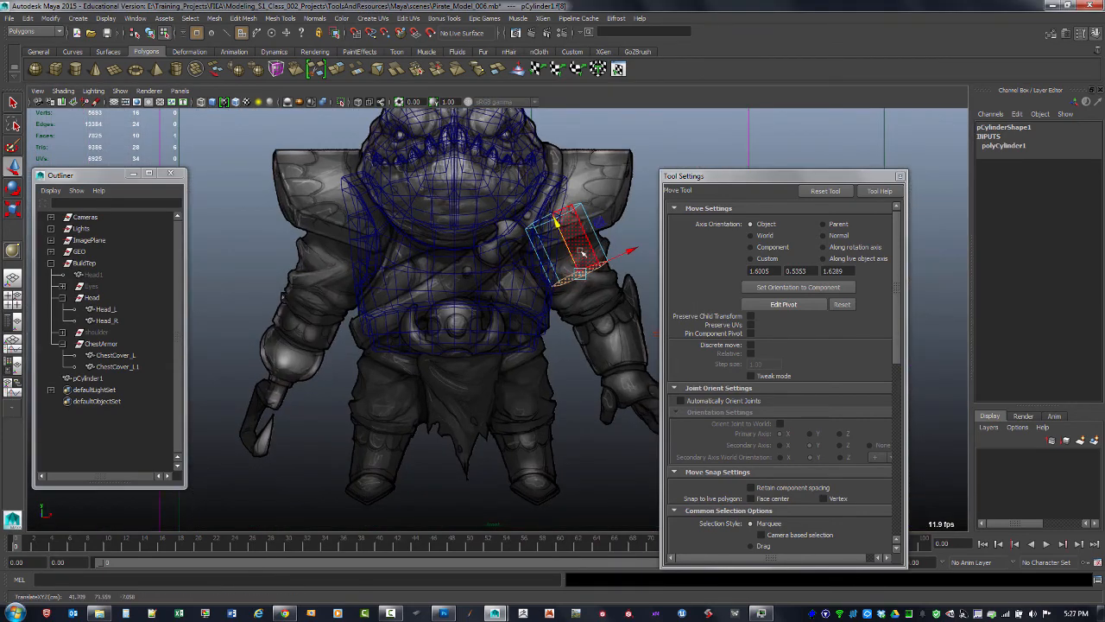
pyautogui.keyDown('alt'); pyautogui.moveTo(616, 262); pyautogui.dragTo(512, 342); pyautogui.keyUp('alt')
pyautogui.press('space')
pyautogui.press('space')
pyautogui.keyDown('shift'); pyautogui.rightClick(510, 323); pyautogui.keyUp('shift')
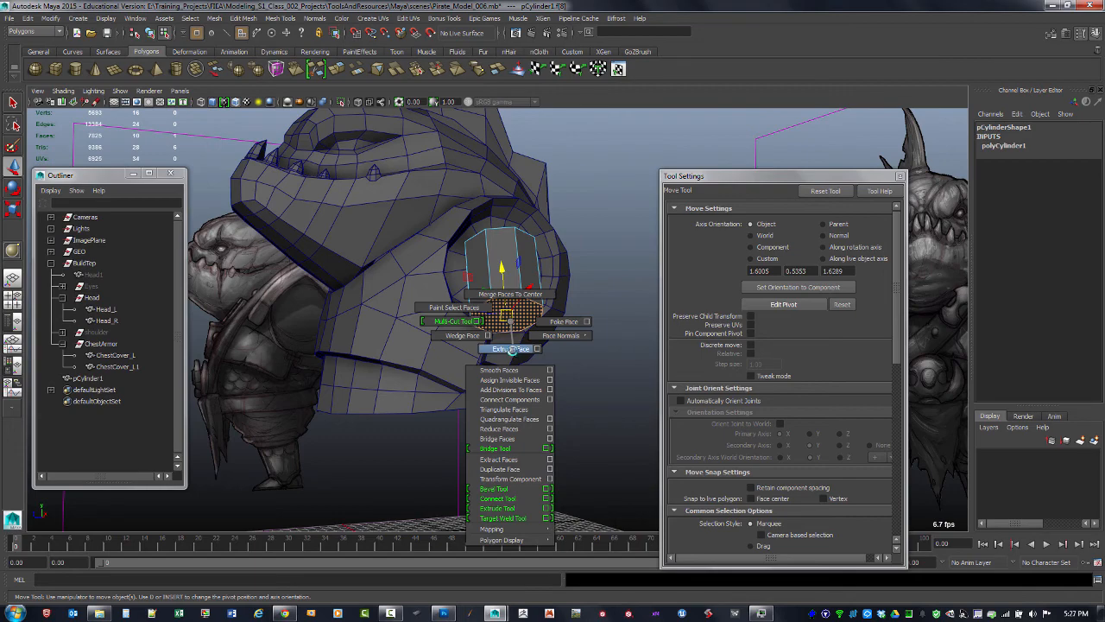
pyautogui.click(512, 349)
pyautogui.moveTo(509, 340)
pyautogui.mouseDown()
pyautogui.moveTo(506, 365)
pyautogui.moveTo(490, 340)
pyautogui.mouseUp()
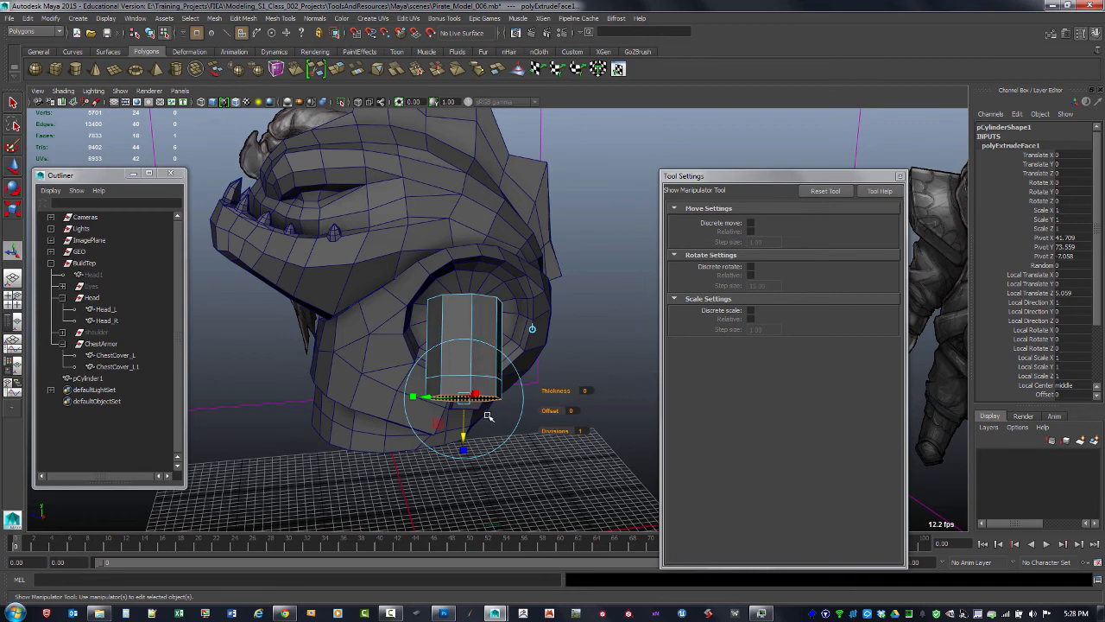
pyautogui.press('space')
pyautogui.press('space')
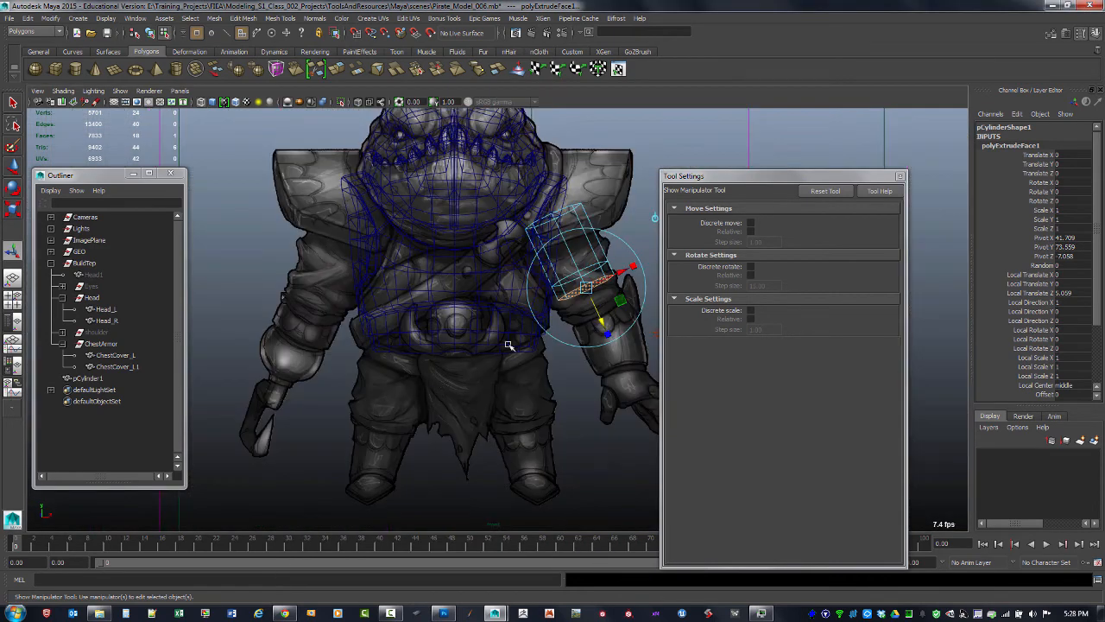
pyautogui.keyDown('alt'); pyautogui.moveTo(570, 294); pyautogui.dragTo(433, 312, button='middle'); pyautogui.keyUp('alt')
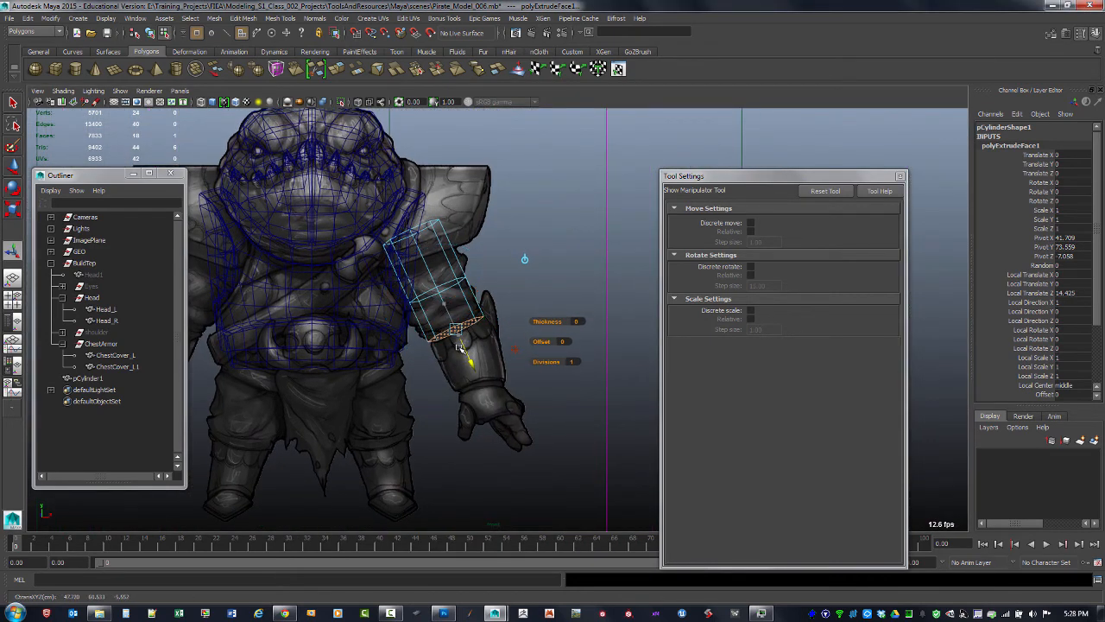
# Rotate the extruded face about -12° on its local X and shift it slightly to follow the arm's angle
pyautogui.press('space')
pyautogui.press('space')
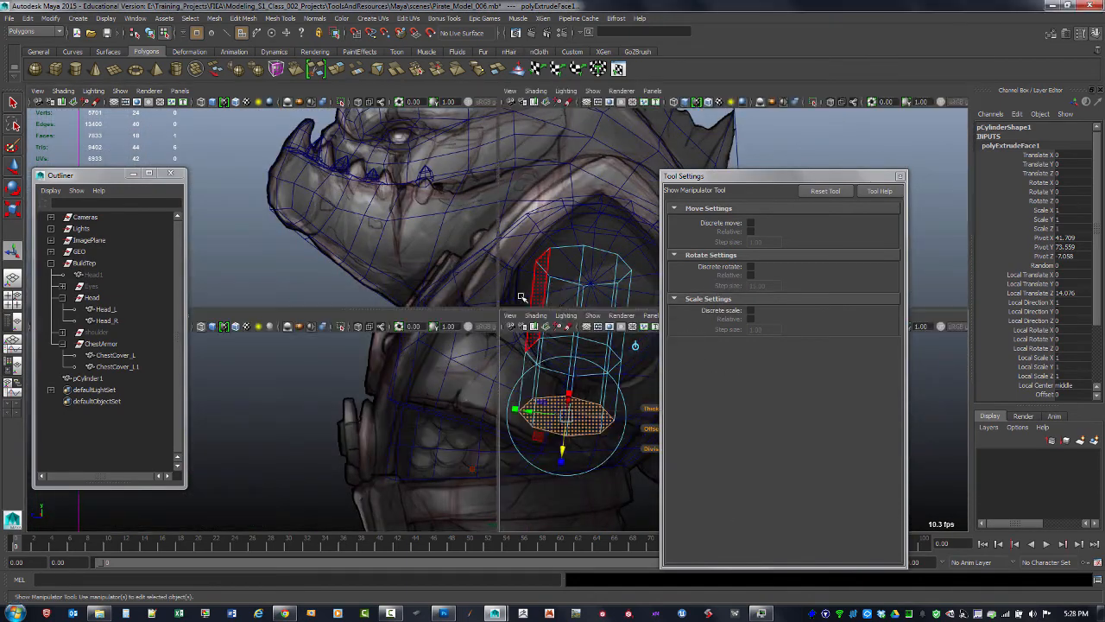
pyautogui.press('space')
pyautogui.press('space')
pyautogui.keyDown('alt'); pyautogui.moveTo(572, 225); pyautogui.dragTo(493, 232, button='middle'); pyautogui.keyUp('alt')
pyautogui.keyDown('alt'); pyautogui.moveTo(493, 231); pyautogui.dragTo(496, 268); pyautogui.keyUp('alt')
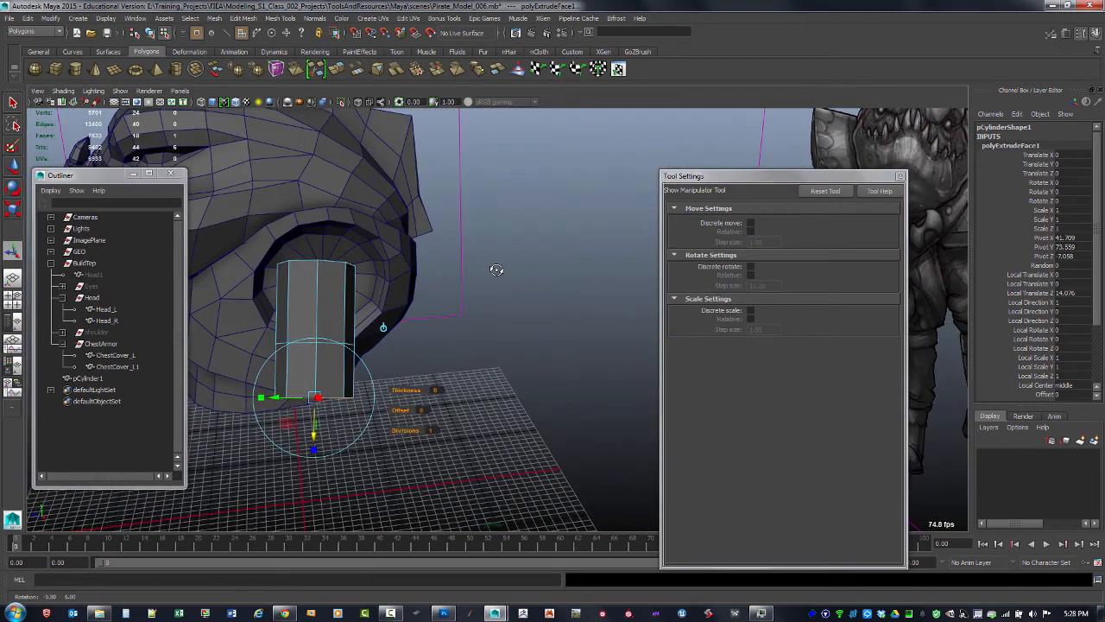
pyautogui.click(343, 441)
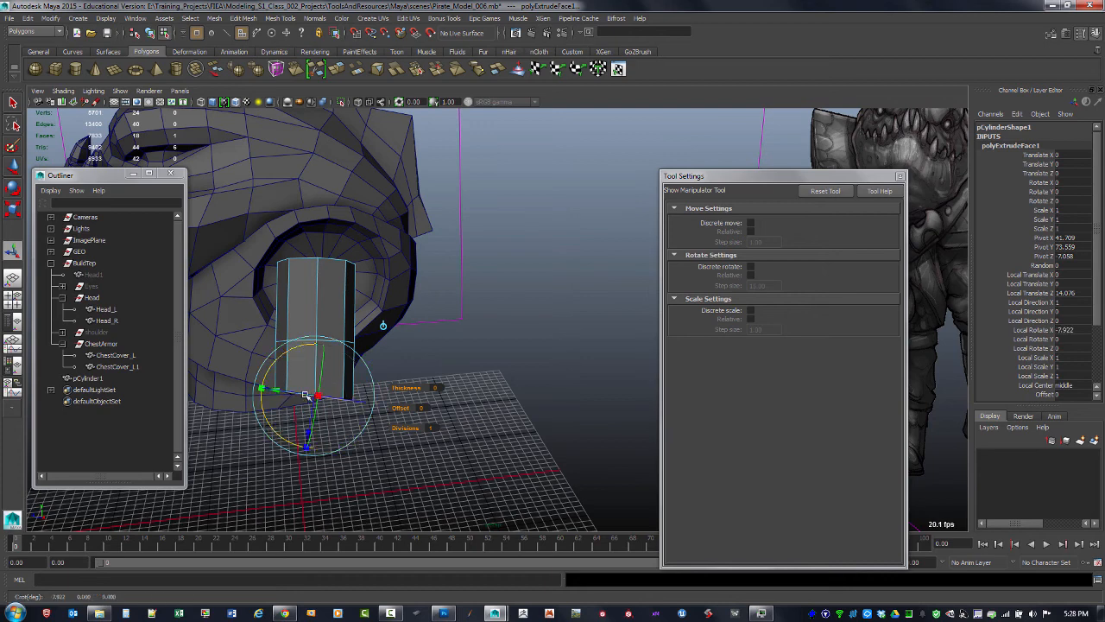
pyautogui.moveTo(283, 394); pyautogui.dragTo(428, 295)
pyautogui.moveTo(387, 353); pyautogui.dragTo(390, 353)
pyautogui.click(462, 405)
pyautogui.keyDown('alt'); pyautogui.moveTo(457, 394); pyautogui.dragTo(471, 382); pyautogui.keyUp('alt')
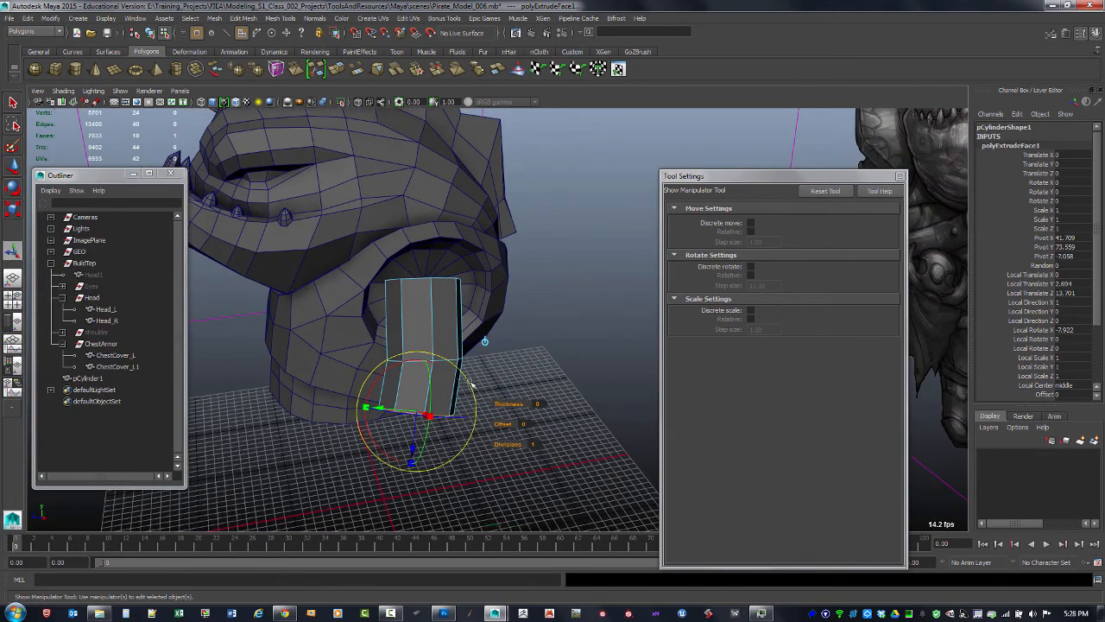
pyautogui.moveTo(377, 444); pyautogui.dragTo(552, 285)
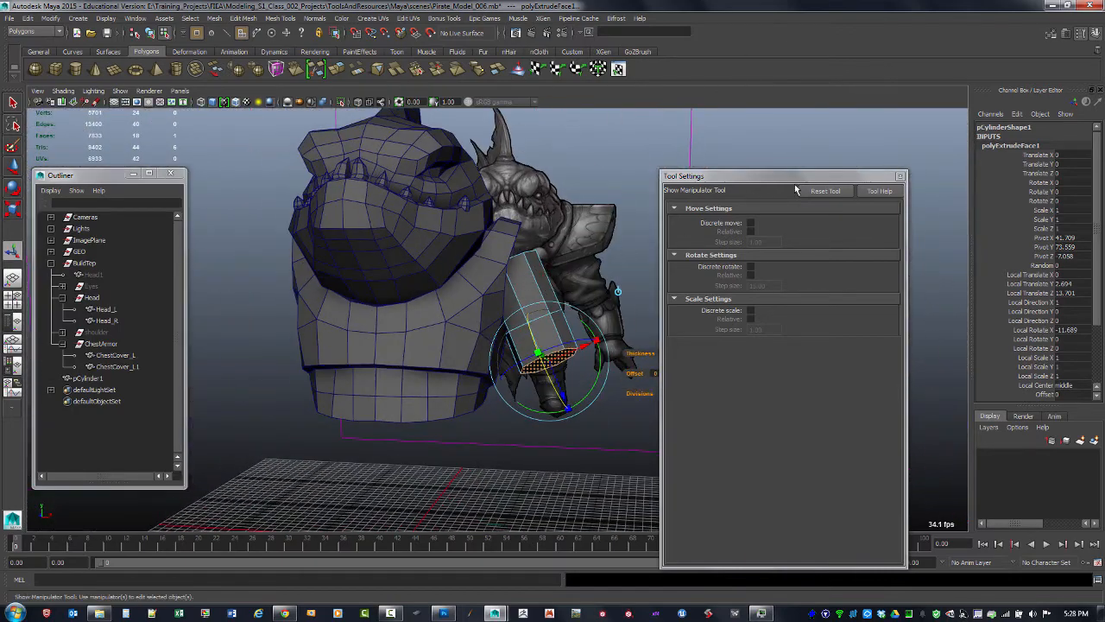
# Close the tool settings and rename the cylinder Ar_L
pyautogui.click(900, 176)
pyautogui.keyDown('alt'); pyautogui.moveTo(385, 395); pyautogui.dragTo(449, 389); pyautogui.keyUp('alt')
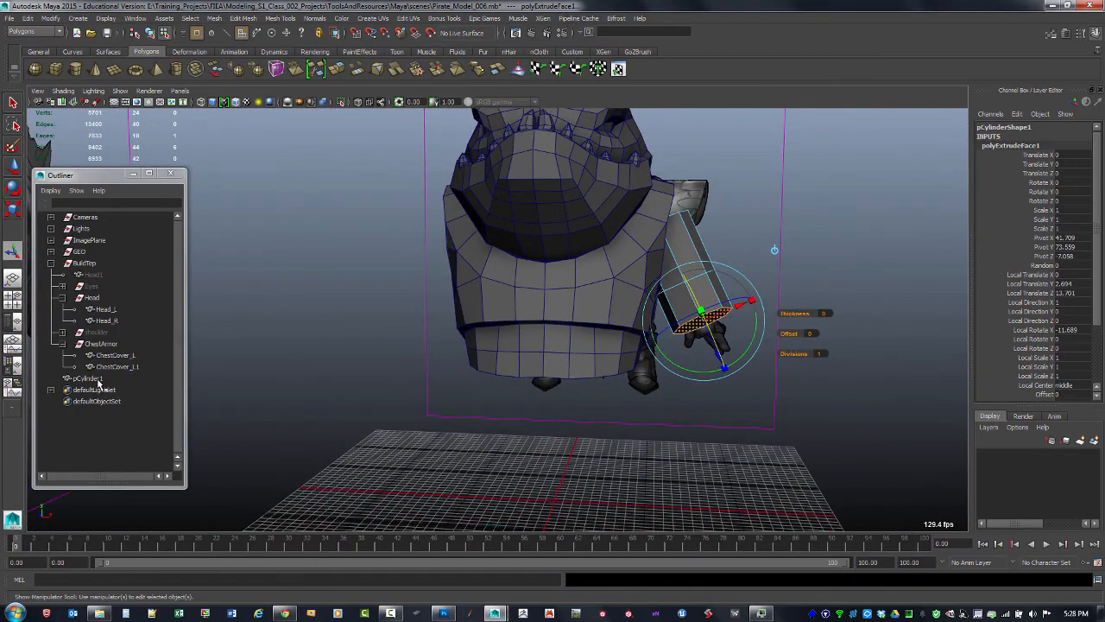
pyautogui.doubleClick(91, 378)
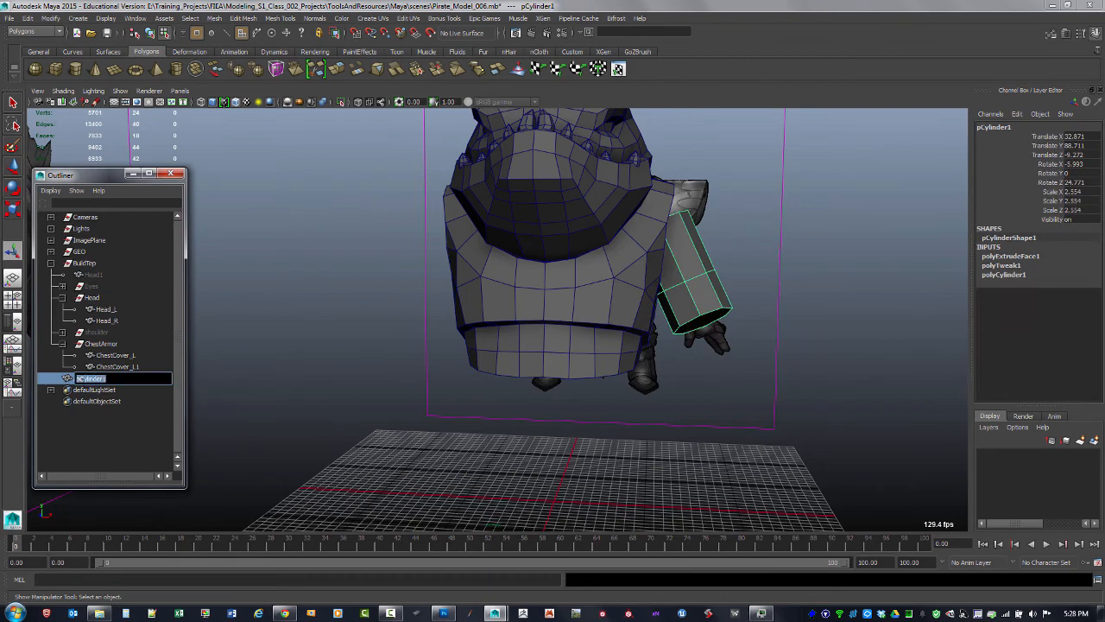
pyautogui.write('Ar_L')
pyautogui.press('Return')
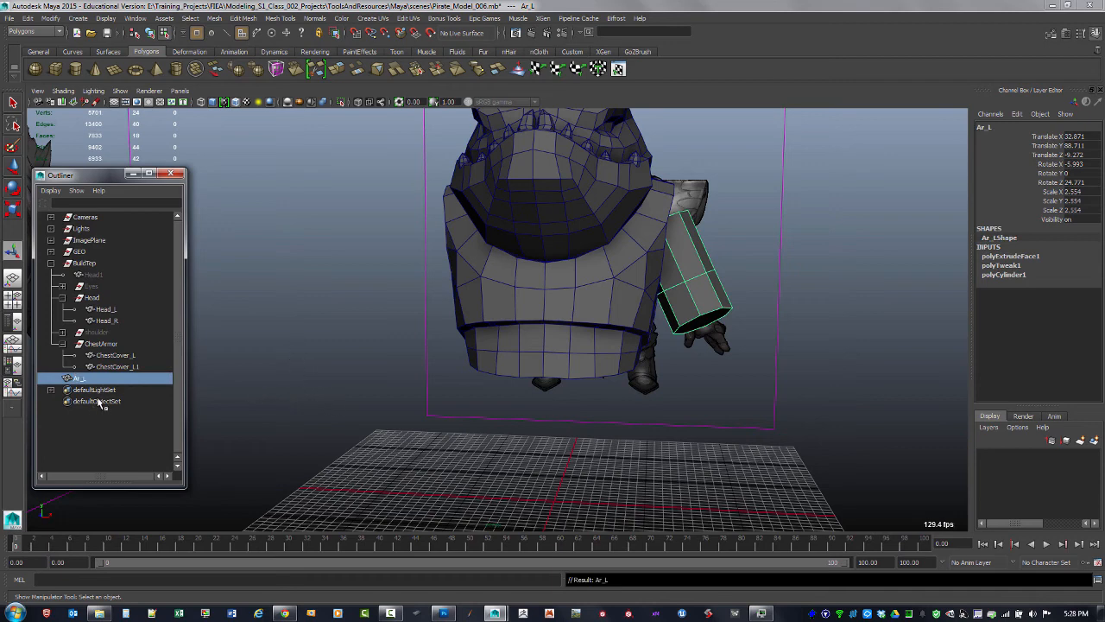
# Group the Ar_L cylinder and rename the new group ArGR_L
pyautogui.hotkey('ctrl', 'g')
pyautogui.doubleClick(91, 378)
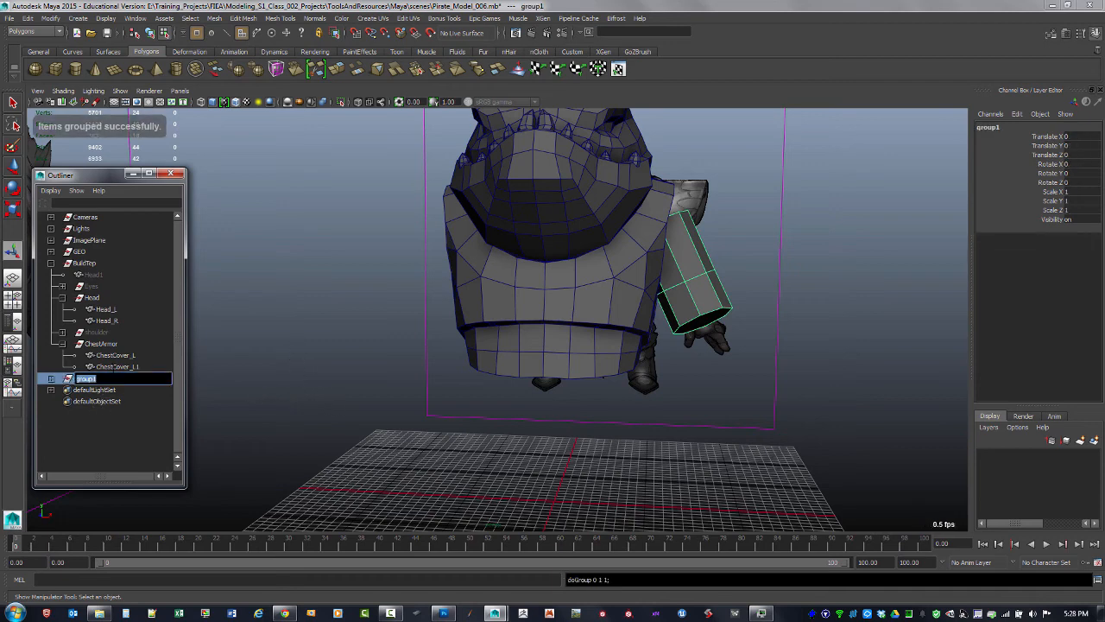
pyautogui.press('Return')
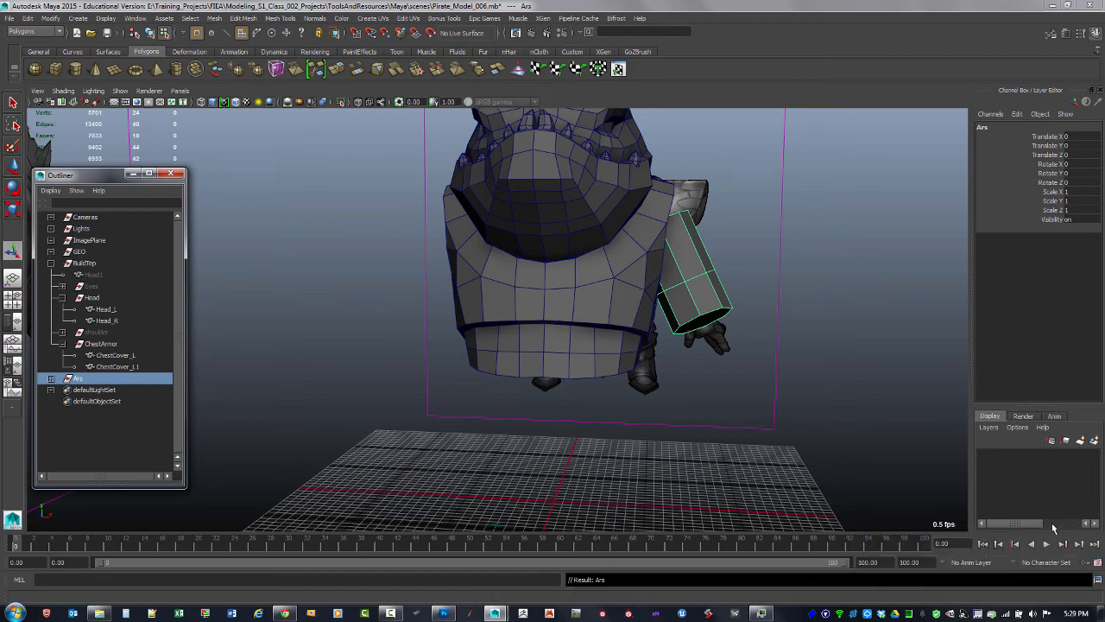
pyautogui.keyDown('alt'); pyautogui.moveTo(726, 372); pyautogui.dragTo(670, 364); pyautogui.keyUp('alt')
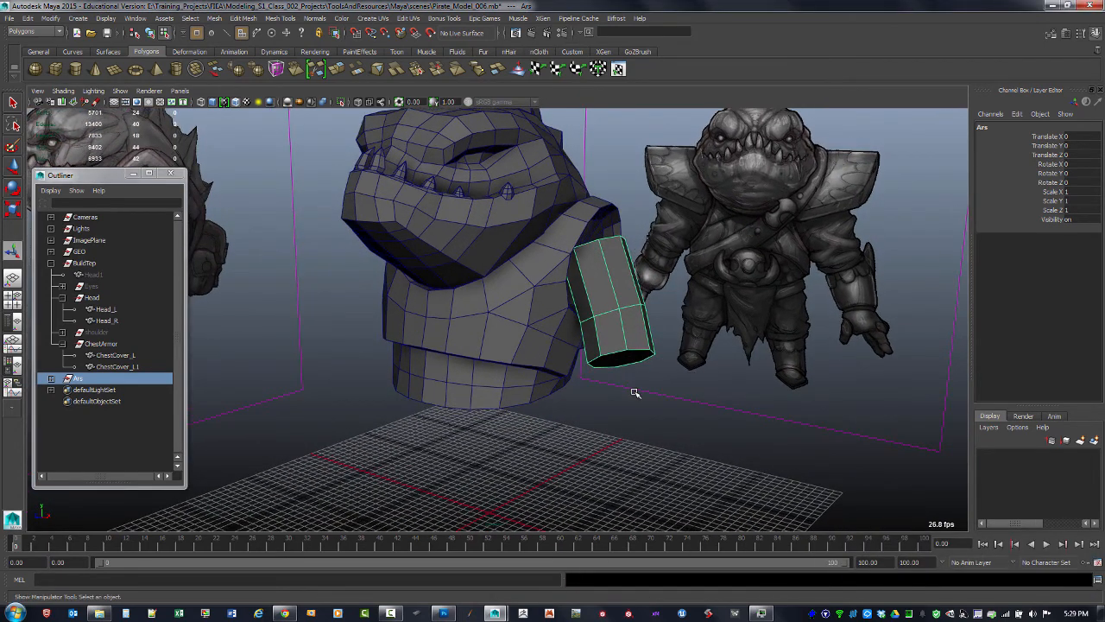
pyautogui.keyDown('alt'); pyautogui.moveTo(617, 285); pyautogui.dragTo(624, 330); pyautogui.keyUp('alt')
pyautogui.doubleClick(75, 379)
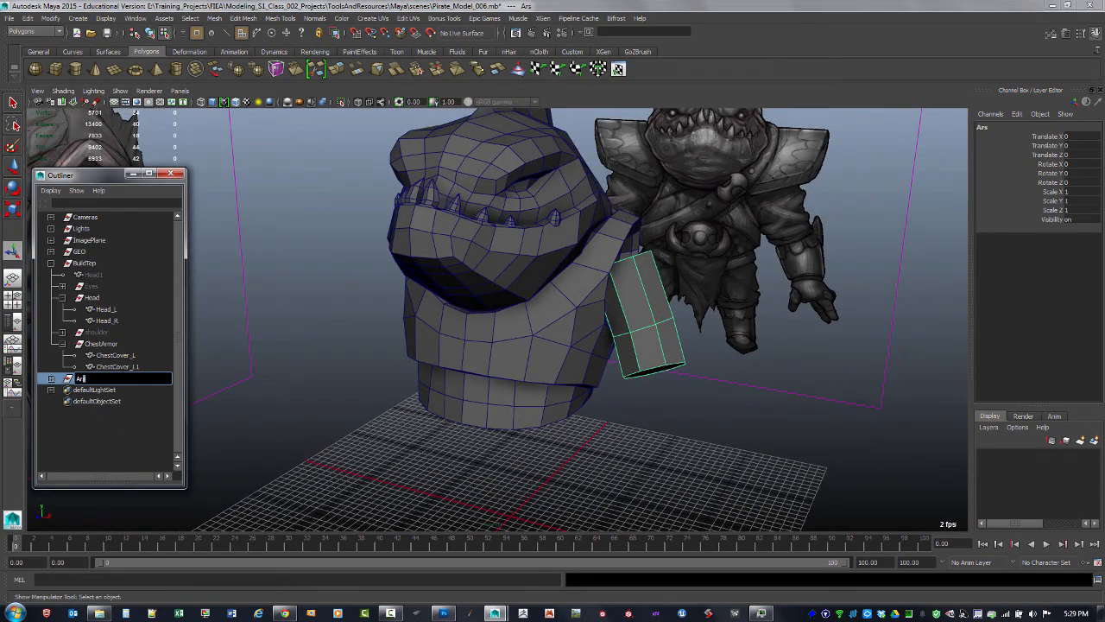
pyautogui.write('ArGR_L')
pyautogui.press('Return')
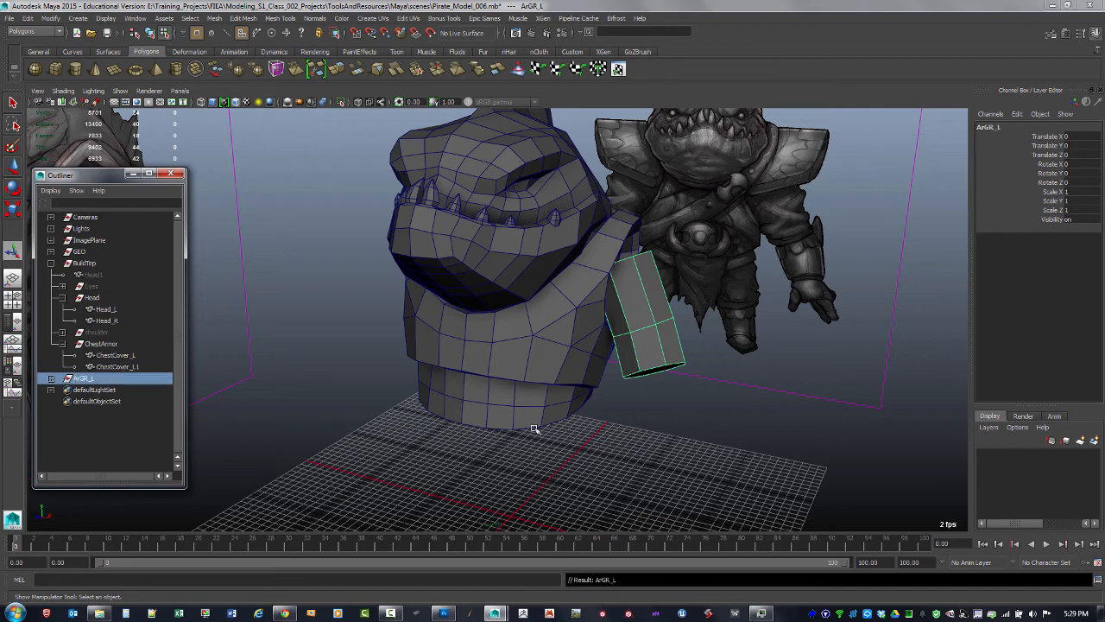
pyautogui.press('w')
pyautogui.keyDown('alt'); pyautogui.moveTo(524, 476); pyautogui.dragTo(529, 467); pyautogui.keyUp('alt')
pyautogui.keyDown('alt'); pyautogui.moveTo(395, 376); pyautogui.dragTo(428, 302, button='middle'); pyautogui.keyUp('alt')
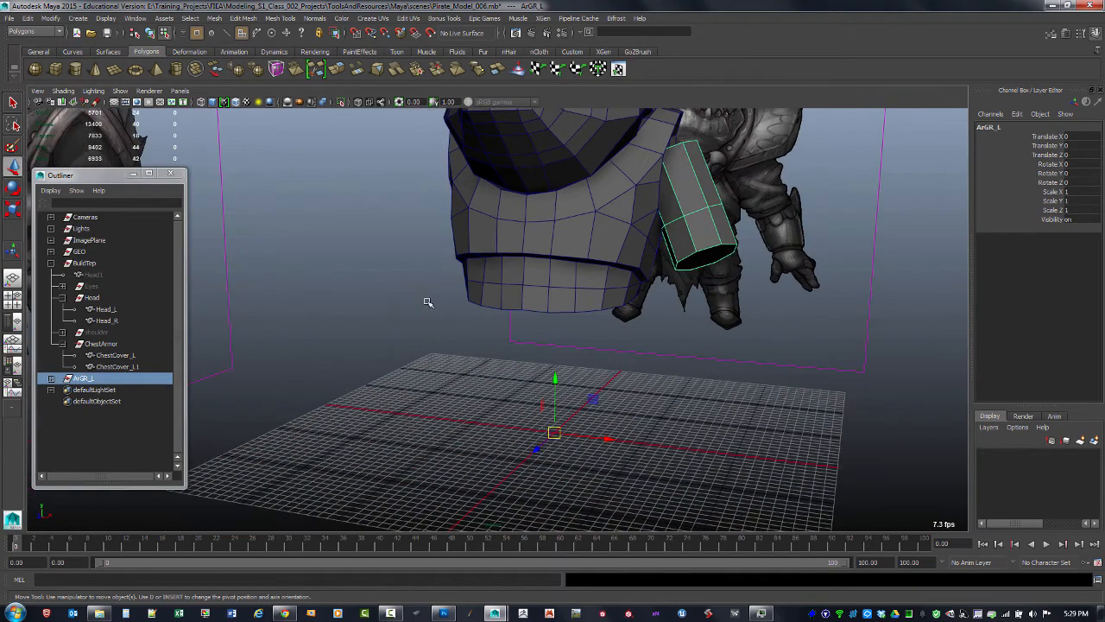
pyautogui.keyDown('alt'); pyautogui.moveTo(447, 350); pyautogui.dragTo(429, 333); pyautogui.keyUp('alt')
pyautogui.click(51, 378)
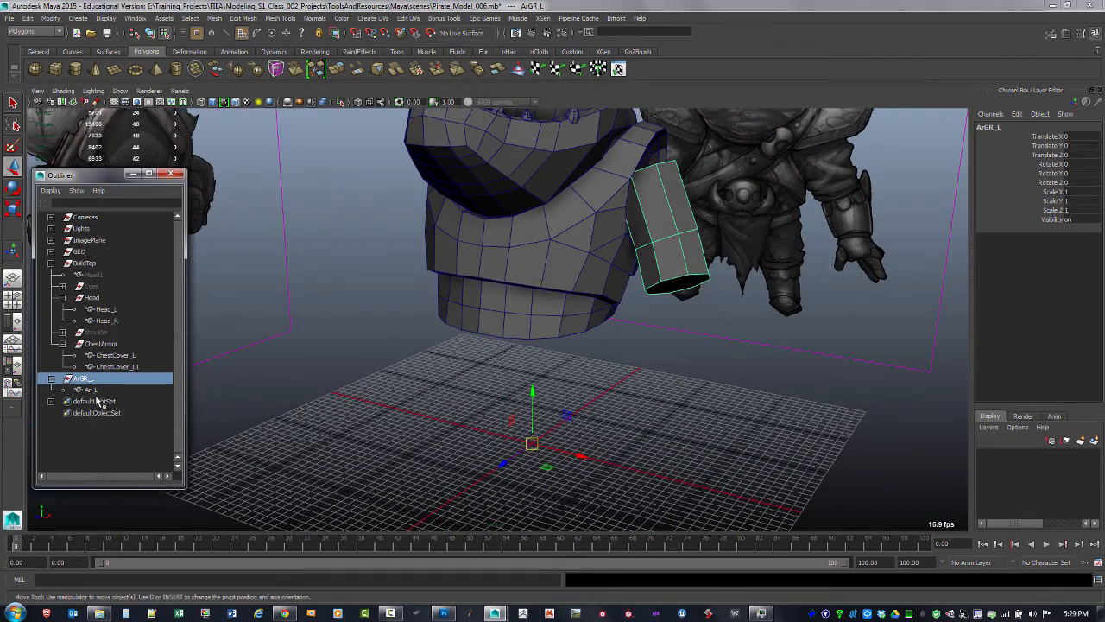
pyautogui.keyDown('alt'); pyautogui.moveTo(503, 342); pyautogui.dragTo(488, 481); pyautogui.keyUp('alt')
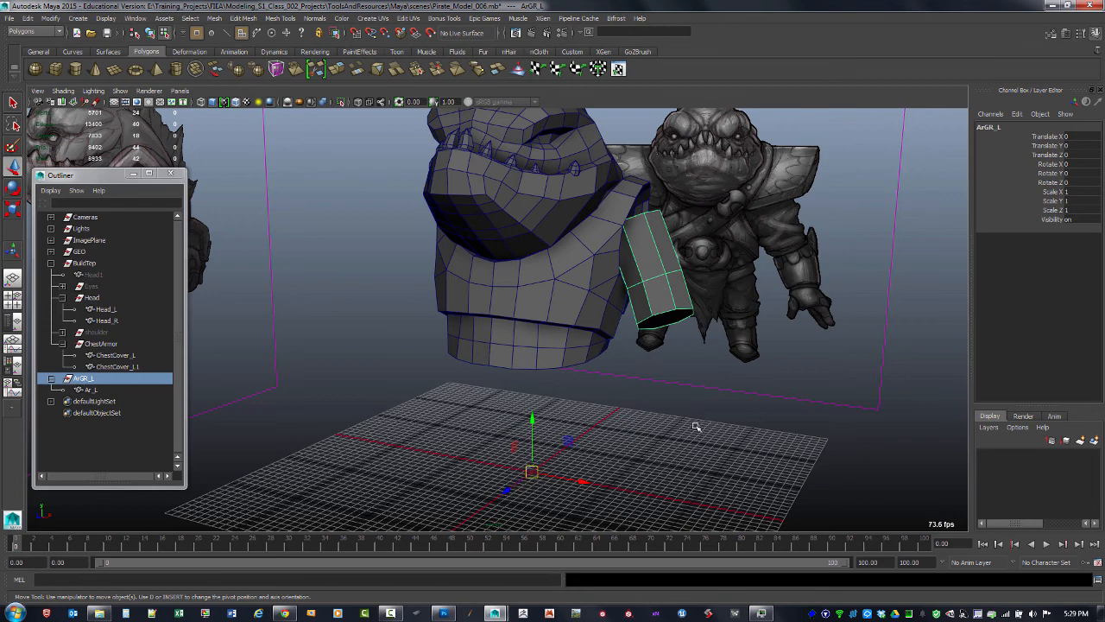
pyautogui.click(662, 304)
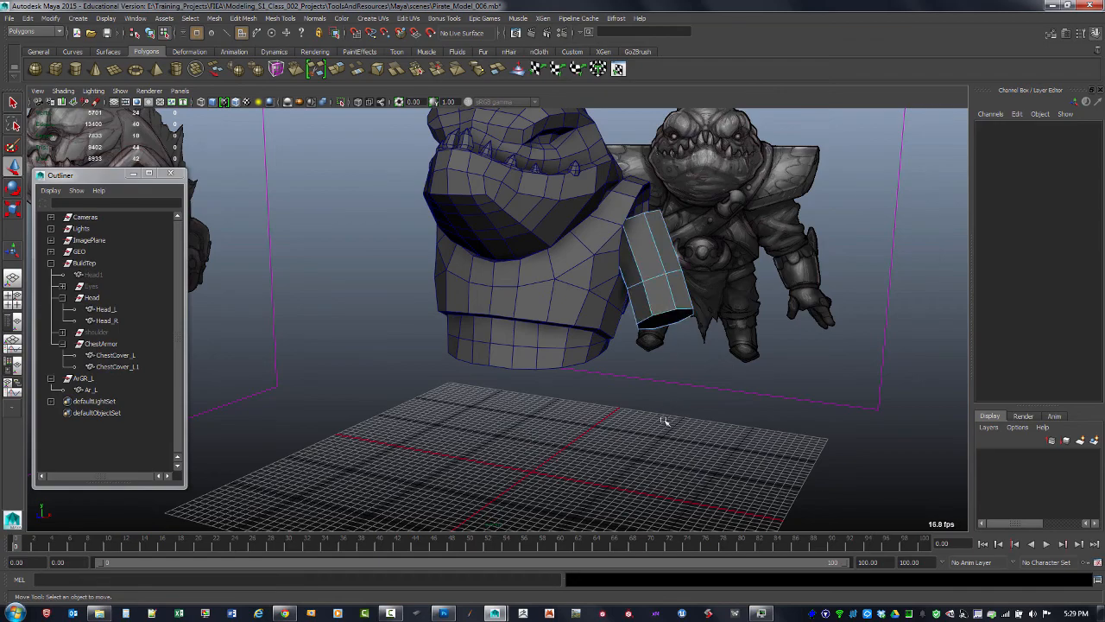
# Freeze the scale of the Ar_L cylinder using the Freeze Transformations options
pyautogui.press('F8')
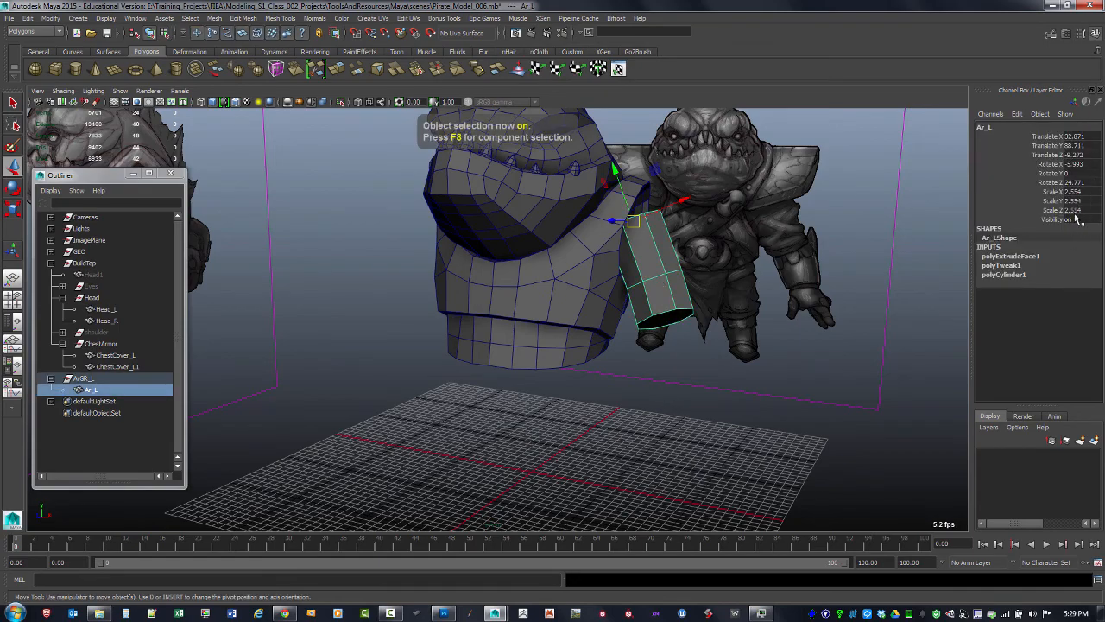
pyautogui.keyDown('alt'); pyautogui.moveTo(682, 376); pyautogui.dragTo(657, 391); pyautogui.keyUp('alt')
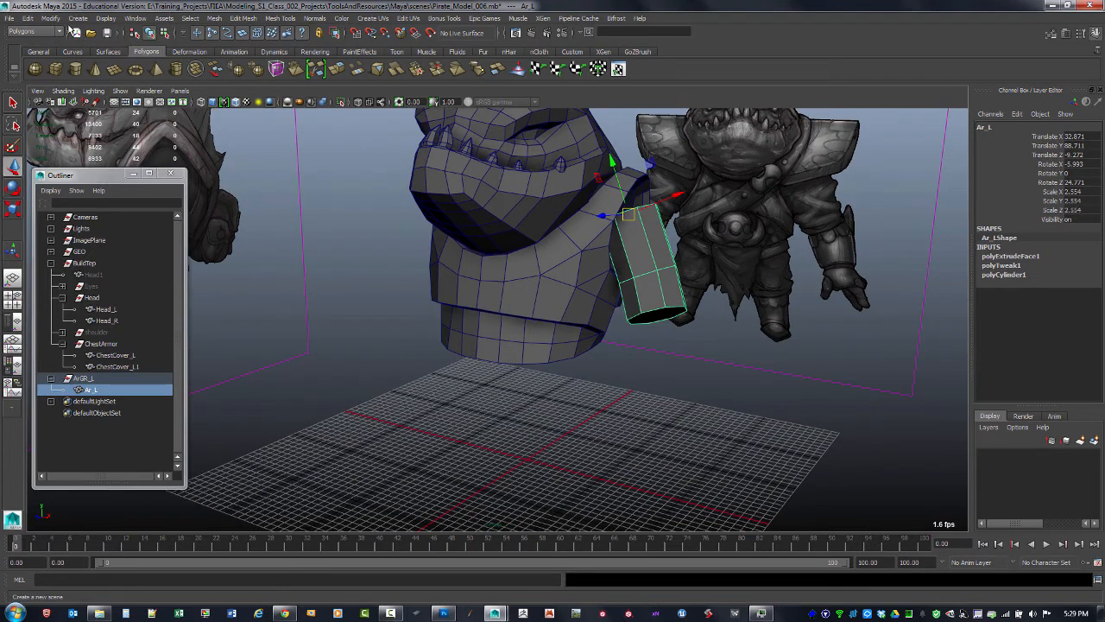
pyautogui.click(50, 18)
pyautogui.click(141, 57)
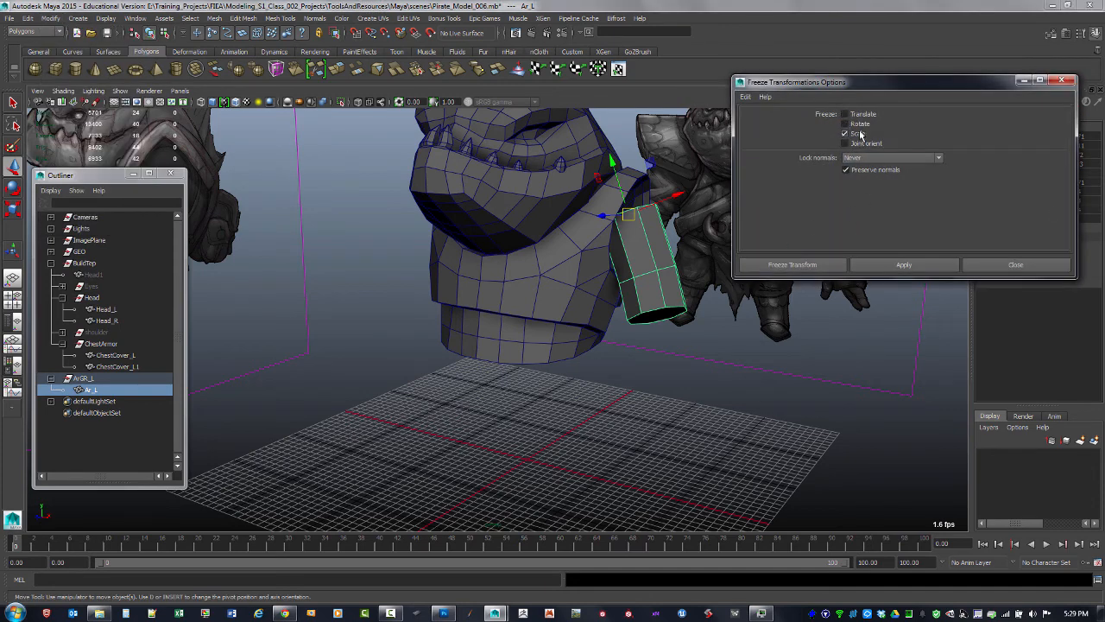
pyautogui.click(885, 265)
pyautogui.moveTo(894, 82); pyautogui.dragTo(861, 290)
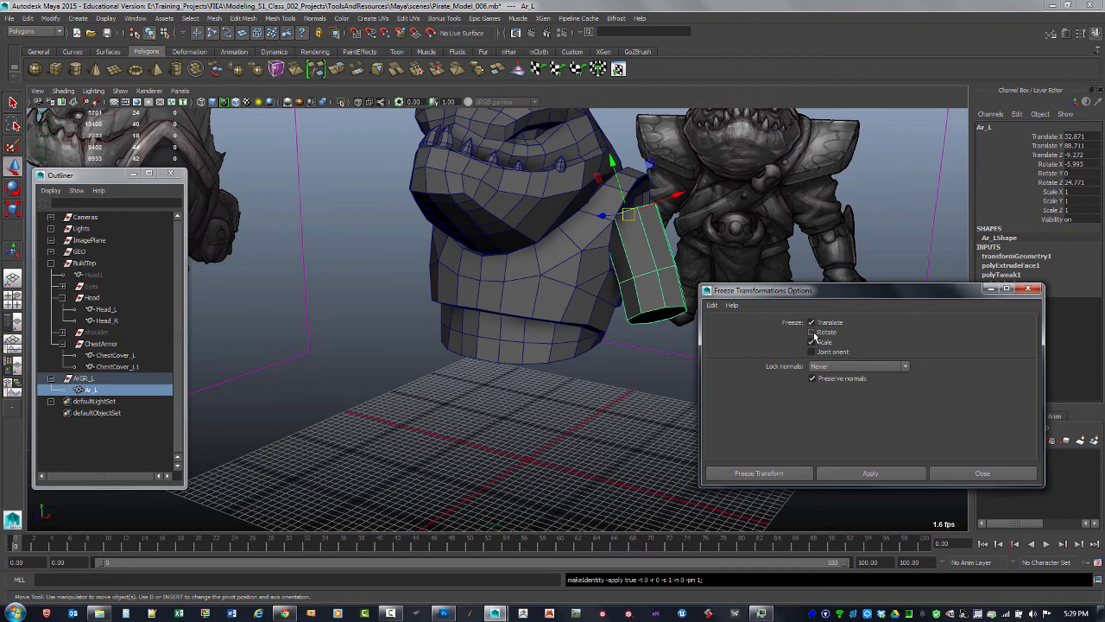
pyautogui.click(1028, 288)
# Delete the construction history of the Ar_L cylinder
pyautogui.click(666, 372)
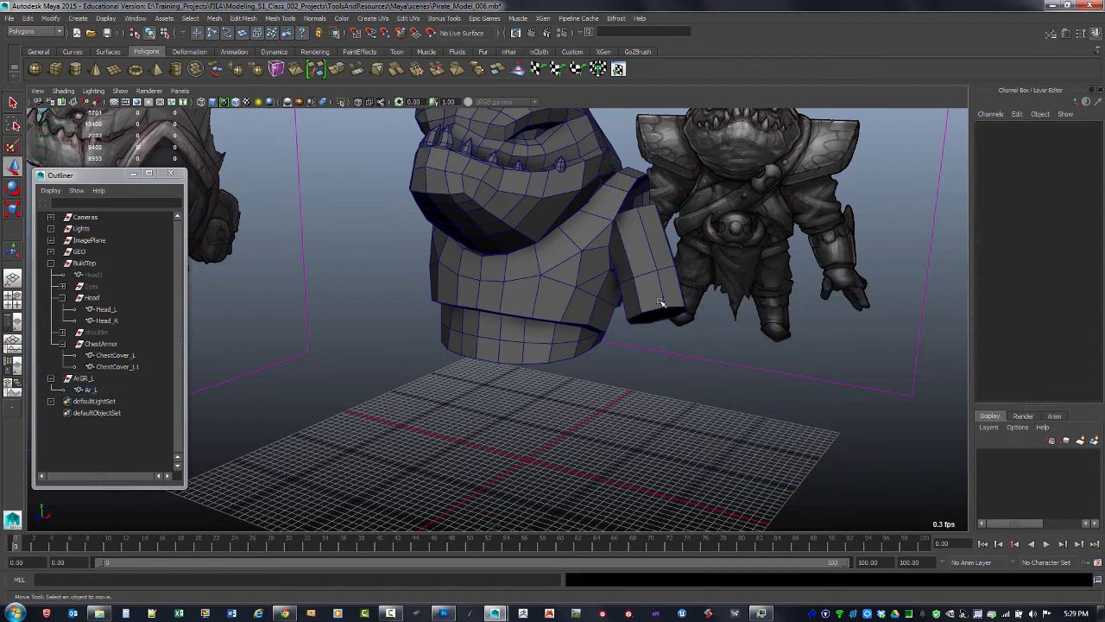
pyautogui.click(659, 304)
pyautogui.hotkey('alt', 'shift', 'd')
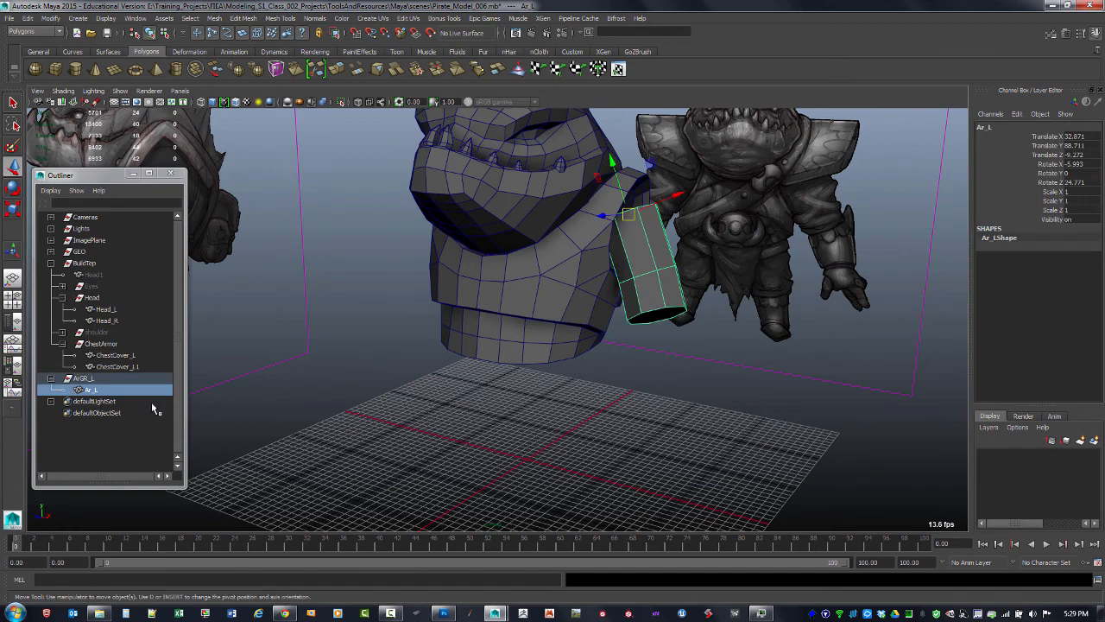
# Mirror the ArGR_L group as an instance with Duplicate Special at X scale -1 and rename the copy ArGR_R
pyautogui.click(83, 378)
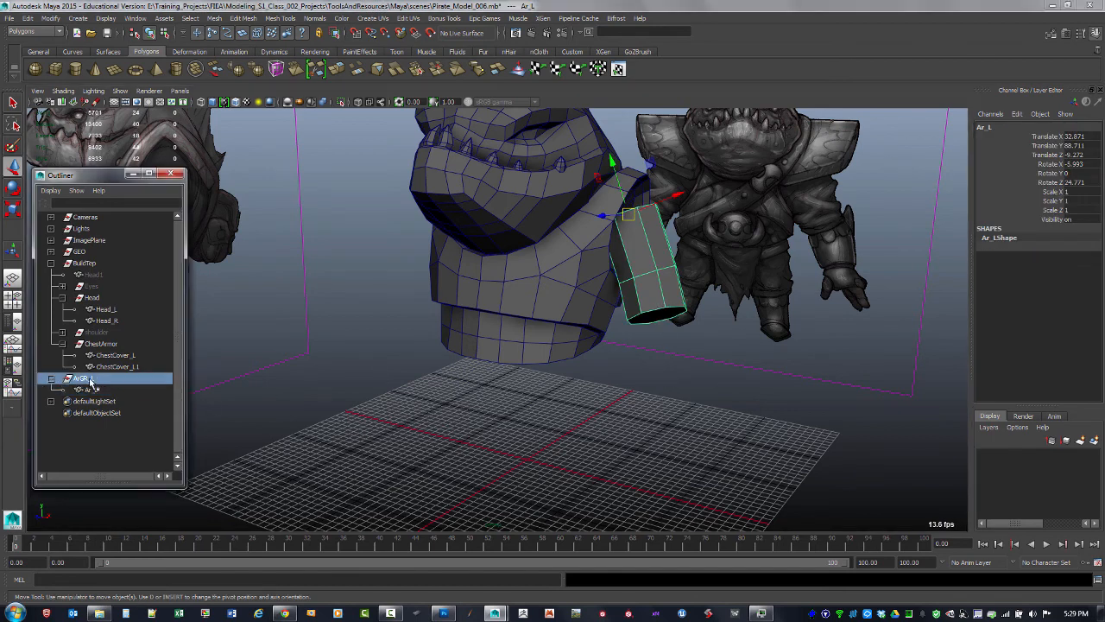
pyautogui.click(29, 18)
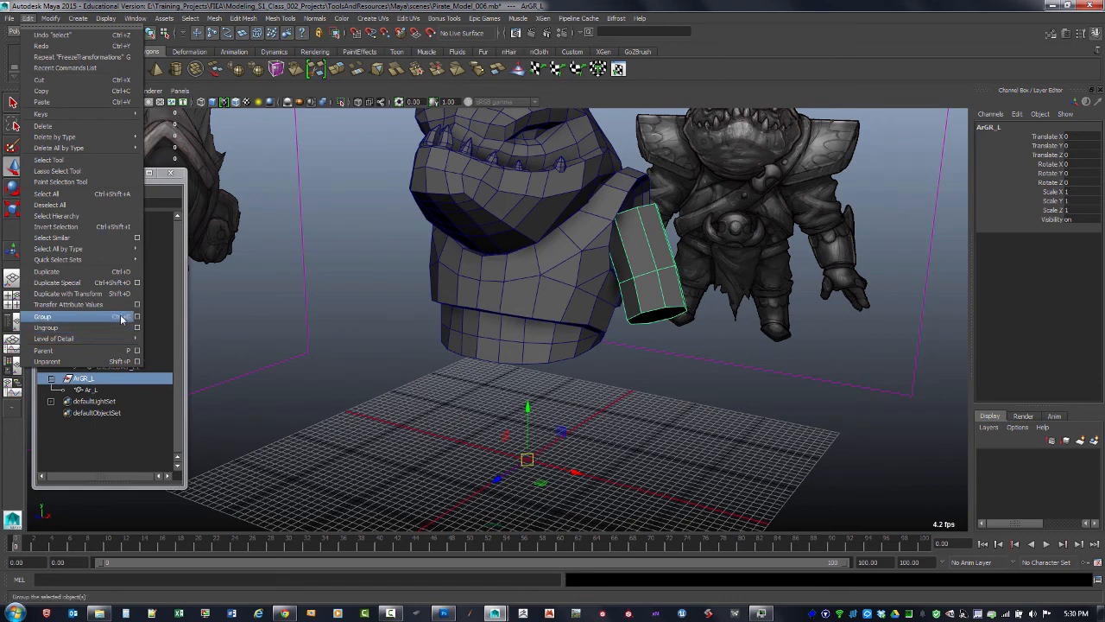
pyautogui.click(136, 282)
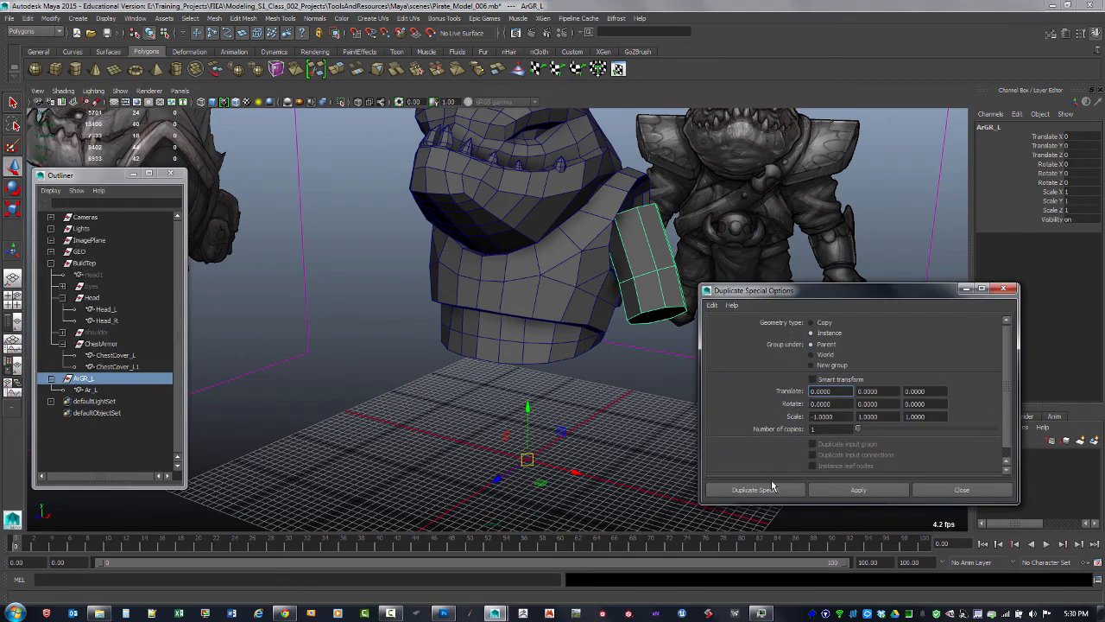
pyautogui.click(773, 488)
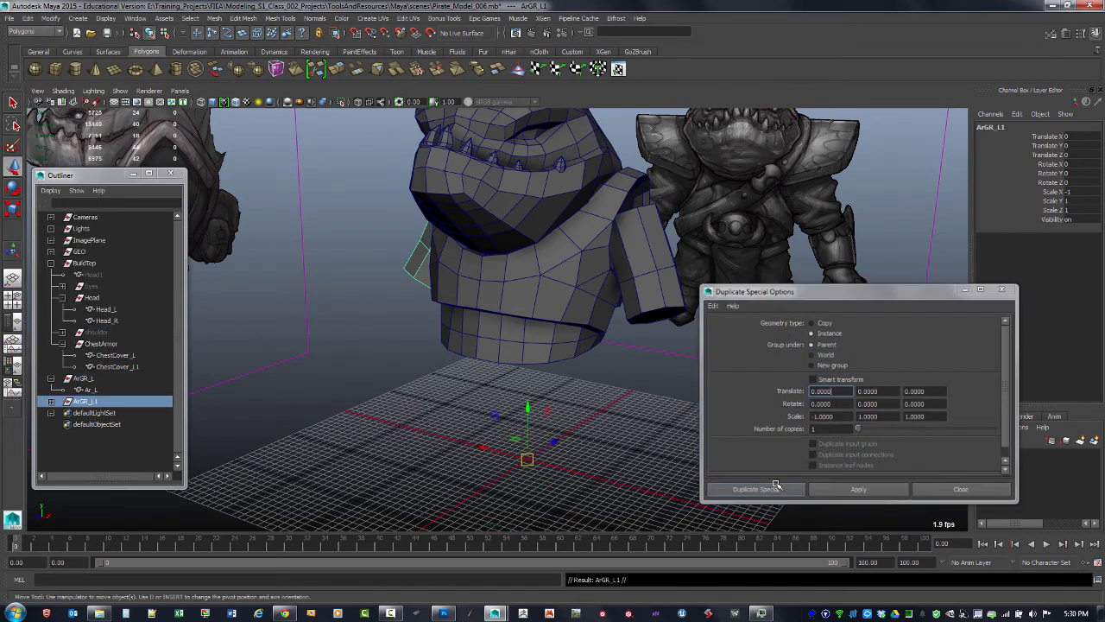
pyautogui.doubleClick(86, 402)
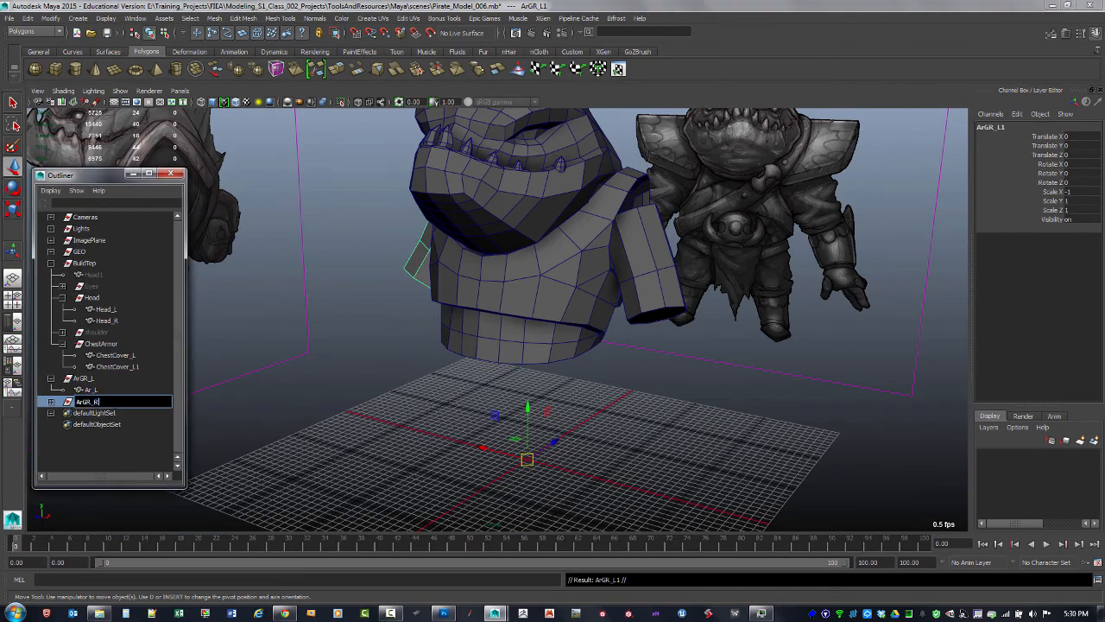
pyautogui.press('Return')
# Orbit around the head to examine the mirrored arm piece on the other shoulder
pyautogui.click(613, 403)
pyautogui.keyDown('alt'); pyautogui.moveTo(613, 402); pyautogui.dragTo(587, 375); pyautogui.keyUp('alt')
pyautogui.keyDown('alt'); pyautogui.moveTo(587, 375); pyautogui.dragTo(658, 385, button='right'); pyautogui.keyUp('alt')
pyautogui.keyDown('alt'); pyautogui.moveTo(659, 385); pyautogui.dragTo(596, 392); pyautogui.keyUp('alt')
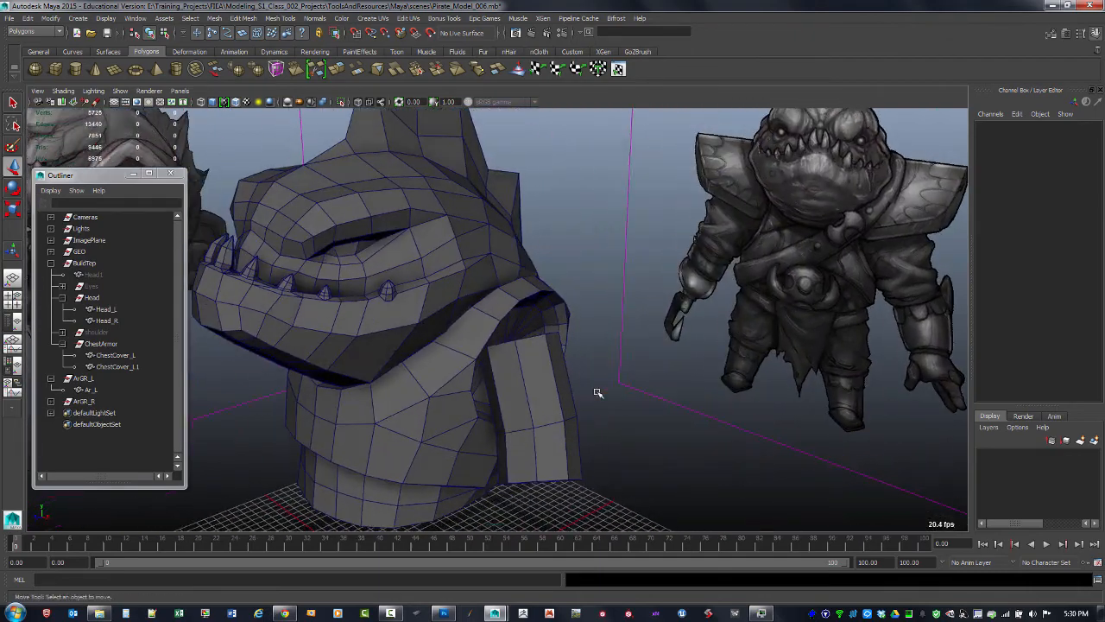
pyautogui.keyDown('alt'); pyautogui.moveTo(596, 392); pyautogui.dragTo(597, 371, button='right'); pyautogui.keyUp('alt')
pyautogui.keyDown('alt'); pyautogui.moveTo(596, 371); pyautogui.dragTo(532, 377); pyautogui.keyUp('alt')
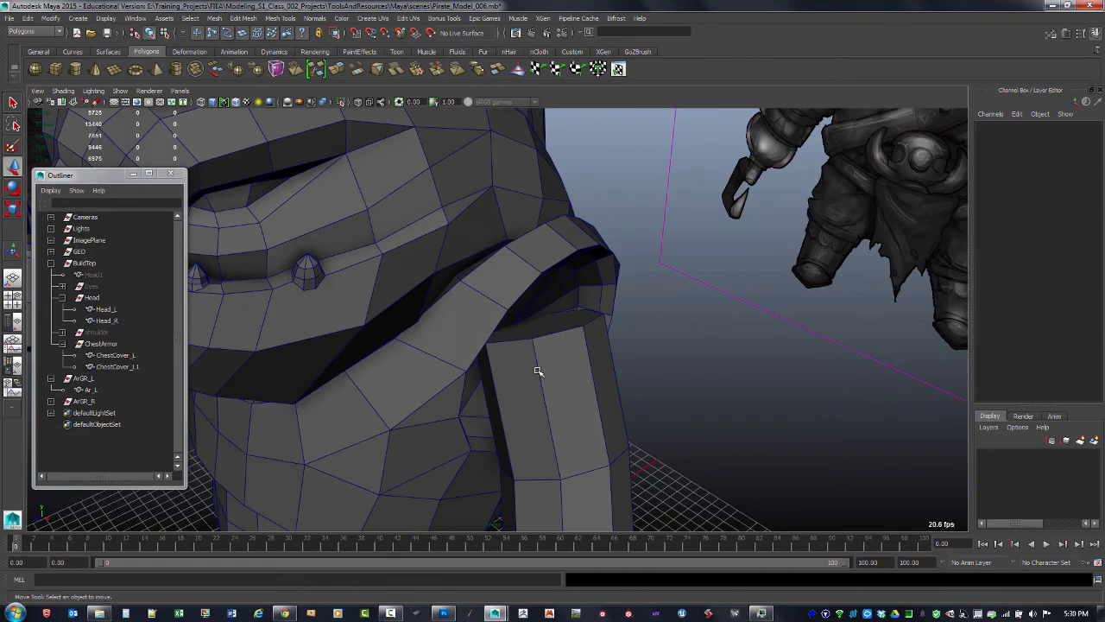
# Inspect the arm cylinder's faces and open the Move tool settings window beside the viewport
pyautogui.press('F11')
pyautogui.click(549, 328)
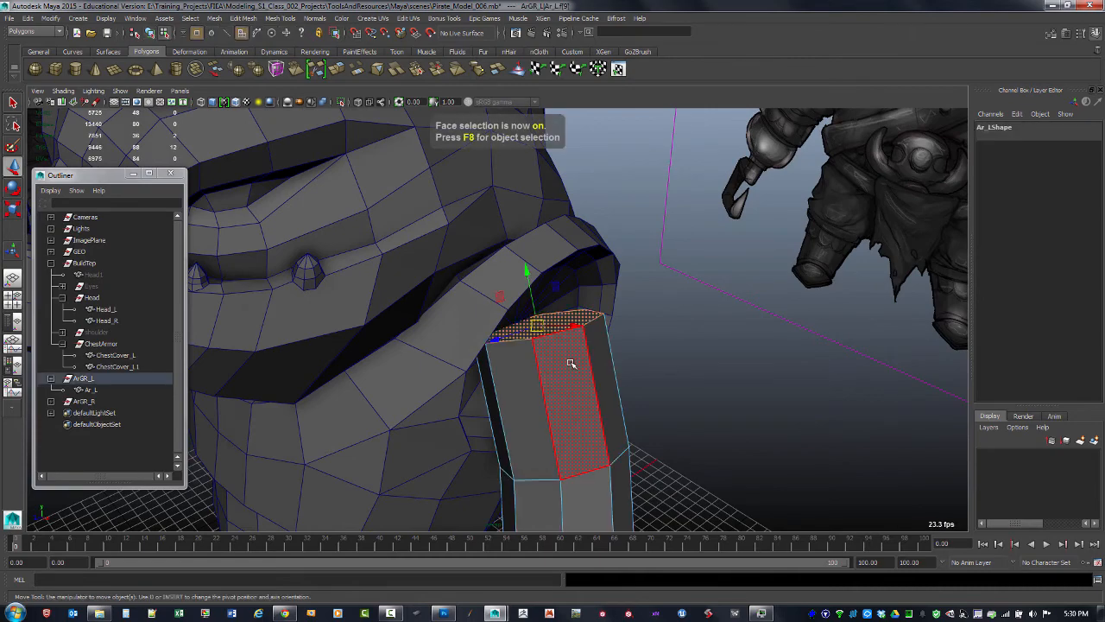
pyautogui.keyDown('alt'); pyautogui.moveTo(570, 364); pyautogui.dragTo(570, 360); pyautogui.keyUp('alt')
pyautogui.moveTo(609, 256)
pyautogui.keyDown('alt'); pyautogui.mouseDown()
pyautogui.moveTo(589, 236)
pyautogui.moveTo(592, 254)
pyautogui.mouseUp(); pyautogui.keyUp('alt')
pyautogui.doubleClick(13, 168)
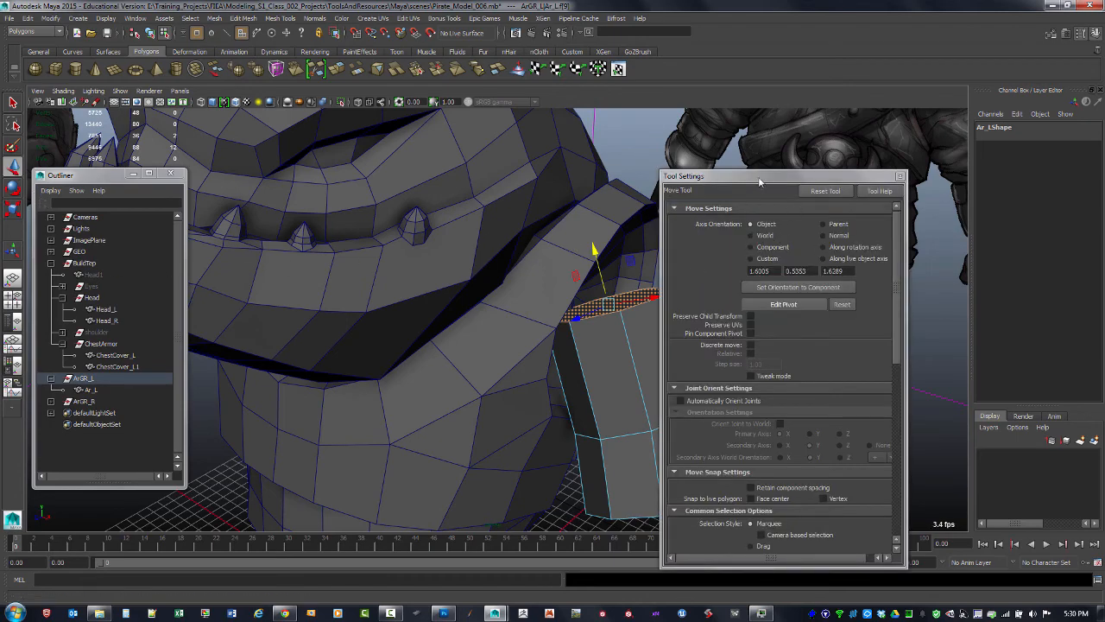
pyautogui.moveTo(759, 178); pyautogui.dragTo(875, 183)
pyautogui.keyDown('alt'); pyautogui.moveTo(730, 270); pyautogui.dragTo(596, 316); pyautogui.keyUp('alt')
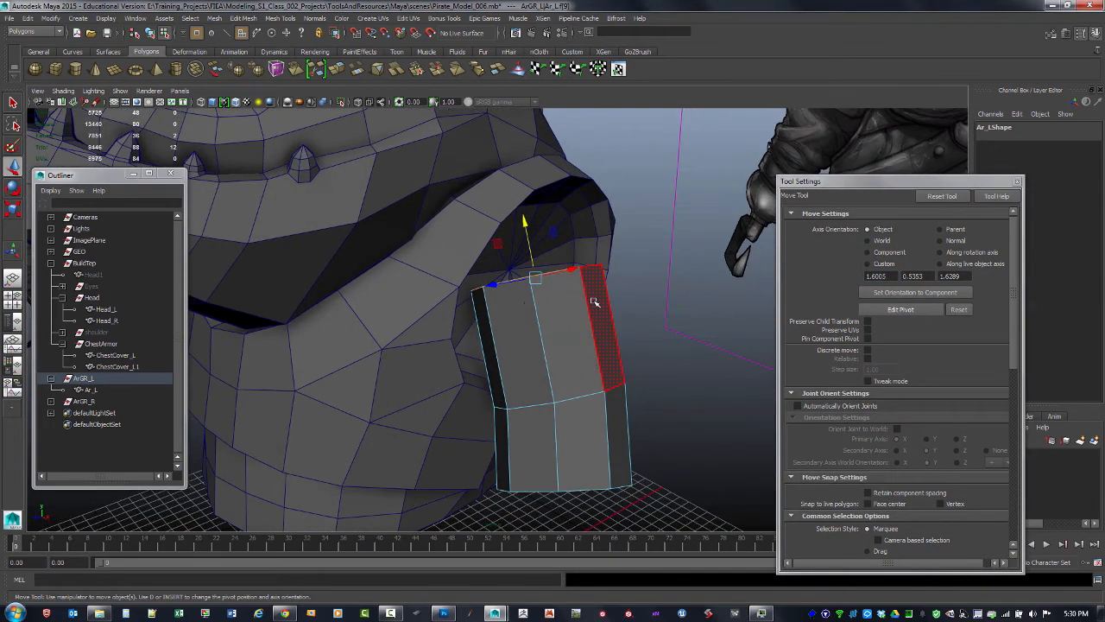
pyautogui.click(94, 389)
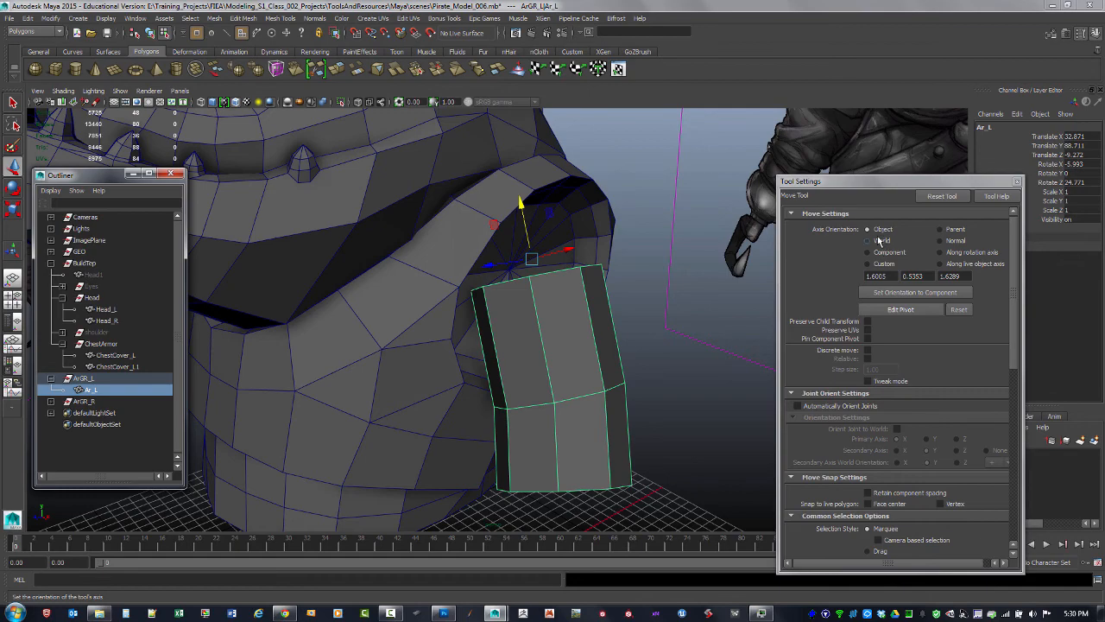
pyautogui.keyDown('alt'); pyautogui.moveTo(650, 296); pyautogui.dragTo(616, 292); pyautogui.keyUp('alt')
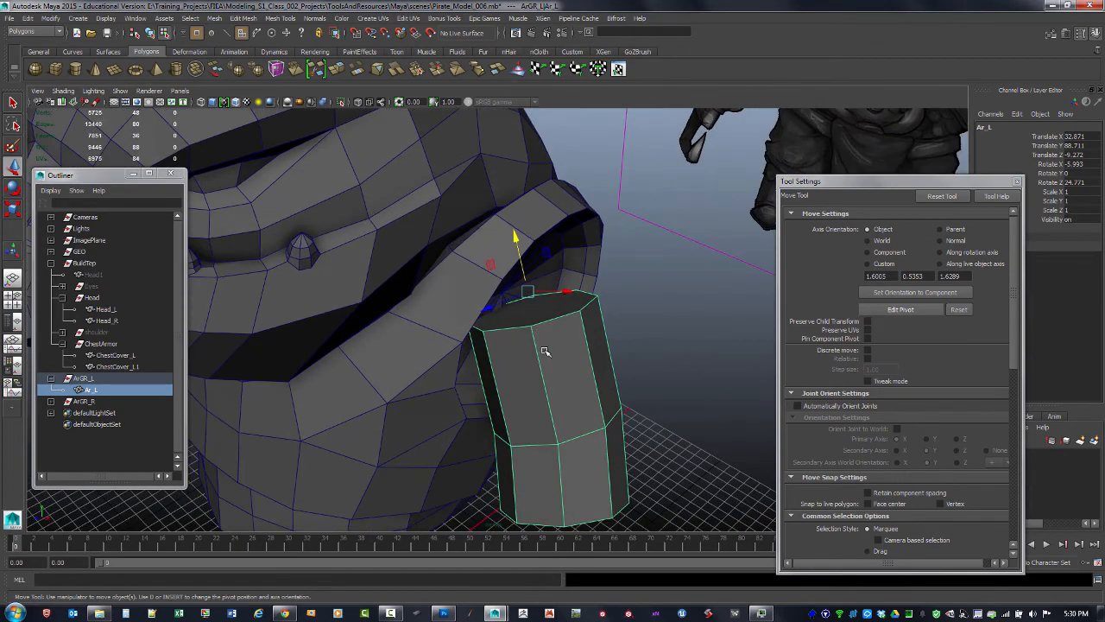
# Extrude the top face of the Ar_L arm cylinder
pyautogui.press('F11')
pyautogui.click(531, 309)
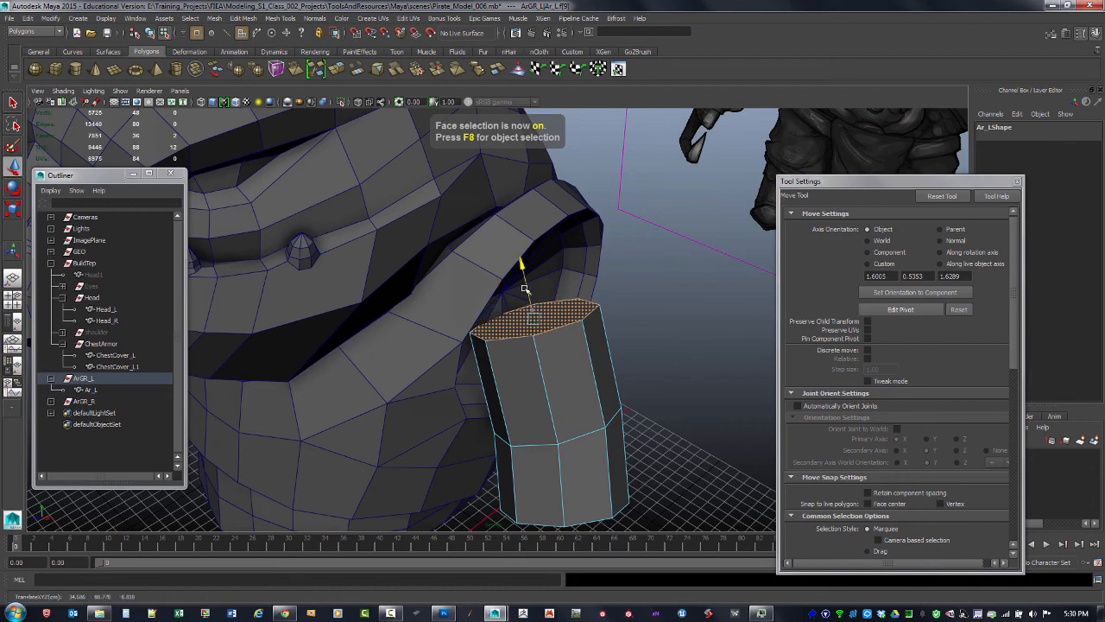
pyautogui.keyDown('alt'); pyautogui.moveTo(525, 289); pyautogui.dragTo(563, 294); pyautogui.keyUp('alt')
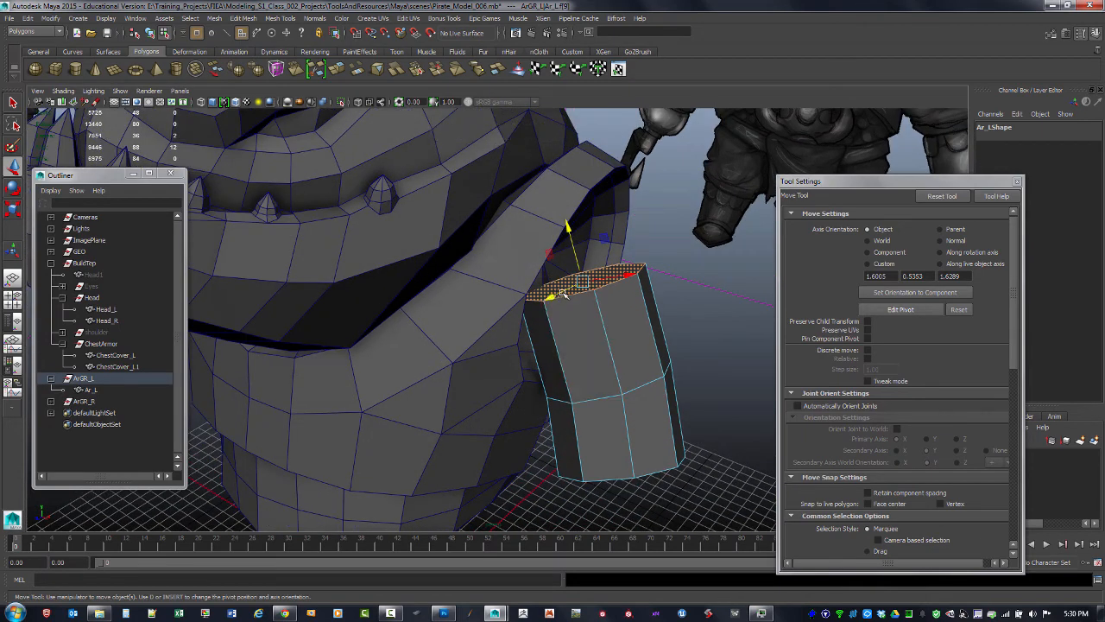
pyautogui.keyDown('shift'); pyautogui.rightClick(614, 264); pyautogui.keyUp('shift')
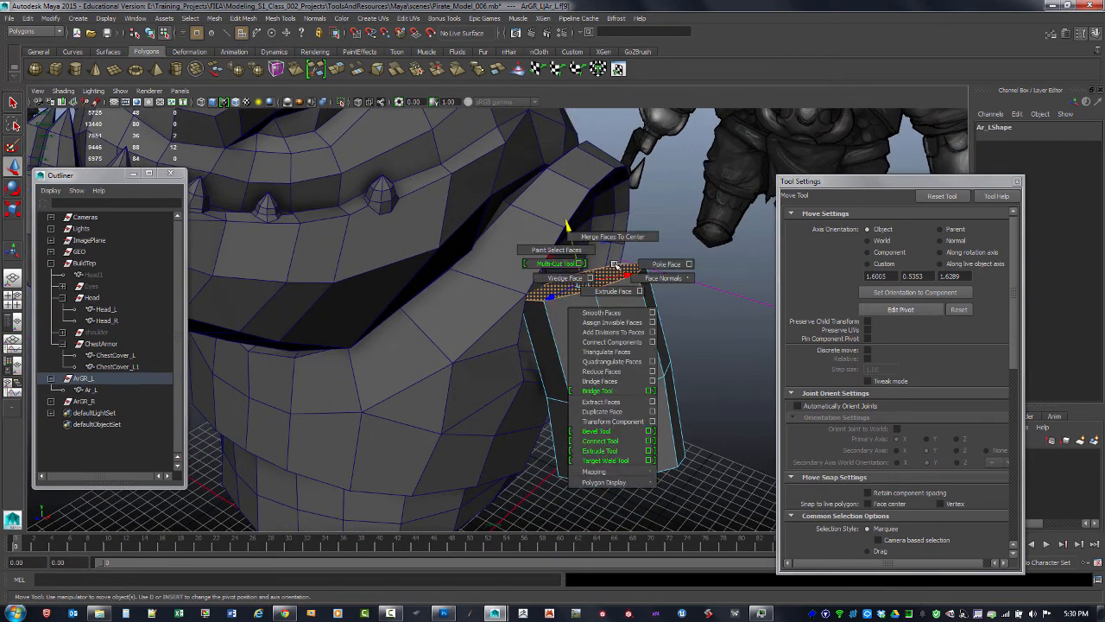
pyautogui.click(614, 291)
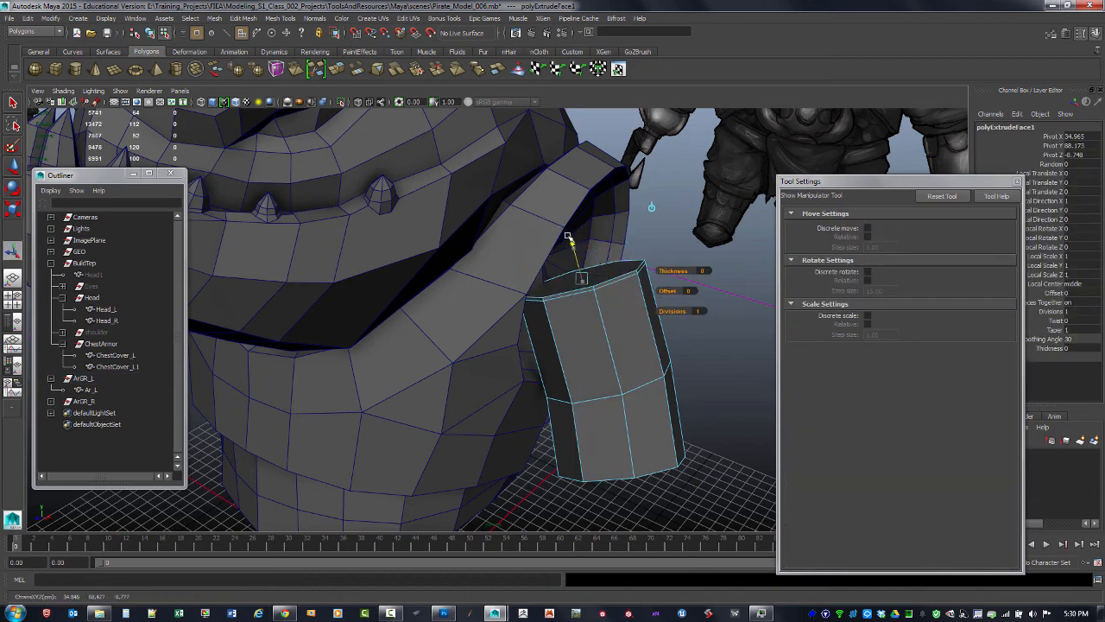
# Pull and rotate the extruded cap so it bends toward the shoulder
pyautogui.moveTo(567, 236); pyautogui.dragTo(563, 217)
pyautogui.click(618, 216)
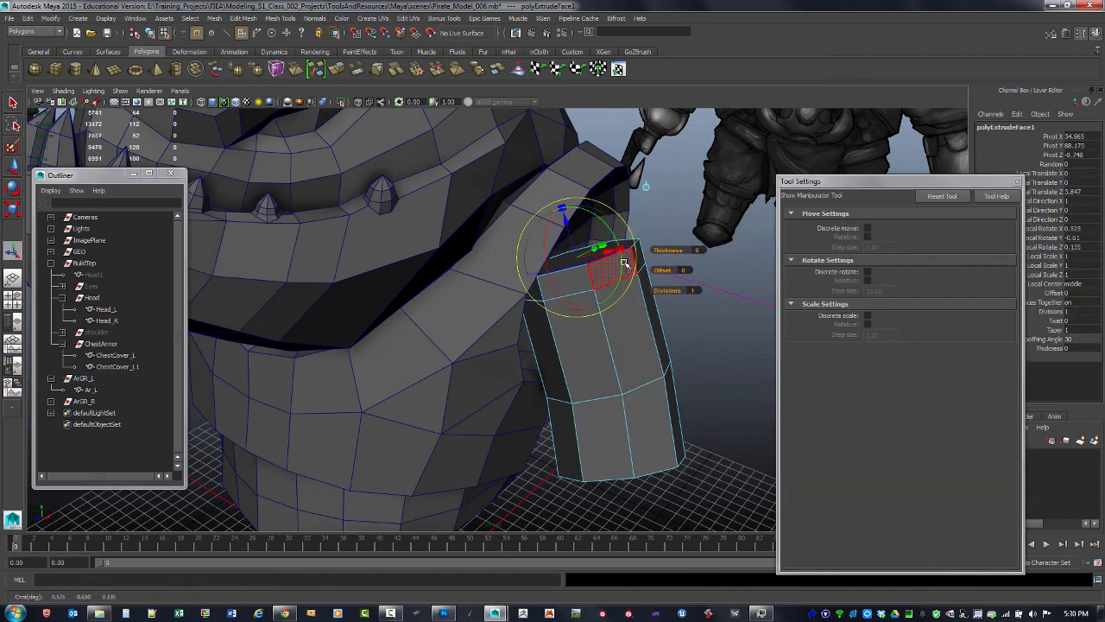
pyautogui.keyDown('alt'); pyautogui.moveTo(624, 262); pyautogui.dragTo(631, 189); pyautogui.keyUp('alt')
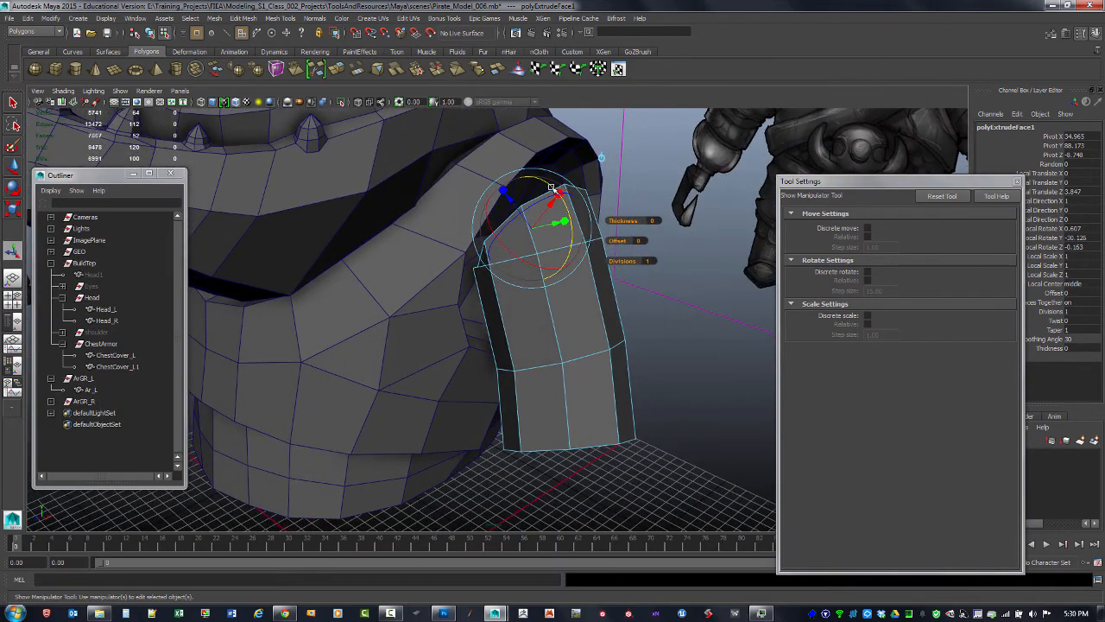
pyautogui.moveTo(551, 186)
pyautogui.mouseDown()
pyautogui.moveTo(529, 176)
pyautogui.moveTo(566, 179)
pyautogui.moveTo(562, 194)
pyautogui.mouseUp()
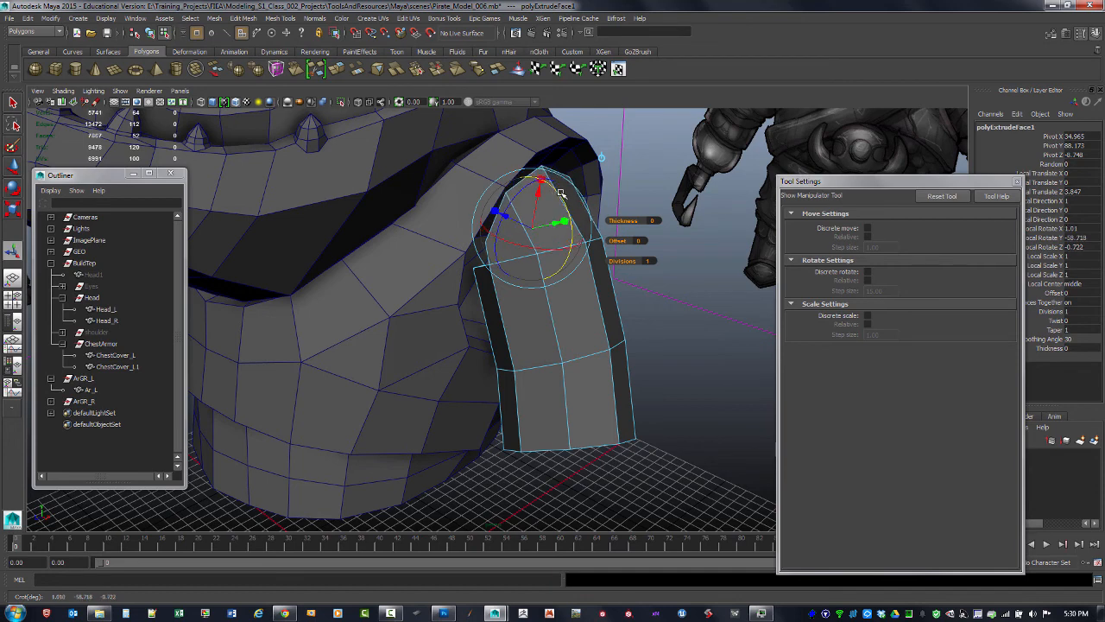
# Set the extrusion's Local Rotate X and Z to 0 and Local Rotate Y to -58.718
pyautogui.moveTo(847, 182); pyautogui.dragTo(728, 179)
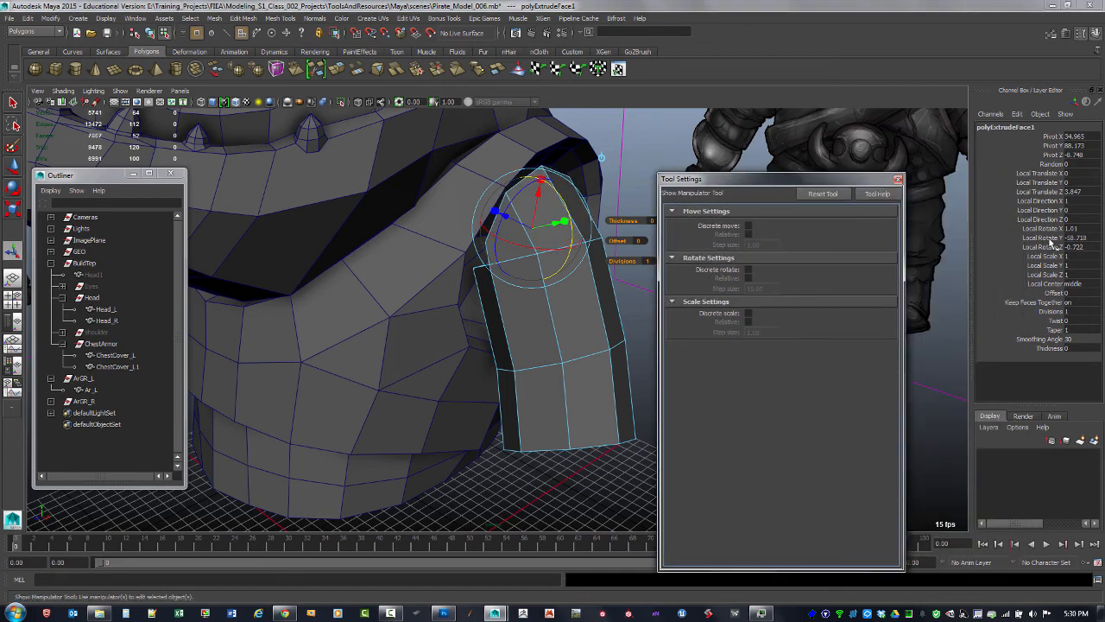
pyautogui.click(1081, 230)
pyautogui.write('0')
pyautogui.press('Return')
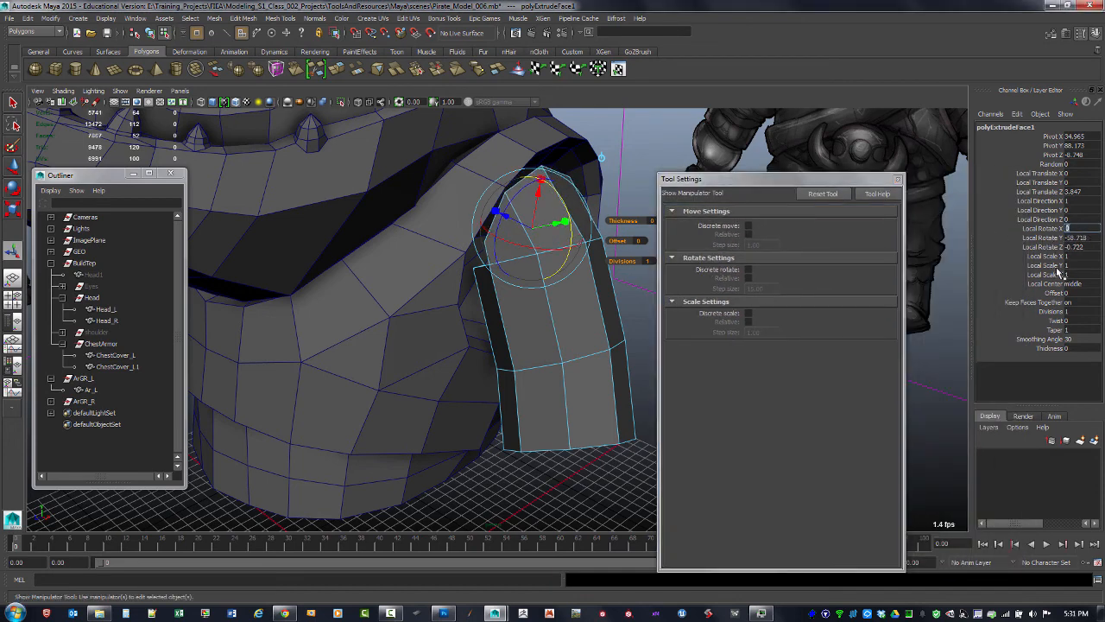
pyautogui.click(1080, 248)
pyautogui.write('0')
pyautogui.press('Return')
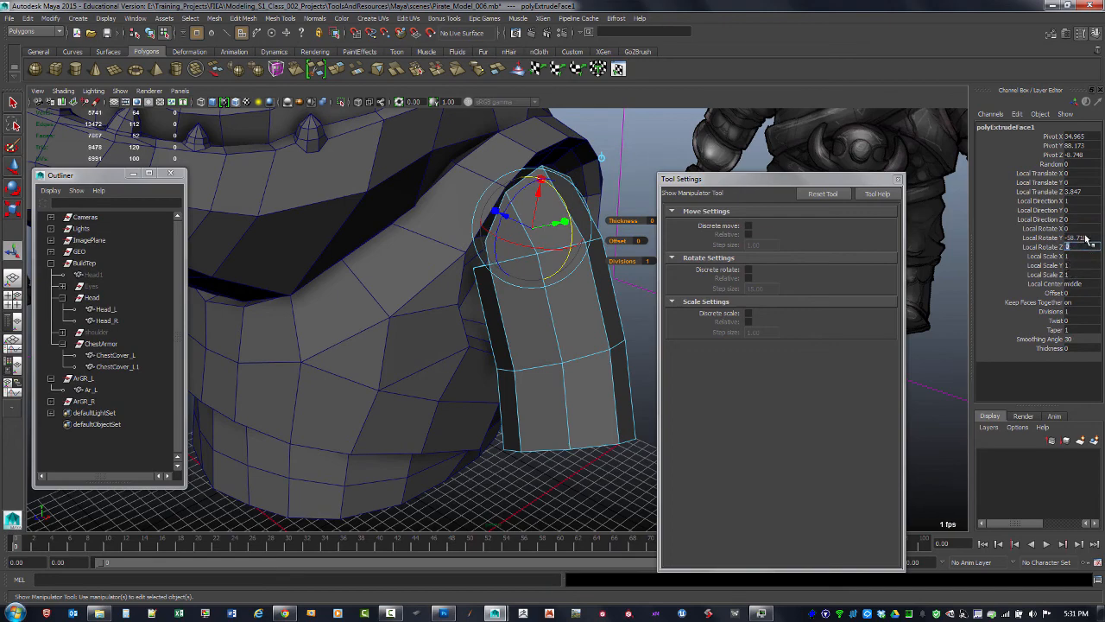
pyautogui.click(1081, 238)
pyautogui.write('-58.718')
pyautogui.press('Return')
# Move the extruded cap over the shoulder to Local Translate X about -8 and Z about 8.7
pyautogui.moveTo(523, 328)
pyautogui.keyDown('alt'); pyautogui.mouseDown()
pyautogui.moveTo(525, 308)
pyautogui.moveTo(516, 302)
pyautogui.moveTo(508, 316)
pyautogui.mouseUp(); pyautogui.keyUp('alt')
pyautogui.keyDown('alt'); pyautogui.moveTo(511, 247); pyautogui.dragTo(444, 255); pyautogui.keyUp('alt')
pyautogui.press('space')
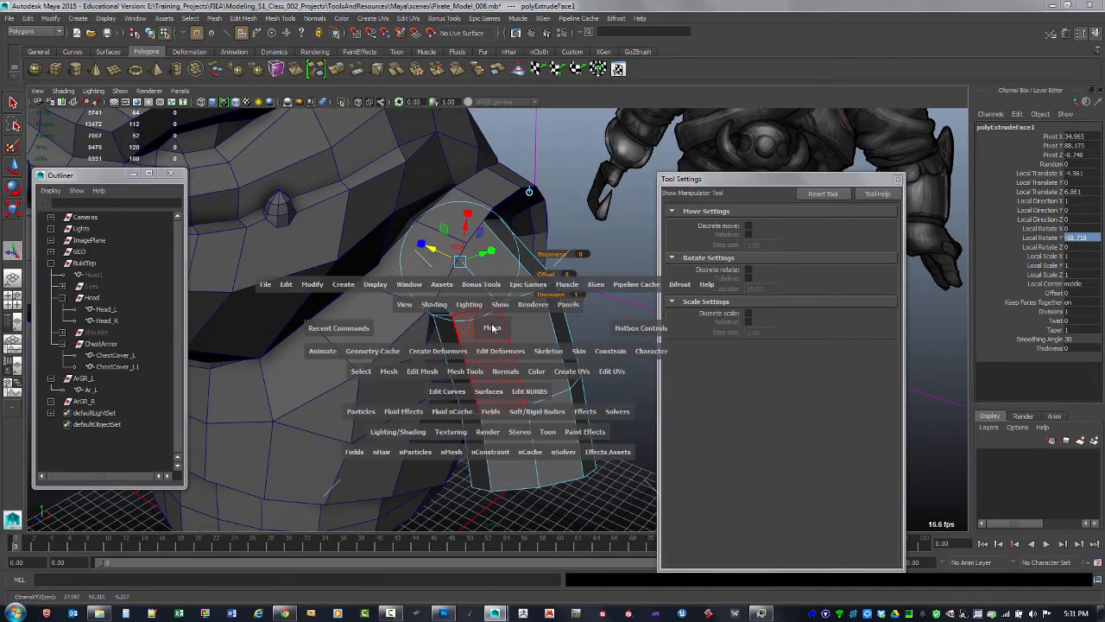
pyautogui.press('space')
pyautogui.keyDown('alt'); pyautogui.moveTo(413, 369); pyautogui.dragTo(471, 385, button='right'); pyautogui.keyUp('alt')
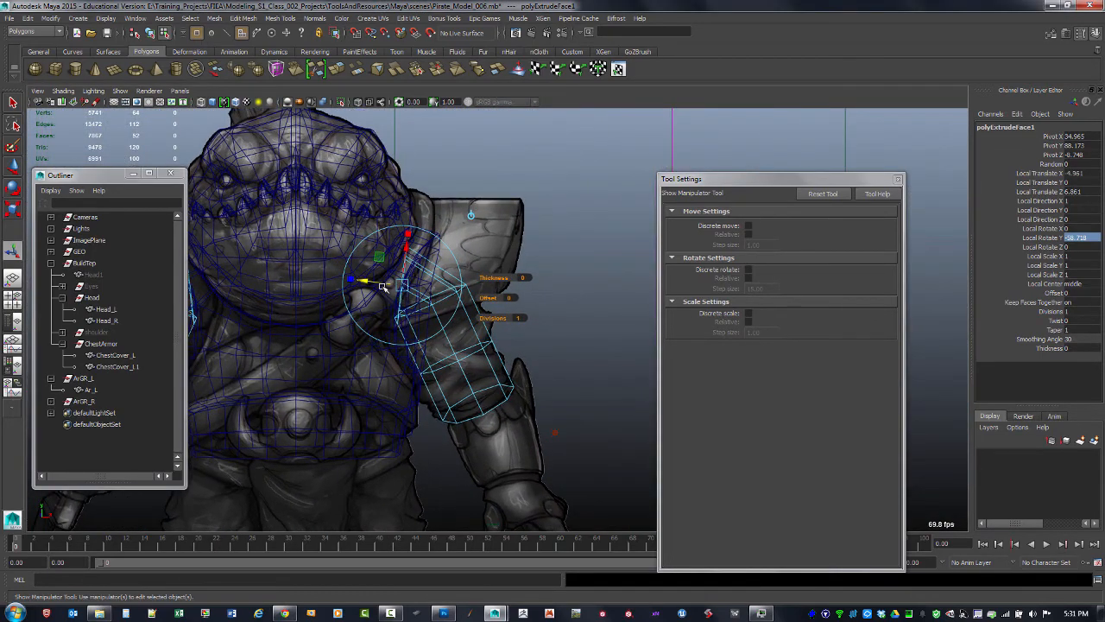
pyautogui.moveTo(380, 282); pyautogui.dragTo(365, 278)
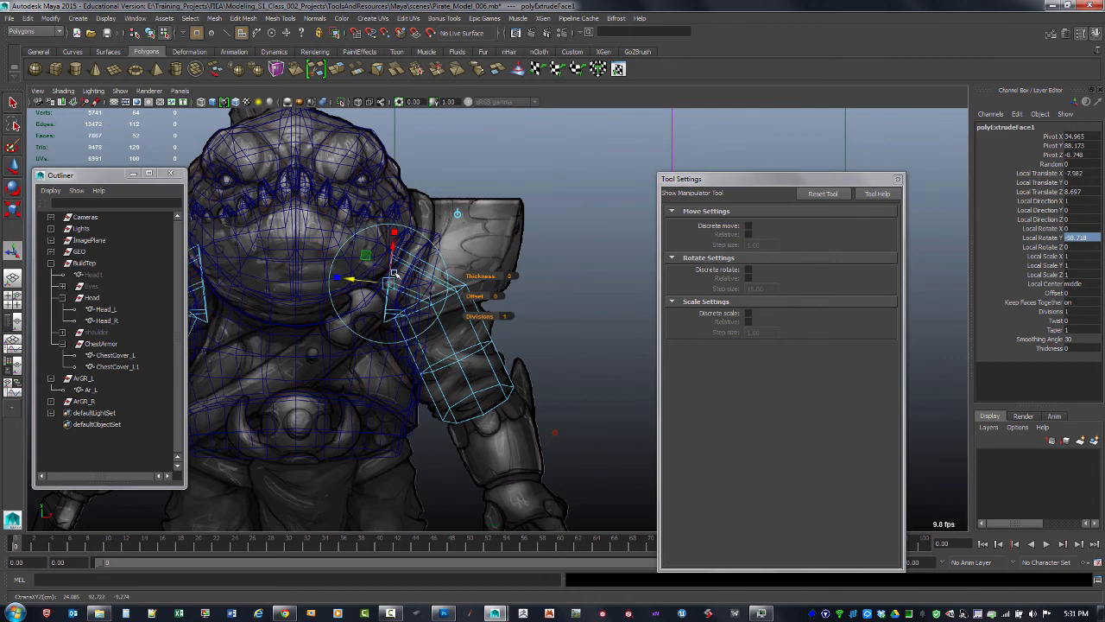
# Rotate the extruded faces in wireframe view so they follow the shoulder line
pyautogui.press('e')
pyautogui.click(439, 298)
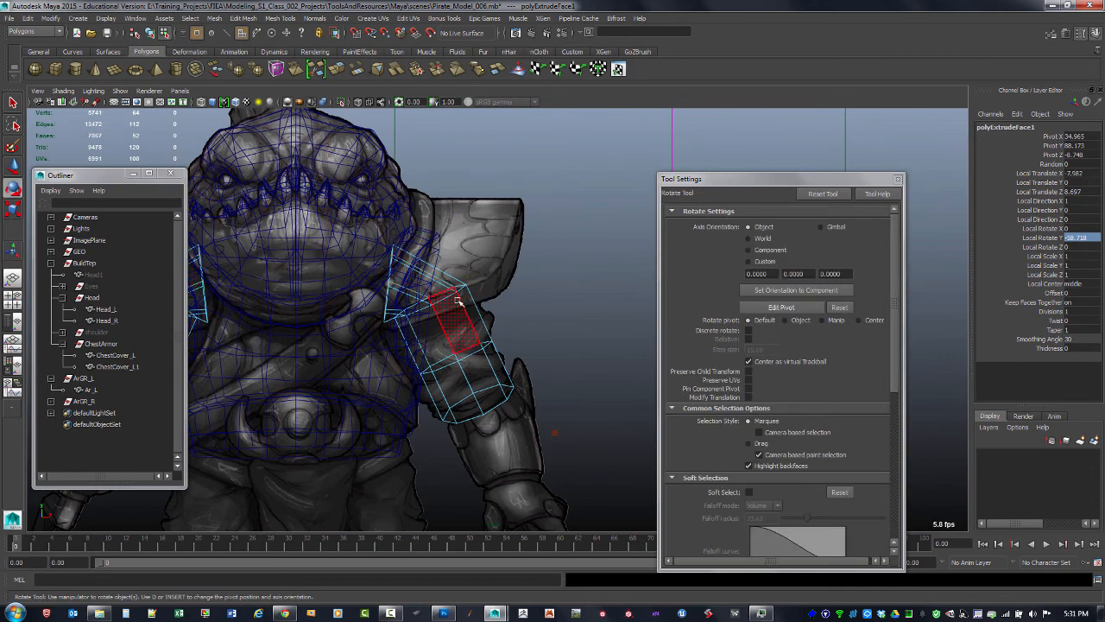
pyautogui.press('space')
pyautogui.press('space')
pyautogui.moveTo(553, 229)
pyautogui.keyDown('alt'); pyautogui.mouseDown()
pyautogui.moveTo(506, 244)
pyautogui.moveTo(554, 266)
pyautogui.moveTo(566, 284)
pyautogui.moveTo(553, 298)
pyautogui.mouseUp(); pyautogui.keyUp('alt')
pyautogui.press('4')
pyautogui.click(561, 287)
pyautogui.press('space')
pyautogui.press('space')
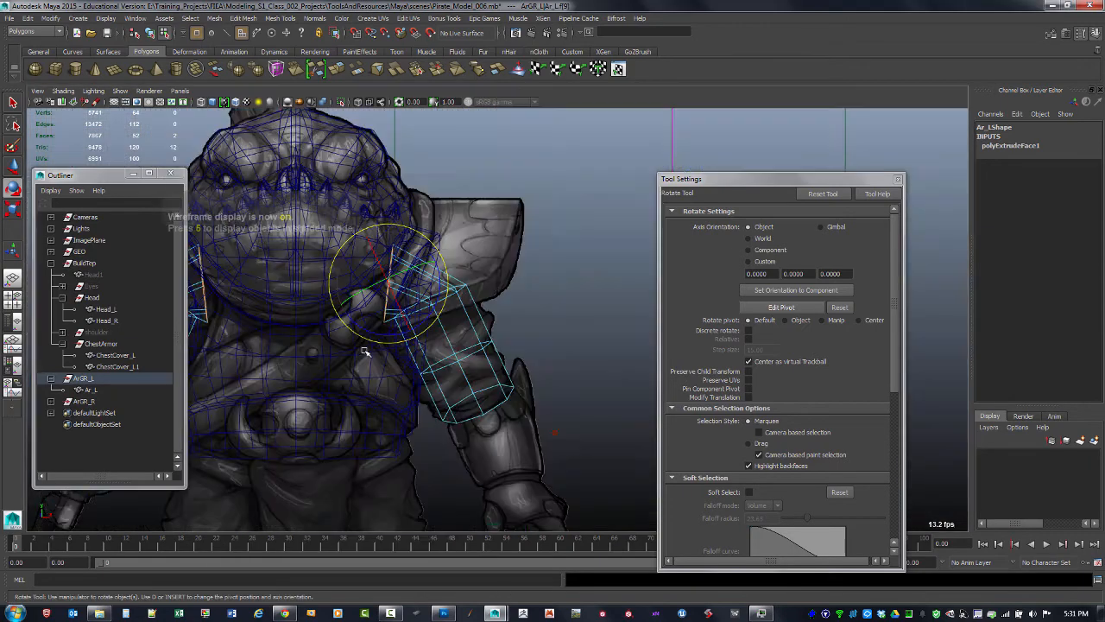
pyautogui.keyDown('alt'); pyautogui.moveTo(366, 350); pyautogui.dragTo(405, 309, button='middle'); pyautogui.keyUp('alt')
pyautogui.keyDown('alt'); pyautogui.moveTo(405, 308); pyautogui.dragTo(425, 298, button='right'); pyautogui.keyUp('alt')
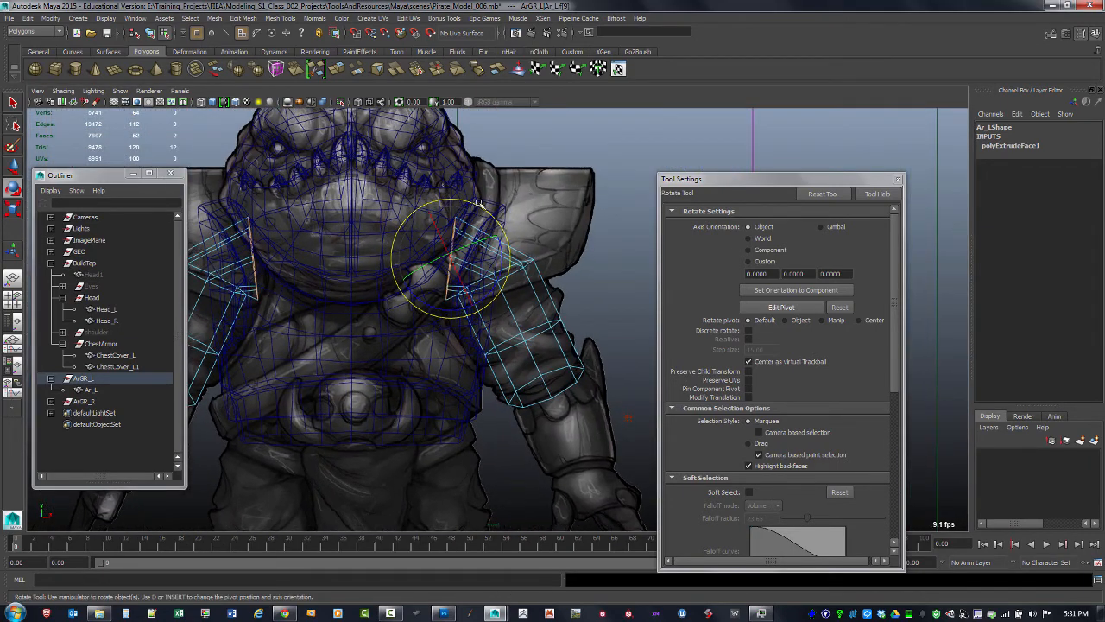
pyautogui.moveTo(497, 220); pyautogui.dragTo(456, 256)
# Orbit around the arm piece in wireframe to check its fit against the reference, then return to shaded object mode
pyautogui.press('r')
pyautogui.press('w')
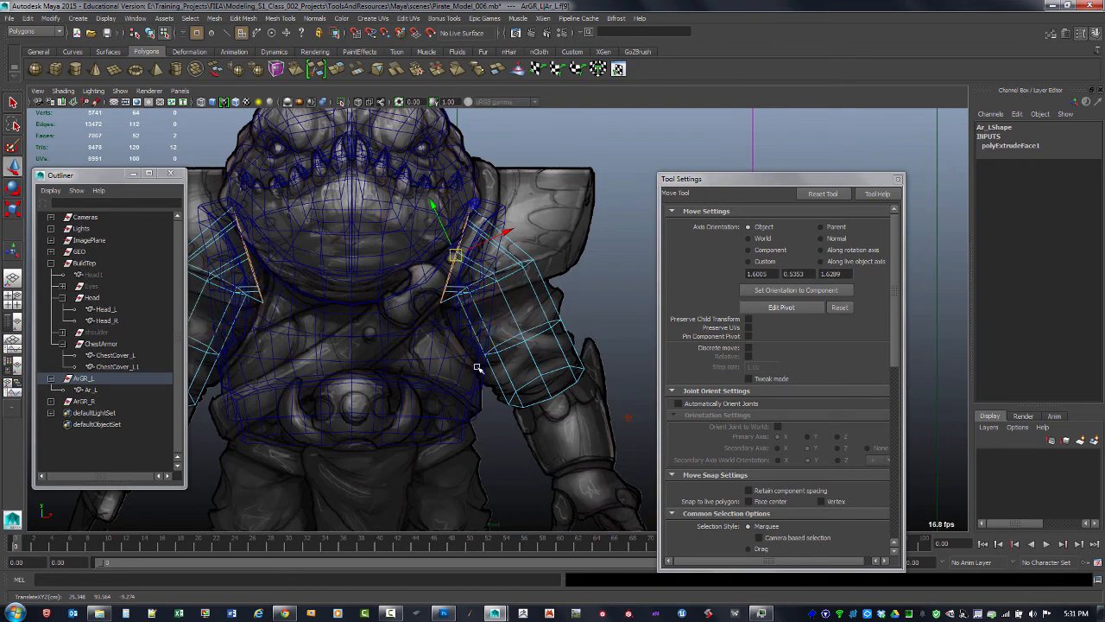
pyautogui.keyDown('alt'); pyautogui.moveTo(484, 348); pyautogui.dragTo(485, 363, button='middle'); pyautogui.keyUp('alt')
pyautogui.keyDown('alt'); pyautogui.moveTo(527, 345); pyautogui.dragTo(596, 341, button='right'); pyautogui.keyUp('alt')
pyautogui.keyDown('alt'); pyautogui.moveTo(535, 319); pyautogui.dragTo(532, 366, button='middle'); pyautogui.keyUp('alt')
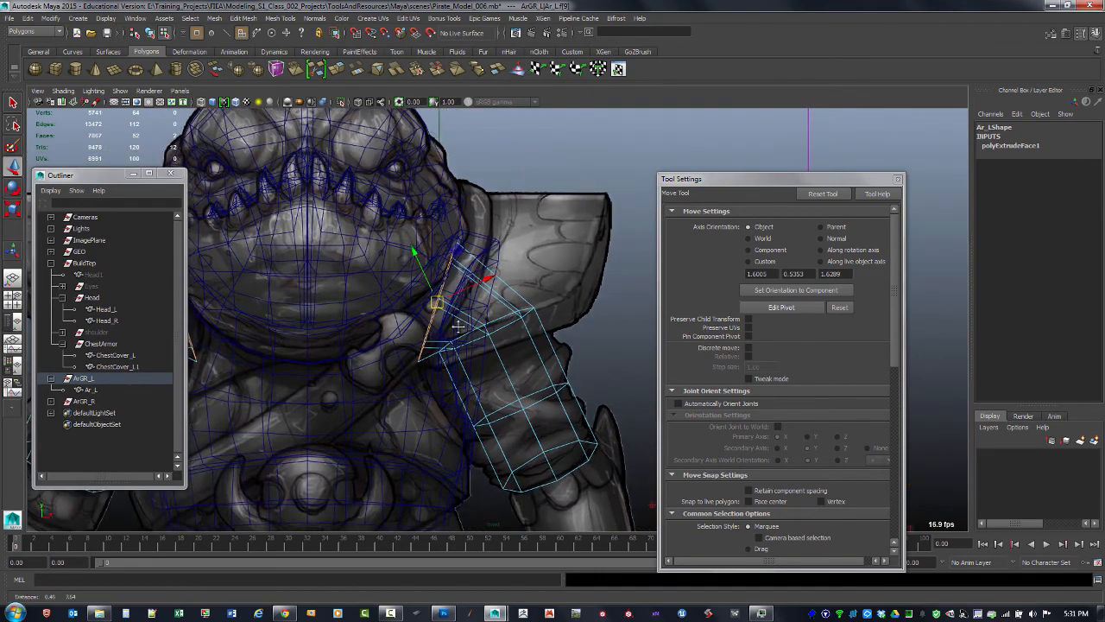
pyautogui.keyDown('alt'); pyautogui.moveTo(518, 363); pyautogui.dragTo(553, 362, button='right'); pyautogui.keyUp('alt')
pyautogui.press('space')
pyautogui.press('space')
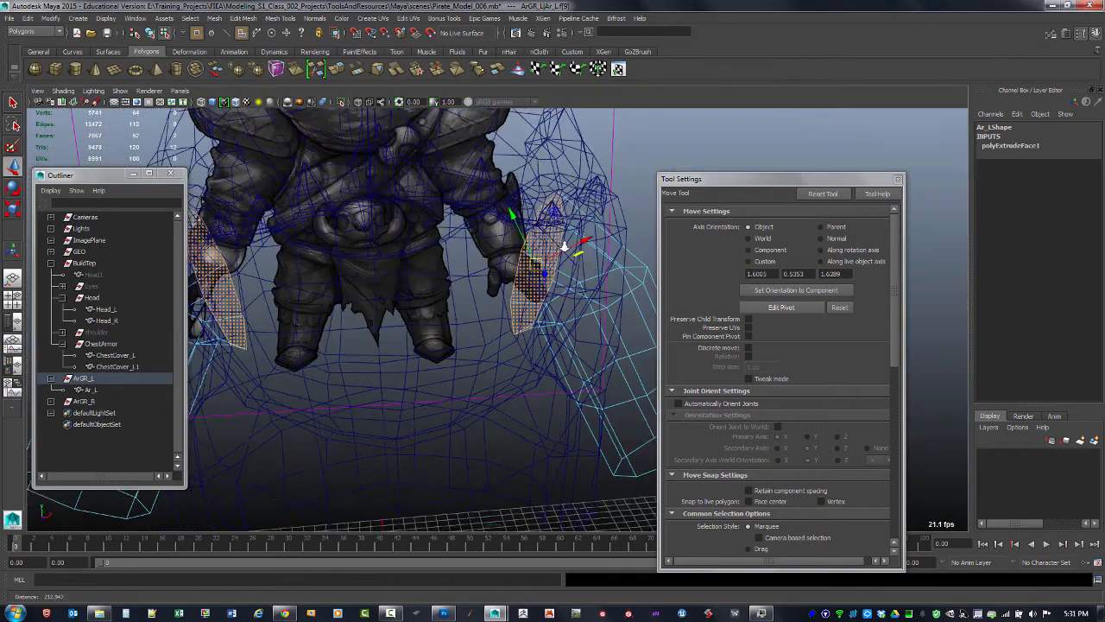
pyautogui.moveTo(565, 246)
pyautogui.keyDown('alt'); pyautogui.mouseDown()
pyautogui.moveTo(508, 303)
pyautogui.moveTo(516, 291)
pyautogui.mouseUp(); pyautogui.keyUp('alt')
pyautogui.press('5')
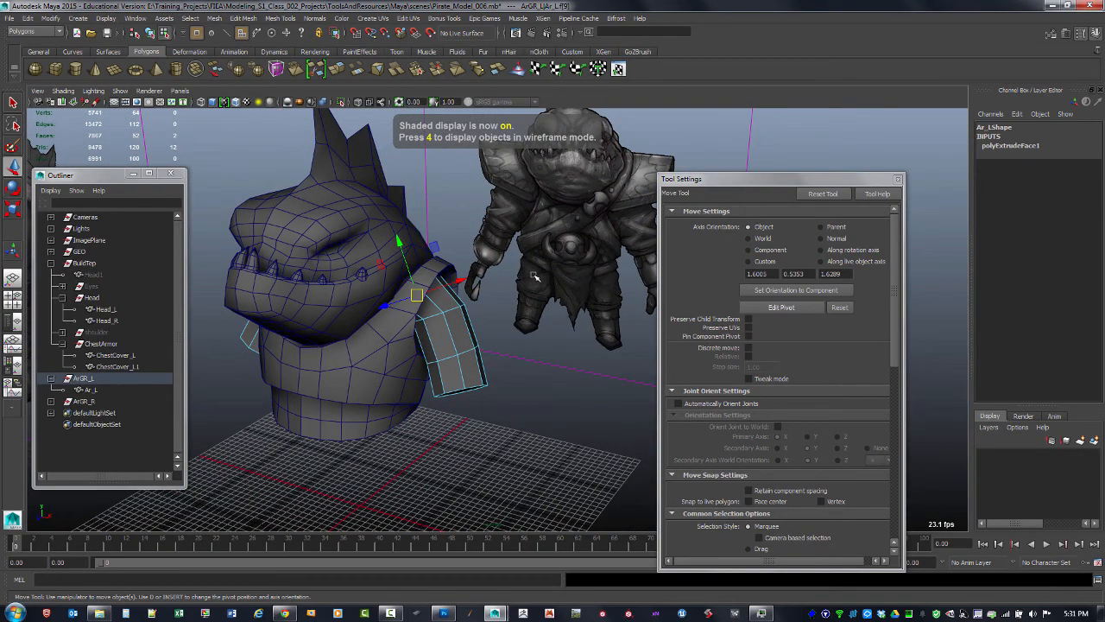
pyautogui.press('F8')
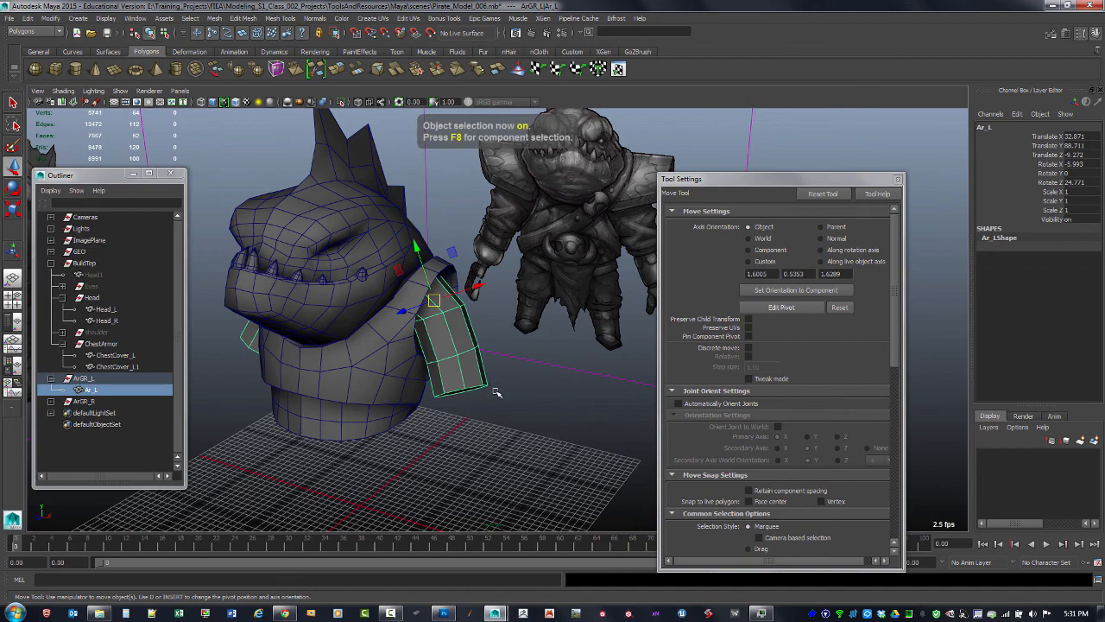
# Move the ArGR_L group along X and reset its Translate X to 0
pyautogui.click(509, 390)
pyautogui.click(440, 330)
pyautogui.click(88, 379)
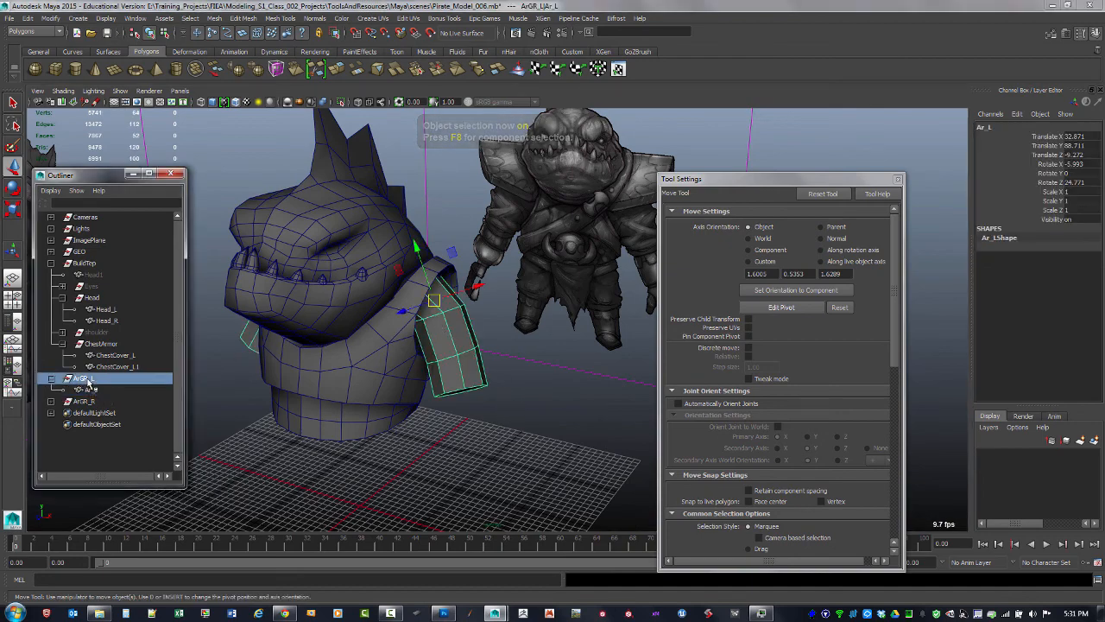
pyautogui.keyDown('alt'); pyautogui.moveTo(521, 391); pyautogui.dragTo(513, 288, button='middle'); pyautogui.keyUp('alt')
pyautogui.moveTo(391, 418); pyautogui.dragTo(445, 382)
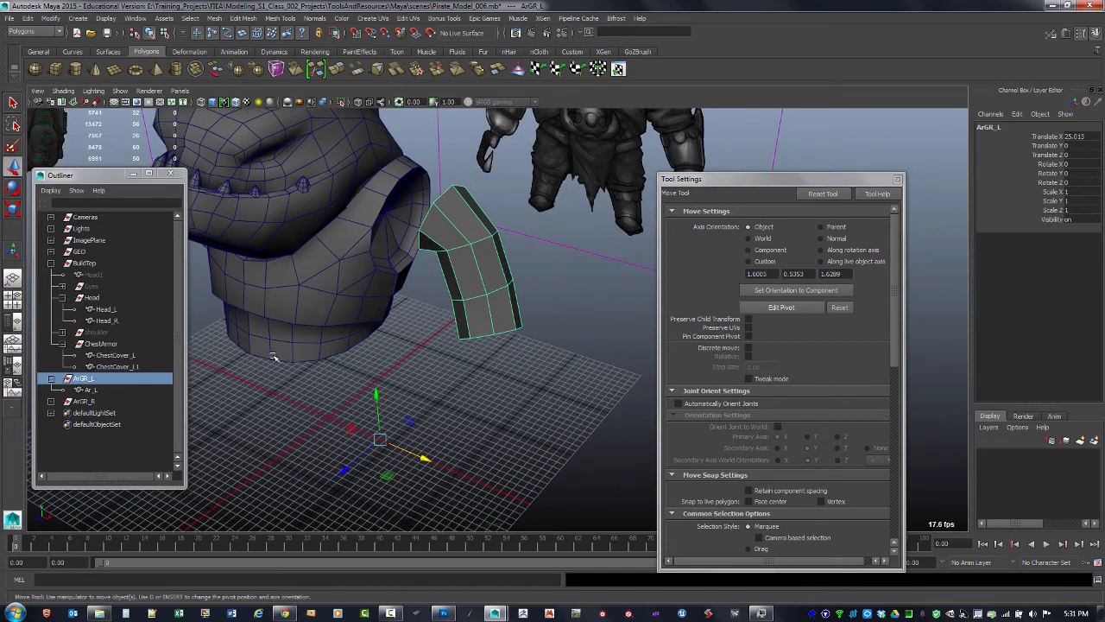
pyautogui.keyDown('alt'); pyautogui.moveTo(451, 314); pyautogui.dragTo(440, 337, button='middle'); pyautogui.keyUp('alt')
pyautogui.moveTo(416, 481); pyautogui.dragTo(445, 495)
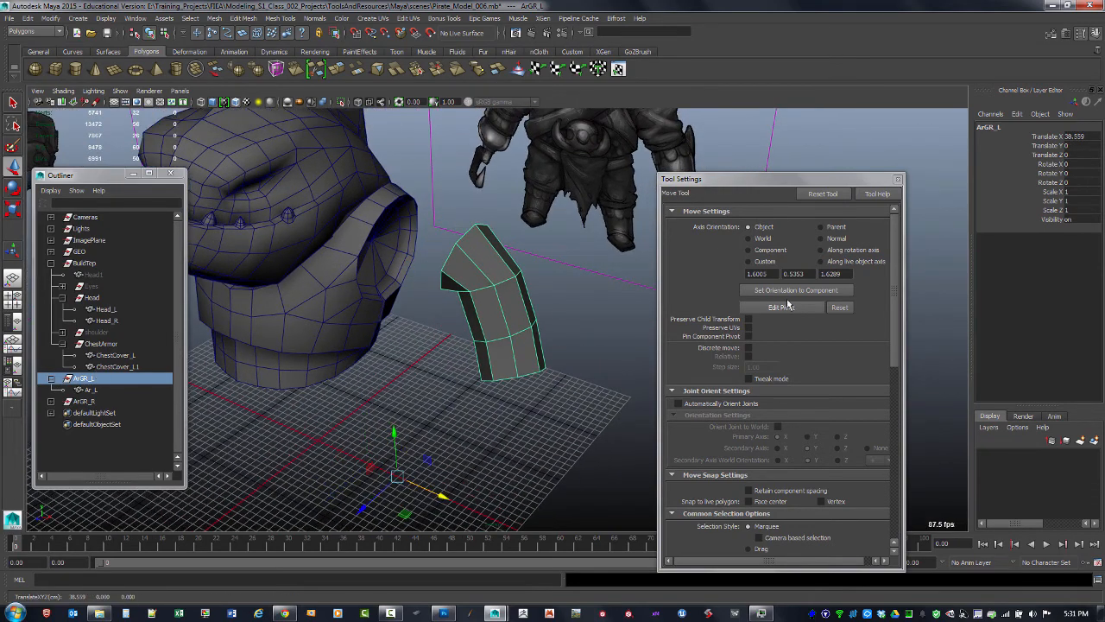
pyautogui.press('Return')
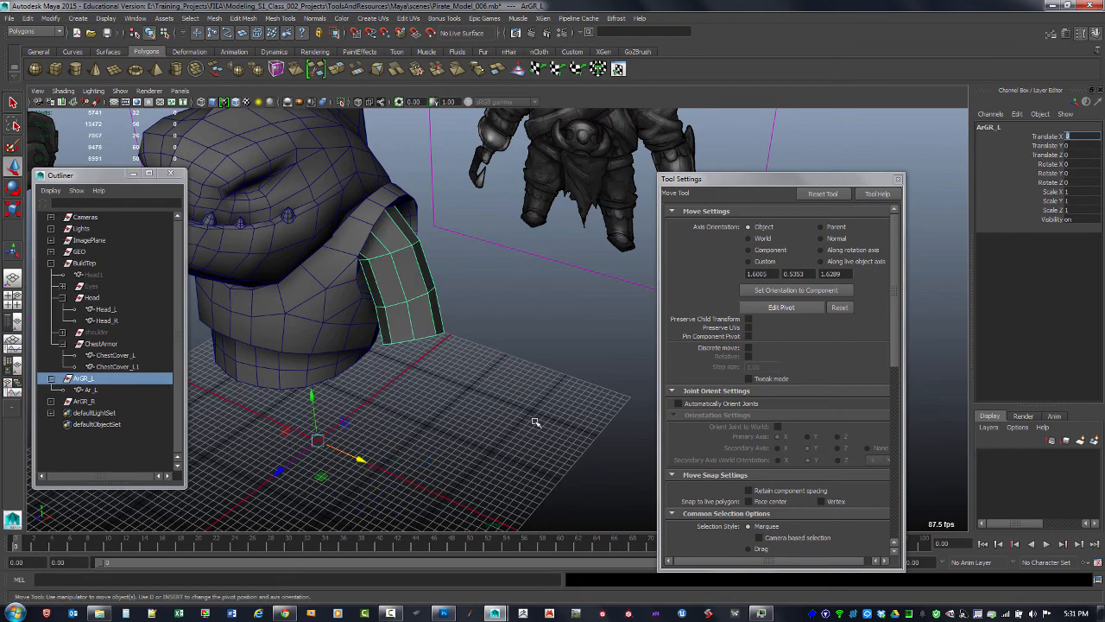
pyautogui.click(423, 444)
pyautogui.keyDown('alt'); pyautogui.moveTo(383, 398); pyautogui.dragTo(351, 394); pyautogui.keyUp('alt')
# Frame the ArGR_L group and move it along X to about 17.1
pyautogui.click(97, 380)
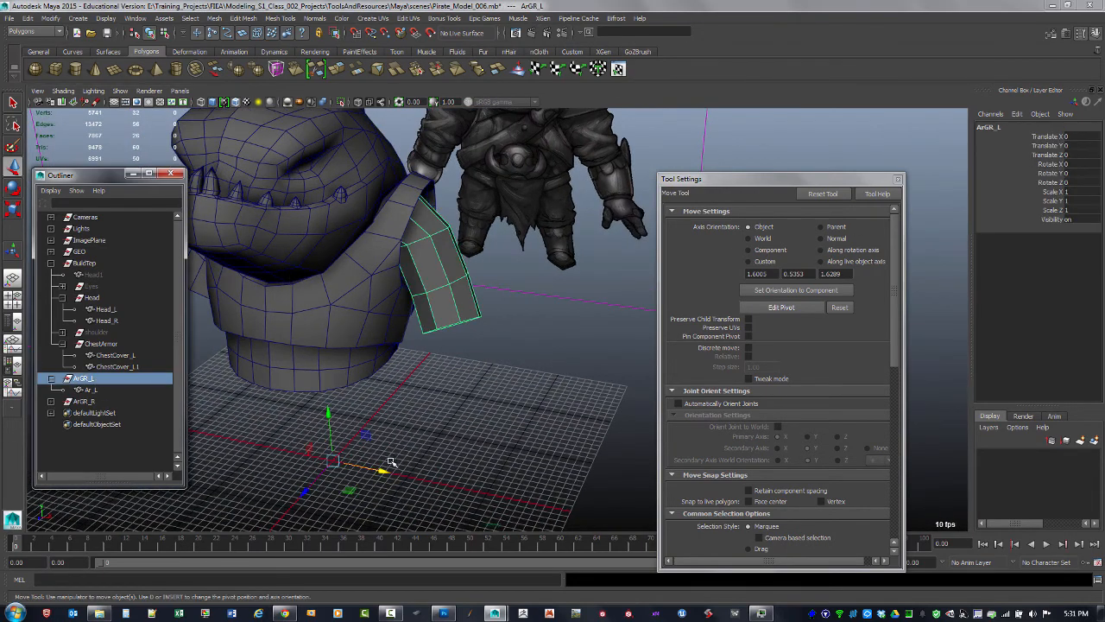
pyautogui.press('f')
pyautogui.keyDown('alt'); pyautogui.moveTo(463, 426); pyautogui.dragTo(446, 337); pyautogui.keyUp('alt')
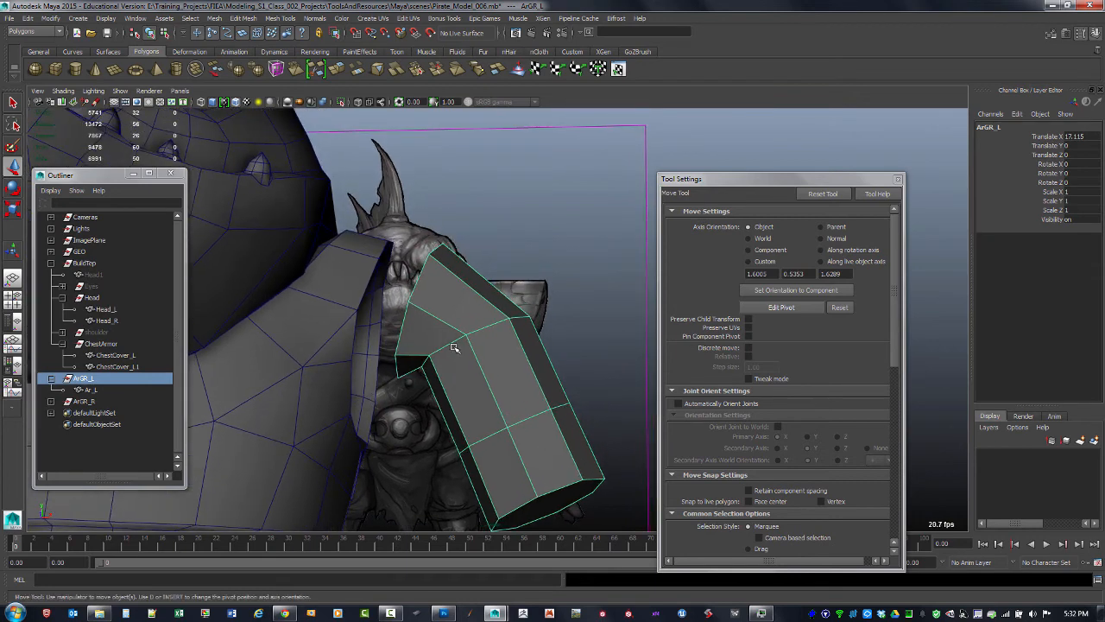
pyautogui.keyDown('shift'); pyautogui.moveTo(453, 347); pyautogui.dragTo(447, 353, button='right'); pyautogui.keyUp('shift')
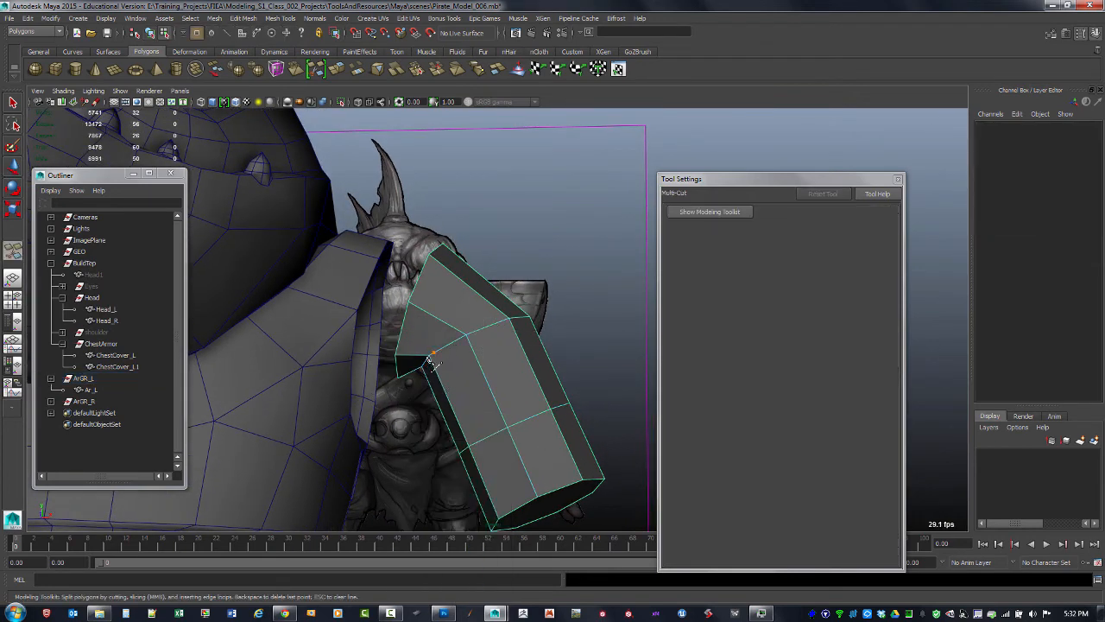
pyautogui.keyDown('alt'); pyautogui.moveTo(541, 271); pyautogui.dragTo(499, 325); pyautogui.keyUp('alt')
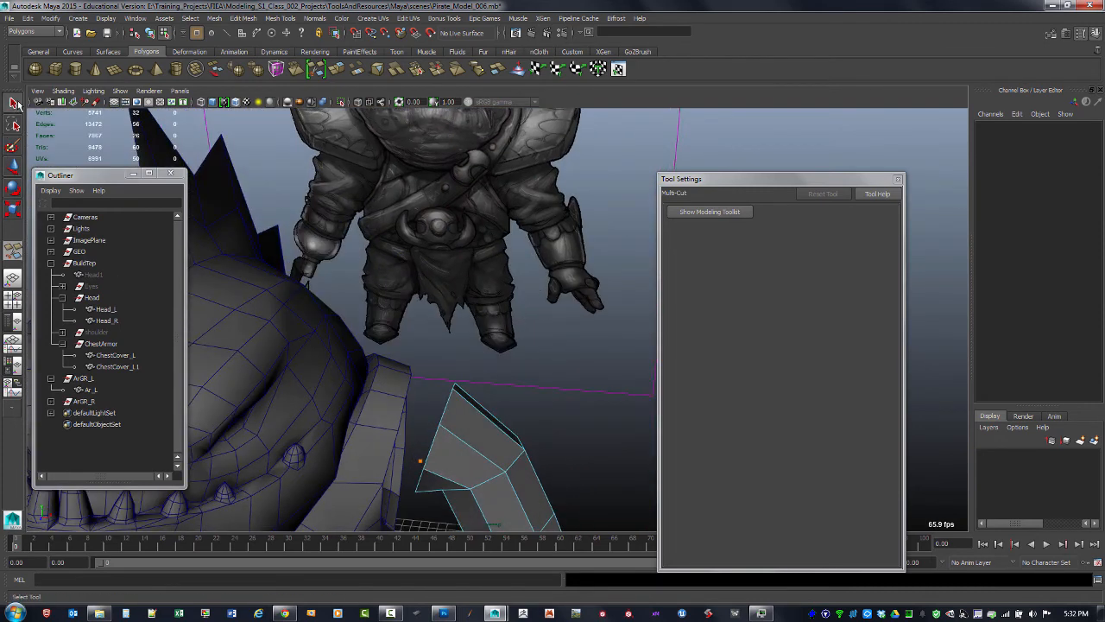
pyautogui.press('q')
pyautogui.press('F8')
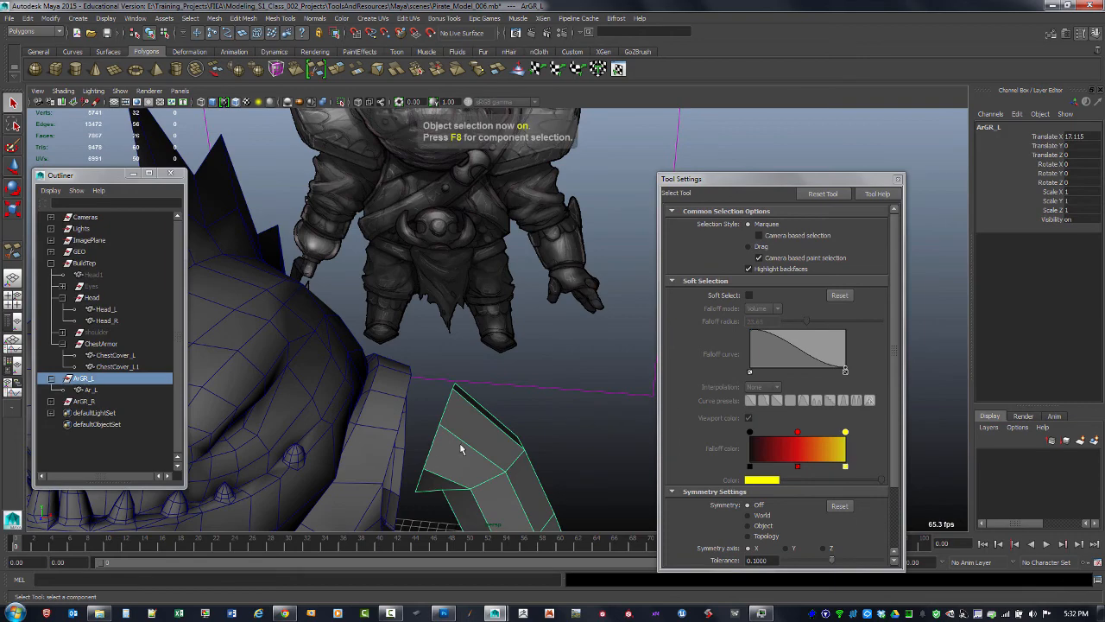
# Select the ArGR_R group and hide it so only the left arm piece is shown
pyautogui.keyDown('alt'); pyautogui.moveTo(512, 393); pyautogui.dragTo(360, 316); pyautogui.keyUp('alt')
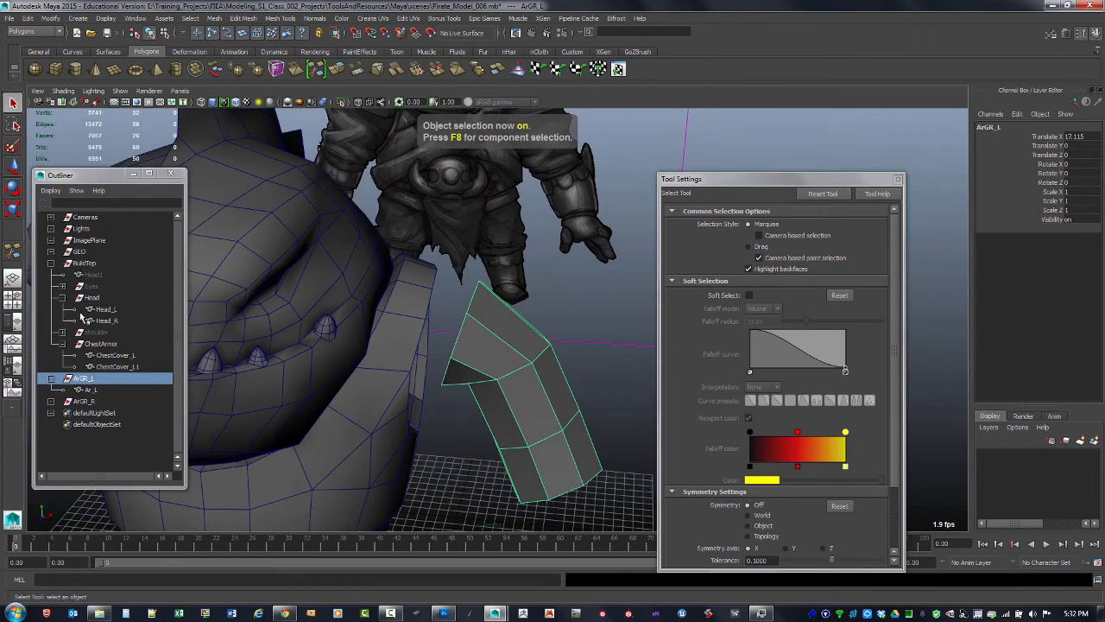
pyautogui.keyDown('alt'); pyautogui.moveTo(496, 393); pyautogui.dragTo(527, 321); pyautogui.keyUp('alt')
pyautogui.keyDown('shift'); pyautogui.moveTo(528, 321); pyautogui.dragTo(484, 316, button='right'); pyautogui.keyUp('shift')
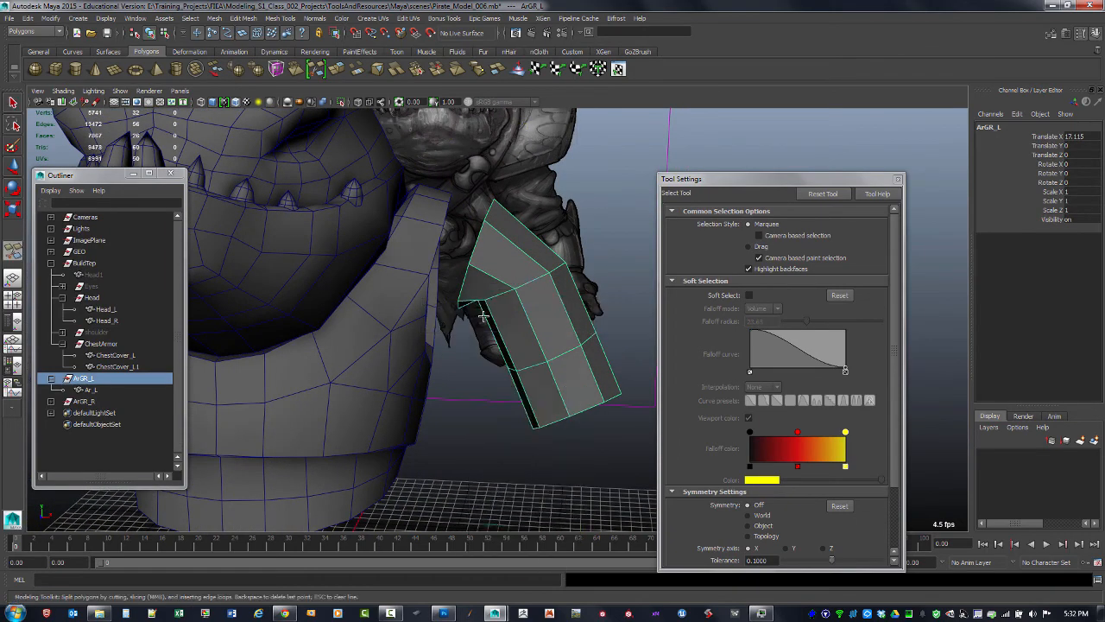
pyautogui.keyDown('alt'); pyautogui.moveTo(485, 318); pyautogui.dragTo(552, 220); pyautogui.keyUp('alt')
pyautogui.keyDown('alt'); pyautogui.moveTo(552, 220); pyautogui.dragTo(511, 273, button='middle'); pyautogui.keyUp('alt')
pyautogui.keyDown('alt'); pyautogui.moveTo(512, 273); pyautogui.dragTo(542, 264, button='right'); pyautogui.keyUp('alt')
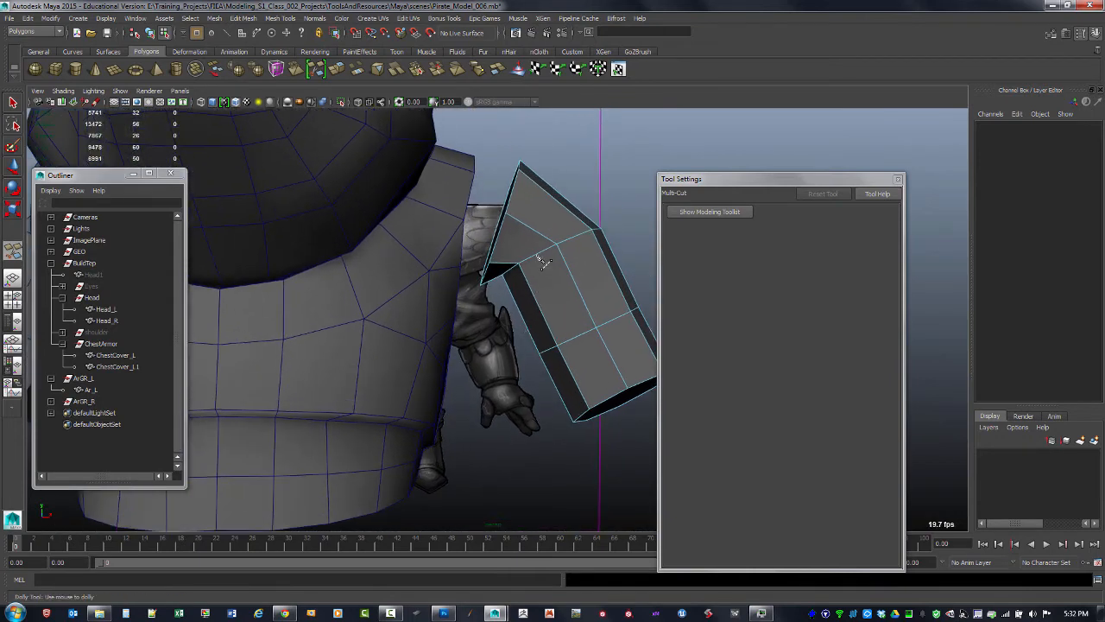
pyautogui.press('F8')
pyautogui.click(121, 378)
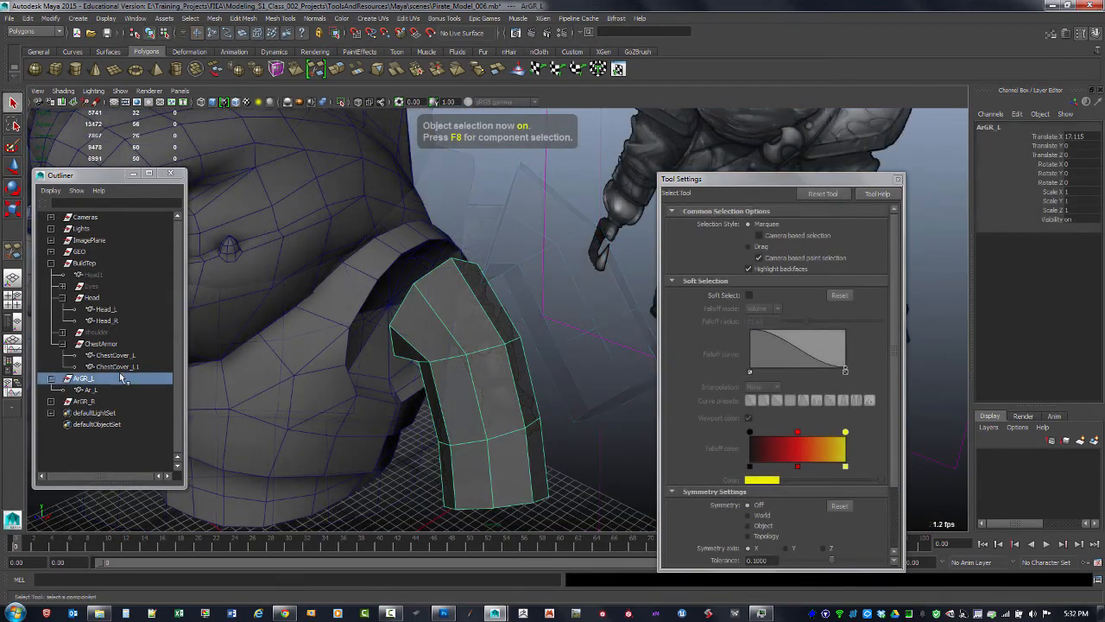
pyautogui.click(97, 401)
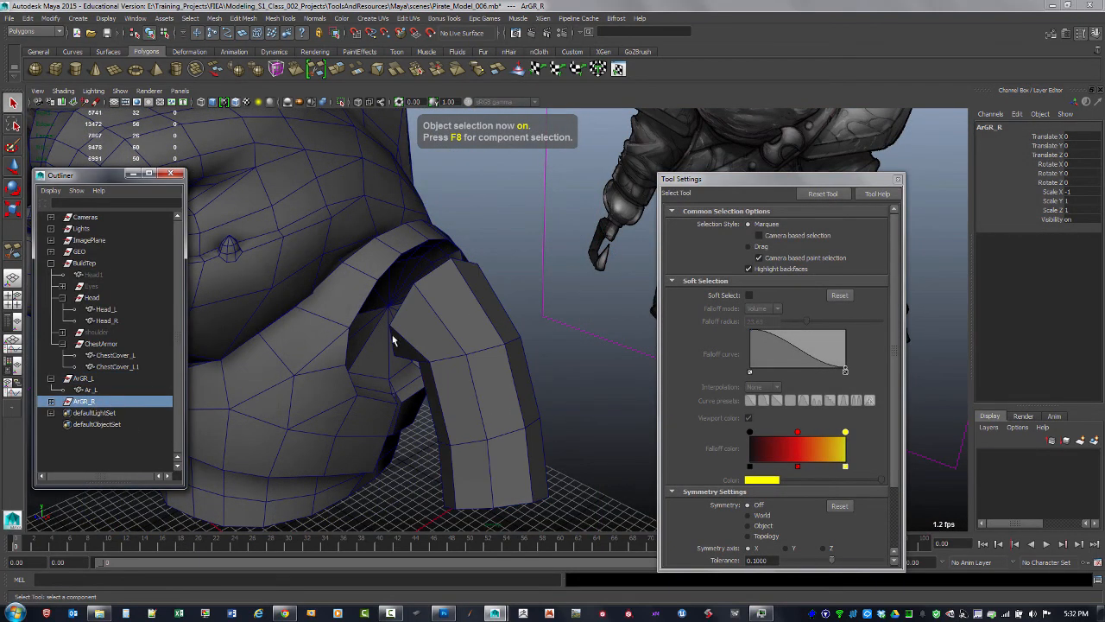
pyautogui.scroll(-5, 394, 339)
pyautogui.keyDown('alt'); pyautogui.moveTo(395, 340); pyautogui.dragTo(482, 357); pyautogui.keyUp('alt')
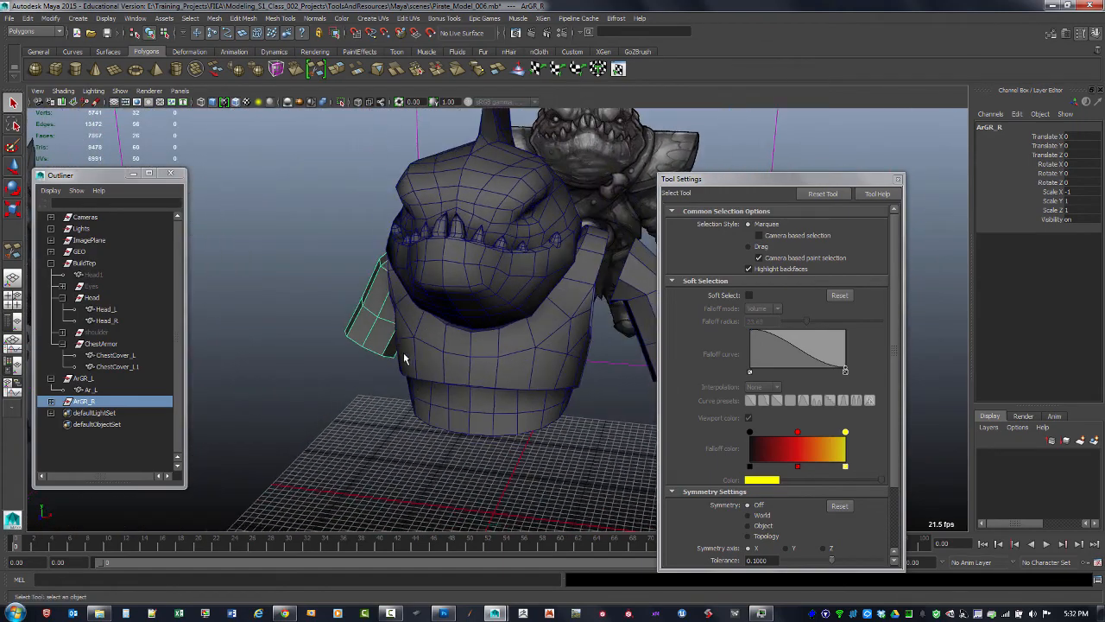
pyautogui.hotkey('ctrl', 'h')
pyautogui.keyDown('alt'); pyautogui.moveTo(563, 344); pyautogui.dragTo(510, 306); pyautogui.keyUp('alt')
pyautogui.scroll(5, 510, 307)
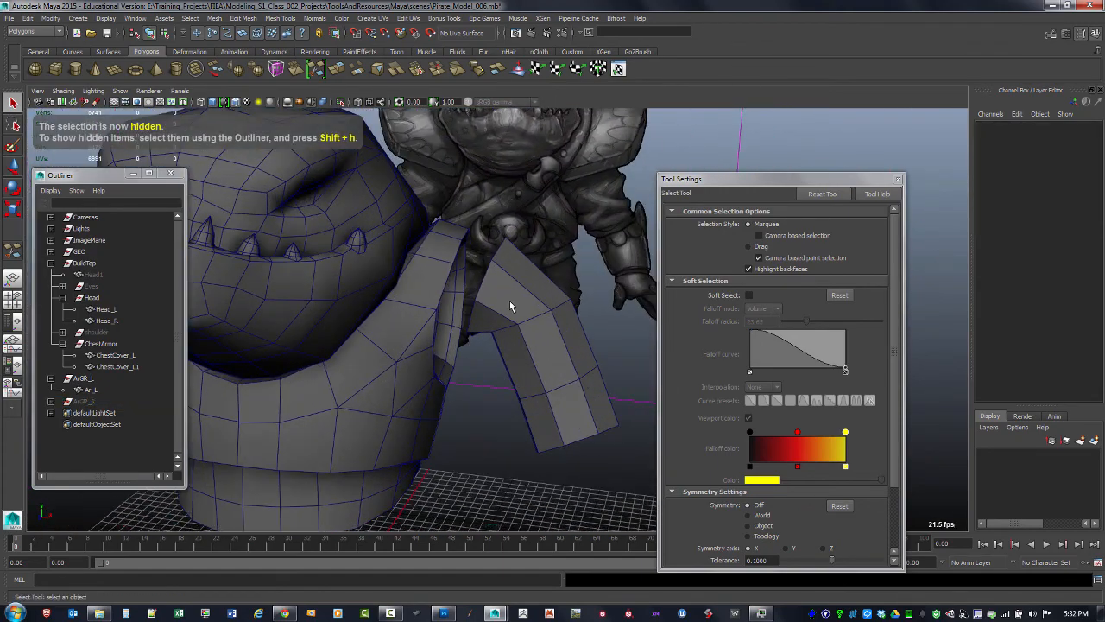
# Add an edge loop across the bend of the left arm piece with the Multi-Cut tool
pyautogui.click(541, 369)
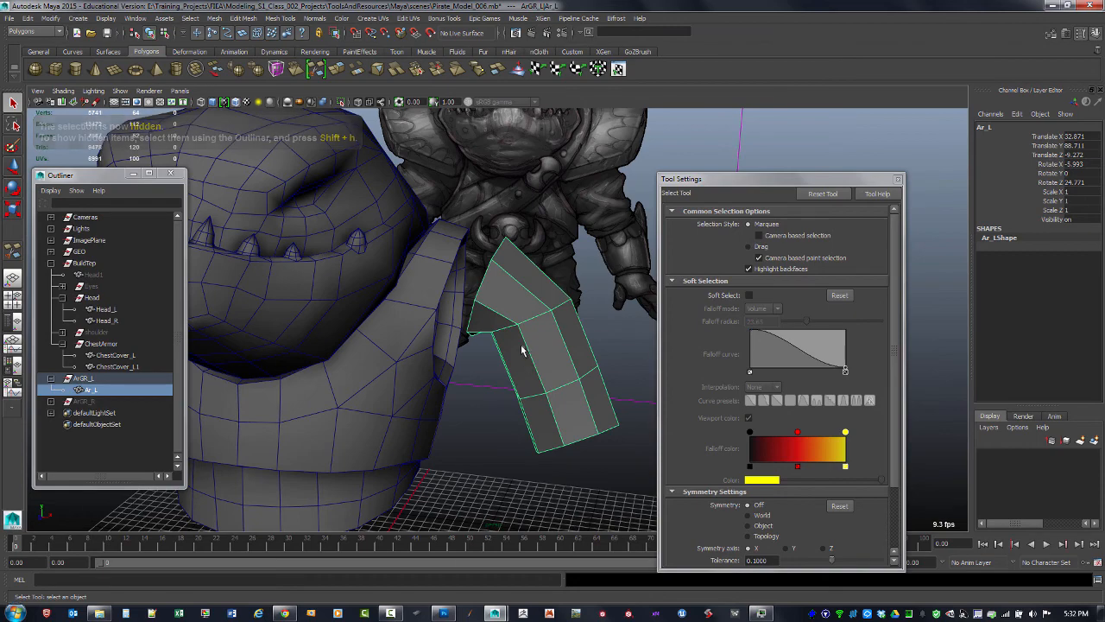
pyautogui.keyDown('shift'); pyautogui.moveTo(524, 349); pyautogui.dragTo(482, 356, button='right'); pyautogui.keyUp('shift')
pyautogui.keyDown('alt'); pyautogui.moveTo(497, 319); pyautogui.dragTo(464, 370, button='middle'); pyautogui.keyUp('alt')
pyautogui.keyDown('alt'); pyautogui.moveTo(463, 370); pyautogui.dragTo(481, 393, button='right'); pyautogui.keyUp('alt')
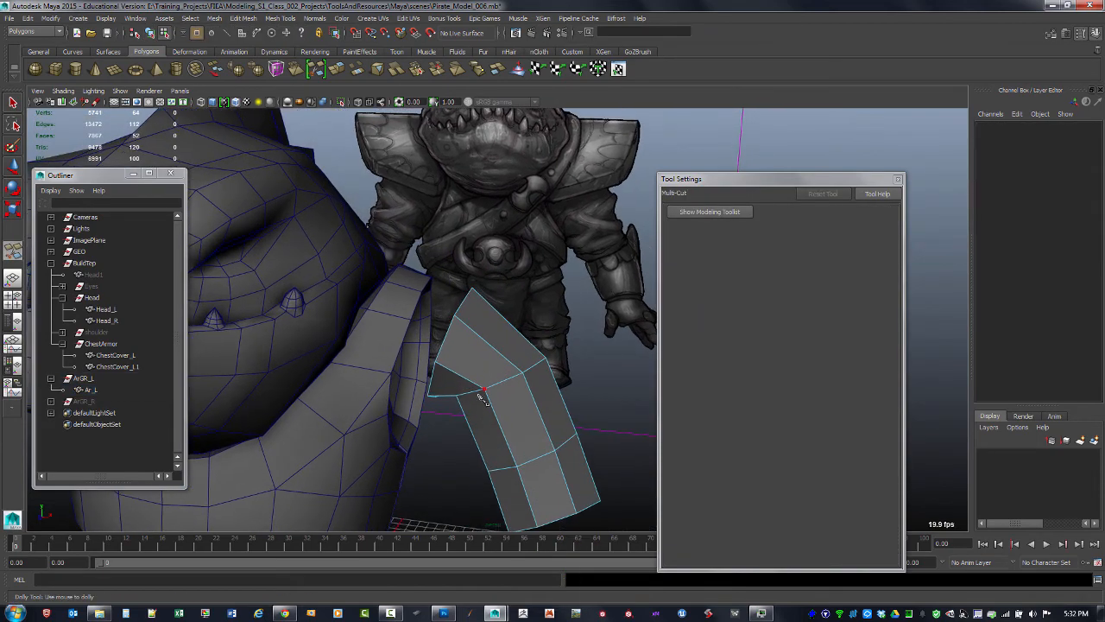
pyautogui.keyDown('alt'); pyautogui.moveTo(480, 393); pyautogui.dragTo(499, 369); pyautogui.keyUp('alt')
pyautogui.keyDown('alt'); pyautogui.moveTo(510, 352); pyautogui.dragTo(541, 332, button='right'); pyautogui.keyUp('alt')
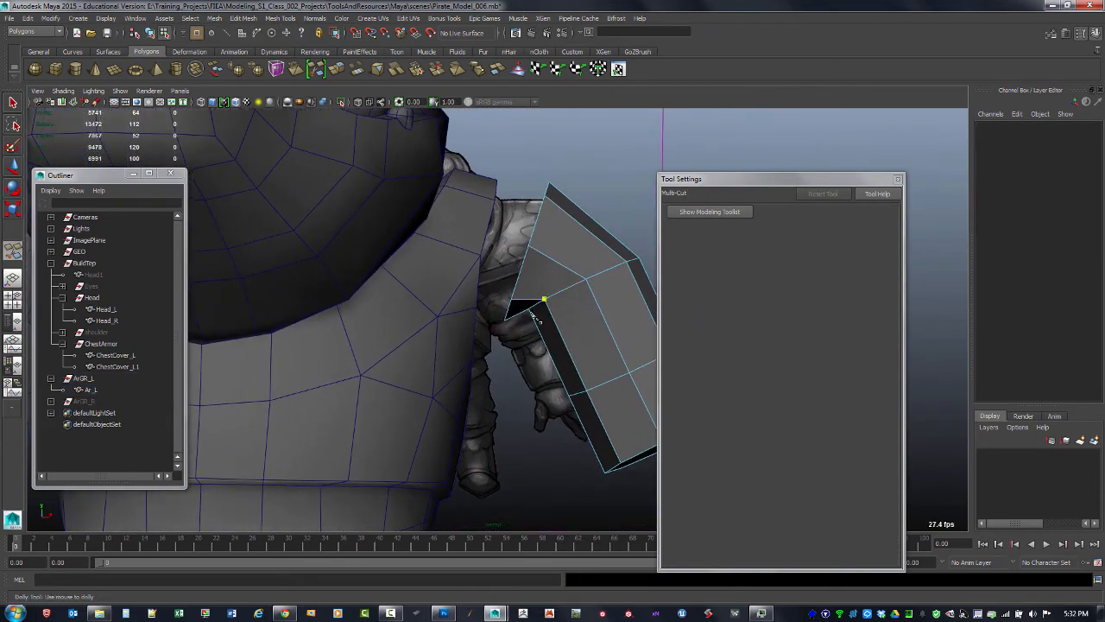
pyautogui.keyDown('alt'); pyautogui.moveTo(560, 266); pyautogui.dragTo(497, 324); pyautogui.keyUp('alt')
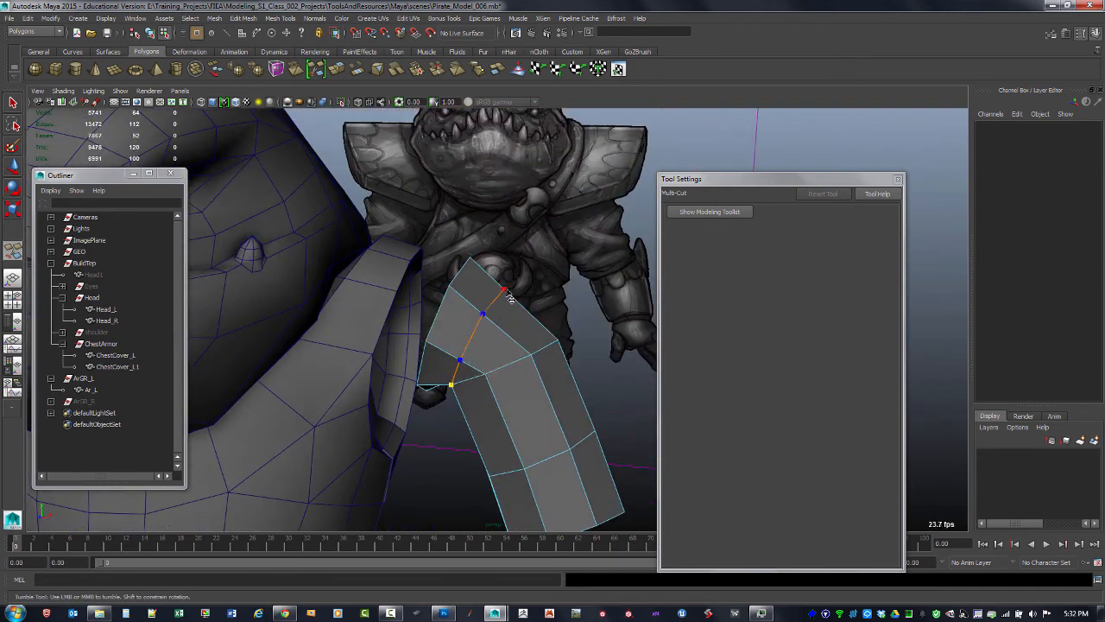
pyautogui.keyDown('alt'); pyautogui.moveTo(509, 296); pyautogui.dragTo(438, 331); pyautogui.keyUp('alt')
pyautogui.keyDown('alt'); pyautogui.moveTo(439, 331); pyautogui.dragTo(486, 304, button='middle'); pyautogui.keyUp('alt')
pyautogui.keyDown('alt'); pyautogui.moveTo(486, 304); pyautogui.dragTo(413, 289); pyautogui.keyUp('alt')
pyautogui.keyDown('alt'); pyautogui.moveTo(413, 289); pyautogui.dragTo(447, 304, button='right'); pyautogui.keyUp('alt')
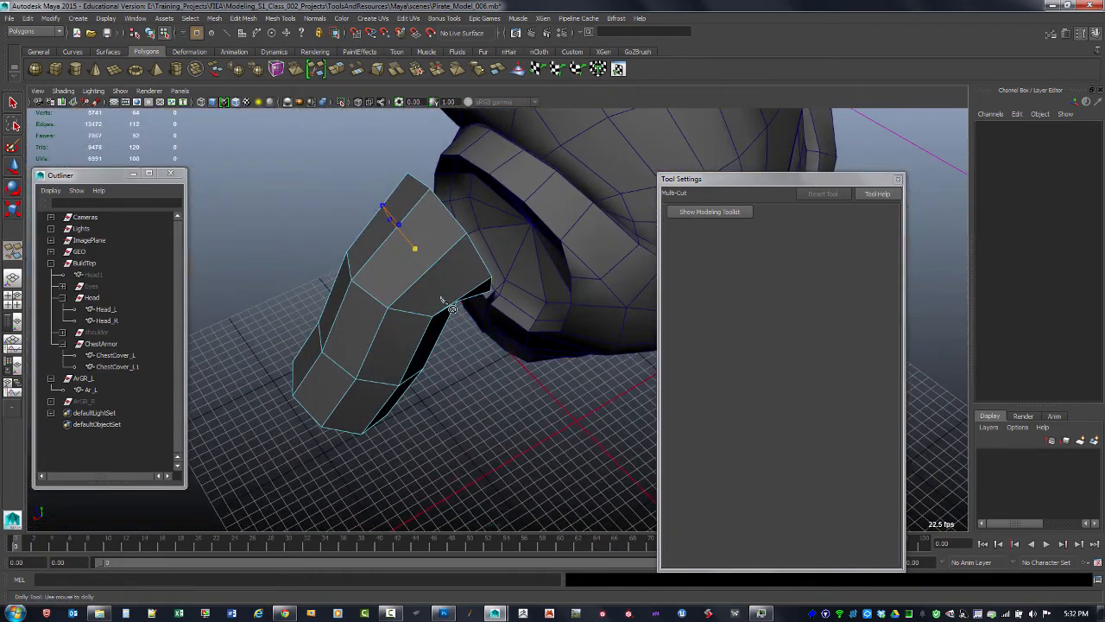
pyautogui.keyDown('alt'); pyautogui.moveTo(450, 308); pyautogui.dragTo(464, 269); pyautogui.keyUp('alt')
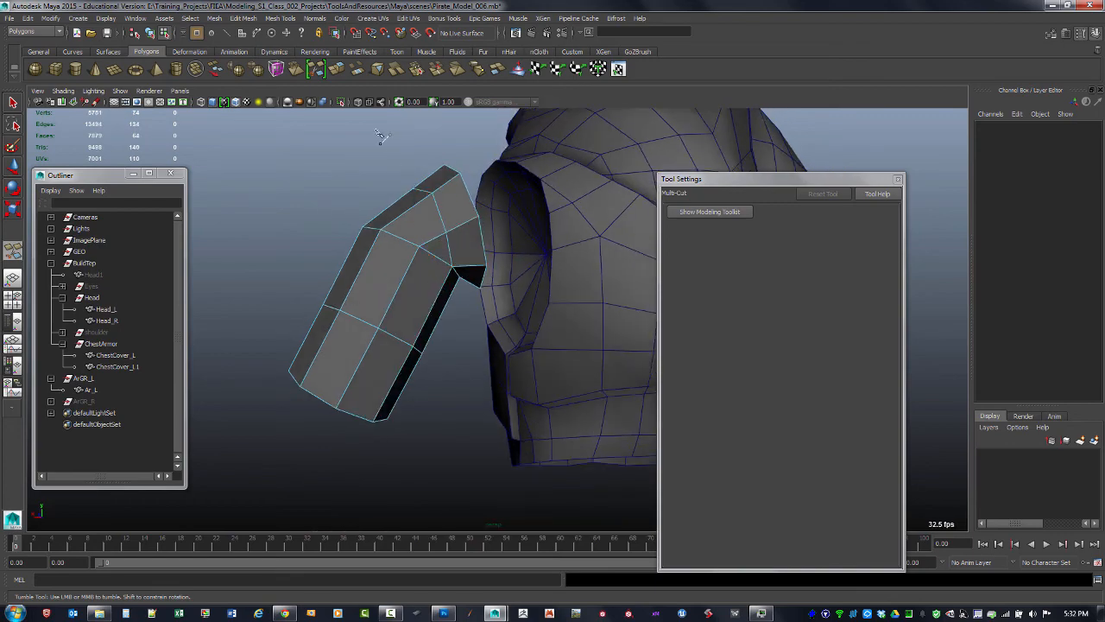
pyautogui.keyDown('alt'); pyautogui.moveTo(393, 284); pyautogui.dragTo(434, 265); pyautogui.keyUp('alt')
pyautogui.press('q')
# Select vertices at the top of the arm piece and move them to shape its shoulder end
pyautogui.press('F9')
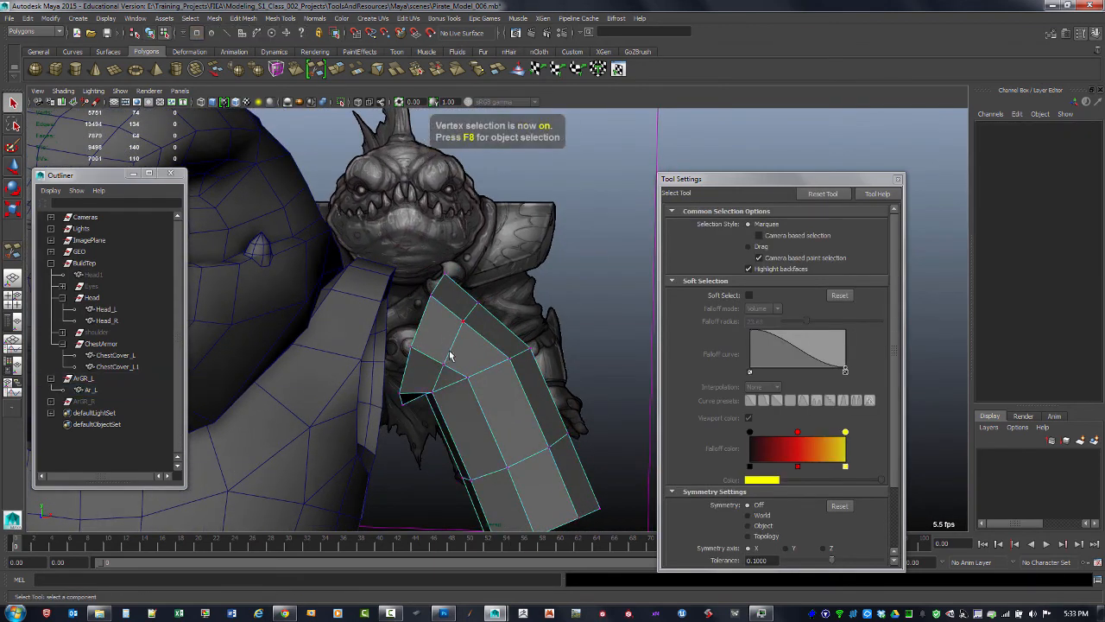
pyautogui.keyDown('alt'); pyautogui.moveTo(452, 348); pyautogui.dragTo(465, 265); pyautogui.keyUp('alt')
pyautogui.moveTo(488, 344); pyautogui.dragTo(489, 344)
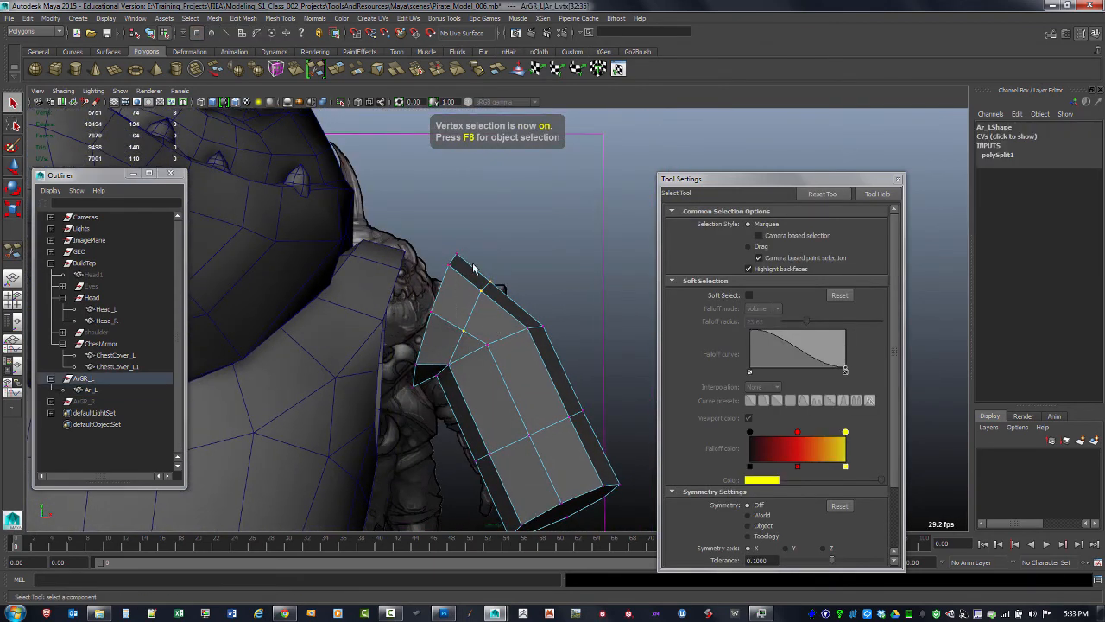
pyautogui.keyDown('alt'); pyautogui.moveTo(543, 307); pyautogui.dragTo(473, 268); pyautogui.keyUp('alt')
pyautogui.press('w')
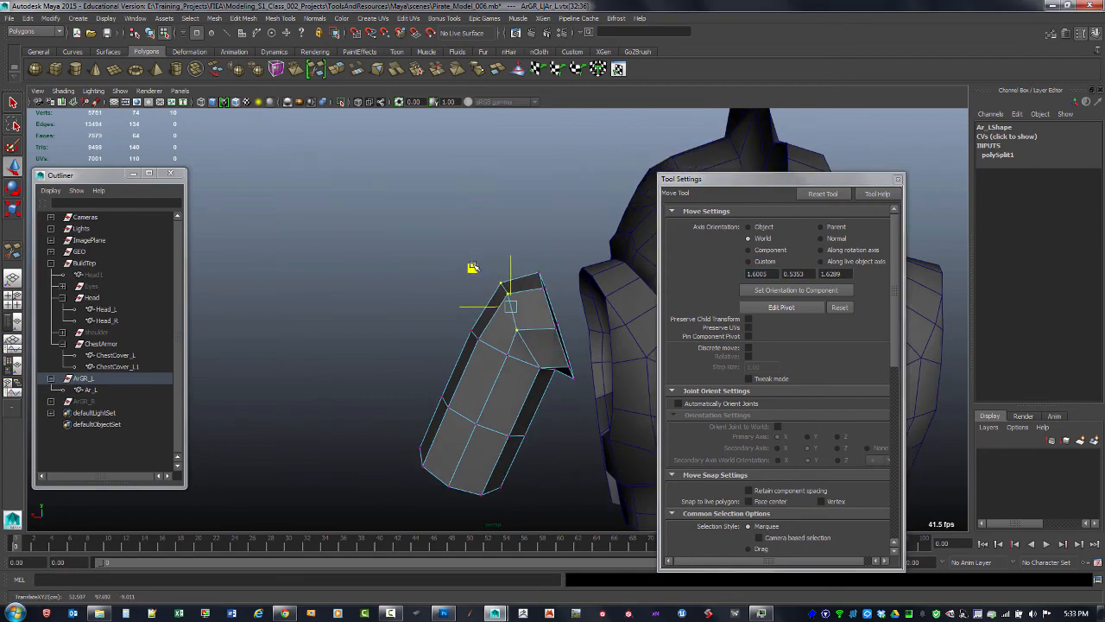
pyautogui.click(521, 336)
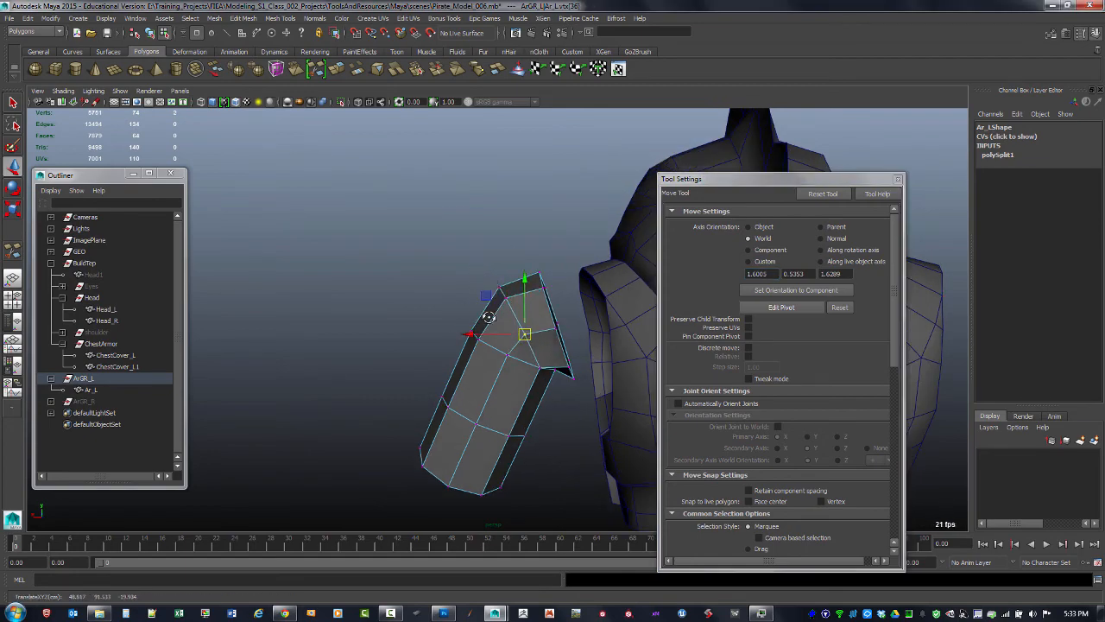
pyautogui.keyDown('alt'); pyautogui.moveTo(489, 318); pyautogui.dragTo(394, 332); pyautogui.keyUp('alt')
pyautogui.click(515, 249)
pyautogui.click(404, 326)
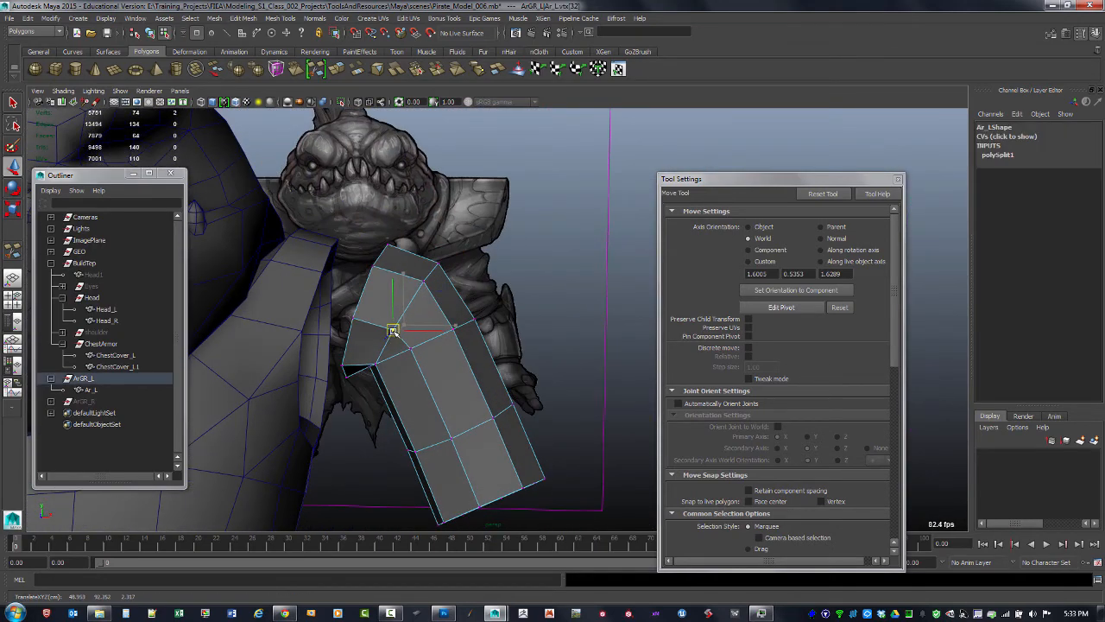
# Move vertices along the front of the arm piece so it fits against the shoulder
pyautogui.keyDown('alt'); pyautogui.moveTo(512, 268); pyautogui.dragTo(321, 309); pyautogui.keyUp('alt')
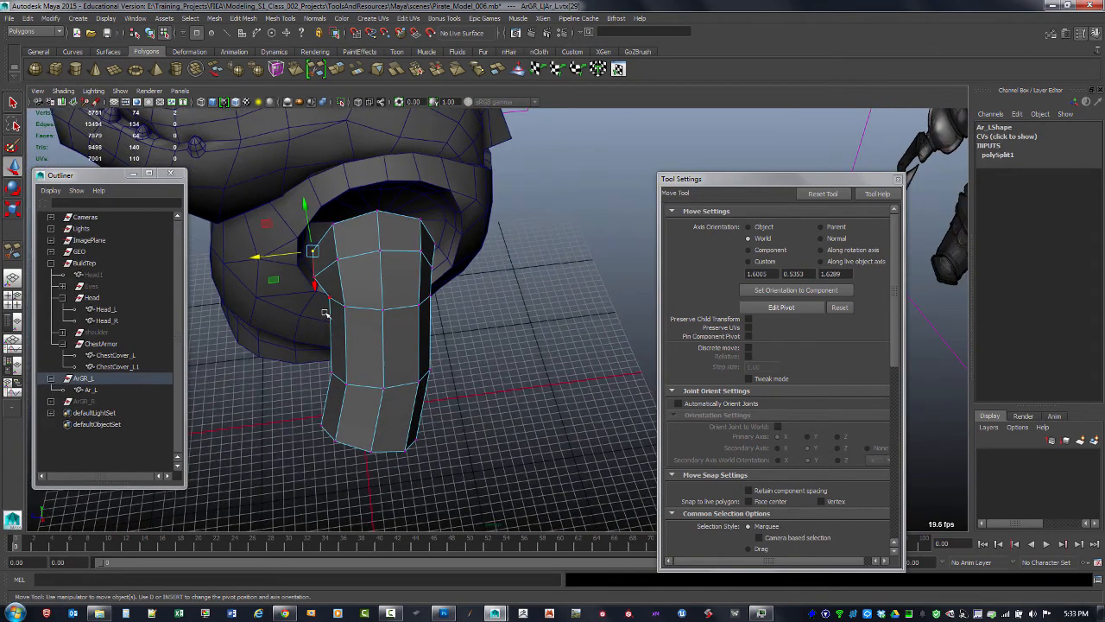
pyautogui.click(323, 311)
pyautogui.click(315, 277)
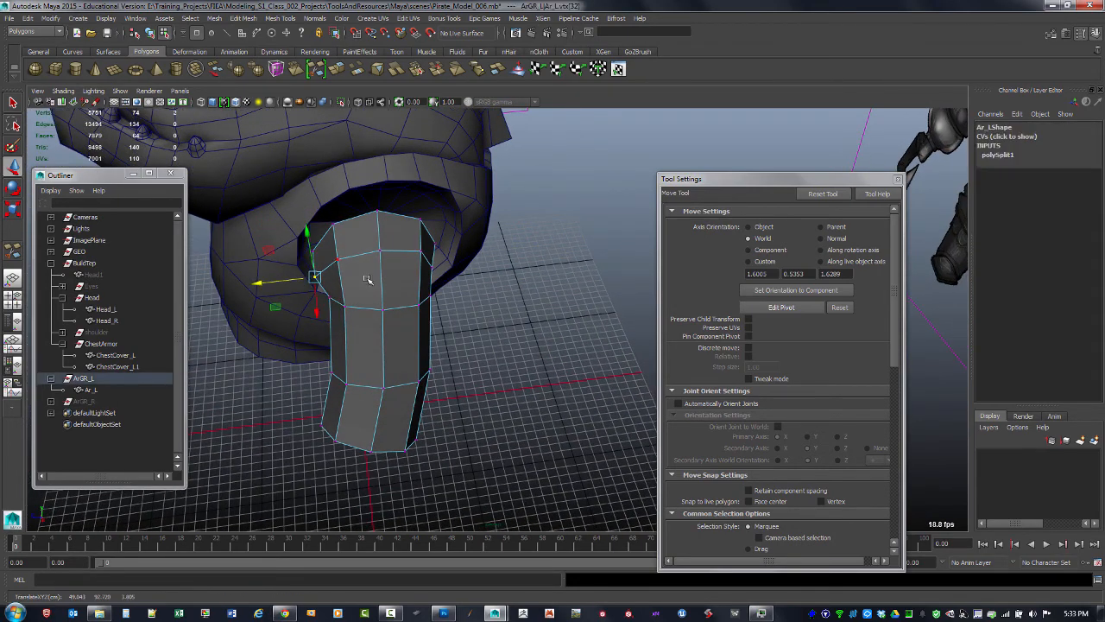
pyautogui.keyDown('alt'); pyautogui.moveTo(367, 279); pyautogui.dragTo(480, 223); pyautogui.keyUp('alt')
pyautogui.click(516, 332)
pyautogui.keyDown('alt'); pyautogui.moveTo(517, 331); pyautogui.dragTo(390, 258); pyautogui.keyUp('alt')
pyautogui.click(386, 249)
pyautogui.moveTo(377, 219); pyautogui.dragTo(376, 217)
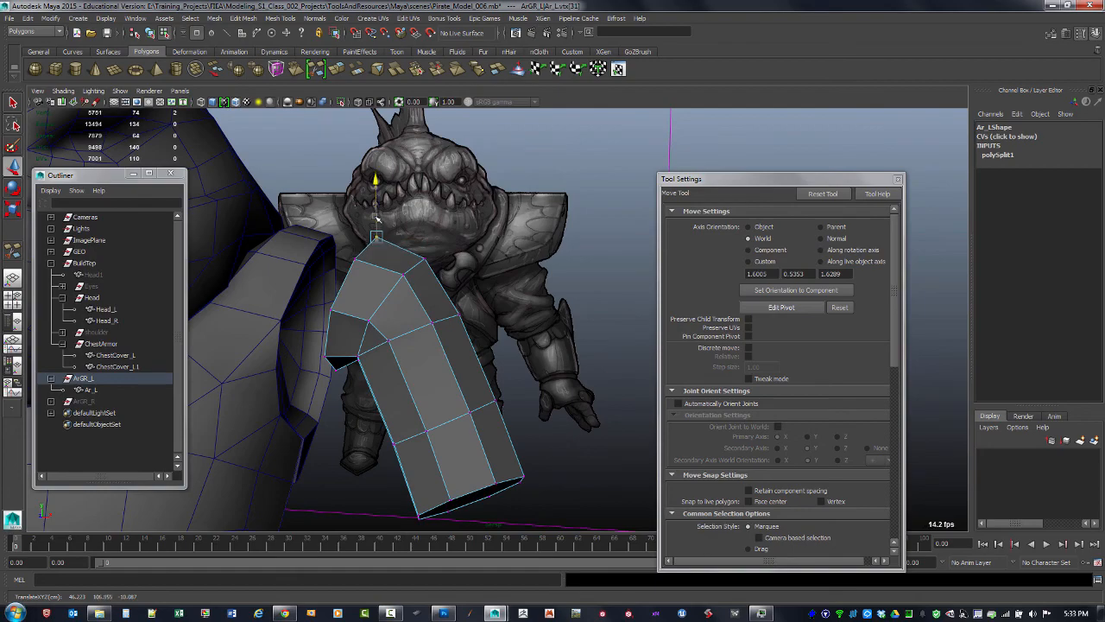
pyautogui.keyDown('alt'); pyautogui.moveTo(393, 270); pyautogui.dragTo(498, 320); pyautogui.keyUp('alt')
pyautogui.click(507, 305)
pyautogui.click(480, 308)
pyautogui.click(502, 312)
pyautogui.click(543, 322)
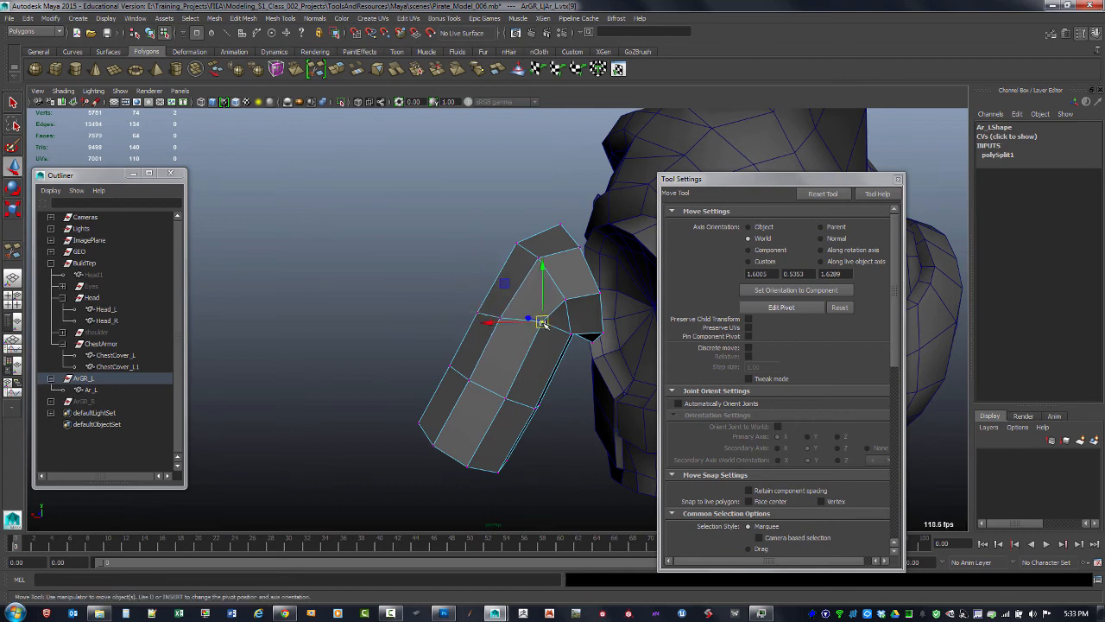
# Pull the vertices around the bend outward so the arm piece follows the arm's curve
pyautogui.keyDown('alt'); pyautogui.moveTo(541, 321); pyautogui.dragTo(363, 337); pyautogui.keyUp('alt')
pyautogui.click(410, 329)
pyautogui.click(369, 290)
pyautogui.keyDown('alt'); pyautogui.moveTo(371, 291); pyautogui.dragTo(450, 321); pyautogui.keyUp('alt')
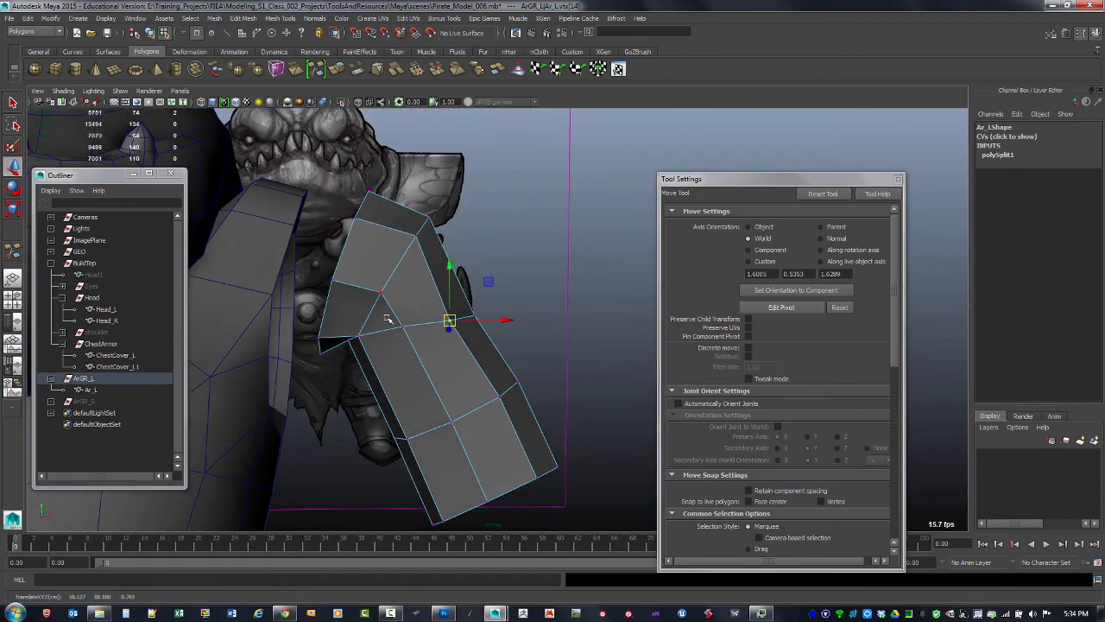
pyautogui.keyDown('alt'); pyautogui.moveTo(478, 269); pyautogui.dragTo(413, 289); pyautogui.keyUp('alt')
pyautogui.keyDown('alt'); pyautogui.moveTo(448, 238); pyautogui.dragTo(491, 242); pyautogui.keyUp('alt')
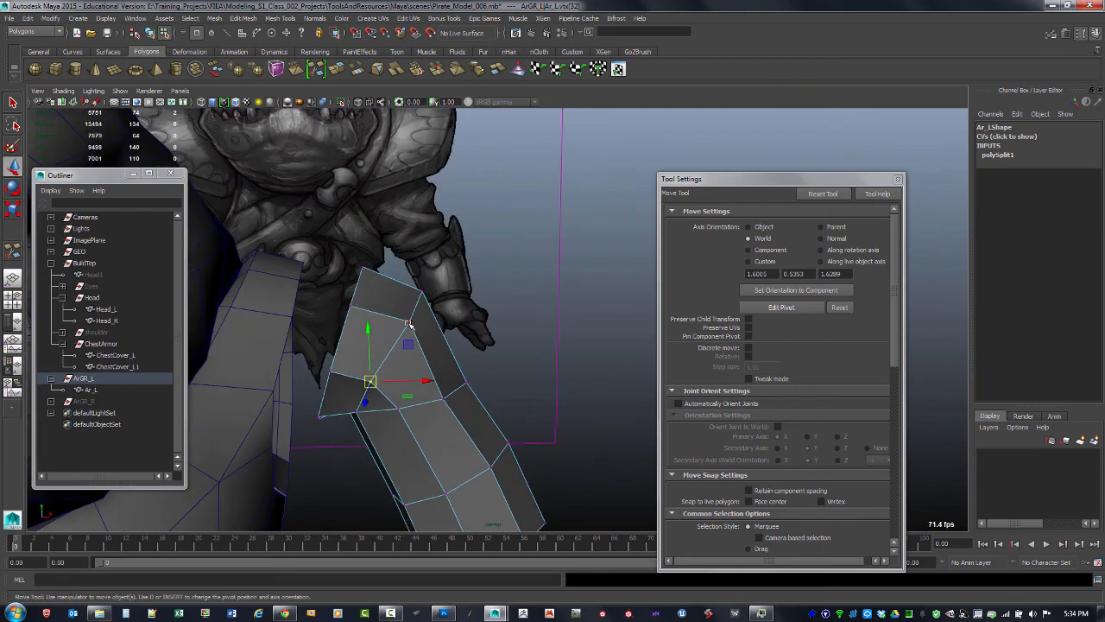
pyautogui.click(409, 321)
pyautogui.moveTo(409, 322); pyautogui.dragTo(476, 230)
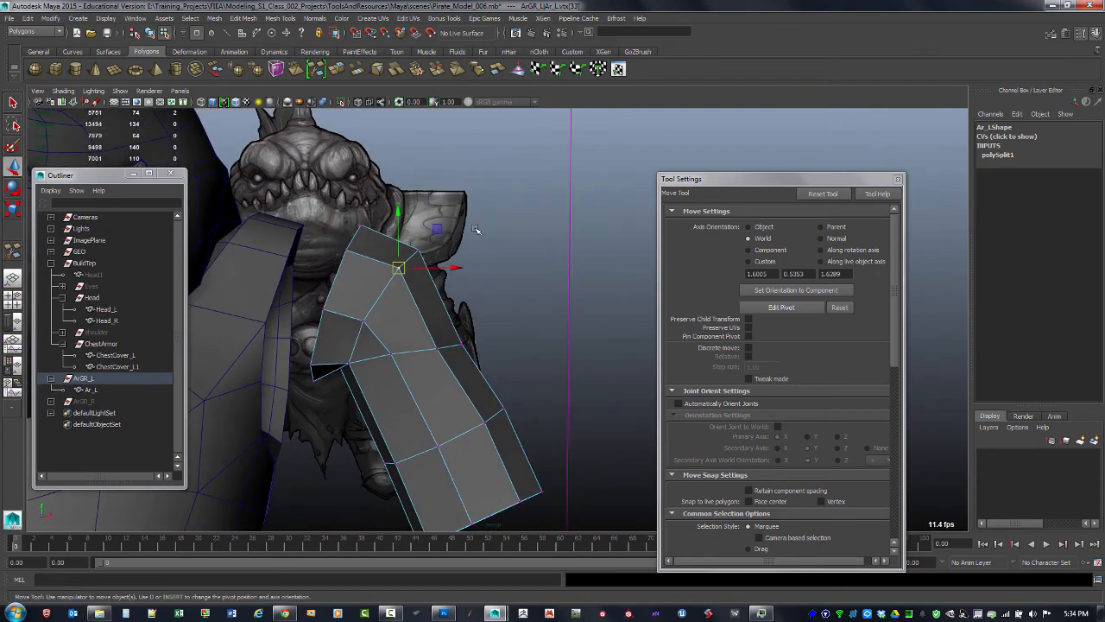
# Cut another edge loop through the upper section of the arm piece with Multi-Cut
pyautogui.press('F8')
pyautogui.keyDown('shift'); pyautogui.rightClick(388, 365); pyautogui.keyUp('shift')
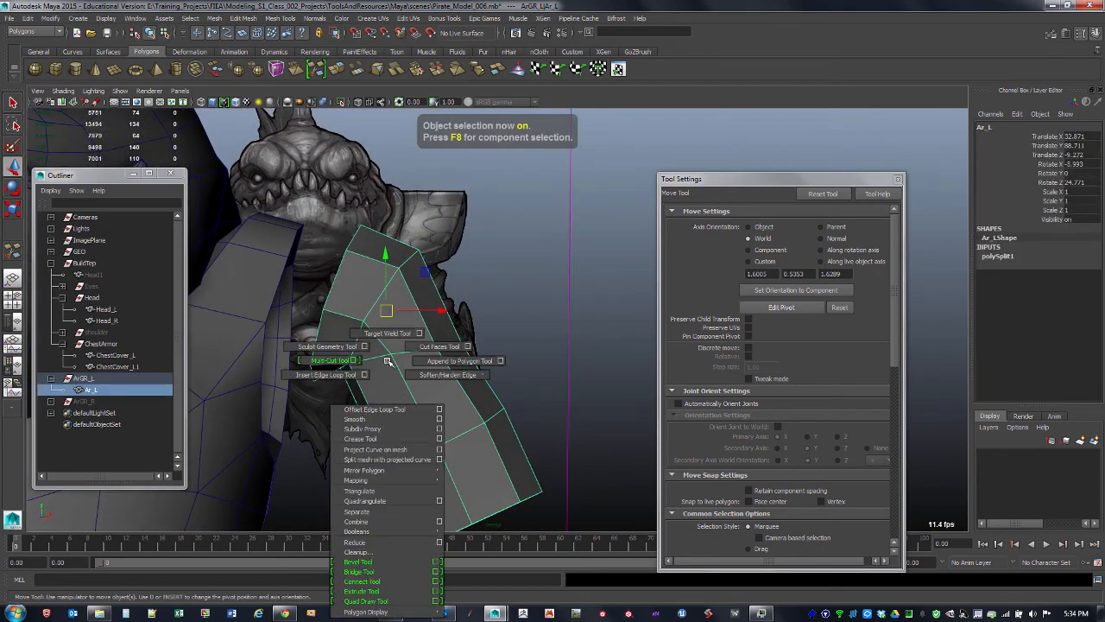
pyautogui.click(345, 361)
pyautogui.keyDown('alt'); pyautogui.moveTo(345, 361); pyautogui.dragTo(316, 408); pyautogui.keyUp('alt')
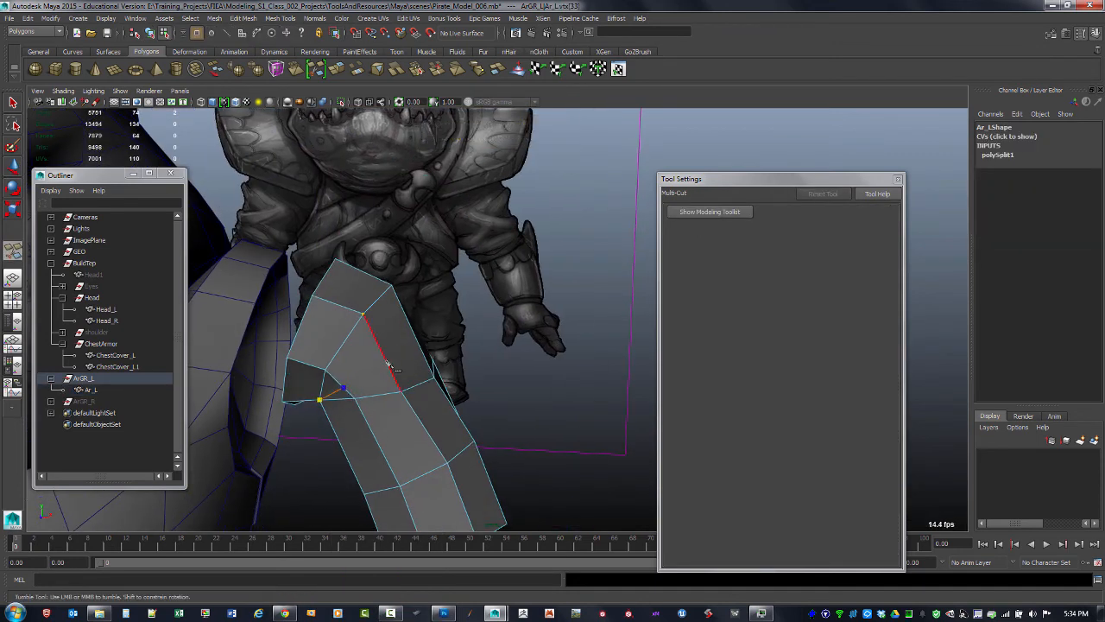
pyautogui.keyDown('alt'); pyautogui.moveTo(388, 365); pyautogui.dragTo(427, 346); pyautogui.keyUp('alt')
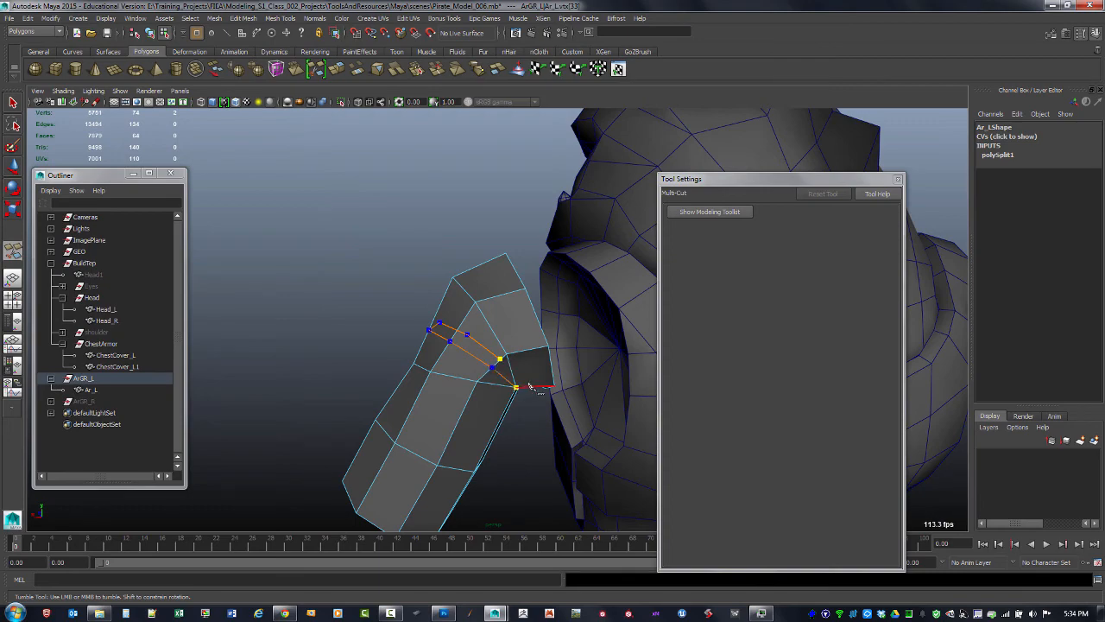
pyautogui.press('Return')
pyautogui.press('q')
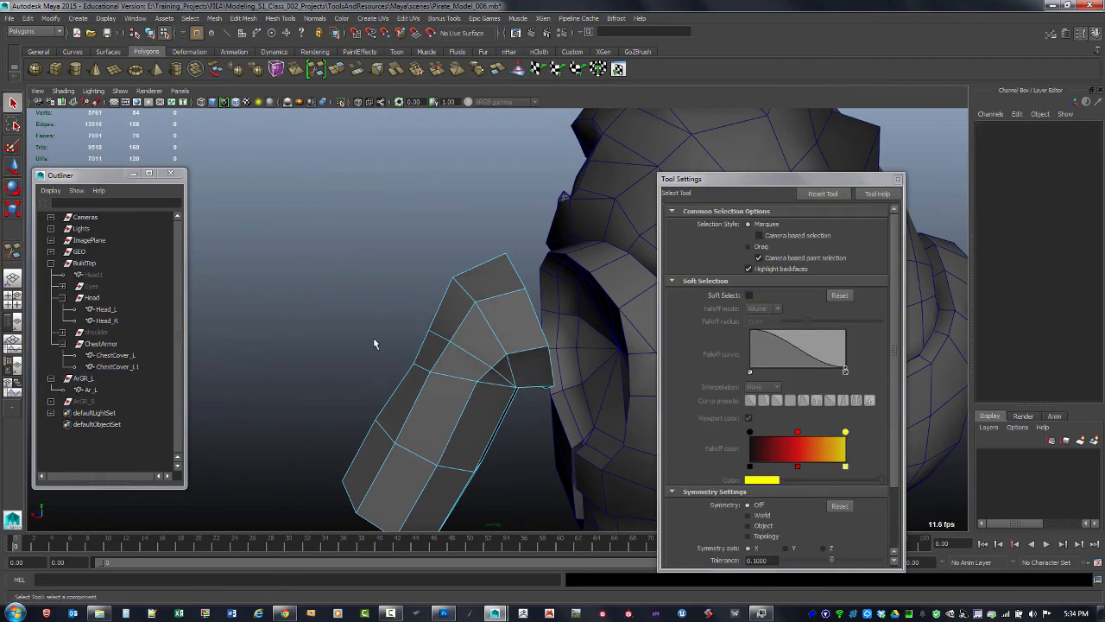
# Move a vertex on the new edge loop outward to round the upper section of the arm piece
pyautogui.keyDown('alt'); pyautogui.moveTo(374, 343); pyautogui.dragTo(454, 345); pyautogui.keyUp('alt')
pyautogui.press('F9')
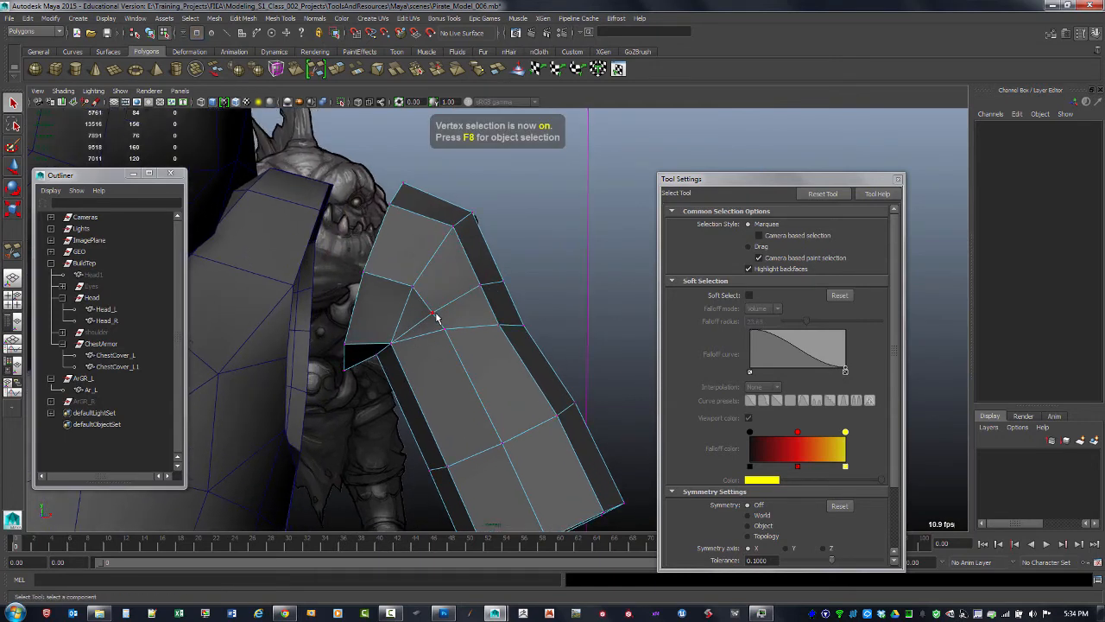
pyautogui.click(436, 317)
pyautogui.press('w')
pyautogui.moveTo(474, 283); pyautogui.dragTo(520, 287)
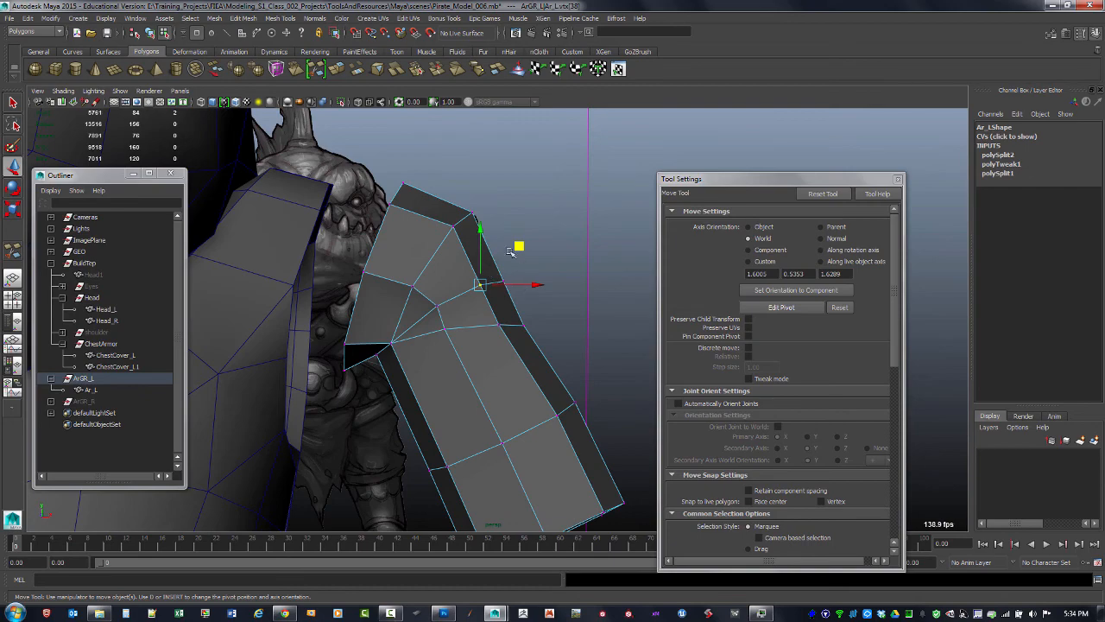
pyautogui.moveTo(511, 249); pyautogui.dragTo(533, 244)
# Adjust the vertices around the top of the arm piece to smooth its shoulder cap
pyautogui.scroll(4, 544, 257)
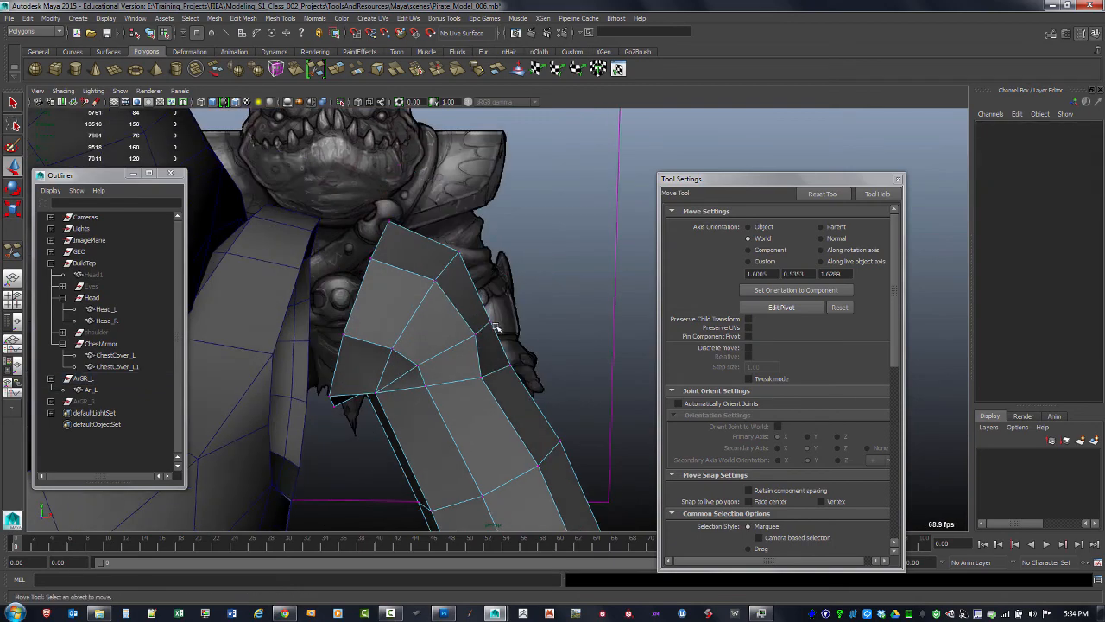
pyautogui.moveTo(527, 284); pyautogui.dragTo(371, 270)
pyautogui.keyDown('alt'); pyautogui.moveTo(370, 271); pyautogui.dragTo(515, 263, button='right'); pyautogui.keyUp('alt')
pyautogui.keyDown('alt'); pyautogui.moveTo(515, 262); pyautogui.dragTo(515, 267); pyautogui.keyUp('alt')
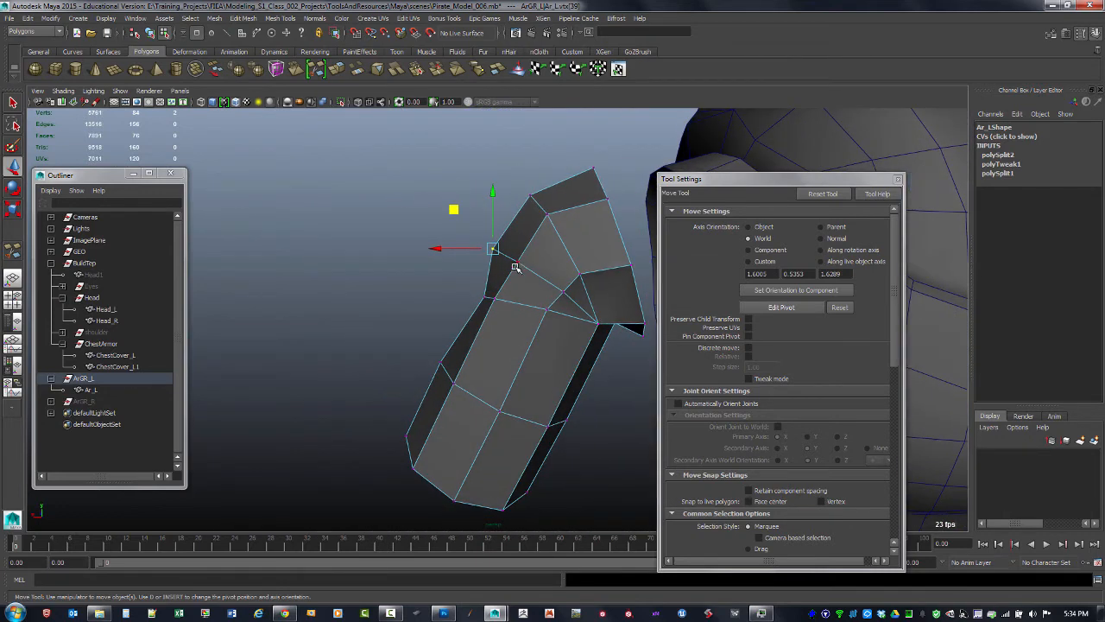
pyautogui.click(518, 261)
pyautogui.moveTo(489, 225); pyautogui.dragTo(469, 222)
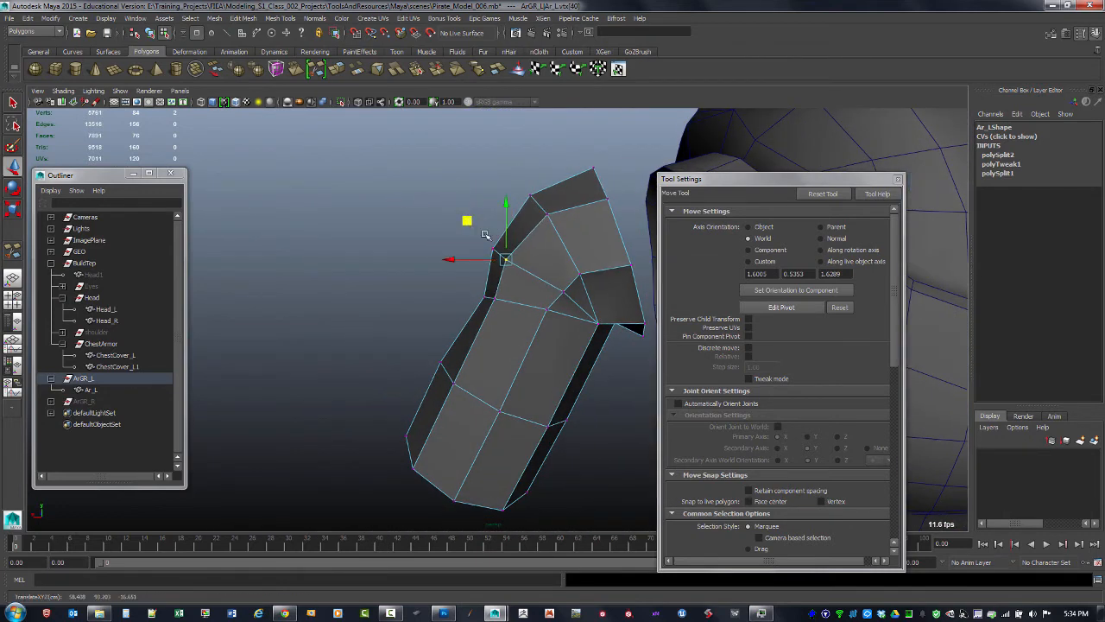
pyautogui.click(563, 290)
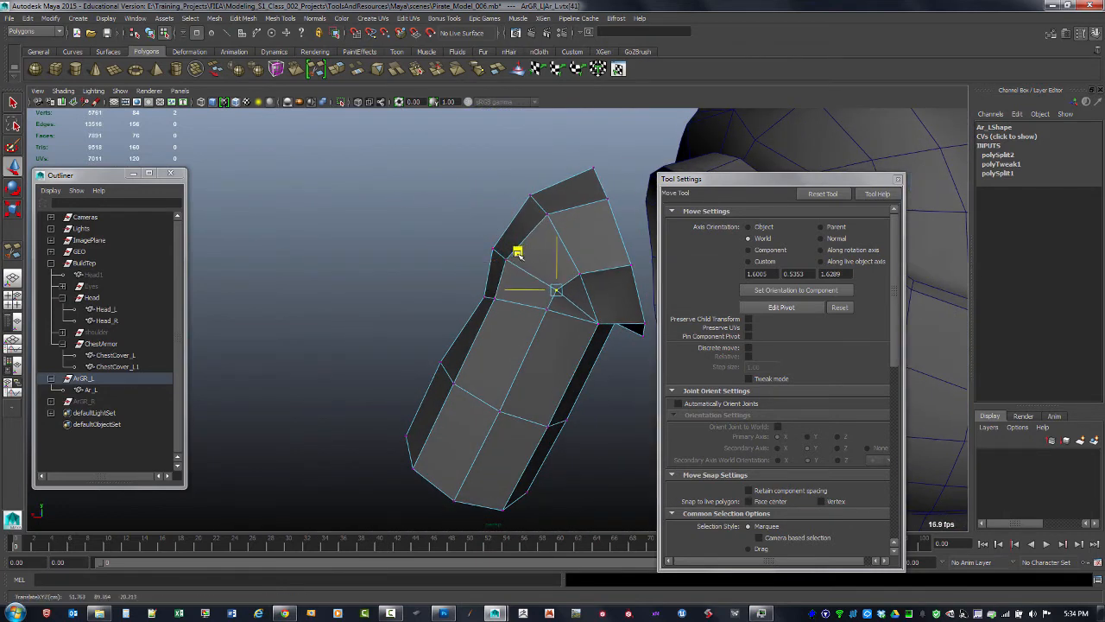
pyautogui.moveTo(517, 252); pyautogui.dragTo(551, 233)
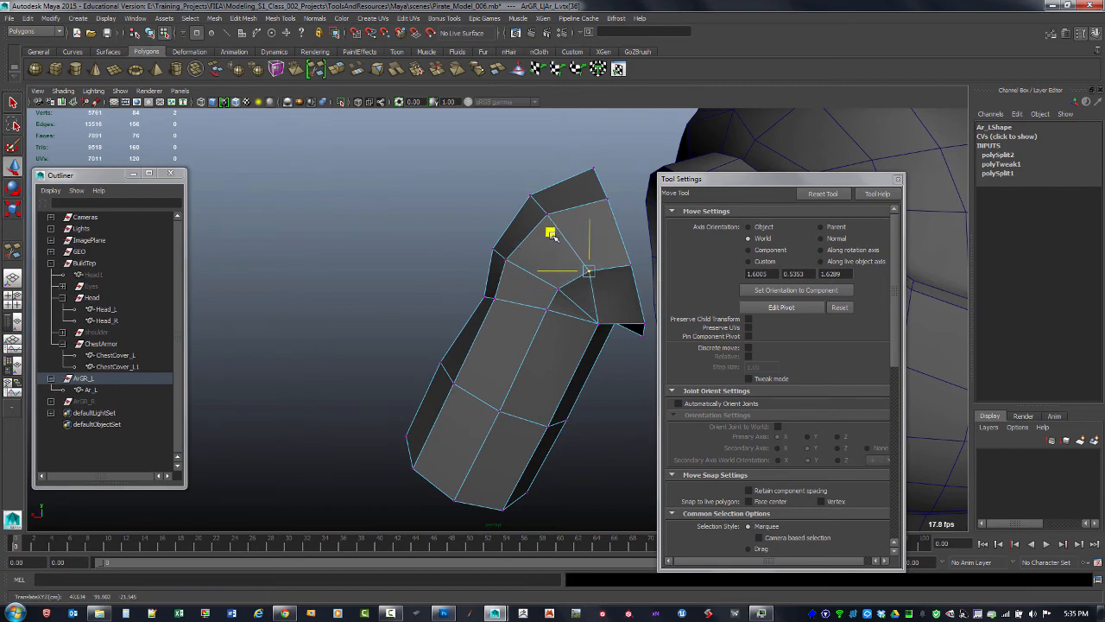
pyautogui.click(553, 214)
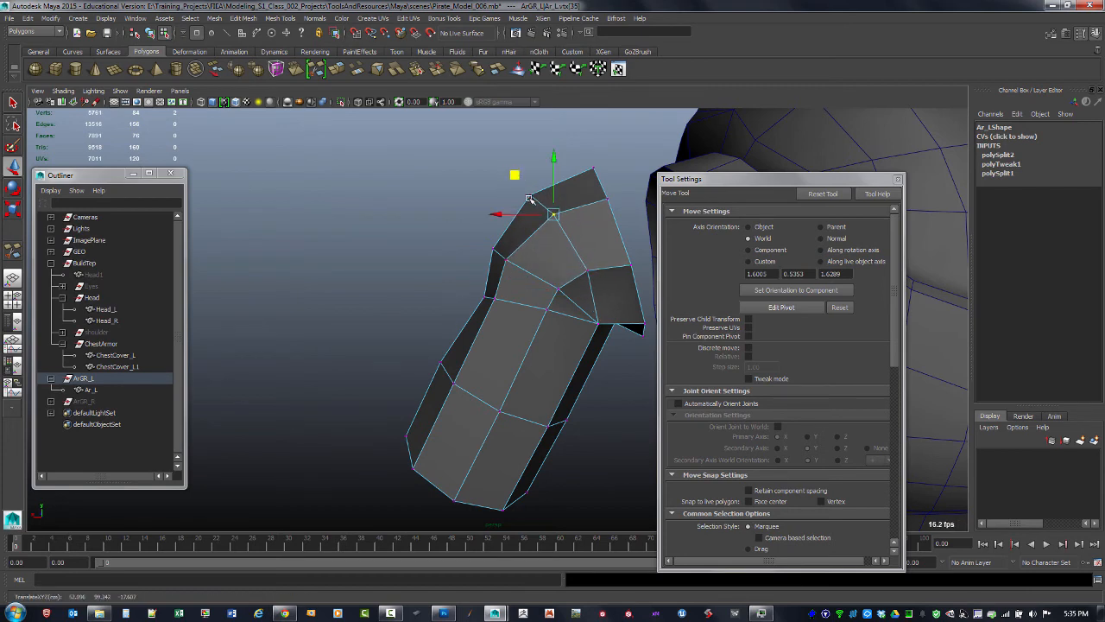
pyautogui.click(530, 197)
pyautogui.keyDown('alt'); pyautogui.moveTo(496, 150); pyautogui.dragTo(443, 289); pyautogui.keyUp('alt')
# Select the ArGR_L group and set its Translate X to 0
pyautogui.press('F8')
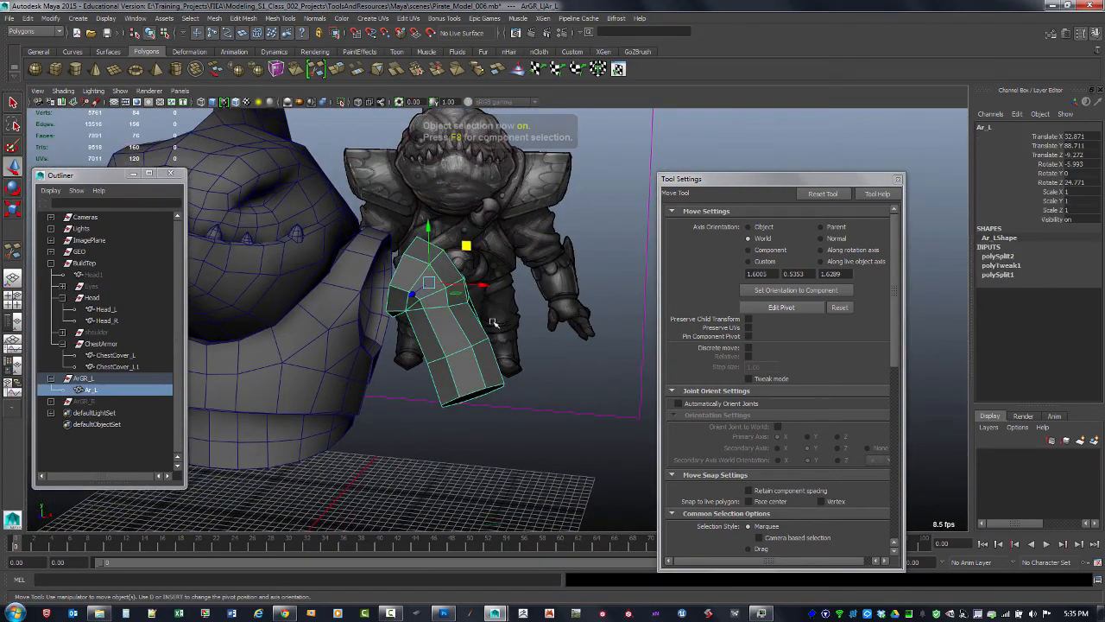
pyautogui.click(83, 378)
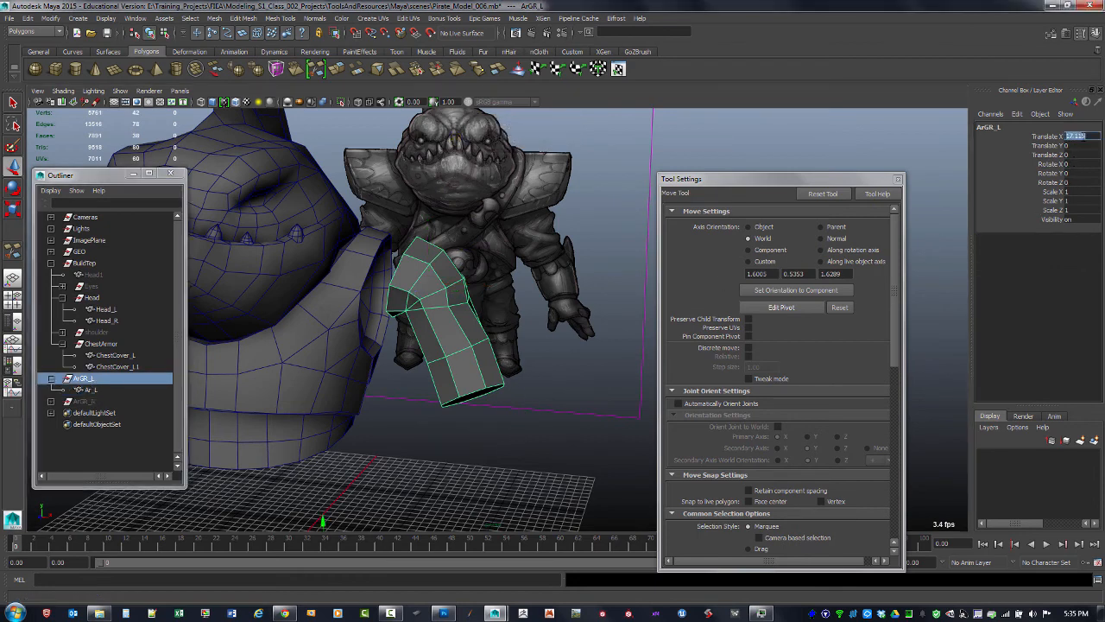
pyautogui.write('0')
pyautogui.press('Return')
pyautogui.click(498, 456)
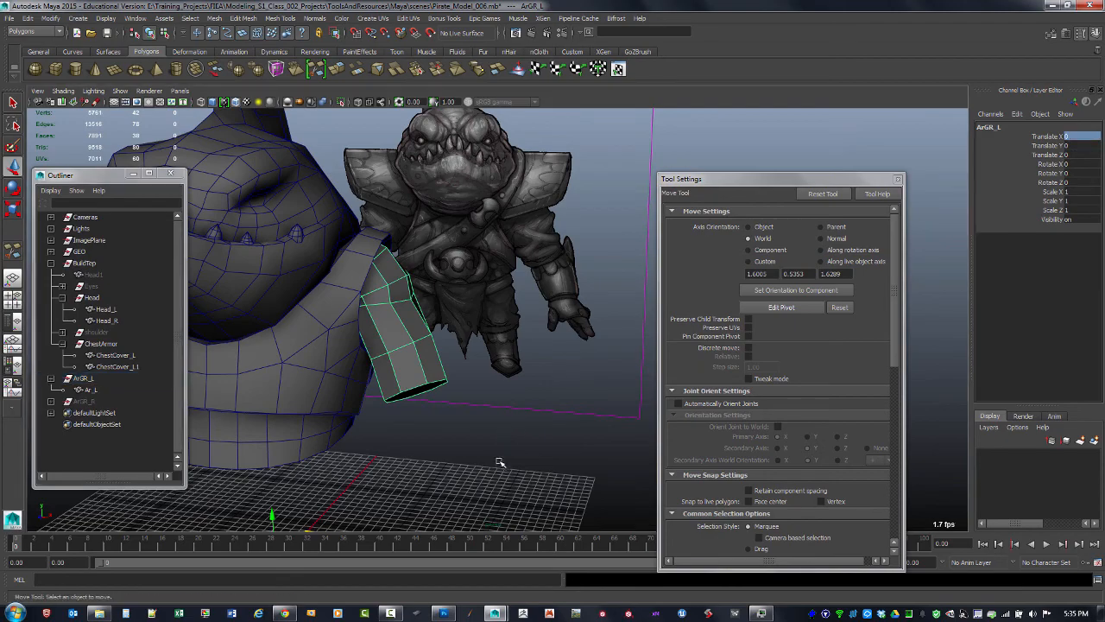
pyautogui.keyDown('alt'); pyautogui.moveTo(498, 459); pyautogui.dragTo(388, 386, button='right'); pyautogui.keyUp('alt')
pyautogui.keyDown('alt'); pyautogui.moveTo(388, 386); pyautogui.dragTo(478, 408); pyautogui.keyUp('alt')
# Select the ArGR_R group and inspect the arm piece against the body from several angles
pyautogui.click(86, 401)
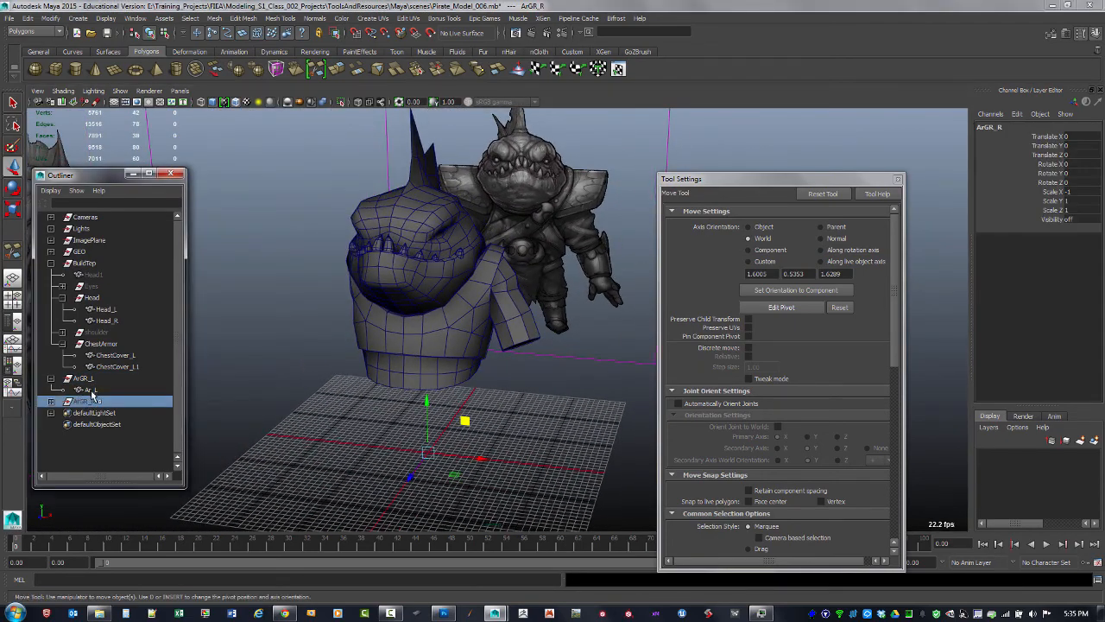
pyautogui.click(394, 412)
pyautogui.keyDown('alt'); pyautogui.moveTo(395, 412); pyautogui.dragTo(425, 366); pyautogui.keyUp('alt')
pyautogui.keyDown('alt'); pyautogui.moveTo(425, 366); pyautogui.dragTo(416, 361, button='right'); pyautogui.keyUp('alt')
pyautogui.keyDown('alt'); pyautogui.moveTo(416, 361); pyautogui.dragTo(484, 380); pyautogui.keyUp('alt')
pyautogui.moveTo(796, 181); pyautogui.dragTo(927, 166)
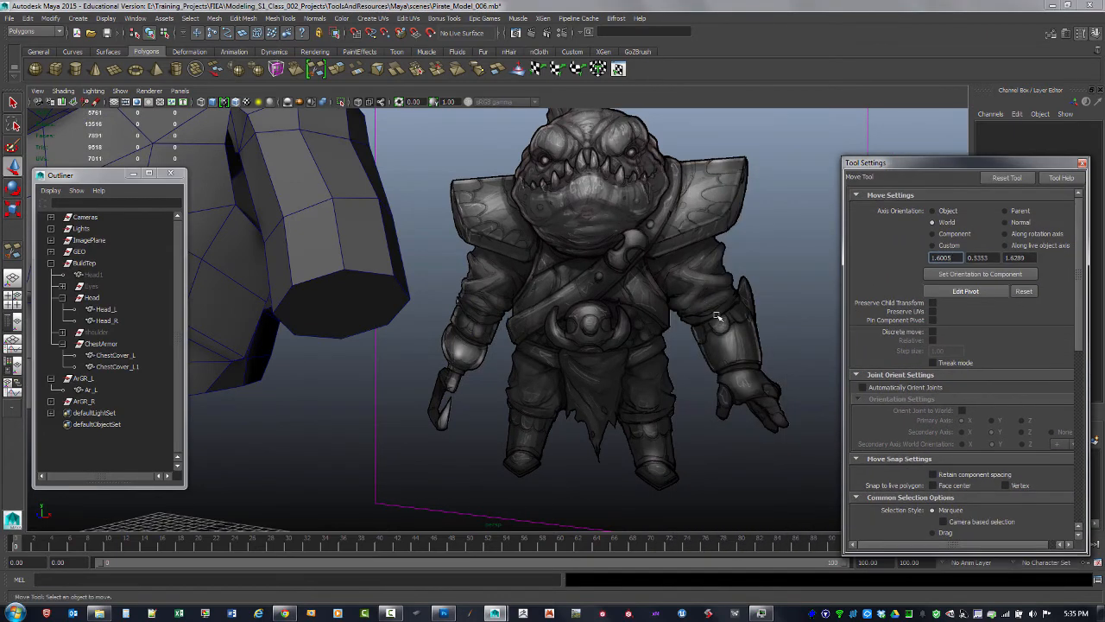
# Extrude the bottom face of the arm piece inward with an offset of 1.5
pyautogui.keyDown('alt'); pyautogui.moveTo(354, 335); pyautogui.dragTo(361, 315, button='right'); pyautogui.keyUp('alt')
pyautogui.press('F11')
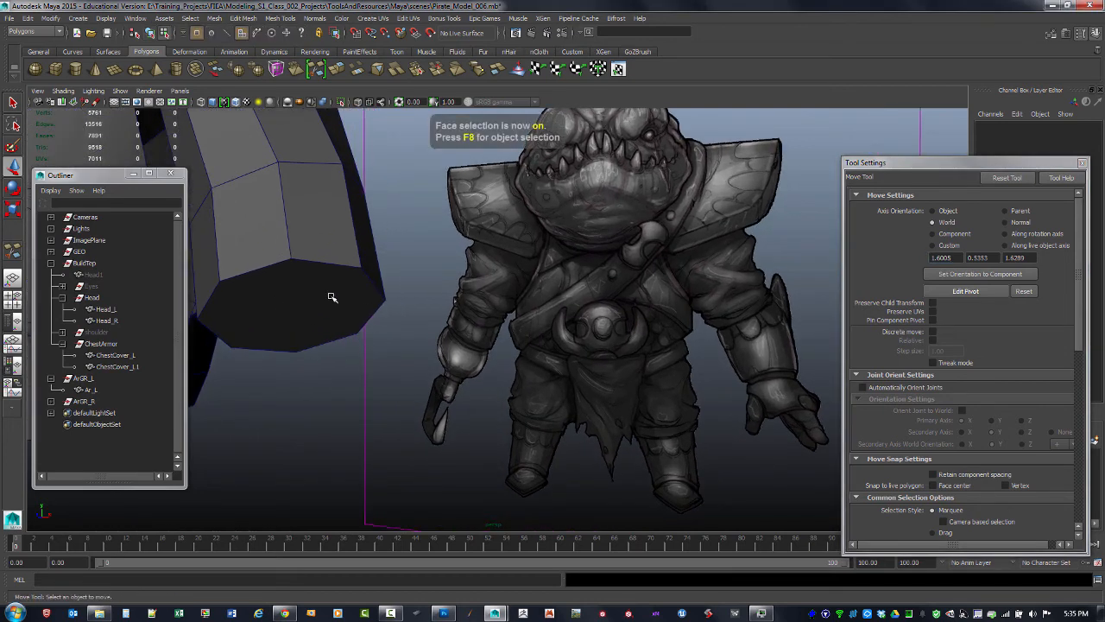
pyautogui.click(333, 311)
pyautogui.keyDown('shift'); pyautogui.moveTo(343, 312); pyautogui.dragTo(310, 326, button='right'); pyautogui.keyUp('shift')
pyautogui.moveTo(382, 321)
pyautogui.mouseDown()
pyautogui.moveTo(423, 321)
pyautogui.moveTo(386, 322)
pyautogui.mouseUp()
pyautogui.moveTo(301, 339); pyautogui.dragTo(301, 347)
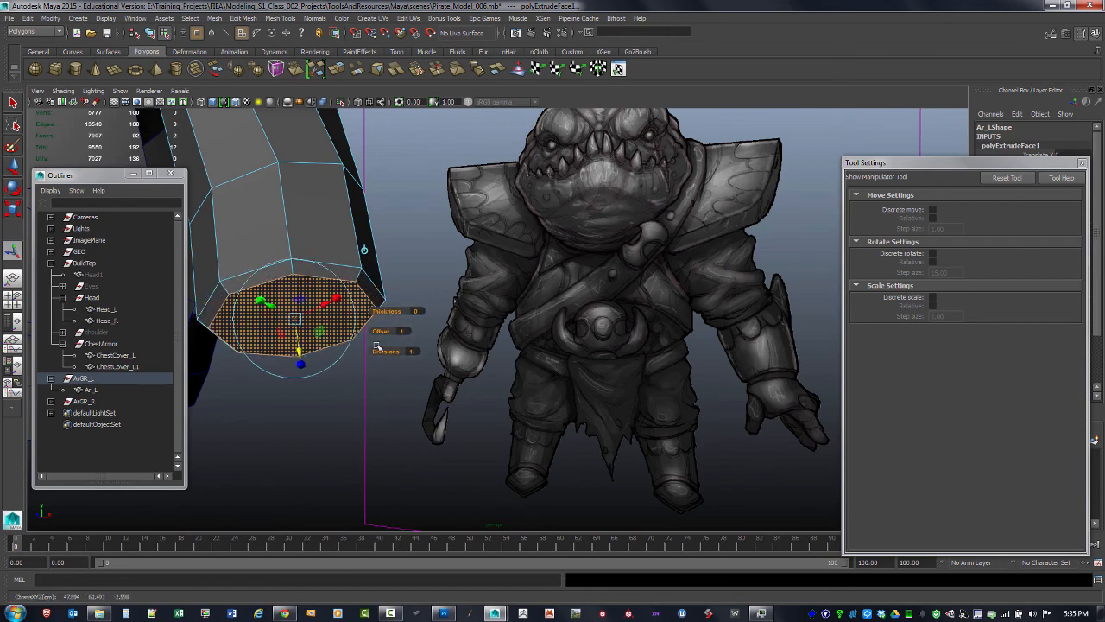
pyautogui.moveTo(381, 331); pyautogui.dragTo(375, 332)
pyautogui.keyDown('alt'); pyautogui.moveTo(375, 331); pyautogui.dragTo(403, 357); pyautogui.keyUp('alt')
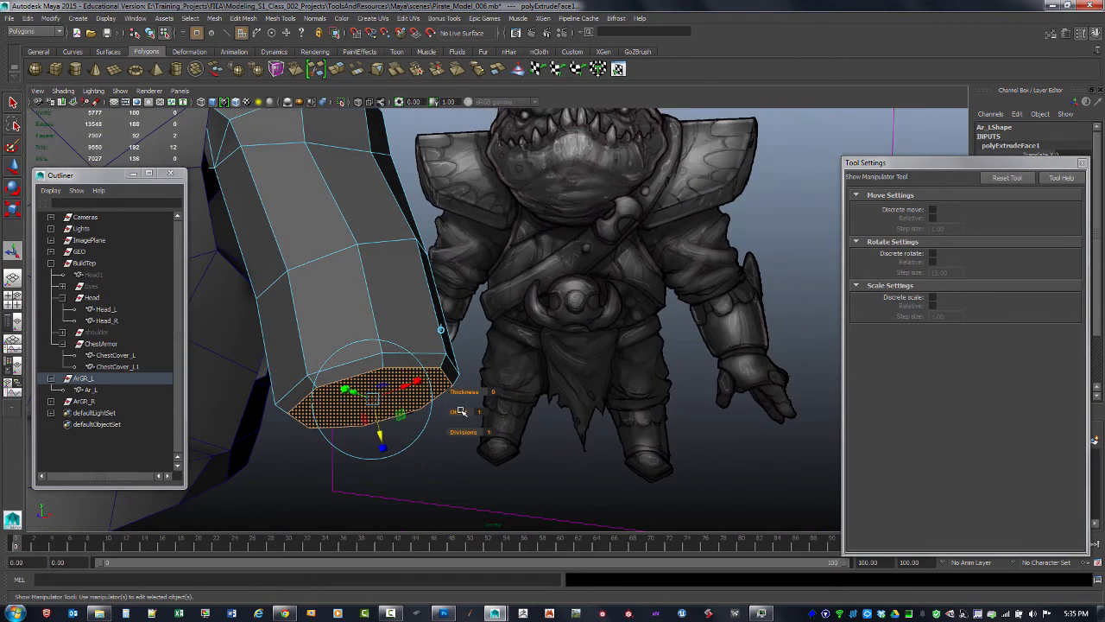
pyautogui.moveTo(460, 410); pyautogui.dragTo(466, 411)
pyautogui.moveTo(377, 423); pyautogui.dragTo(380, 434)
pyautogui.keyDown('alt'); pyautogui.moveTo(386, 362); pyautogui.dragTo(330, 302, button='right'); pyautogui.keyUp('alt')
pyautogui.keyDown('alt'); pyautogui.moveTo(331, 301); pyautogui.dragTo(490, 449); pyautogui.keyUp('alt')
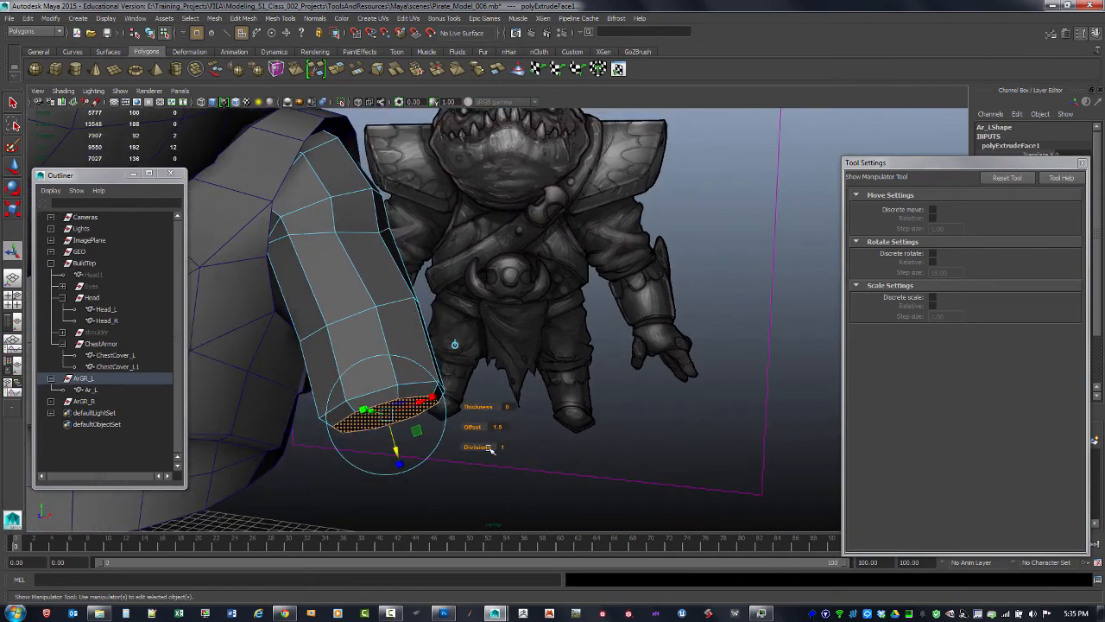
pyautogui.click(496, 471)
# Orbit around the model to inspect the extruded arm piece from front and back
pyautogui.keyDown('alt'); pyautogui.moveTo(535, 394); pyautogui.dragTo(449, 356, button='right'); pyautogui.keyUp('alt')
pyautogui.keyDown('alt'); pyautogui.moveTo(449, 355); pyautogui.dragTo(415, 350); pyautogui.keyUp('alt')
pyautogui.keyDown('alt'); pyautogui.moveTo(622, 318); pyautogui.dragTo(481, 284); pyautogui.keyUp('alt')
pyautogui.keyDown('alt'); pyautogui.moveTo(380, 294); pyautogui.dragTo(474, 286, button='middle'); pyautogui.keyUp('alt')
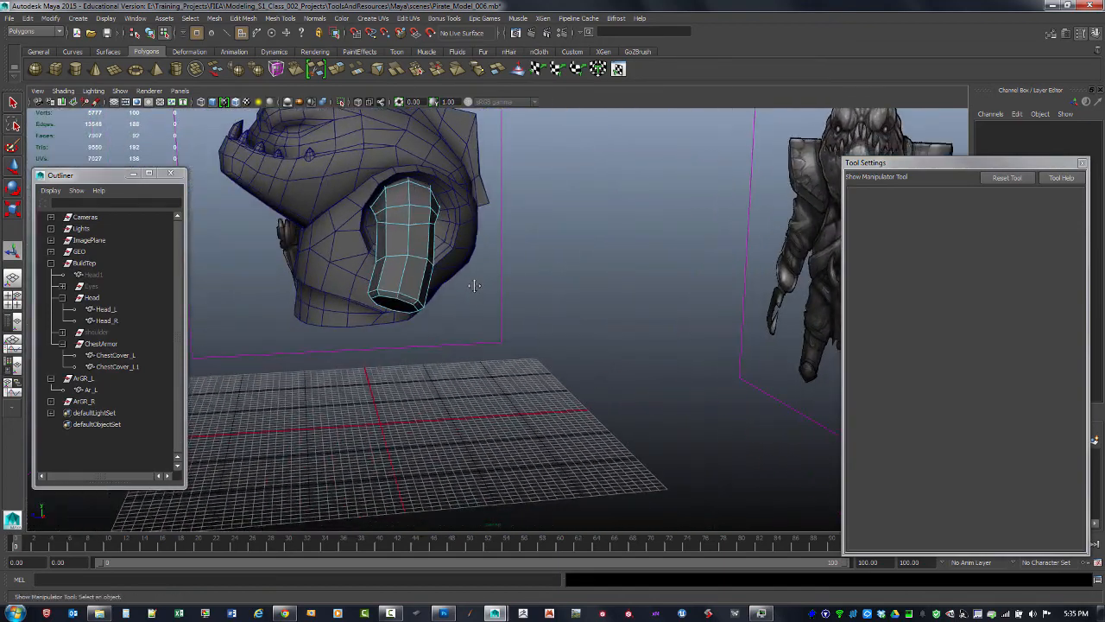
pyautogui.keyDown('alt'); pyautogui.moveTo(474, 286); pyautogui.dragTo(527, 320, button='right'); pyautogui.keyUp('alt')
pyautogui.keyDown('alt'); pyautogui.moveTo(528, 321); pyautogui.dragTo(543, 301); pyautogui.keyUp('alt')
pyautogui.keyDown('alt'); pyautogui.moveTo(587, 290); pyautogui.dragTo(513, 312, button='middle'); pyautogui.keyUp('alt')
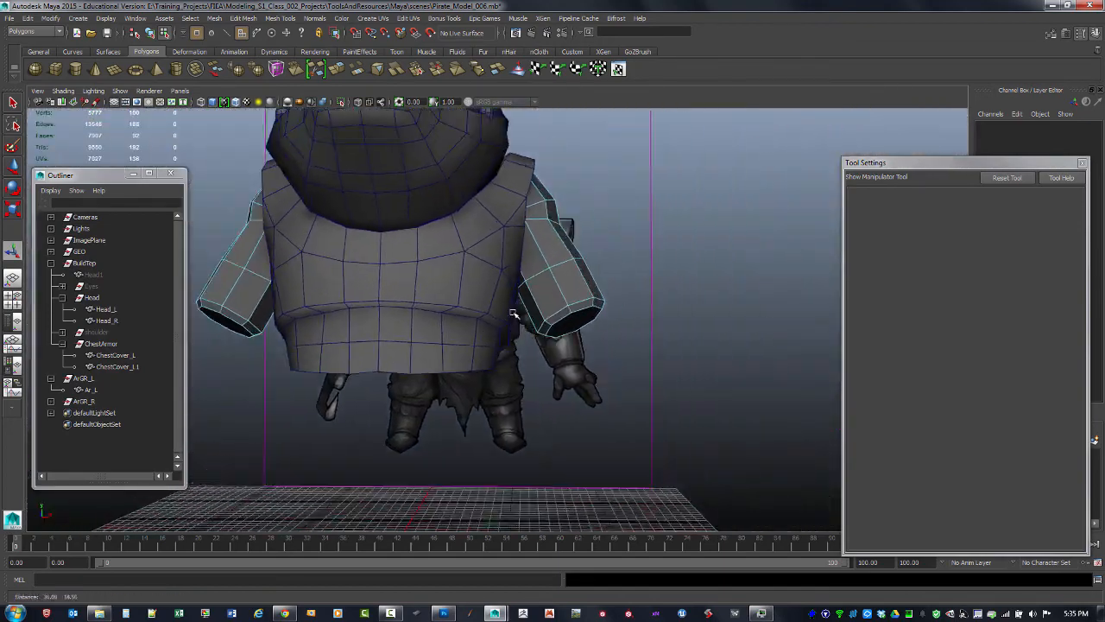
pyautogui.keyDown('alt'); pyautogui.moveTo(513, 313); pyautogui.dragTo(565, 291); pyautogui.keyUp('alt')
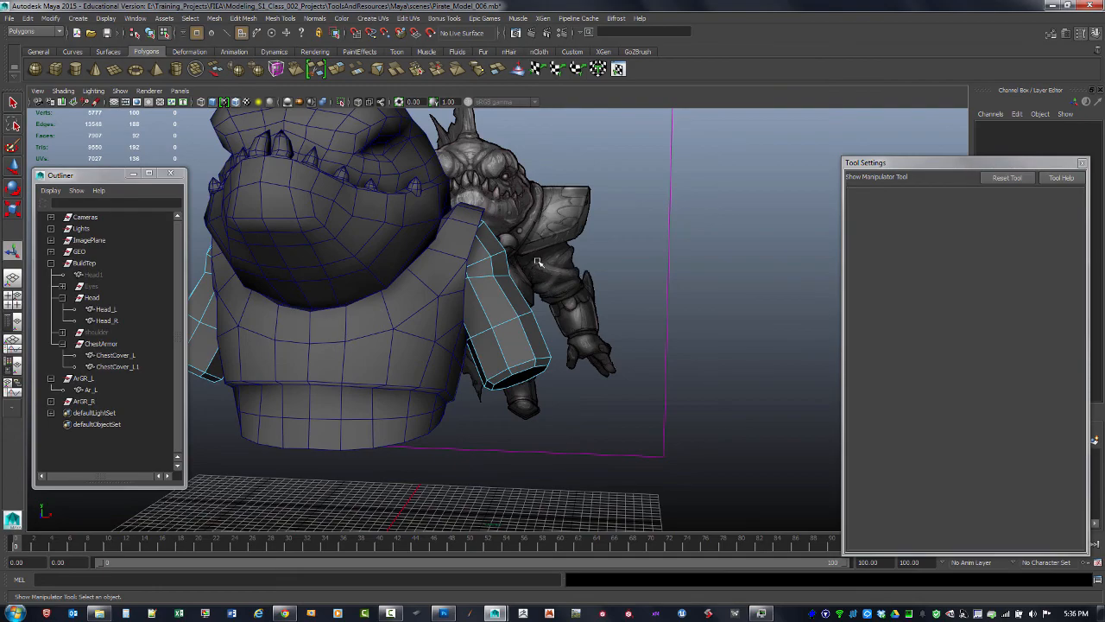
pyautogui.keyDown('alt'); pyautogui.moveTo(596, 305); pyautogui.dragTo(544, 298, button='right'); pyautogui.keyUp('alt')
pyautogui.keyDown('alt'); pyautogui.moveTo(544, 298); pyautogui.dragTo(441, 307); pyautogui.keyUp('alt')
pyautogui.keyDown('alt'); pyautogui.moveTo(441, 307); pyautogui.dragTo(508, 326, button='right'); pyautogui.keyUp('alt')
pyautogui.keyDown('alt'); pyautogui.moveTo(508, 327); pyautogui.dragTo(595, 321, button='middle'); pyautogui.keyUp('alt')
pyautogui.keyDown('alt'); pyautogui.moveTo(439, 304); pyautogui.dragTo(483, 319, button='right'); pyautogui.keyUp('alt')
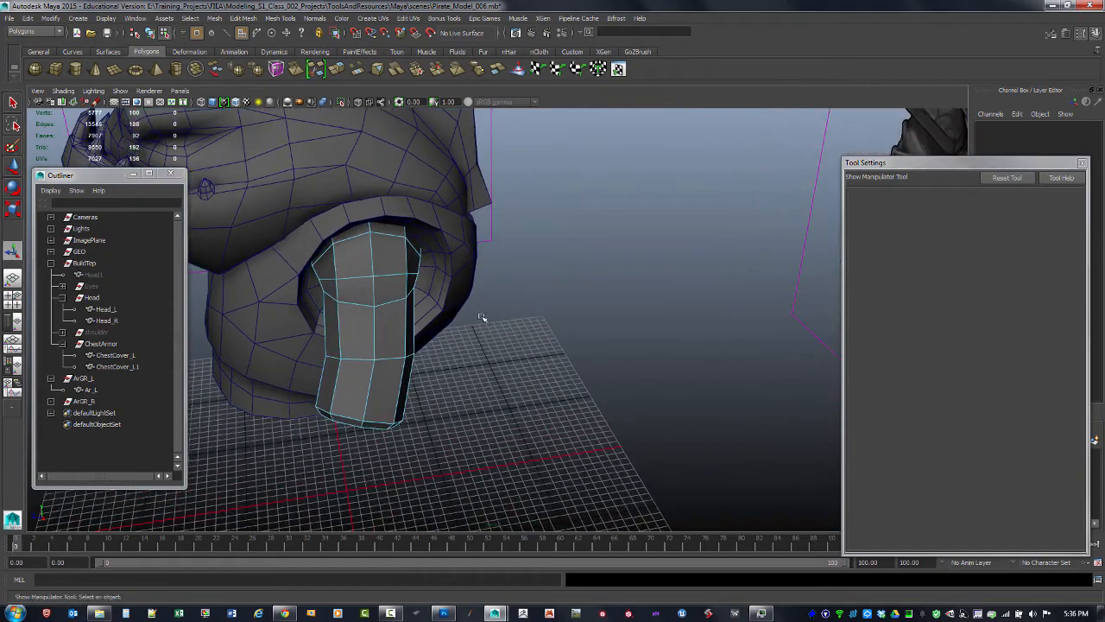
pyautogui.keyDown('alt'); pyautogui.moveTo(484, 319); pyautogui.dragTo(476, 323); pyautogui.keyUp('alt')
pyautogui.keyDown('alt'); pyautogui.moveTo(476, 323); pyautogui.dragTo(492, 352, button='right'); pyautogui.keyUp('alt')
pyautogui.keyDown('alt'); pyautogui.moveTo(492, 351); pyautogui.dragTo(487, 329); pyautogui.keyUp('alt')
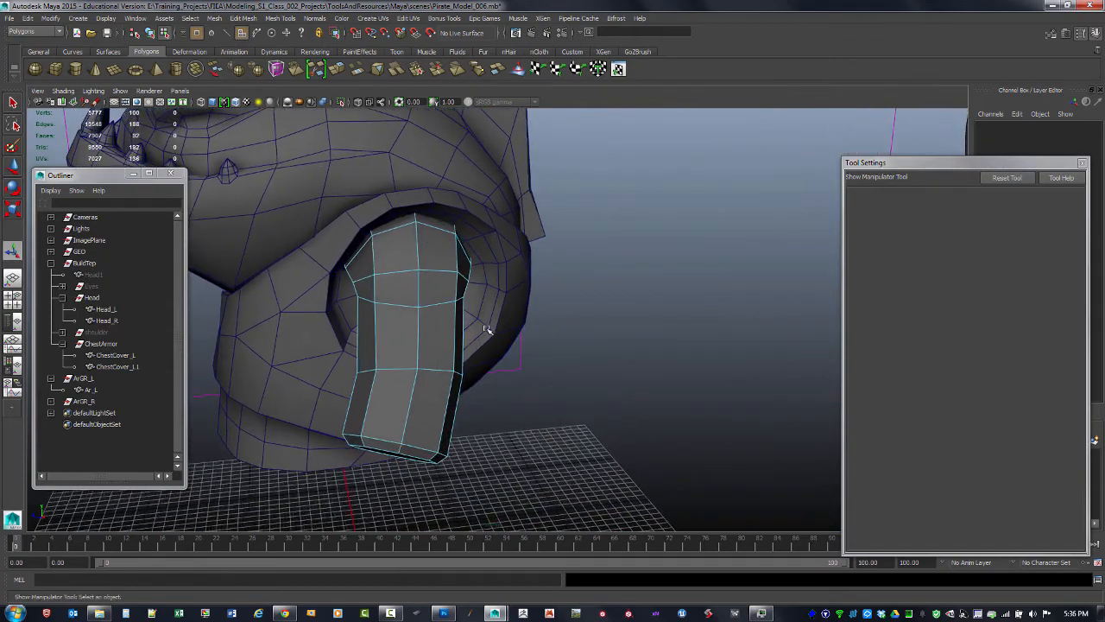
pyautogui.keyDown('alt'); pyautogui.moveTo(434, 370); pyautogui.dragTo(437, 375); pyautogui.keyUp('alt')
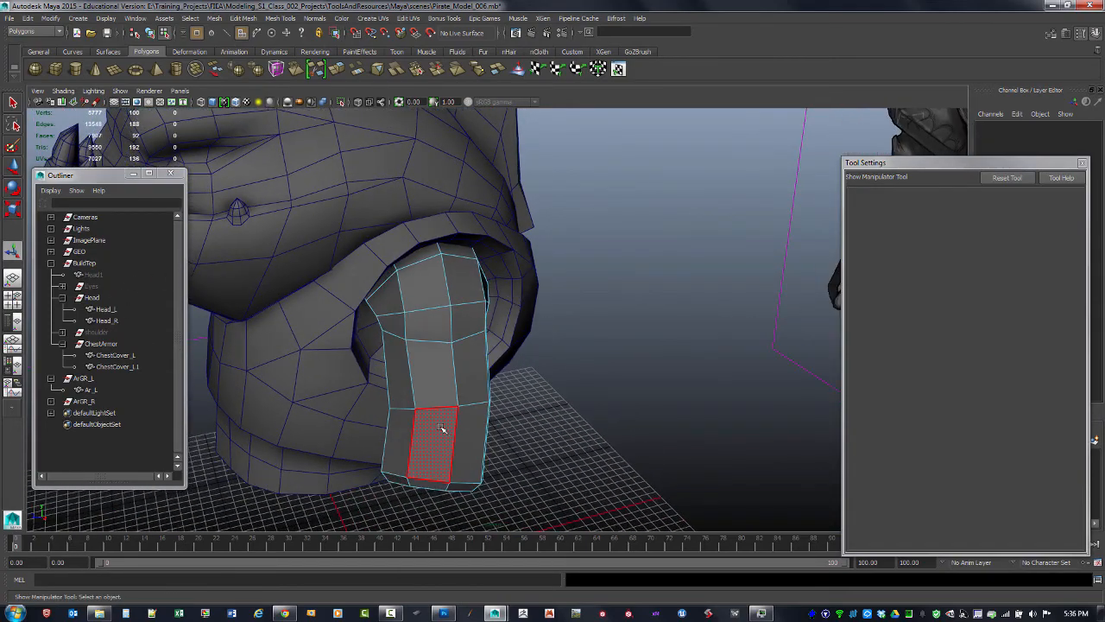
# Select the ArGR_R group and hide it
pyautogui.press('F8')
pyautogui.keyDown('alt'); pyautogui.moveTo(493, 399); pyautogui.dragTo(416, 400); pyautogui.keyUp('alt')
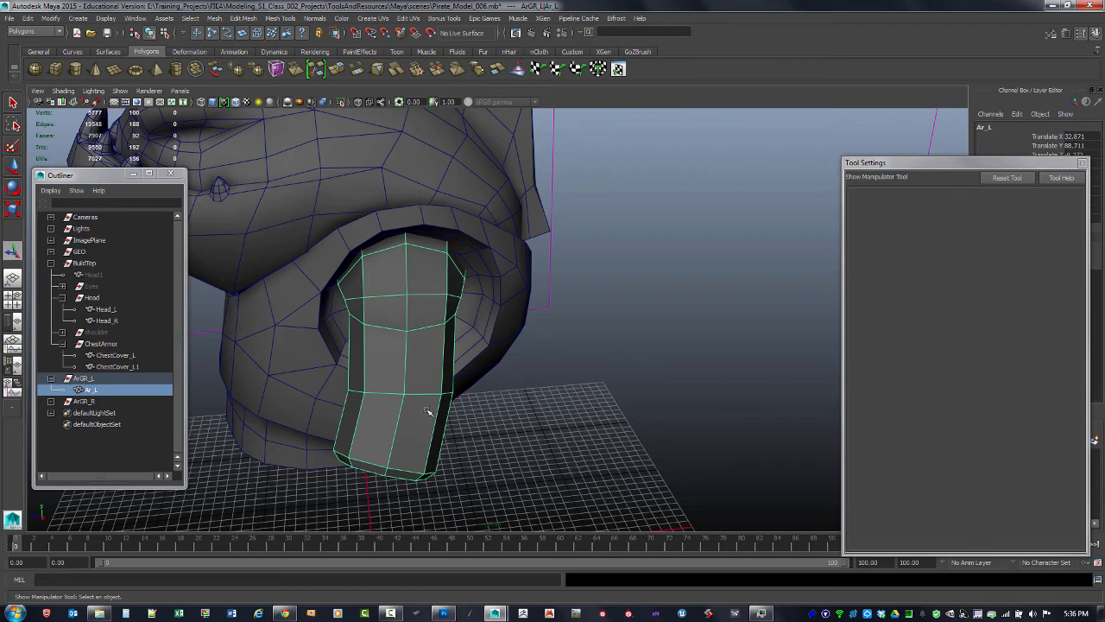
pyautogui.click(473, 427)
pyautogui.click(384, 415)
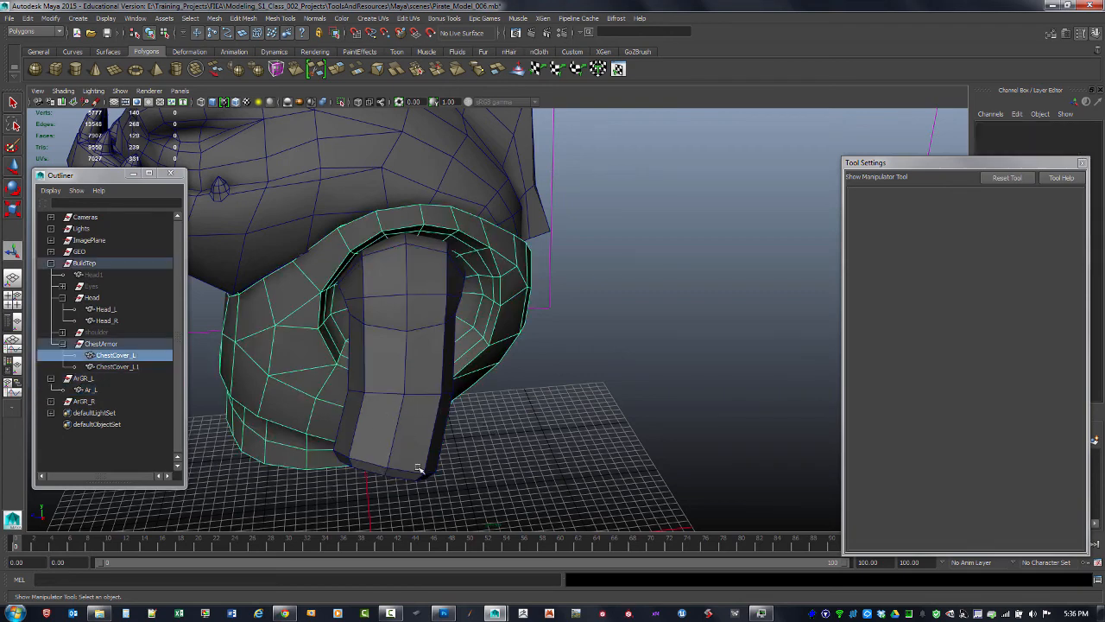
pyautogui.click(423, 481)
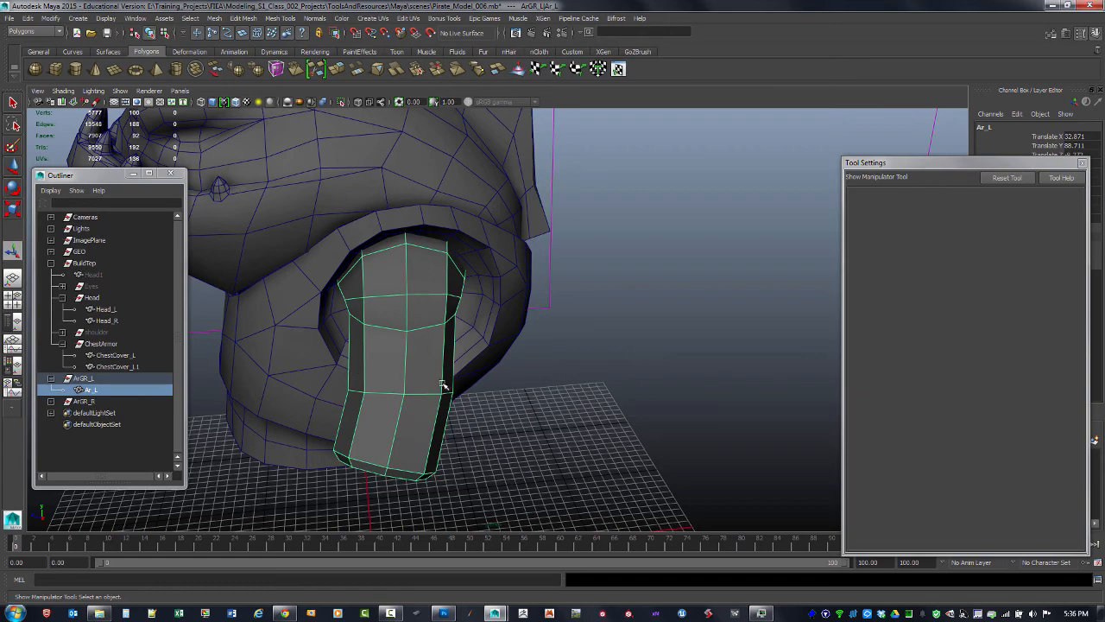
pyautogui.keyDown('alt'); pyautogui.moveTo(359, 395); pyautogui.dragTo(414, 375); pyautogui.keyUp('alt')
pyautogui.keyDown('alt'); pyautogui.moveTo(414, 376); pyautogui.dragTo(328, 331, button='right'); pyautogui.keyUp('alt')
pyautogui.keyDown('alt'); pyautogui.moveTo(328, 331); pyautogui.dragTo(239, 353); pyautogui.keyUp('alt')
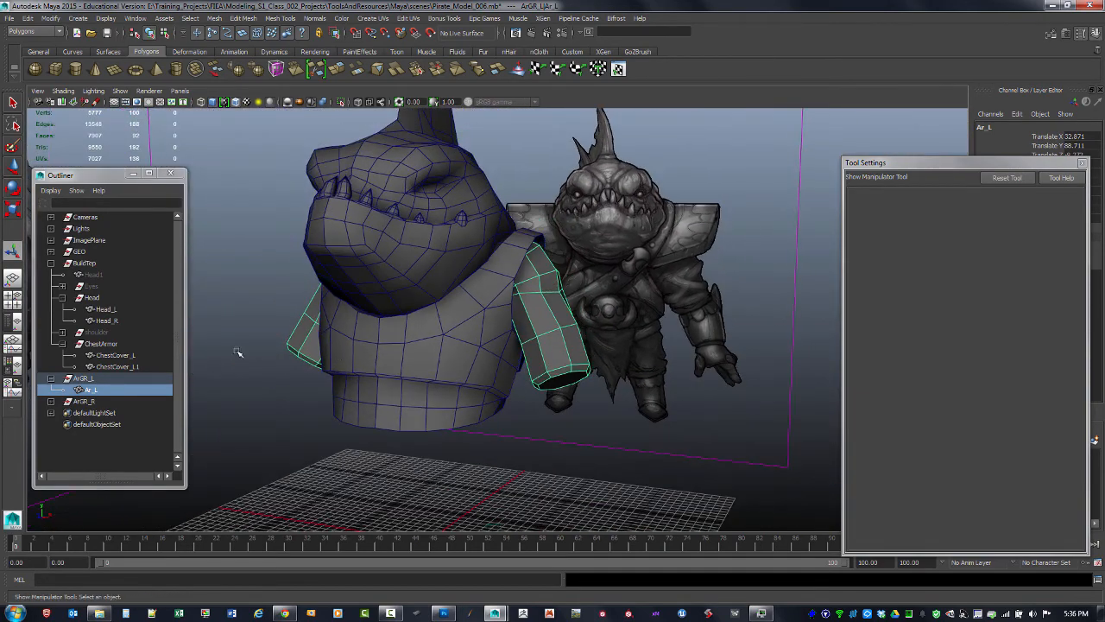
pyautogui.click(93, 402)
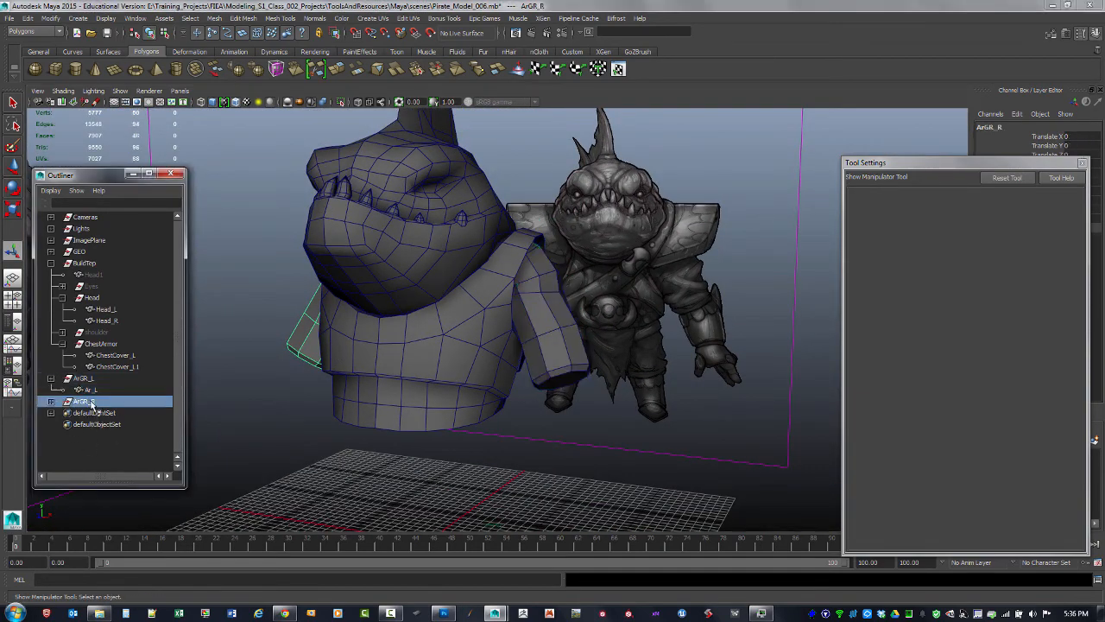
pyautogui.hotkey('ctrl', 'h')
pyautogui.keyDown('alt'); pyautogui.moveTo(553, 457); pyautogui.dragTo(473, 418); pyautogui.keyUp('alt')
pyautogui.click(455, 396)
pyautogui.keyDown('alt'); pyautogui.moveTo(473, 418); pyautogui.dragTo(524, 374, button='right'); pyautogui.keyUp('alt')
pyautogui.keyDown('alt'); pyautogui.moveTo(523, 374); pyautogui.dragTo(510, 395); pyautogui.keyUp('alt')
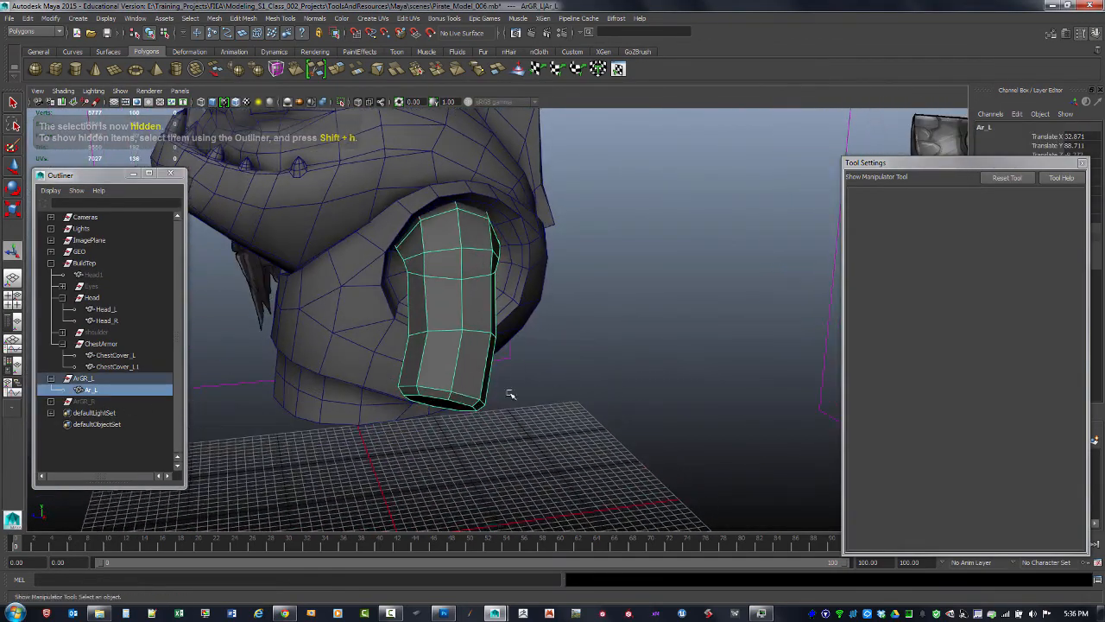
# Slice a cut across the lower part of the arm piece with Multi-Cut in wireframe view
pyautogui.keyDown('shift'); pyautogui.moveTo(451, 373); pyautogui.dragTo(409, 363, button='right'); pyautogui.keyUp('shift')
pyautogui.keyDown('alt'); pyautogui.moveTo(421, 372); pyautogui.dragTo(495, 388); pyautogui.keyUp('alt')
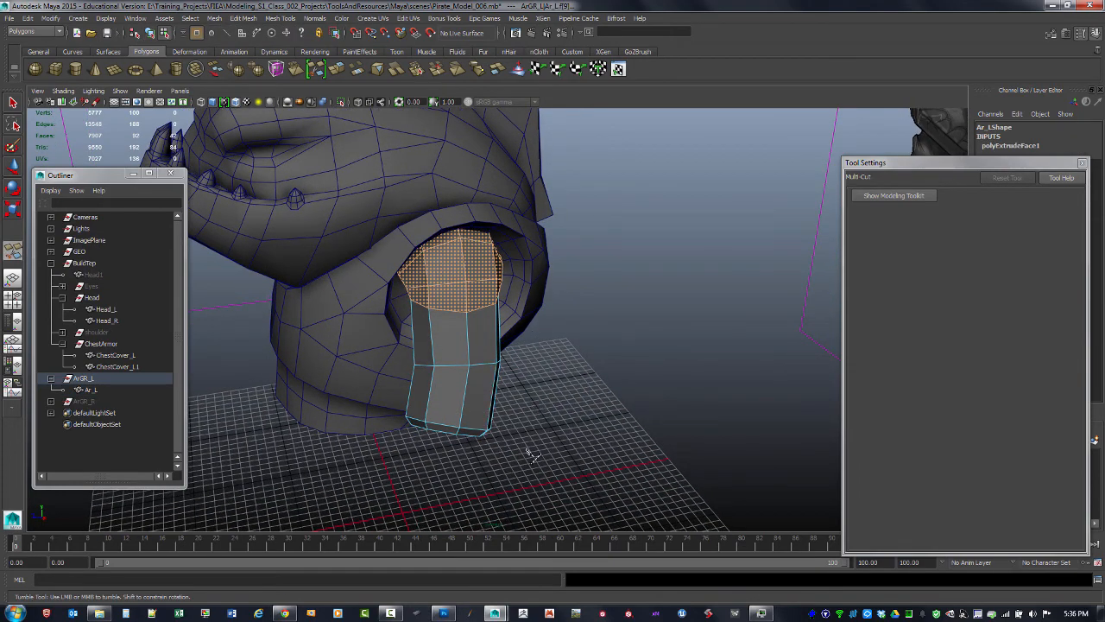
pyautogui.moveTo(573, 441)
pyautogui.keyDown('alt'); pyautogui.mouseDown()
pyautogui.moveTo(500, 440)
pyautogui.moveTo(563, 430)
pyautogui.mouseUp(); pyautogui.keyUp('alt')
pyautogui.press('4')
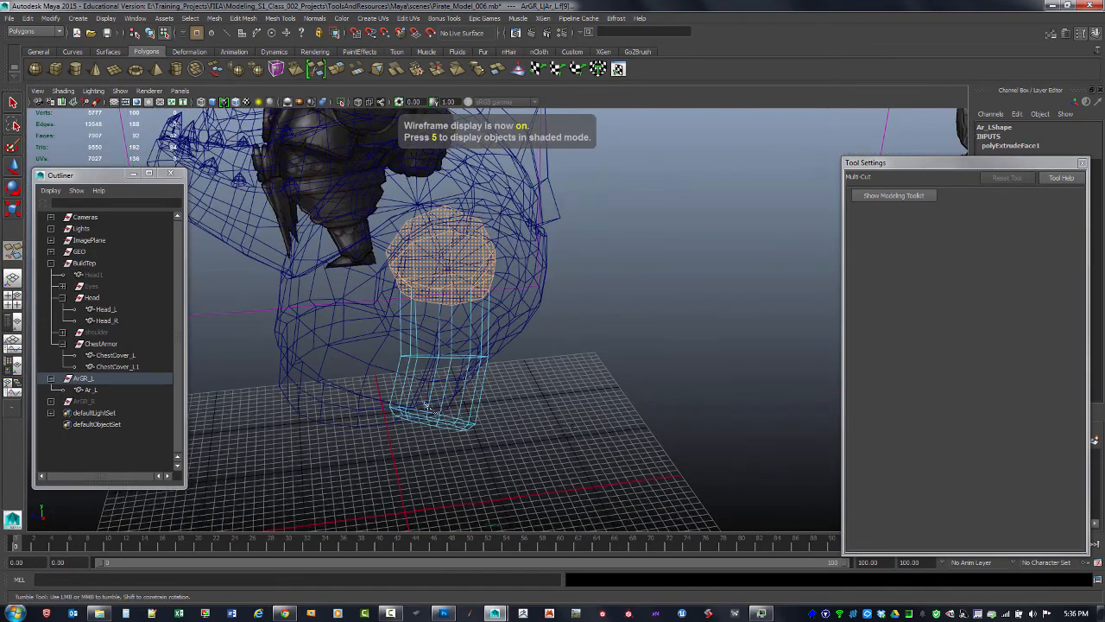
pyautogui.click(275, 367)
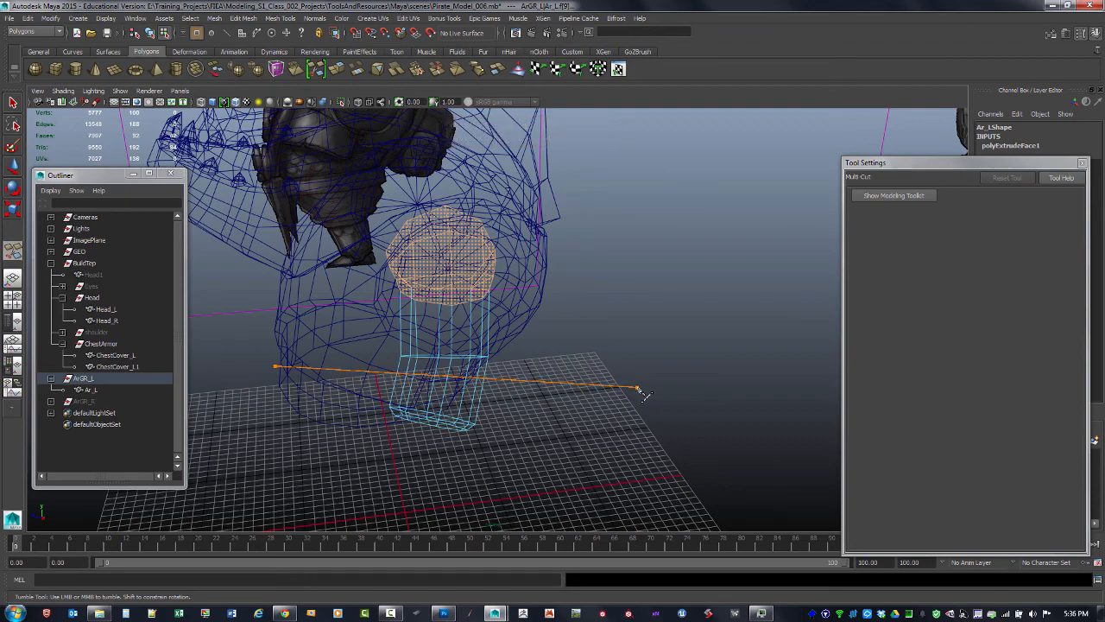
pyautogui.click(637, 393)
pyautogui.keyDown('alt'); pyautogui.moveTo(514, 396); pyautogui.dragTo(544, 404); pyautogui.keyUp('alt')
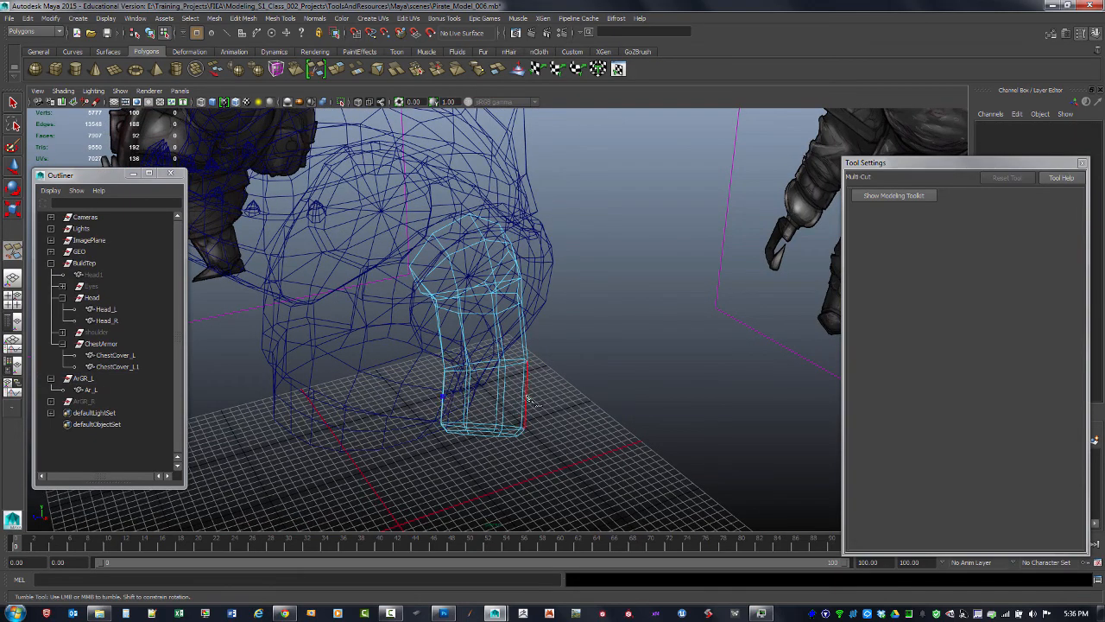
pyautogui.click(525, 391)
pyautogui.keyDown('alt'); pyautogui.moveTo(561, 404); pyautogui.dragTo(530, 404); pyautogui.keyUp('alt')
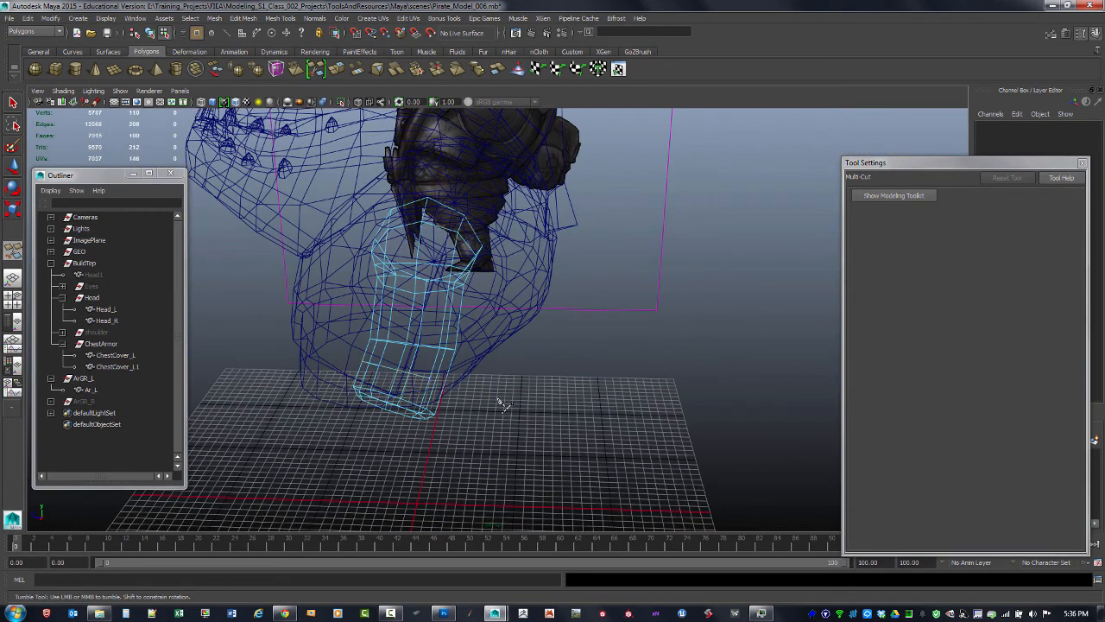
# Slice additional cuts across the lower part of the arm piece with Multi-Cut in shaded view
pyautogui.press('5')
pyautogui.moveTo(464, 366)
pyautogui.keyDown('alt'); pyautogui.mouseDown()
pyautogui.moveTo(361, 389)
pyautogui.moveTo(389, 388)
pyautogui.moveTo(331, 374)
pyautogui.moveTo(349, 369)
pyautogui.mouseUp(); pyautogui.keyUp('alt')
pyautogui.click(370, 357)
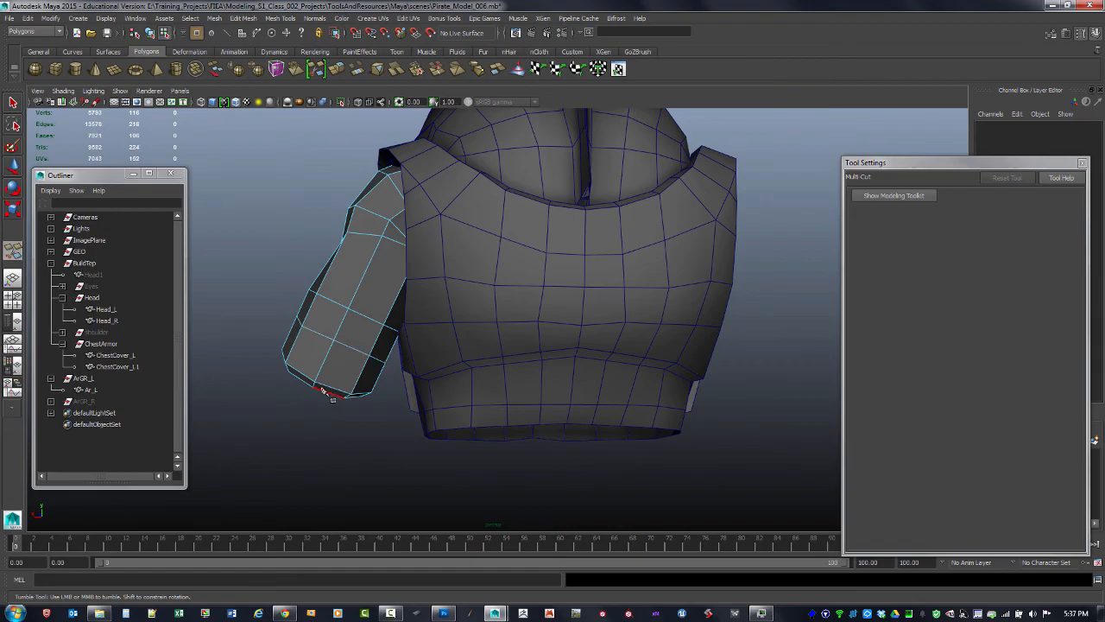
pyautogui.keyDown('alt'); pyautogui.moveTo(332, 397); pyautogui.dragTo(661, 321); pyautogui.keyUp('alt')
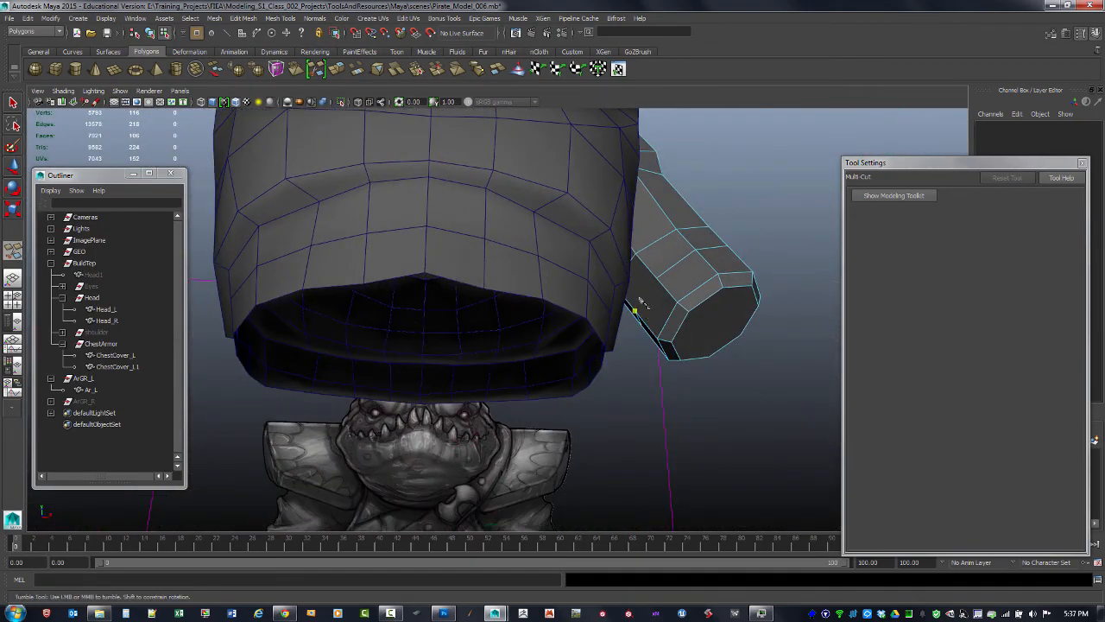
pyautogui.click(657, 278)
pyautogui.rightClick(666, 310)
pyautogui.keyDown('alt'); pyautogui.moveTo(704, 300); pyautogui.dragTo(662, 344); pyautogui.keyUp('alt')
pyautogui.keyDown('alt'); pyautogui.moveTo(662, 345); pyautogui.dragTo(635, 325, button='right'); pyautogui.keyUp('alt')
pyautogui.keyDown('alt'); pyautogui.moveTo(639, 328); pyautogui.dragTo(617, 343); pyautogui.keyUp('alt')
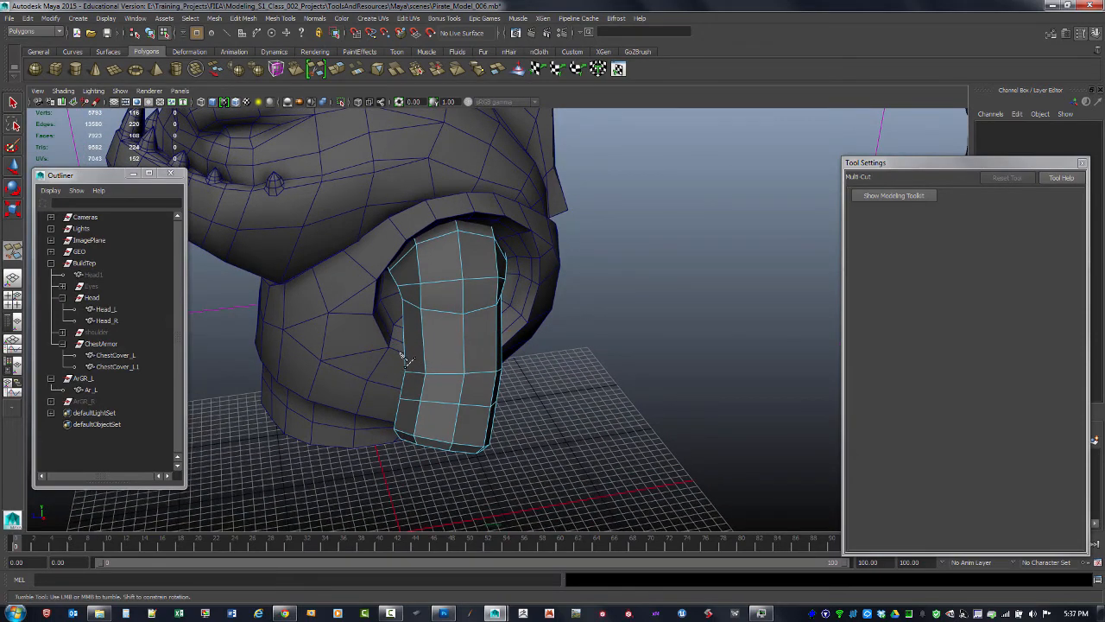
pyautogui.keyDown('alt'); pyautogui.moveTo(438, 370); pyautogui.dragTo(451, 380); pyautogui.keyUp('alt')
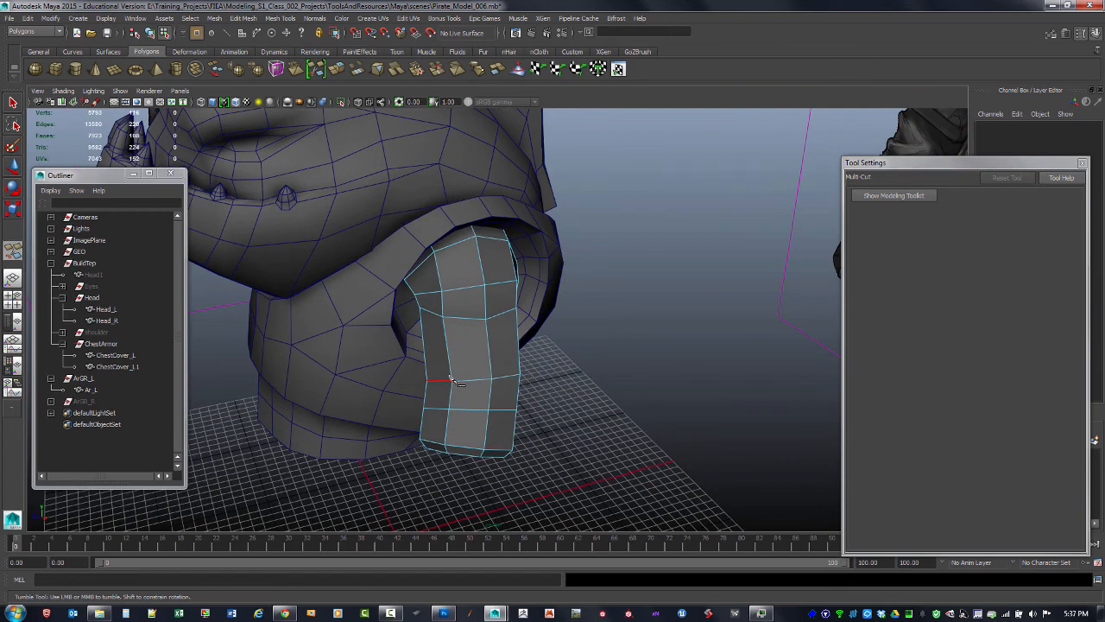
# Reselect the arm piece and cut a new edge loop around the middle of it with Multi-Cut
pyautogui.press('F8')
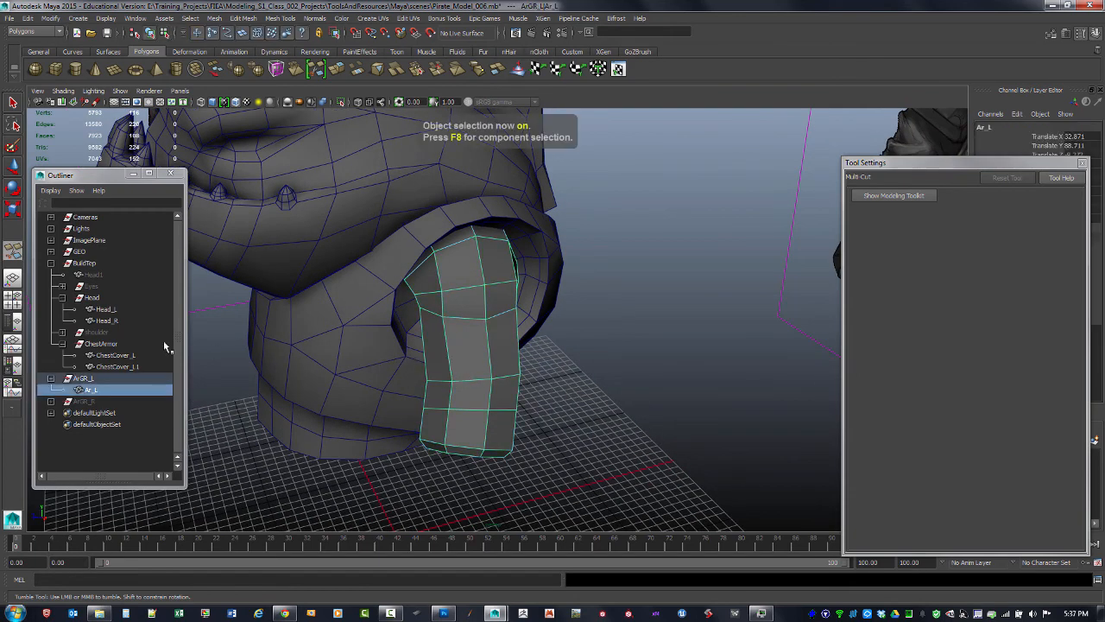
pyautogui.moveTo(459, 339); pyautogui.dragTo(406, 337, button='right')
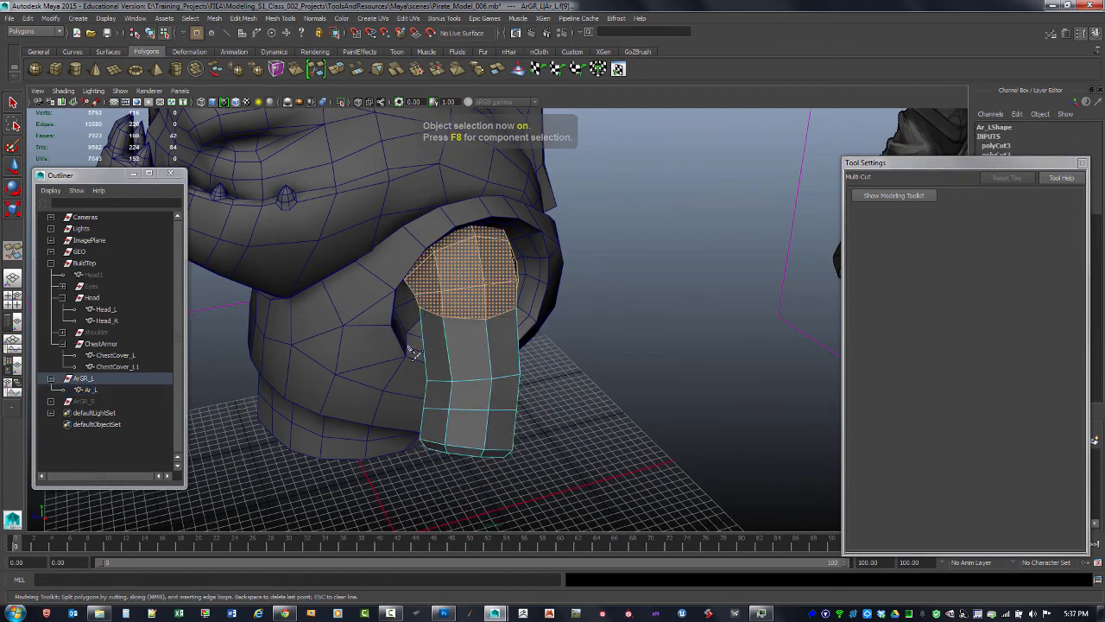
pyautogui.click(388, 360)
pyautogui.moveTo(631, 345); pyautogui.dragTo(633, 345, button='middle')
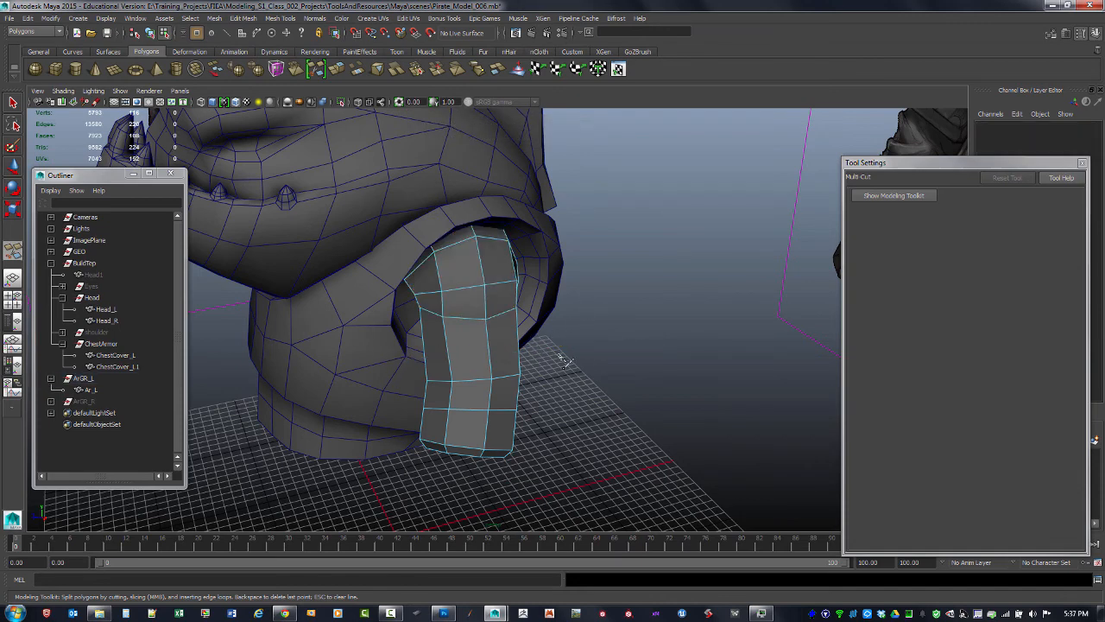
pyautogui.keyDown('alt'); pyautogui.moveTo(563, 361); pyautogui.dragTo(570, 357); pyautogui.keyUp('alt')
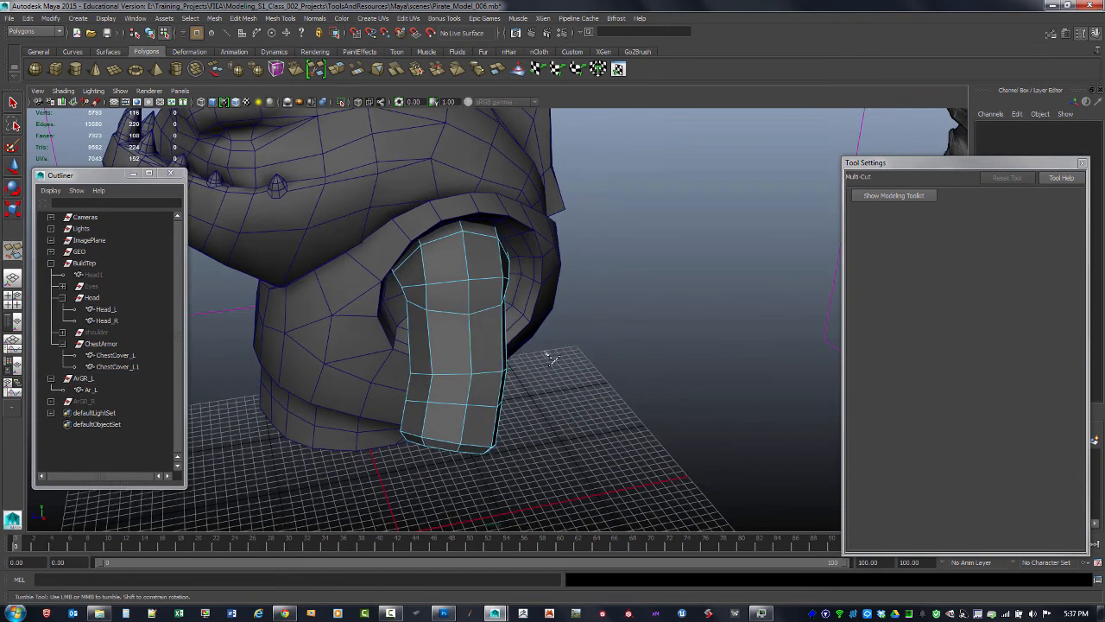
pyautogui.moveTo(385, 342)
pyautogui.mouseDown()
pyautogui.moveTo(590, 352)
pyautogui.moveTo(624, 342)
pyautogui.mouseUp()
pyautogui.moveTo(471, 349); pyautogui.dragTo(475, 377, button='right')
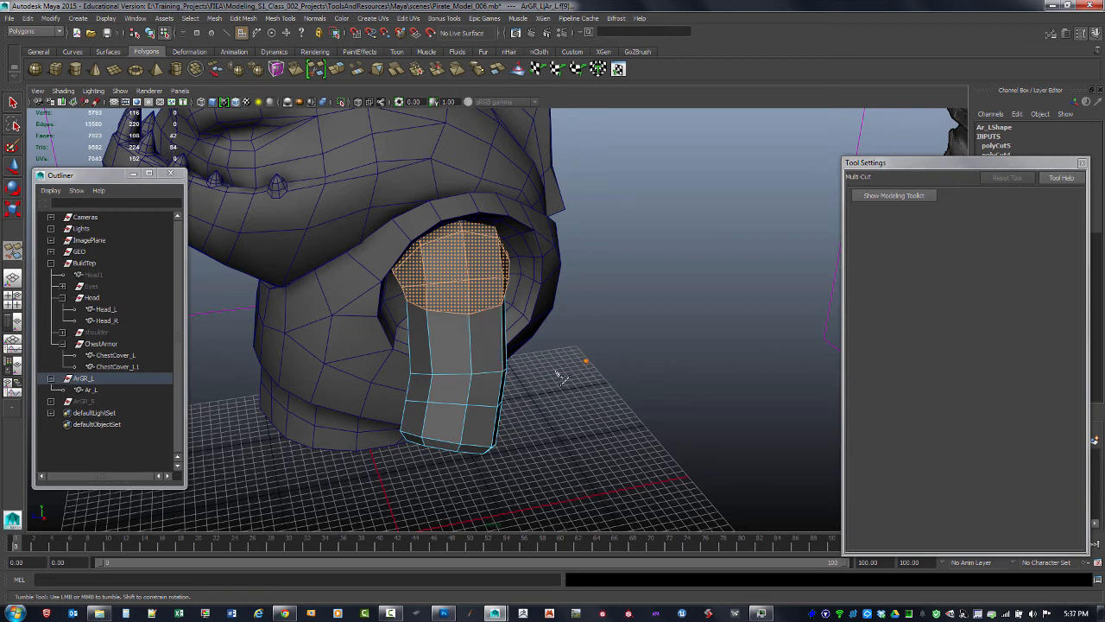
pyautogui.press('q')
pyautogui.click(596, 407)
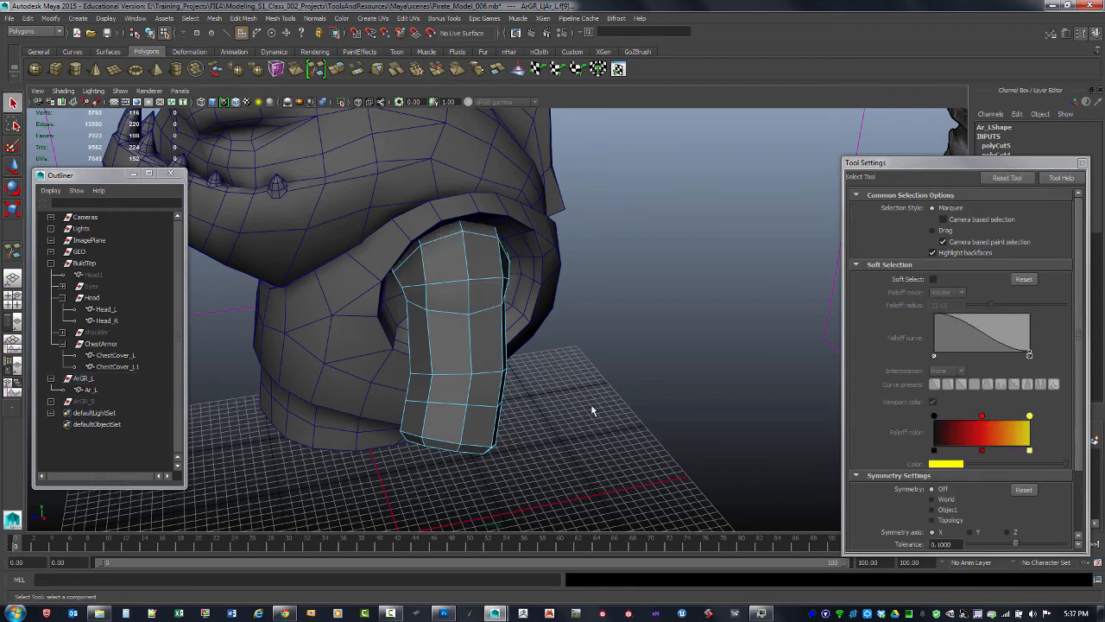
pyautogui.press('F9')
pyautogui.press('F8')
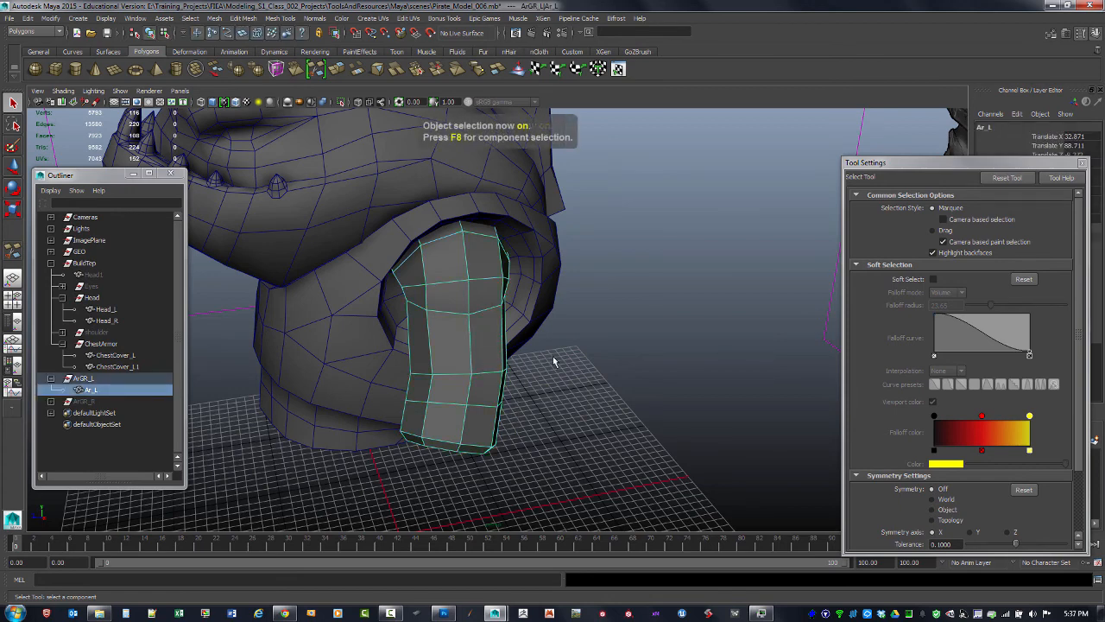
pyautogui.keyDown('alt'); pyautogui.moveTo(576, 371); pyautogui.dragTo(564, 373); pyautogui.keyUp('alt')
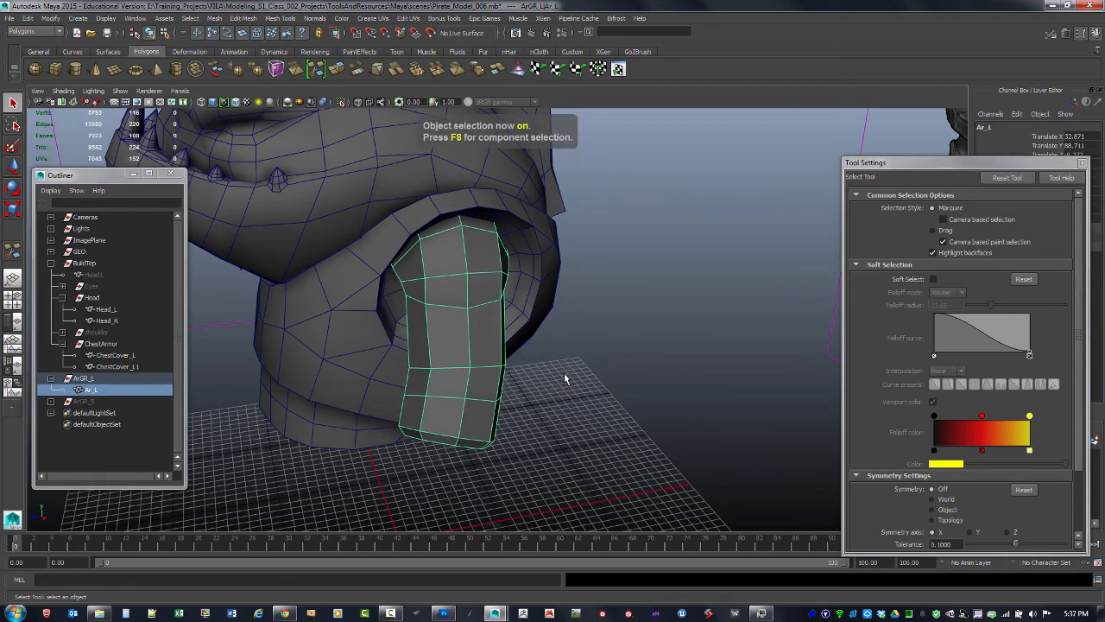
pyautogui.keyDown('shift'); pyautogui.moveTo(455, 344); pyautogui.dragTo(384, 339, button='right'); pyautogui.keyUp('shift')
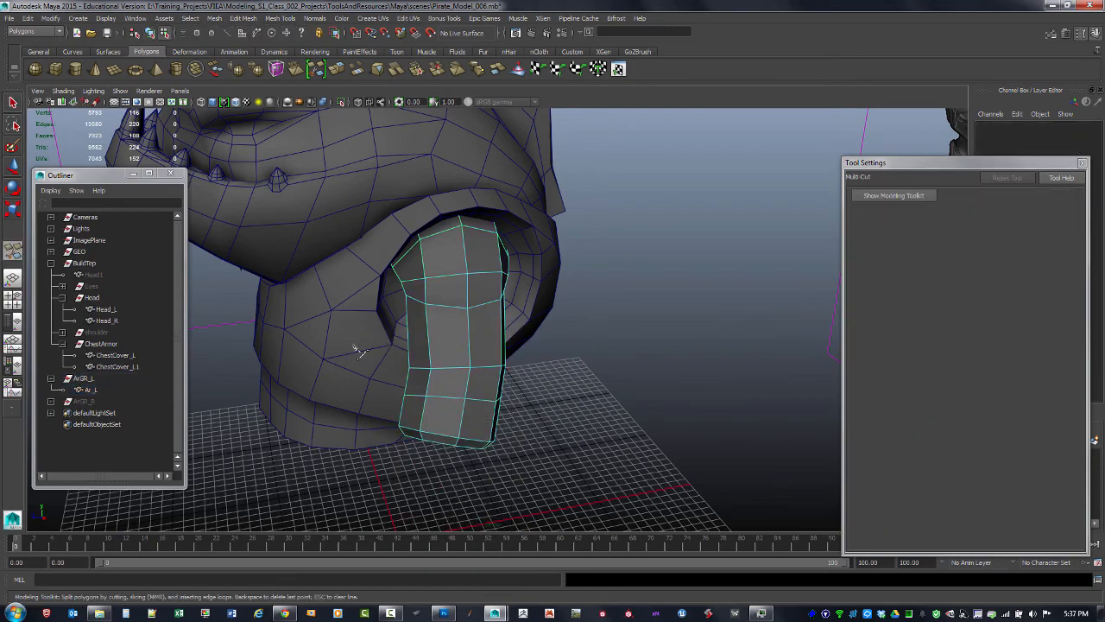
pyautogui.click(356, 345)
pyautogui.moveTo(583, 335); pyautogui.dragTo(584, 335, button='middle')
pyautogui.moveTo(510, 358)
pyautogui.keyDown('alt'); pyautogui.mouseDown()
pyautogui.moveTo(570, 352)
pyautogui.moveTo(493, 356)
pyautogui.mouseUp(); pyautogui.keyUp('alt')
pyautogui.keyDown('alt'); pyautogui.moveTo(492, 404); pyautogui.dragTo(336, 348); pyautogui.keyUp('alt')
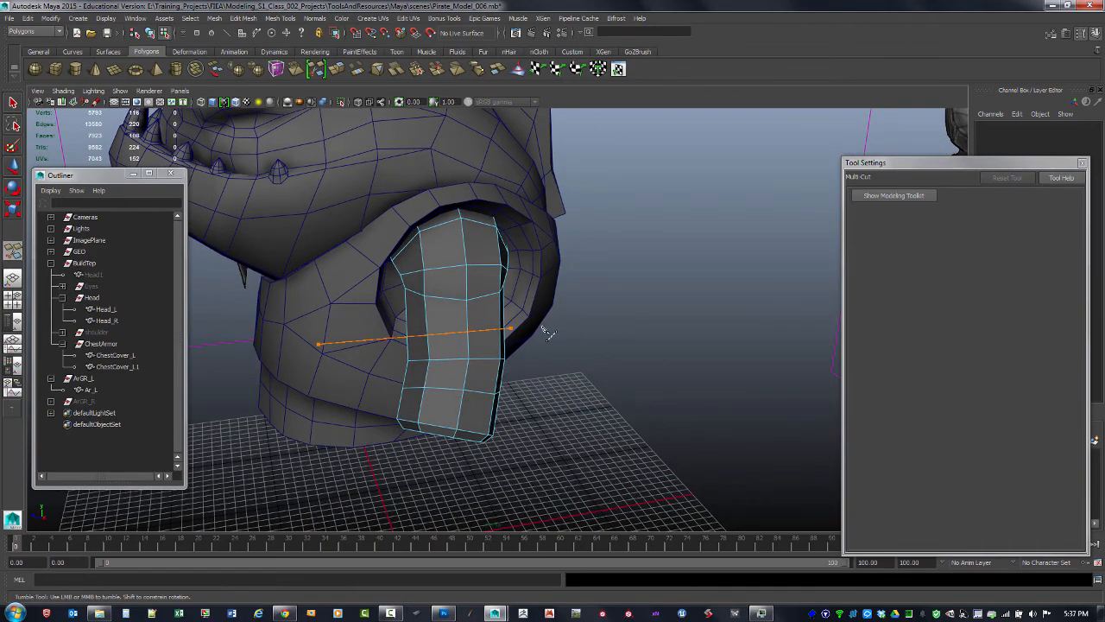
pyautogui.moveTo(542, 328); pyautogui.dragTo(621, 338)
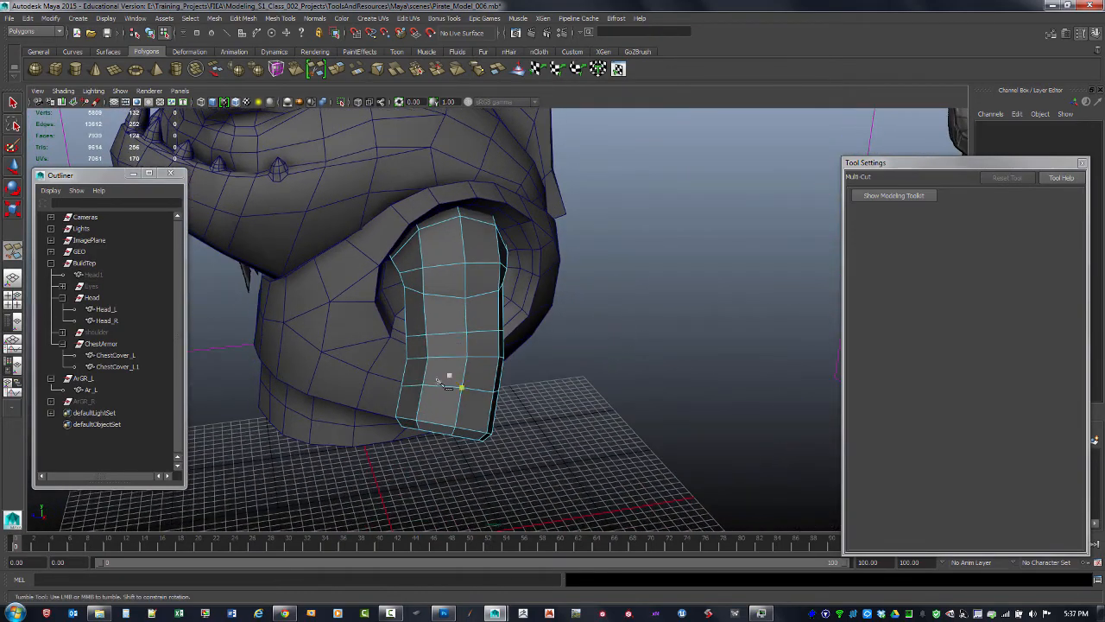
# Cut another edge loop across the upper part of the arm piece with Multi-Cut
pyautogui.keyDown('alt'); pyautogui.moveTo(529, 325); pyautogui.dragTo(552, 363); pyautogui.keyUp('alt')
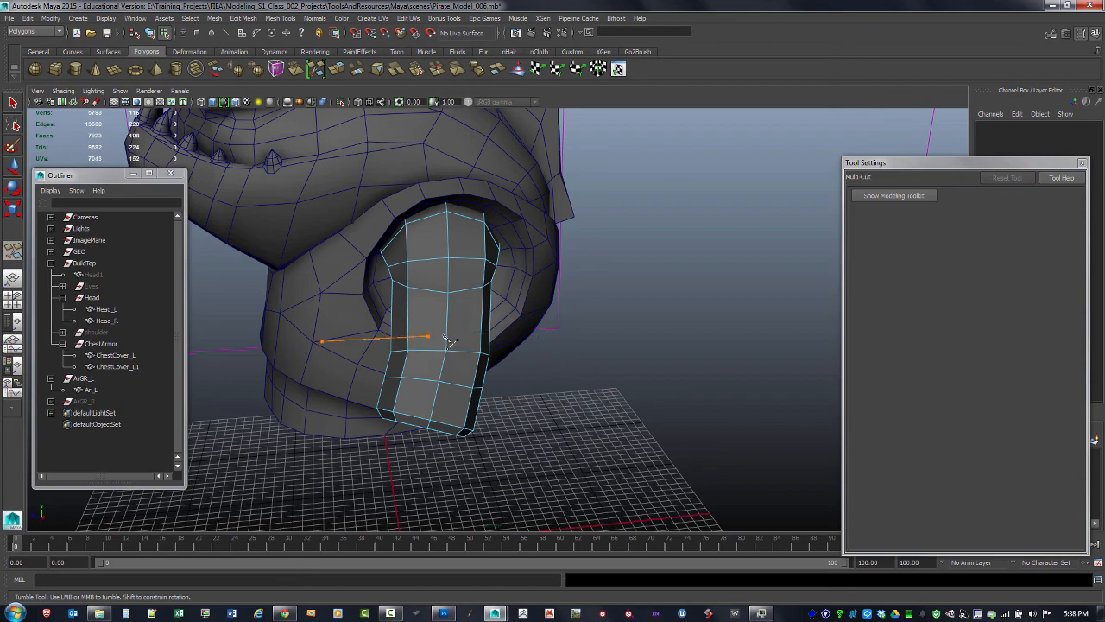
pyautogui.keyDown('alt'); pyautogui.moveTo(548, 335); pyautogui.dragTo(481, 361); pyautogui.keyUp('alt')
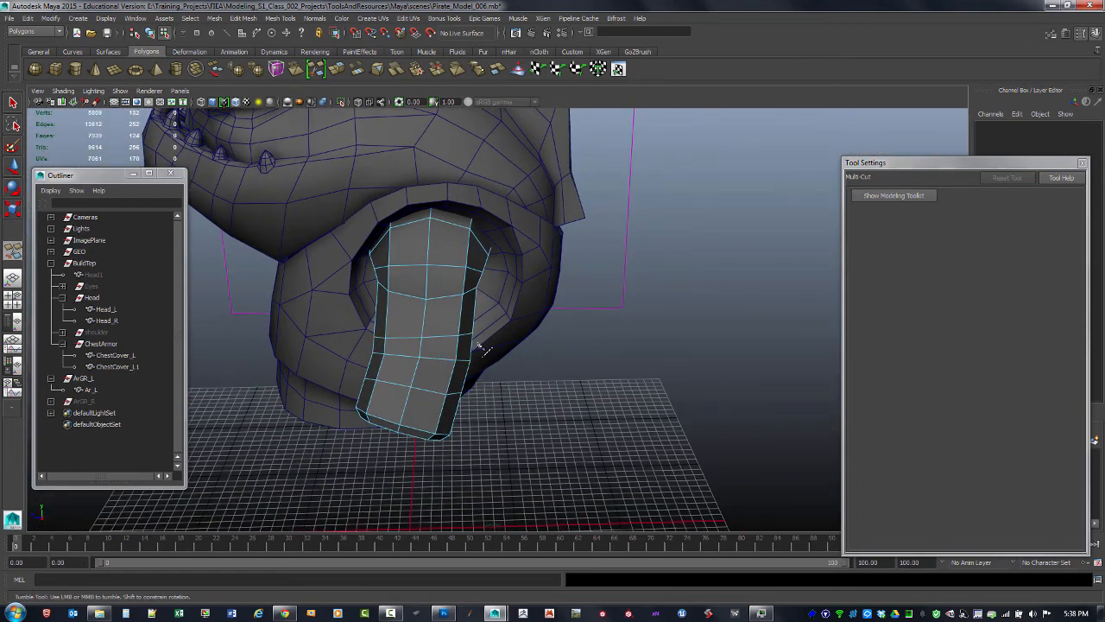
pyautogui.keyDown('alt'); pyautogui.moveTo(484, 349); pyautogui.dragTo(492, 372); pyautogui.keyUp('alt')
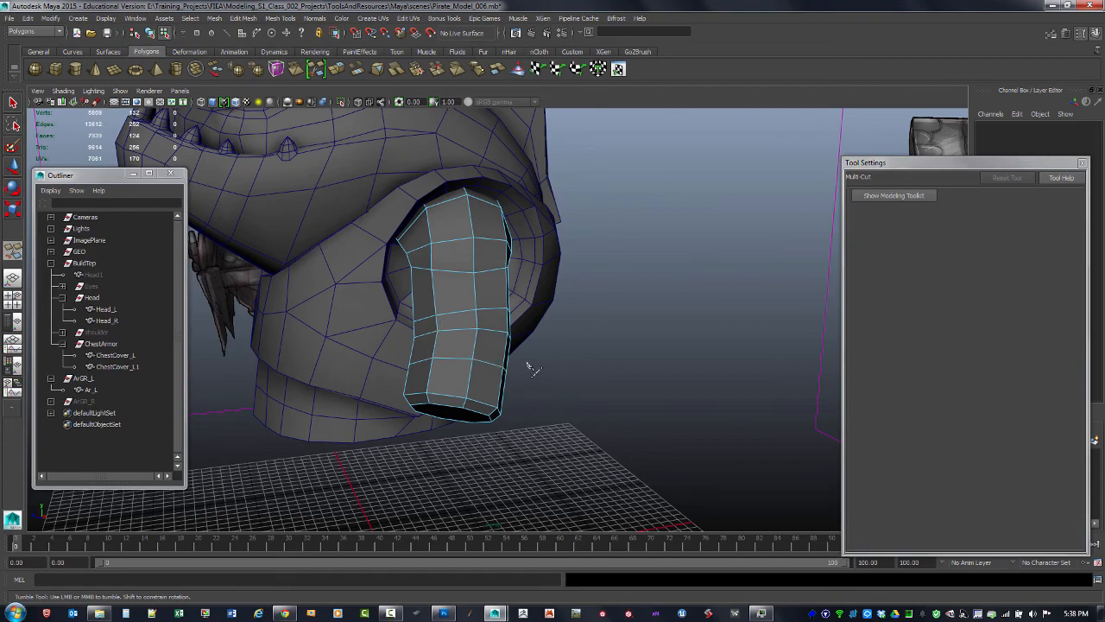
pyautogui.keyDown('alt'); pyautogui.moveTo(533, 369); pyautogui.dragTo(575, 353); pyautogui.keyUp('alt')
pyautogui.keyDown('alt'); pyautogui.moveTo(575, 353); pyautogui.dragTo(411, 352, button='right'); pyautogui.keyUp('alt')
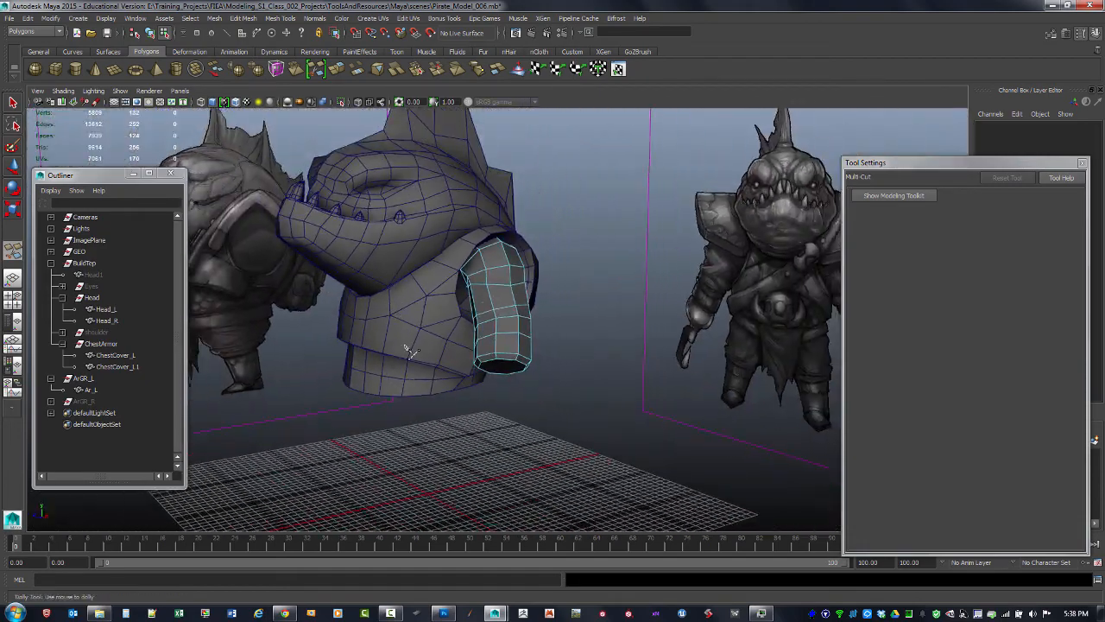
pyautogui.keyDown('alt'); pyautogui.moveTo(410, 349); pyautogui.dragTo(453, 332); pyautogui.keyUp('alt')
# Unhide the ArGR_R group, deselect everything and inspect the model around the arms
pyautogui.click(86, 401)
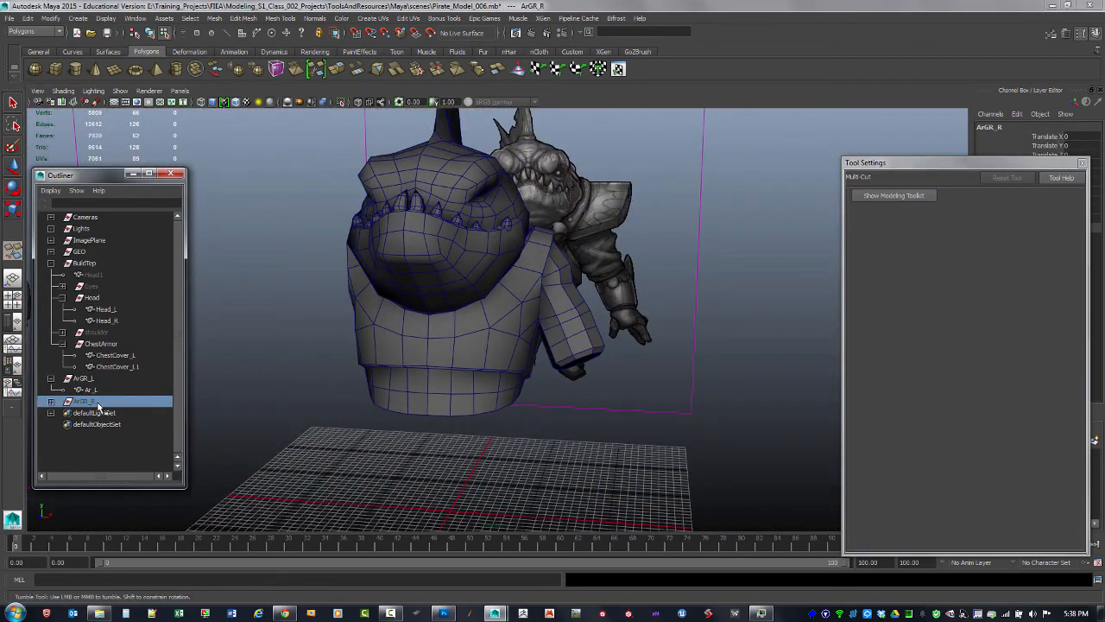
pyautogui.hotkey('shift', 'h')
pyautogui.click(12, 103)
pyautogui.click(263, 333)
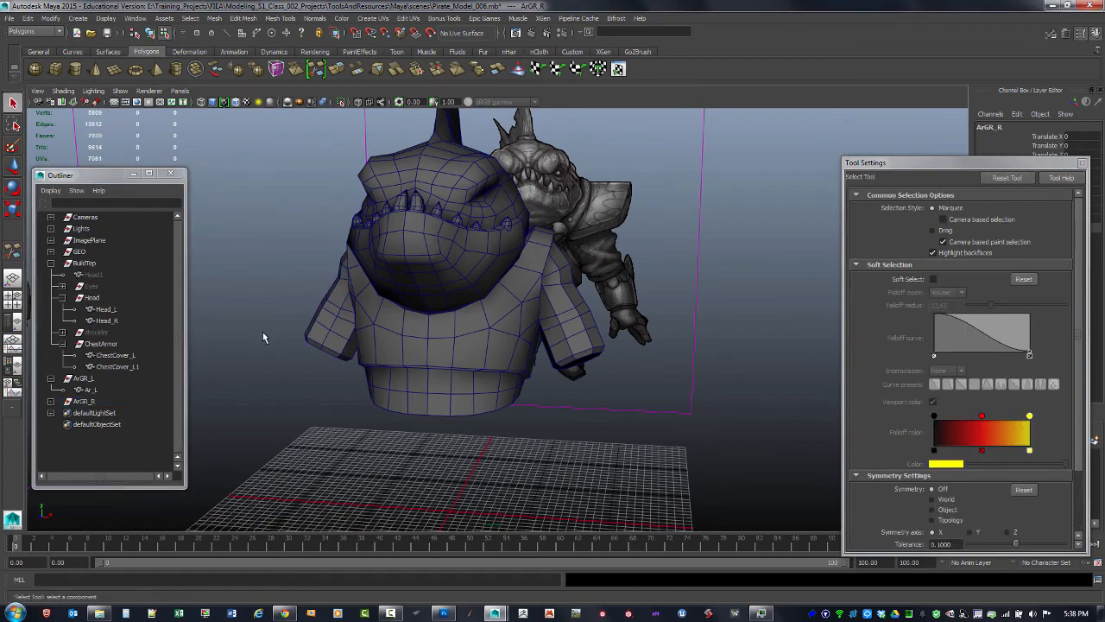
pyautogui.keyDown('alt'); pyautogui.moveTo(410, 438); pyautogui.dragTo(635, 380); pyautogui.keyUp('alt')
pyautogui.keyDown('alt'); pyautogui.moveTo(635, 380); pyautogui.dragTo(609, 379, button='right'); pyautogui.keyUp('alt')
pyautogui.keyDown('alt'); pyautogui.moveTo(608, 378); pyautogui.dragTo(429, 401); pyautogui.keyUp('alt')
pyautogui.keyDown('alt'); pyautogui.moveTo(430, 401); pyautogui.dragTo(644, 407, button='right'); pyautogui.keyUp('alt')
pyautogui.keyDown('alt'); pyautogui.moveTo(644, 406); pyautogui.dragTo(566, 394); pyautogui.keyUp('alt')
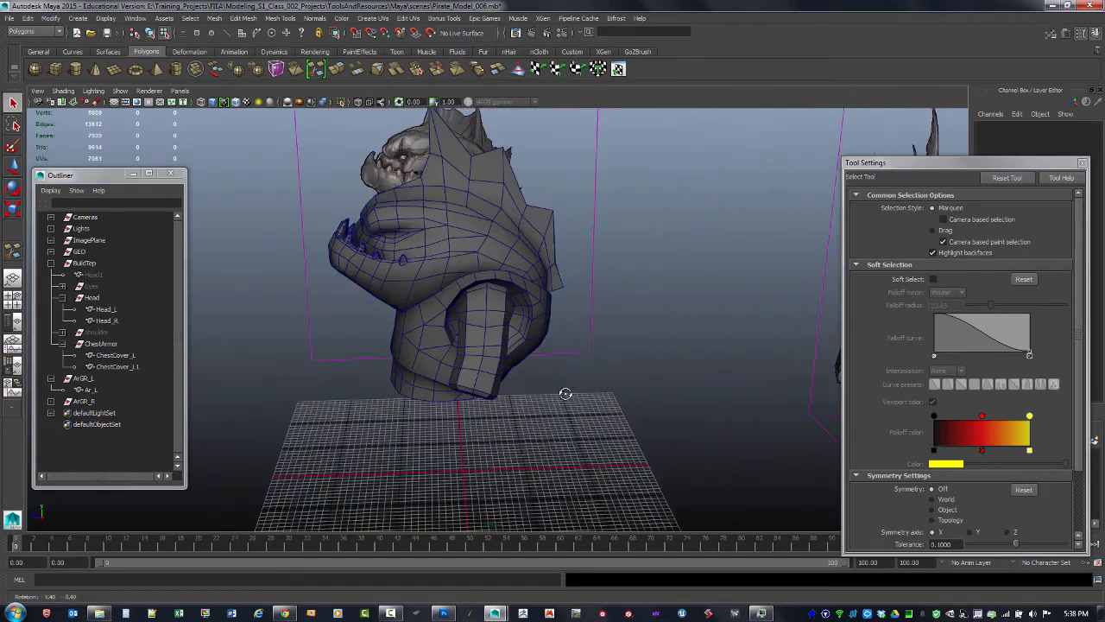
# Unhide the shoulder group and inspect the shoulder armor together with the arm pieces
pyautogui.click(103, 334)
pyautogui.hotkey('shift', 'h')
pyautogui.click(520, 443)
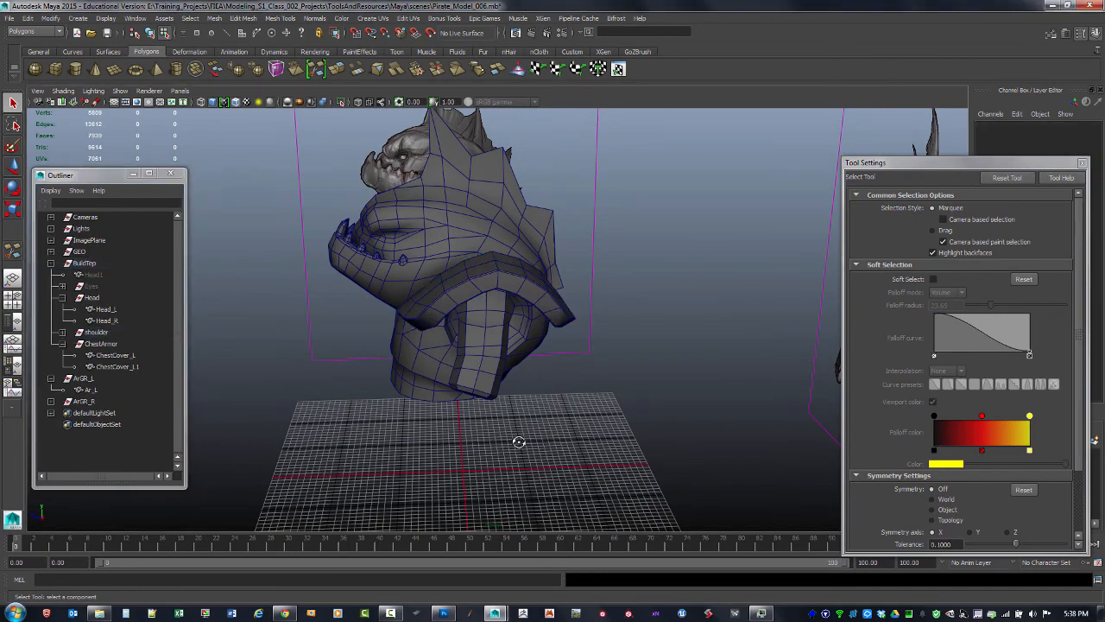
pyautogui.keyDown('alt'); pyautogui.moveTo(520, 444); pyautogui.dragTo(634, 390); pyautogui.keyUp('alt')
pyautogui.keyDown('alt'); pyautogui.moveTo(634, 390); pyautogui.dragTo(604, 421, button='middle'); pyautogui.keyUp('alt')
pyautogui.keyDown('alt'); pyautogui.moveTo(605, 421); pyautogui.dragTo(584, 400, button='right'); pyautogui.keyUp('alt')
pyautogui.keyDown('alt'); pyautogui.moveTo(585, 400); pyautogui.dragTo(520, 404); pyautogui.keyUp('alt')
pyautogui.keyDown('alt'); pyautogui.moveTo(520, 404); pyautogui.dragTo(585, 419, button='right'); pyautogui.keyUp('alt')
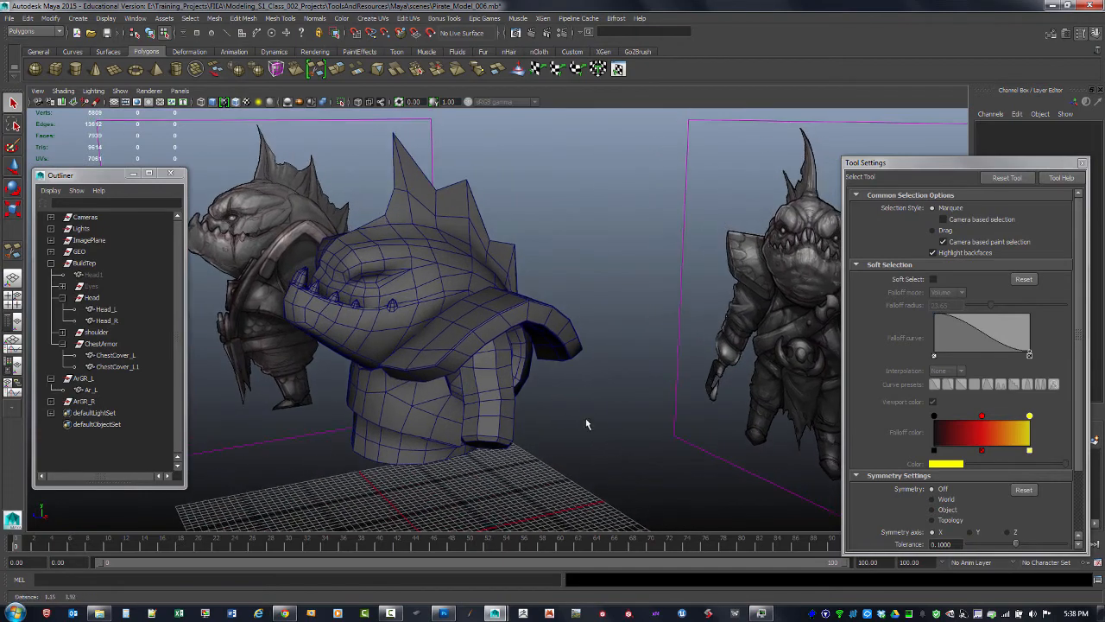
pyautogui.keyDown('alt'); pyautogui.moveTo(585, 419); pyautogui.dragTo(598, 412); pyautogui.keyUp('alt')
pyautogui.keyDown('alt'); pyautogui.moveTo(598, 415); pyautogui.dragTo(607, 417, button='right'); pyautogui.keyUp('alt')
pyautogui.keyDown('alt'); pyautogui.moveTo(607, 418); pyautogui.dragTo(630, 415, button='middle'); pyautogui.keyUp('alt')
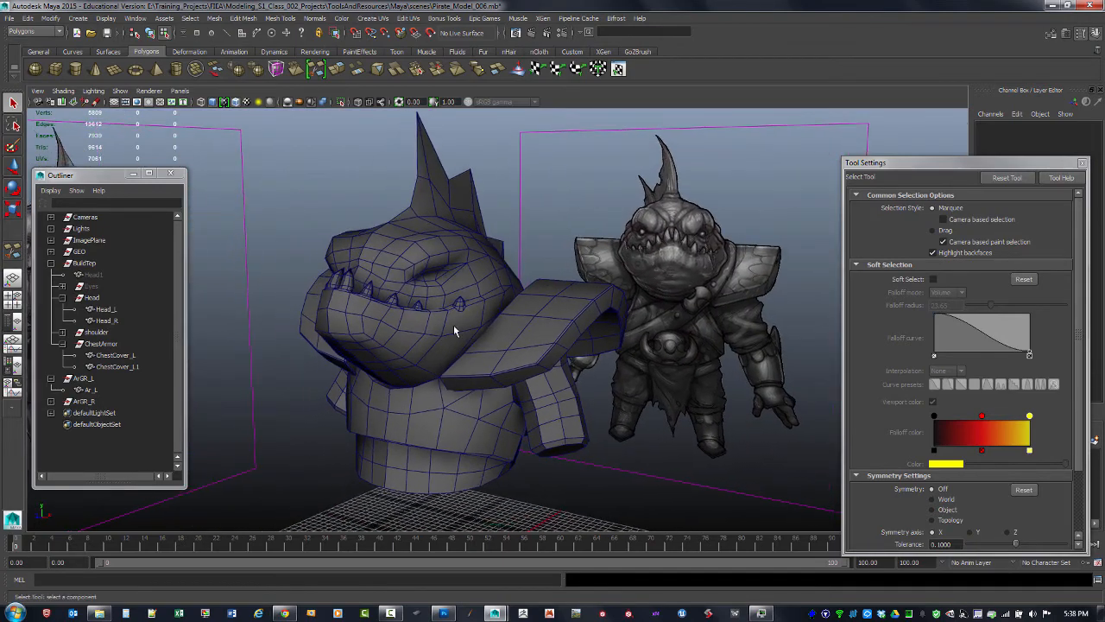
# Save the scene as Pirate_Model_007 in the ToolsAndResources Maya scenes folder
pyautogui.click(9, 18)
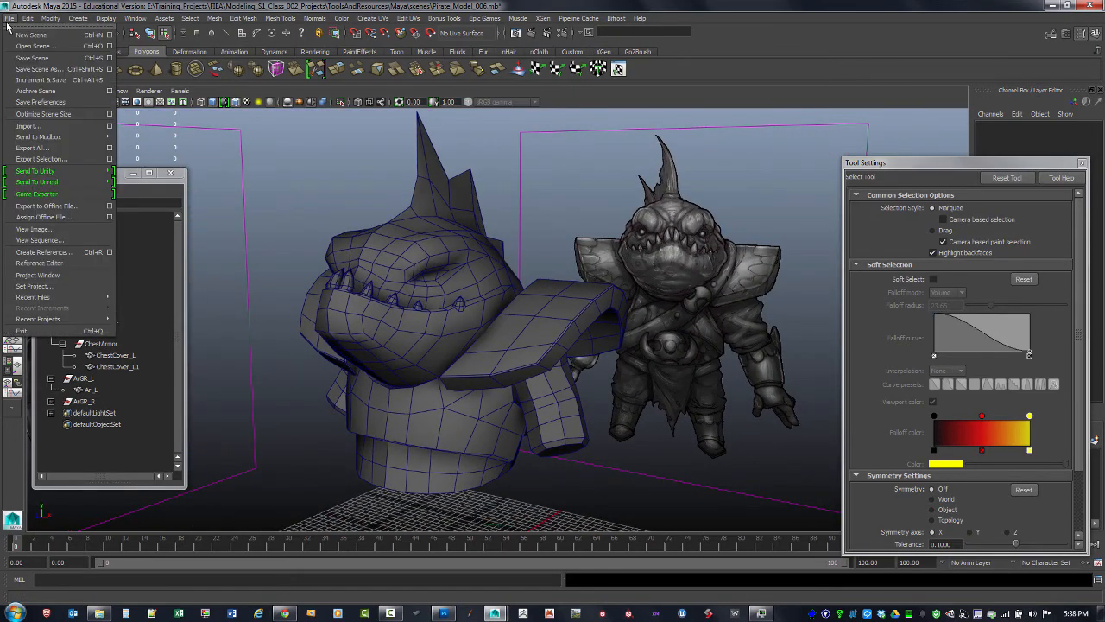
pyautogui.click(39, 73)
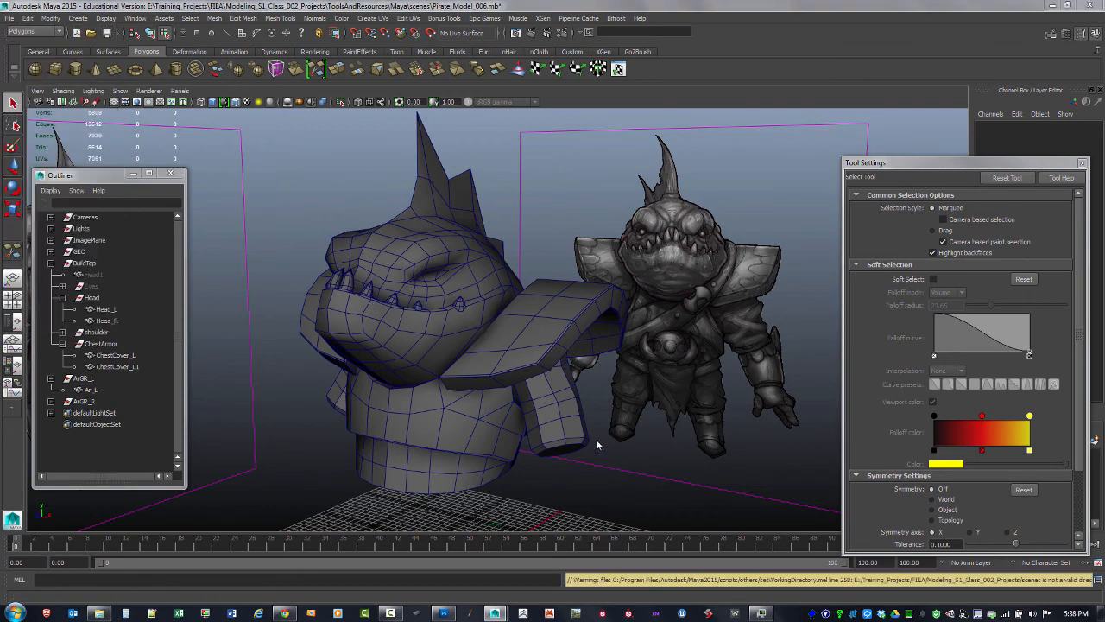
pyautogui.hotkey('ctrl', 'shift', 's')
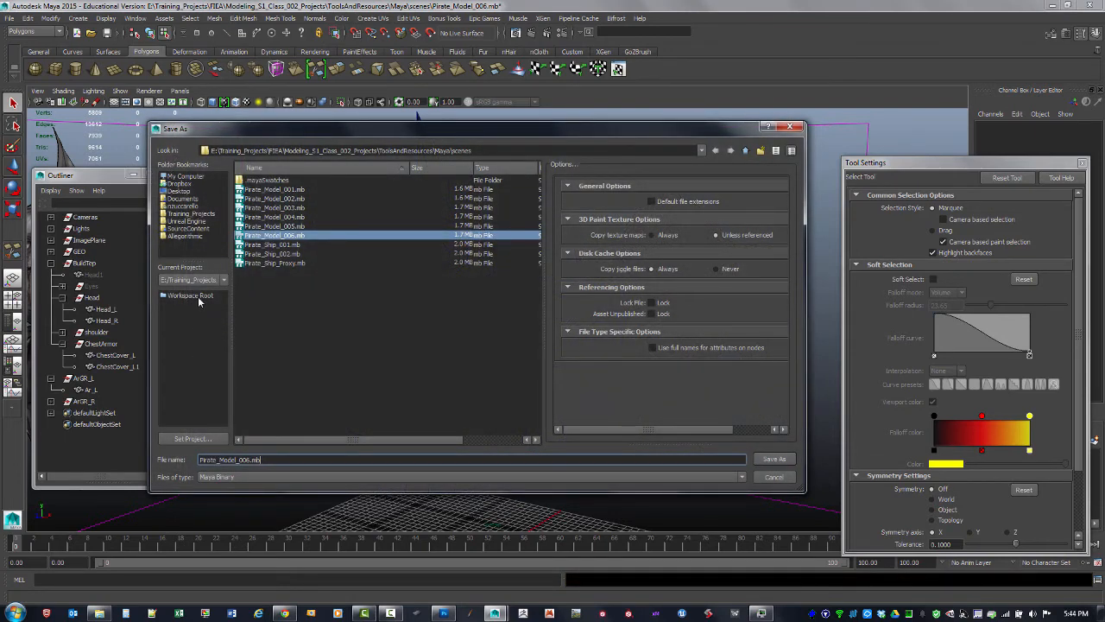
pyautogui.click(202, 295)
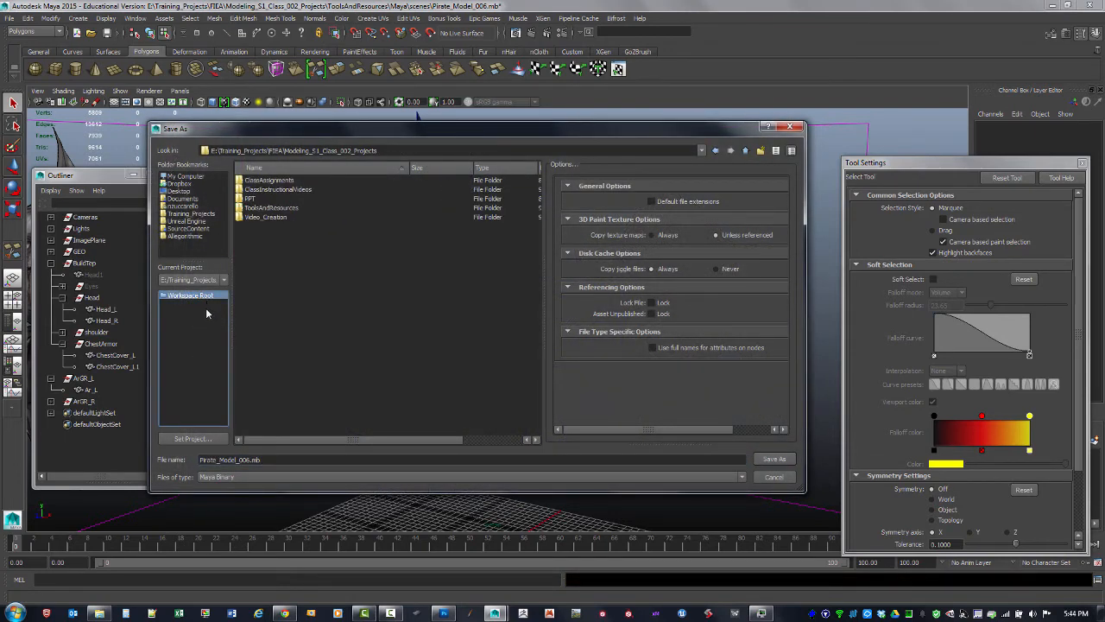
pyautogui.doubleClick(264, 209)
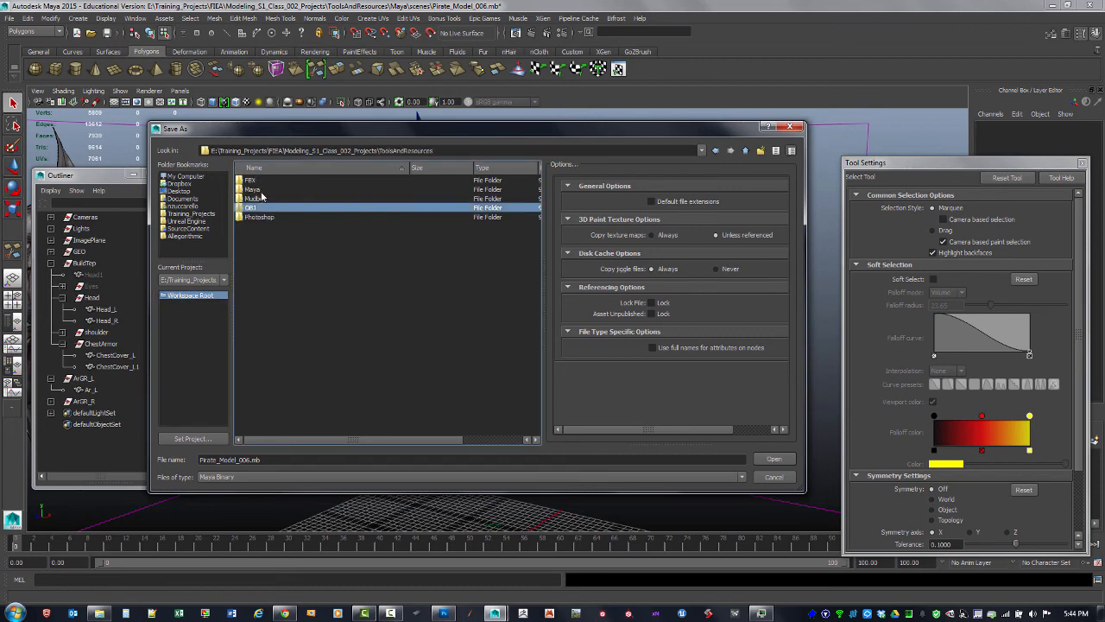
pyautogui.doubleClick(254, 189)
pyautogui.doubleClick(259, 189)
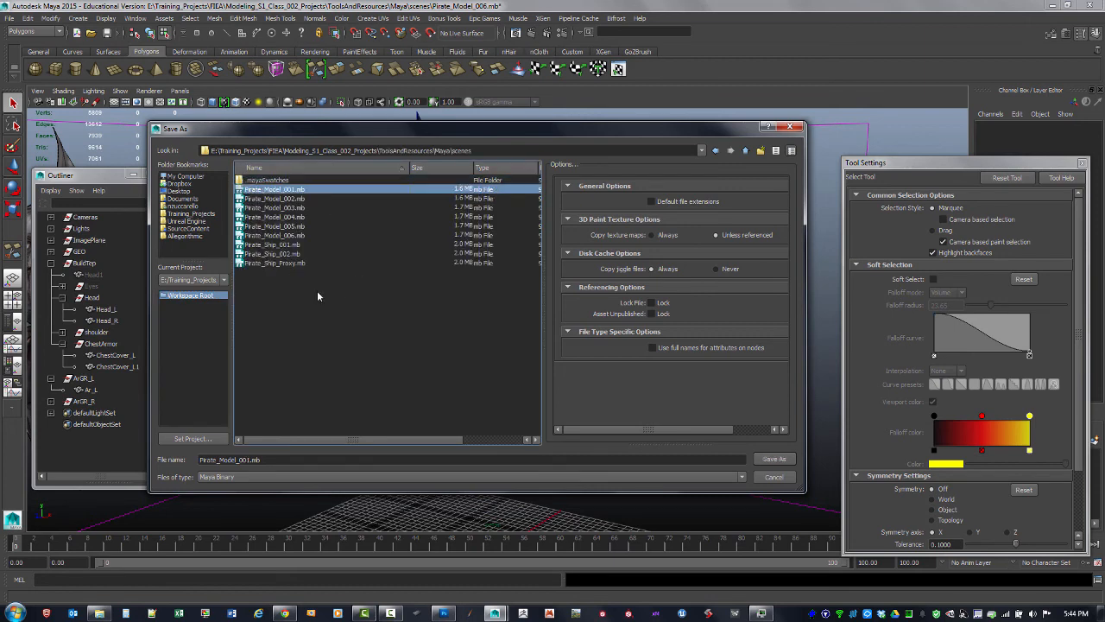
pyautogui.click(298, 235)
pyautogui.click(259, 460)
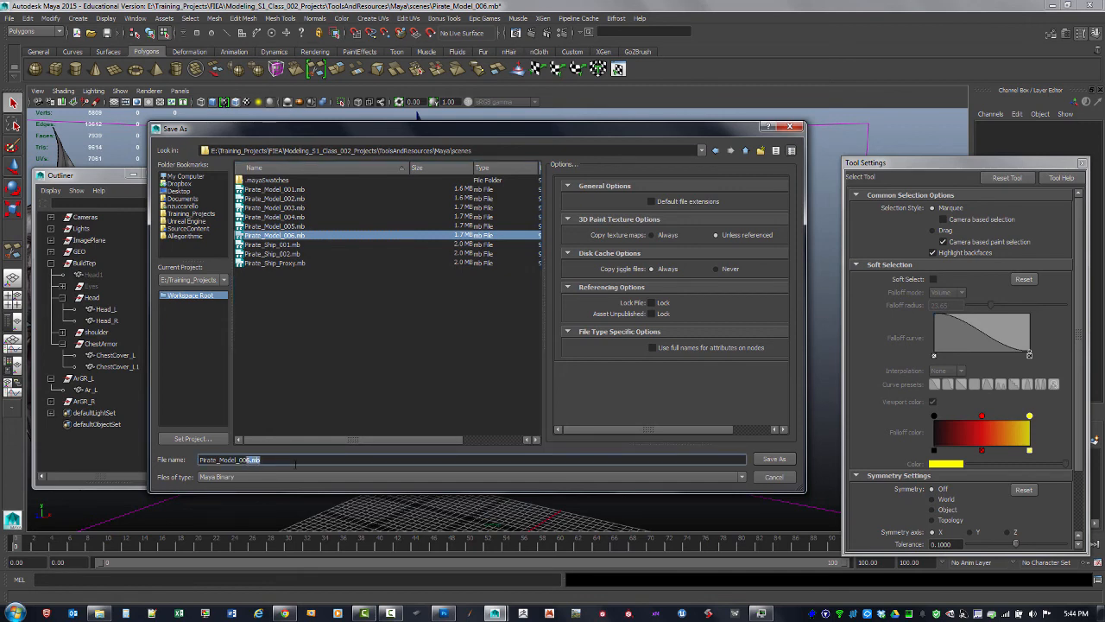
pyautogui.write('7')
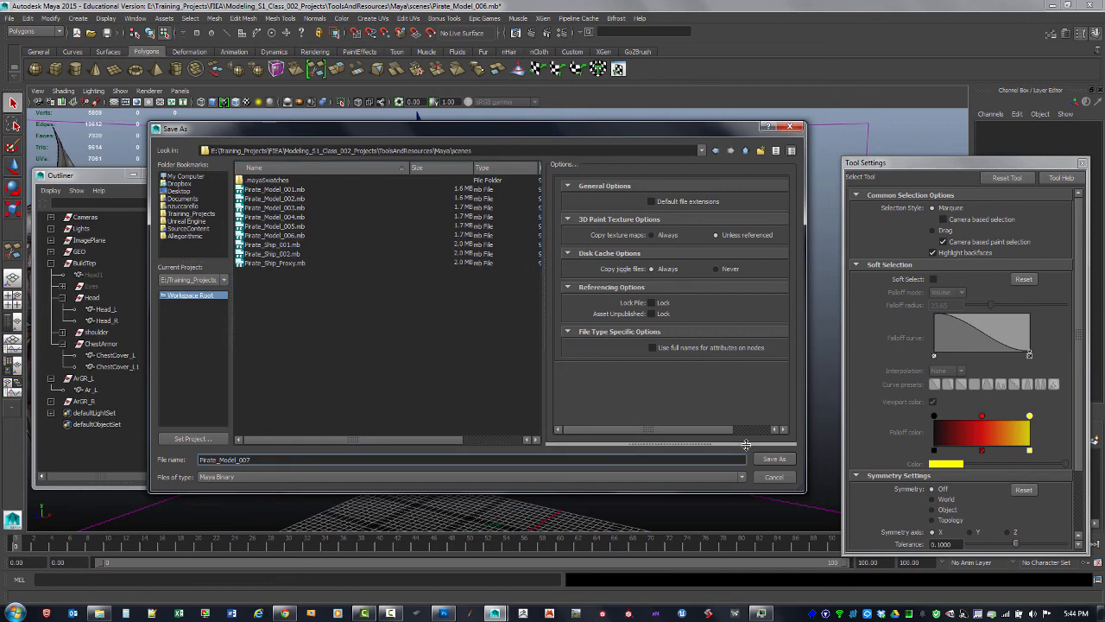
pyautogui.click(774, 460)
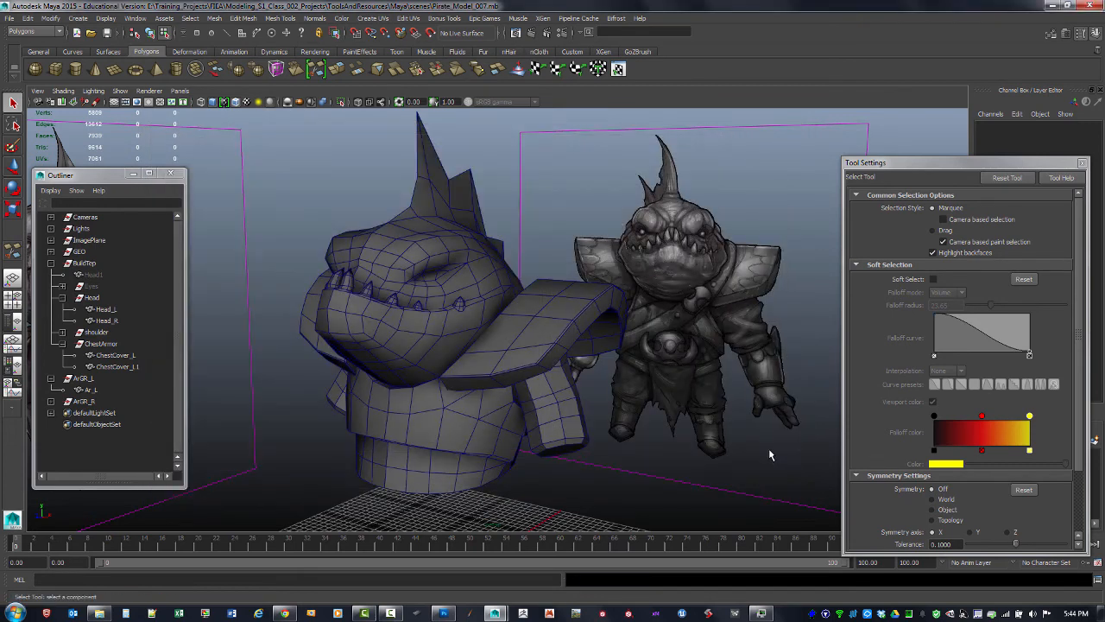
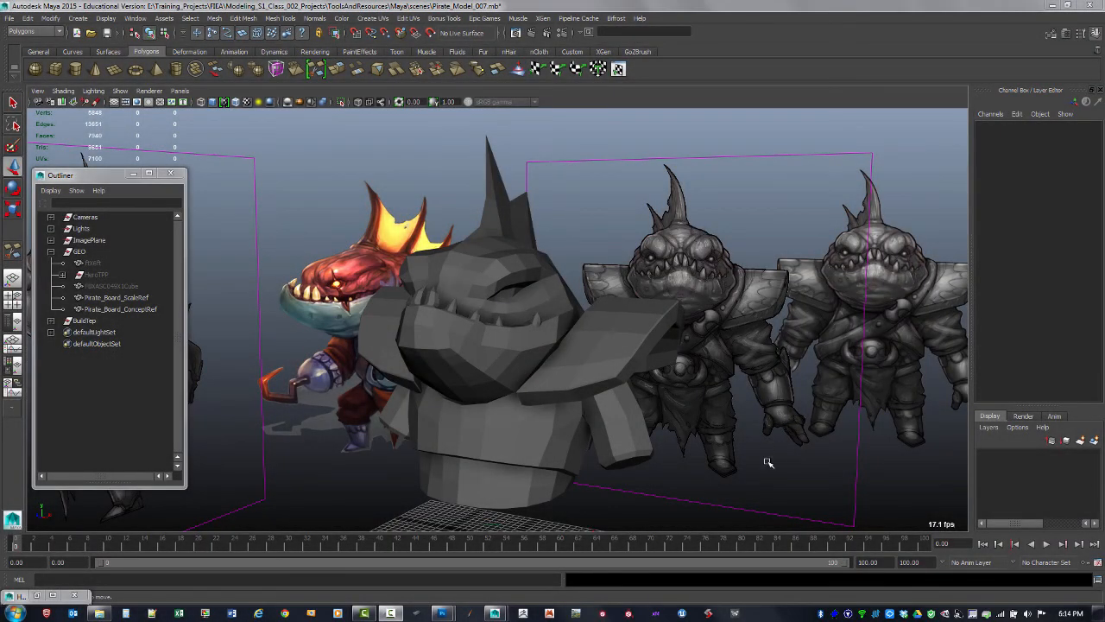
# Orbit the viewport to examine the concept reference board beside the model
pyautogui.keyDown('alt'); pyautogui.moveTo(680, 427); pyautogui.dragTo(438, 424); pyautogui.keyUp('alt')
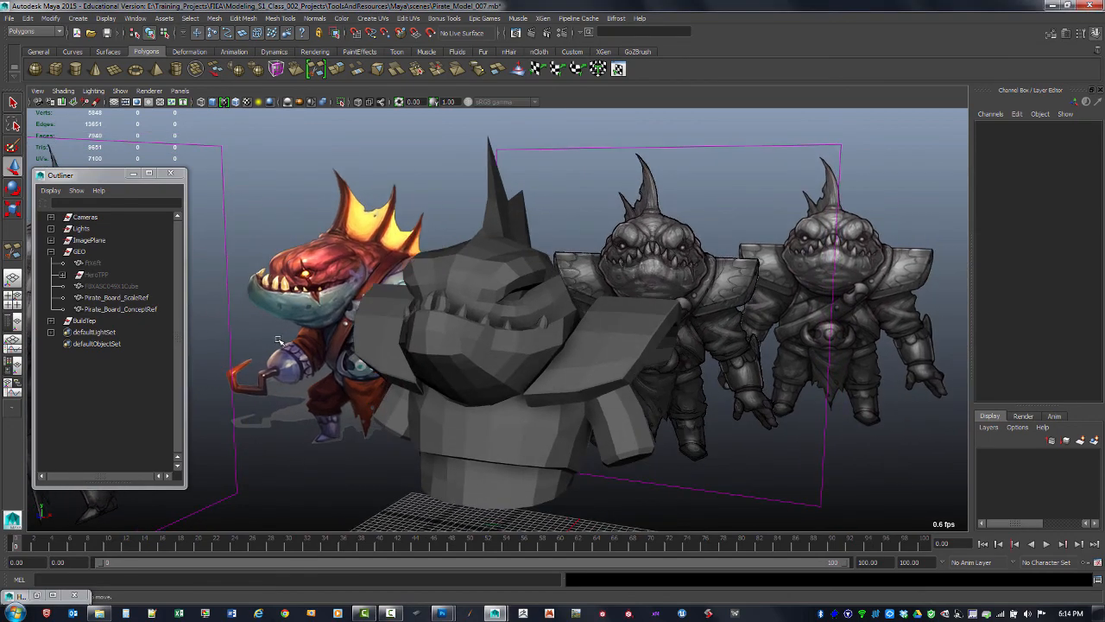
pyautogui.keyDown('alt'); pyautogui.moveTo(278, 340); pyautogui.dragTo(423, 334); pyautogui.keyUp('alt')
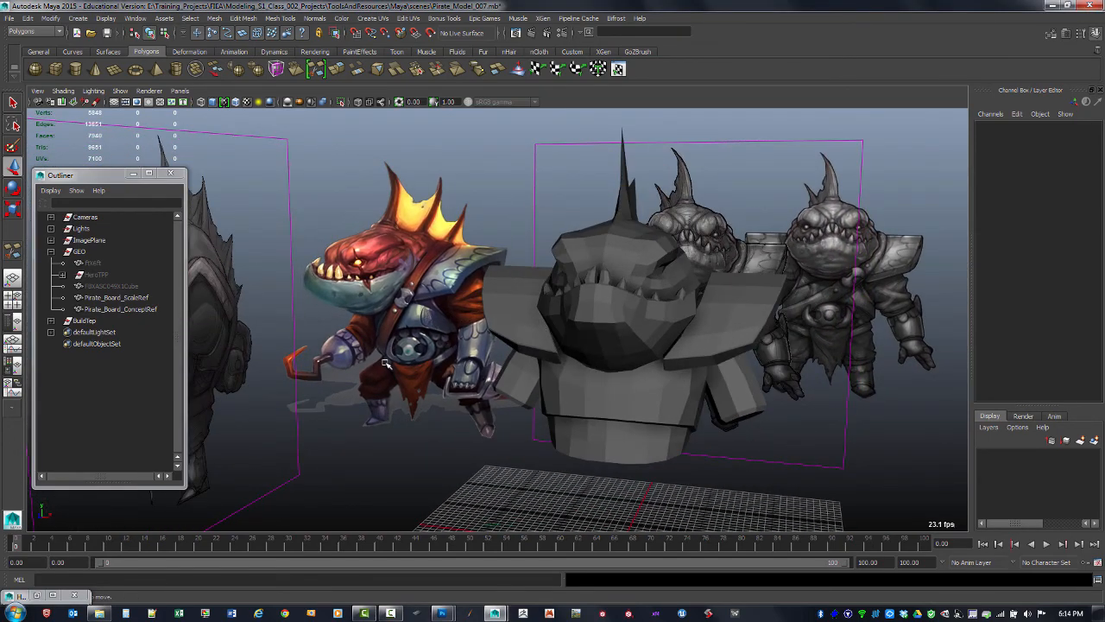
pyautogui.keyDown('alt'); pyautogui.moveTo(473, 331); pyautogui.dragTo(678, 337); pyautogui.keyUp('alt')
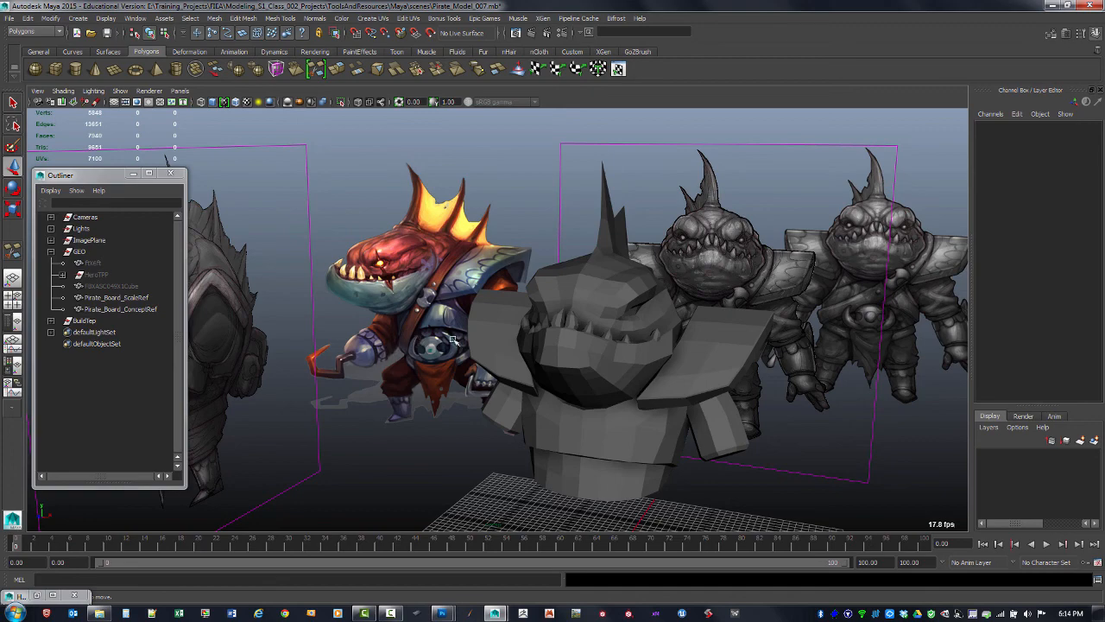
# Switch to Photoshop and examine the alpha channel of PirateFish3_4_View_A.tga by toggling channel visibility
pyautogui.moveTo(443, 612)
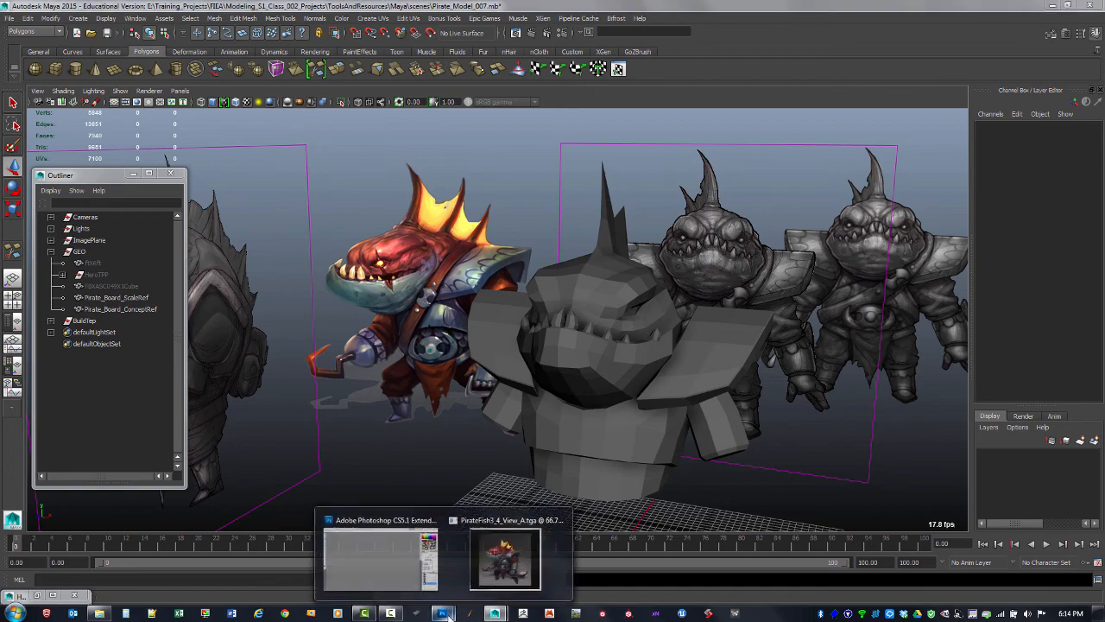
pyautogui.click(510, 553)
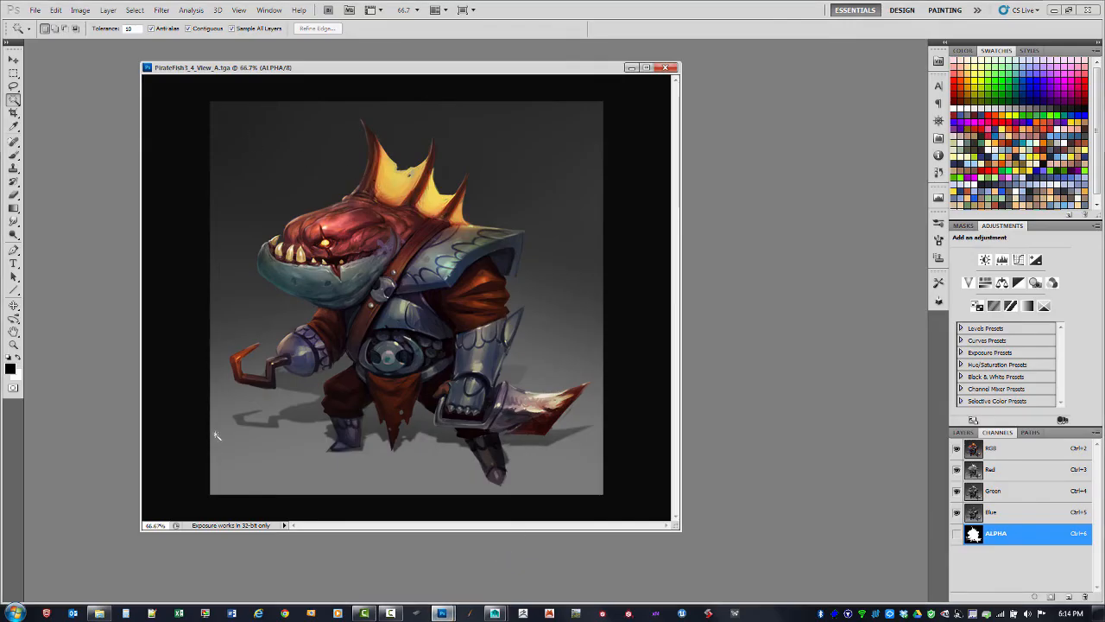
pyautogui.doubleClick(972, 536)
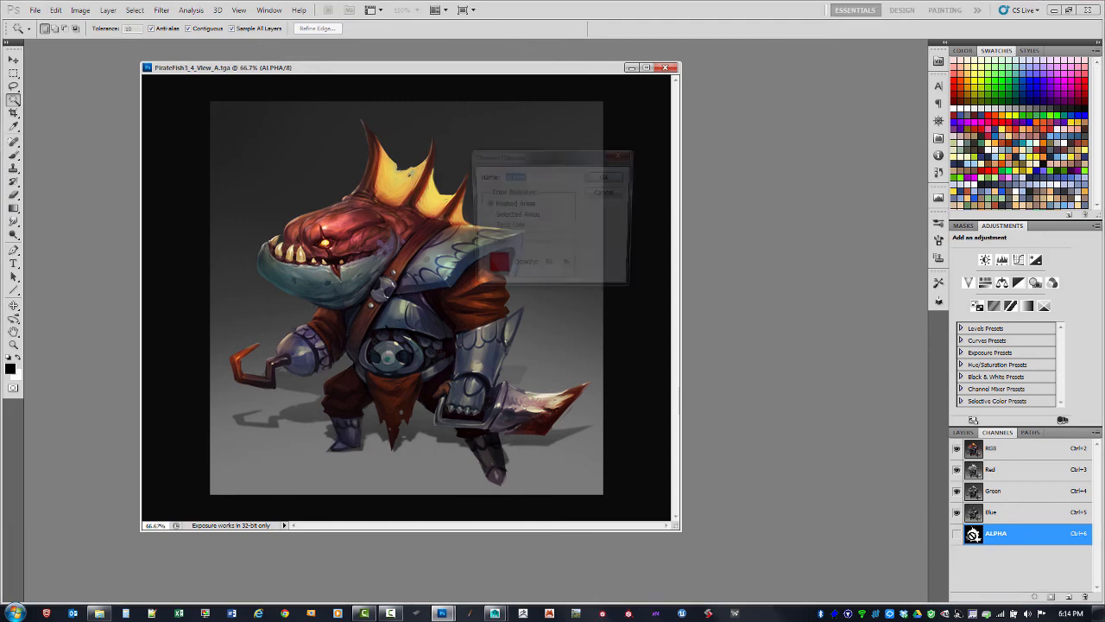
pyautogui.click(609, 192)
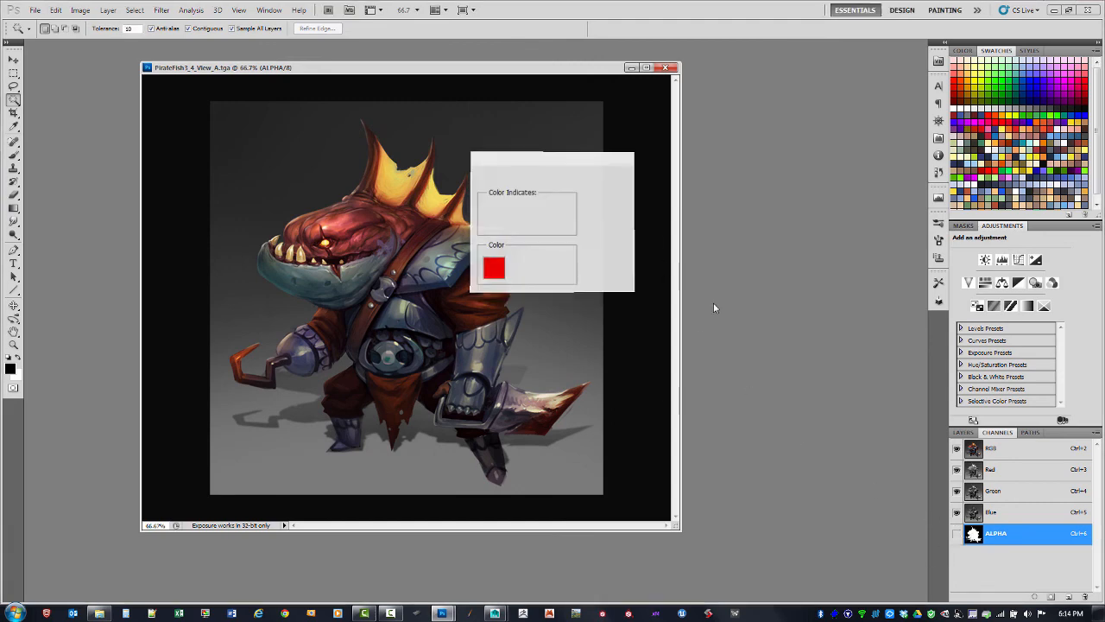
pyautogui.click(956, 533)
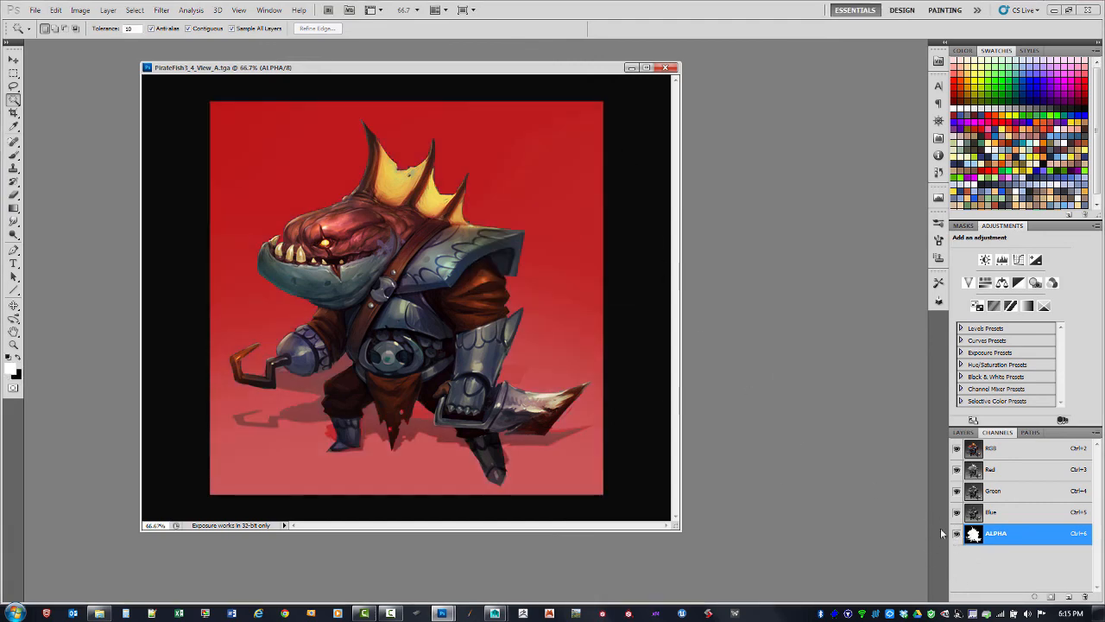
pyautogui.click(957, 451)
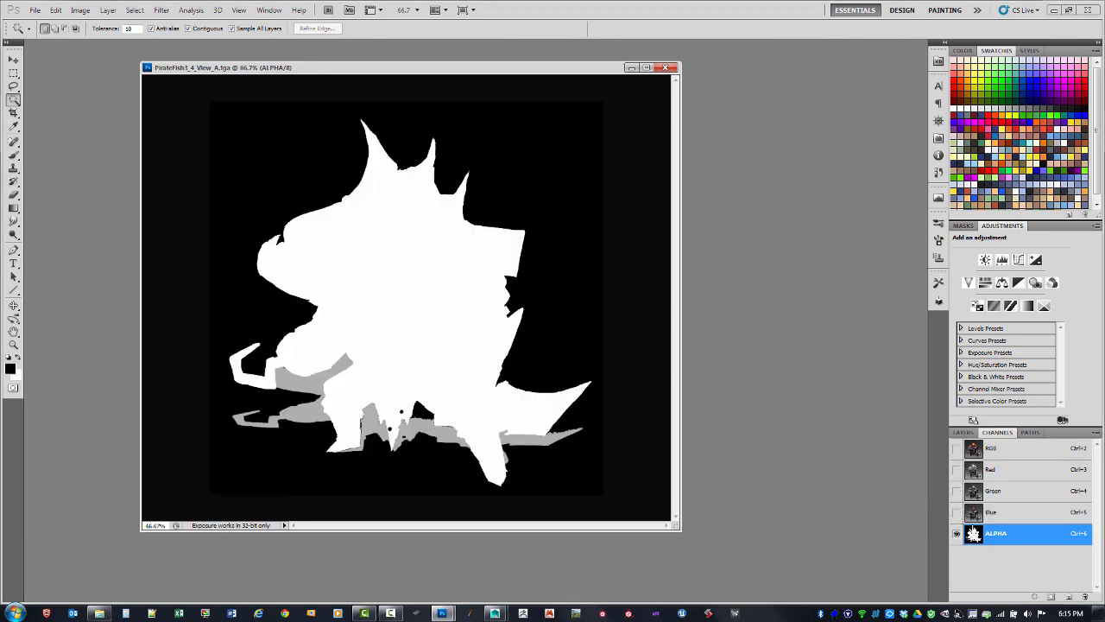
pyautogui.moveTo(956, 512); pyautogui.dragTo(956, 450)
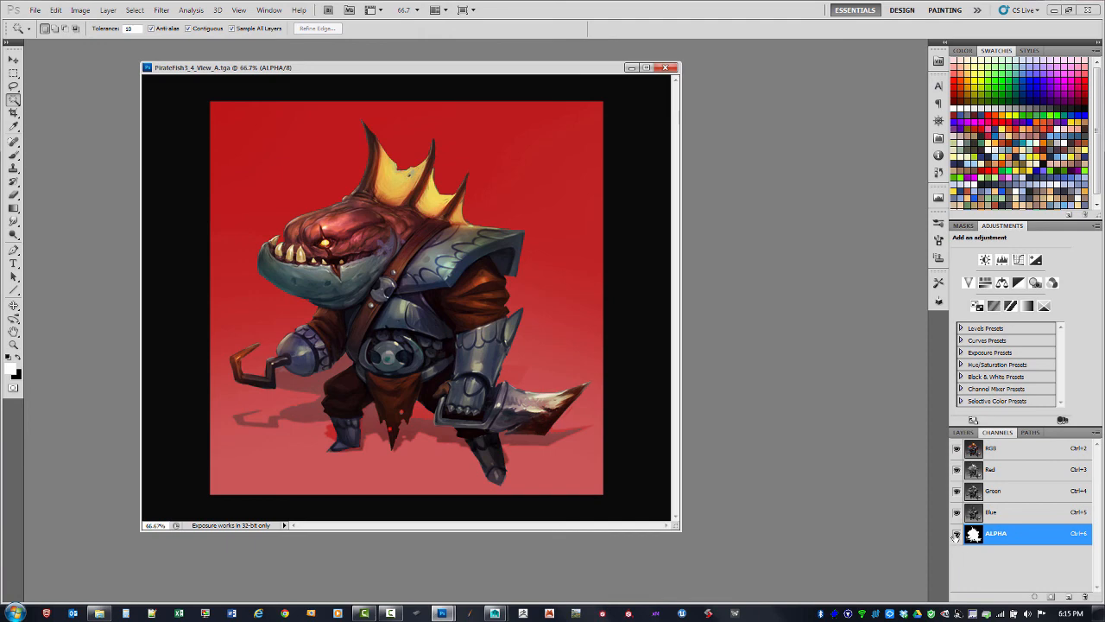
pyautogui.click(955, 534)
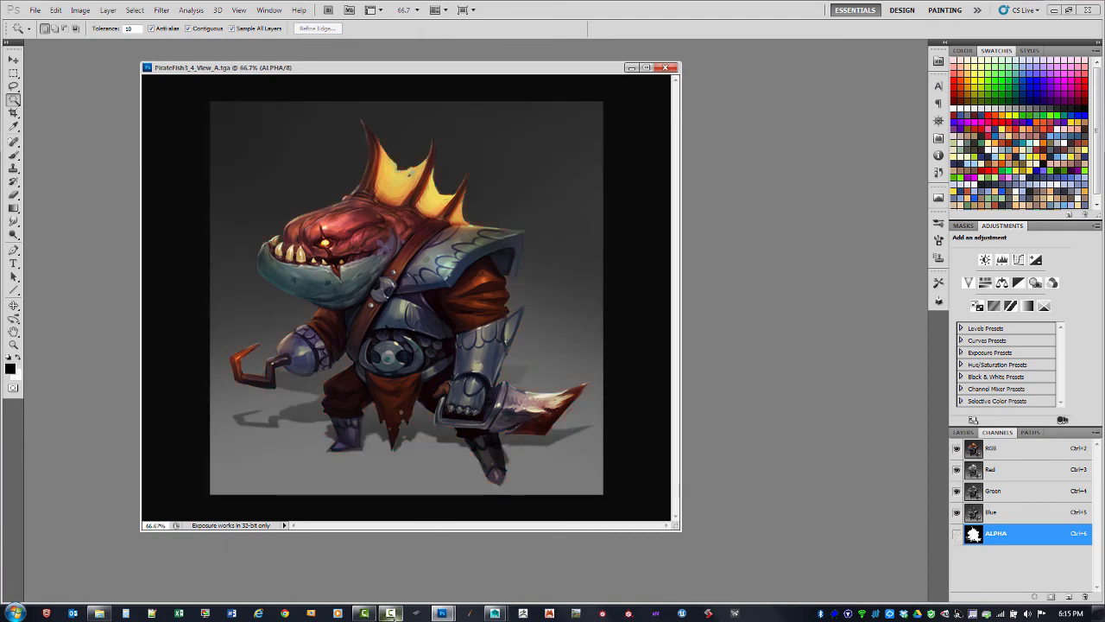
# Return to Maya and hide the Pirate_Board_ScaleRef reference board
pyautogui.moveTo(491, 615)
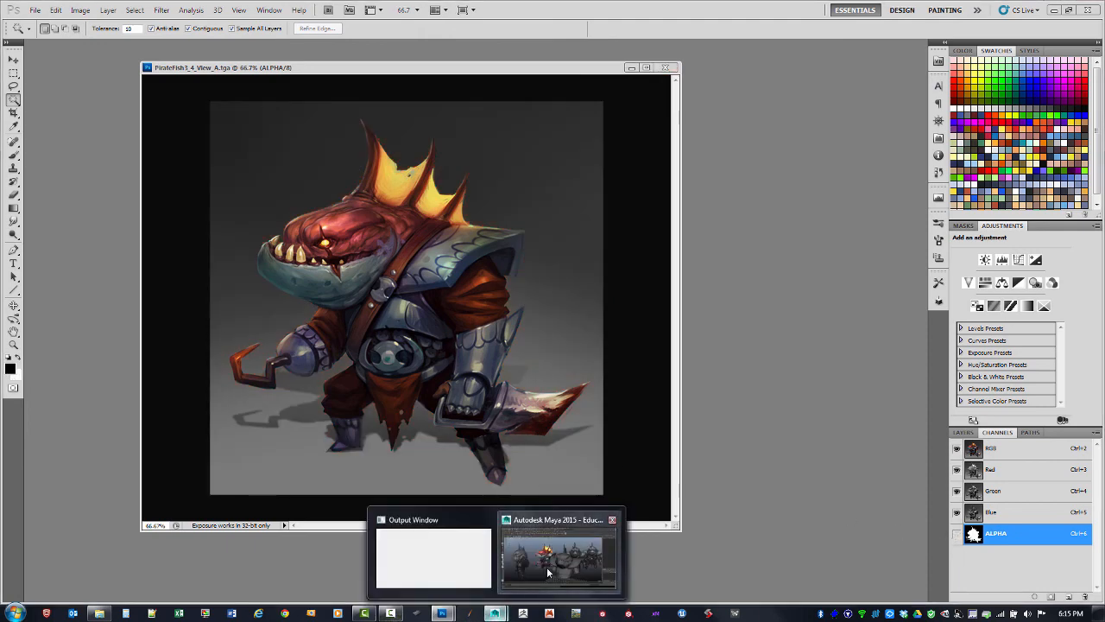
pyautogui.click(546, 567)
pyautogui.keyDown('alt'); pyautogui.moveTo(872, 301); pyautogui.dragTo(798, 345); pyautogui.keyUp('alt')
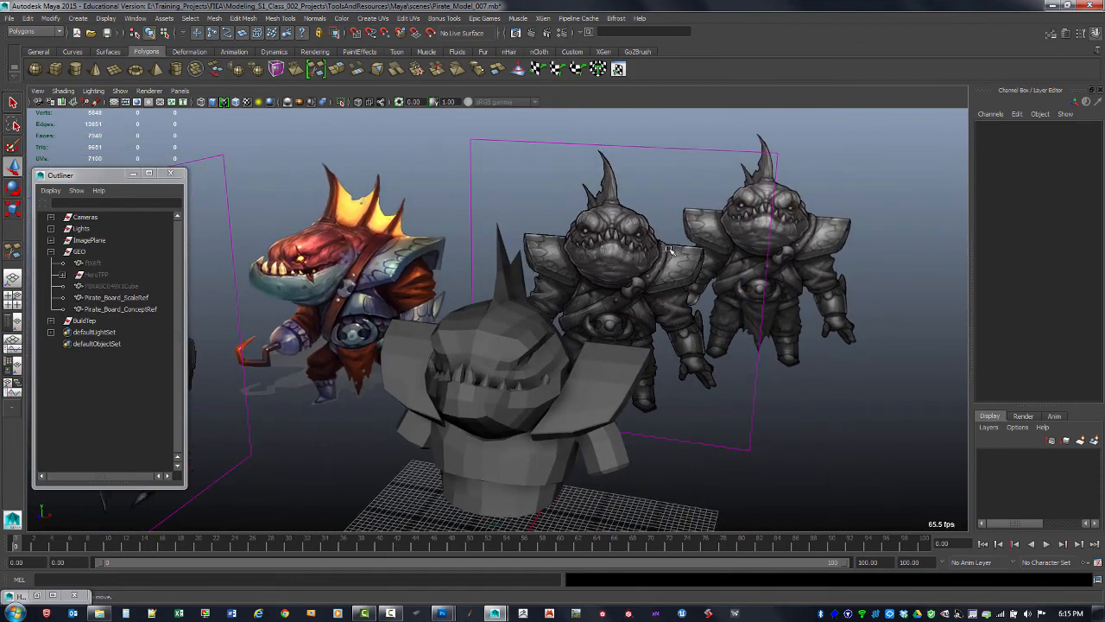
pyautogui.click(837, 249)
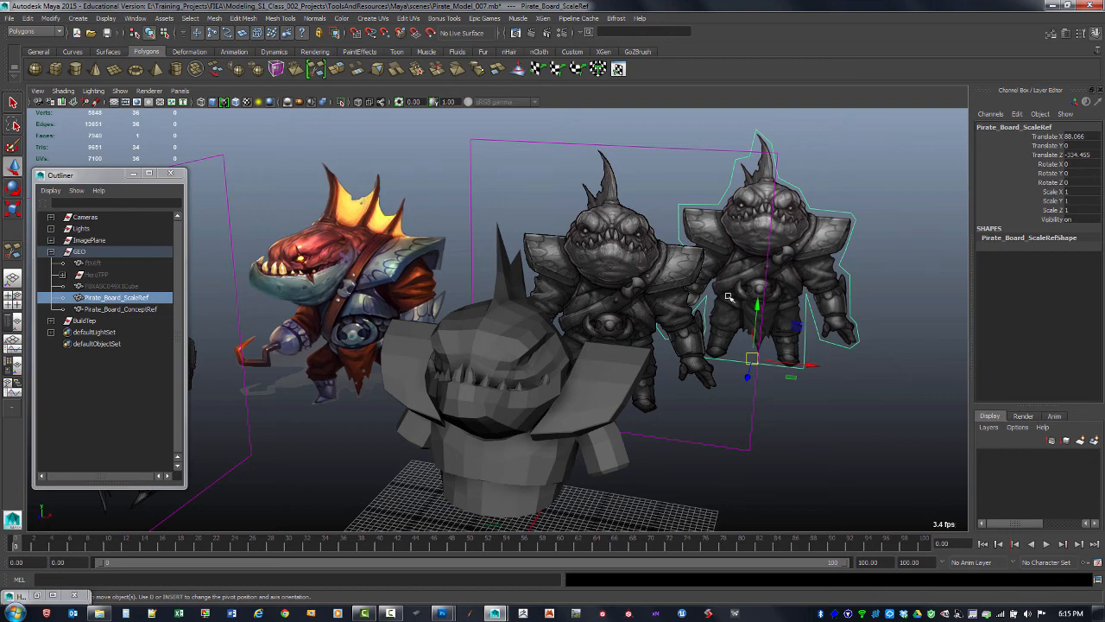
pyautogui.hotkey('ctrl', 'h')
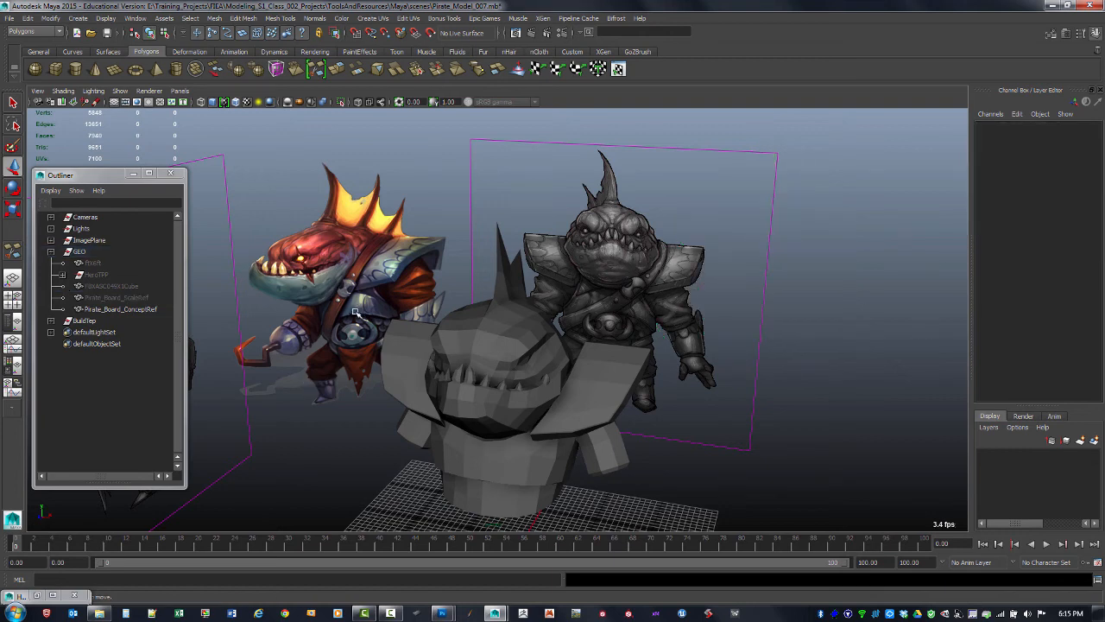
# Select the Pirate_Board_ConceptRef board in the Outliner
pyautogui.click(254, 283)
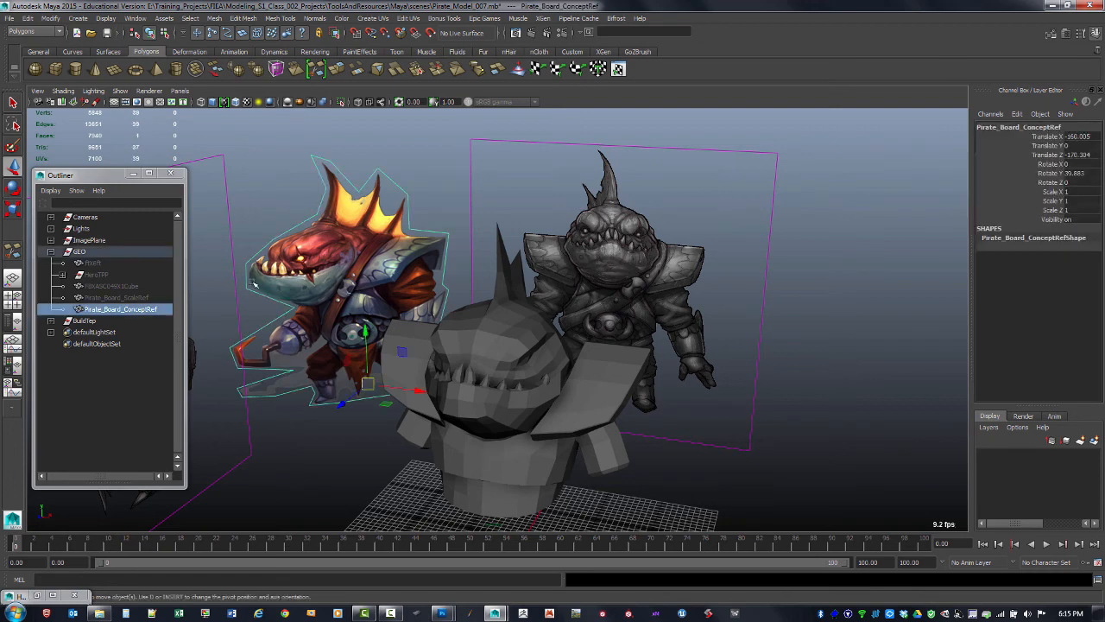
pyautogui.click(118, 298)
pyautogui.click(121, 310)
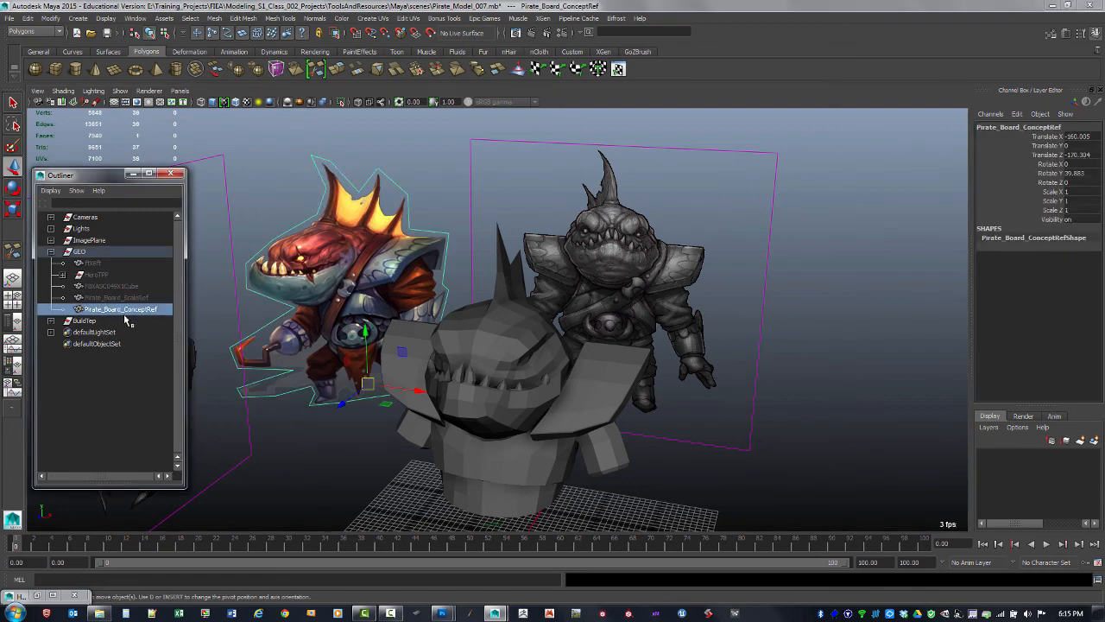
pyautogui.keyDown('alt'); pyautogui.moveTo(442, 345); pyautogui.dragTo(416, 338); pyautogui.keyUp('alt')
pyautogui.keyDown('alt'); pyautogui.moveTo(417, 337); pyautogui.dragTo(417, 358, button='middle'); pyautogui.keyUp('alt')
pyautogui.keyDown('alt'); pyautogui.moveTo(415, 358); pyautogui.dragTo(422, 363); pyautogui.keyUp('alt')
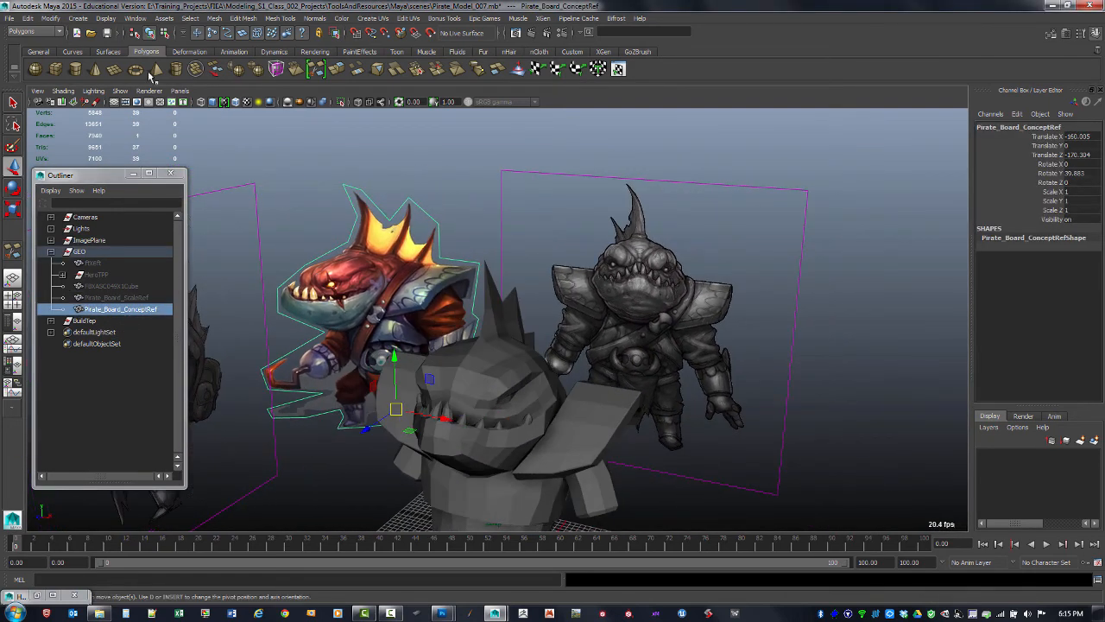
# Open the Hypershade and graph the shading network of the CharacterStandIn_2_MAT material
pyautogui.click(134, 19)
pyautogui.moveTo(181, 45)
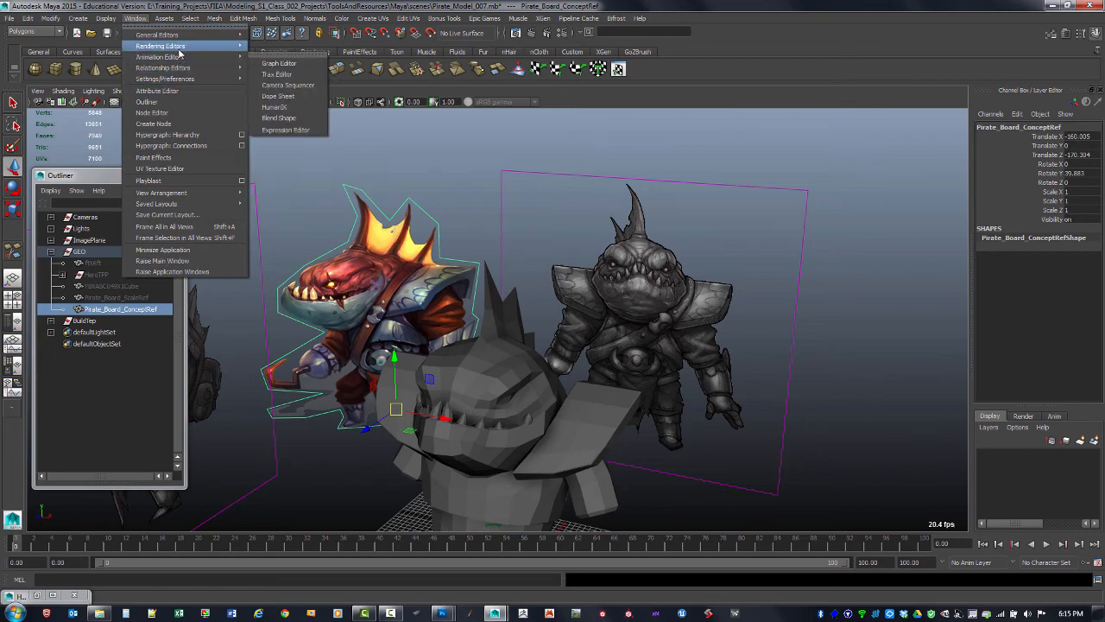
pyautogui.click(303, 75)
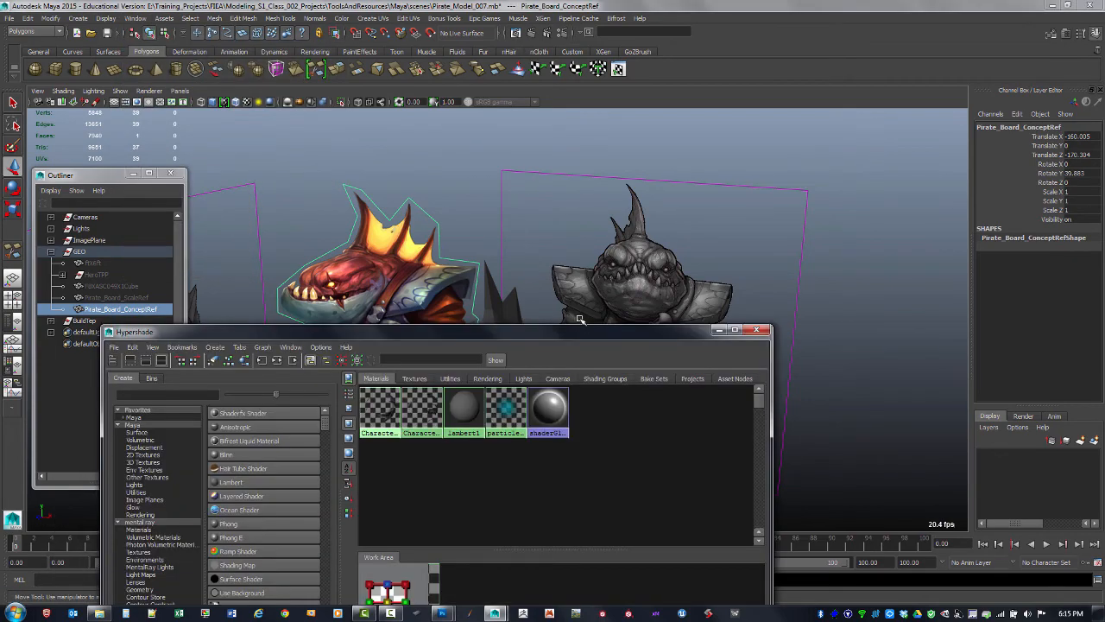
pyautogui.moveTo(583, 338); pyautogui.dragTo(835, 126)
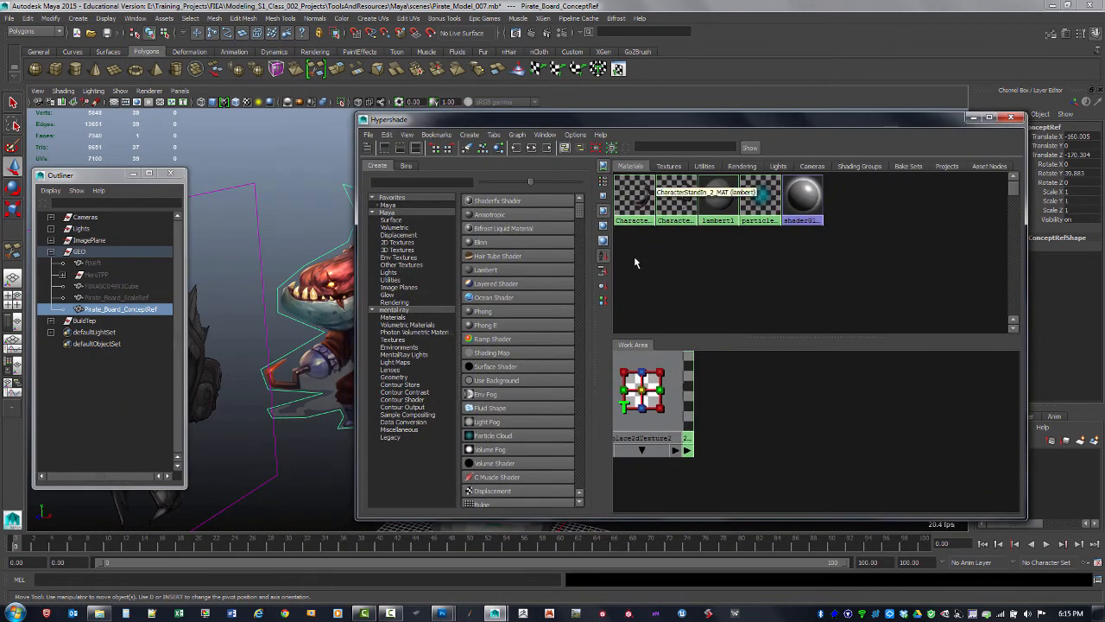
pyautogui.click(633, 200)
pyautogui.moveTo(633, 200); pyautogui.dragTo(816, 417, button='middle')
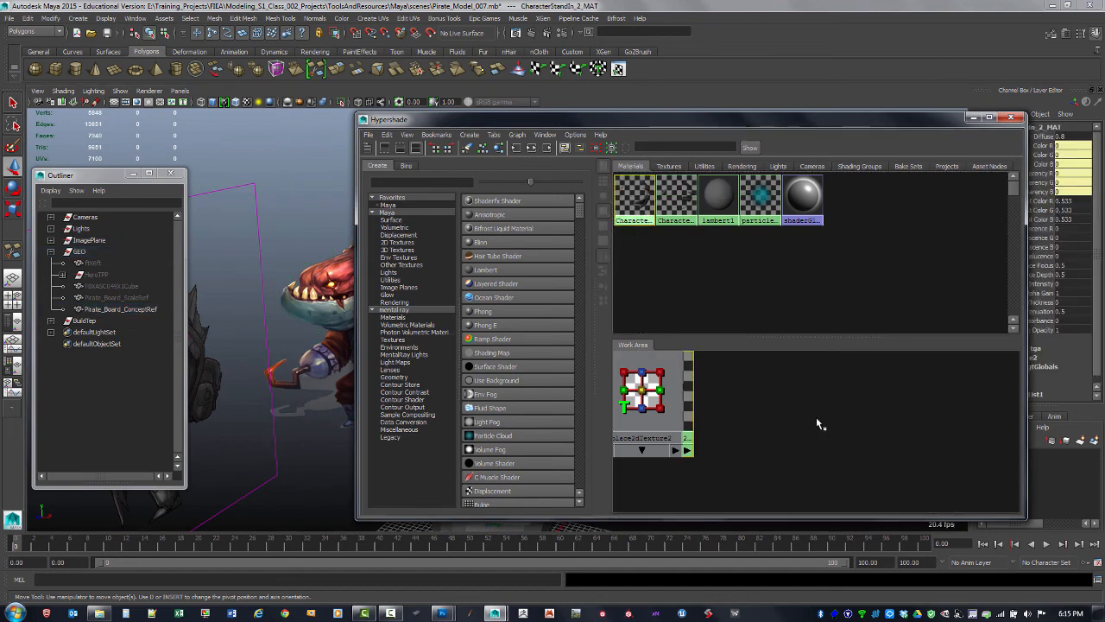
pyautogui.click(533, 149)
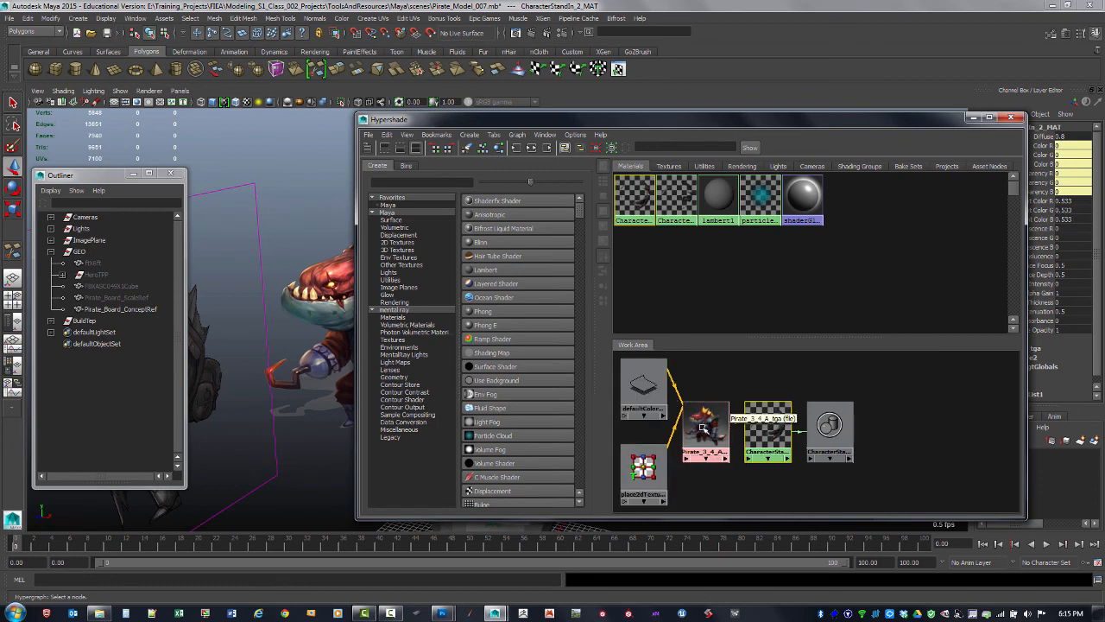
# Open the CharacterStandIn_2_MAT material's attributes, inspect them and close the editor
pyautogui.doubleClick(764, 438)
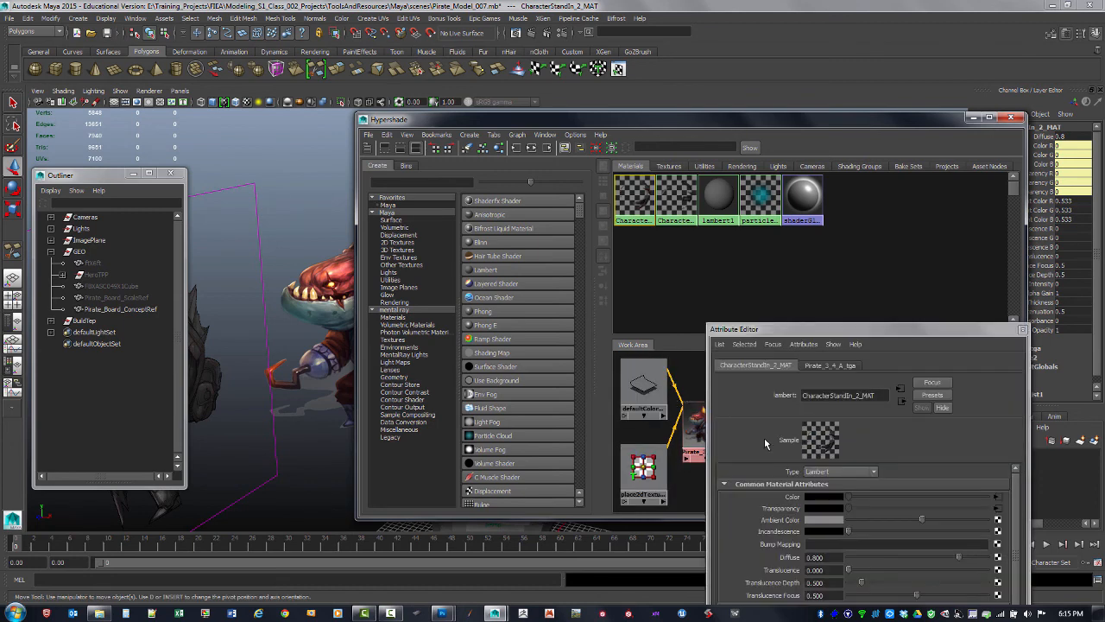
pyautogui.moveTo(828, 325); pyautogui.dragTo(905, 152)
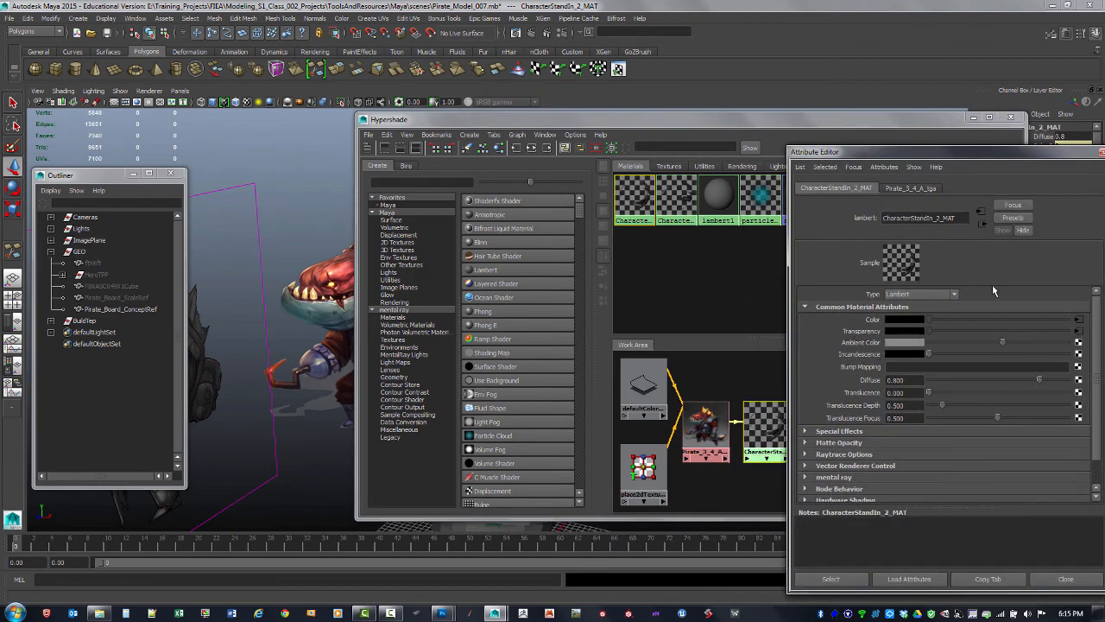
pyautogui.moveTo(965, 158); pyautogui.dragTo(822, 158)
pyautogui.click(968, 160)
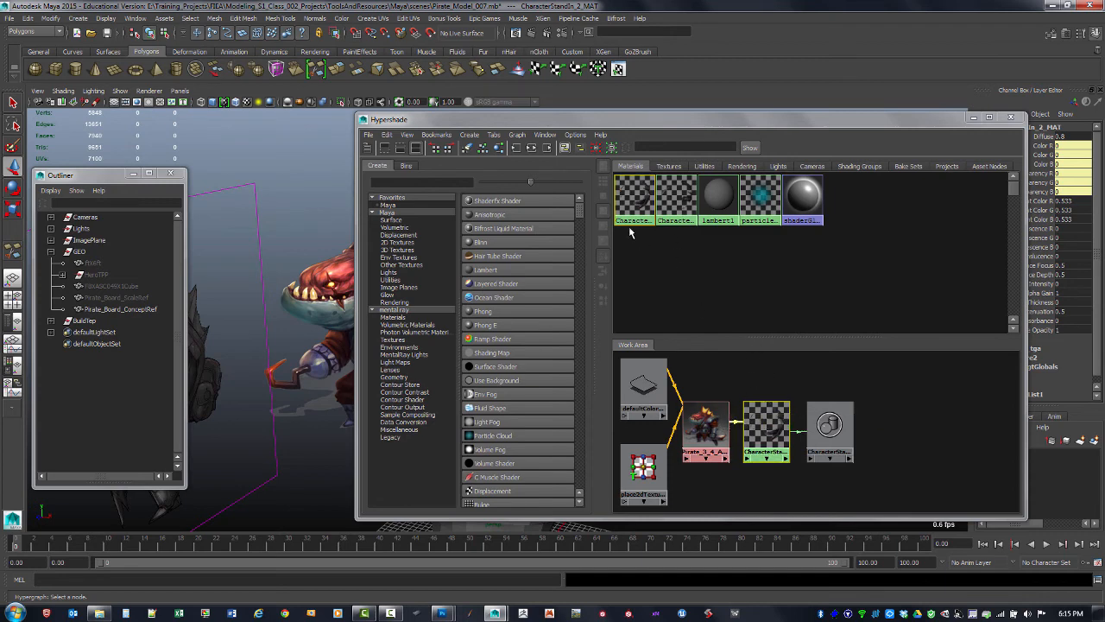
# Duplicate the selected shading node without its network
pyautogui.click(387, 135)
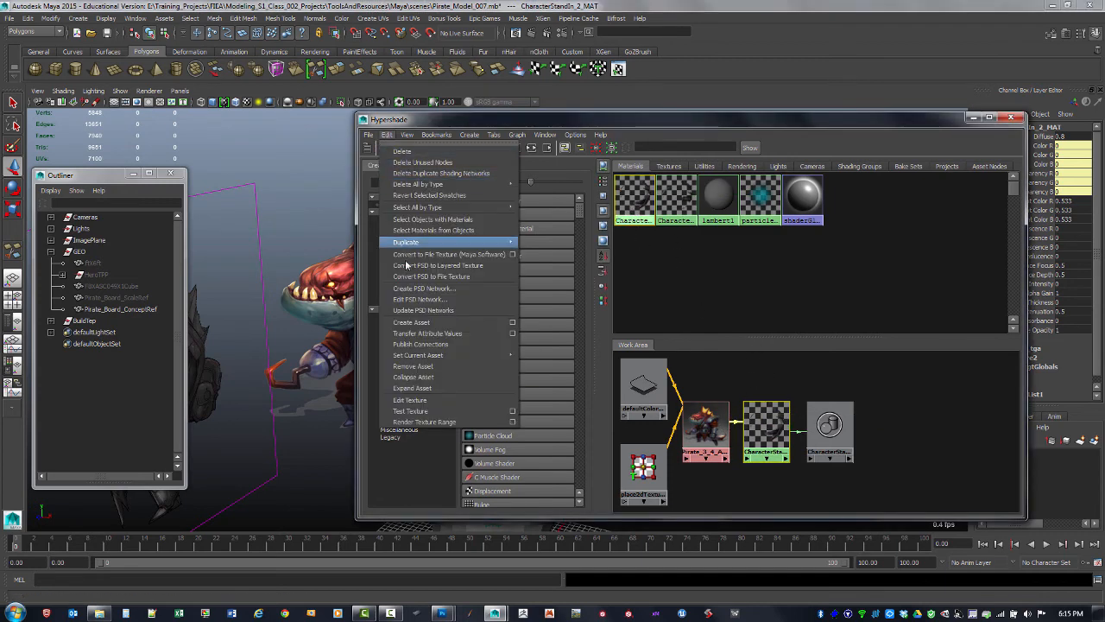
pyautogui.moveTo(454, 245)
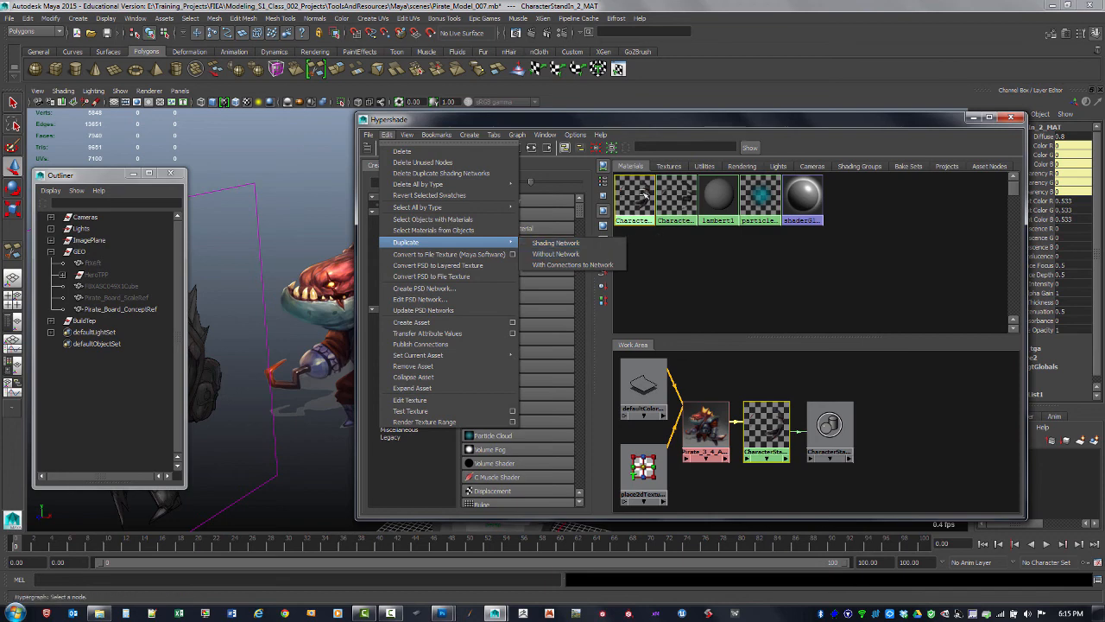
pyautogui.click(650, 251)
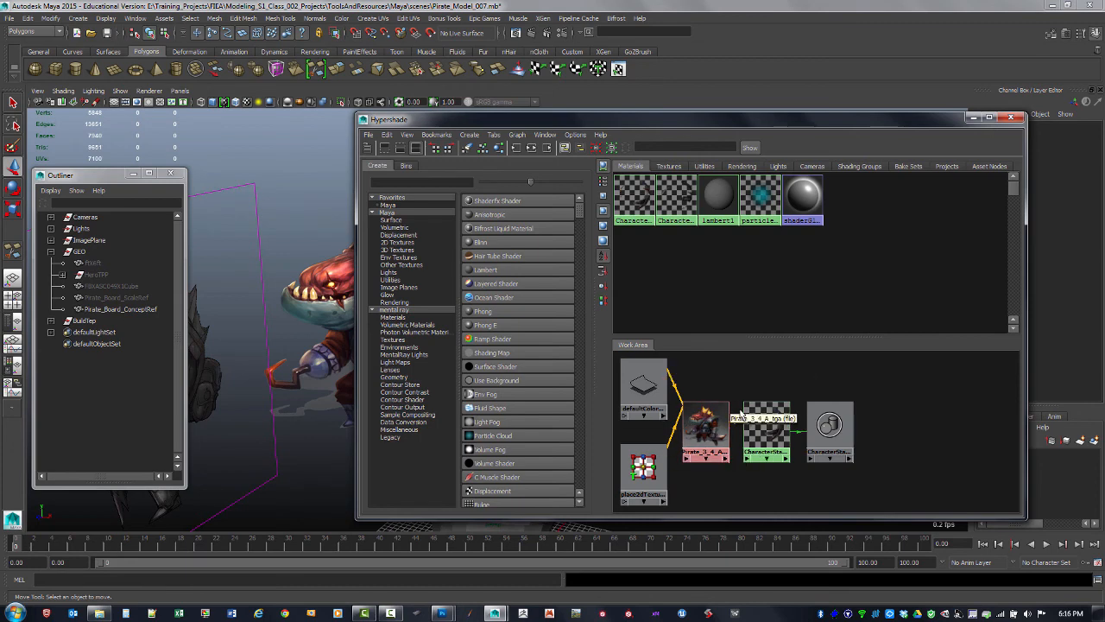
# Bring the CharacterStandIn_MAT material into the work area next to the existing network
pyautogui.click(679, 200)
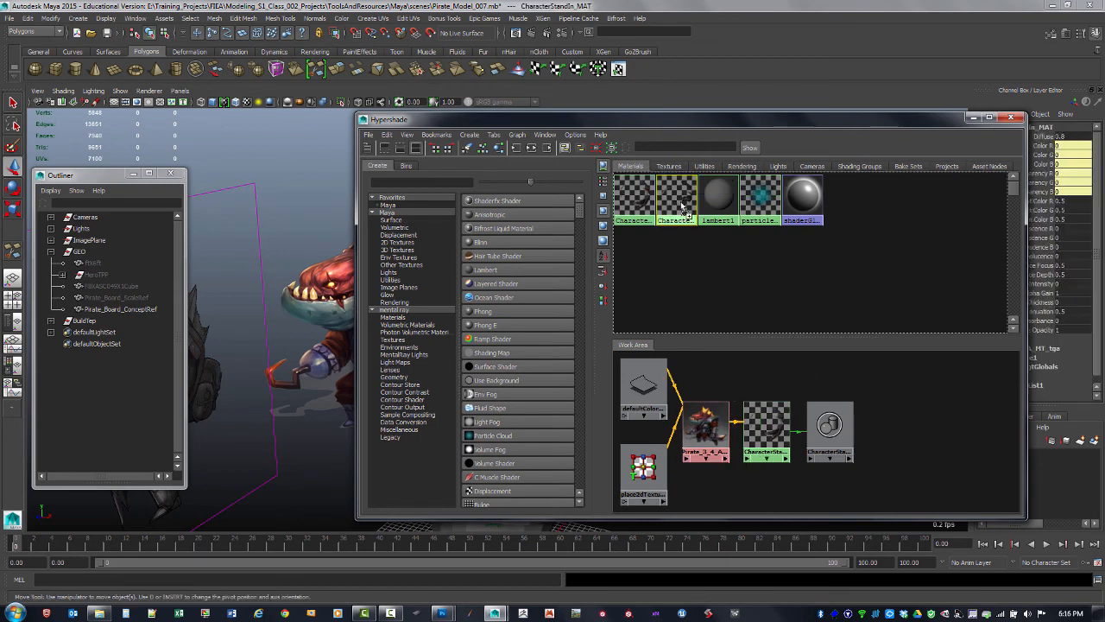
pyautogui.moveTo(680, 200); pyautogui.dragTo(939, 437, button='middle')
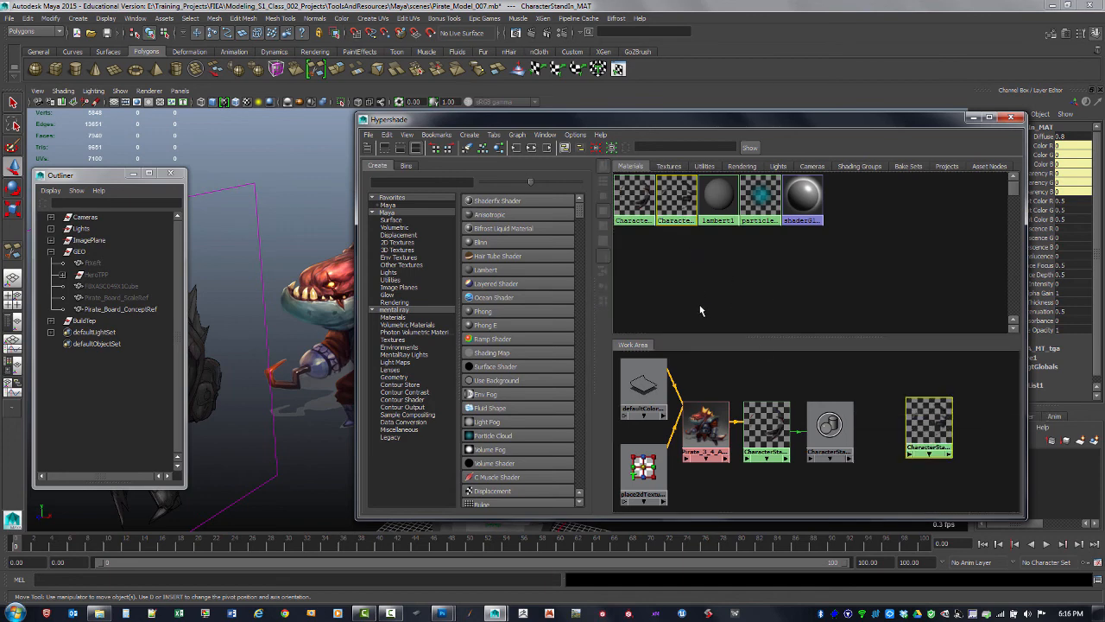
pyautogui.click(771, 426)
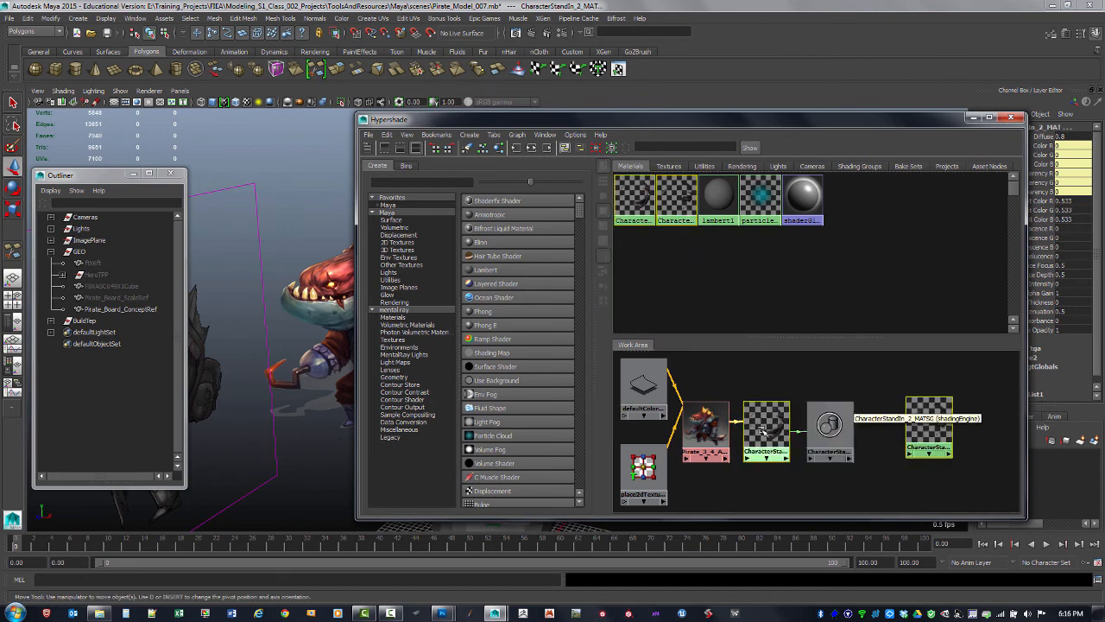
pyautogui.click(938, 440)
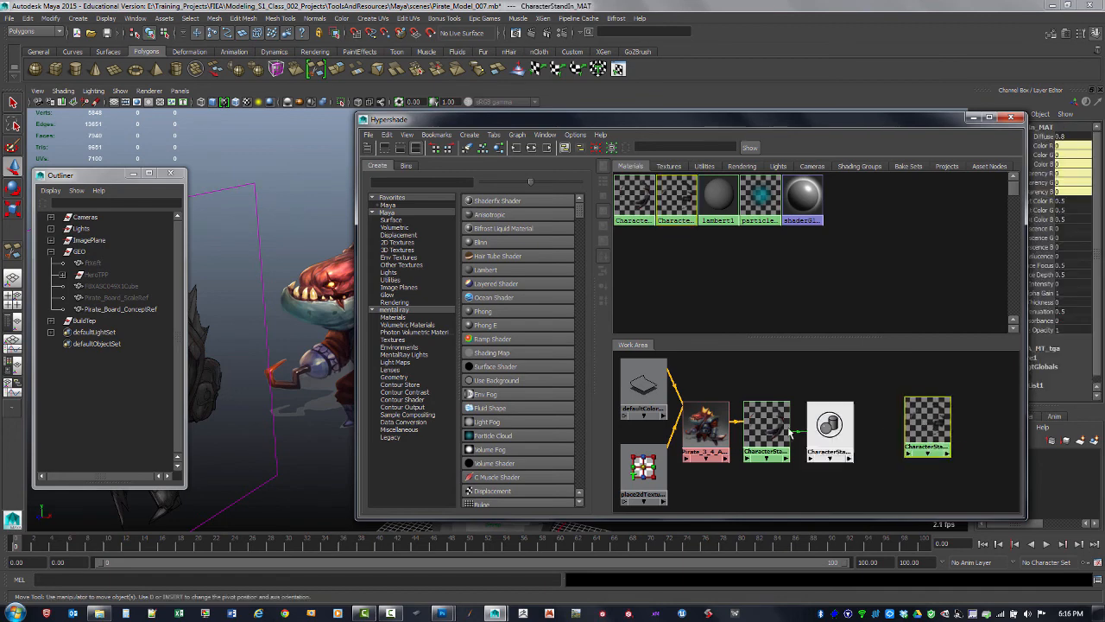
pyautogui.keyDown('shift'); pyautogui.click(774, 431); pyautogui.keyUp('shift')
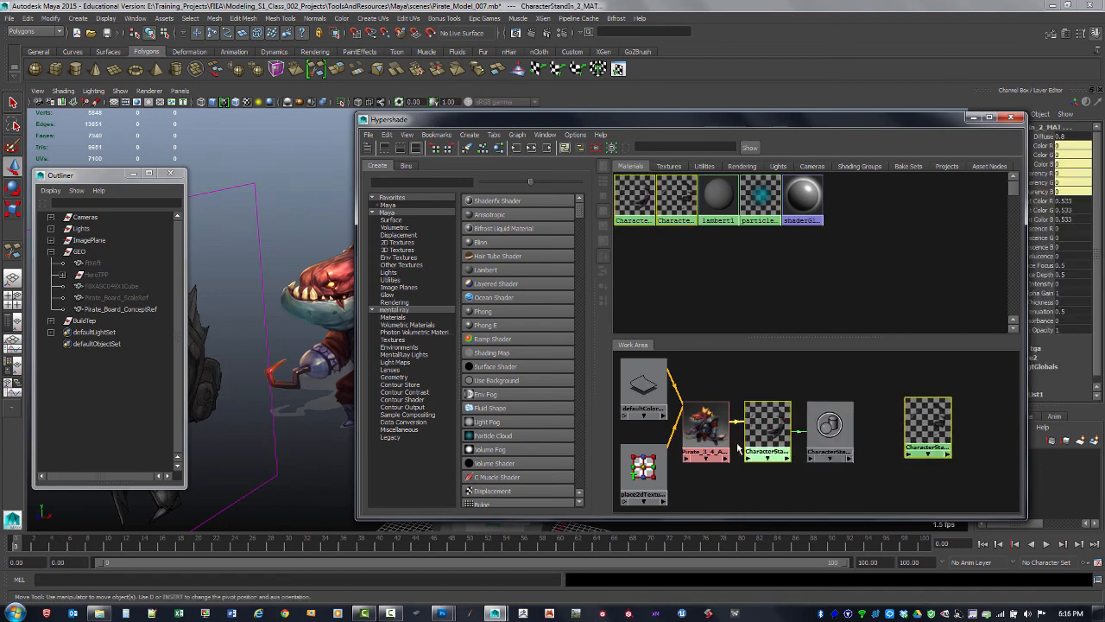
# Graph the input and output connections of both materials and arrange the nodes in the work area
pyautogui.click(531, 149)
pyautogui.keyDown('alt'); pyautogui.moveTo(867, 392); pyautogui.dragTo(945, 394, button='middle'); pyautogui.keyUp('alt')
pyautogui.keyDown('alt'); pyautogui.moveTo(945, 394); pyautogui.dragTo(945, 445, button='right'); pyautogui.keyUp('alt')
pyautogui.keyDown('alt'); pyautogui.moveTo(934, 430); pyautogui.dragTo(941, 389, button='middle'); pyautogui.keyUp('alt')
pyautogui.keyDown('alt'); pyautogui.moveTo(941, 389); pyautogui.dragTo(941, 400, button='right'); pyautogui.keyUp('alt')
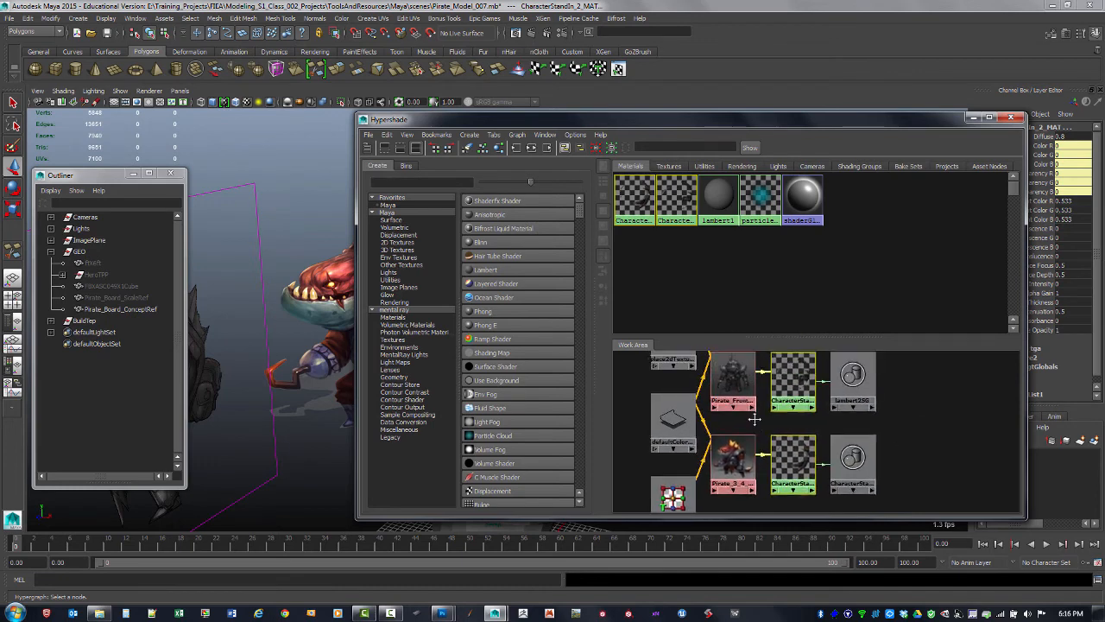
# Inspect the attributes of the Pirate_3_4_A file texture and the CharacterStandIn_2_MAT material, closing the editor each time
pyautogui.doubleClick(733, 423)
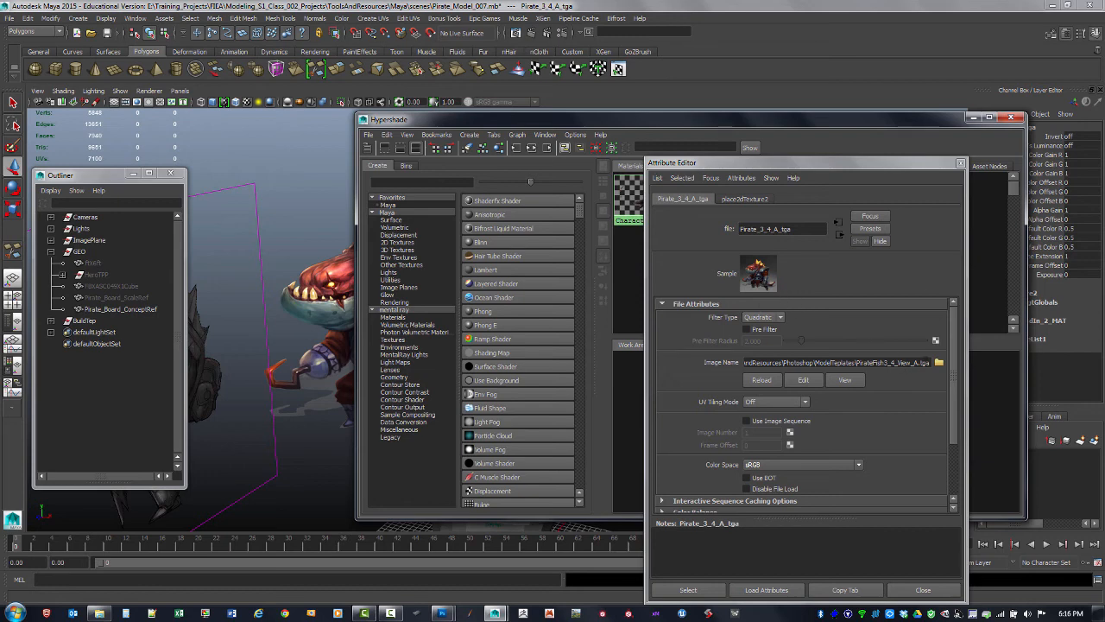
pyautogui.click(961, 162)
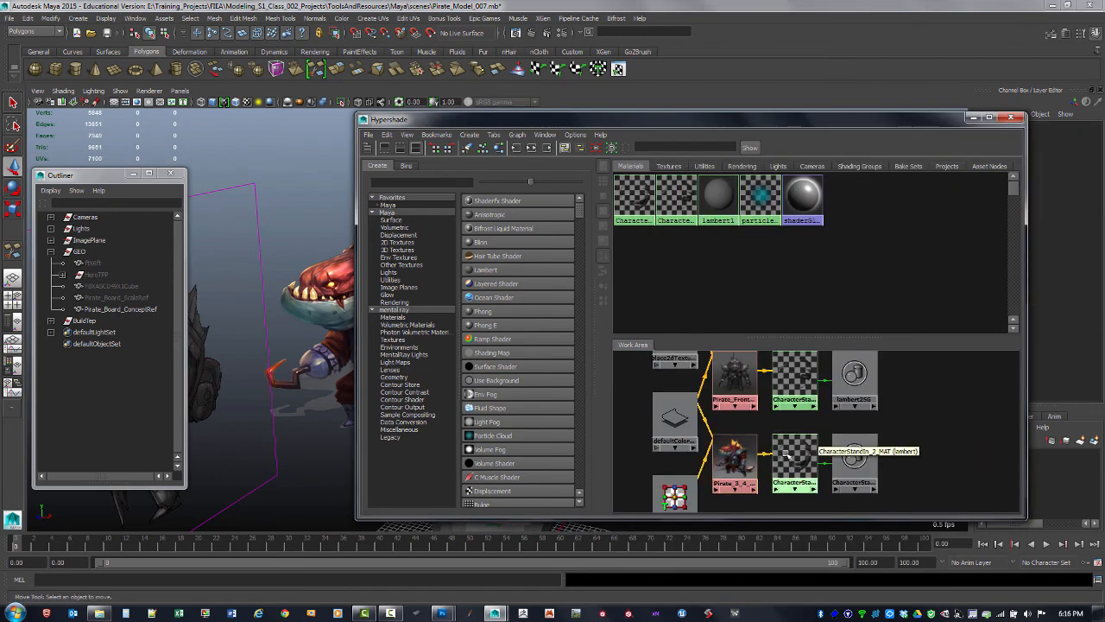
pyautogui.doubleClick(784, 452)
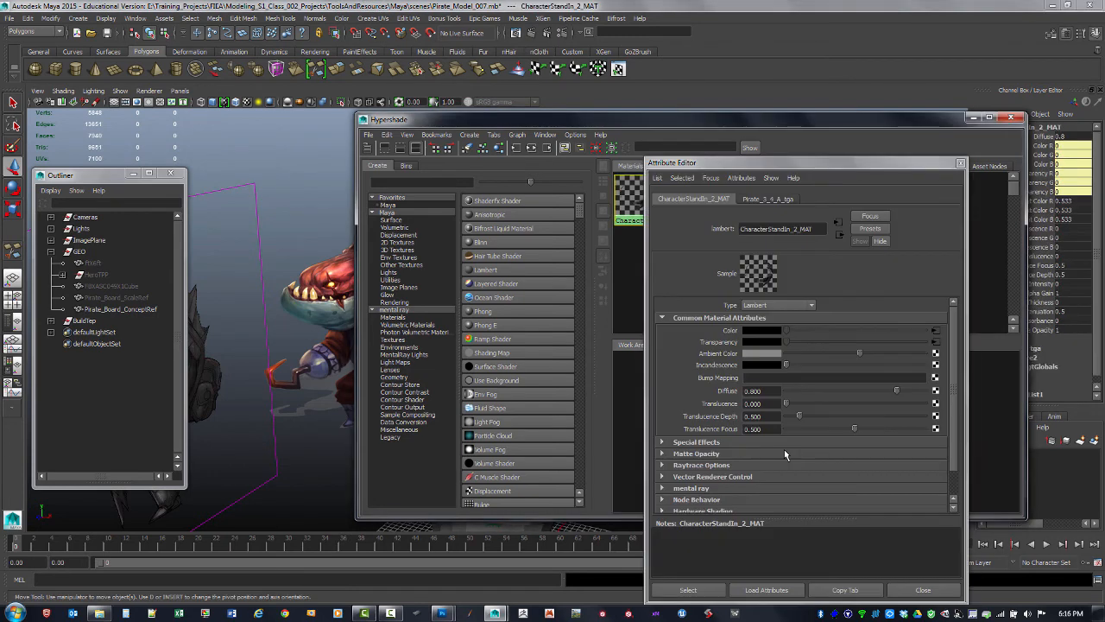
pyautogui.click(961, 162)
# Assign the CharacterStandIn_2_MAT material to the Pirate_Board_ConceptRef board and close the Hypershade
pyautogui.moveTo(810, 126); pyautogui.dragTo(921, 142)
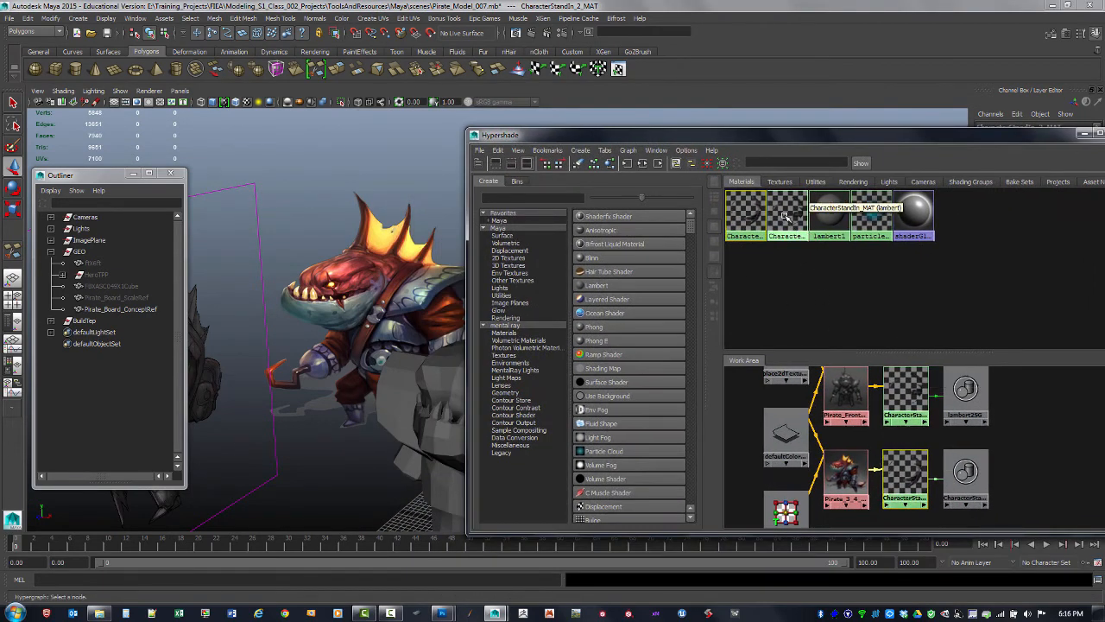
pyautogui.click(340, 286)
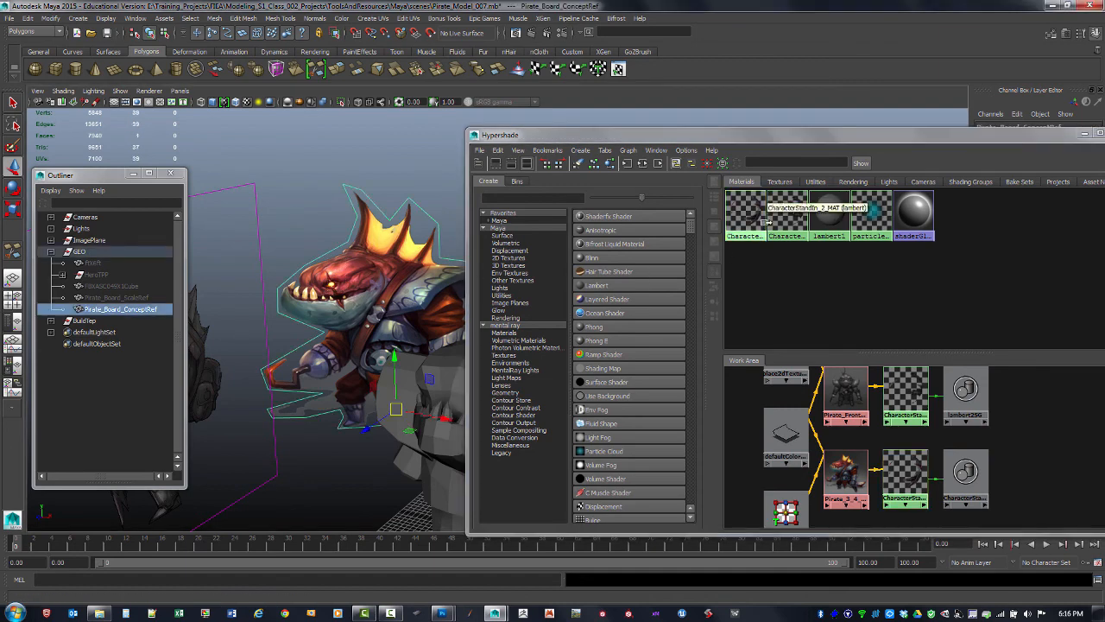
pyautogui.moveTo(787, 218); pyautogui.dragTo(753, 189, button='right')
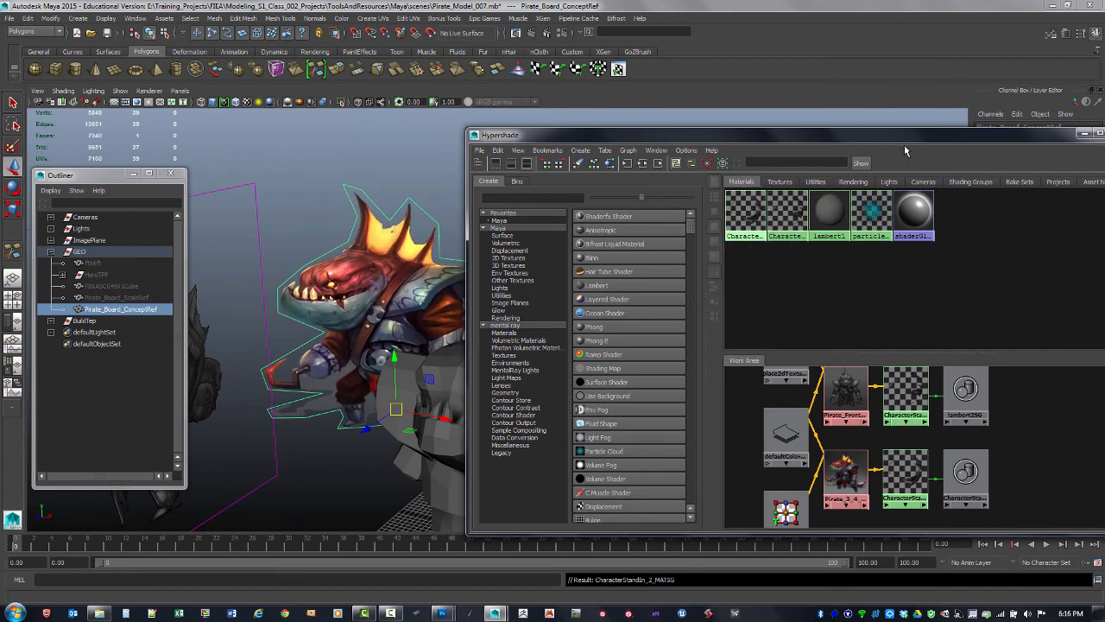
pyautogui.moveTo(920, 136); pyautogui.dragTo(794, 129)
pyautogui.click(992, 131)
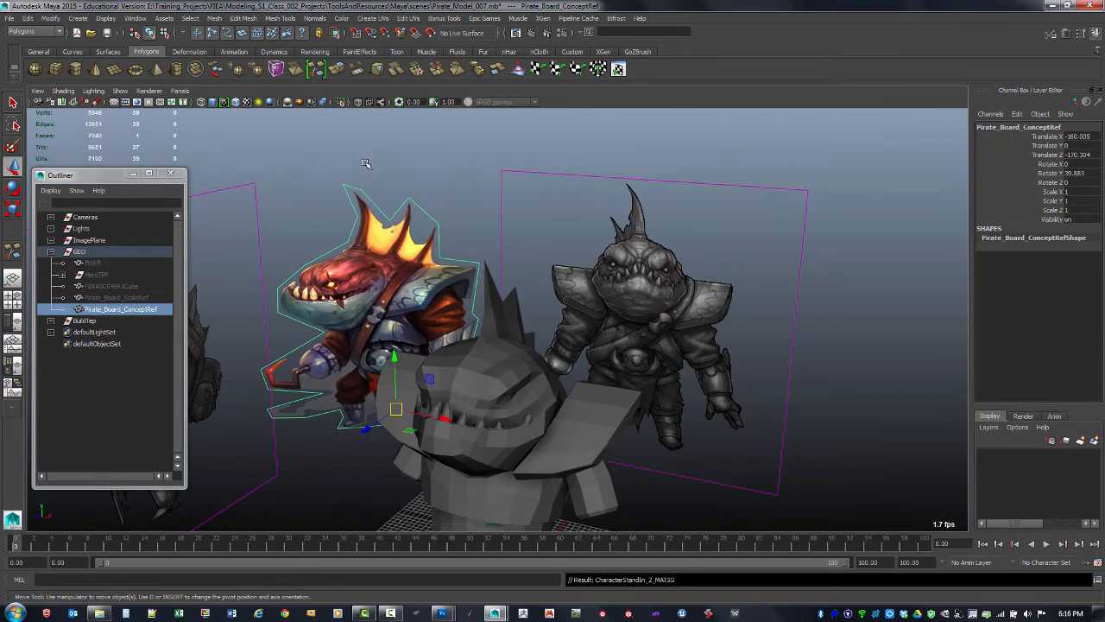
# Create a polygon cylinder primitive
pyautogui.click(366, 164)
pyautogui.keyDown('alt'); pyautogui.moveTo(519, 222); pyautogui.dragTo(569, 242); pyautogui.keyUp('alt')
pyautogui.keyDown('alt'); pyautogui.moveTo(569, 241); pyautogui.dragTo(545, 262); pyautogui.keyUp('alt')
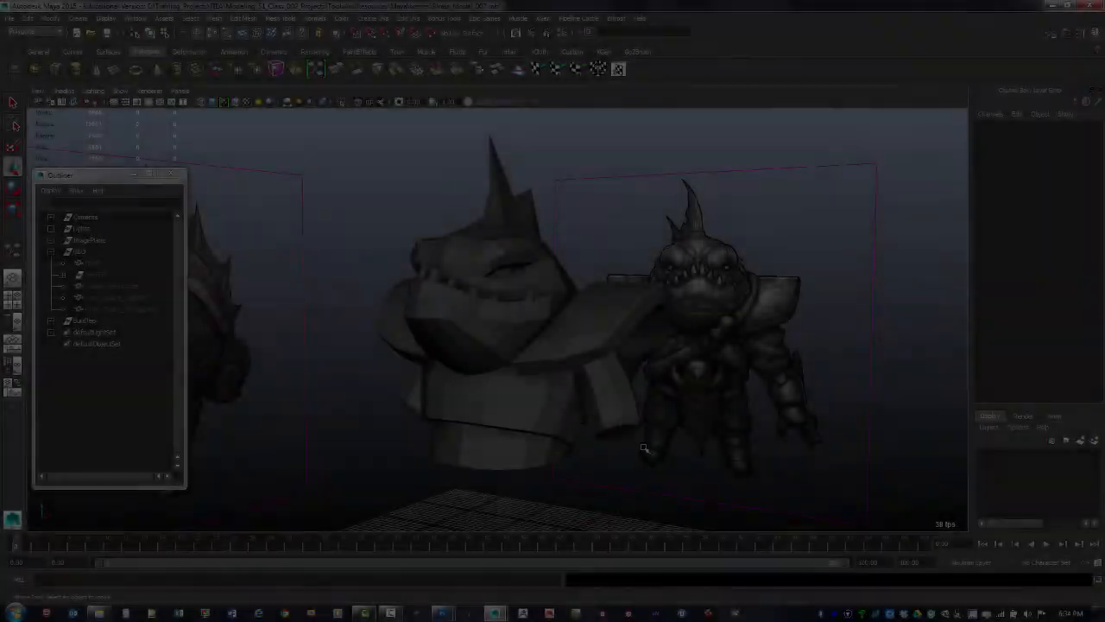
pyautogui.keyDown('alt'); pyautogui.moveTo(639, 440); pyautogui.dragTo(611, 390); pyautogui.keyUp('alt')
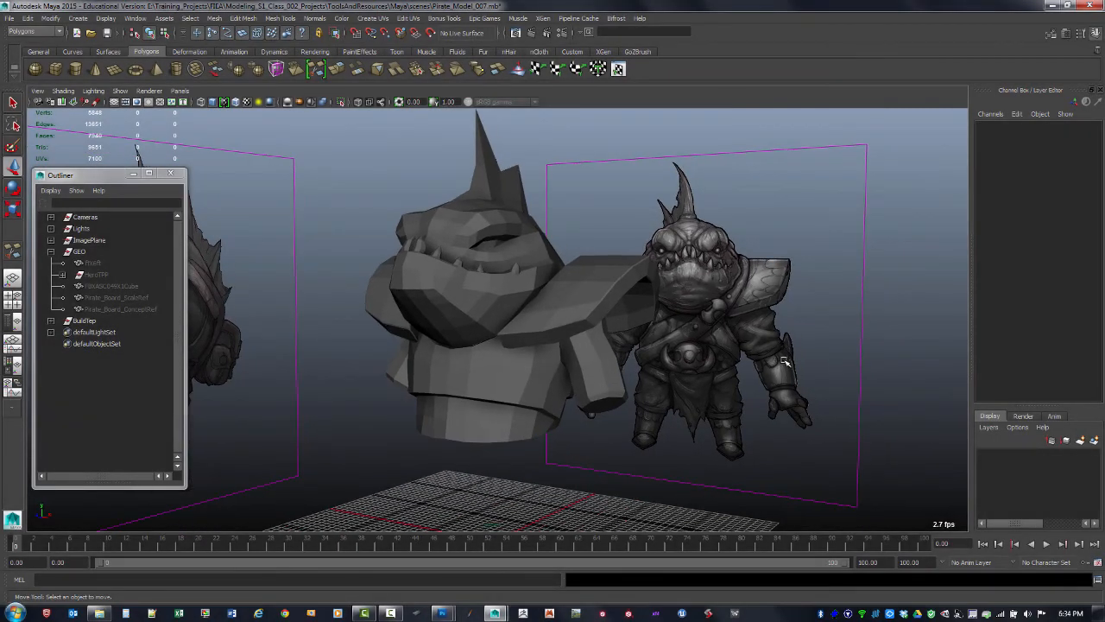
pyautogui.click(77, 18)
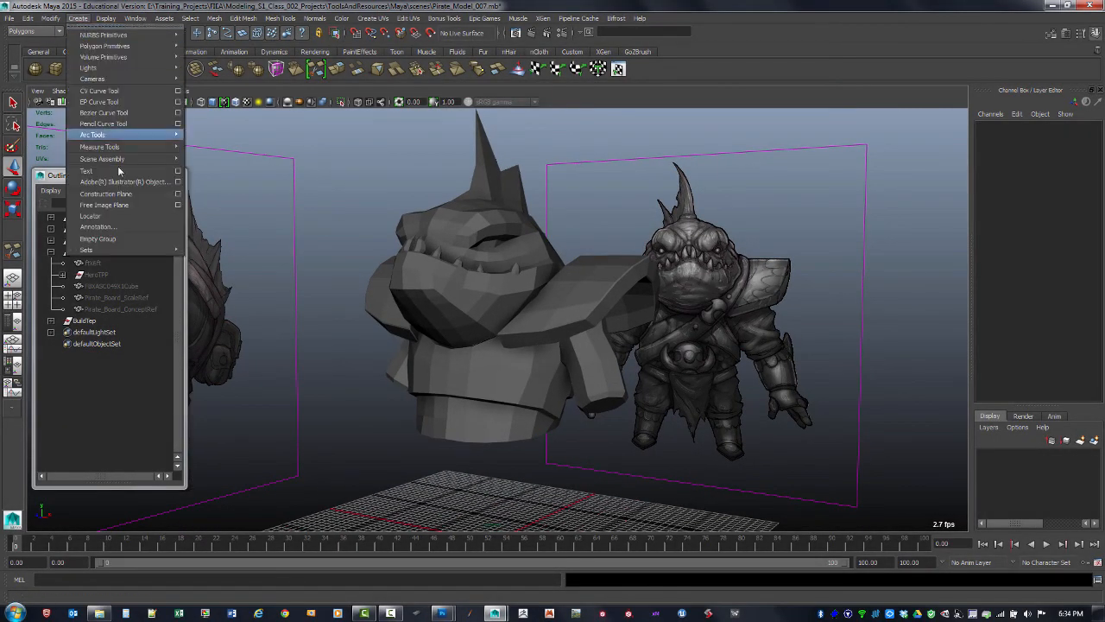
pyautogui.moveTo(141, 38)
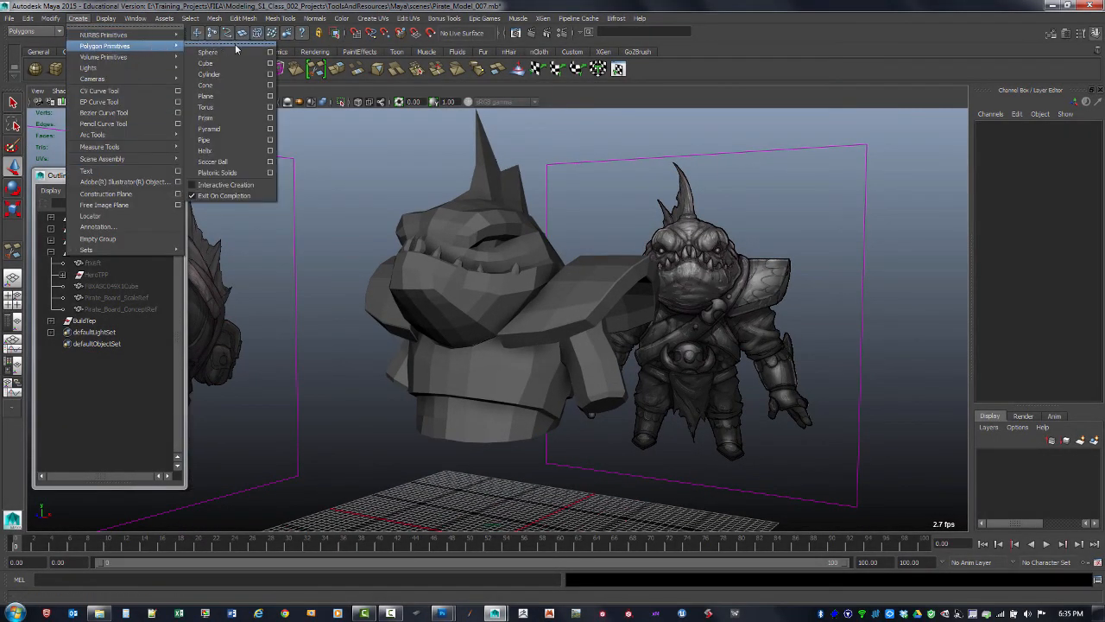
pyautogui.click(246, 76)
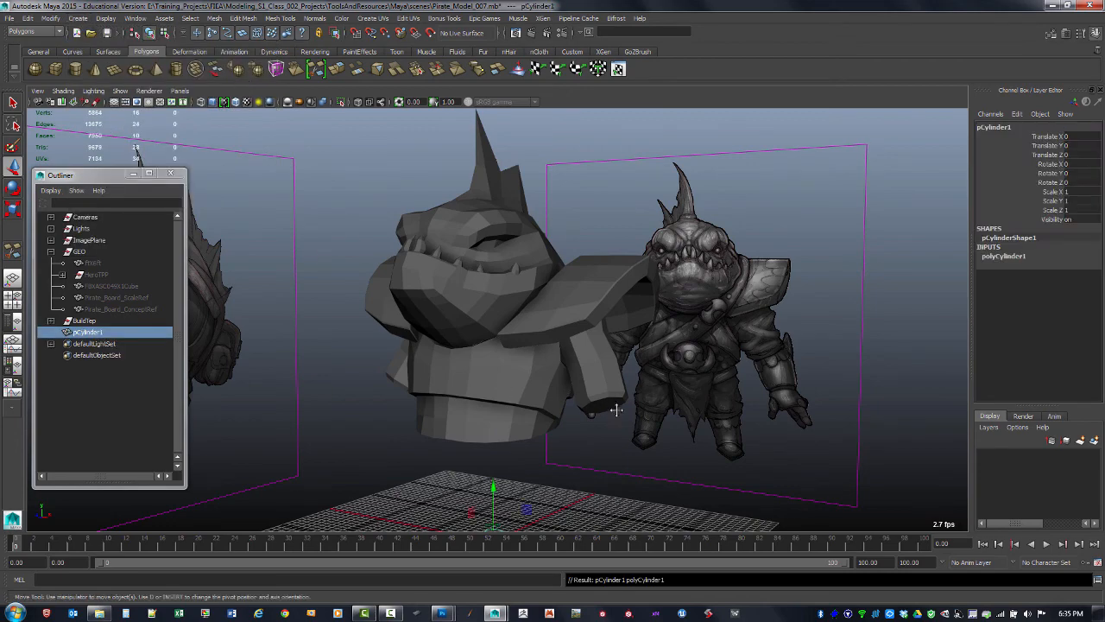
# Move the cylinder onto the shark's right forearm in the front wireframe view
pyautogui.keyDown('alt'); pyautogui.moveTo(617, 410); pyautogui.dragTo(630, 321, button='middle'); pyautogui.keyUp('alt')
pyautogui.press('space')
pyautogui.press('space')
pyautogui.keyDown('alt'); pyautogui.moveTo(438, 429); pyautogui.dragTo(466, 306, button='middle'); pyautogui.keyUp('alt')
pyautogui.moveTo(466, 306)
pyautogui.keyDown('alt'); pyautogui.mouseDown(button='right')
pyautogui.moveTo(494, 376)
pyautogui.moveTo(528, 381)
pyautogui.mouseUp(button='right'); pyautogui.keyUp('alt')
pyautogui.press('4')
pyautogui.keyDown('alt'); pyautogui.moveTo(719, 376); pyautogui.dragTo(706, 342, button='right'); pyautogui.keyUp('alt')
pyautogui.moveTo(706, 342)
pyautogui.keyDown('alt'); pyautogui.mouseDown(button='middle')
pyautogui.moveTo(681, 301)
pyautogui.moveTo(683, 244)
pyautogui.mouseUp(button='middle'); pyautogui.keyUp('alt')
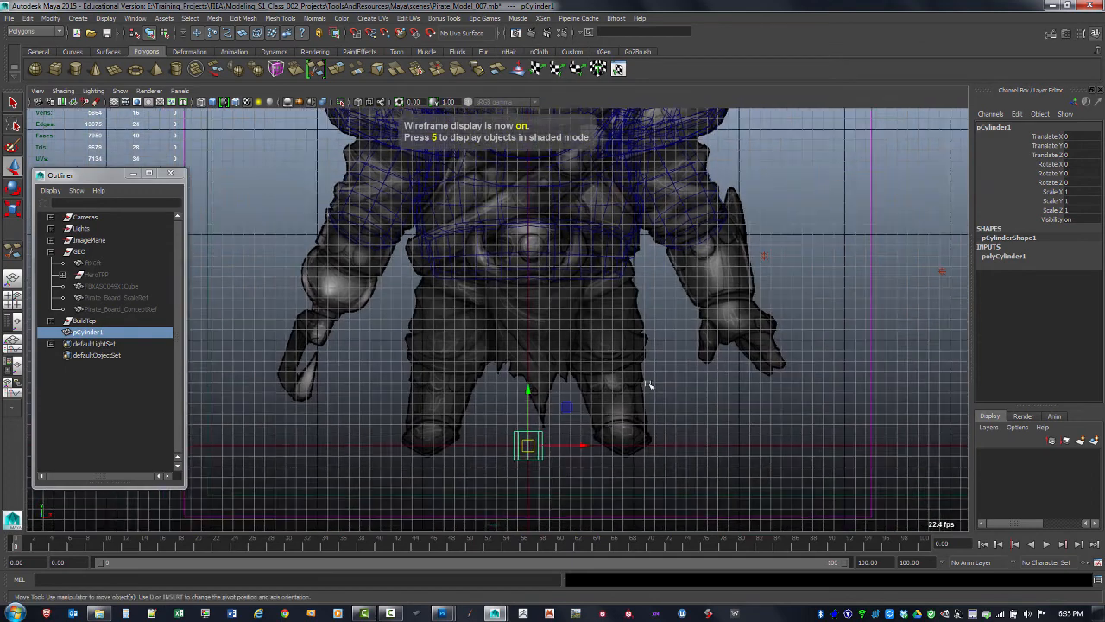
pyautogui.keyDown('alt'); pyautogui.moveTo(649, 385); pyautogui.dragTo(646, 426, button='middle'); pyautogui.keyUp('alt')
pyautogui.moveTo(526, 488); pyautogui.dragTo(706, 310)
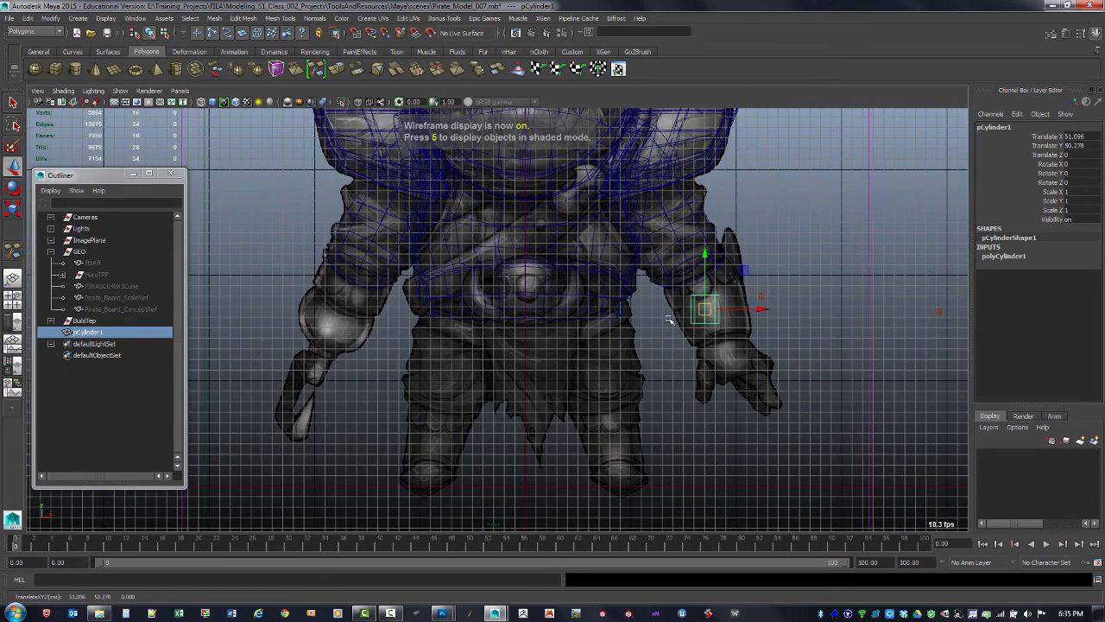
# Rotate the cylinder to follow the forearm, pasting Arm_R's Rotate Z value of 24.771 into it
pyautogui.press('e')
pyautogui.moveTo(682, 272); pyautogui.dragTo(684, 301)
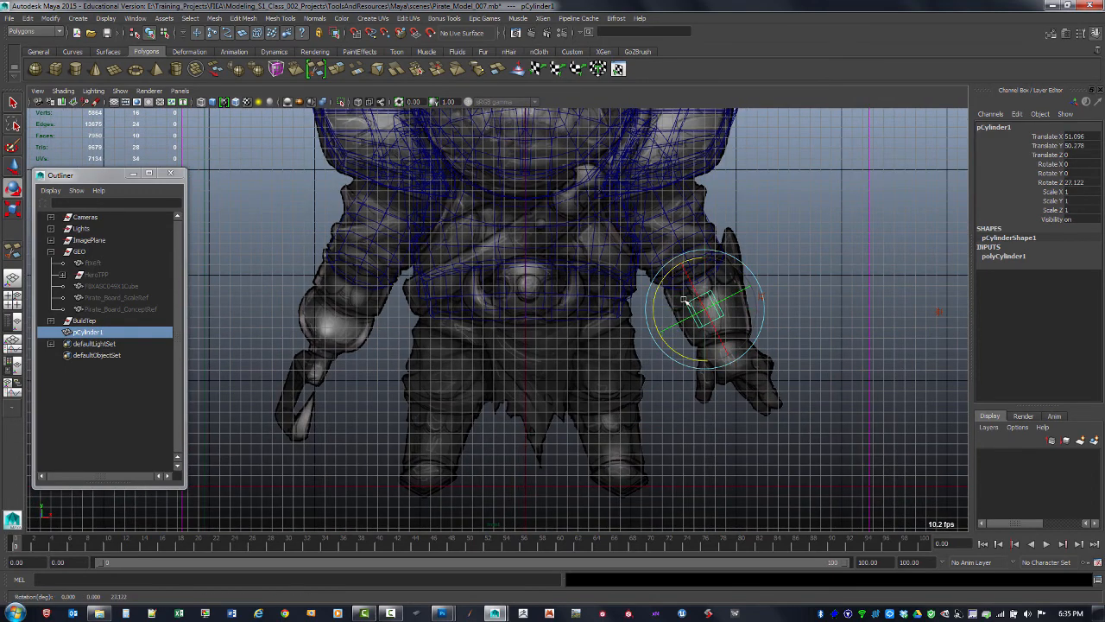
pyautogui.keyDown('alt'); pyautogui.click(686, 302); pyautogui.keyUp('alt')
pyautogui.keyDown('alt'); pyautogui.moveTo(686, 303); pyautogui.dragTo(797, 326, button='right'); pyautogui.keyUp('alt')
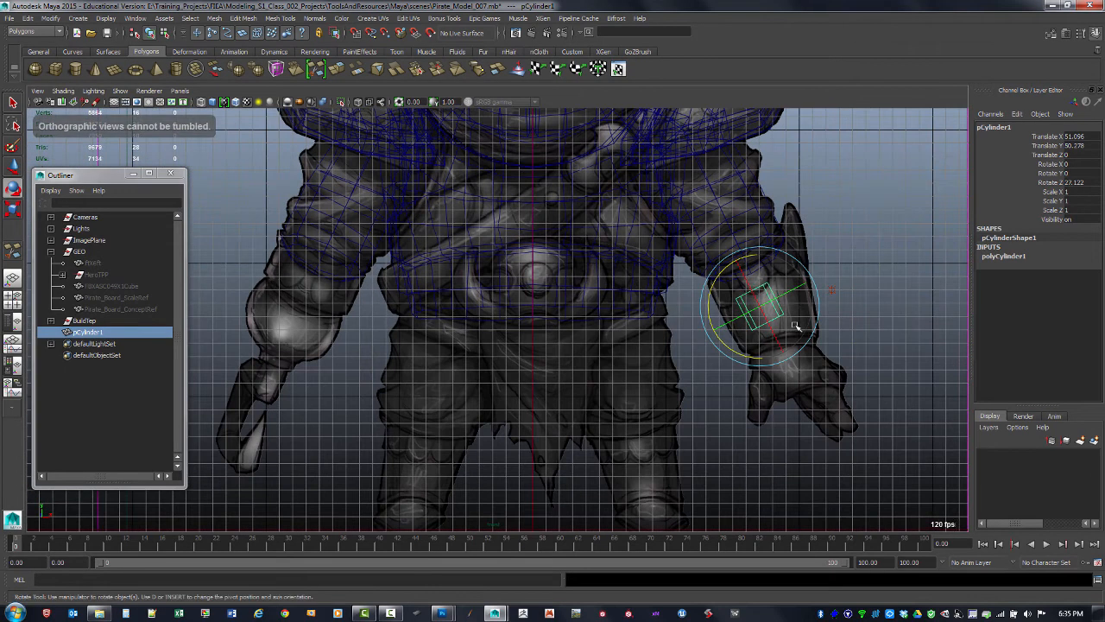
pyautogui.click(750, 165)
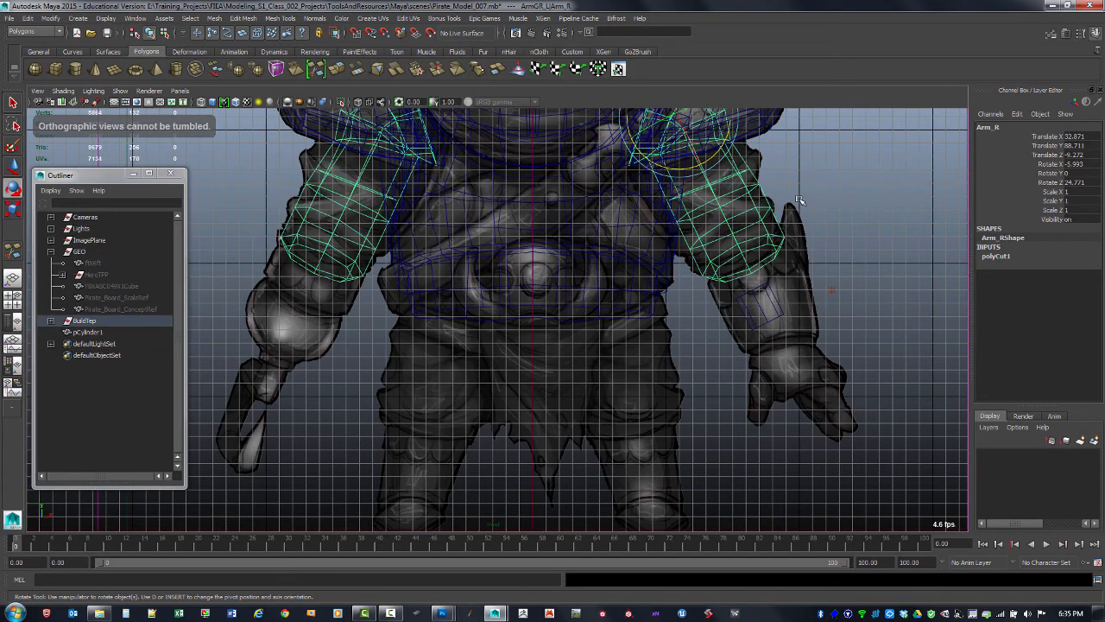
pyautogui.doubleClick(1090, 184)
pyautogui.hotkey('ctrl', 'c')
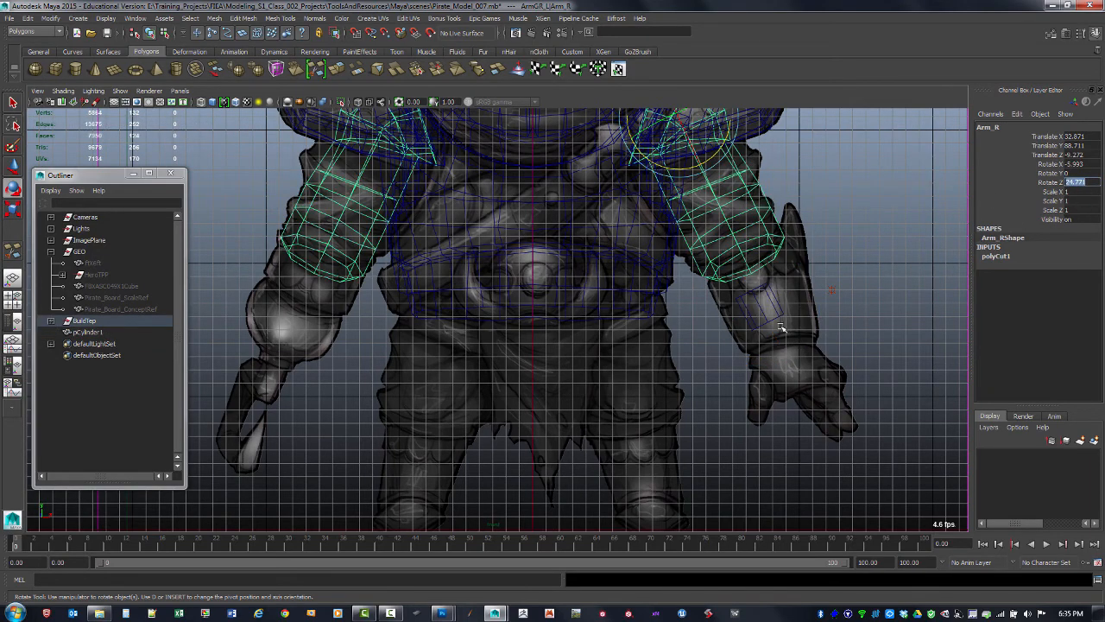
pyautogui.click(854, 317)
pyautogui.click(776, 318)
pyautogui.doubleClick(1092, 183)
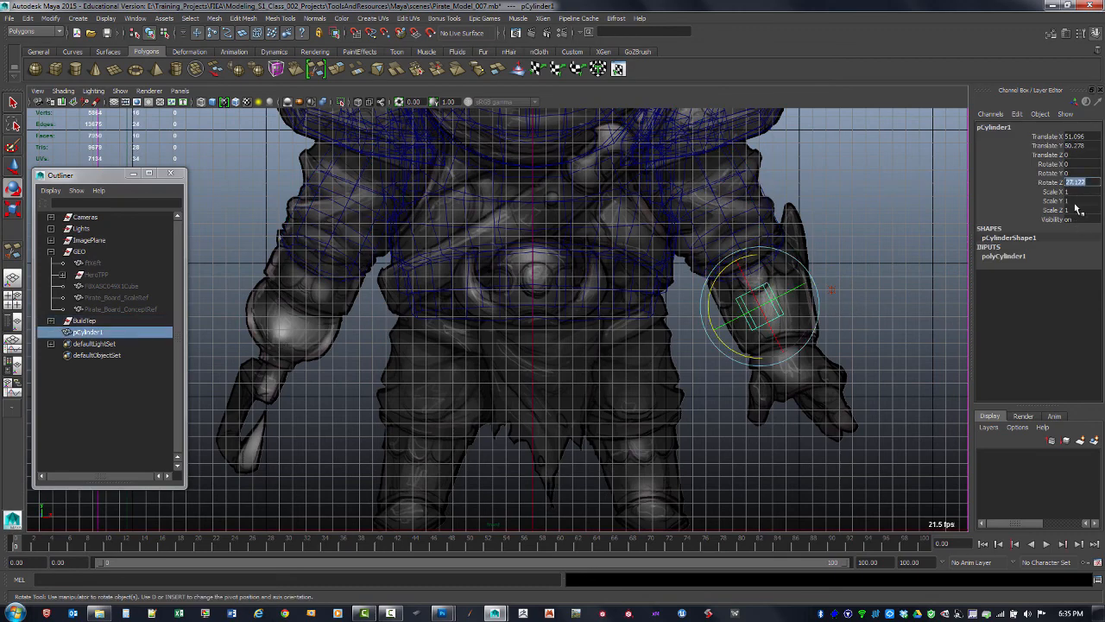
pyautogui.hotkey('ctrl', 'v')
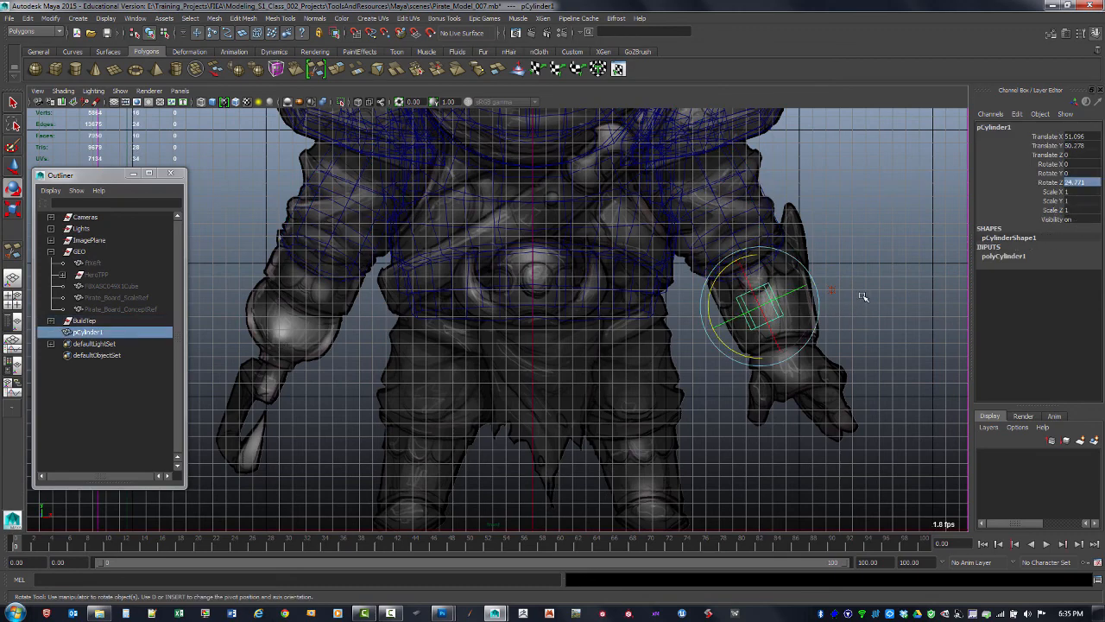
# Copy Arm_R's Rotate X value and paste it into the cylinder's Rotate X channel
pyautogui.click(862, 292)
pyautogui.click(747, 172)
pyautogui.click(1084, 165)
pyautogui.hotkey('ctrl', 'c')
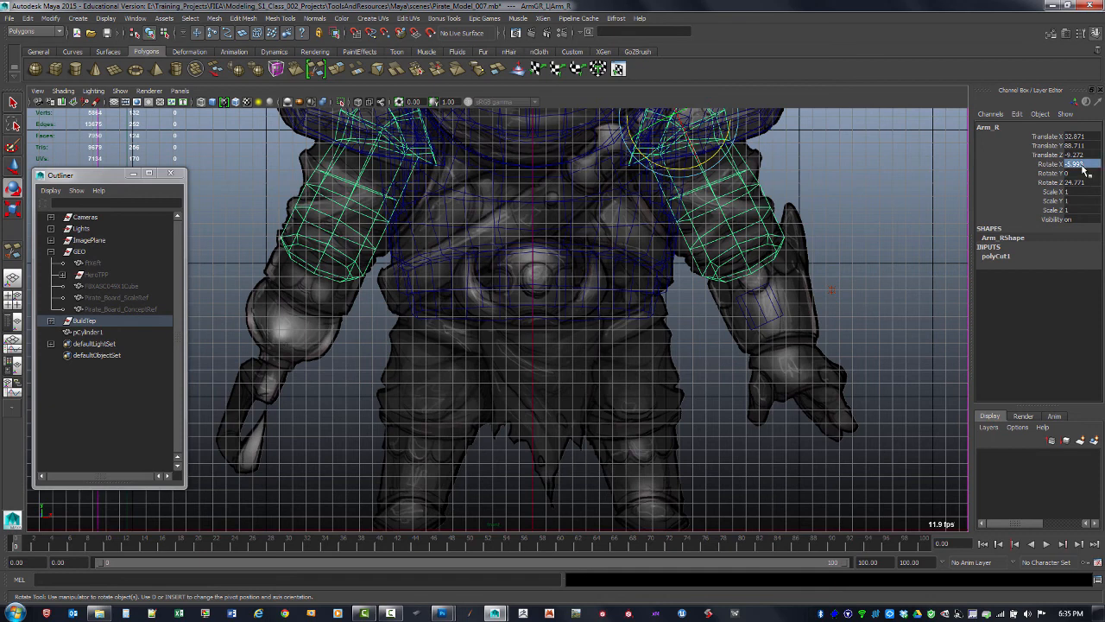
pyautogui.click(848, 334)
pyautogui.click(767, 312)
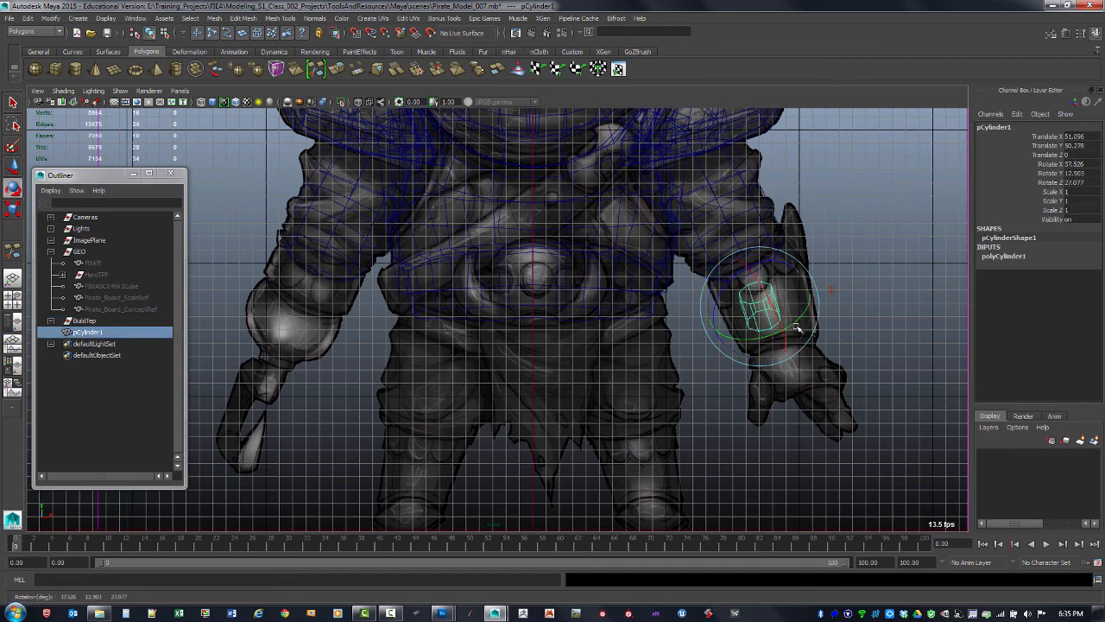
pyautogui.hotkey('ctrl', 'z')
pyautogui.doubleClick(1090, 183)
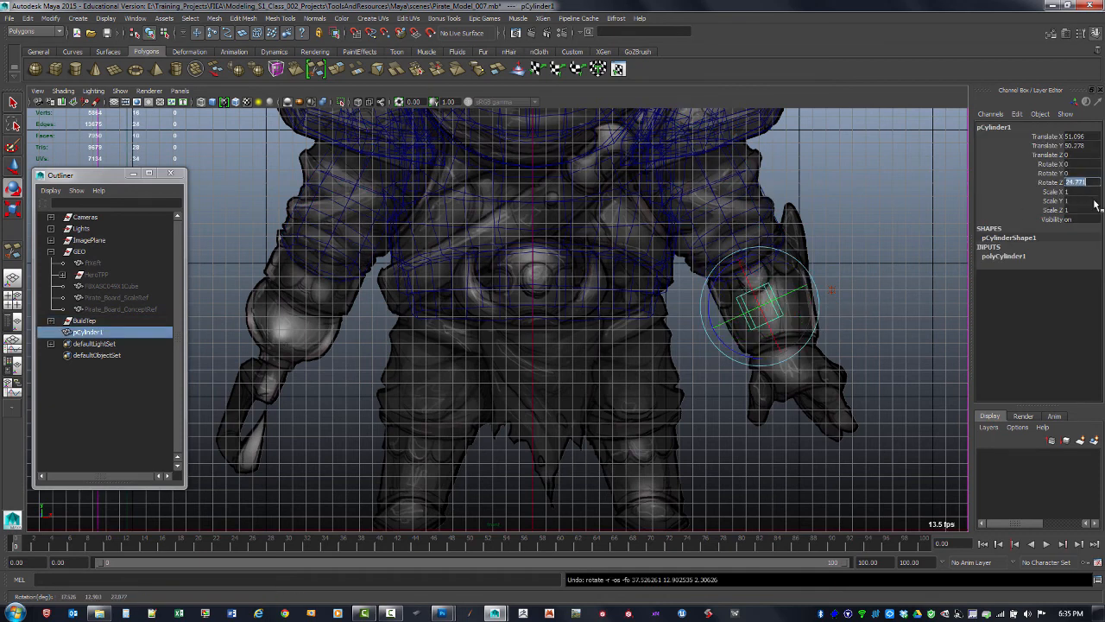
pyautogui.click(1083, 164)
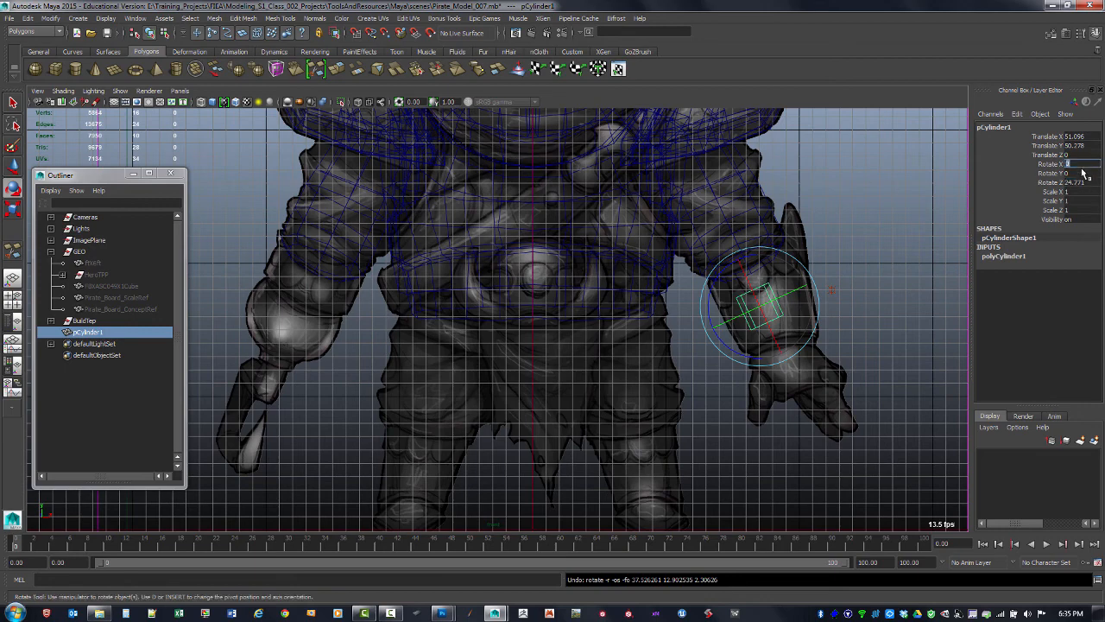
pyautogui.hotkey('ctrl', 'v')
pyautogui.press('Return')
# Rotate the cylinder around X in the perspective view to about -24.8 degrees to align with the forearm
pyautogui.click(877, 257)
pyautogui.press('space')
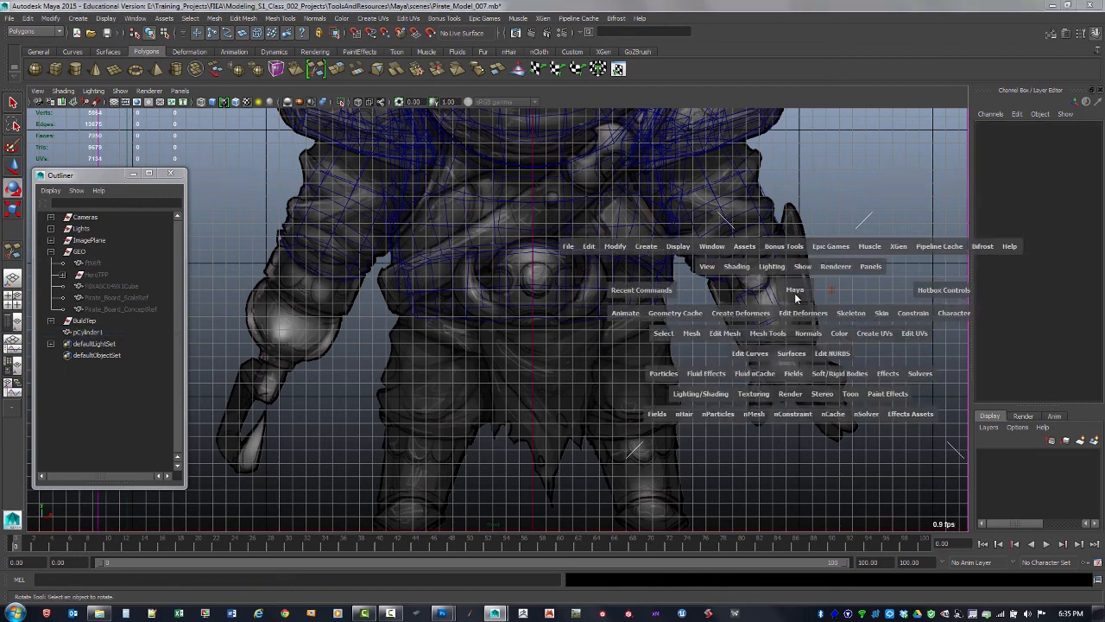
pyautogui.press('space')
pyautogui.keyDown('alt'); pyautogui.moveTo(851, 259); pyautogui.dragTo(740, 295); pyautogui.keyUp('alt')
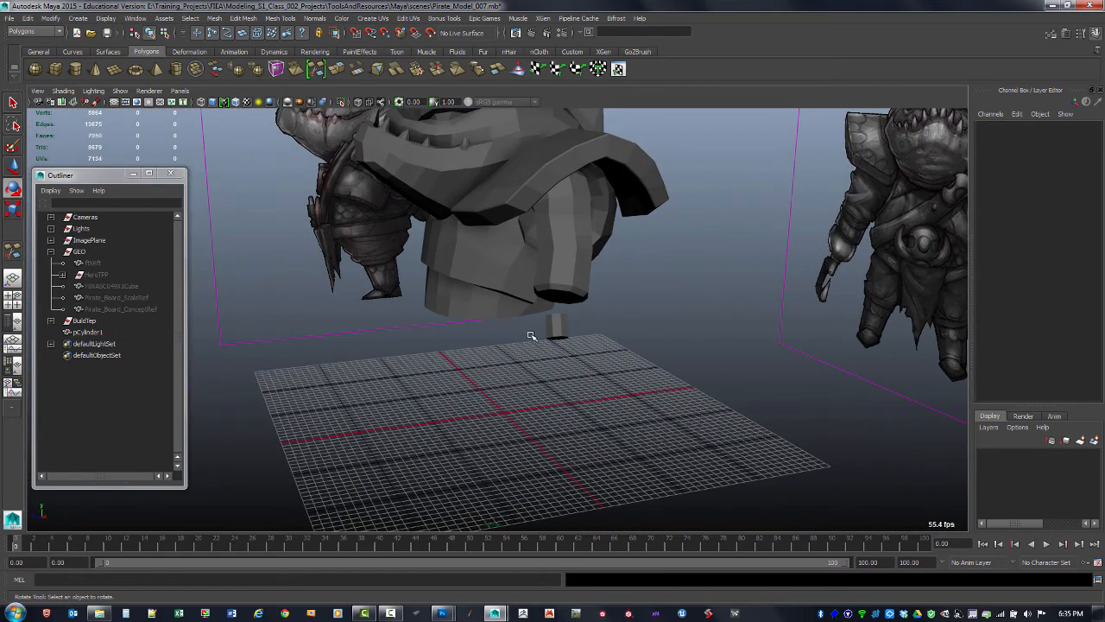
pyautogui.click(557, 331)
pyautogui.keyDown('alt'); pyautogui.moveTo(577, 348); pyautogui.dragTo(540, 306); pyautogui.keyUp('alt')
pyautogui.scroll(3, 529, 298)
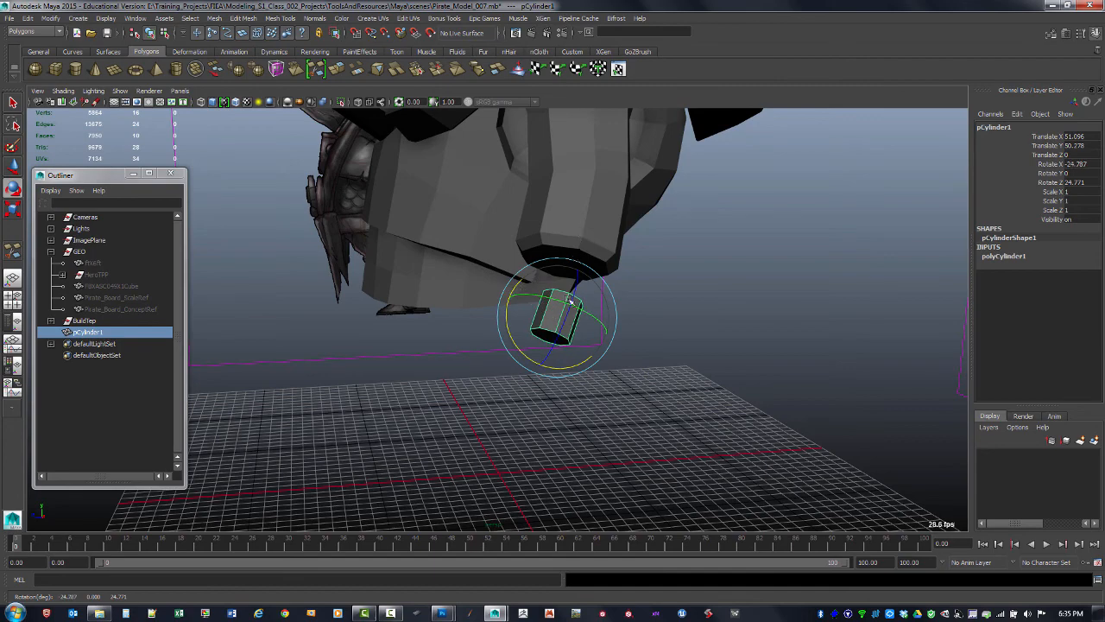
# Scale the cylinder uniformly to about 2.35
pyautogui.press('space')
pyautogui.press('space')
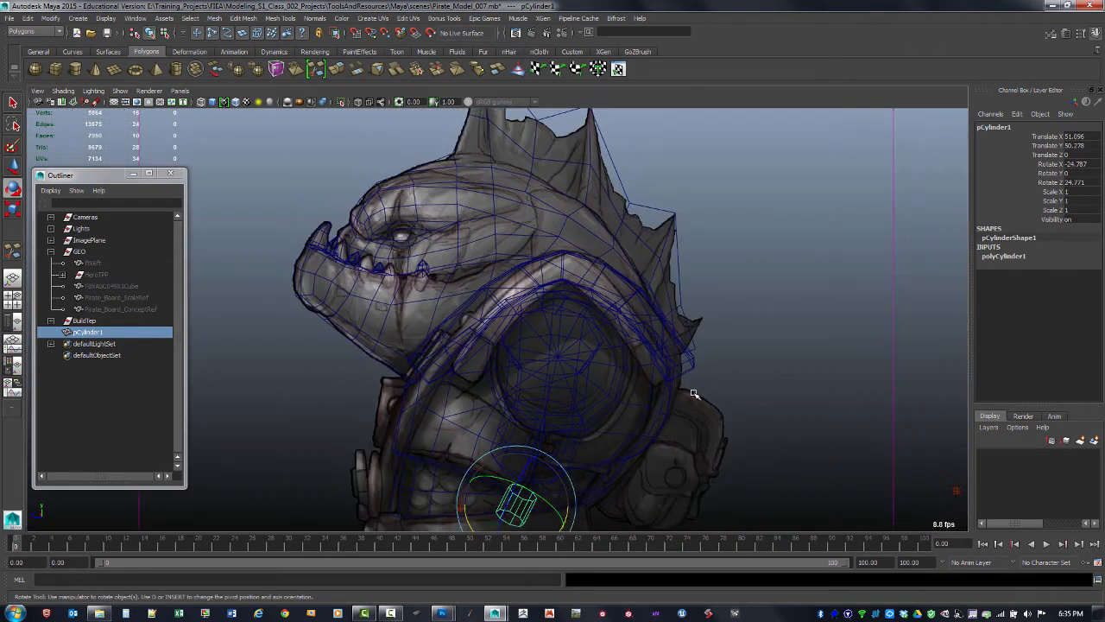
pyautogui.keyDown('alt'); pyautogui.moveTo(612, 421); pyautogui.dragTo(616, 281, button='middle'); pyautogui.keyUp('alt')
pyautogui.keyDown('alt'); pyautogui.moveTo(616, 282); pyautogui.dragTo(598, 336, button='right'); pyautogui.keyUp('alt')
pyautogui.press('r')
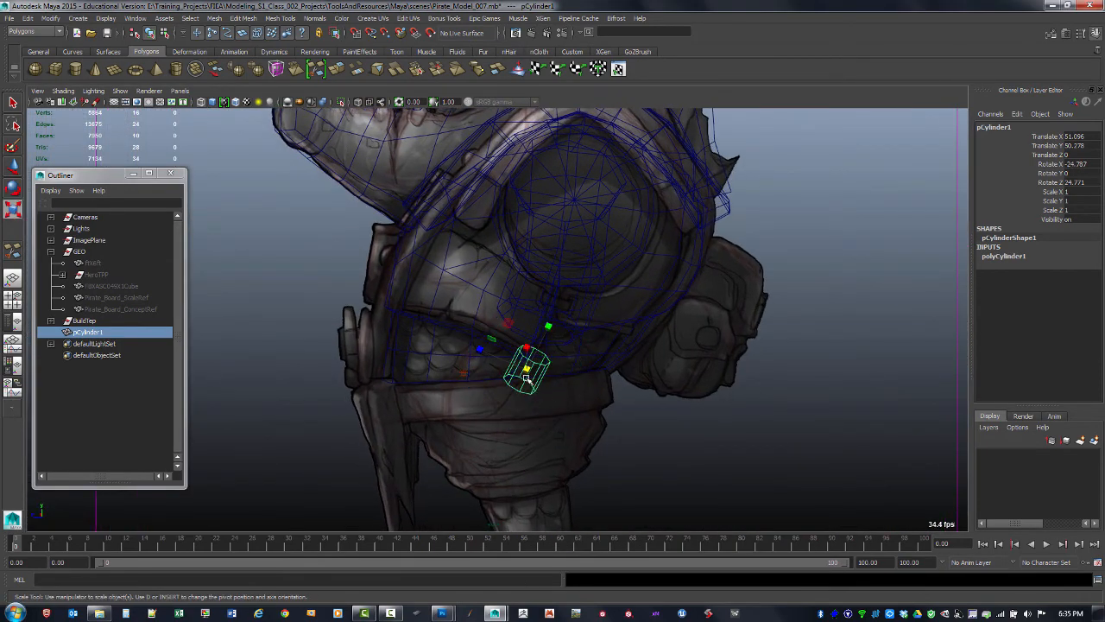
pyautogui.moveTo(571, 395); pyautogui.dragTo(572, 392, button='middle')
# Move the cylinder along Z to about 1.27 so it sits over the forearm
pyautogui.press('space')
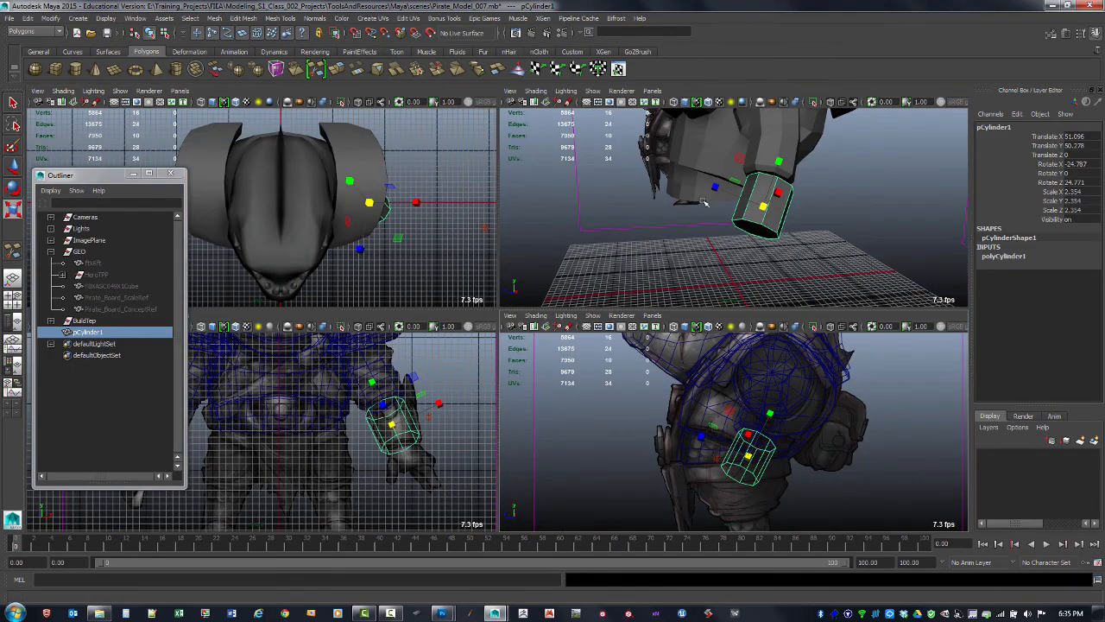
pyautogui.press('space')
pyautogui.keyDown('alt'); pyautogui.moveTo(644, 291); pyautogui.dragTo(656, 321); pyautogui.keyUp('alt')
pyautogui.press('w')
pyautogui.keyDown('alt'); pyautogui.moveTo(377, 243); pyautogui.dragTo(568, 300); pyautogui.keyUp('alt')
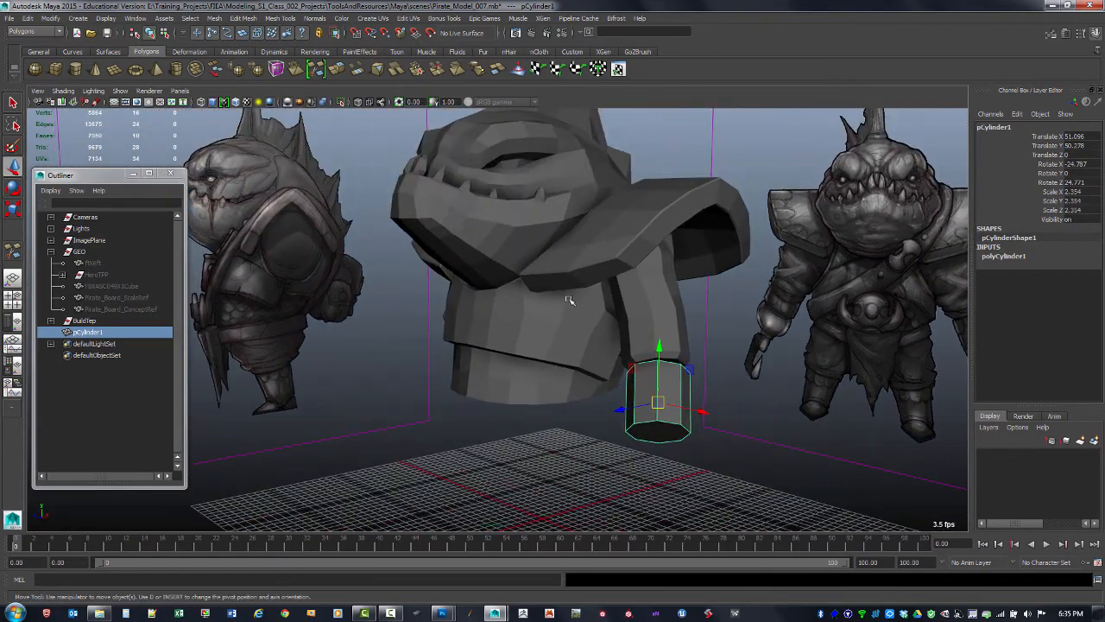
pyautogui.keyDown('alt'); pyautogui.moveTo(691, 311); pyautogui.dragTo(705, 290); pyautogui.keyUp('alt')
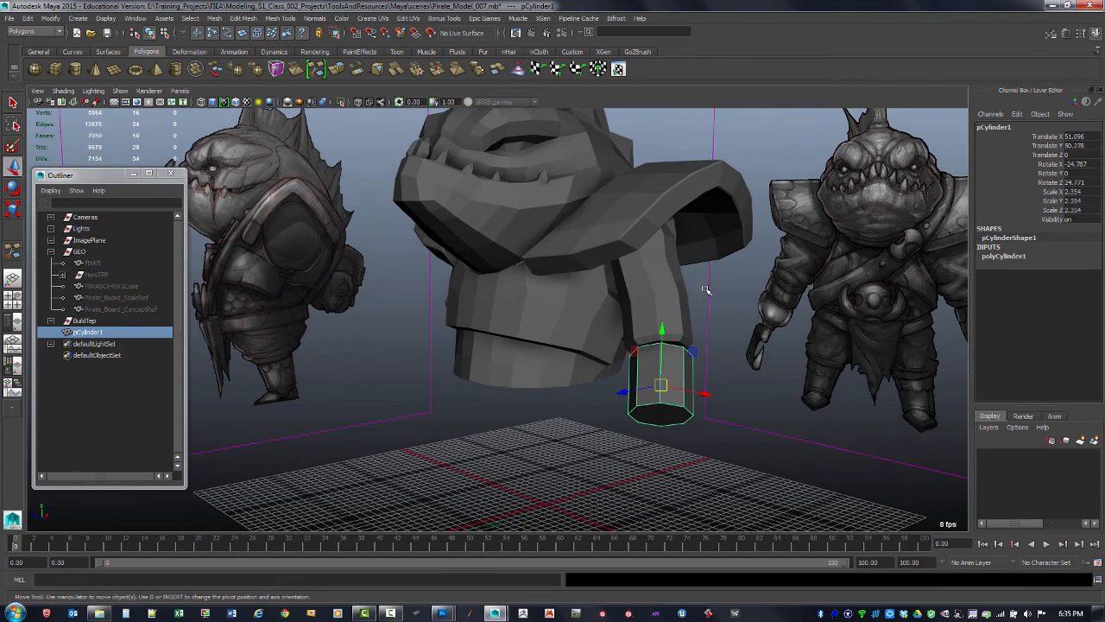
pyautogui.keyDown('alt'); pyautogui.moveTo(753, 320); pyautogui.dragTo(710, 317); pyautogui.keyUp('alt')
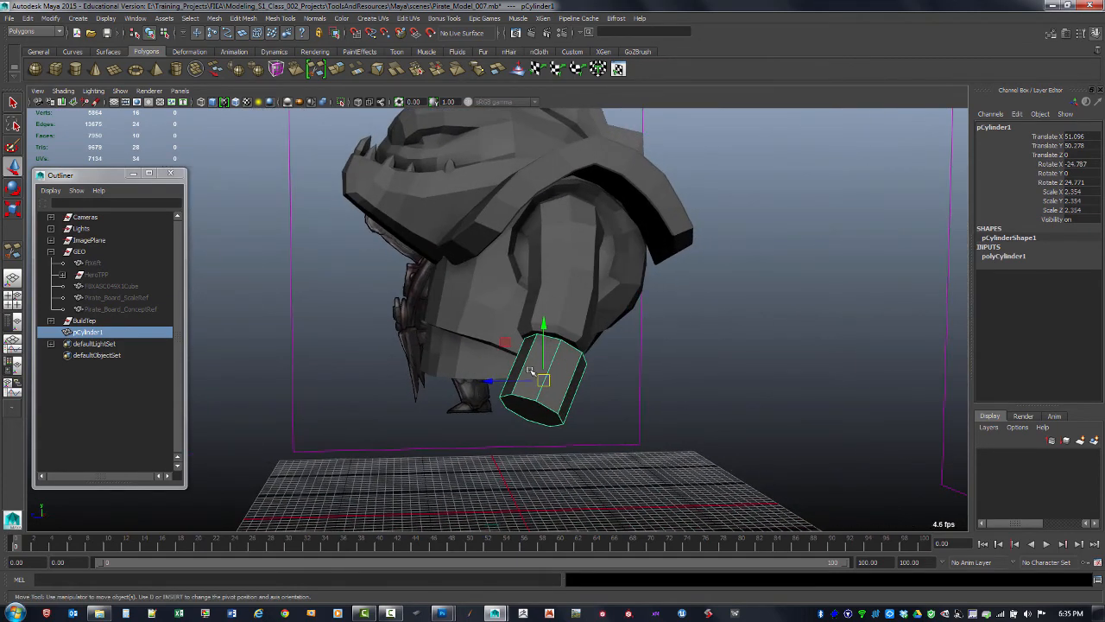
pyautogui.moveTo(522, 380); pyautogui.dragTo(519, 378)
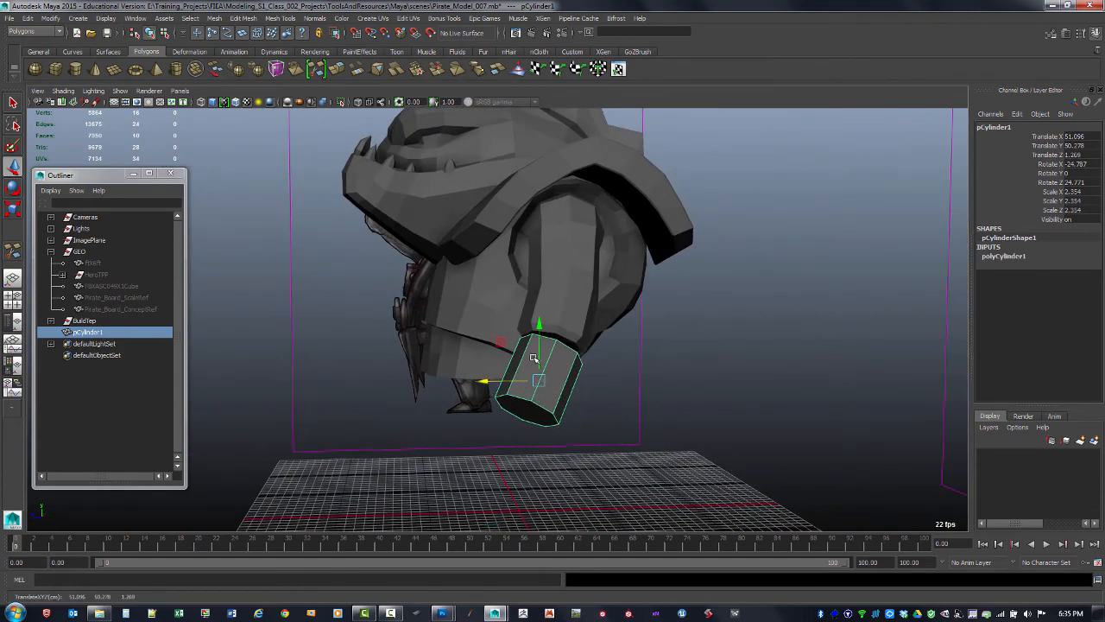
# Adjust the cylinder's rotation and position to fit around the forearm
pyautogui.press('e')
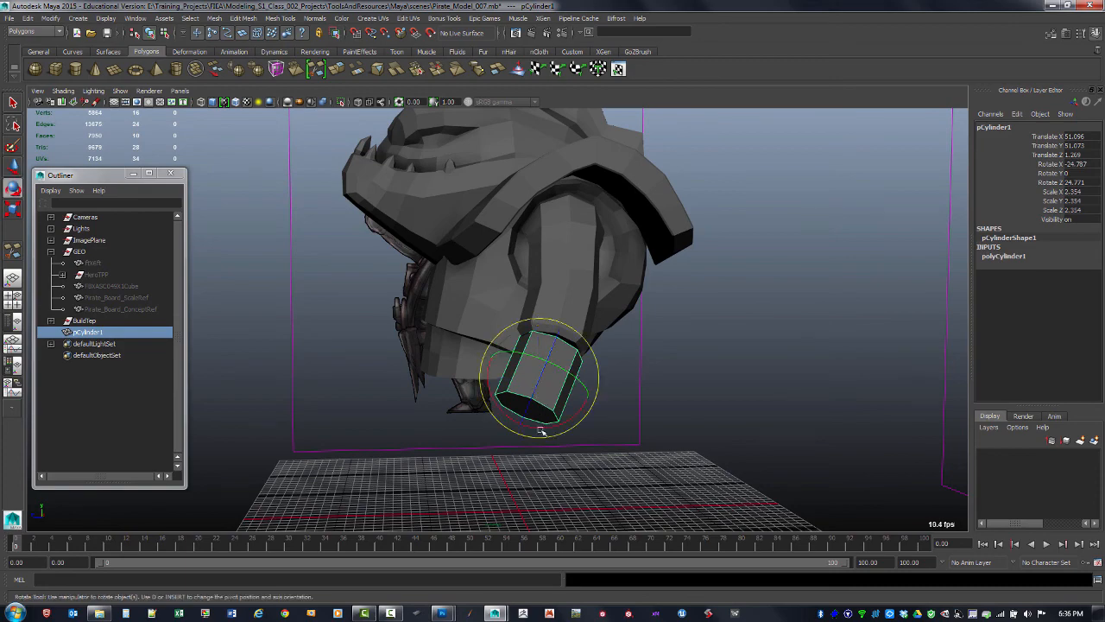
pyautogui.keyDown('alt'); pyautogui.moveTo(537, 423); pyautogui.dragTo(547, 378); pyautogui.keyUp('alt')
pyautogui.press('w')
pyautogui.moveTo(519, 334); pyautogui.dragTo(522, 337)
pyautogui.press('e')
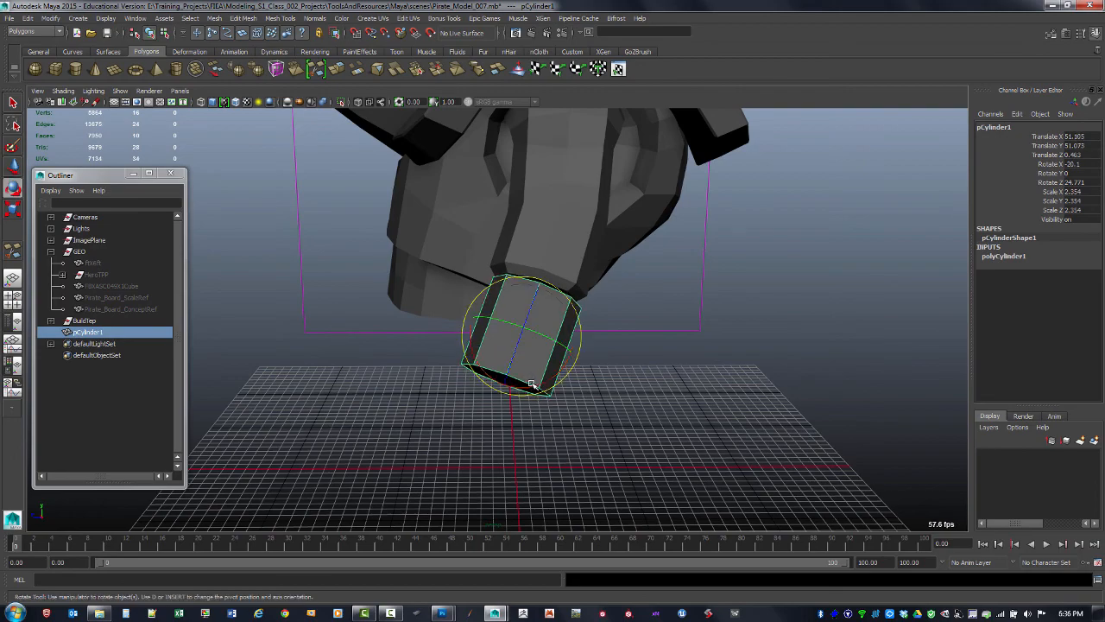
# Rotate the cylinder around Z to about 22.5 degrees and move it in X to about 51.78 to match the forearm
pyautogui.moveTo(532, 384); pyautogui.dragTo(648, 382)
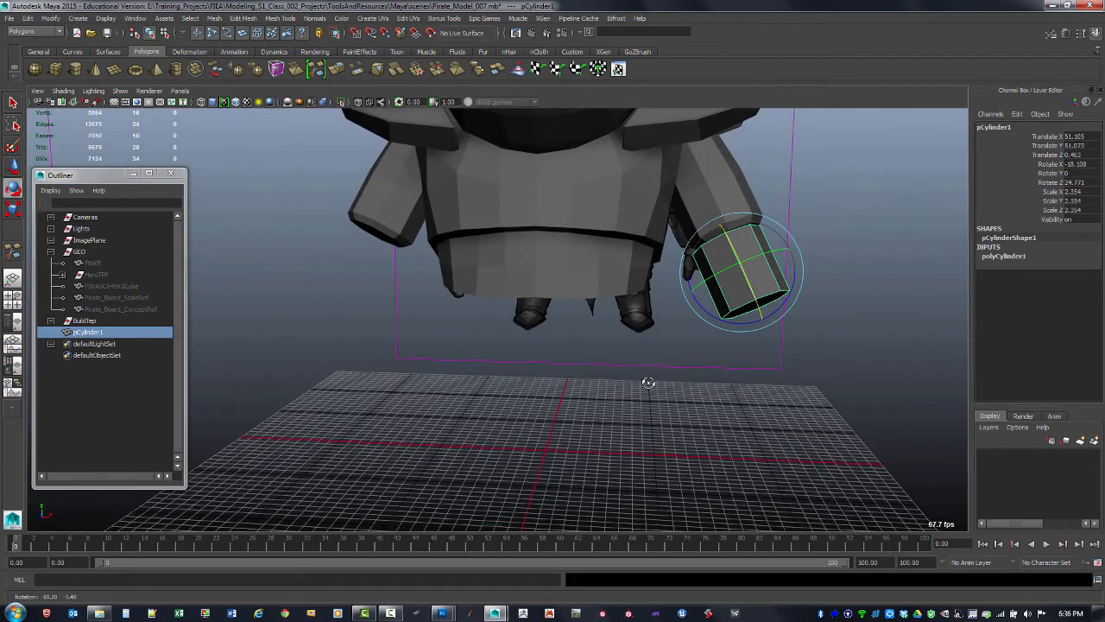
pyautogui.press('space')
pyautogui.press('space')
pyautogui.keyDown('alt'); pyautogui.moveTo(377, 340); pyautogui.dragTo(666, 313); pyautogui.keyUp('alt')
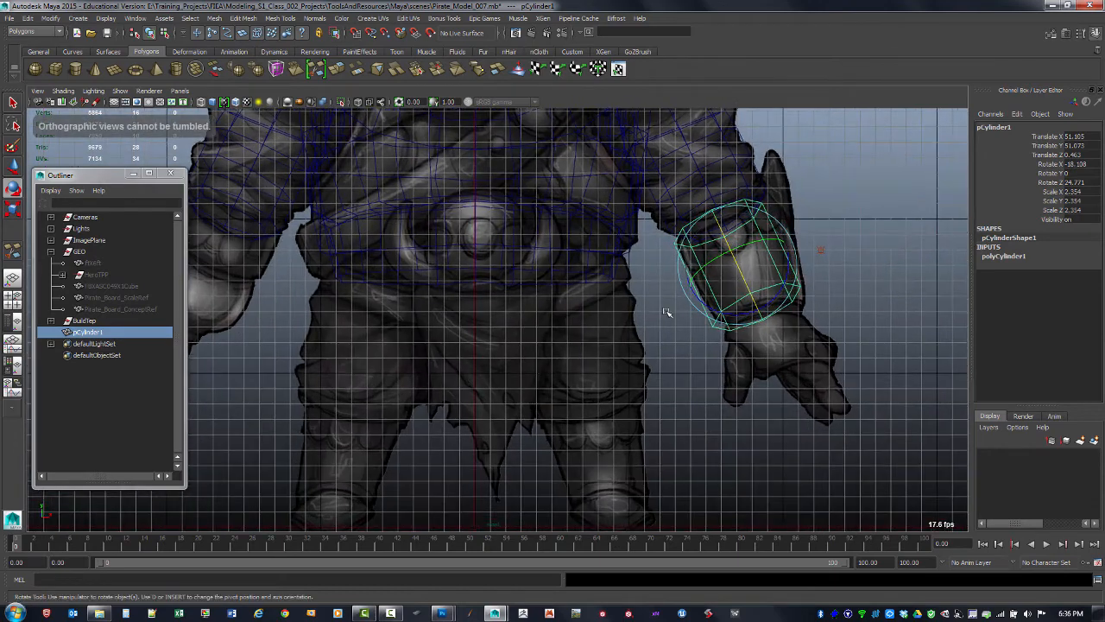
pyautogui.keyDown('alt'); pyautogui.moveTo(666, 312); pyautogui.dragTo(627, 340, button='middle'); pyautogui.keyUp('alt')
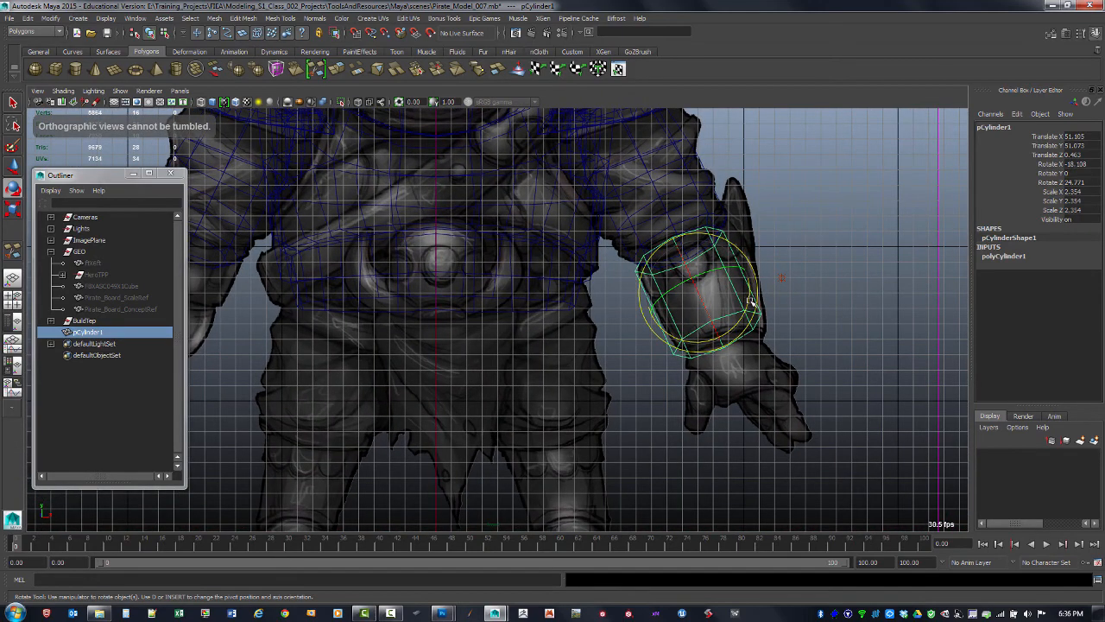
pyautogui.moveTo(749, 301); pyautogui.dragTo(748, 290)
pyautogui.press('w')
pyautogui.keyDown('alt'); pyautogui.moveTo(749, 289); pyautogui.dragTo(733, 291, button='middle'); pyautogui.keyUp('alt')
pyautogui.keyDown('alt'); pyautogui.moveTo(732, 291); pyautogui.dragTo(771, 303, button='right'); pyautogui.keyUp('alt')
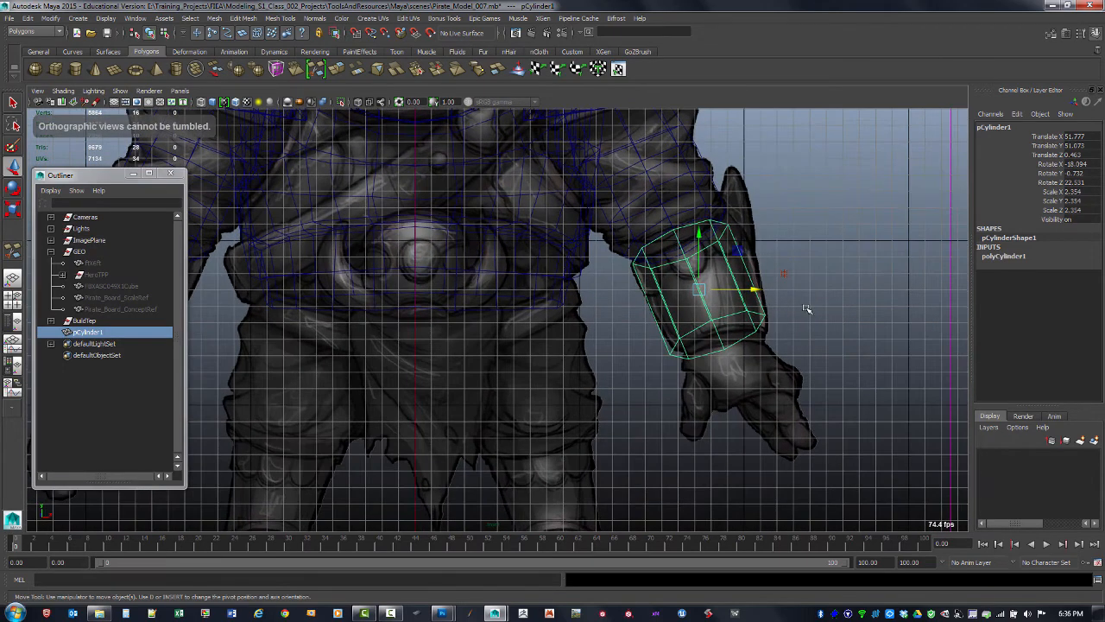
# Select the bottom cap face of the cylinder
pyautogui.press('space')
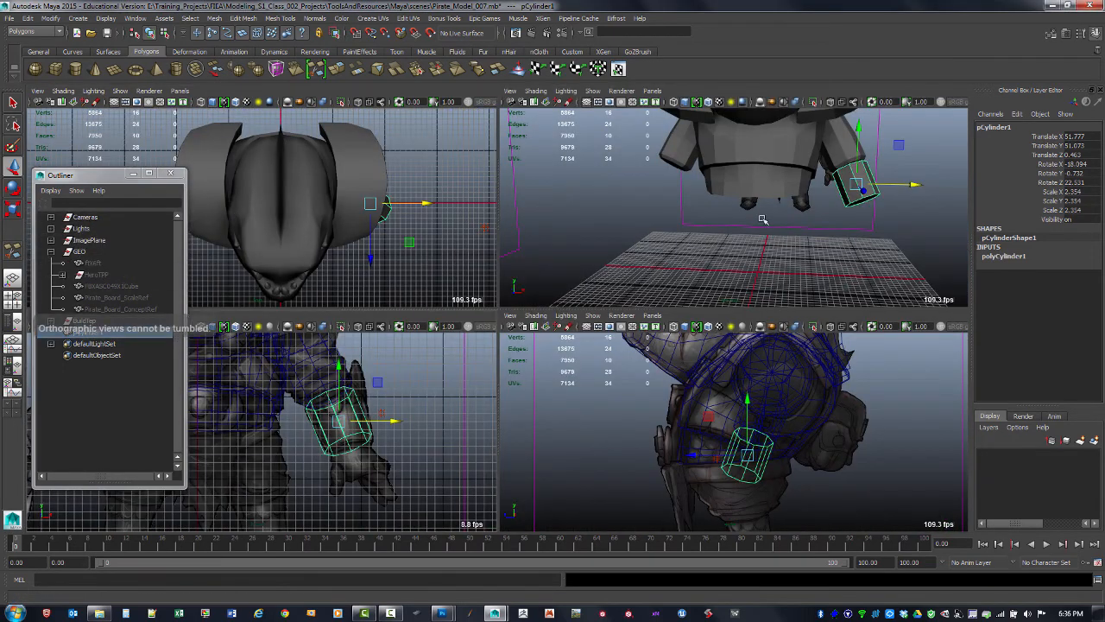
pyautogui.press('space')
pyautogui.keyDown('alt'); pyautogui.moveTo(792, 290); pyautogui.dragTo(711, 302); pyautogui.keyUp('alt')
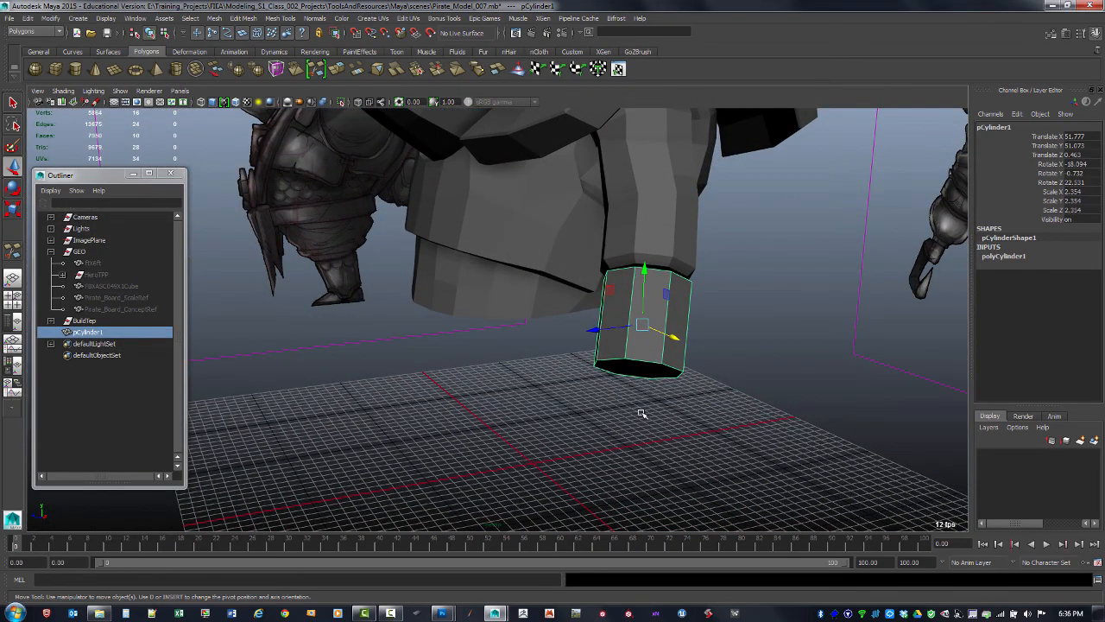
pyautogui.press('F11')
pyautogui.press('space')
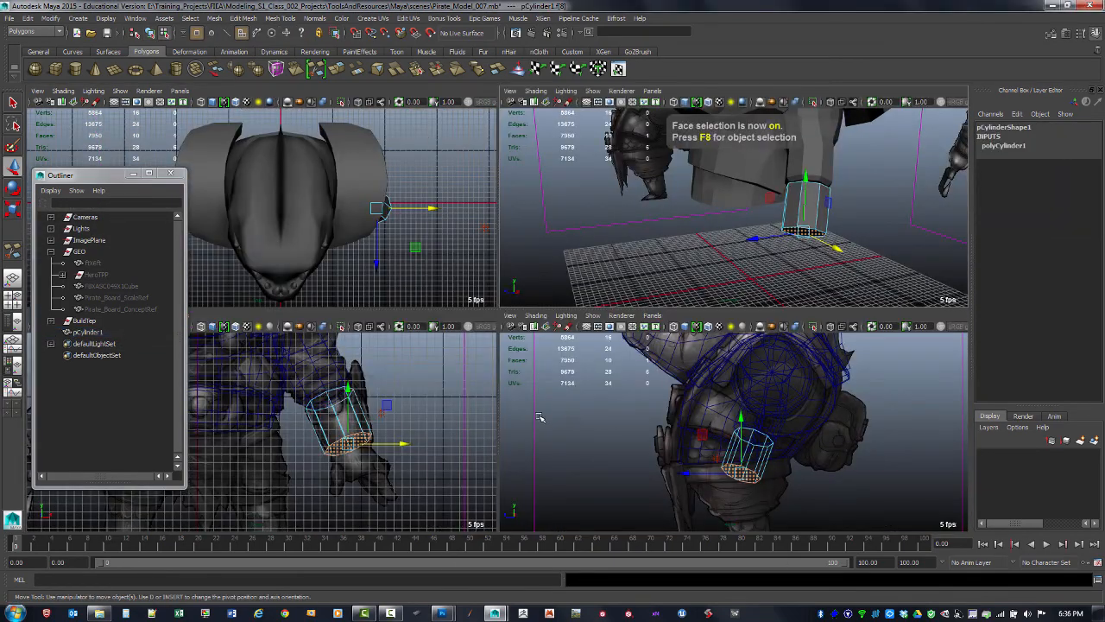
pyautogui.press('space')
pyautogui.keyDown('alt'); pyautogui.click(414, 417); pyautogui.keyUp('alt')
pyautogui.keyDown('alt'); pyautogui.moveTo(415, 417); pyautogui.dragTo(619, 393, button='right'); pyautogui.keyUp('alt')
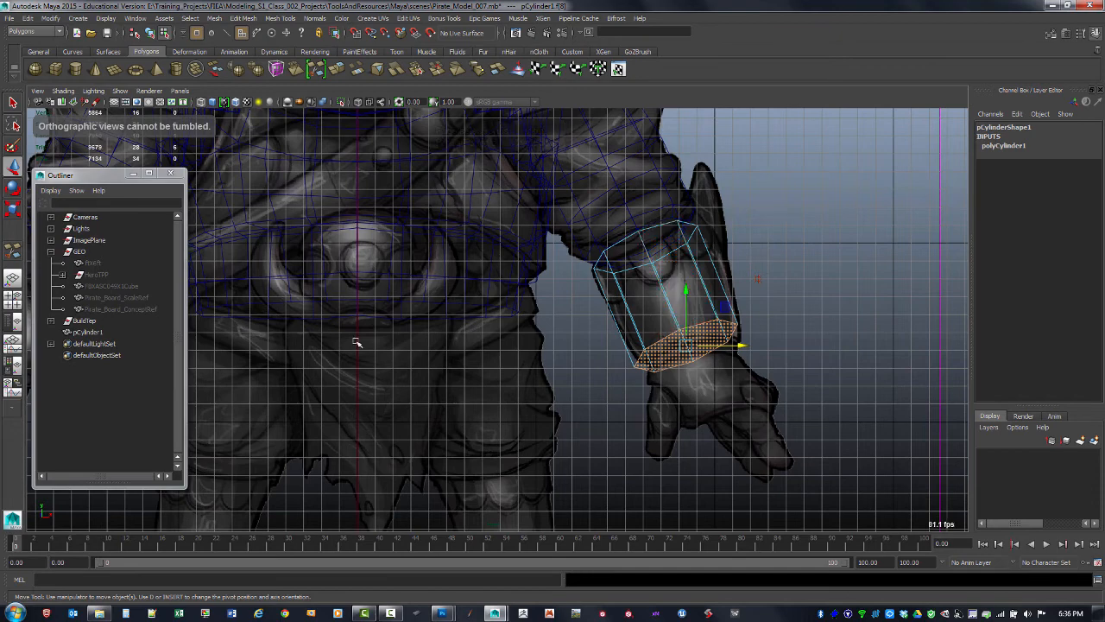
# Set the Move tool's axis orientation to Object and move the bottom face along the cylinder's axis toward the wrist
pyautogui.doubleClick(14, 167)
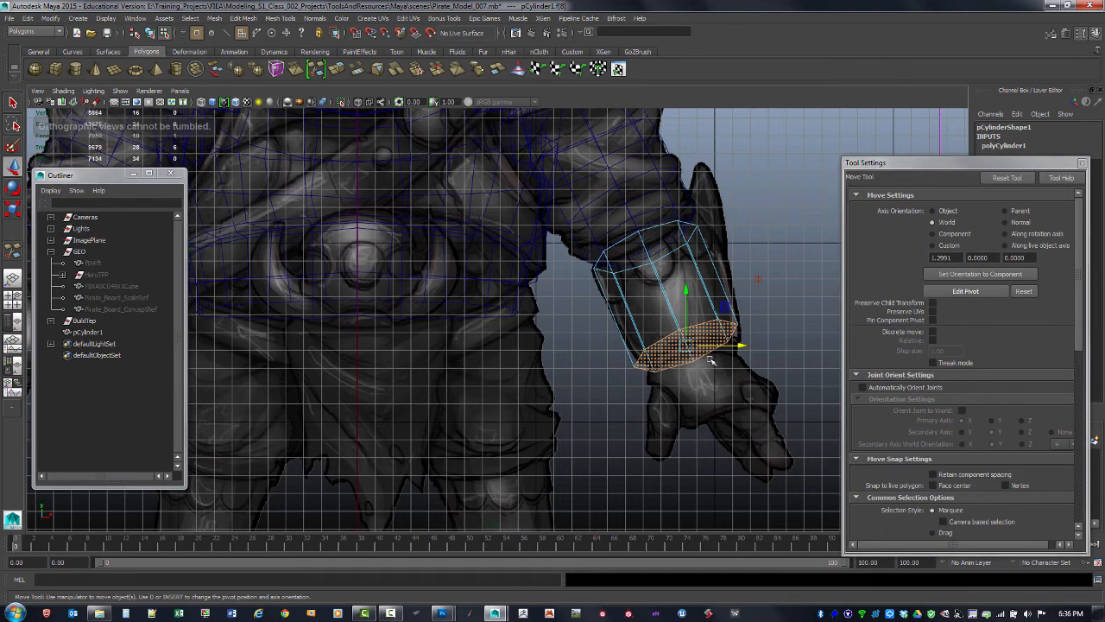
pyautogui.click(932, 210)
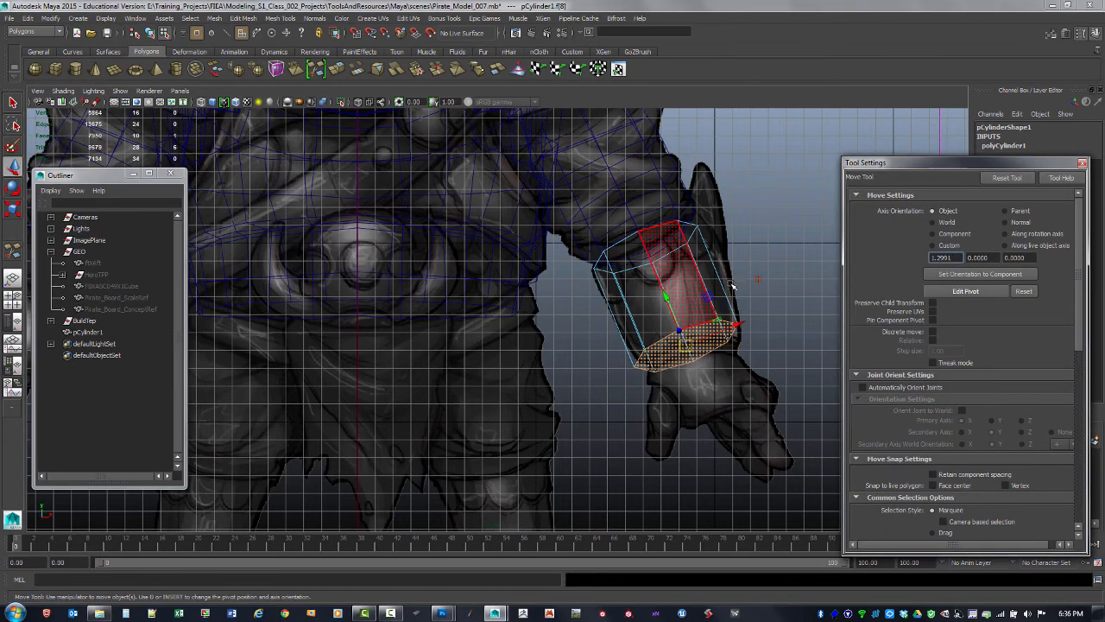
pyautogui.keyDown('alt'); pyautogui.moveTo(753, 299); pyautogui.dragTo(699, 316, button='middle'); pyautogui.keyUp('alt')
pyautogui.keyDown('alt'); pyautogui.click(701, 317); pyautogui.keyUp('alt')
pyautogui.press('space')
pyautogui.press('space')
pyautogui.keyDown('alt'); pyautogui.moveTo(803, 242); pyautogui.dragTo(557, 341); pyautogui.keyUp('alt')
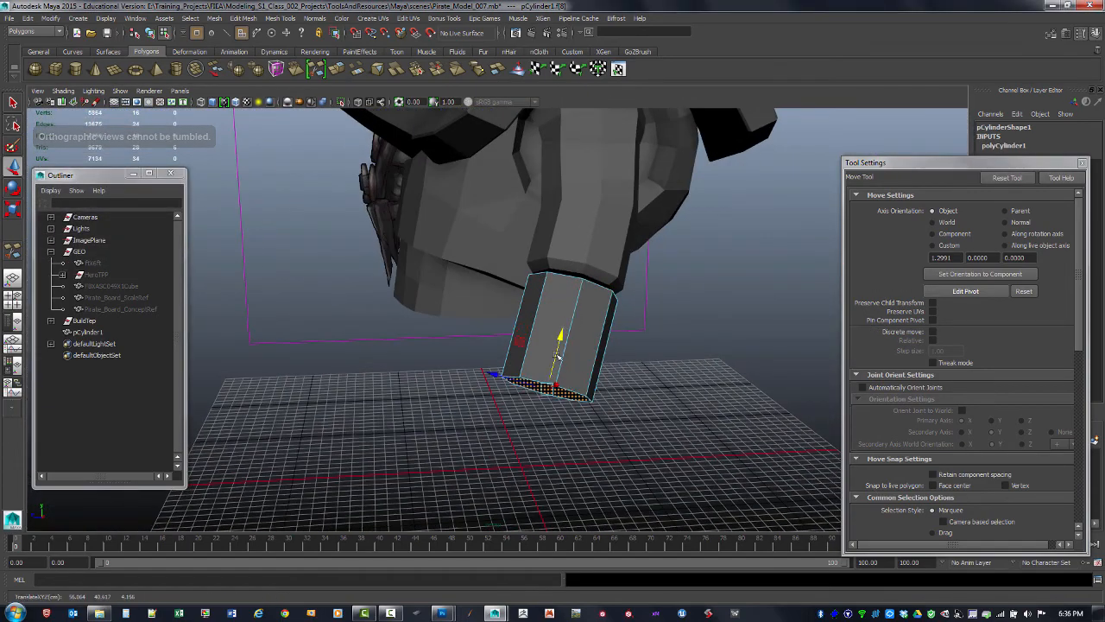
pyautogui.press('space')
pyautogui.press('space')
pyautogui.keyDown('alt'); pyautogui.moveTo(495, 358); pyautogui.dragTo(525, 282, button='middle'); pyautogui.keyUp('alt')
pyautogui.press('space')
pyautogui.press('space')
pyautogui.keyDown('alt'); pyautogui.moveTo(525, 282); pyautogui.dragTo(574, 278, button='right'); pyautogui.keyUp('alt')
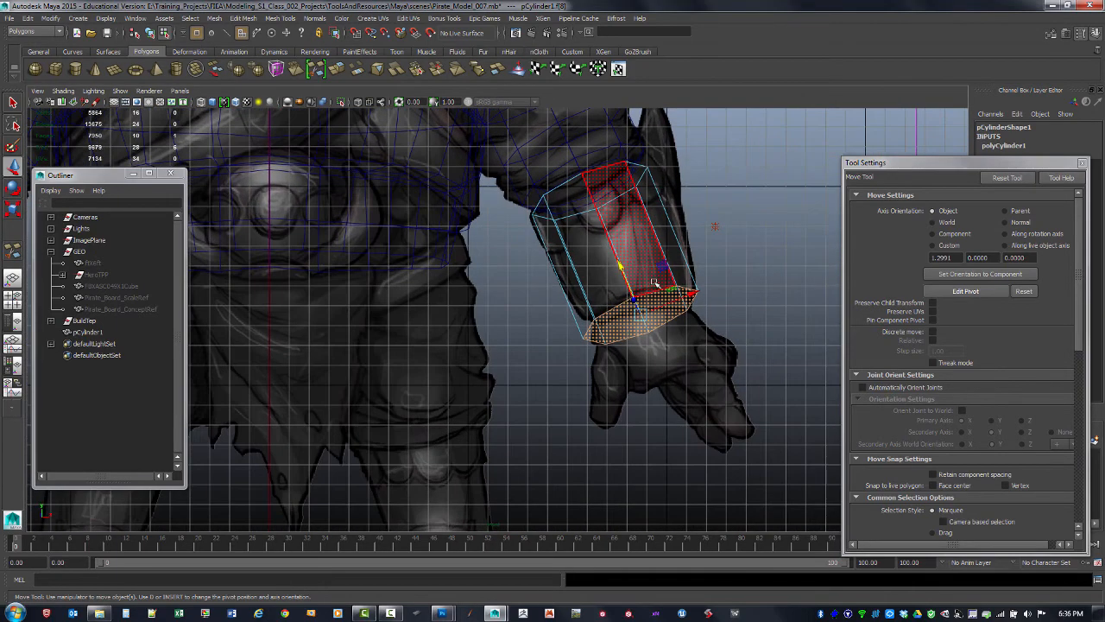
# Scale the bottom face down slightly and return to object mode
pyautogui.press('r')
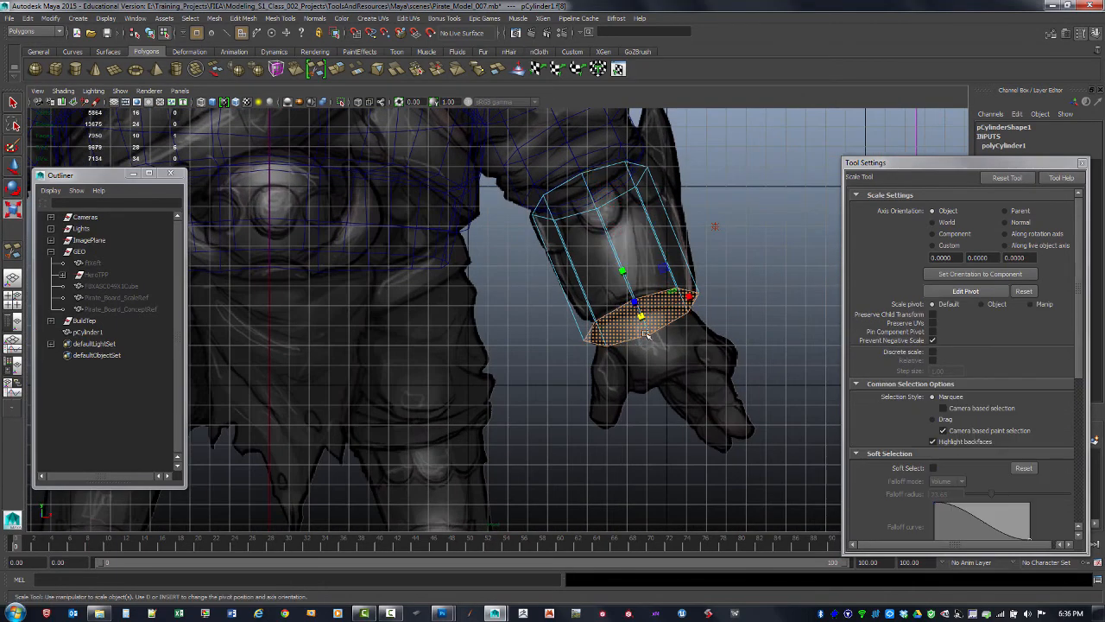
pyautogui.moveTo(634, 321); pyautogui.dragTo(630, 326)
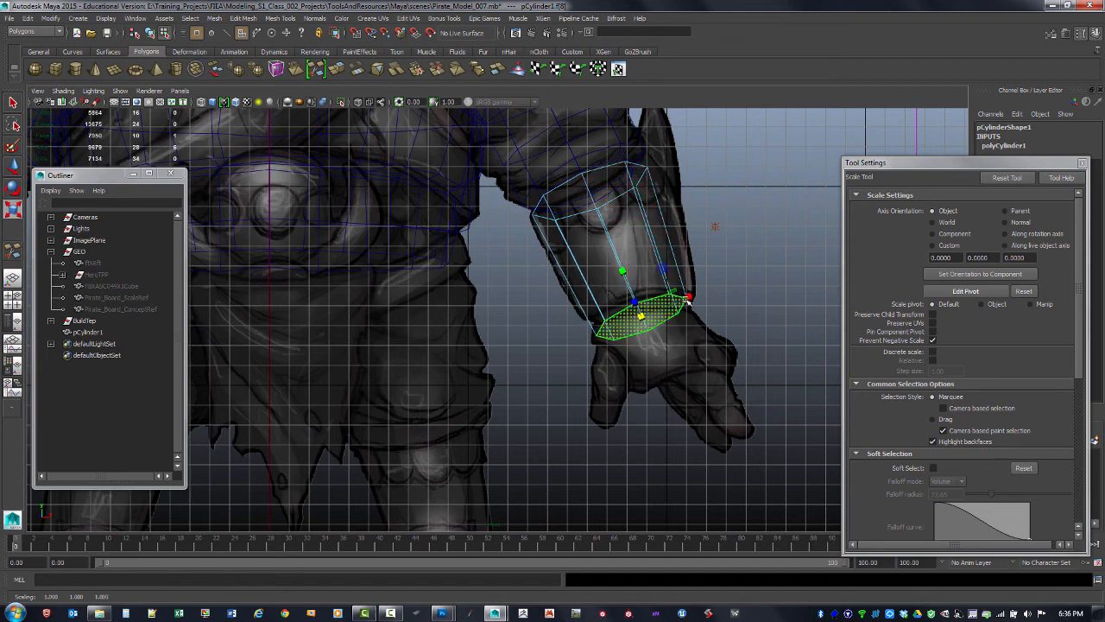
pyautogui.press('F8')
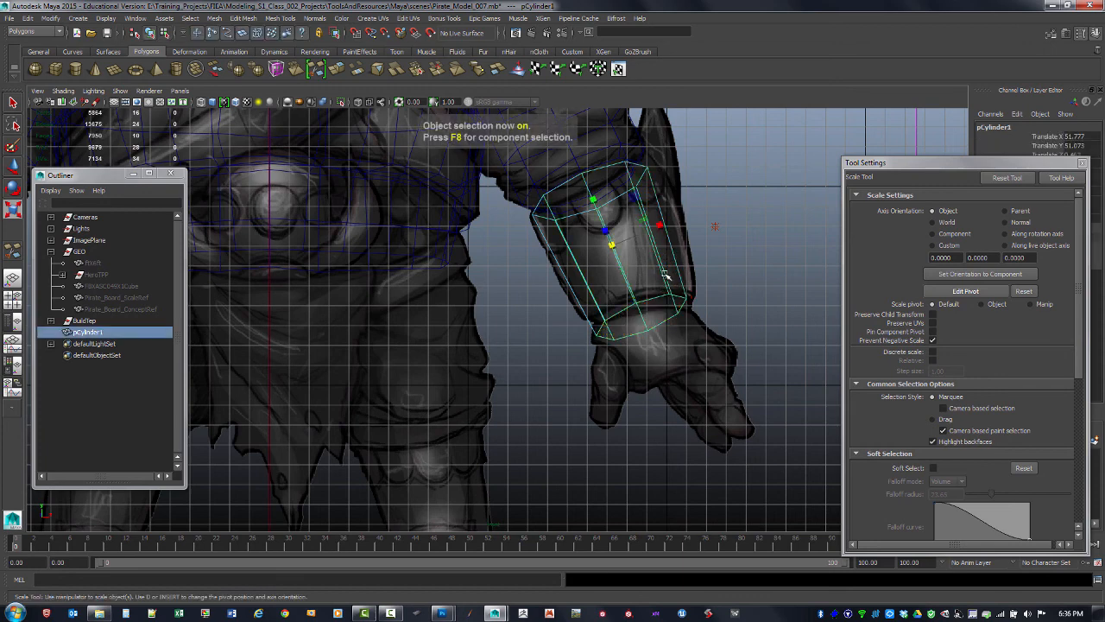
# Insert edge loops near the lower and upper ends of the cylinder
pyautogui.keyDown('shift'); pyautogui.moveTo(667, 270); pyautogui.dragTo(620, 285, button='right'); pyautogui.keyUp('shift')
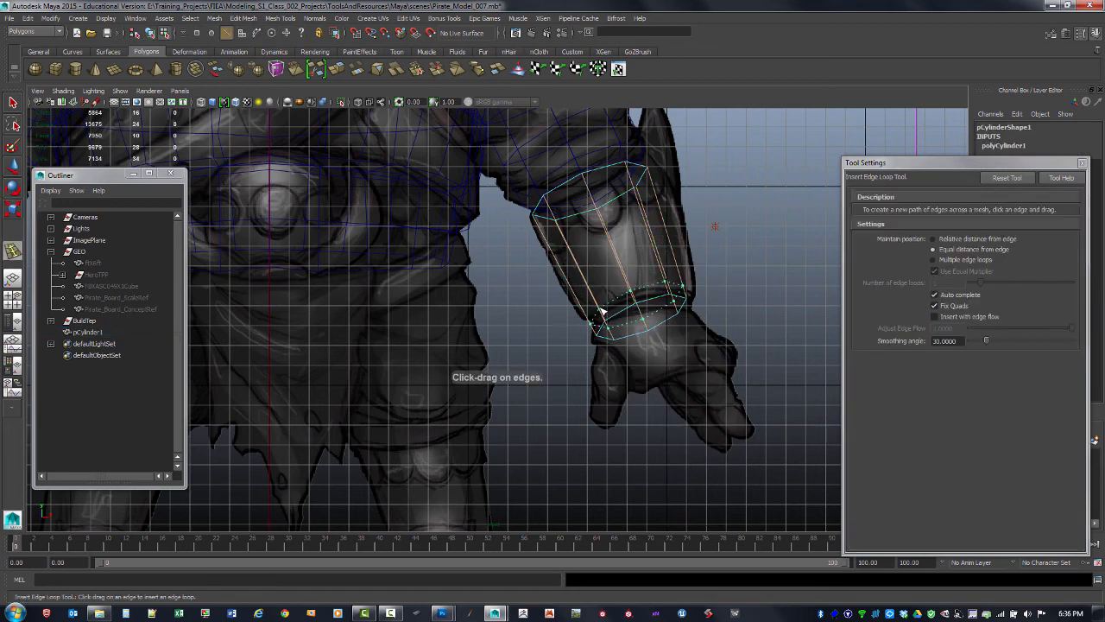
pyautogui.click(602, 311)
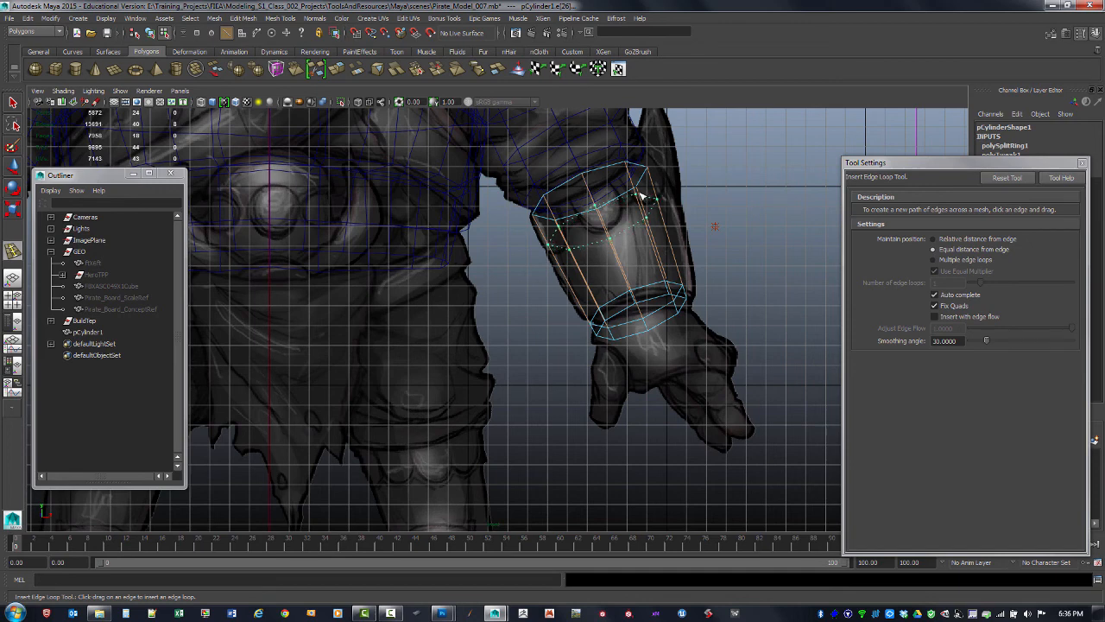
pyautogui.moveTo(641, 197); pyautogui.dragTo(657, 236)
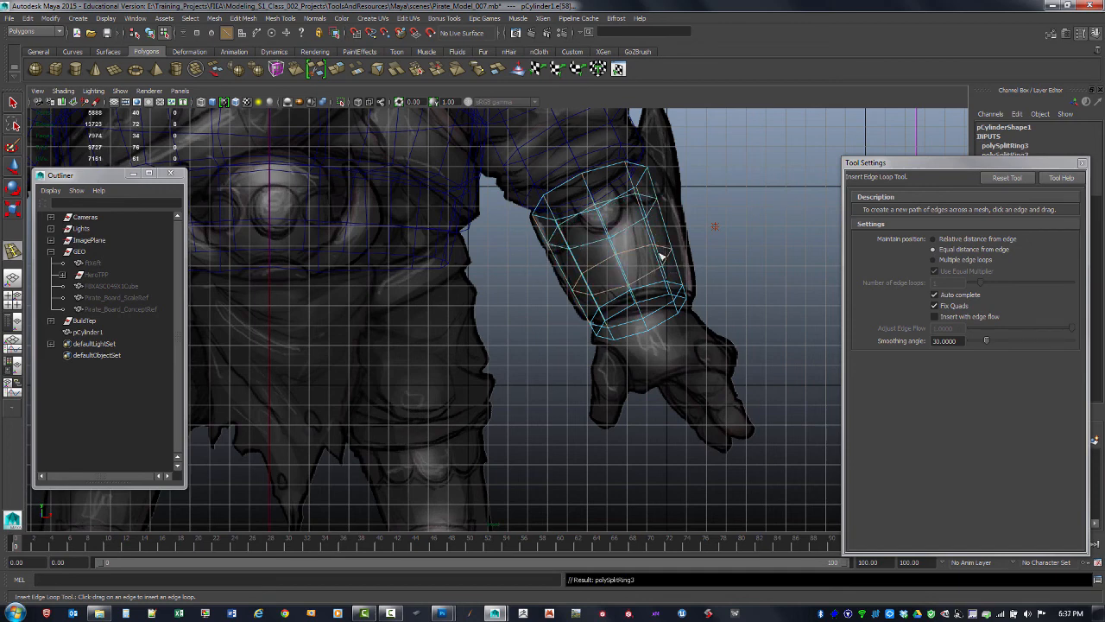
# Select the new edge loops and scale them up slightly to bulge the bracer around the forearm
pyautogui.click(14, 104)
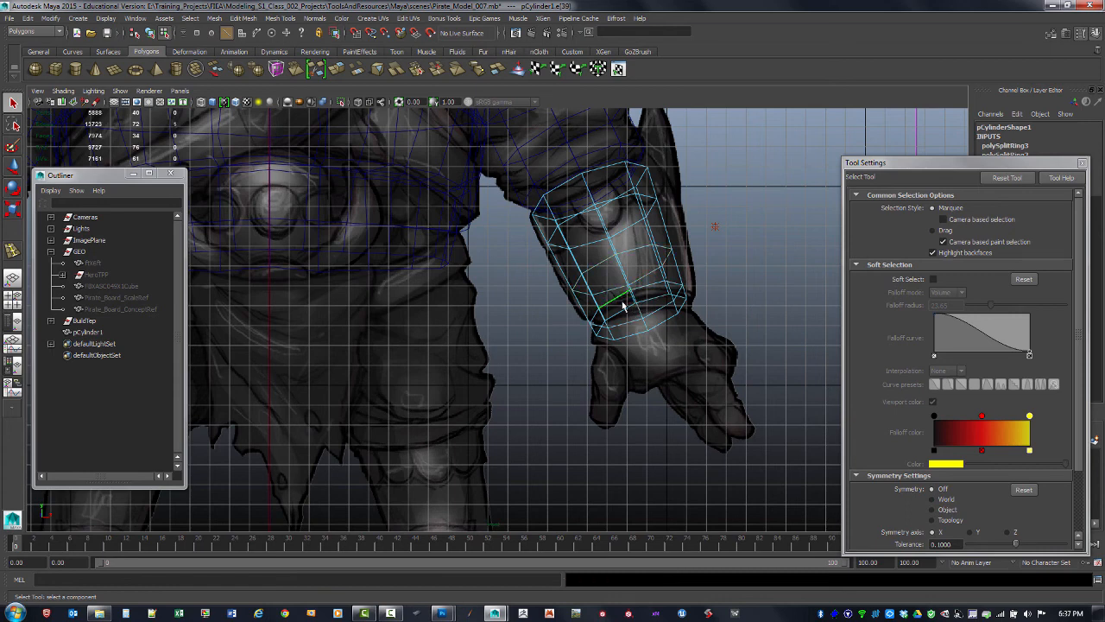
pyautogui.click(656, 290)
pyautogui.press('r')
pyautogui.moveTo(635, 304); pyautogui.dragTo(644, 268)
pyautogui.doubleClick(638, 250)
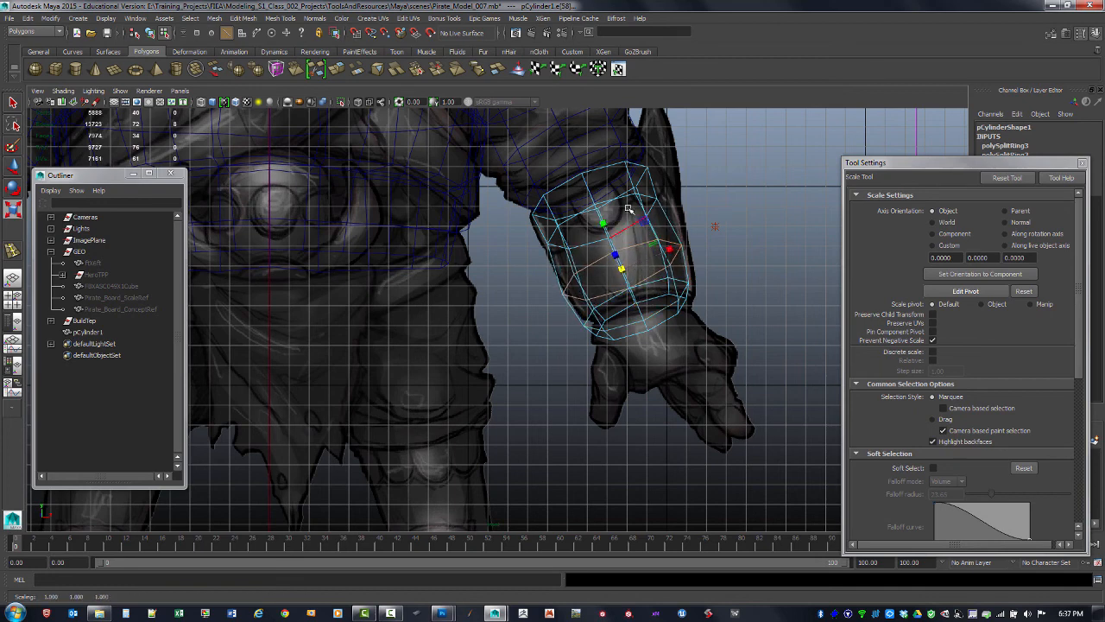
pyautogui.moveTo(631, 211); pyautogui.dragTo(619, 216)
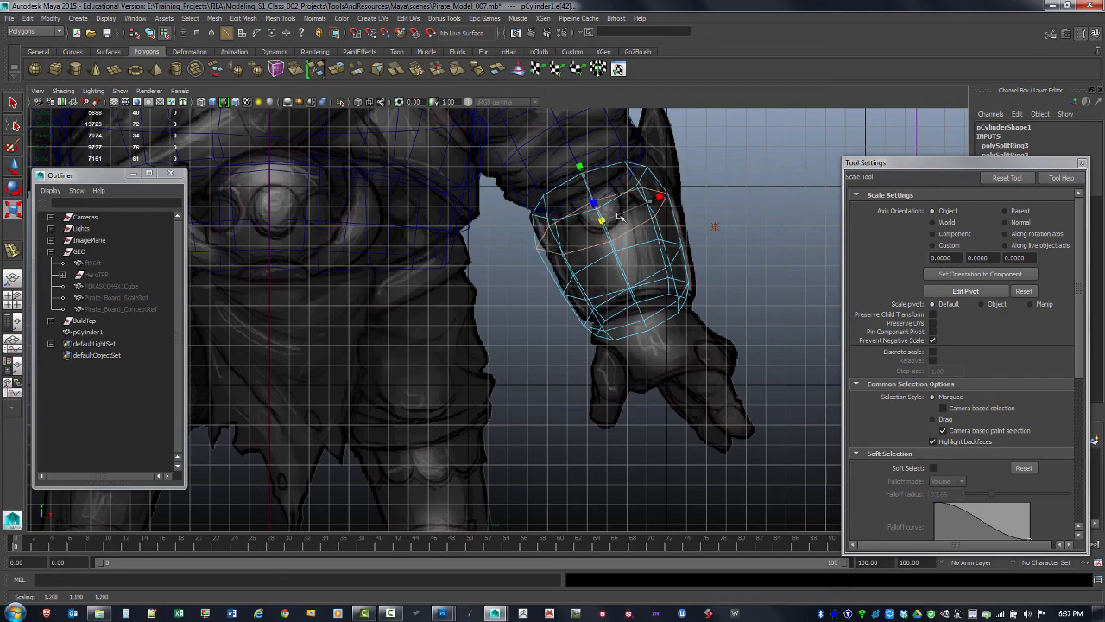
# Select the ring of faces along the bracer's top edge
pyautogui.press('space')
pyautogui.press('space')
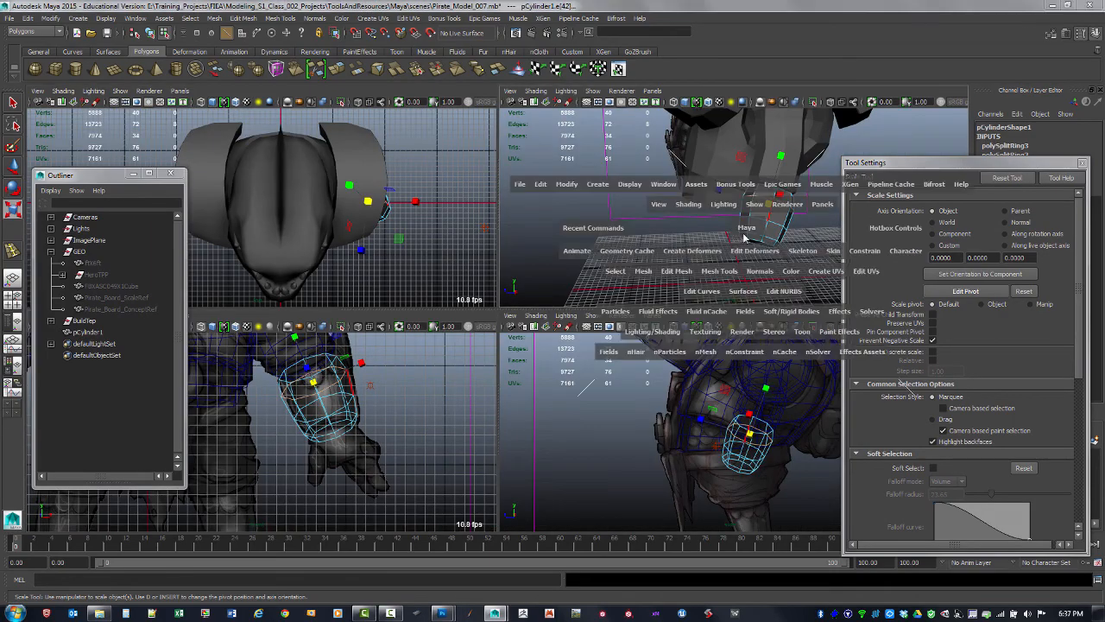
pyautogui.keyDown('alt'); pyautogui.moveTo(706, 267); pyautogui.dragTo(620, 269); pyautogui.keyUp('alt')
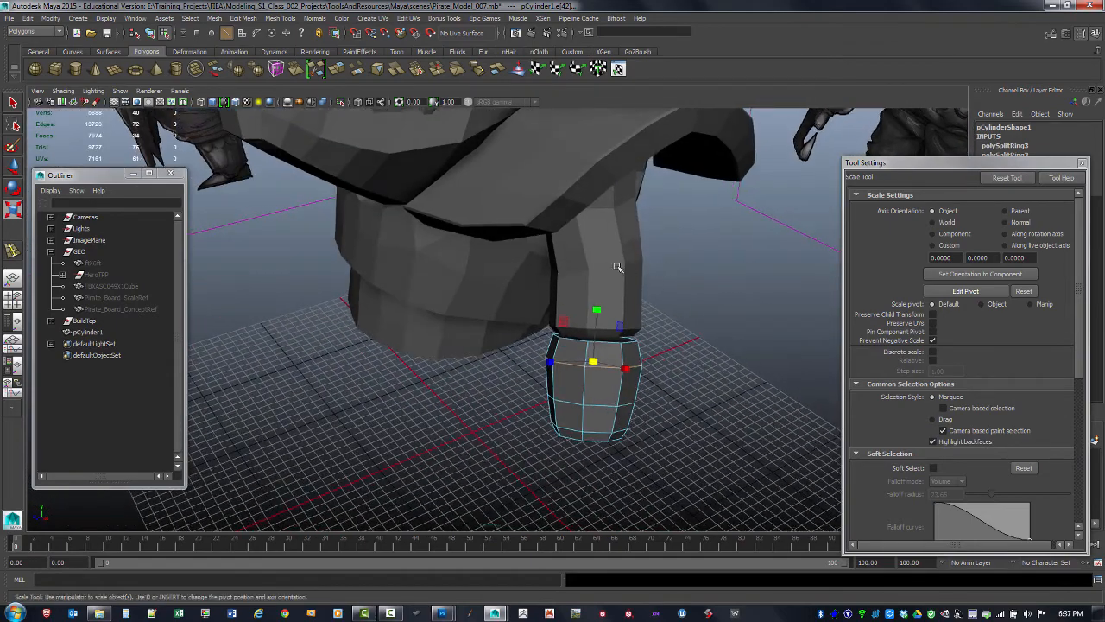
pyautogui.keyDown('alt'); pyautogui.moveTo(620, 268); pyautogui.dragTo(693, 252, button='right'); pyautogui.keyUp('alt')
pyautogui.keyDown('alt'); pyautogui.moveTo(692, 252); pyautogui.dragTo(673, 257, button='middle'); pyautogui.keyUp('alt')
pyautogui.keyDown('alt'); pyautogui.moveTo(673, 257); pyautogui.dragTo(521, 279); pyautogui.keyUp('alt')
pyautogui.scroll(2, 438, 253)
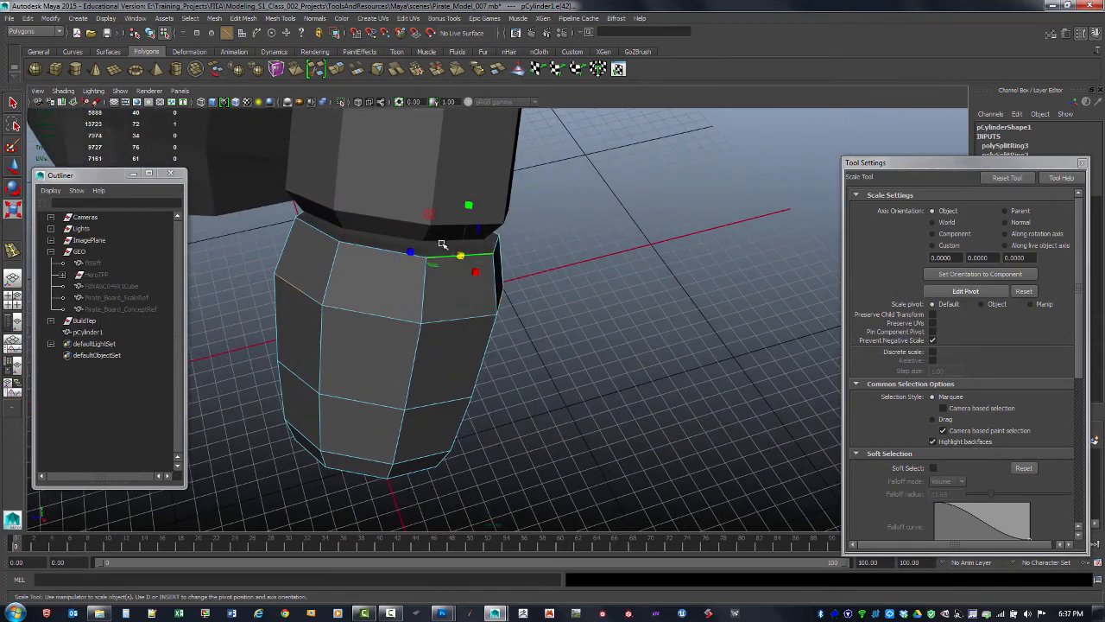
pyautogui.click(557, 261)
pyautogui.press('F11')
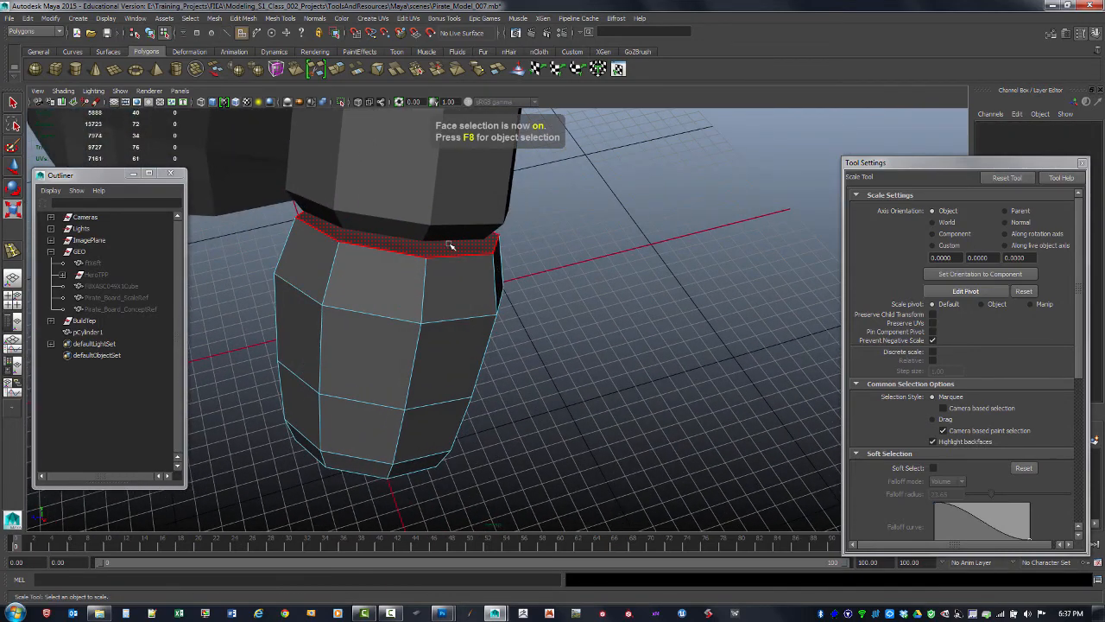
pyautogui.doubleClick(456, 248)
pyautogui.keyDown('shift'); pyautogui.moveTo(455, 251); pyautogui.dragTo(456, 279, button='right'); pyautogui.keyUp('shift')
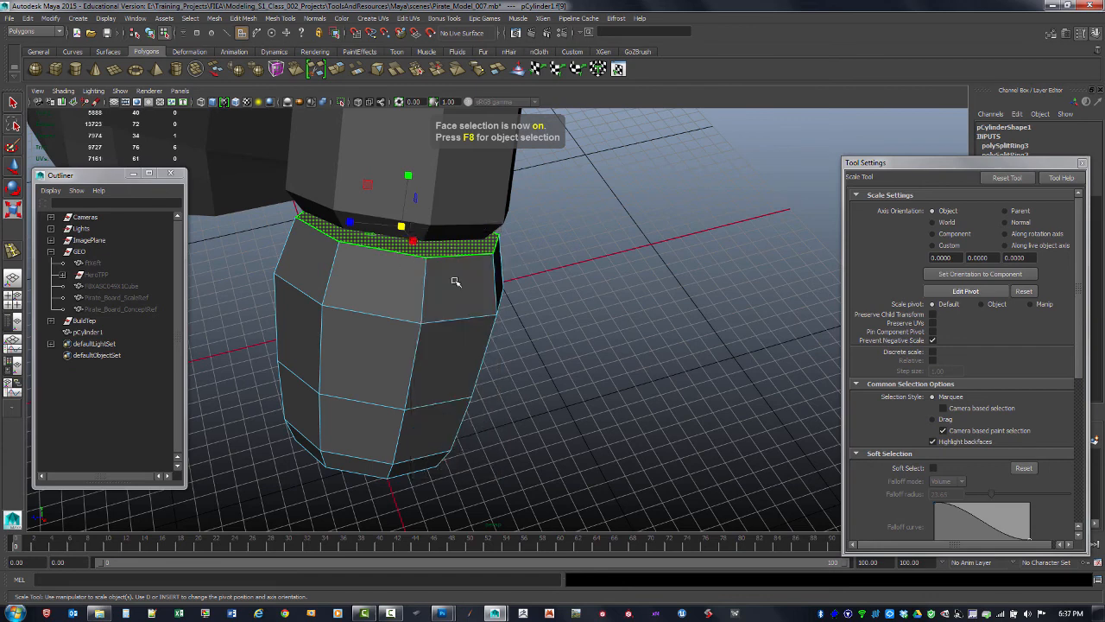
# Extrude the top face ring with thickness about 9.5, then extrude again with an offset of about 1.2
pyautogui.moveTo(489, 237); pyautogui.dragTo(496, 236)
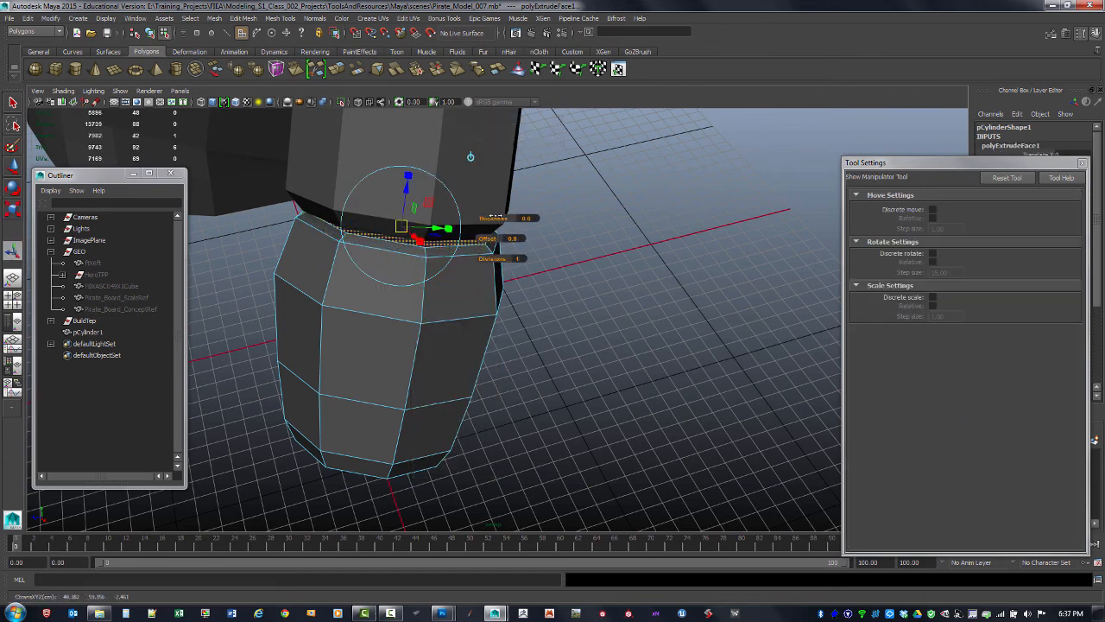
pyautogui.keyDown('alt'); pyautogui.moveTo(495, 216); pyautogui.dragTo(498, 241); pyautogui.keyUp('alt')
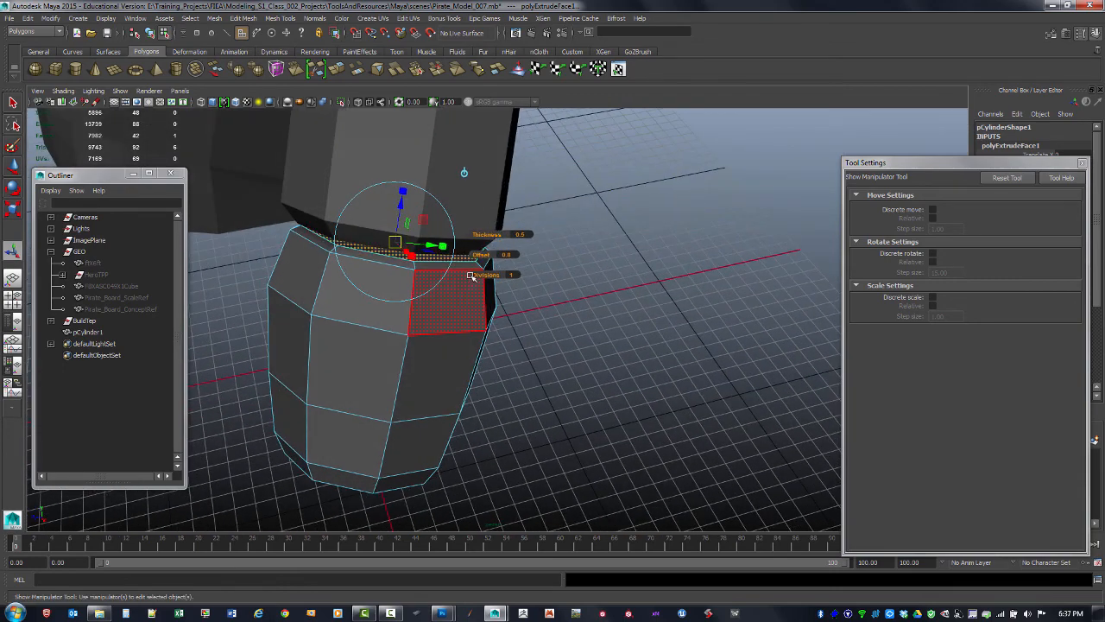
pyautogui.press('g')
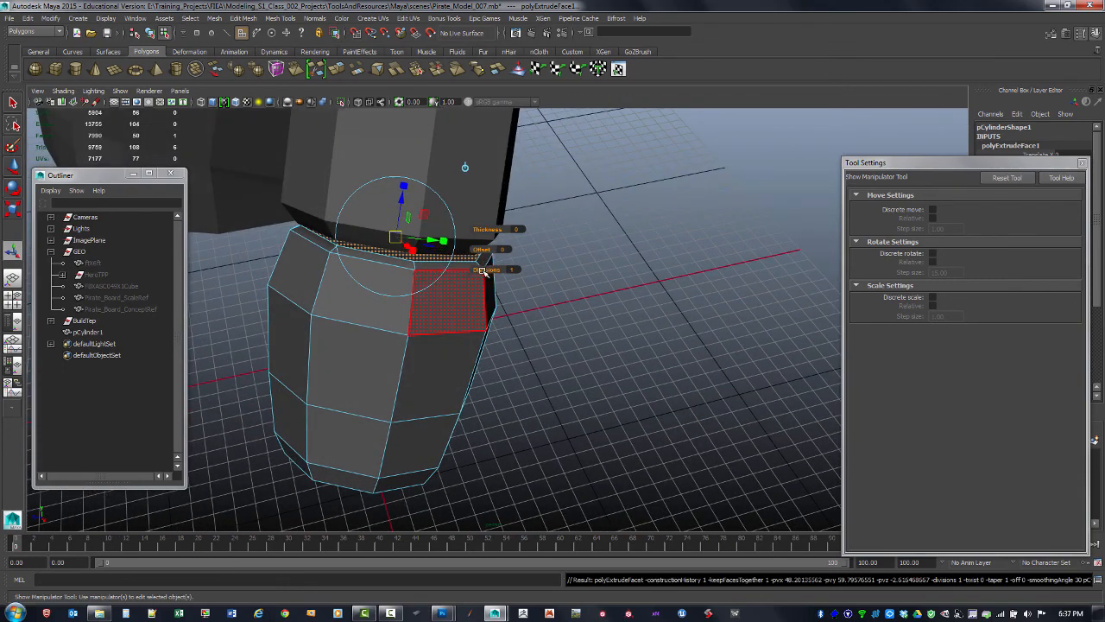
pyautogui.moveTo(484, 257); pyautogui.dragTo(489, 247)
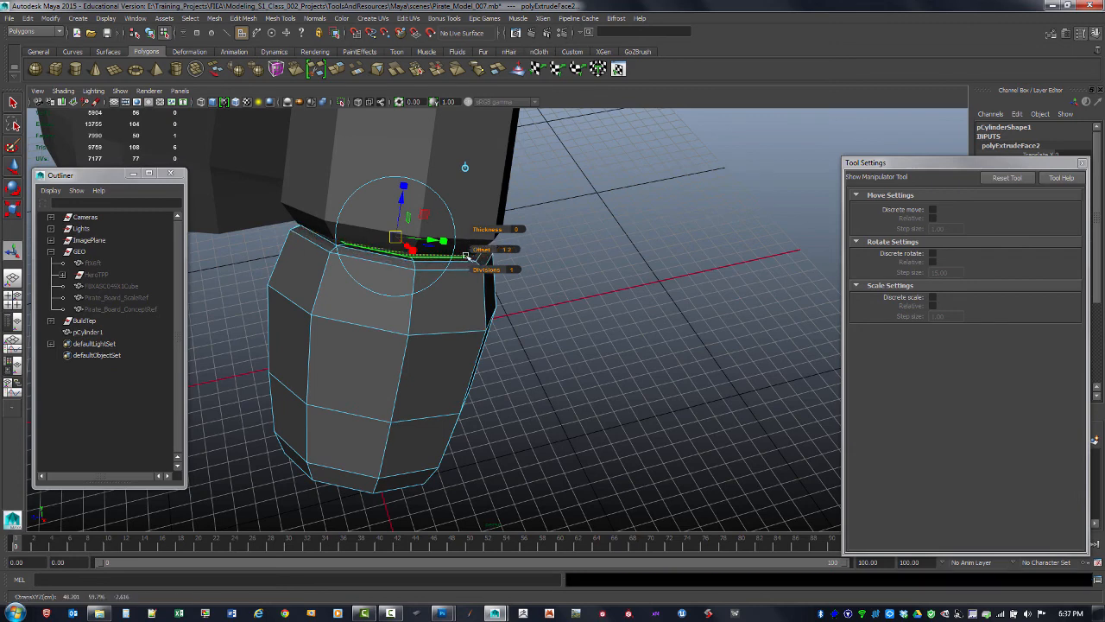
# Extrude the top faces once more, pulling them down to form a rim lip, and return to object mode
pyautogui.press('g')
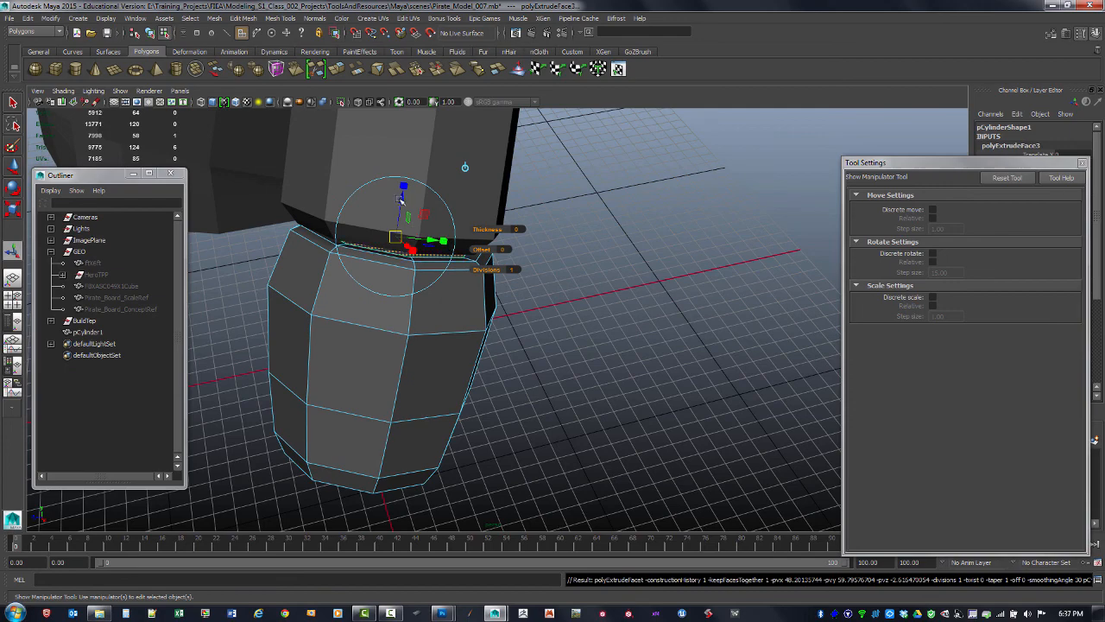
pyautogui.moveTo(400, 198); pyautogui.dragTo(397, 221)
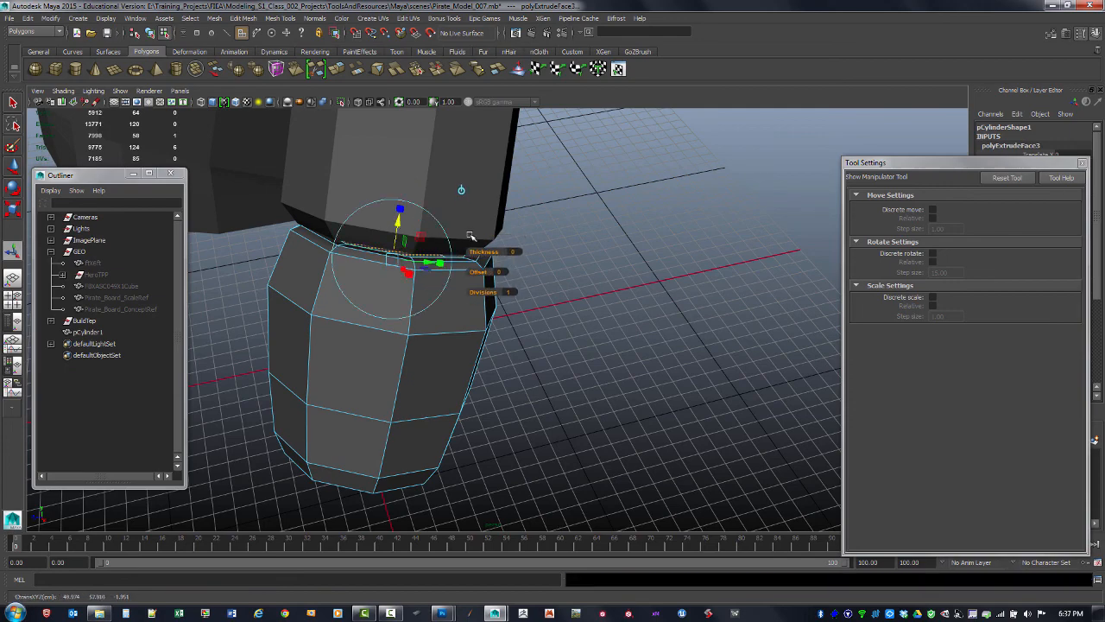
pyautogui.keyDown('alt'); pyautogui.moveTo(509, 228); pyautogui.dragTo(526, 223); pyautogui.keyUp('alt')
pyautogui.press('F8')
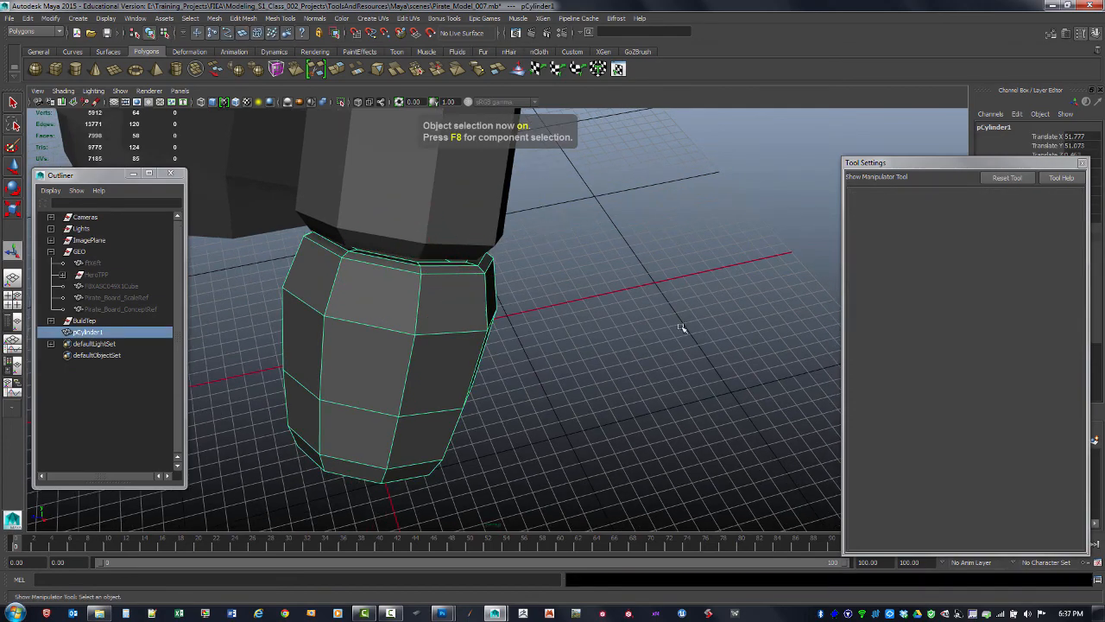
pyautogui.keyDown('alt'); pyautogui.moveTo(681, 328); pyautogui.dragTo(518, 334, button='right'); pyautogui.keyUp('alt')
pyautogui.keyDown('alt'); pyautogui.moveTo(518, 334); pyautogui.dragTo(576, 325); pyautogui.keyUp('alt')
pyautogui.press('w')
pyautogui.keyDown('alt'); pyautogui.moveTo(608, 289); pyautogui.dragTo(567, 294); pyautogui.keyUp('alt')
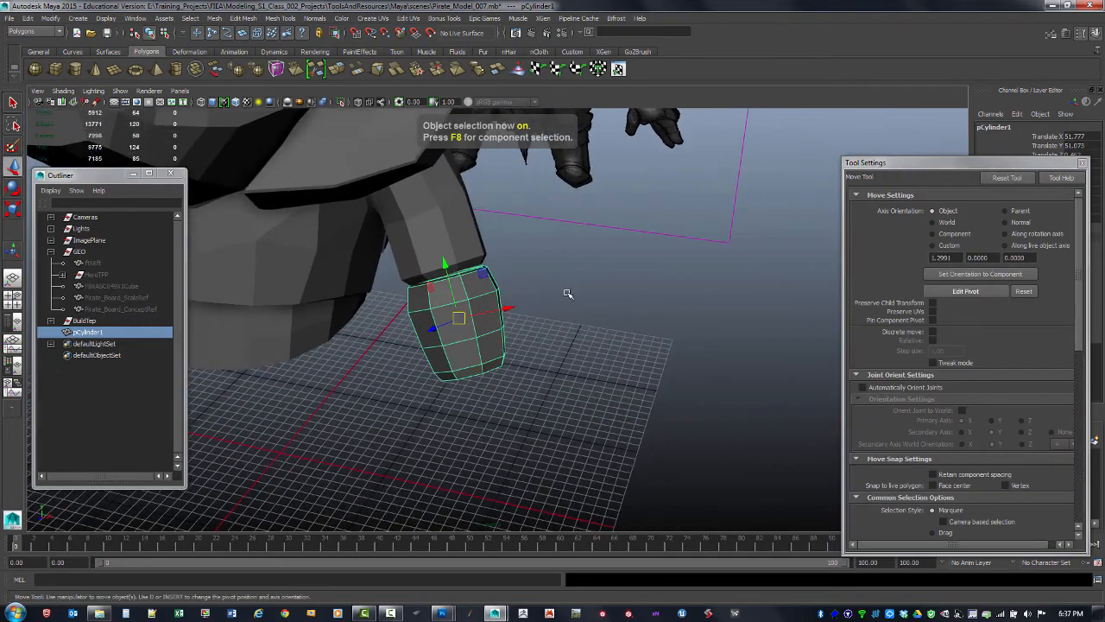
pyautogui.moveTo(478, 312); pyautogui.dragTo(425, 256)
pyautogui.click(633, 320)
pyautogui.keyDown('alt'); pyautogui.moveTo(452, 337); pyautogui.dragTo(471, 325); pyautogui.keyUp('alt')
pyautogui.hotkey('ctrl', 'z')
pyautogui.hotkey('ctrl', 'z')
pyautogui.keyDown('alt'); pyautogui.moveTo(471, 326); pyautogui.dragTo(595, 288, button='right'); pyautogui.keyUp('alt')
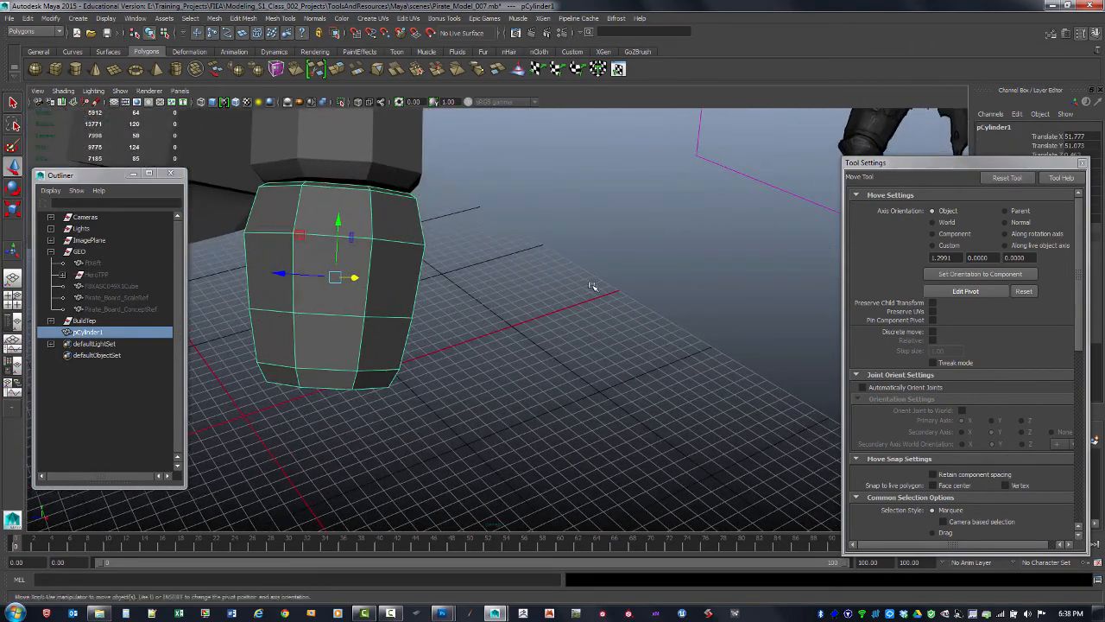
# Inspect the arm mesh's faces around the elbow just above the bracer
pyautogui.keyDown('alt'); pyautogui.moveTo(456, 198); pyautogui.dragTo(548, 267, button='middle'); pyautogui.keyUp('alt')
pyautogui.keyDown('alt'); pyautogui.moveTo(432, 259); pyautogui.dragTo(468, 253, button='right'); pyautogui.keyUp('alt')
pyautogui.keyDown('alt'); pyautogui.moveTo(456, 237); pyautogui.dragTo(412, 158); pyautogui.keyUp('alt')
pyautogui.click(415, 235)
pyautogui.hotkey('ctrl', 'F11')
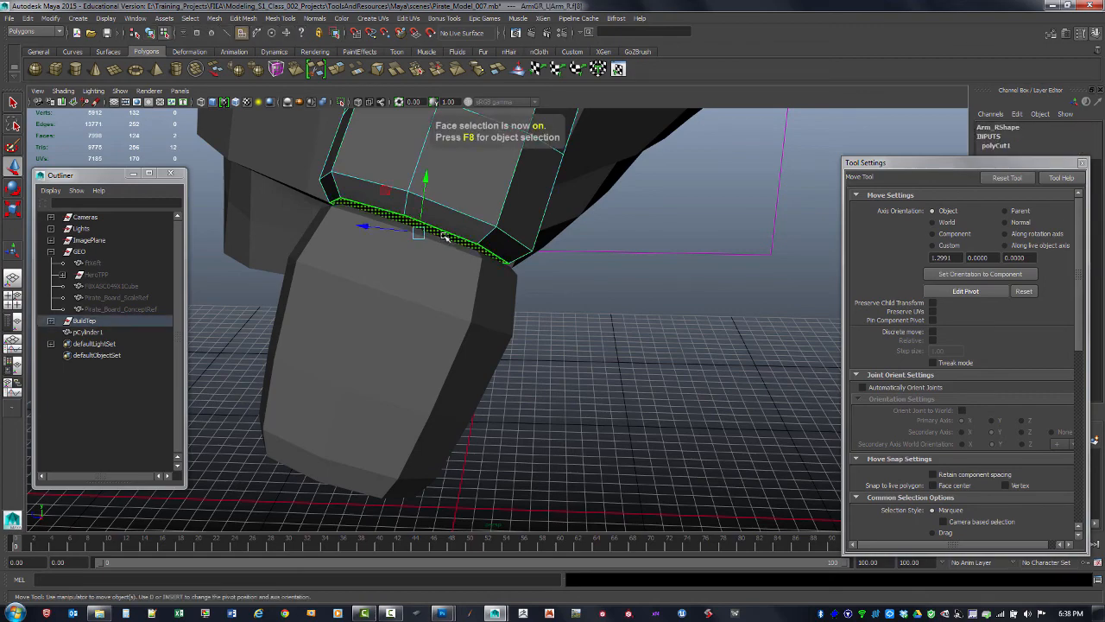
pyautogui.click(447, 237)
pyautogui.moveTo(447, 237)
pyautogui.keyDown('alt'); pyautogui.mouseDown()
pyautogui.moveTo(461, 251)
pyautogui.moveTo(436, 228)
pyautogui.mouseUp(); pyautogui.keyUp('alt')
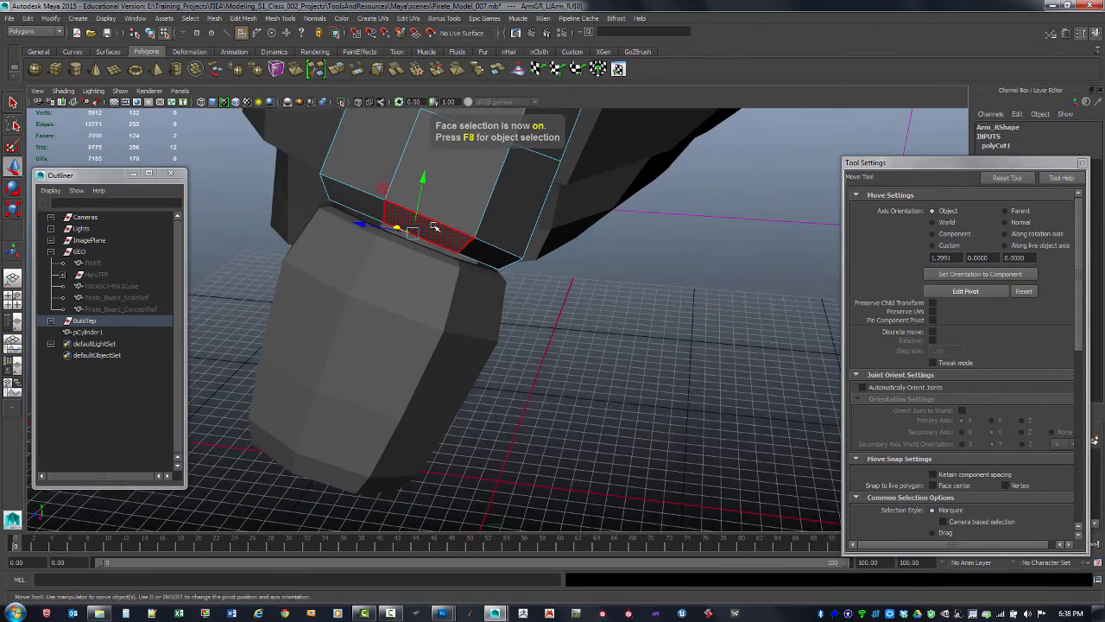
pyautogui.moveTo(421, 190); pyautogui.dragTo(417, 198)
pyautogui.keyDown('alt'); pyautogui.moveTo(417, 242); pyautogui.dragTo(473, 270); pyautogui.keyUp('alt')
pyautogui.press('r')
pyautogui.click(419, 268)
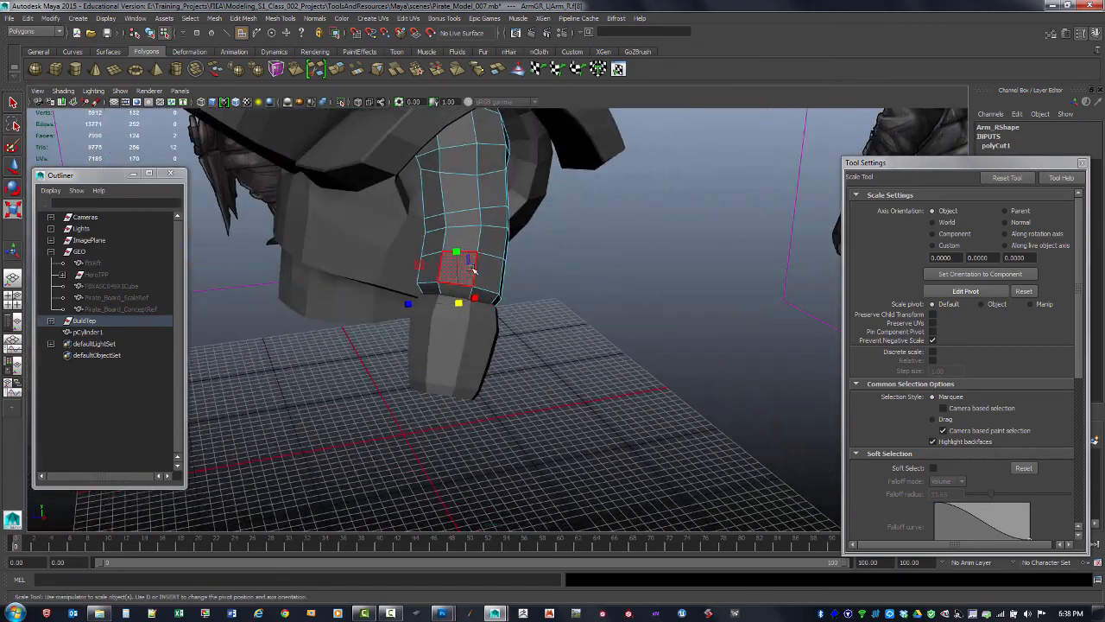
pyautogui.press('F8')
pyautogui.click(530, 341)
# Select the bracer's bottom cap face and extrude it inward with an offset of about 0.8
pyautogui.moveTo(946, 169); pyautogui.dragTo(847, 190)
pyautogui.click(983, 184)
pyautogui.keyDown('alt'); pyautogui.moveTo(518, 302); pyautogui.dragTo(687, 300); pyautogui.keyUp('alt')
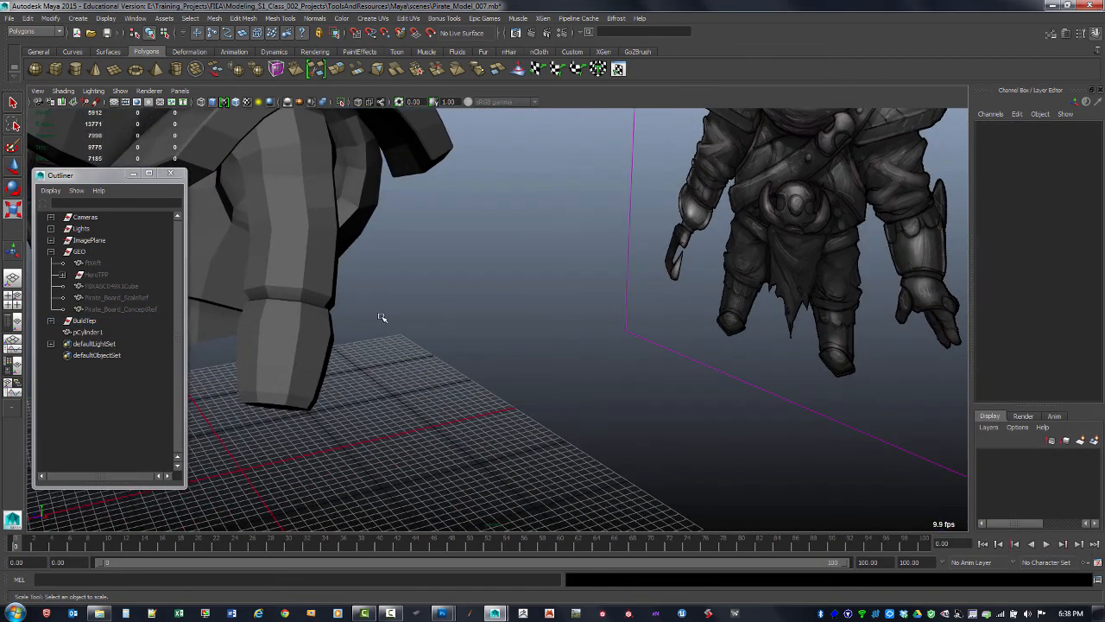
pyautogui.keyDown('alt'); pyautogui.moveTo(367, 387); pyautogui.dragTo(473, 274, button='middle'); pyautogui.keyUp('alt')
pyautogui.keyDown('alt'); pyautogui.moveTo(757, 231); pyautogui.dragTo(425, 305, button='middle'); pyautogui.keyUp('alt')
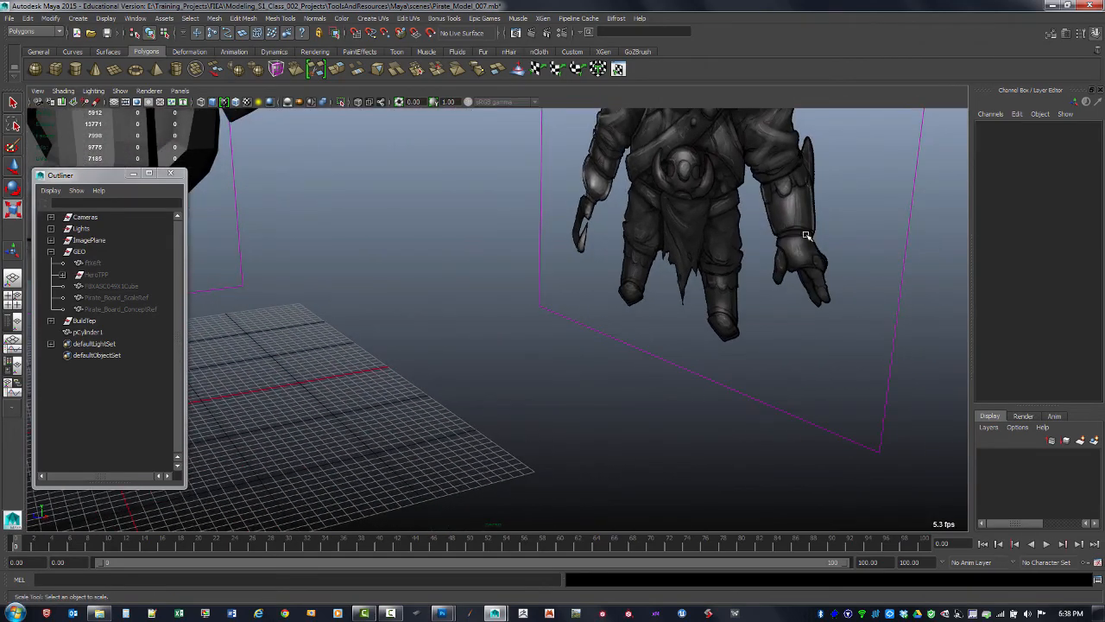
pyautogui.keyDown('alt'); pyautogui.moveTo(630, 292); pyautogui.dragTo(420, 286); pyautogui.keyUp('alt')
pyautogui.click(420, 285)
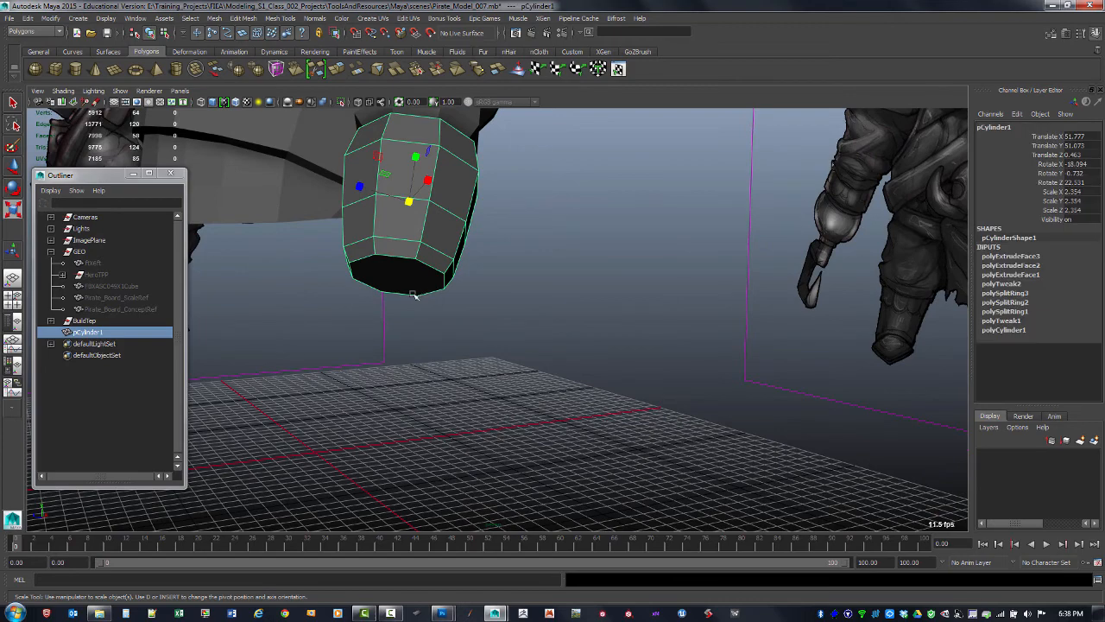
pyautogui.press('F11')
pyautogui.click(408, 288)
pyautogui.keyDown('shift'); pyautogui.moveTo(411, 286); pyautogui.dragTo(406, 315, button='right'); pyautogui.keyUp('shift')
pyautogui.keyDown('alt'); pyautogui.moveTo(414, 315); pyautogui.dragTo(451, 274); pyautogui.keyUp('alt')
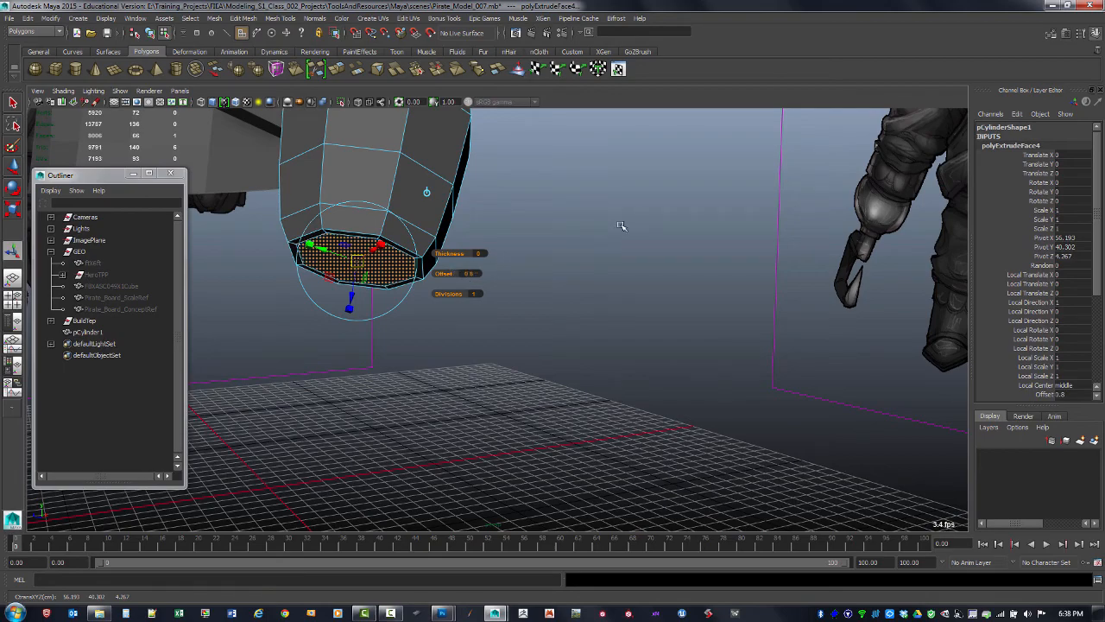
pyautogui.keyDown('alt'); pyautogui.moveTo(624, 226); pyautogui.dragTo(563, 246); pyautogui.keyUp('alt')
pyautogui.keyDown('alt'); pyautogui.moveTo(562, 246); pyautogui.dragTo(540, 268, button='right'); pyautogui.keyUp('alt')
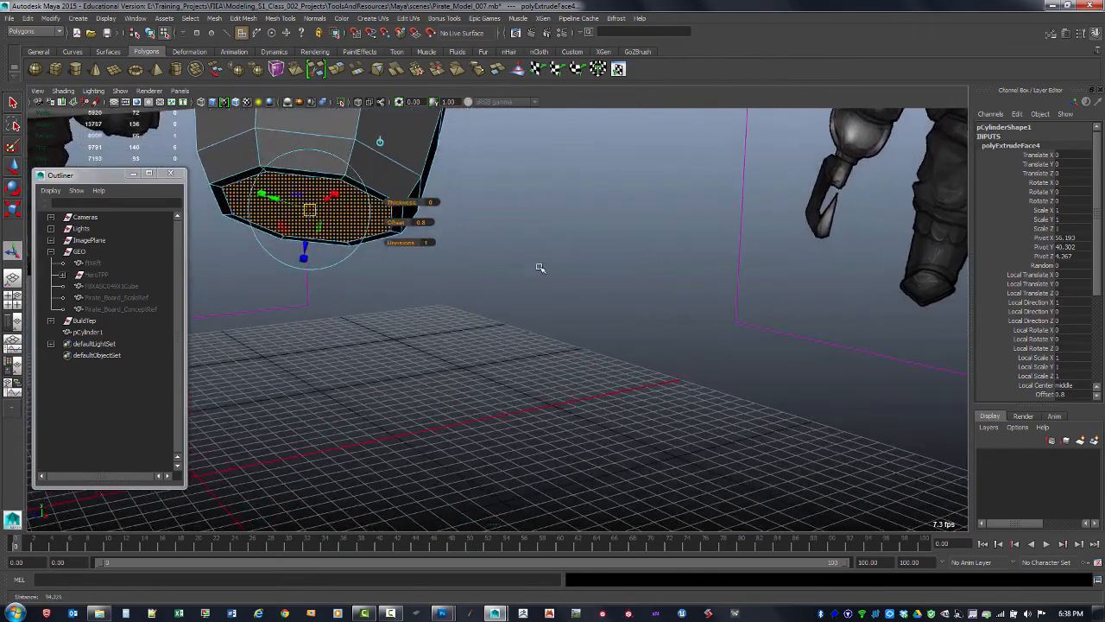
# Extrude the bottom face twice more, insetting it by 0.2 and then pushing it about 2 units into the bracer
pyautogui.hotkey('ctrl', 'e')
pyautogui.moveTo(404, 223); pyautogui.dragTo(402, 222)
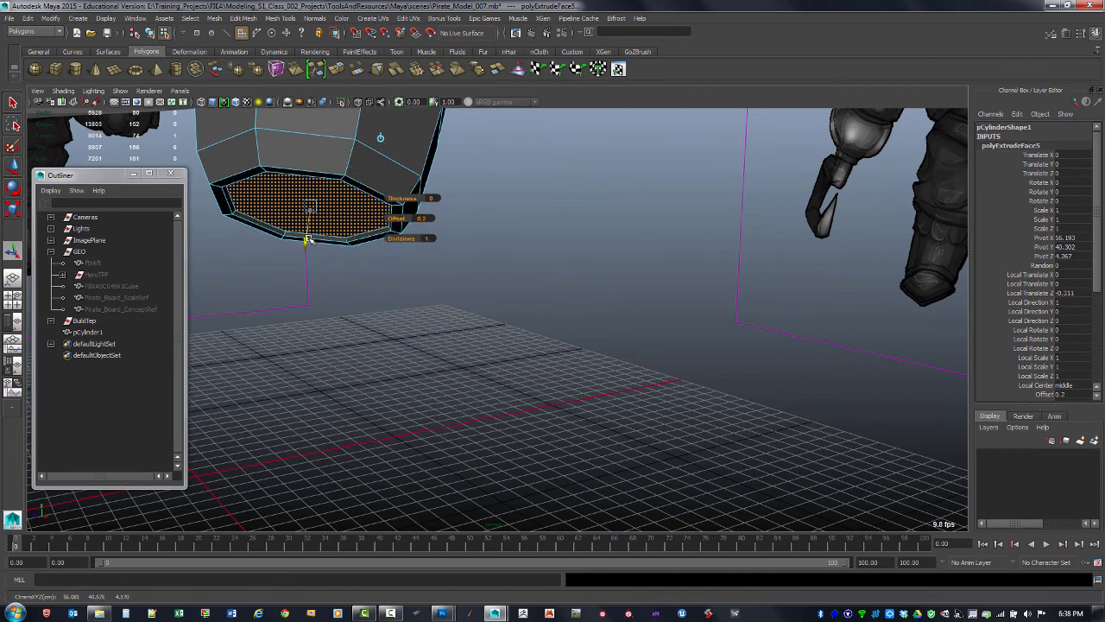
pyautogui.hotkey('ctrl', 'e')
pyautogui.moveTo(304, 234); pyautogui.dragTo(300, 269)
pyautogui.keyDown('alt'); pyautogui.moveTo(518, 215); pyautogui.dragTo(474, 254, button='right'); pyautogui.keyUp('alt')
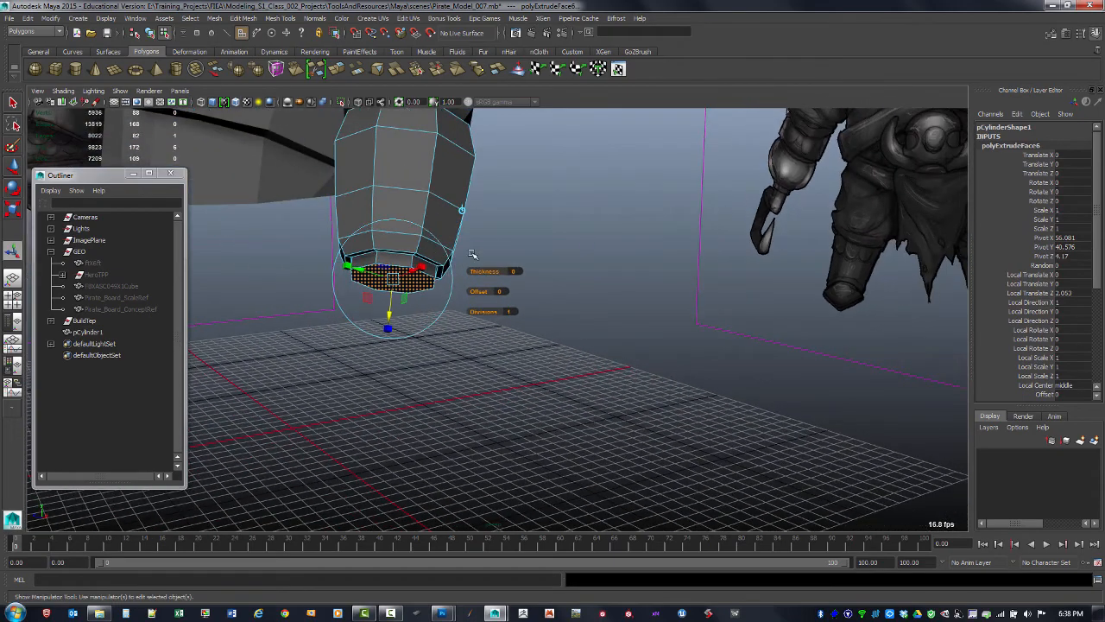
# In the front view, set the recessed bottom face's depth to about 1.57 and return to shaded display
pyautogui.press('space')
pyautogui.press('space')
pyautogui.keyDown('alt'); pyautogui.moveTo(401, 341); pyautogui.dragTo(413, 315, button='middle'); pyautogui.keyUp('alt')
pyautogui.keyDown('alt'); pyautogui.moveTo(413, 315); pyautogui.dragTo(665, 309, button='right'); pyautogui.keyUp('alt')
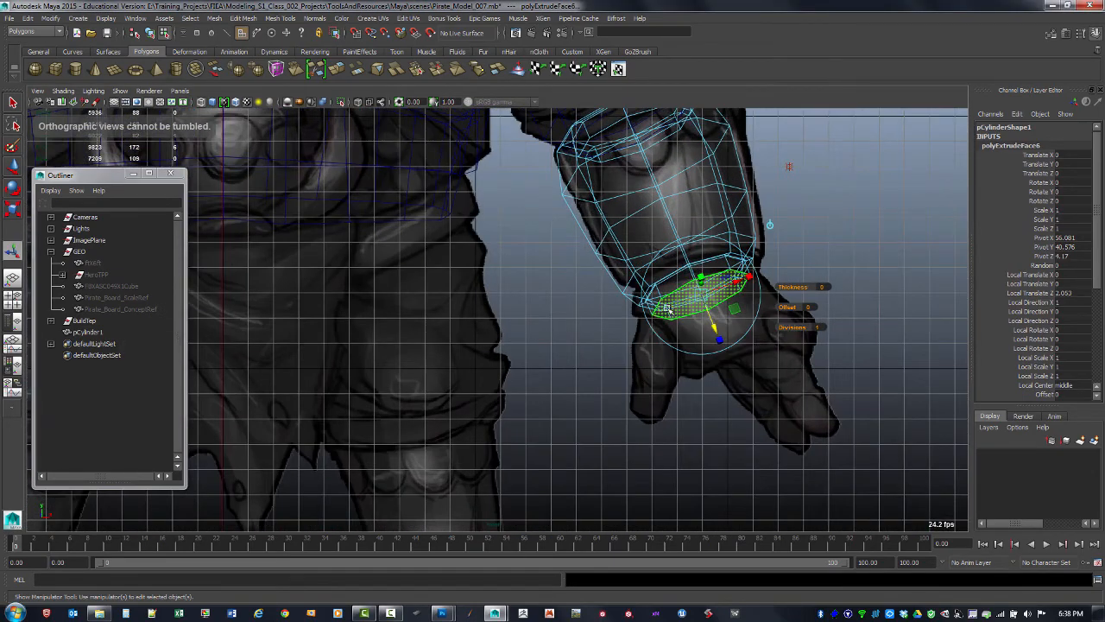
pyautogui.moveTo(715, 306); pyautogui.dragTo(707, 306)
pyautogui.press('5')
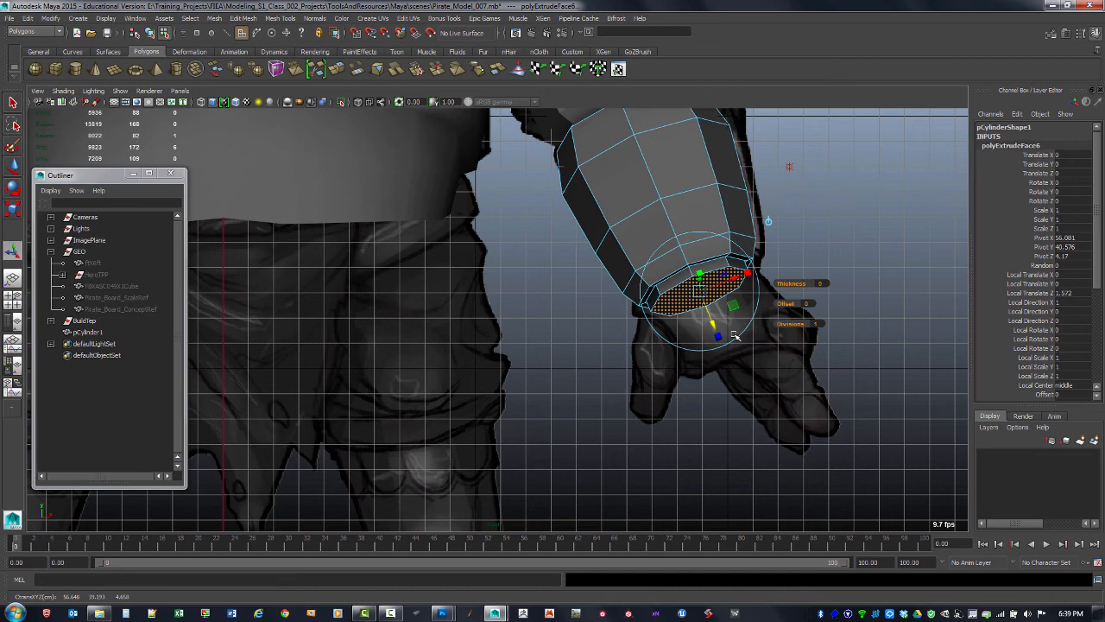
# Grow the bottom face selection, then move it slightly and scale it to shape the bracer's lower end
pyautogui.press('q')
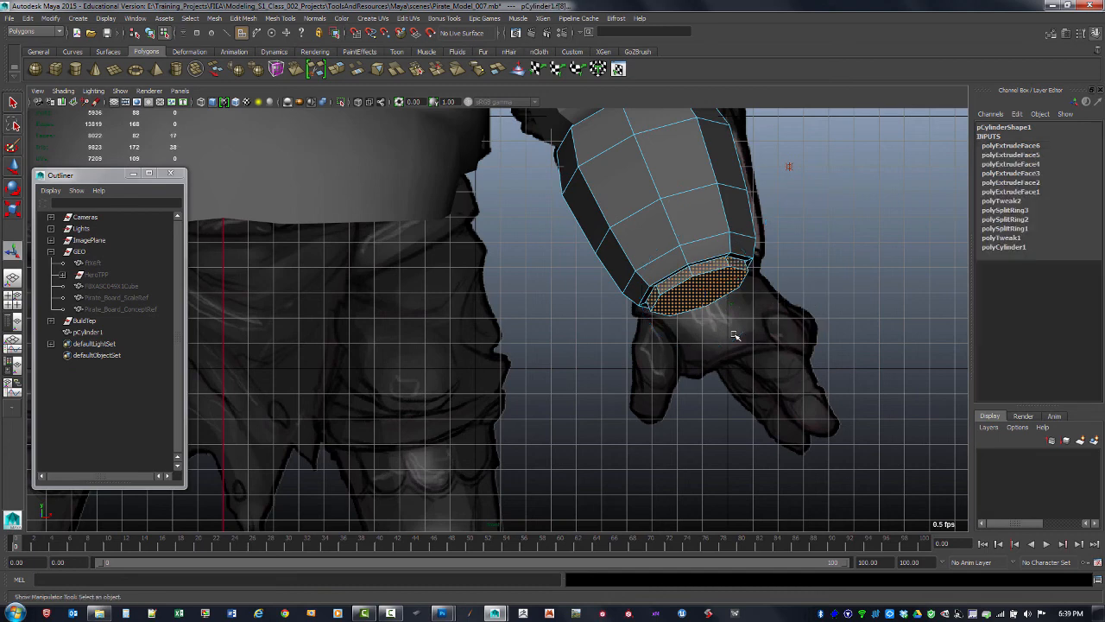
pyautogui.hotkey('shift', '.')
pyautogui.press('w')
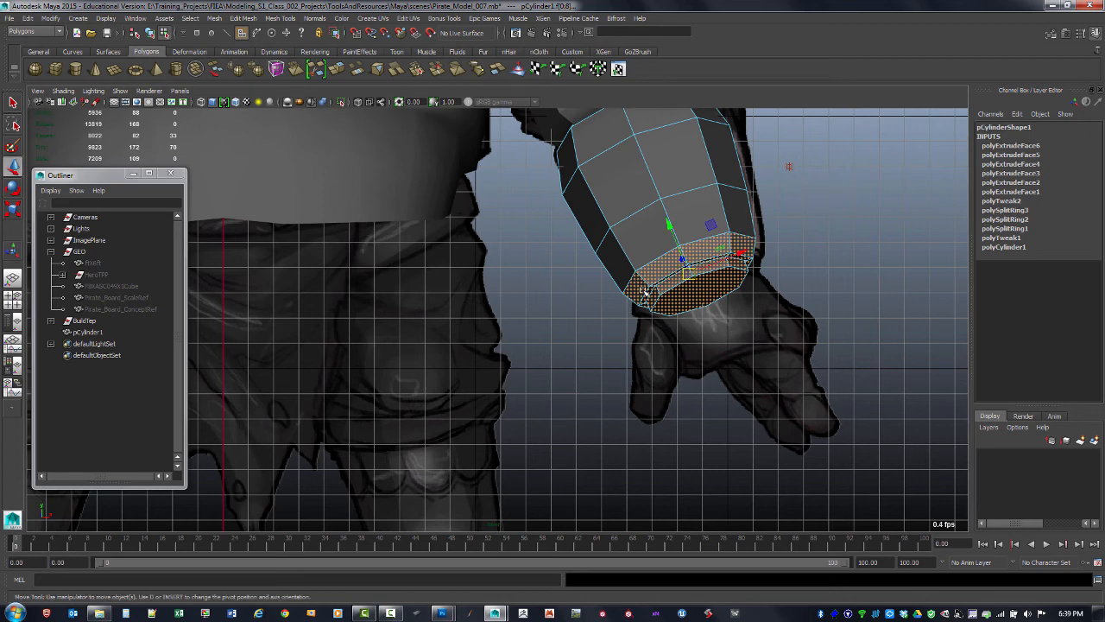
pyautogui.moveTo(675, 234); pyautogui.dragTo(667, 227)
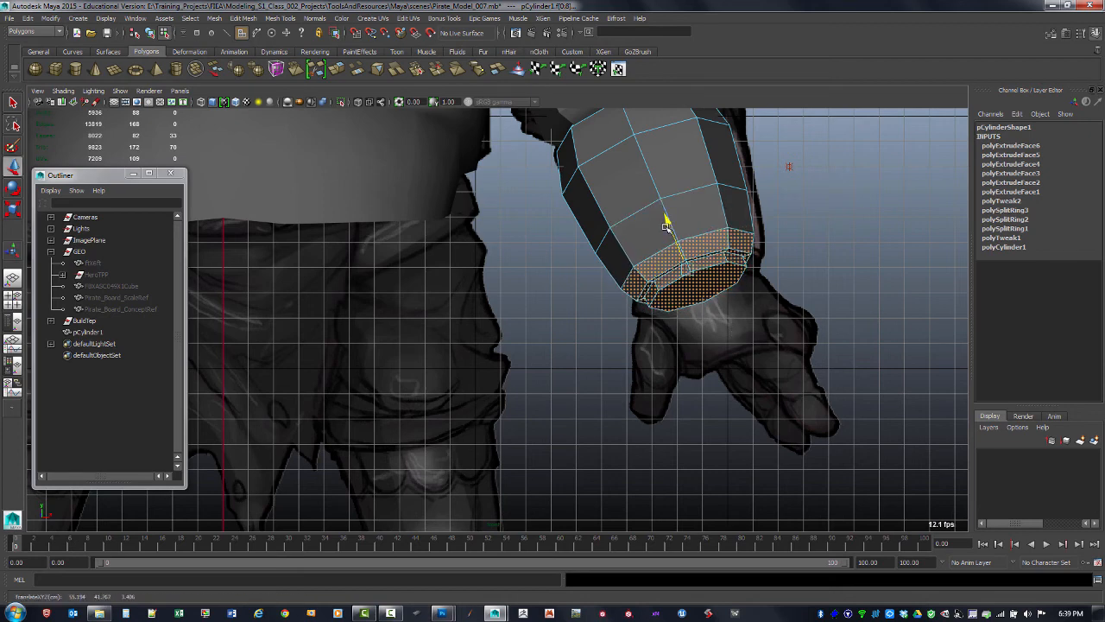
pyautogui.press('r')
pyautogui.moveTo(668, 224); pyautogui.dragTo(678, 247)
pyautogui.click(701, 288)
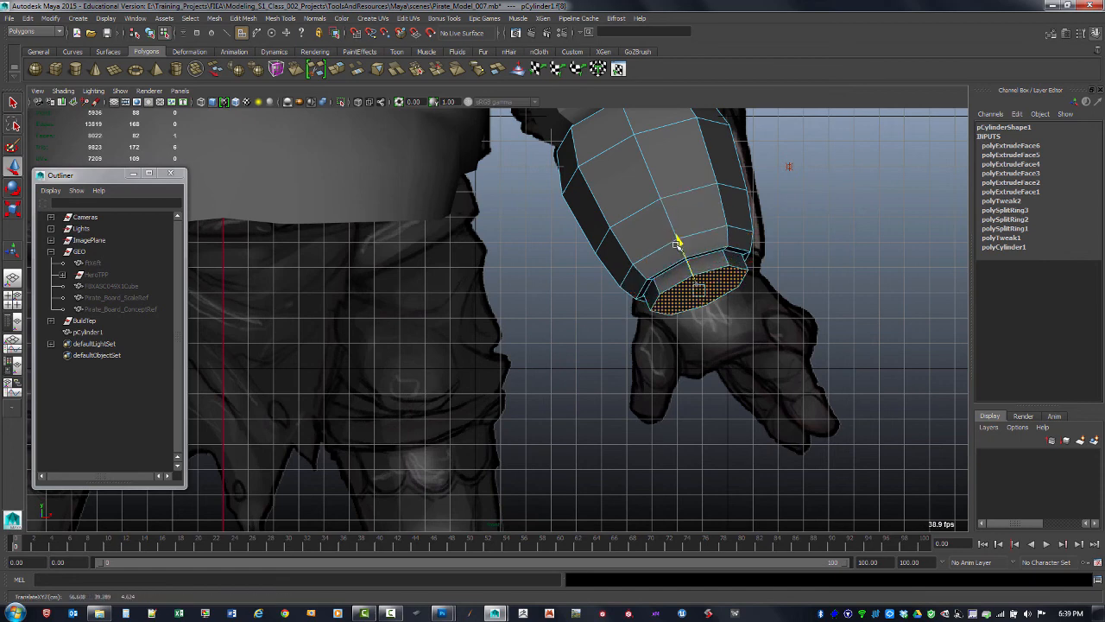
# Back in the perspective view, extrude the bottom face inward with an offset of about 1.7 and merge it closed
pyautogui.press('space')
pyautogui.press('space')
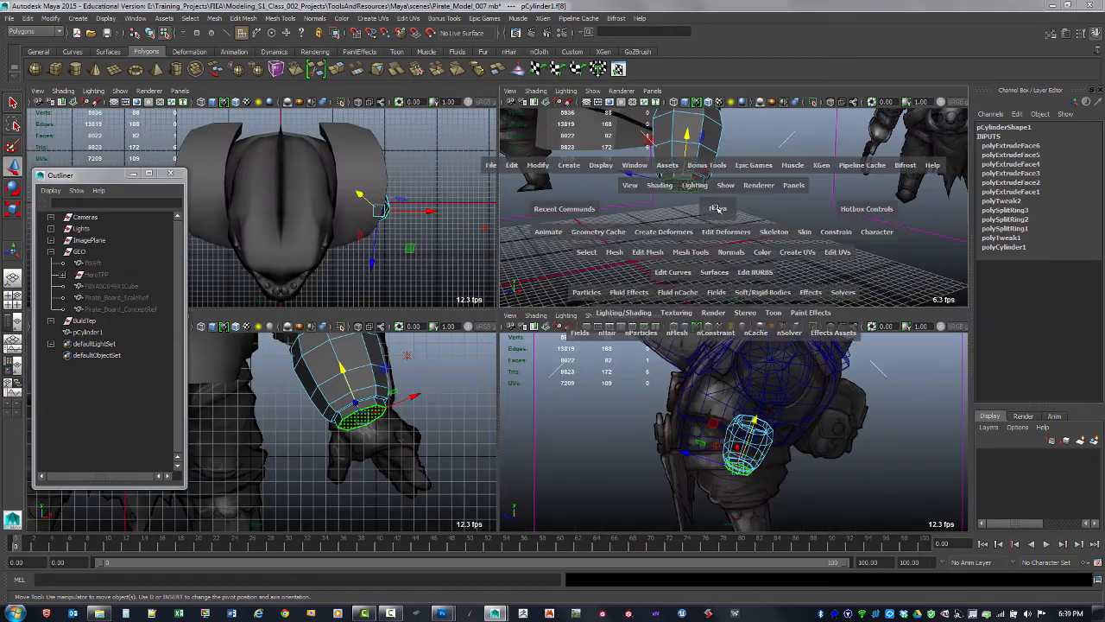
pyautogui.click(595, 294)
pyautogui.keyDown('alt'); pyautogui.moveTo(594, 294); pyautogui.dragTo(658, 246); pyautogui.keyUp('alt')
pyautogui.keyDown('alt'); pyautogui.moveTo(658, 246); pyautogui.dragTo(631, 305, button='middle'); pyautogui.keyUp('alt')
pyautogui.keyDown('alt'); pyautogui.moveTo(631, 306); pyautogui.dragTo(596, 276); pyautogui.keyUp('alt')
pyautogui.keyDown('alt'); pyautogui.moveTo(596, 276); pyautogui.dragTo(557, 295, button='right'); pyautogui.keyUp('alt')
pyautogui.click(509, 311)
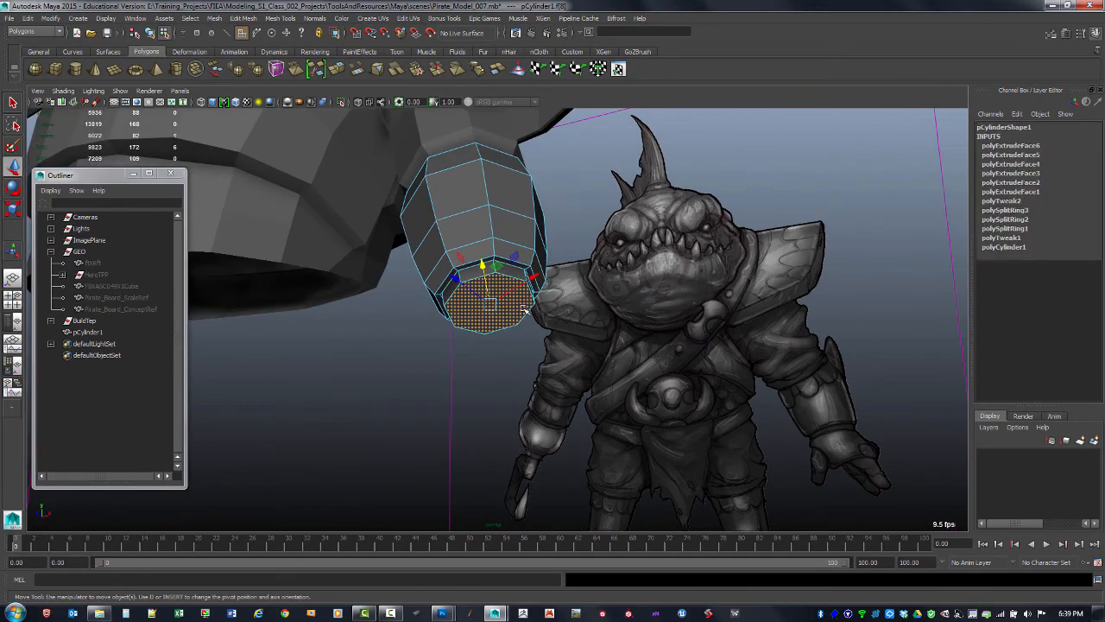
pyautogui.keyDown('alt'); pyautogui.moveTo(518, 302); pyautogui.dragTo(514, 267, button='middle'); pyautogui.keyUp('alt')
pyautogui.keyDown('alt'); pyautogui.moveTo(513, 267); pyautogui.dragTo(493, 236, button='right'); pyautogui.keyUp('alt')
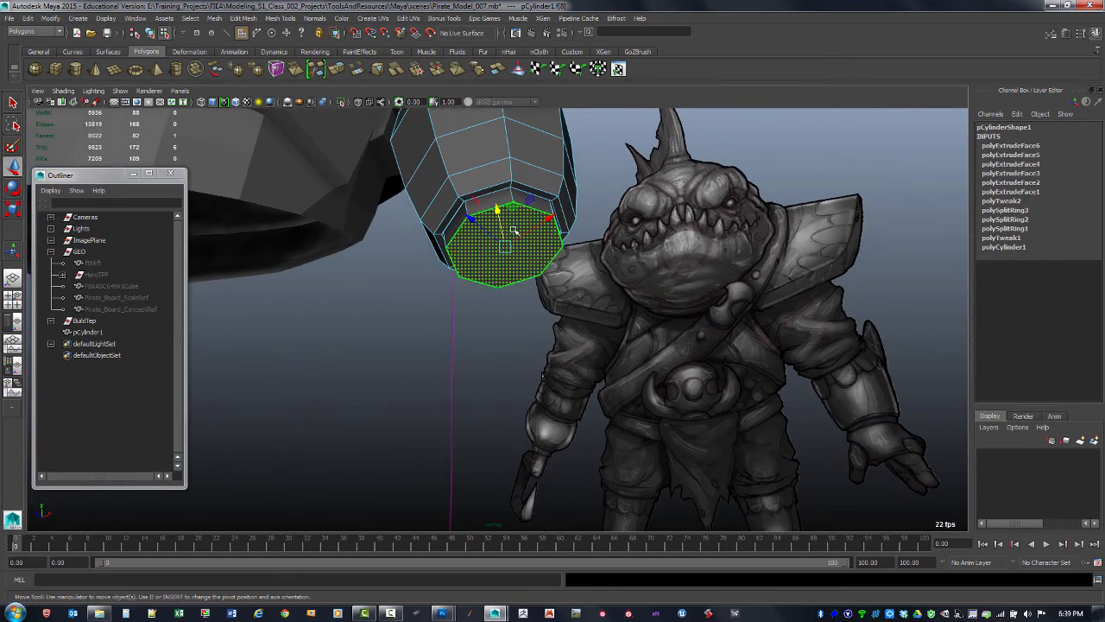
pyautogui.moveTo(527, 279)
pyautogui.keyDown('alt'); pyautogui.mouseDown()
pyautogui.moveTo(566, 257)
pyautogui.moveTo(524, 294)
pyautogui.mouseUp(); pyautogui.keyUp('alt')
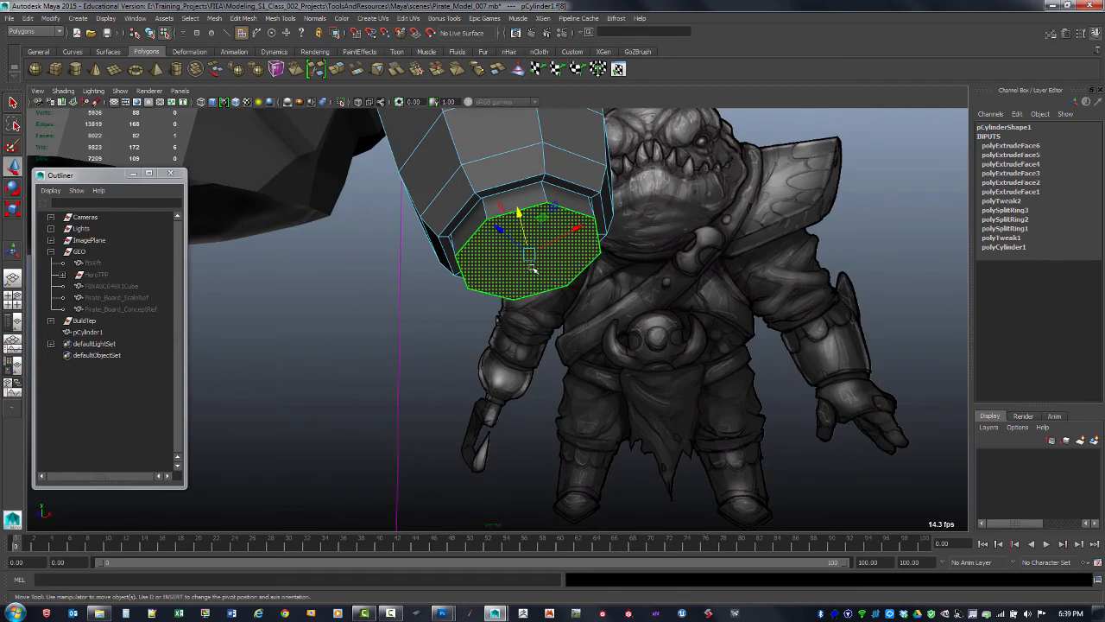
pyautogui.keyDown('shift'); pyautogui.moveTo(533, 270); pyautogui.dragTo(532, 246, button='right'); pyautogui.keyUp('shift')
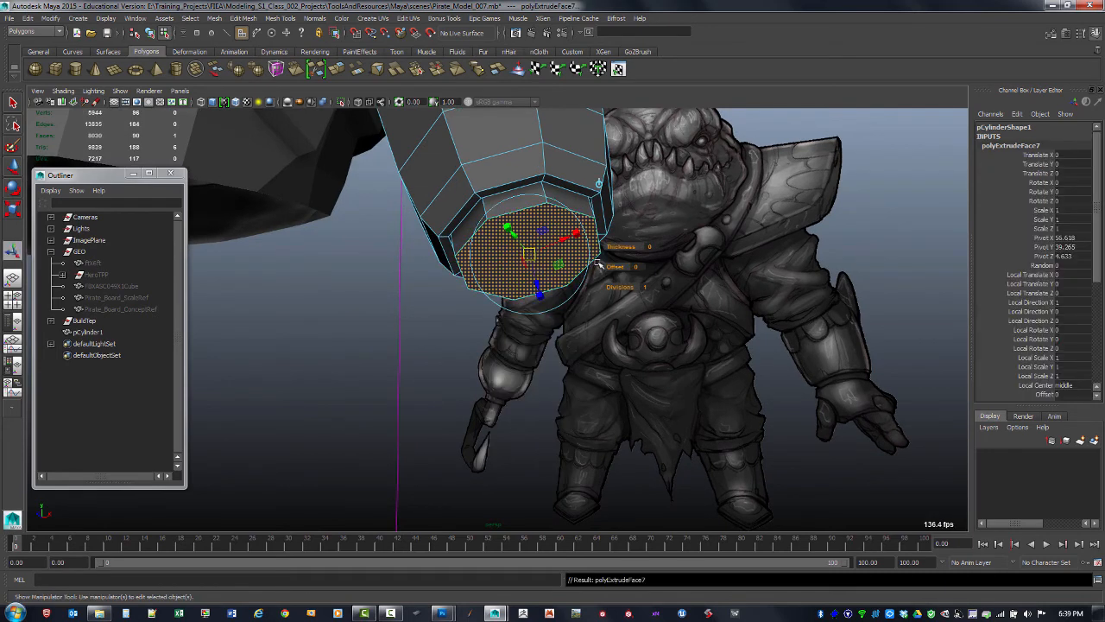
pyautogui.moveTo(604, 268); pyautogui.dragTo(634, 268)
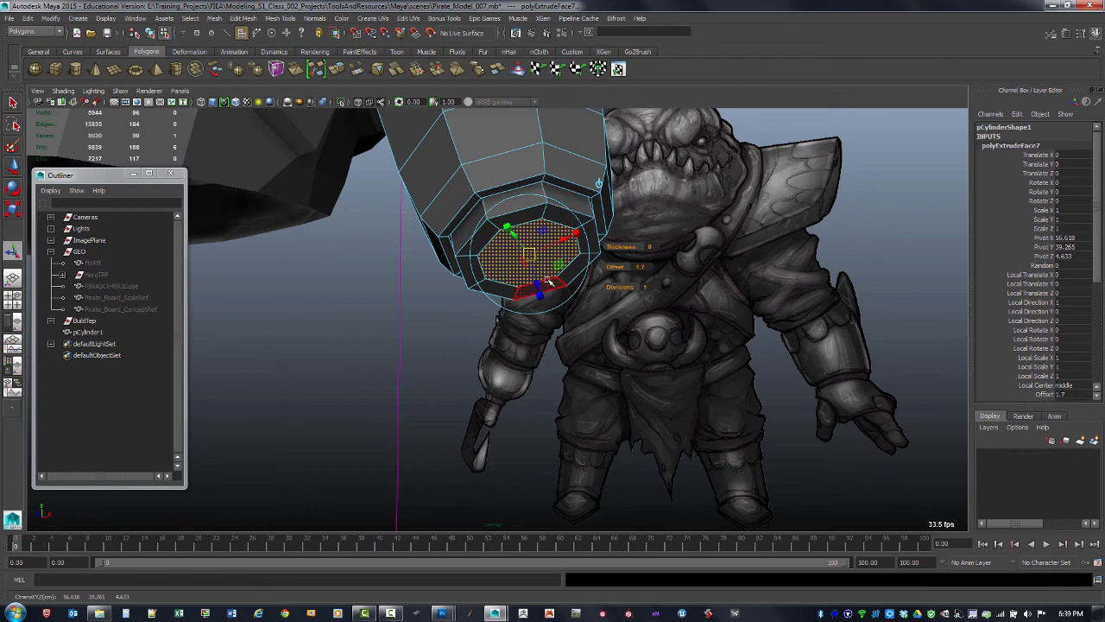
pyautogui.keyDown('shift'); pyautogui.moveTo(545, 275); pyautogui.dragTo(549, 249, button='right'); pyautogui.keyUp('shift')
pyautogui.moveTo(567, 262)
pyautogui.keyDown('alt'); pyautogui.mouseDown()
pyautogui.moveTo(553, 279)
pyautogui.moveTo(530, 227)
pyautogui.moveTo(515, 283)
pyautogui.moveTo(553, 266)
pyautogui.mouseUp(); pyautogui.keyUp('alt')
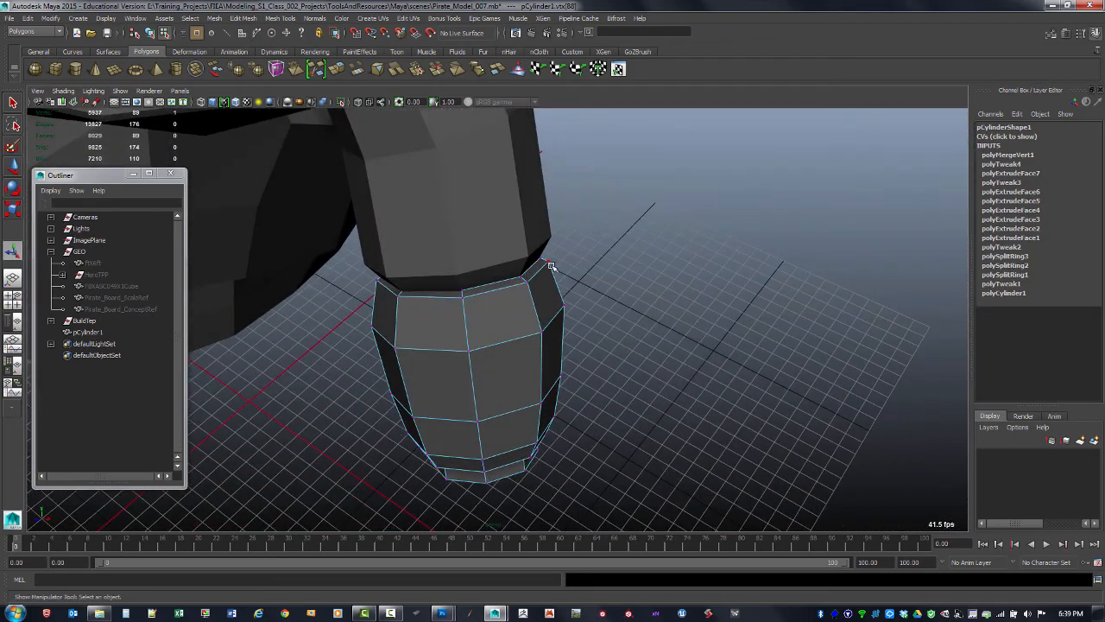
# Delete the bracer's construction history in object mode
pyautogui.press('F8')
pyautogui.hotkey('alt', 'shift', 'd')
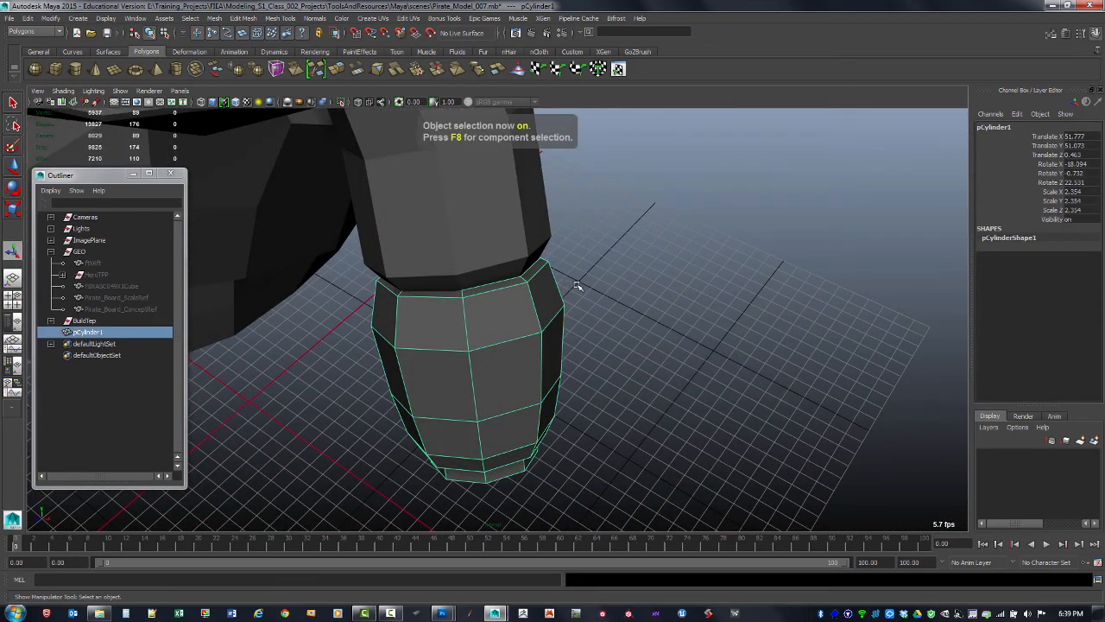
pyautogui.keyDown('alt'); pyautogui.moveTo(578, 319); pyautogui.dragTo(504, 302); pyautogui.keyUp('alt')
# Select the bracer's top cap face, extrude it inward and merge it closed
pyautogui.press('4')
pyautogui.press('F11')
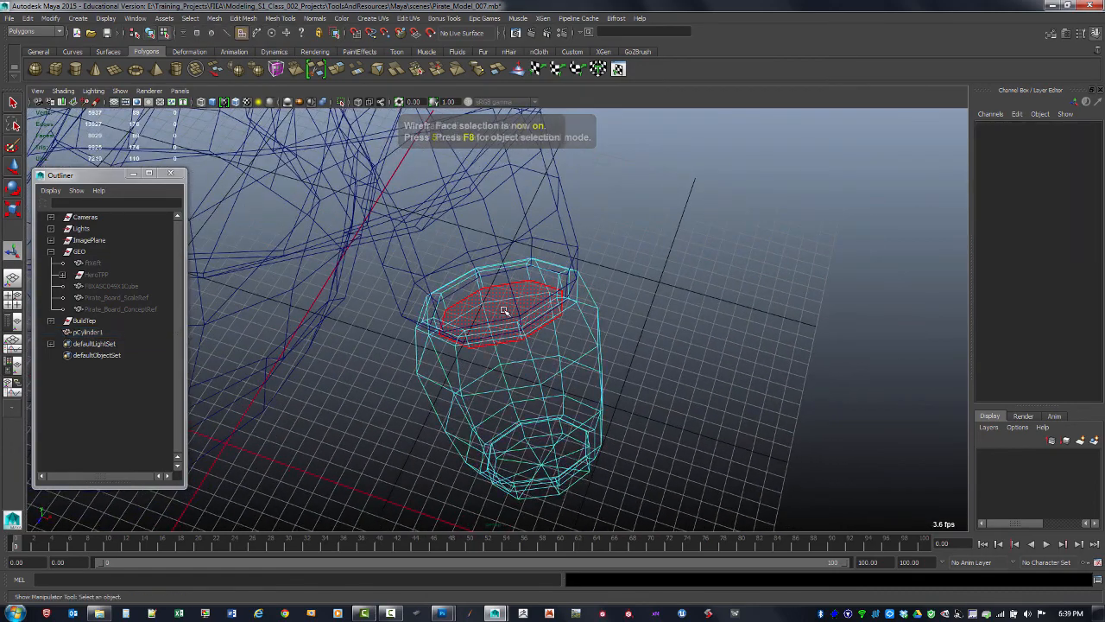
pyautogui.click(508, 319)
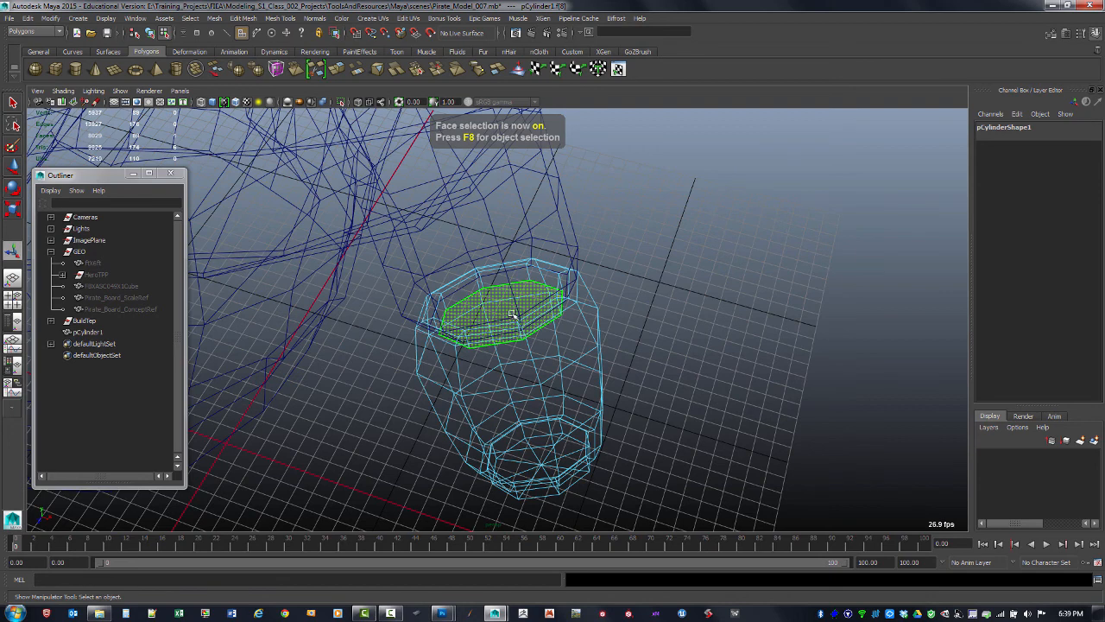
pyautogui.keyDown('shift'); pyautogui.rightClick(511, 305); pyautogui.keyUp('shift')
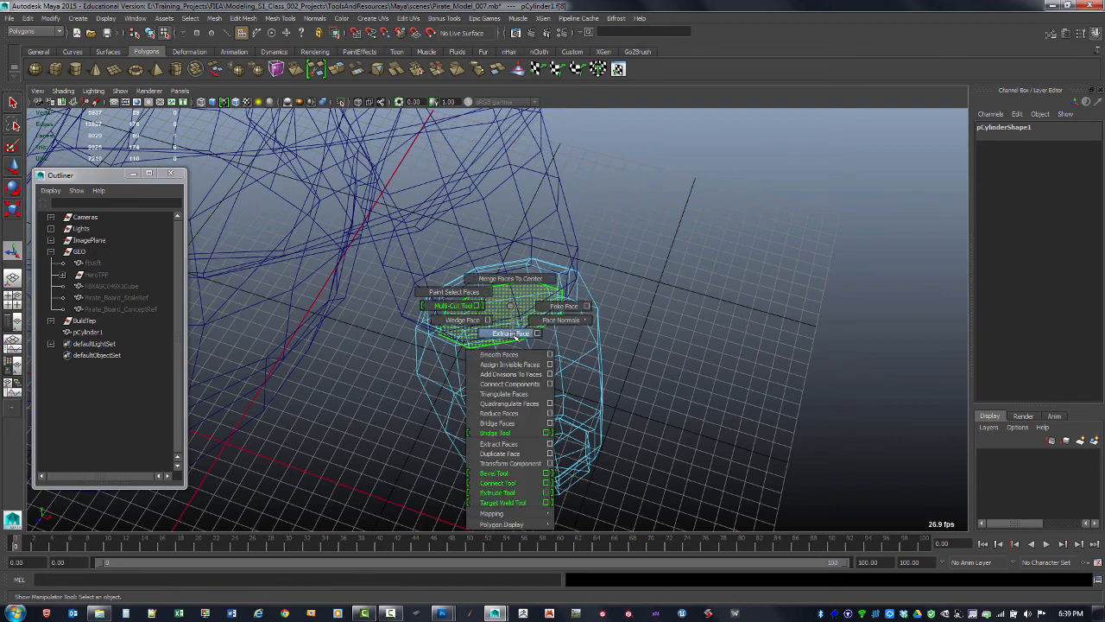
pyautogui.click(516, 335)
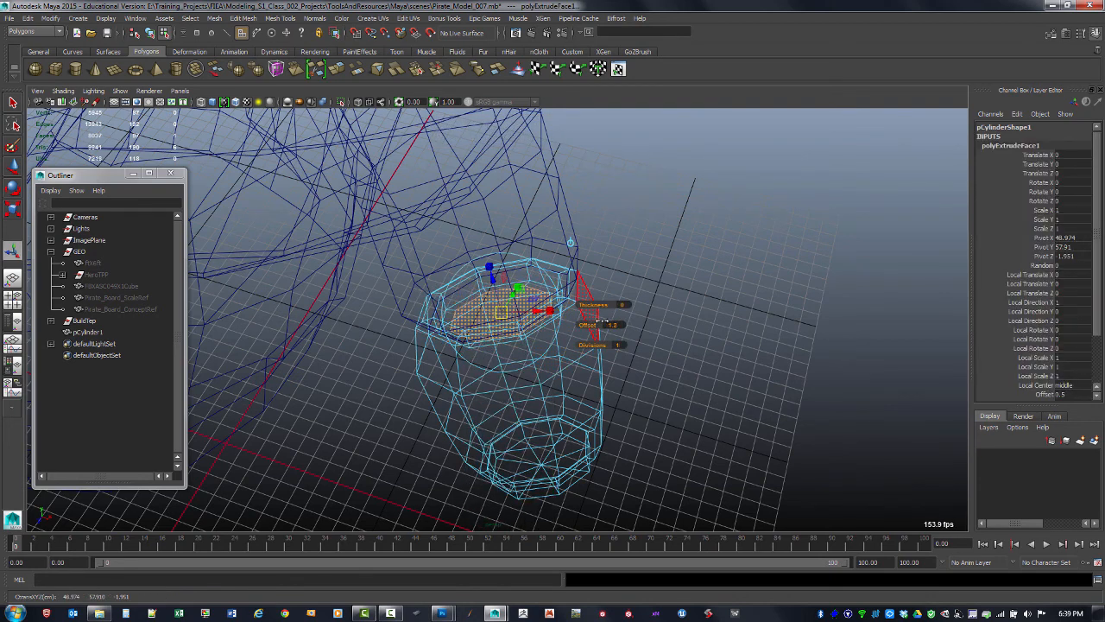
pyautogui.moveTo(602, 324); pyautogui.dragTo(531, 318)
pyautogui.keyDown('shift'); pyautogui.moveTo(514, 315); pyautogui.dragTo(519, 291, button='right'); pyautogui.keyUp('shift')
pyautogui.keyDown('alt'); pyautogui.moveTo(596, 300); pyautogui.dragTo(566, 279); pyautogui.keyUp('alt')
pyautogui.press('5')
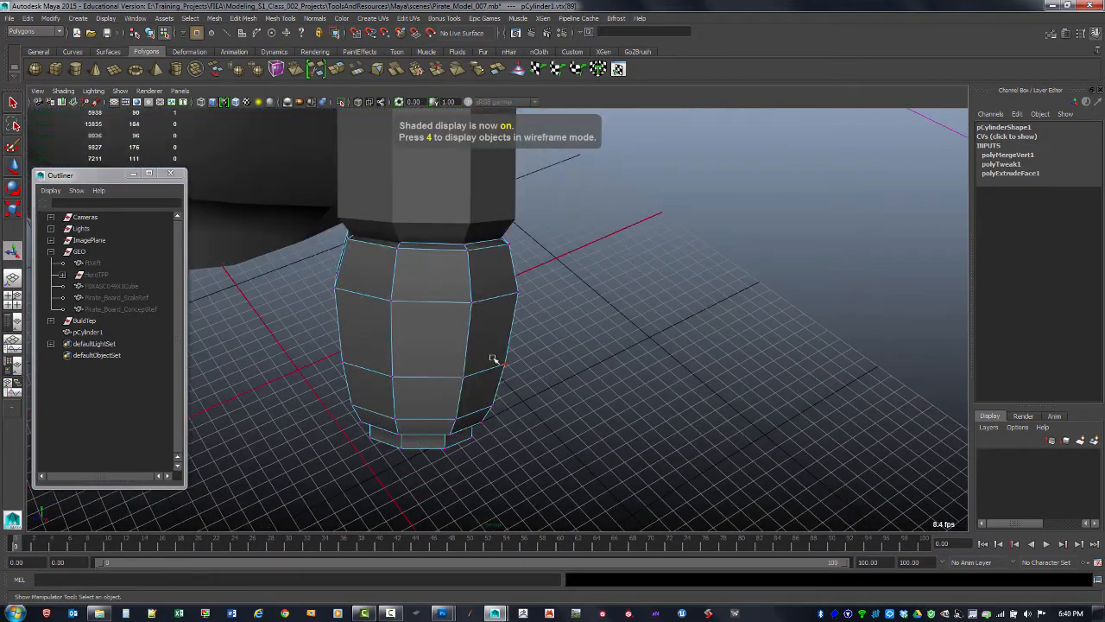
# Rename the bracer cylinder as ForeAr
pyautogui.press('F8')
pyautogui.click(559, 333)
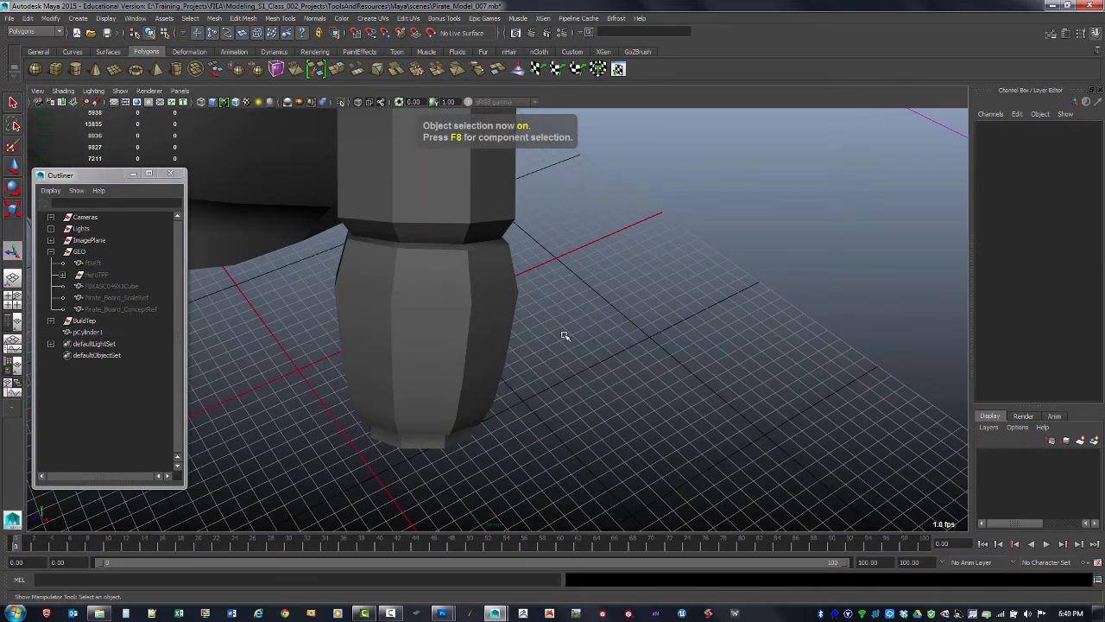
pyautogui.keyDown('alt'); pyautogui.moveTo(562, 333); pyautogui.dragTo(500, 345); pyautogui.keyUp('alt')
pyautogui.click(525, 347)
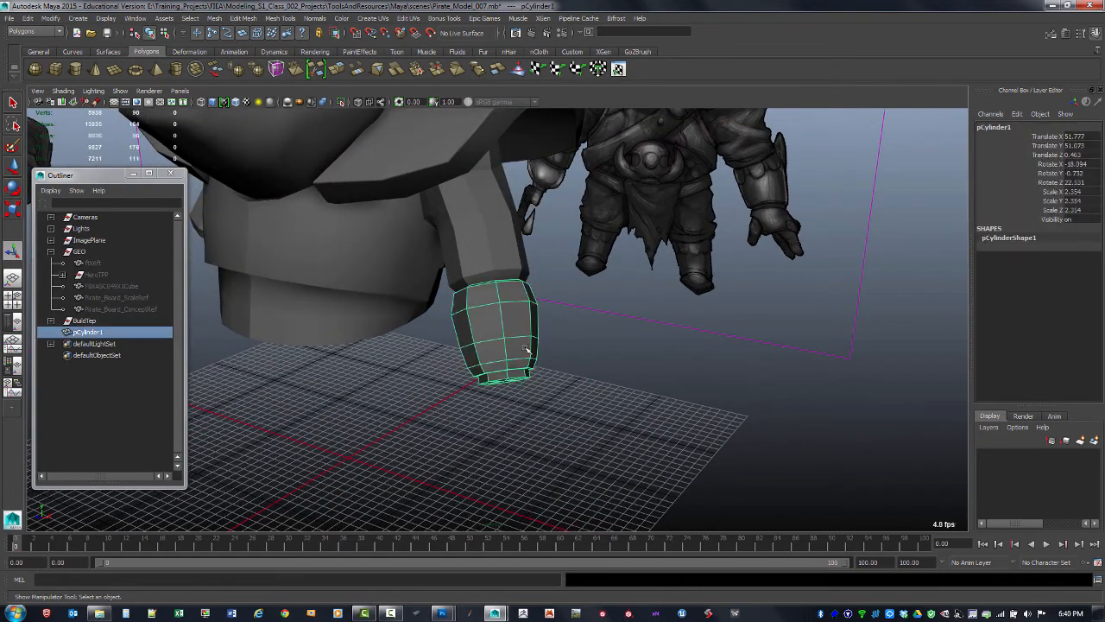
pyautogui.doubleClick(102, 333)
pyautogui.write('Po')
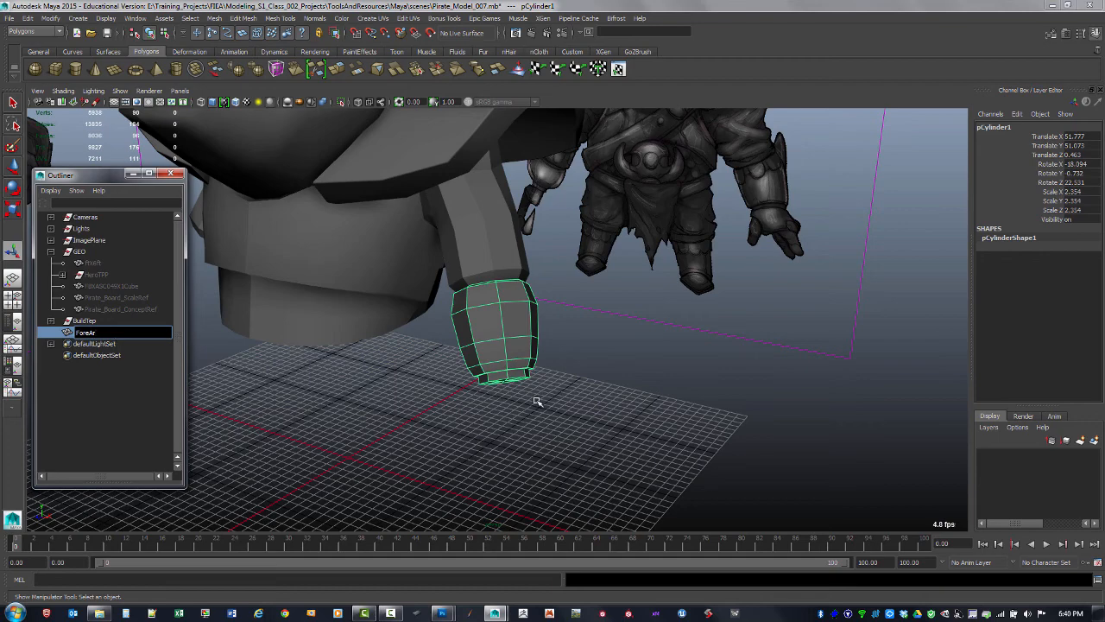
pyautogui.press('Return')
# Deselect and reselect the ForeAr bracer to review it
pyautogui.keyDown('alt'); pyautogui.moveTo(438, 380); pyautogui.dragTo(494, 366); pyautogui.keyUp('alt')
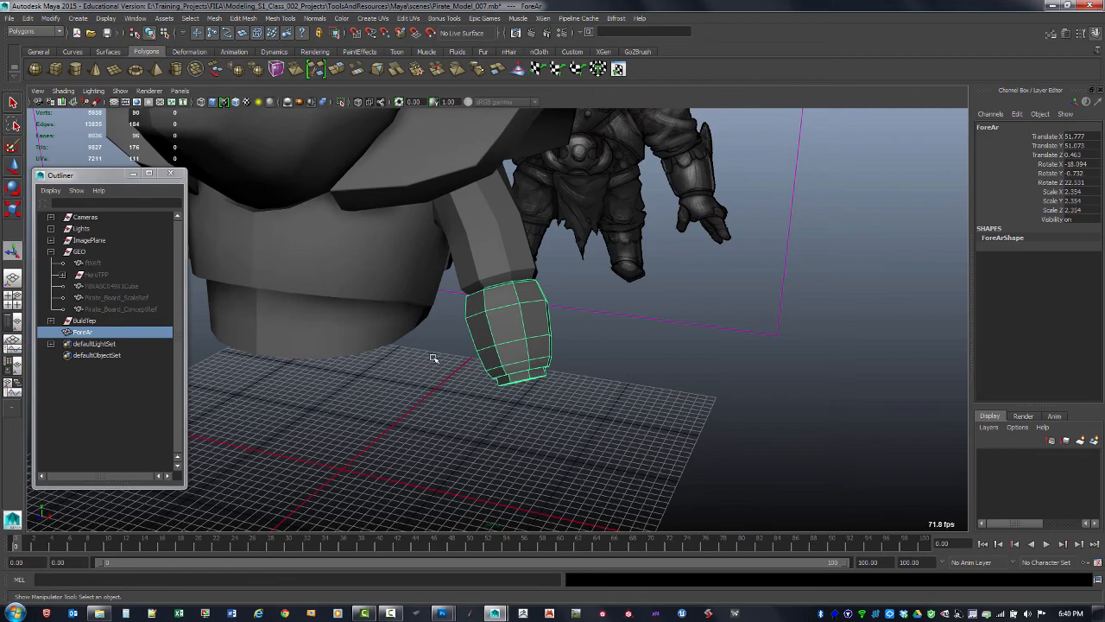
pyautogui.click(412, 409)
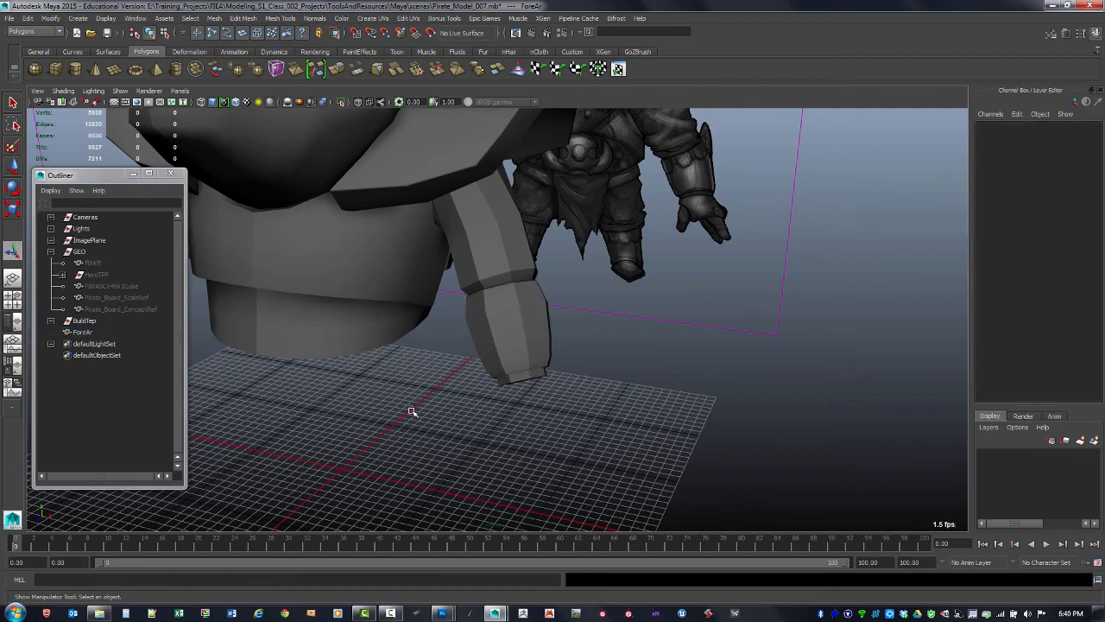
pyautogui.keyDown('alt'); pyautogui.moveTo(412, 409); pyautogui.dragTo(558, 414); pyautogui.keyUp('alt')
pyautogui.click(491, 397)
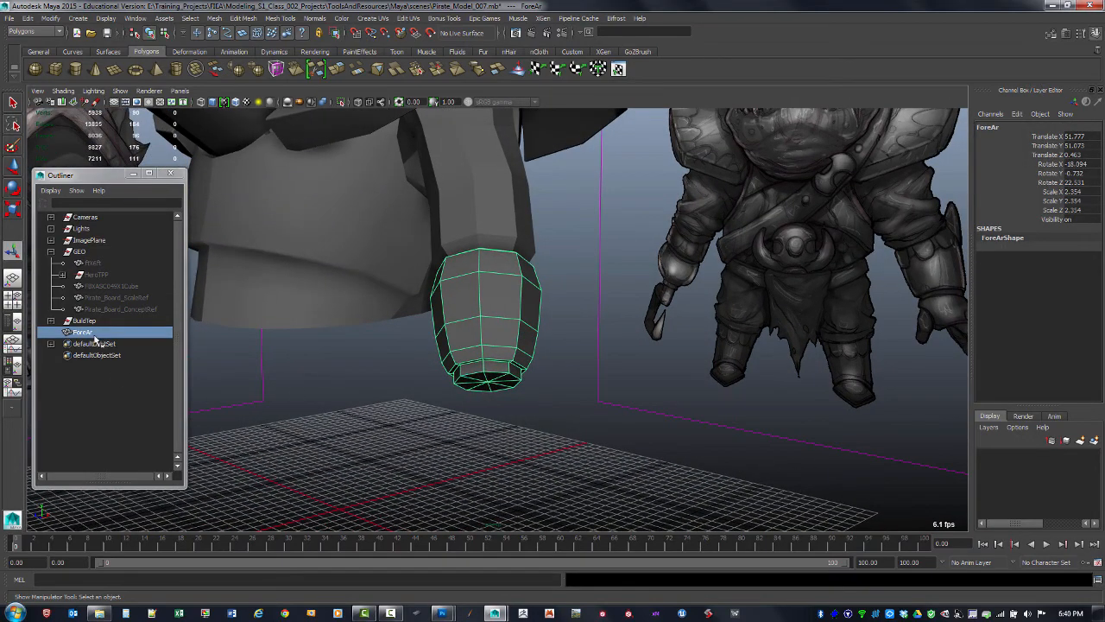
# Freeze only the scale transformations of the bracer, leaving translate and rotate unfrozen
pyautogui.keyDown('alt'); pyautogui.moveTo(485, 370); pyautogui.dragTo(521, 360); pyautogui.keyUp('alt')
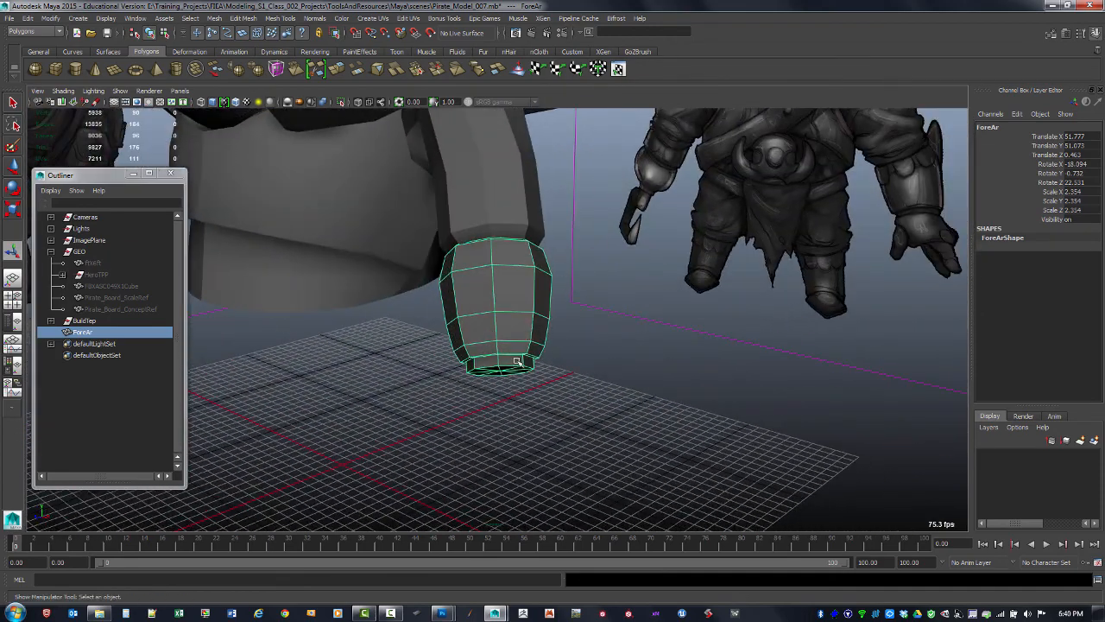
pyautogui.keyDown('alt'); pyautogui.moveTo(515, 322); pyautogui.dragTo(556, 322); pyautogui.keyUp('alt')
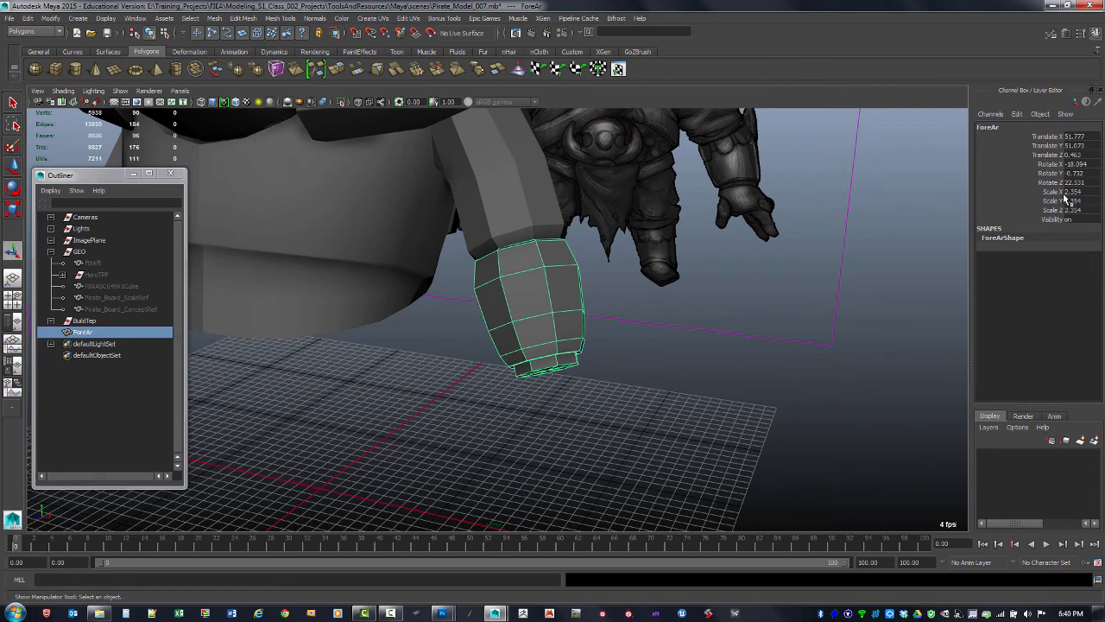
pyautogui.click(50, 18)
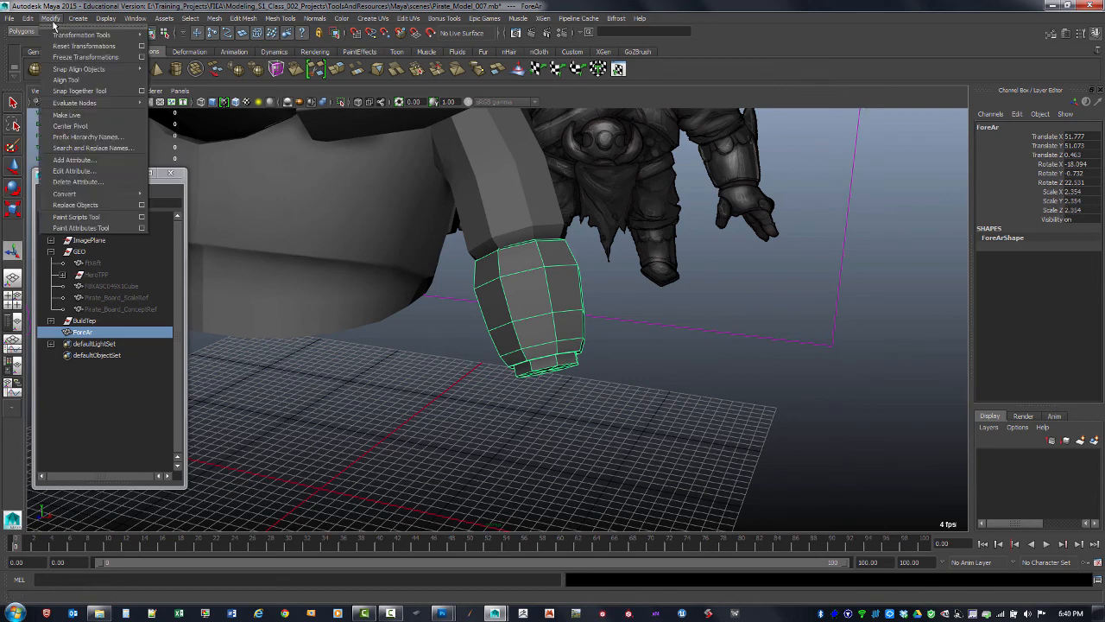
pyautogui.click(142, 57)
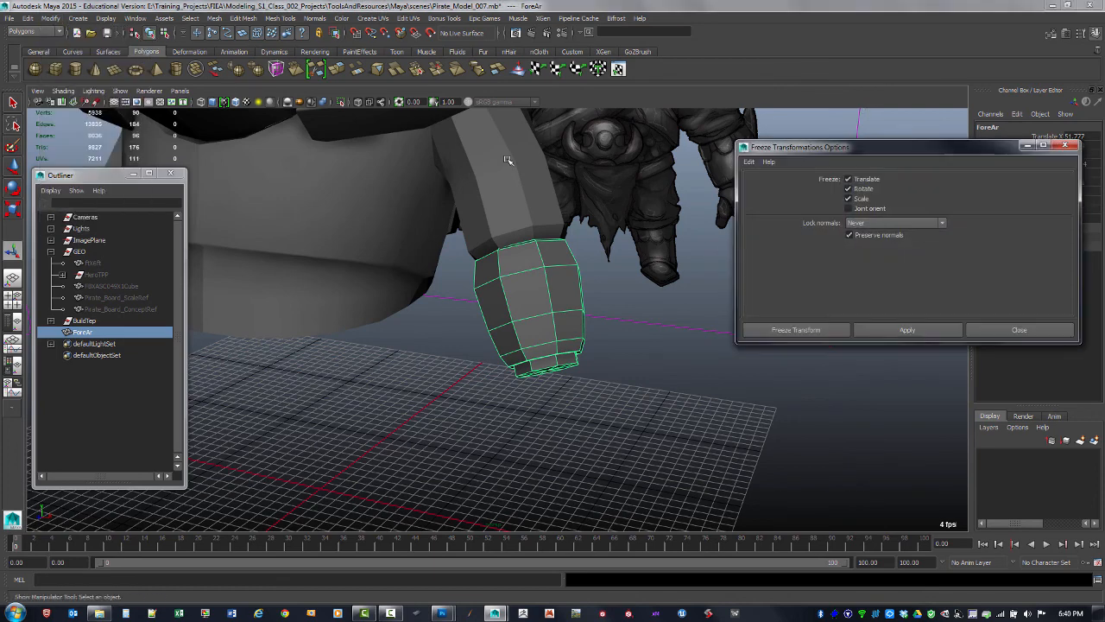
pyautogui.click(849, 189)
pyautogui.click(849, 179)
pyautogui.click(908, 329)
pyautogui.click(1068, 146)
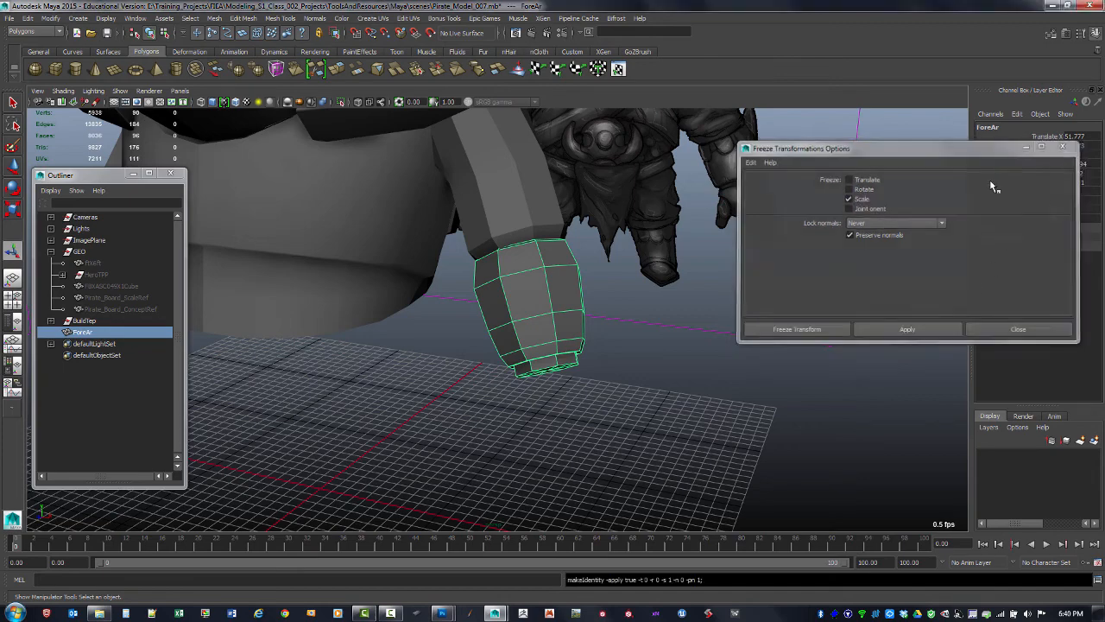
# Reselect the bracer and rename it ForeAr_L
pyautogui.click(754, 372)
pyautogui.keyDown('alt'); pyautogui.moveTo(749, 366); pyautogui.dragTo(491, 321, button='right'); pyautogui.keyUp('alt')
pyautogui.keyDown('alt'); pyautogui.moveTo(490, 320); pyautogui.dragTo(503, 390, button='middle'); pyautogui.keyUp('alt')
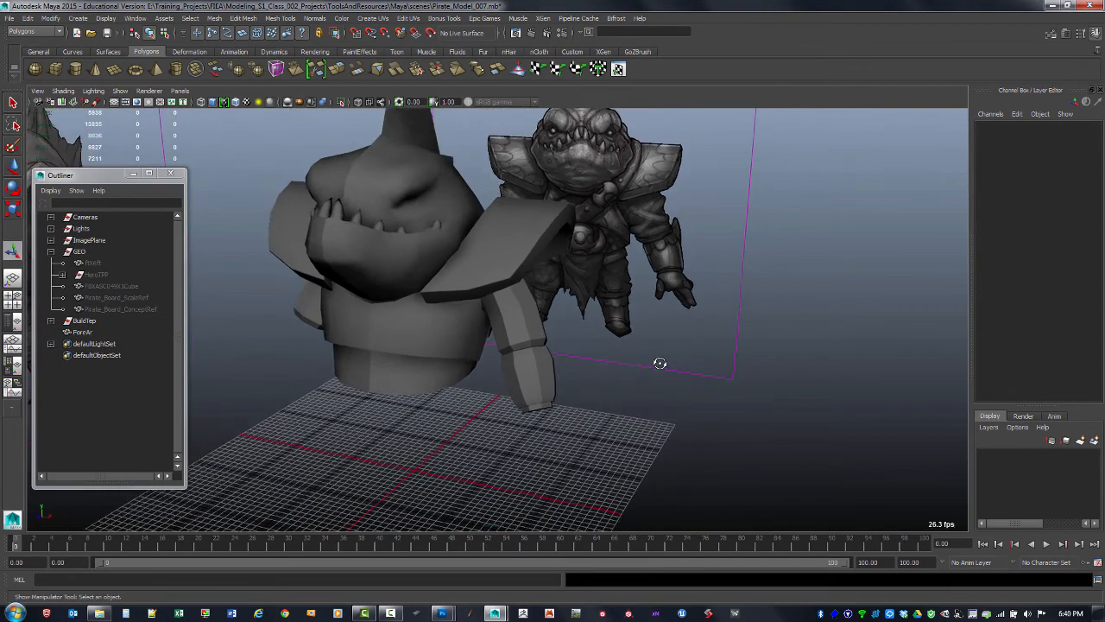
pyautogui.keyDown('alt'); pyautogui.moveTo(659, 363); pyautogui.dragTo(644, 298); pyautogui.keyUp('alt')
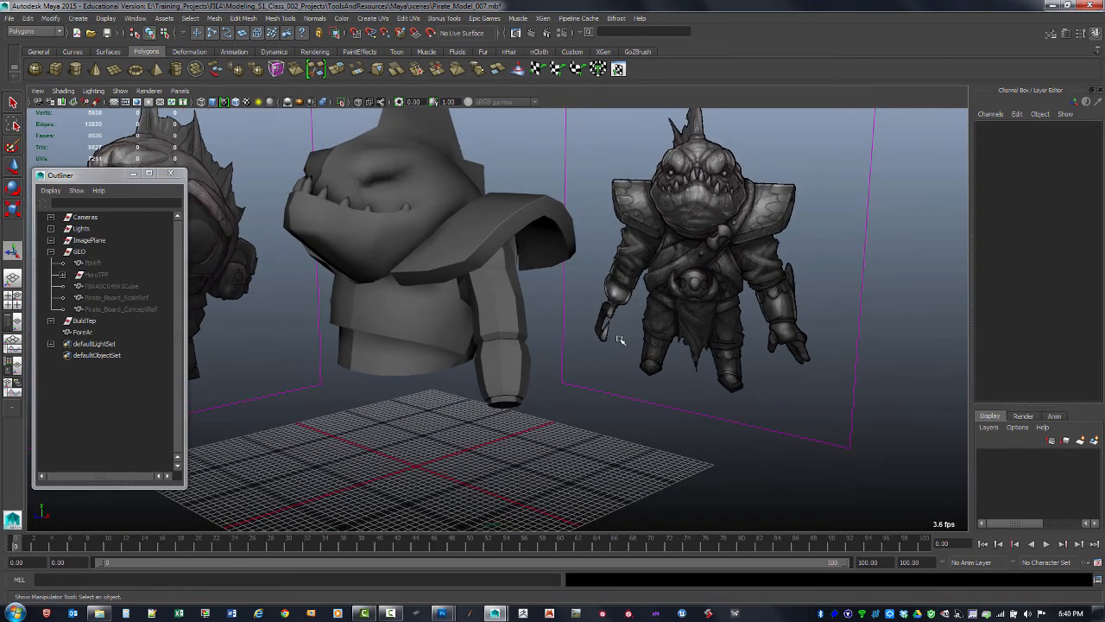
pyautogui.moveTo(587, 347)
pyautogui.keyDown('alt'); pyautogui.mouseDown()
pyautogui.moveTo(587, 357)
pyautogui.moveTo(607, 343)
pyautogui.mouseUp(); pyautogui.keyUp('alt')
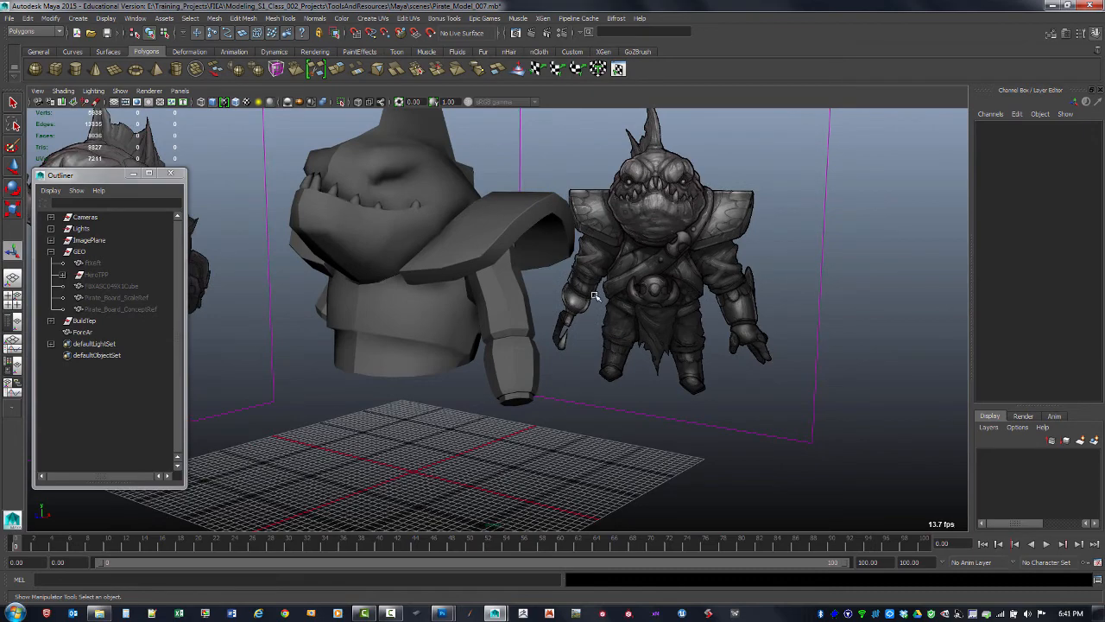
pyautogui.keyDown('alt'); pyautogui.moveTo(580, 289); pyautogui.dragTo(599, 341, button='right'); pyautogui.keyUp('alt')
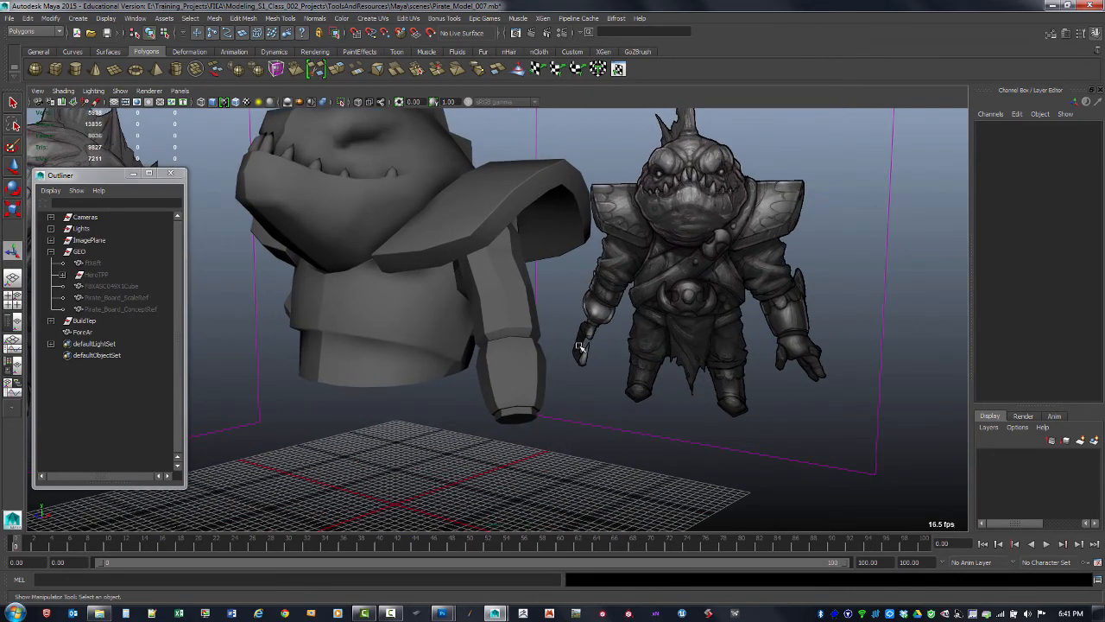
pyautogui.click(537, 361)
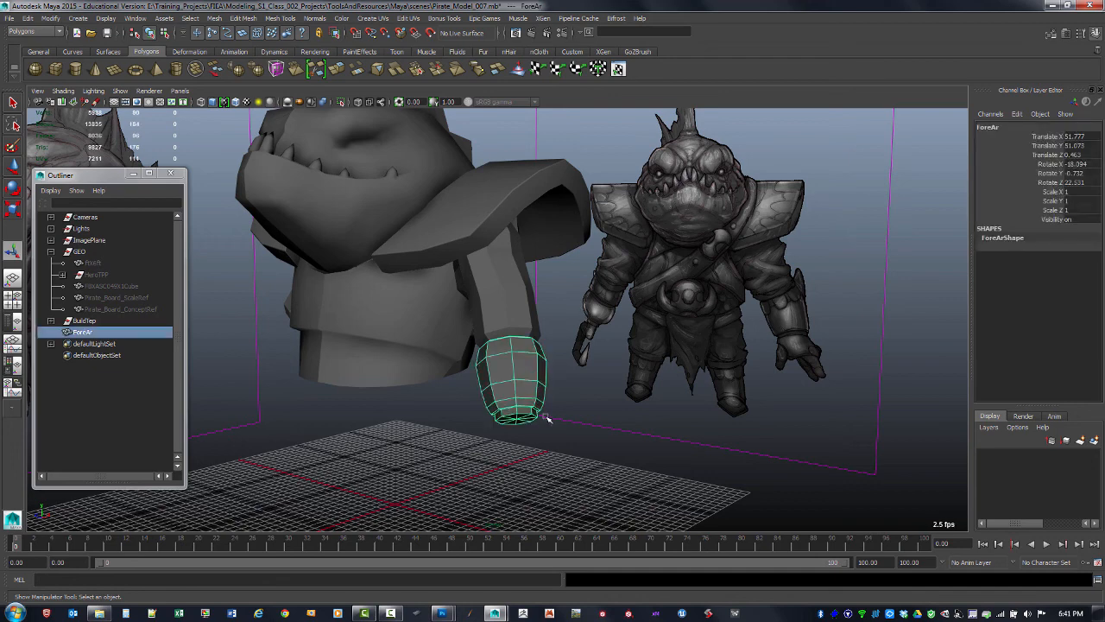
pyautogui.doubleClick(84, 332)
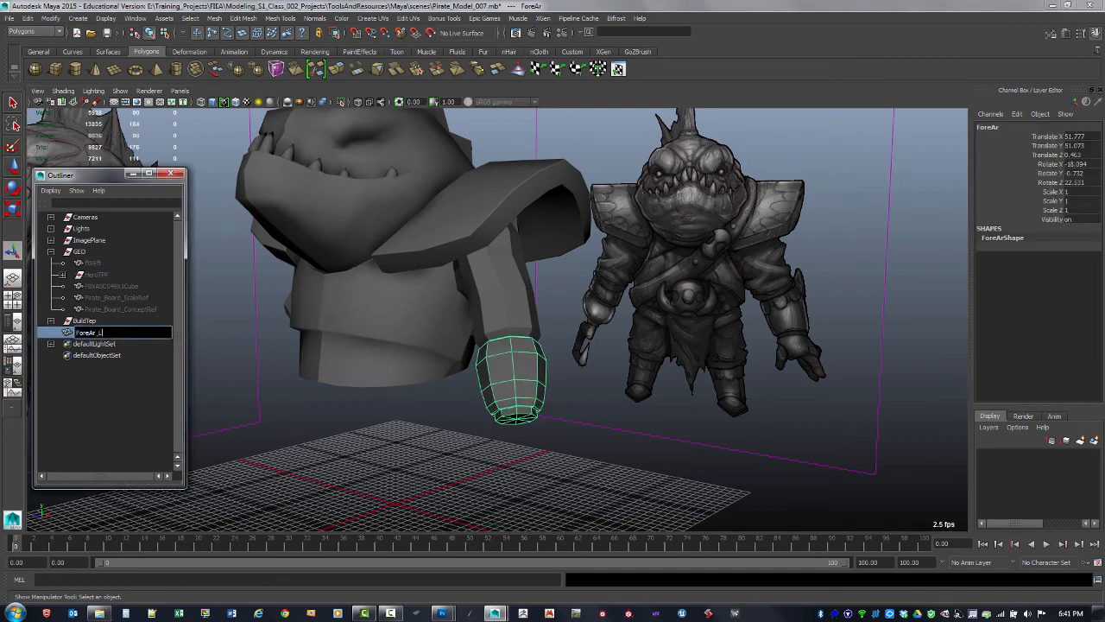
pyautogui.press('Return')
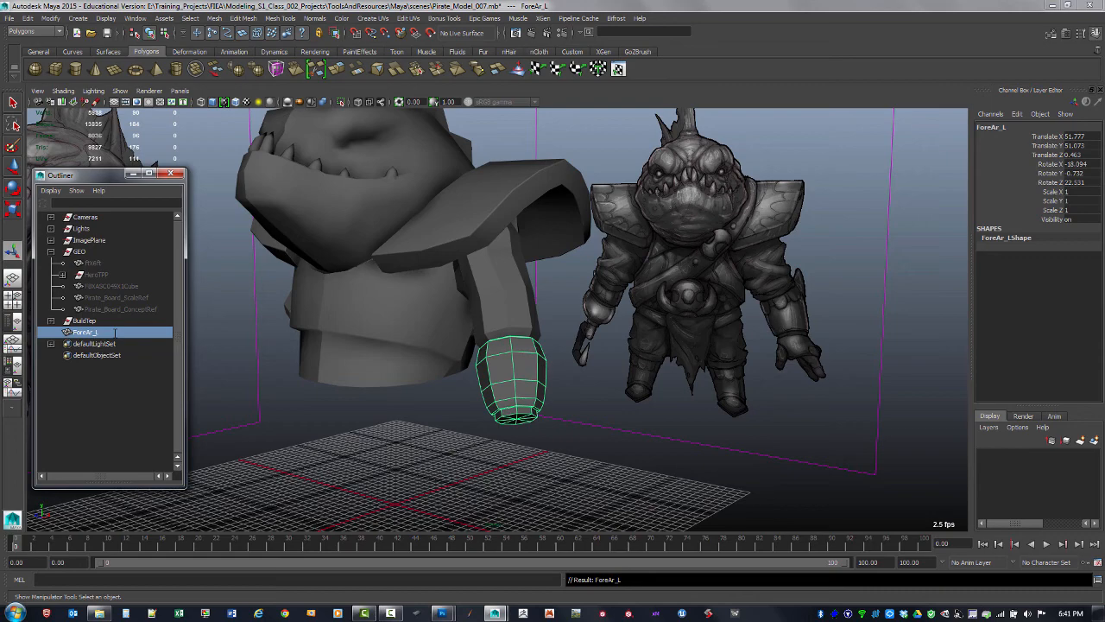
# Duplicate the ForeAr_L bracer and name the copy ForeAr_R
pyautogui.keyDown('alt'); pyautogui.moveTo(578, 341); pyautogui.dragTo(628, 270); pyautogui.keyUp('alt')
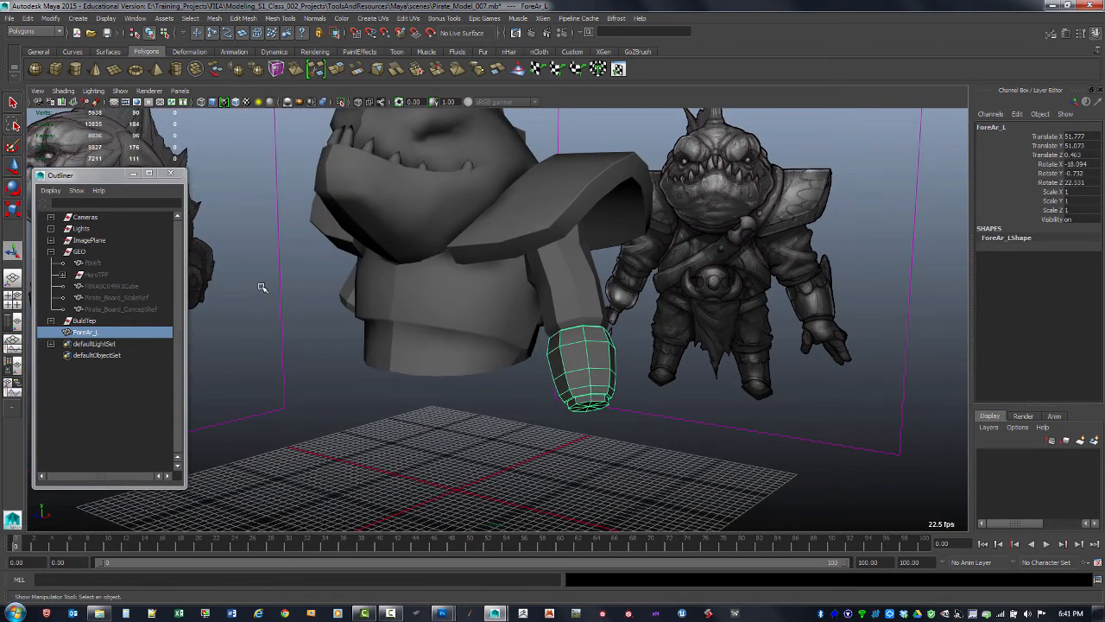
pyautogui.hotkey('ctrl', 'd')
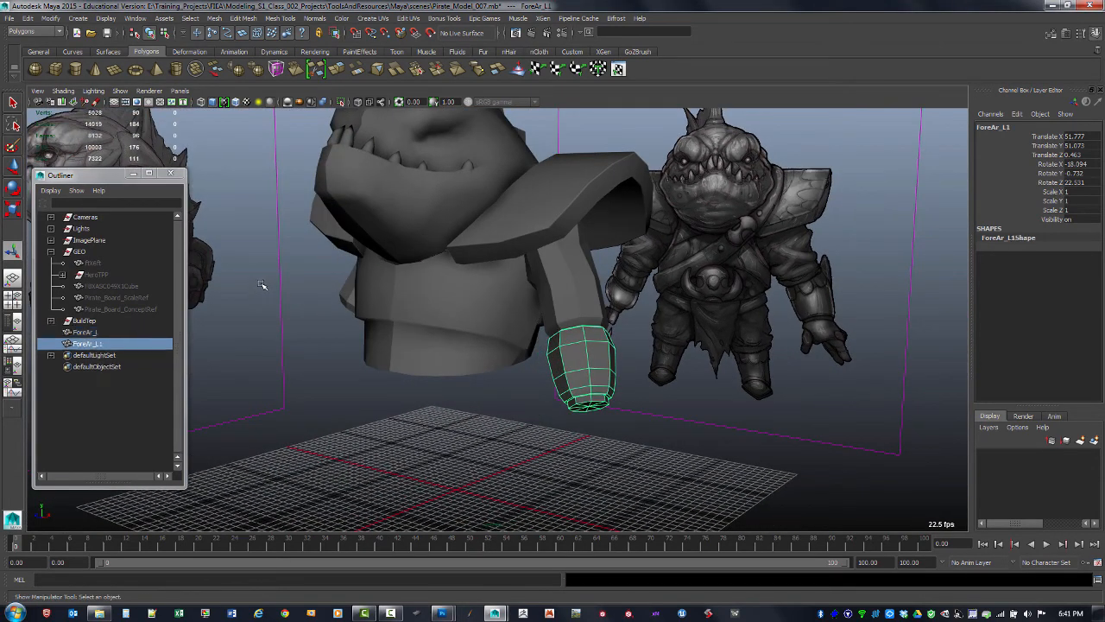
pyautogui.doubleClick(88, 344)
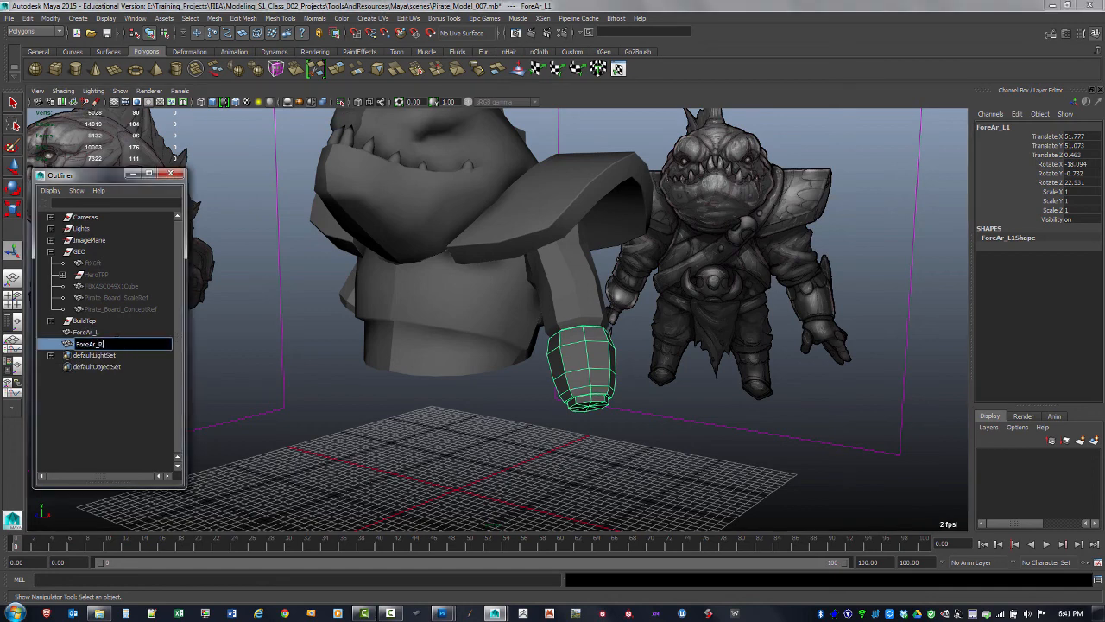
pyautogui.press('Return')
# Try to give the ForeAr_R duplicate a negative Scale X value
pyautogui.click(1080, 191)
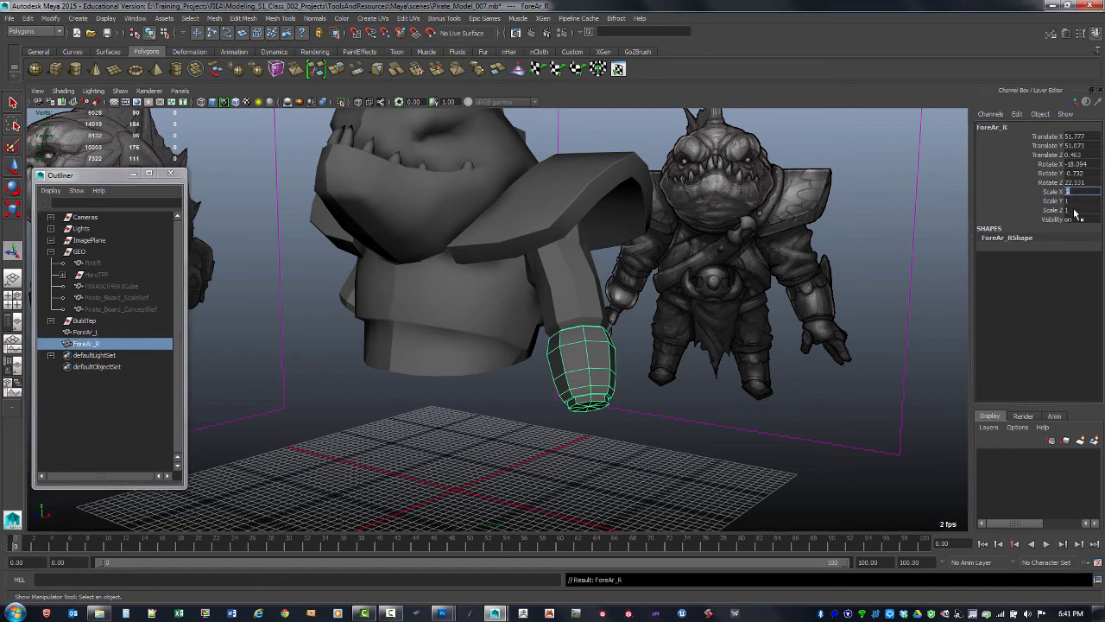
pyautogui.write('-')
pyautogui.keyDown('alt'); pyautogui.moveTo(511, 487); pyautogui.dragTo(572, 394); pyautogui.keyUp('alt')
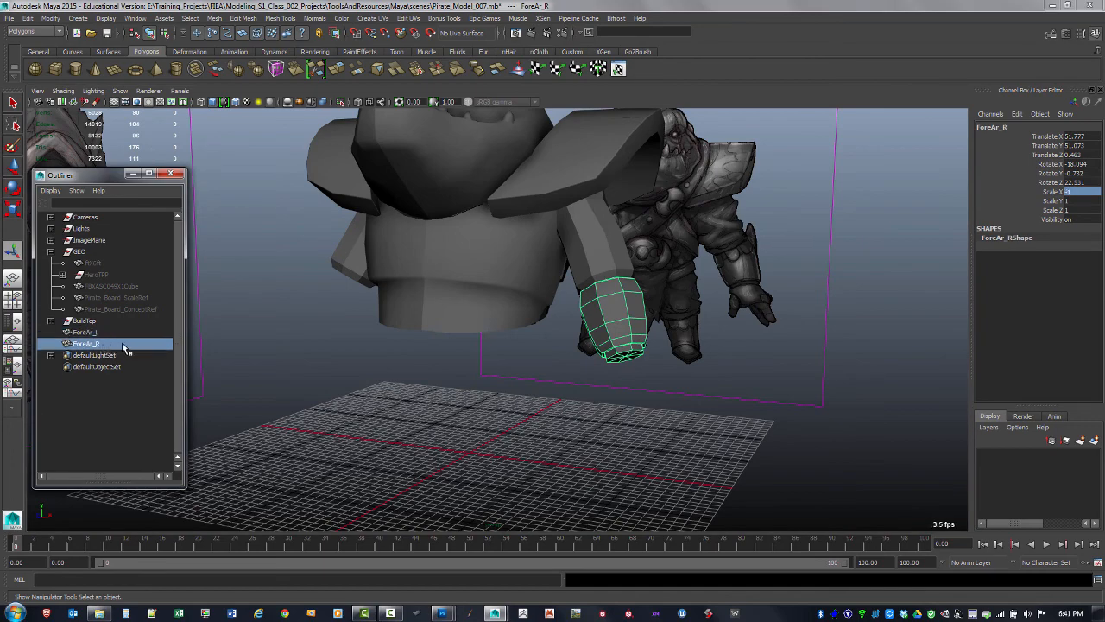
pyautogui.click(1076, 183)
pyautogui.click(1075, 192)
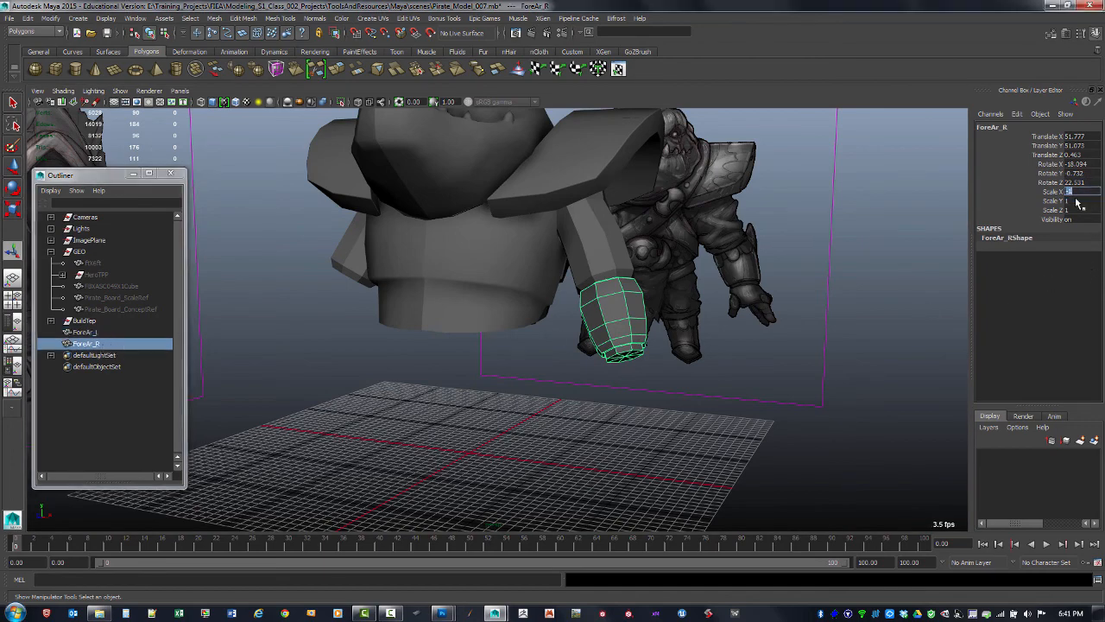
pyautogui.keyDown('alt'); pyautogui.moveTo(572, 403); pyautogui.dragTo(597, 437); pyautogui.keyUp('alt')
pyautogui.press('w')
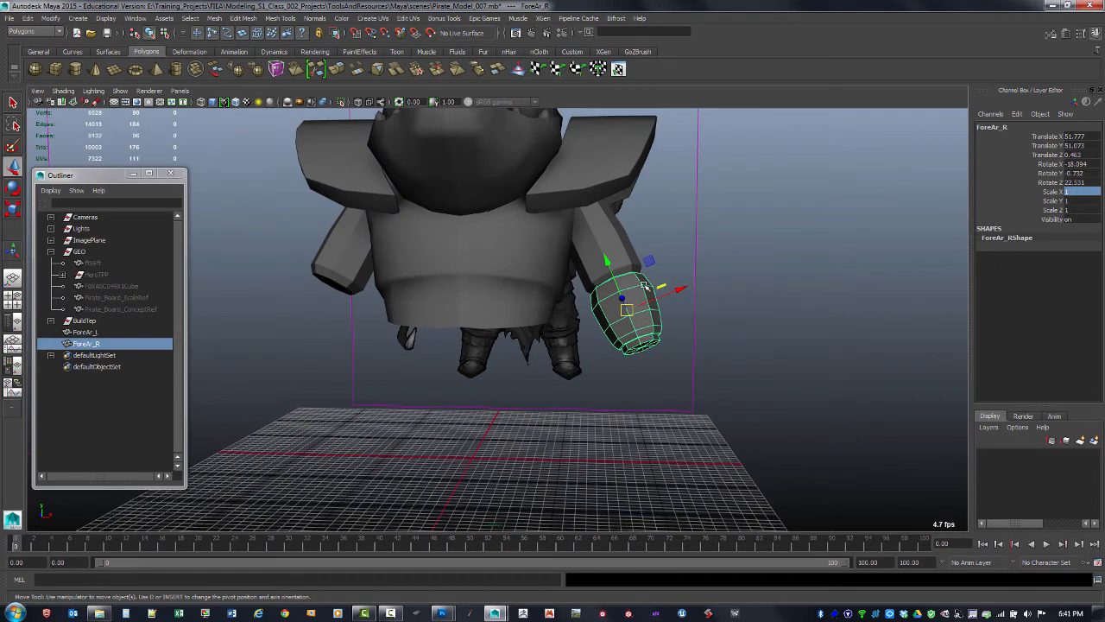
pyautogui.keyDown('alt'); pyautogui.moveTo(534, 408); pyautogui.dragTo(543, 401); pyautogui.keyUp('alt')
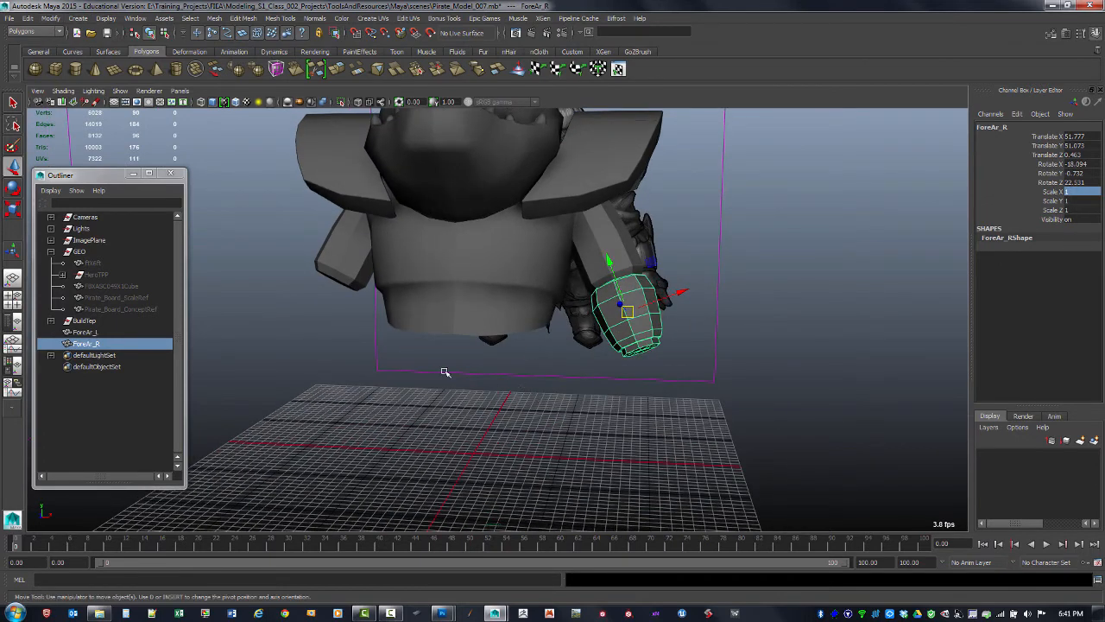
pyautogui.keyDown('alt'); pyautogui.moveTo(486, 453); pyautogui.dragTo(511, 440); pyautogui.keyUp('alt')
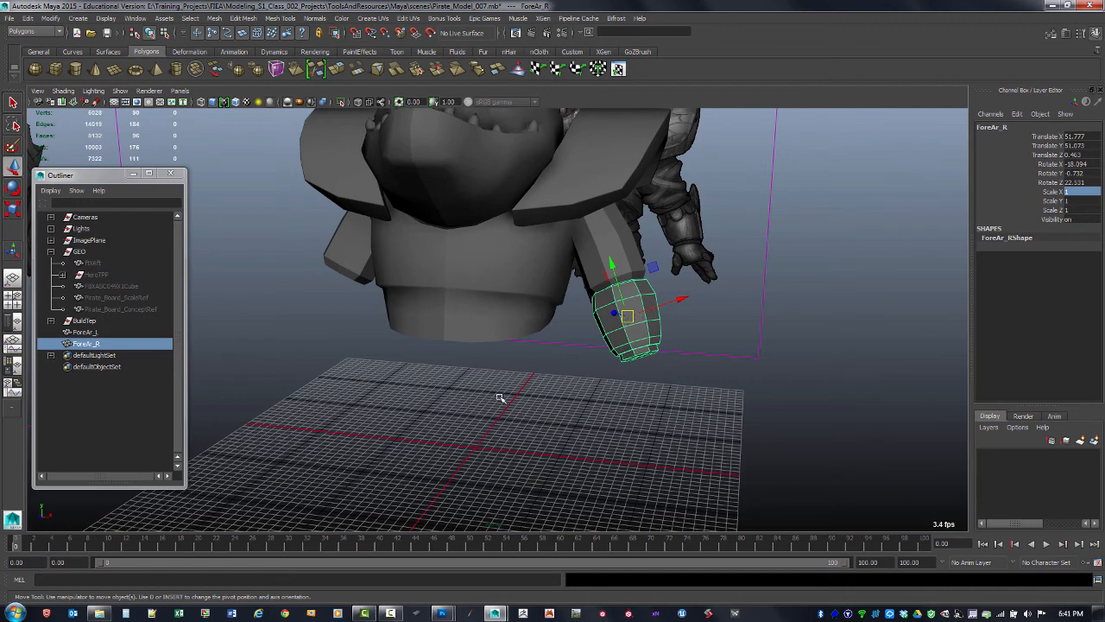
# Group the ForeAr_R bracer and name the new group ForeAr_Gr_R
pyautogui.hotkey('ctrl', 'g')
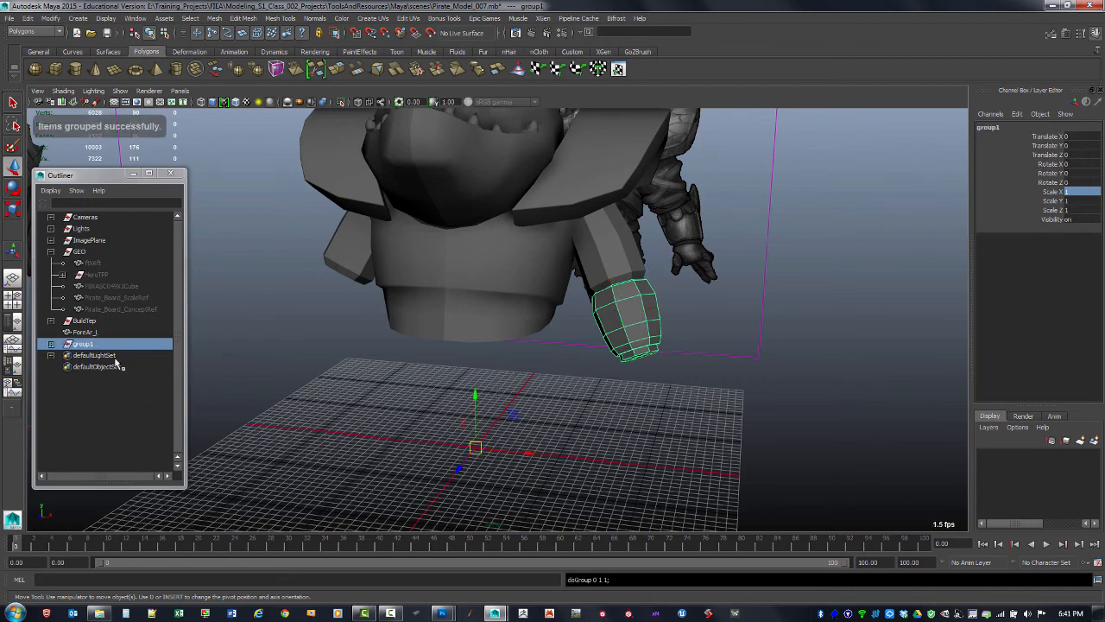
pyautogui.click(51, 343)
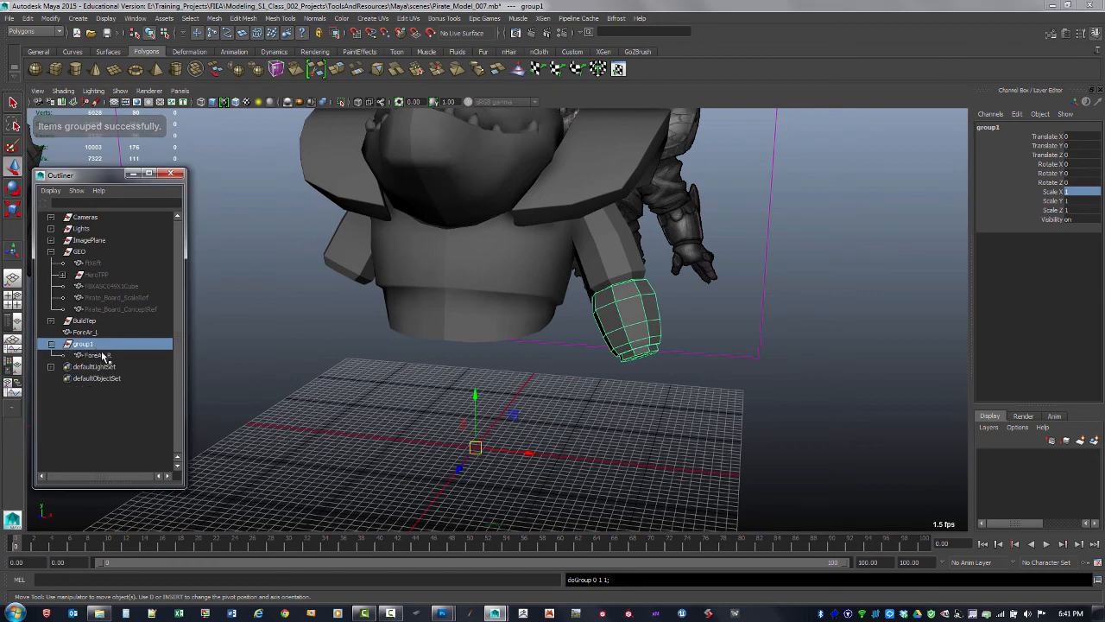
pyautogui.doubleClick(102, 356)
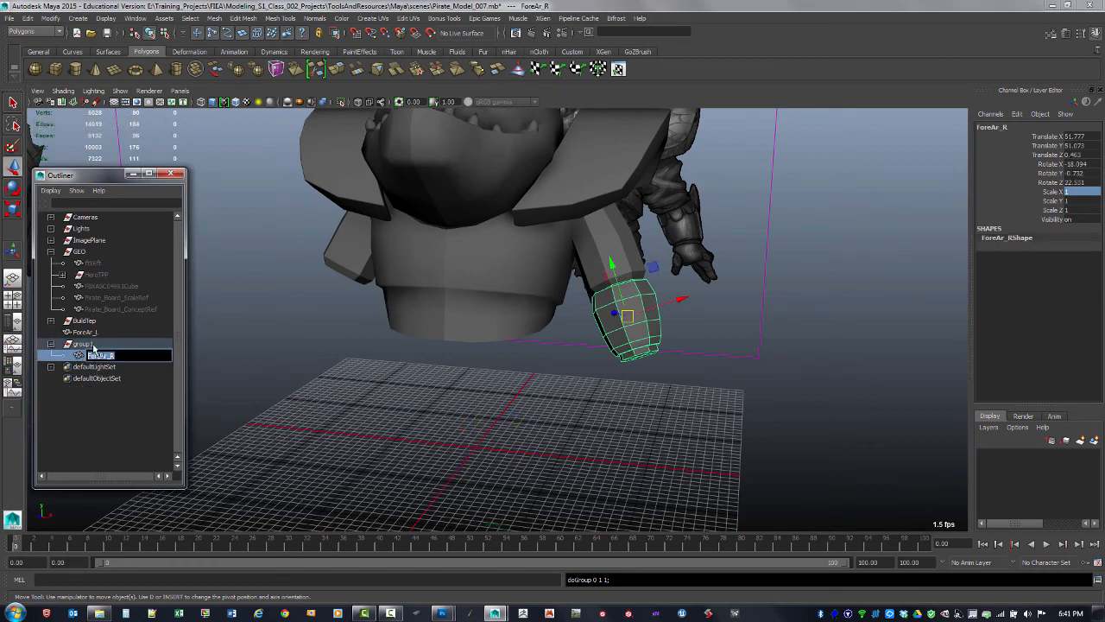
pyautogui.doubleClick(84, 344)
pyautogui.write('ForeAr_R')
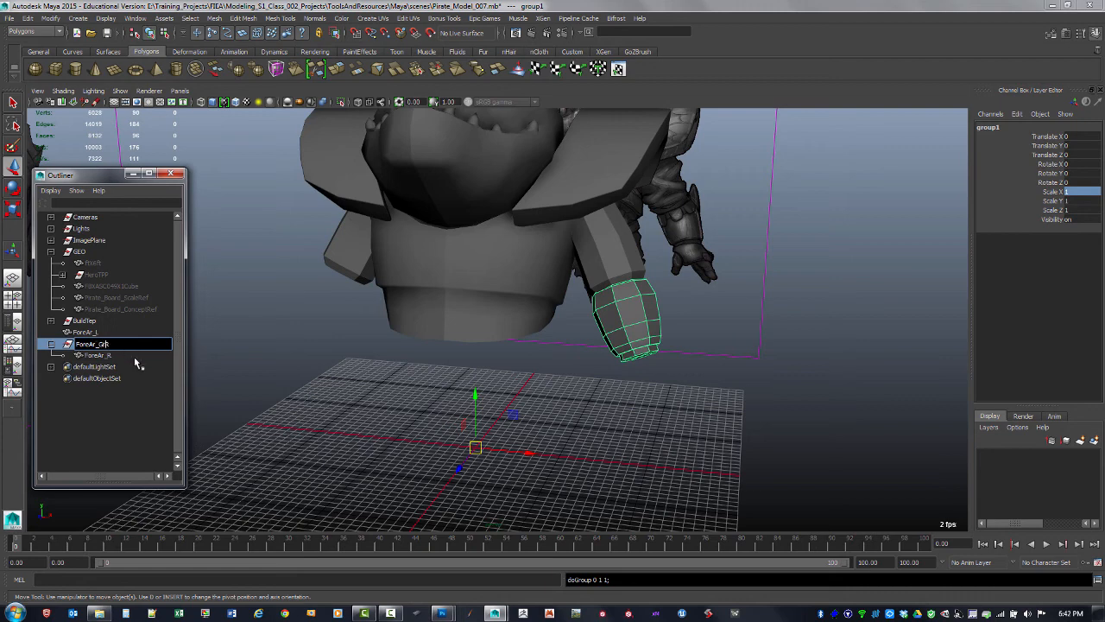
pyautogui.press('Return')
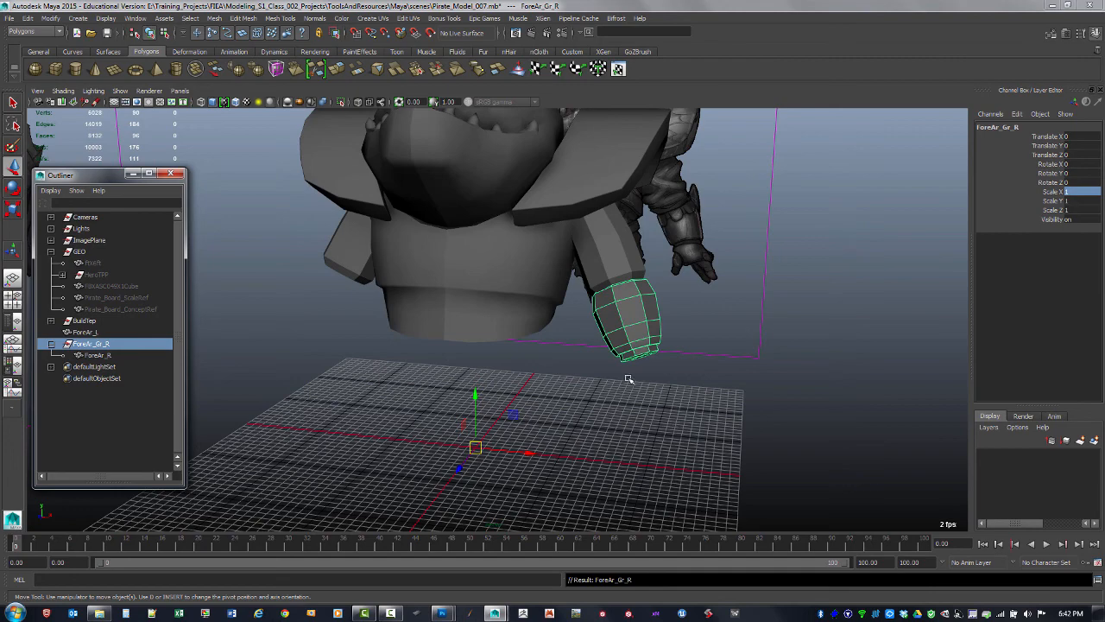
# Mirror the ForeAr_Gr_R group to the other arm by setting its Scale X to -1
pyautogui.click(1071, 191)
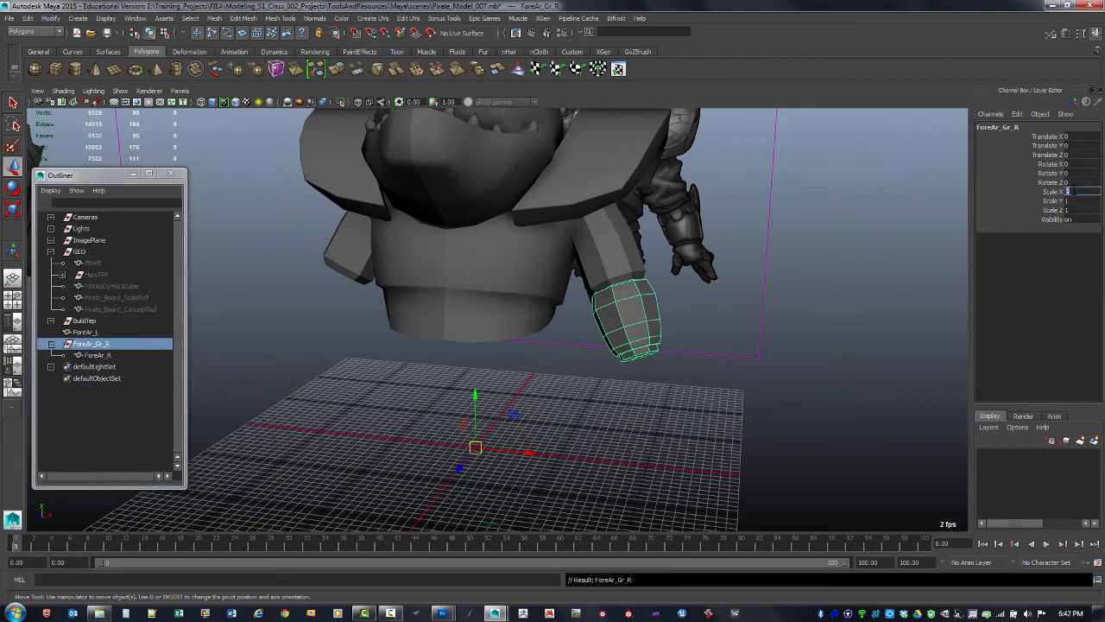
pyautogui.write('-1')
pyautogui.press('Return')
pyautogui.click(592, 397)
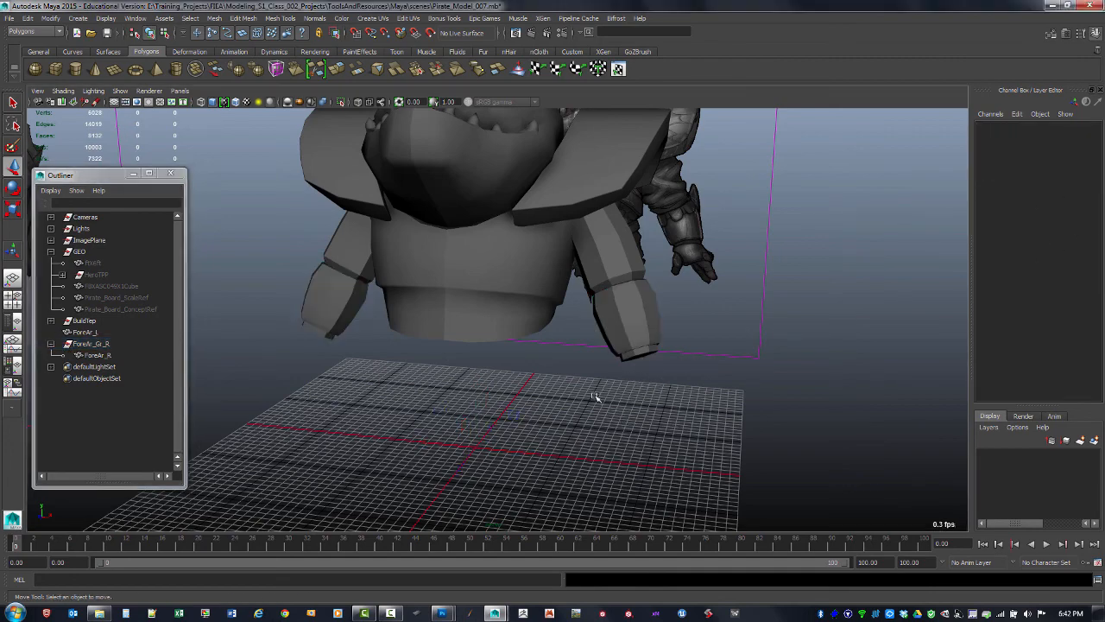
# Try unparenting the ForeAr_R bracer from its group, then undo the attempt
pyautogui.keyDown('alt'); pyautogui.moveTo(593, 397); pyautogui.dragTo(600, 362); pyautogui.keyUp('alt')
pyautogui.click(363, 298)
pyautogui.keyDown('alt'); pyautogui.moveTo(554, 390); pyautogui.dragTo(401, 368); pyautogui.keyUp('alt')
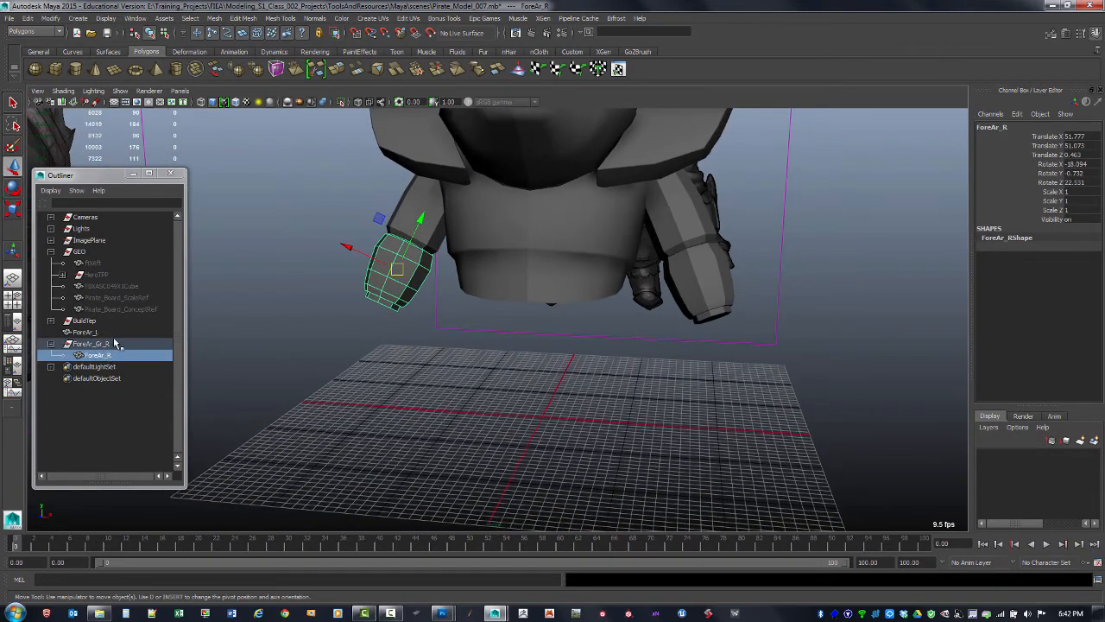
pyautogui.click(115, 344)
pyautogui.click(105, 356)
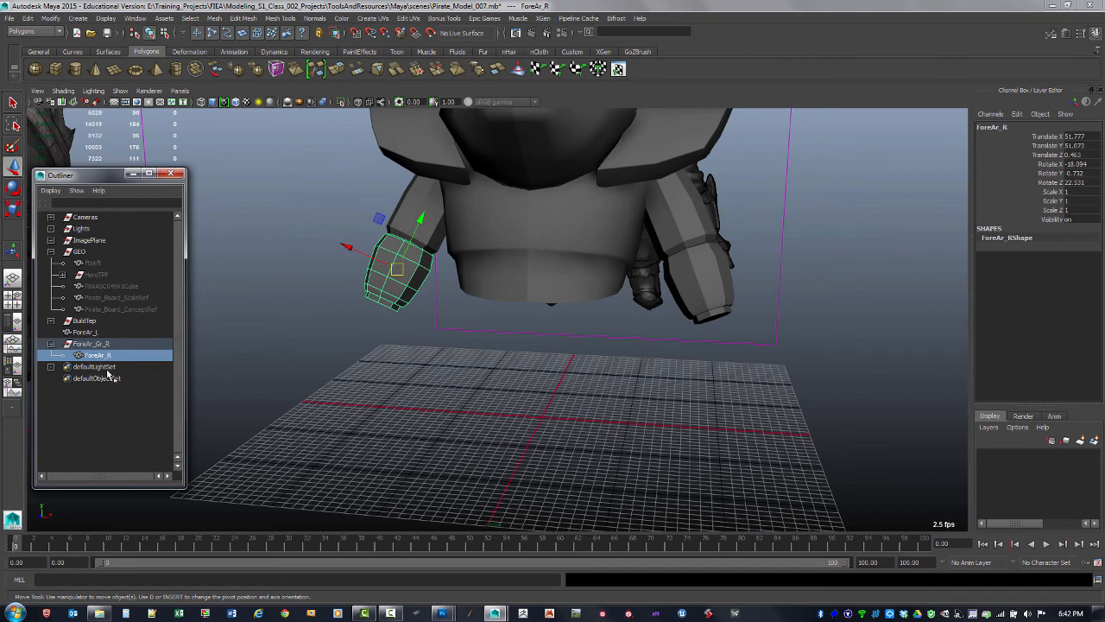
pyautogui.click(104, 347)
pyautogui.click(110, 358)
pyautogui.moveTo(109, 357); pyautogui.dragTo(117, 339, button='middle')
pyautogui.hotkey('ctrl', 'z')
pyautogui.hotkey('shift', 'p')
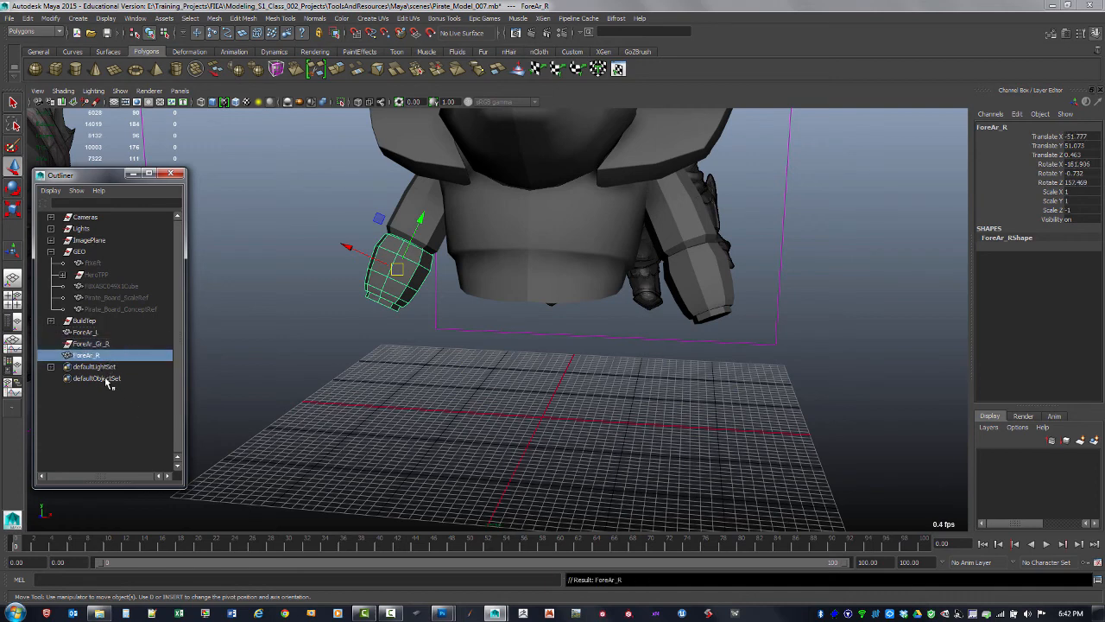
pyautogui.hotkey('ctrl', 'z')
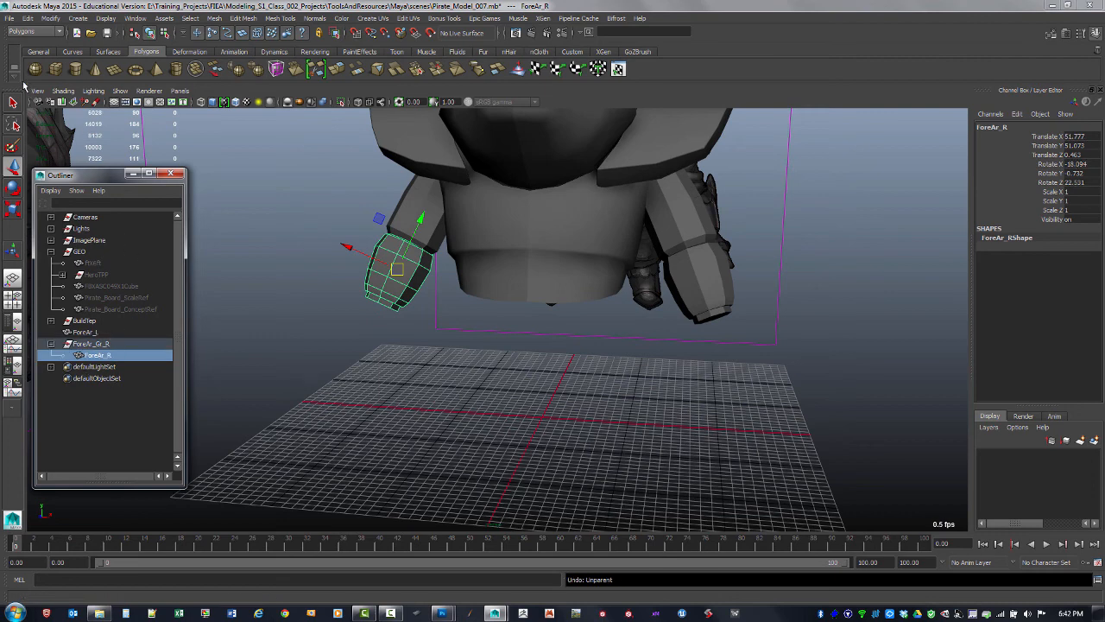
# Unparent the ForeAr_R bracer from the ForeAr_Gr_R group to the top of the hierarchy
pyautogui.click(29, 18)
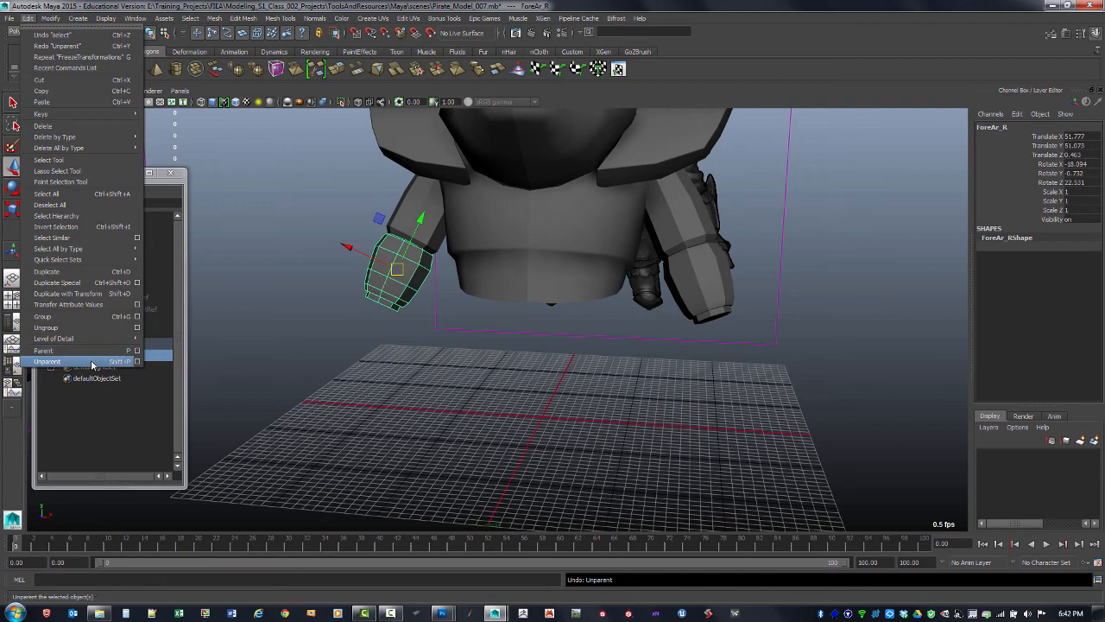
pyautogui.click(139, 441)
pyautogui.click(98, 355)
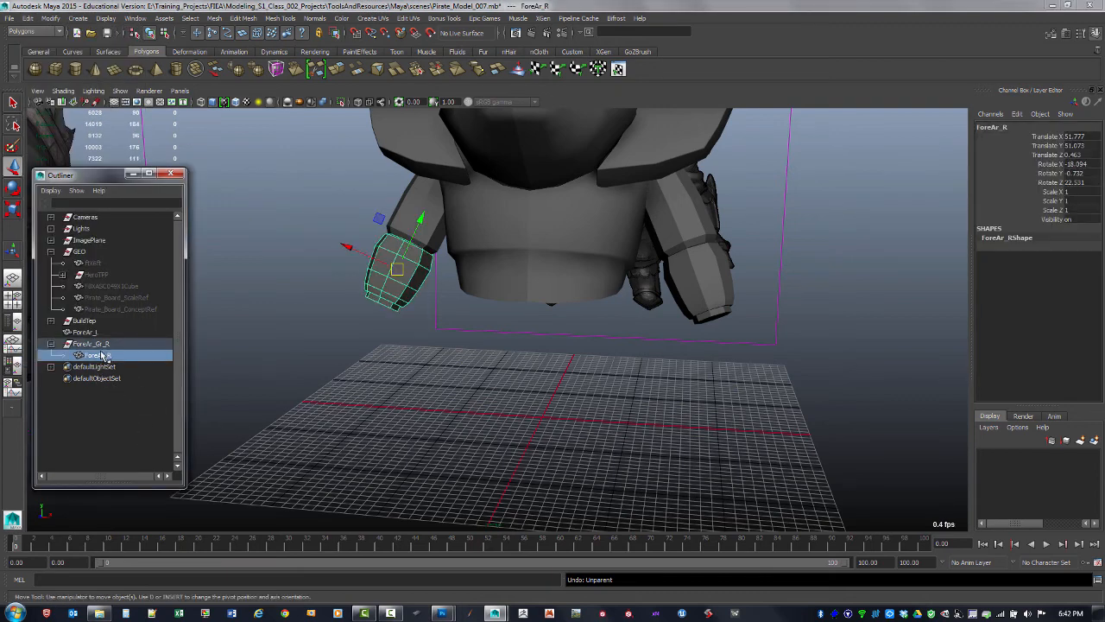
pyautogui.hotkey('shift', 'p')
pyautogui.click(89, 440)
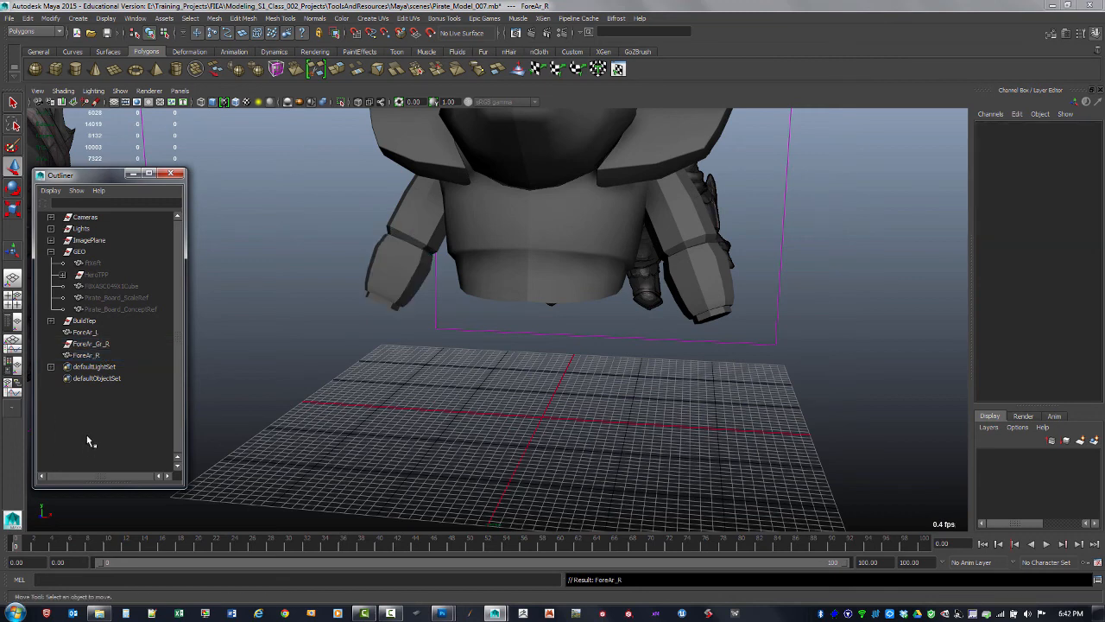
# Parent the ForeAr_R bracer into the ForeAr_Gr_R group, then unparent it again so it keeps the mirrored transform
pyautogui.click(94, 354)
pyautogui.keyDown('ctrl'); pyautogui.click(102, 344); pyautogui.keyUp('ctrl')
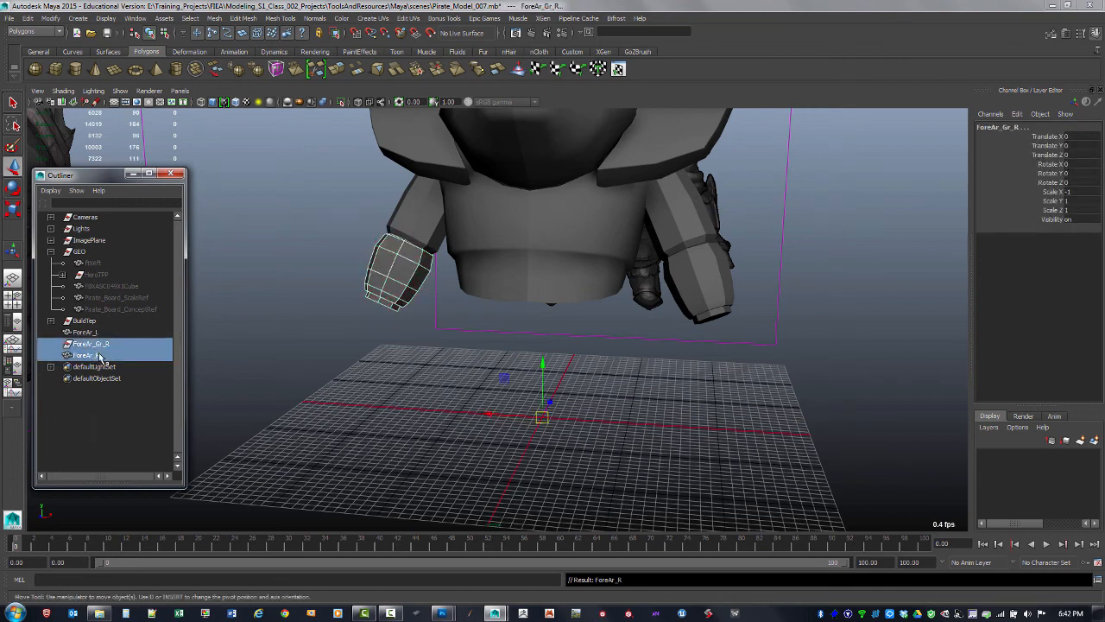
pyautogui.click(100, 356)
pyautogui.keyDown('ctrl'); pyautogui.click(101, 345); pyautogui.keyUp('ctrl')
pyautogui.press('p')
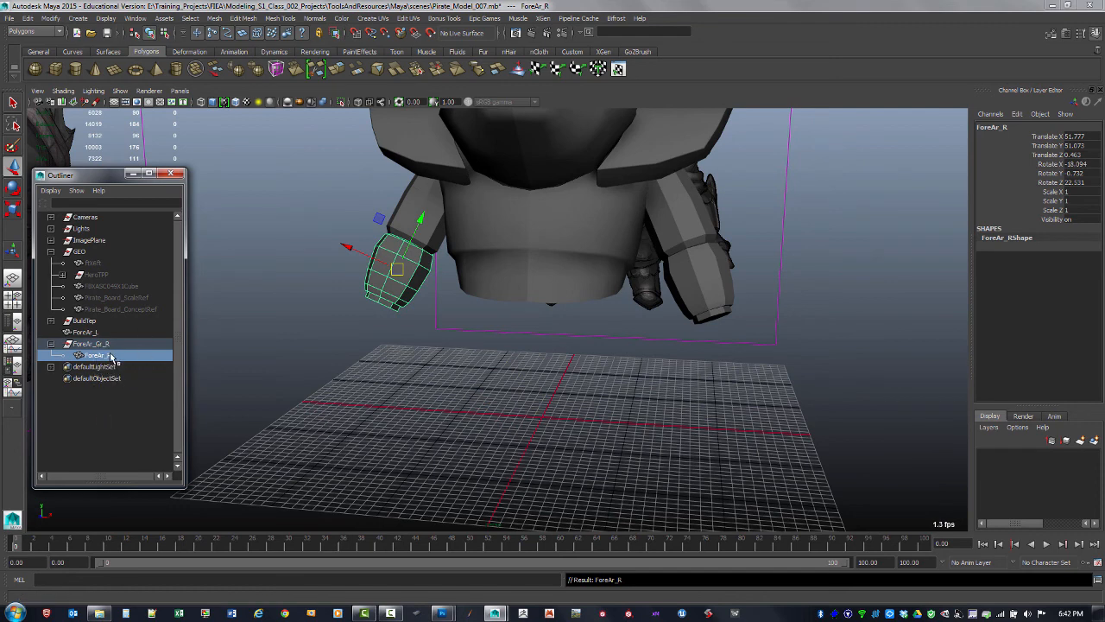
pyautogui.hotkey('shift', 'p')
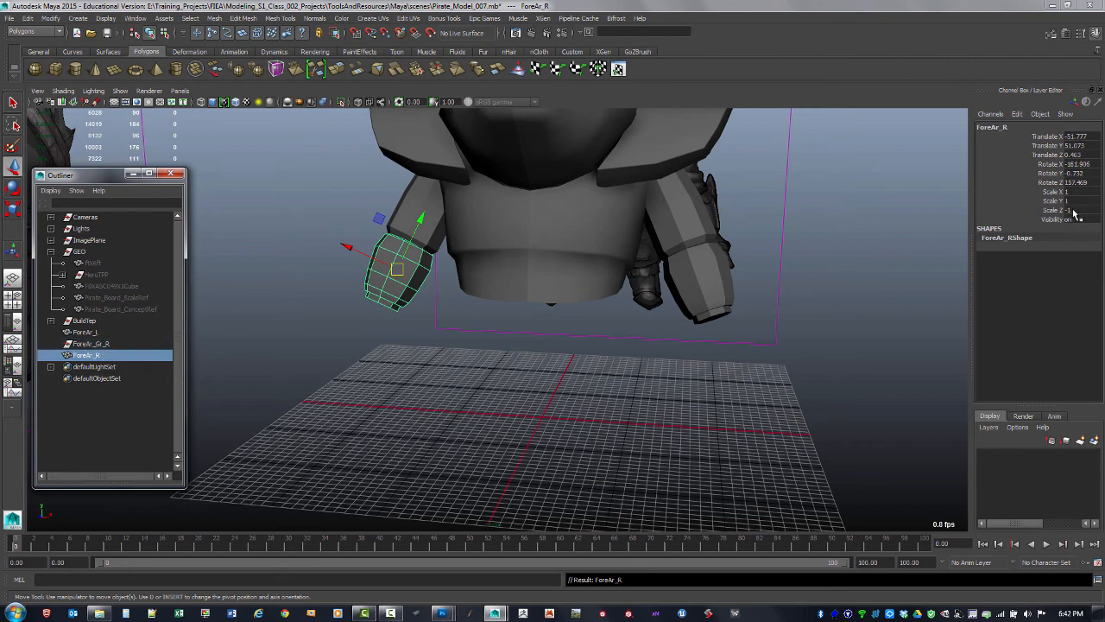
# Delete the now empty ForeAr_Gr_R group
pyautogui.keyDown('alt'); pyautogui.moveTo(653, 424); pyautogui.dragTo(541, 407); pyautogui.keyUp('alt')
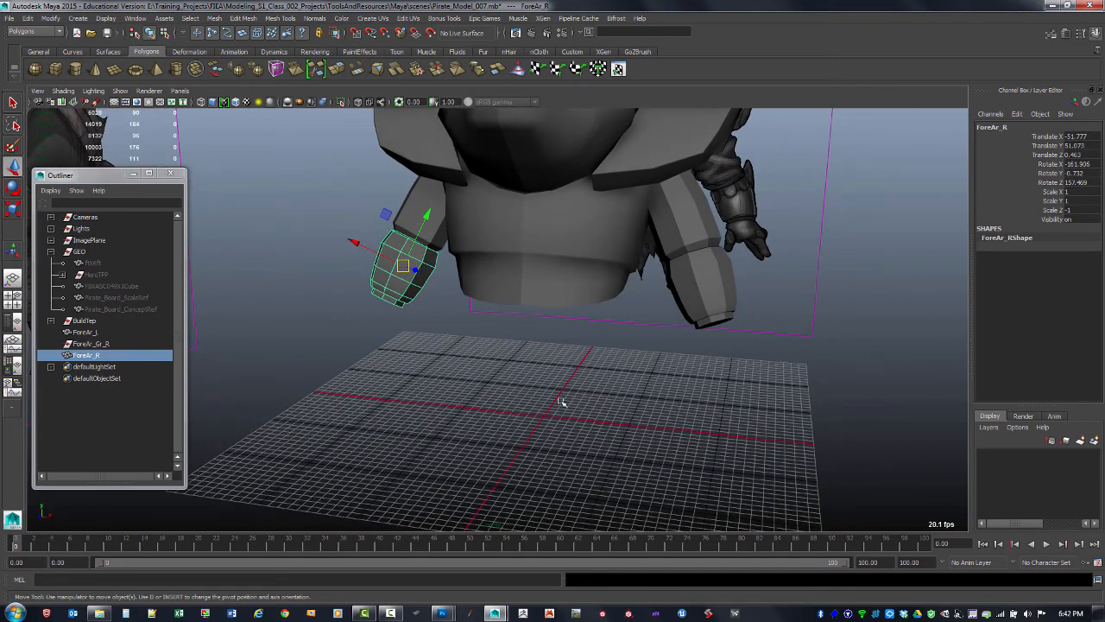
pyautogui.keyDown('alt'); pyautogui.moveTo(354, 381); pyautogui.dragTo(254, 348); pyautogui.keyUp('alt')
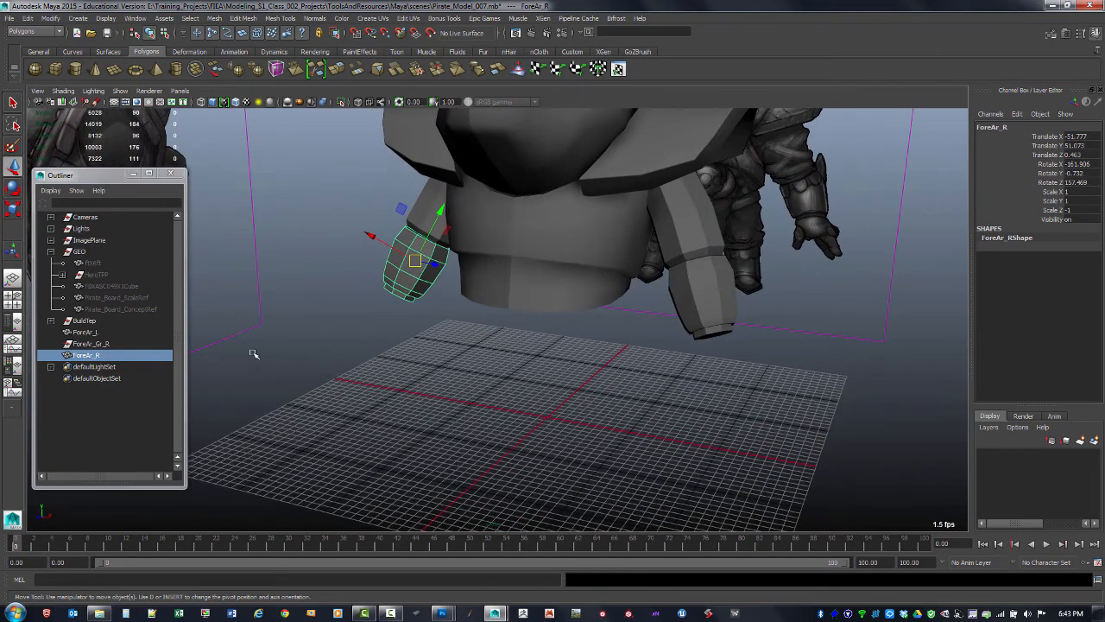
pyautogui.click(108, 344)
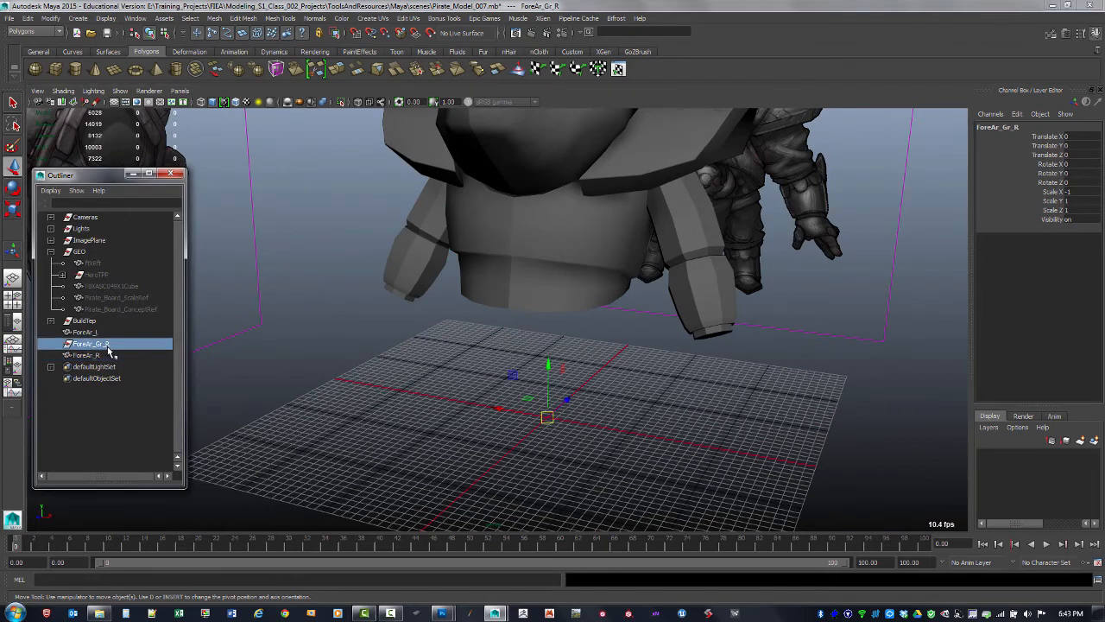
pyautogui.press('Delete')
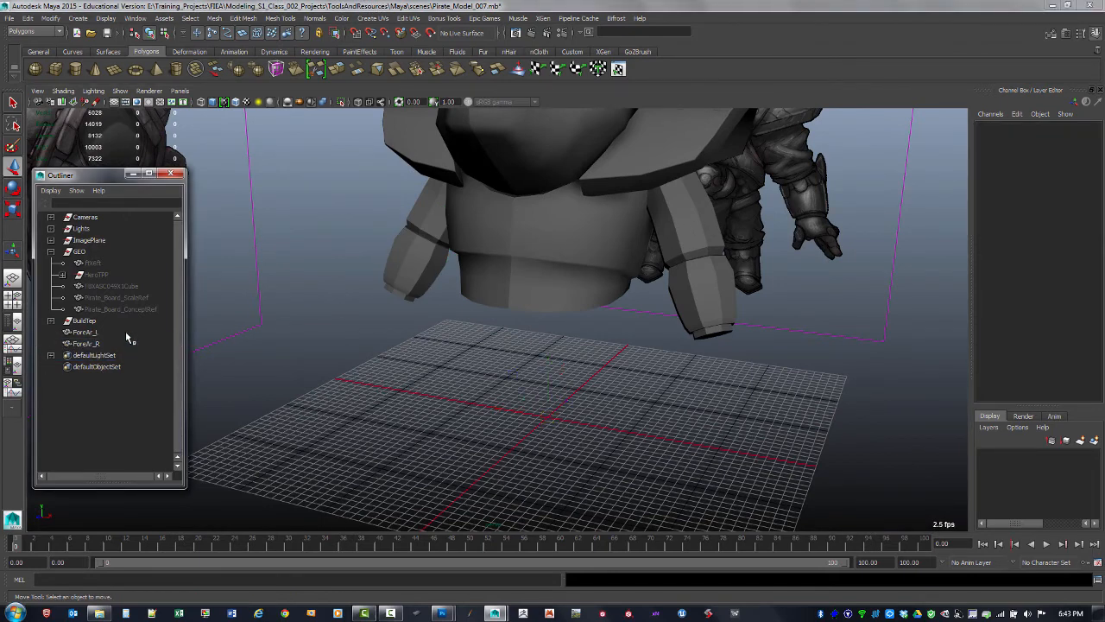
# Freeze only the scale transformations of the ForeAr_R bracer
pyautogui.click(121, 344)
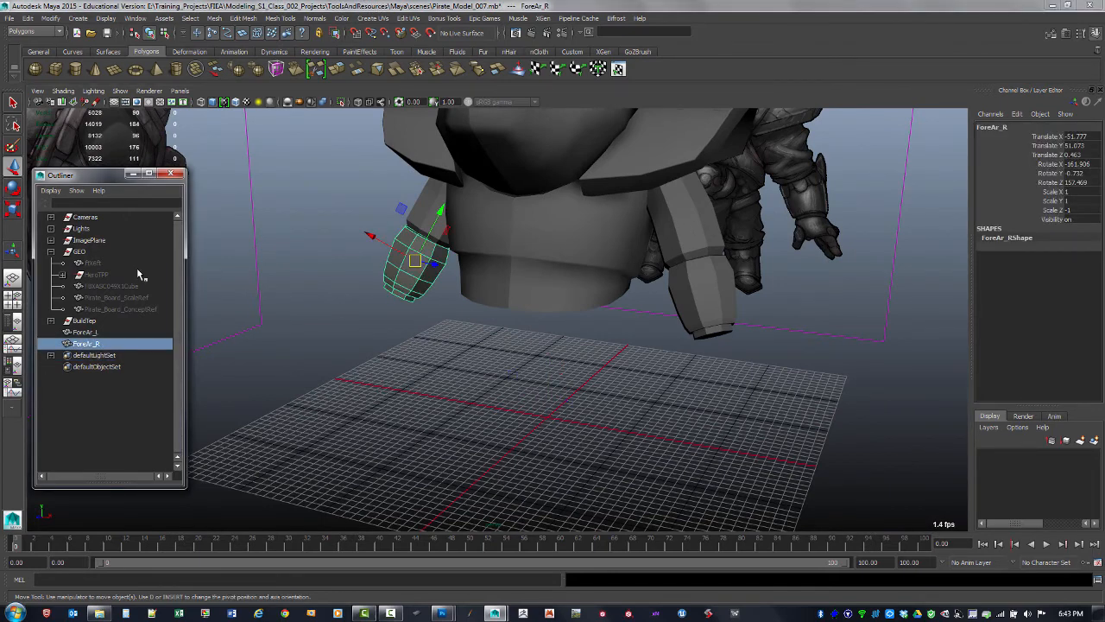
pyautogui.click(50, 18)
pyautogui.click(145, 57)
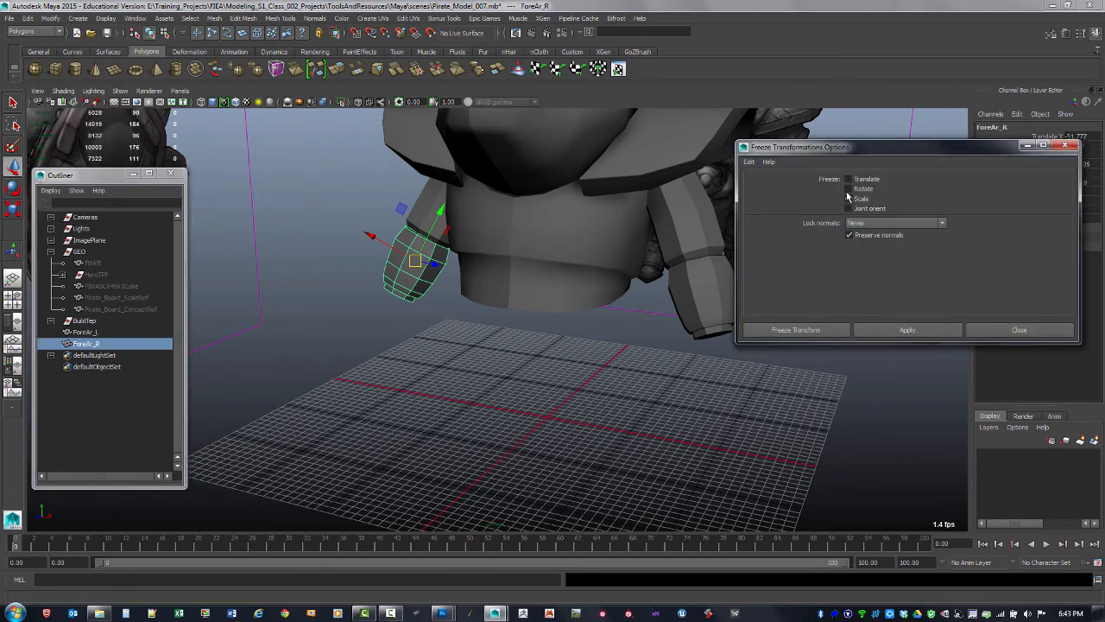
pyautogui.moveTo(861, 148); pyautogui.dragTo(762, 290)
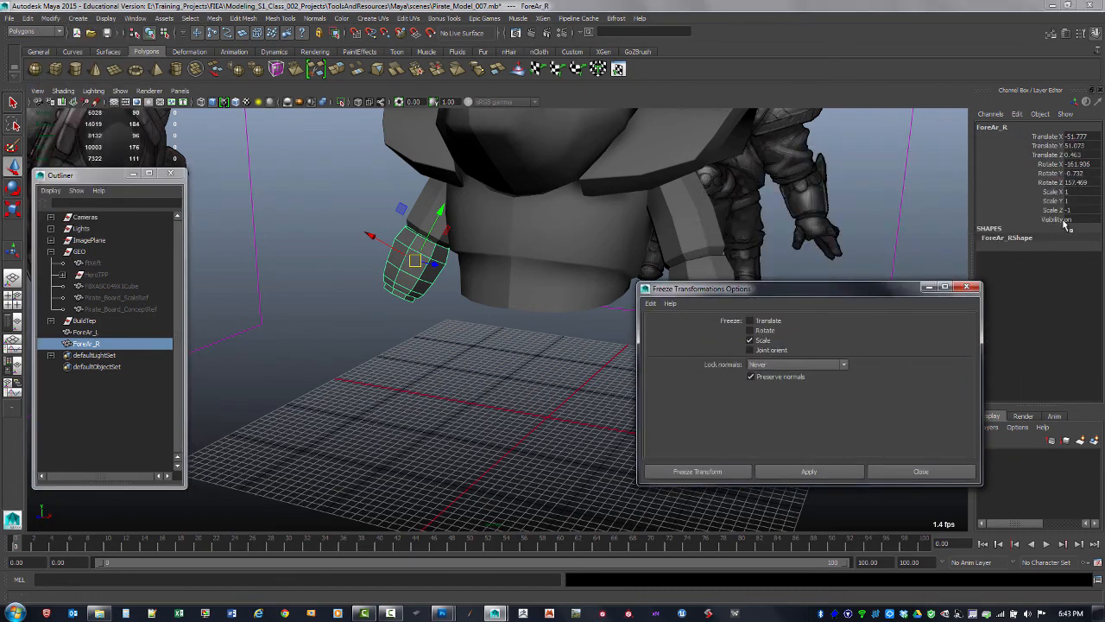
pyautogui.click(810, 470)
pyautogui.click(967, 287)
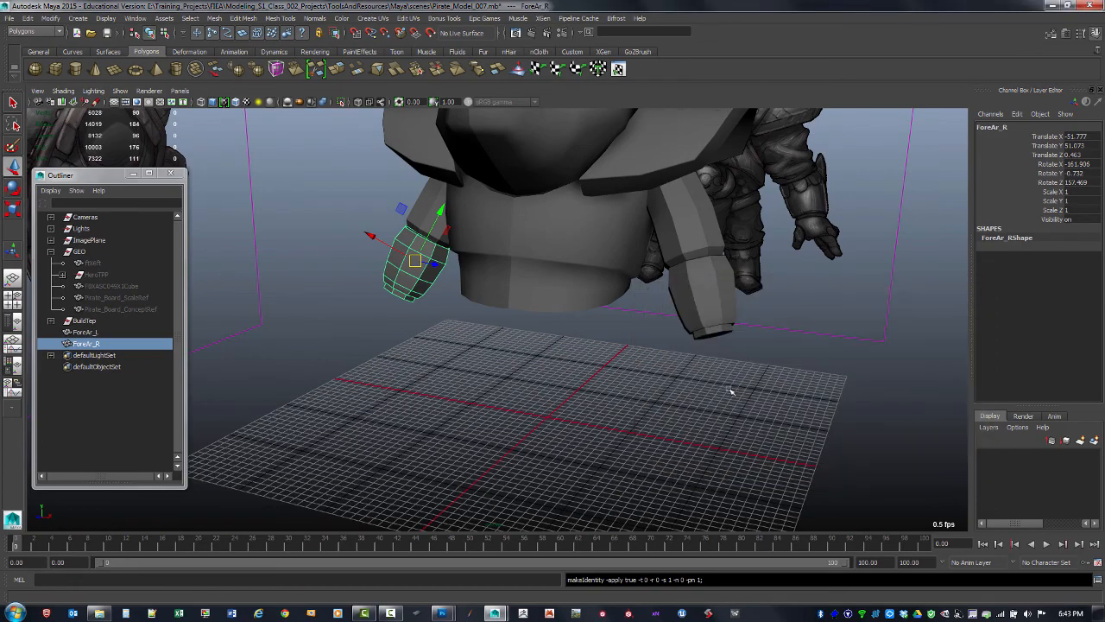
# Select most faces of the ForeAr_R bracer and delete them, leaving a single ring of faces
pyautogui.click(731, 392)
pyautogui.keyDown('alt'); pyautogui.moveTo(578, 403); pyautogui.dragTo(489, 298); pyautogui.keyUp('alt')
pyautogui.click(425, 313)
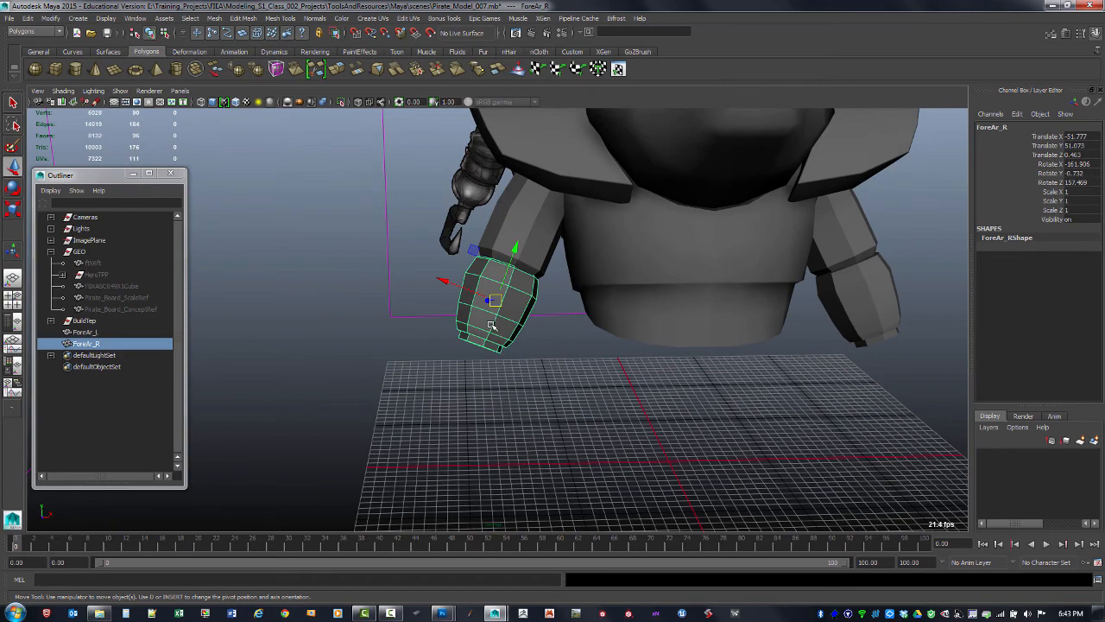
pyautogui.keyDown('alt'); pyautogui.moveTo(535, 367); pyautogui.dragTo(469, 365); pyautogui.keyUp('alt')
pyautogui.press('F11')
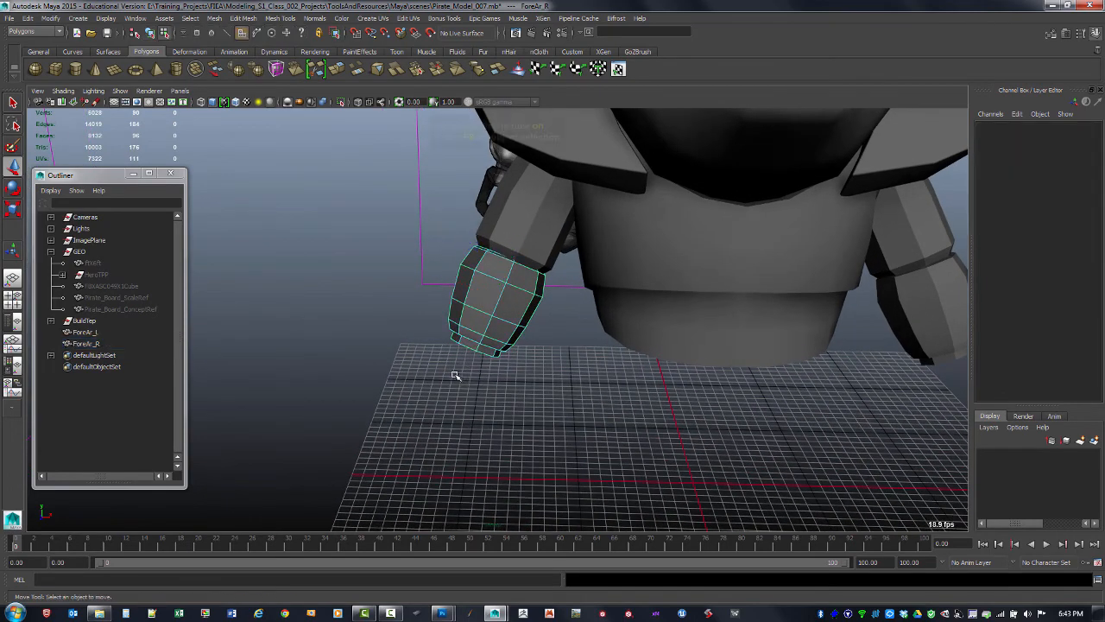
pyautogui.keyDown('alt'); pyautogui.moveTo(441, 418); pyautogui.dragTo(546, 304); pyautogui.keyUp('alt')
pyautogui.keyDown('alt'); pyautogui.moveTo(506, 348); pyautogui.dragTo(471, 353); pyautogui.keyUp('alt')
pyautogui.moveTo(441, 291); pyautogui.dragTo(466, 336)
pyautogui.hotkey('ctrl', 'z')
pyautogui.keyDown('ctrl'); pyautogui.keyDown('shift'); pyautogui.moveTo(387, 376); pyautogui.dragTo(464, 296); pyautogui.keyUp('shift'); pyautogui.keyUp('ctrl')
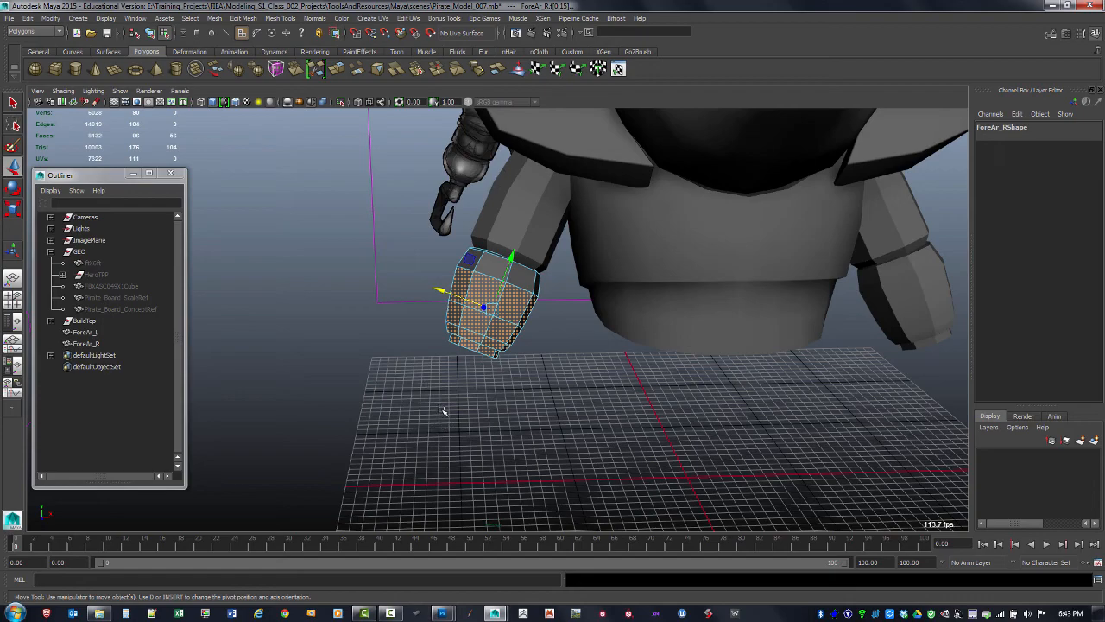
pyautogui.keyDown('alt'); pyautogui.moveTo(426, 402); pyautogui.dragTo(599, 330); pyautogui.keyUp('alt')
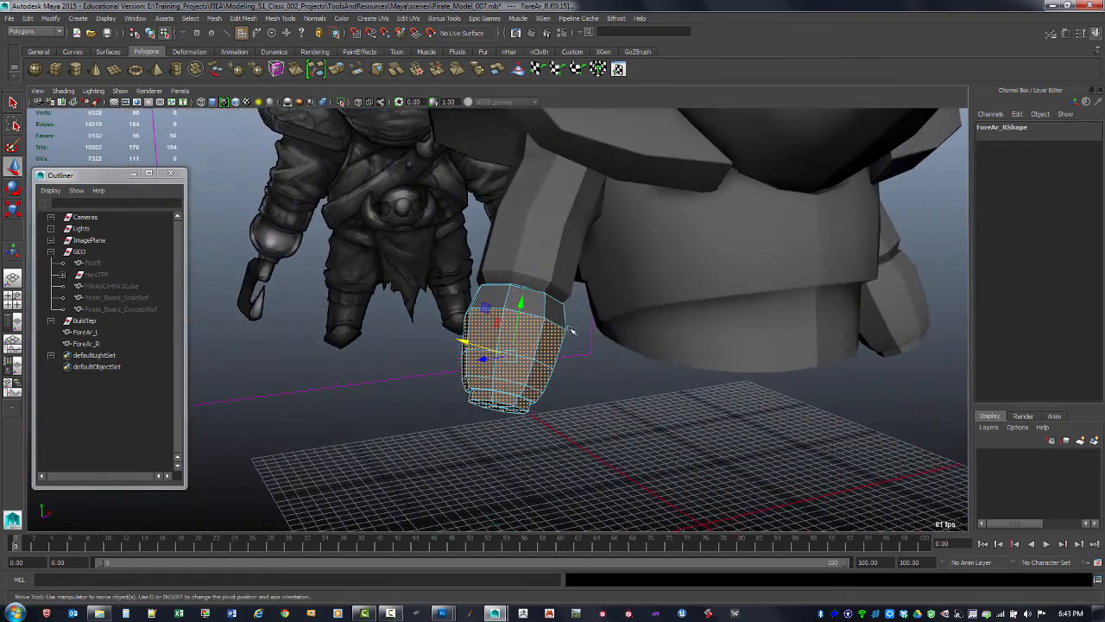
pyautogui.press('Delete')
# Select the ring's lower edge loop in the side view and move it upward with the Move tool
pyautogui.press('space')
pyautogui.press('space')
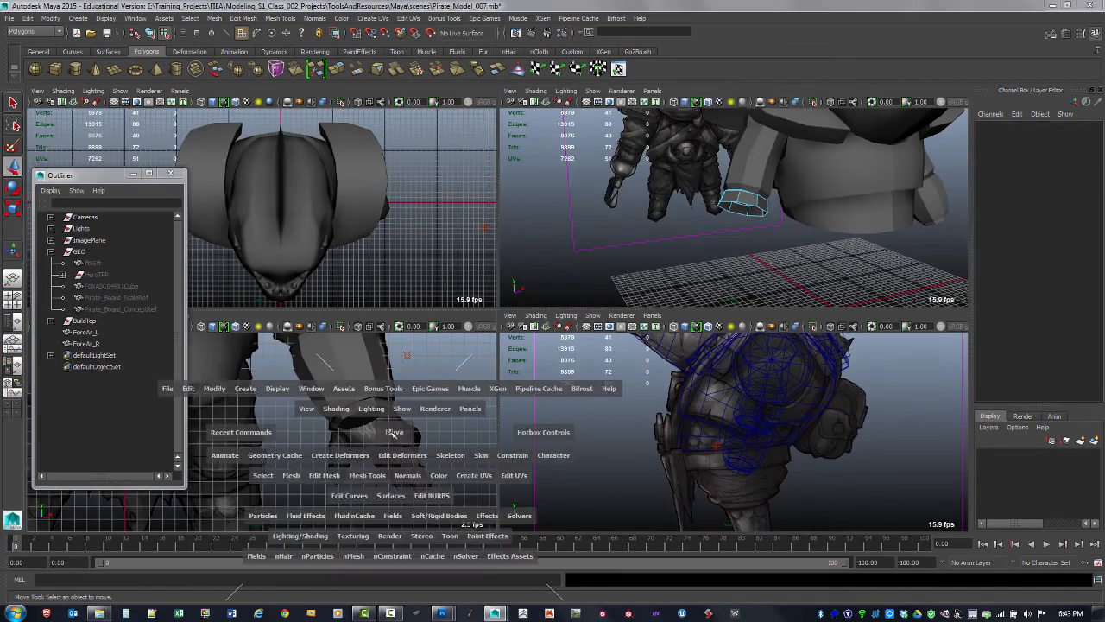
pyautogui.keyDown('alt'); pyautogui.moveTo(639, 363); pyautogui.dragTo(924, 451, button='middle'); pyautogui.keyUp('alt')
pyautogui.keyDown('alt'); pyautogui.moveTo(666, 296); pyautogui.dragTo(576, 300, button='right'); pyautogui.keyUp('alt')
pyautogui.press('4')
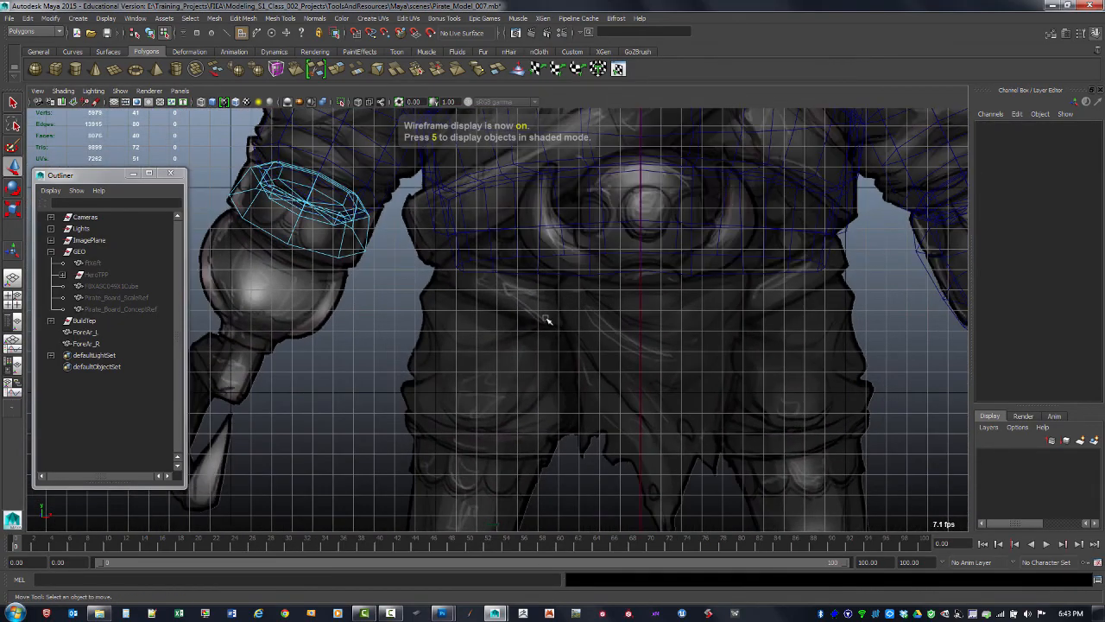
pyautogui.keyDown('alt'); pyautogui.moveTo(343, 252); pyautogui.dragTo(412, 345, button='middle'); pyautogui.keyUp('alt')
pyautogui.keyDown('alt'); pyautogui.moveTo(412, 345); pyautogui.dragTo(446, 376, button='right'); pyautogui.keyUp('alt')
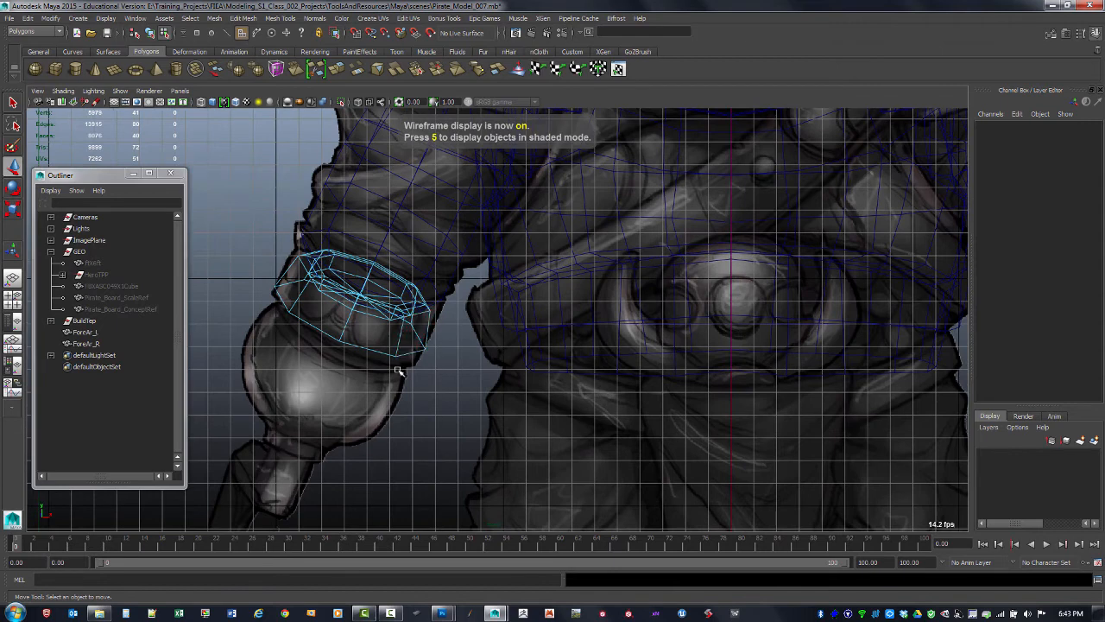
pyautogui.press('F10')
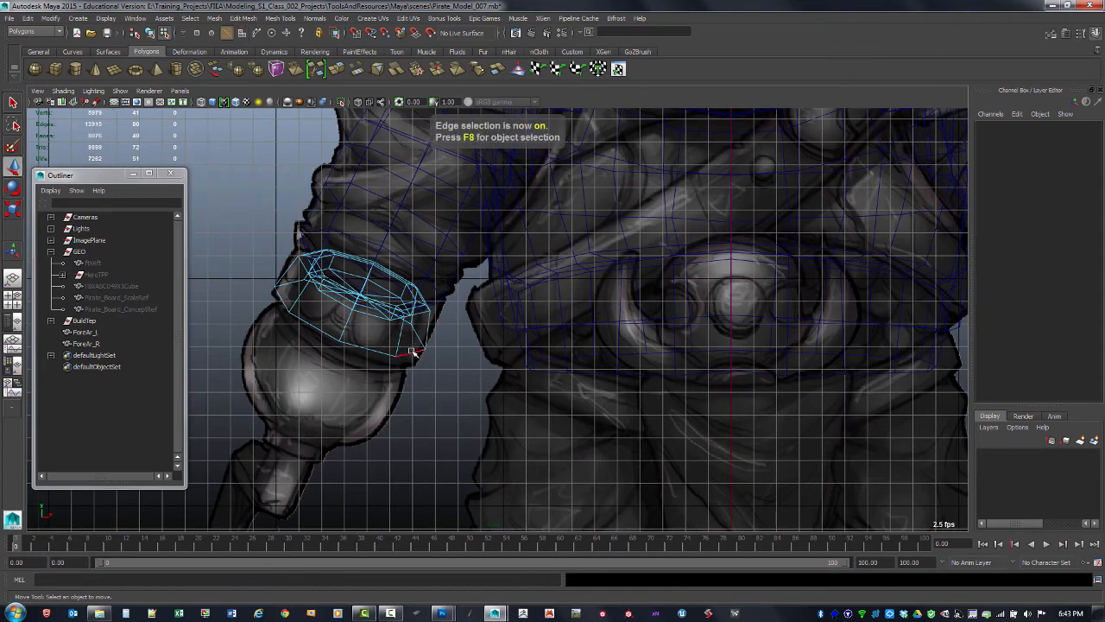
pyautogui.click(413, 353)
pyautogui.keyDown('alt'); pyautogui.click(403, 355); pyautogui.keyUp('alt')
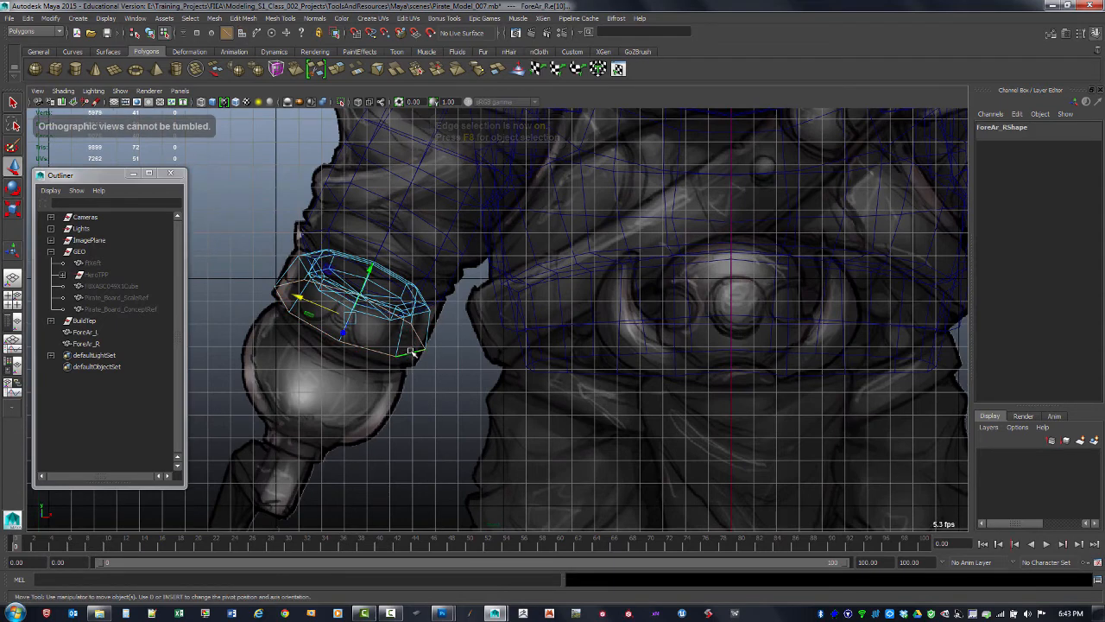
pyautogui.doubleClick(13, 169)
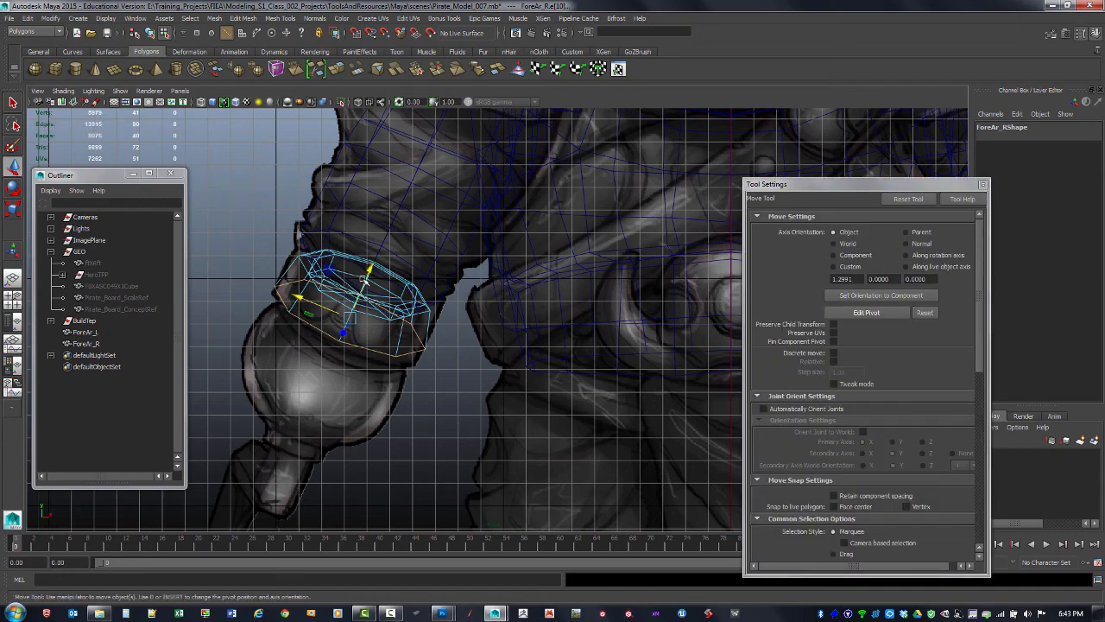
pyautogui.moveTo(368, 271); pyautogui.dragTo(377, 255)
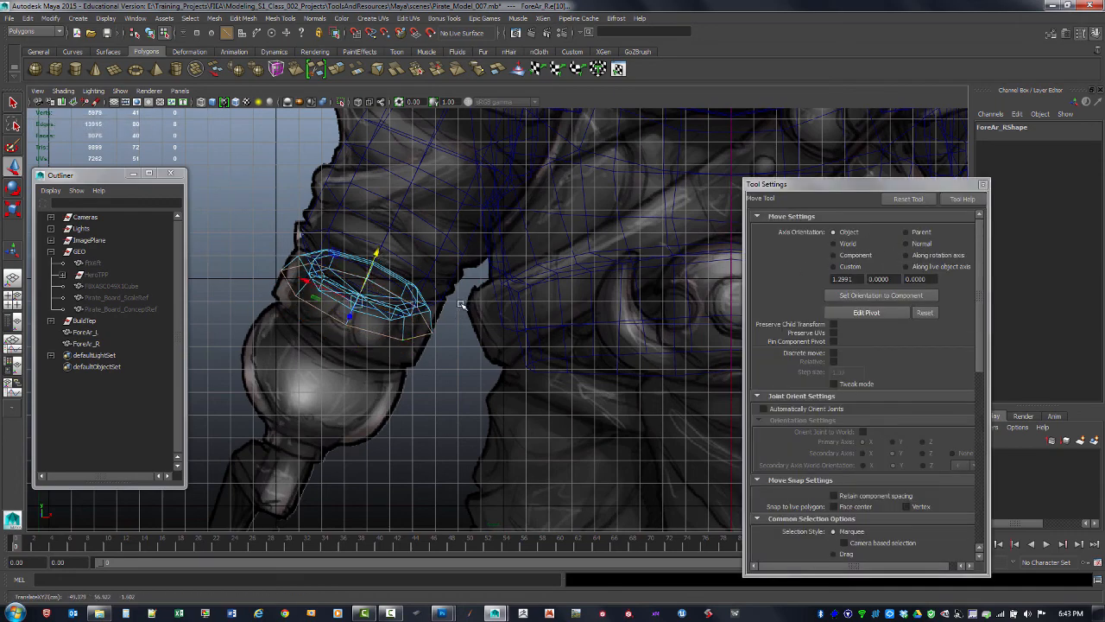
# Try moving the edge loop in the perspective view, then undo the move
pyautogui.press('space')
pyautogui.press('space')
pyautogui.keyDown('alt'); pyautogui.moveTo(604, 226); pyautogui.dragTo(489, 271); pyautogui.keyUp('alt')
pyautogui.keyDown('alt'); pyautogui.moveTo(489, 271); pyautogui.dragTo(400, 231, button='right'); pyautogui.keyUp('alt')
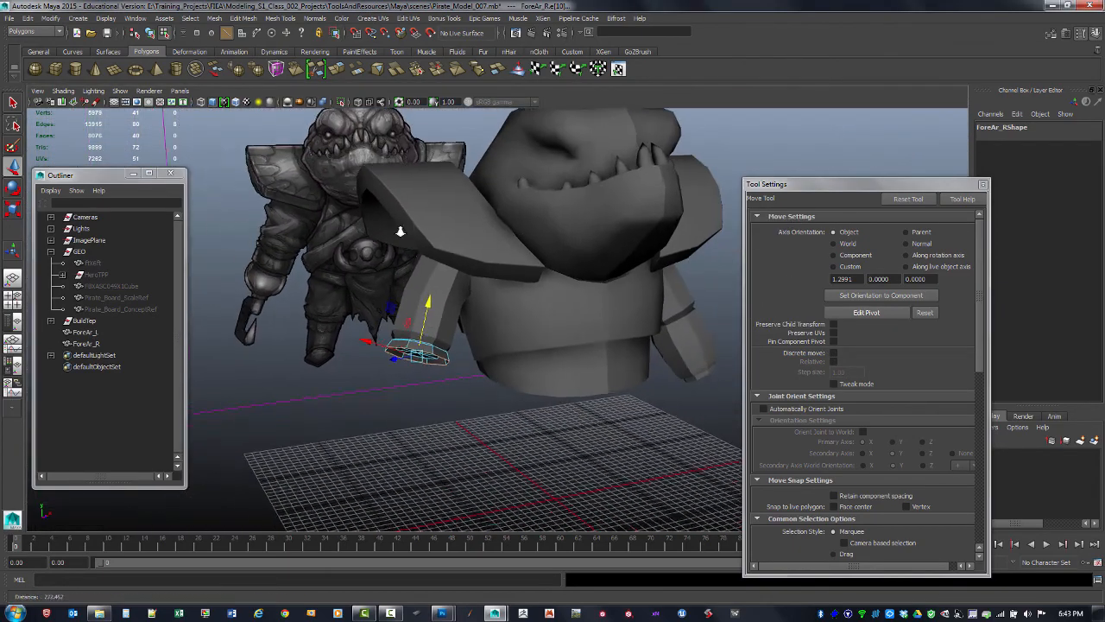
pyautogui.keyDown('alt'); pyautogui.moveTo(400, 231); pyautogui.dragTo(490, 278); pyautogui.keyUp('alt')
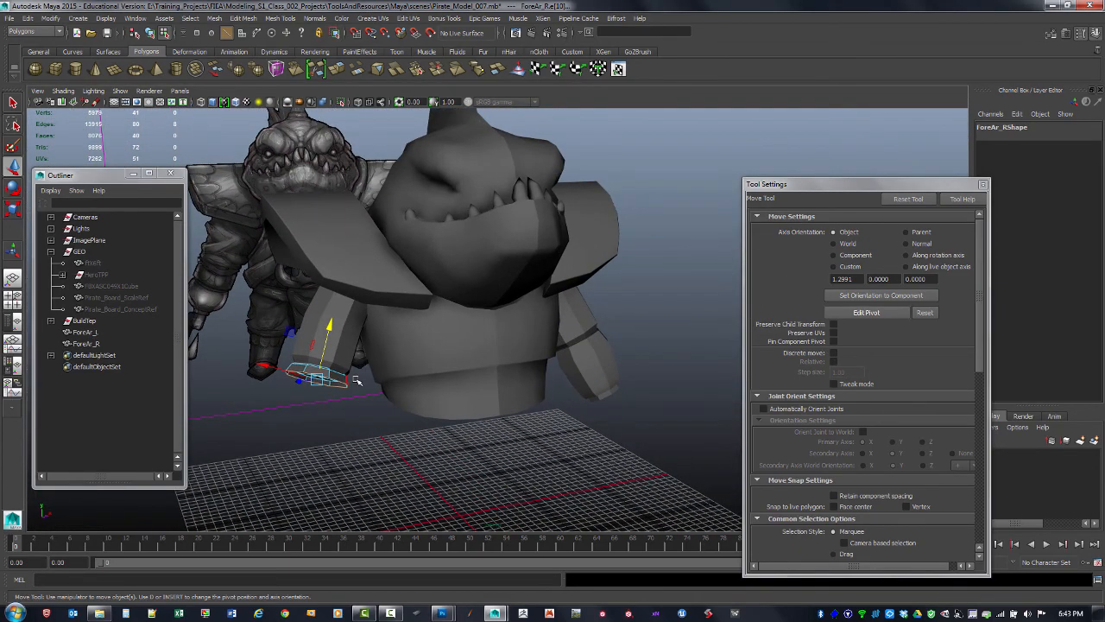
pyautogui.keyDown('alt'); pyautogui.moveTo(384, 404); pyautogui.dragTo(480, 393); pyautogui.keyUp('alt')
pyautogui.moveTo(344, 365); pyautogui.dragTo(342, 342)
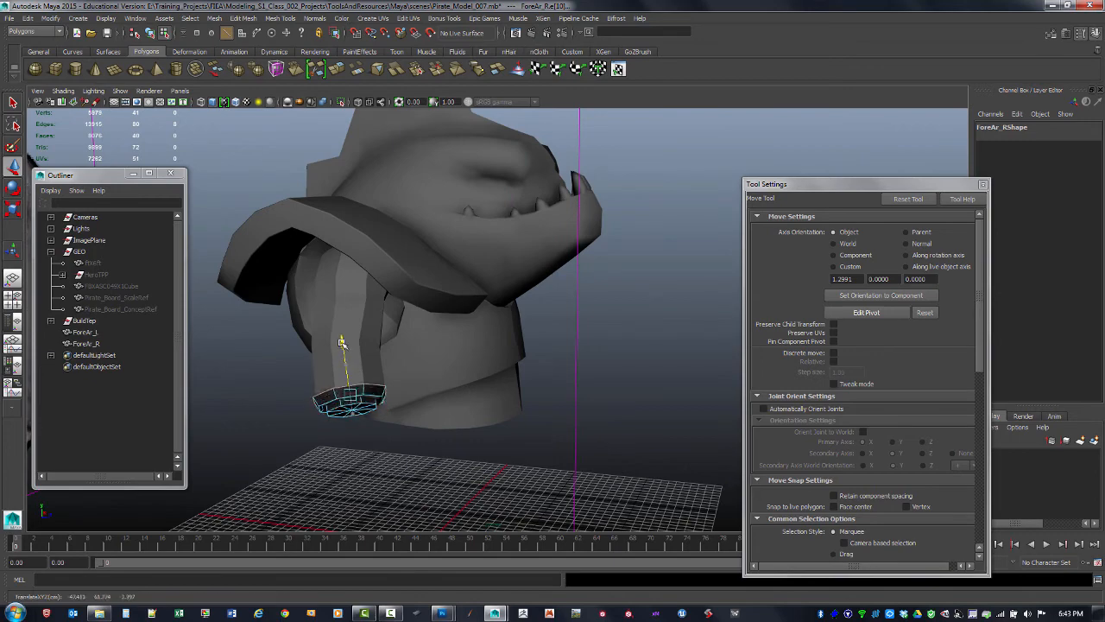
pyautogui.hotkey('ctrl', 'z')
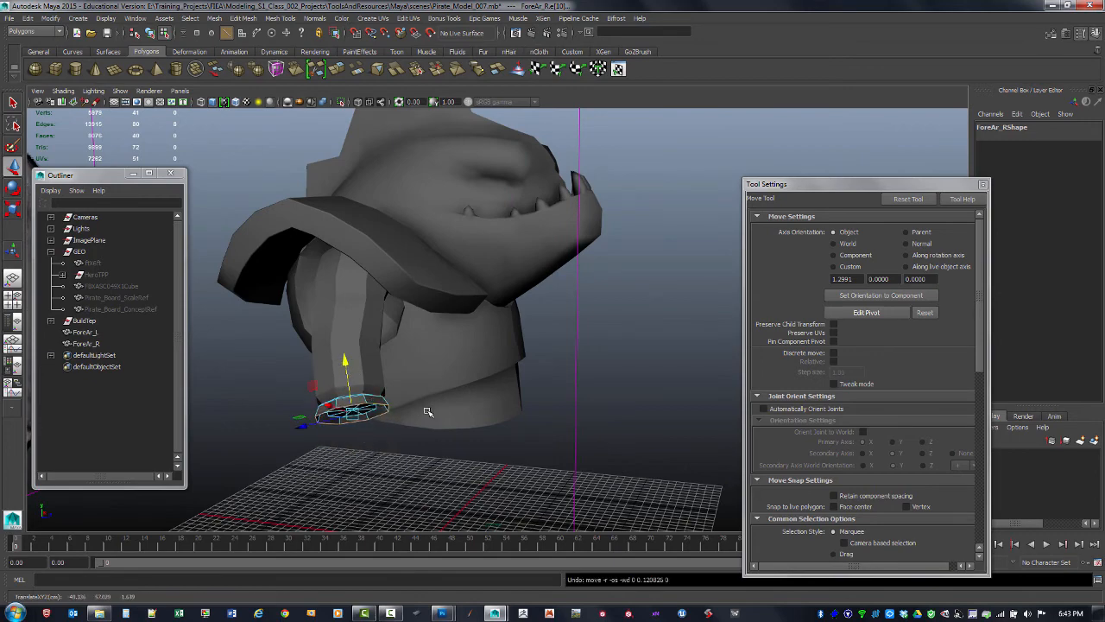
# Move the selected edge loop slightly upward in the side view
pyautogui.press('space')
pyautogui.press('f')
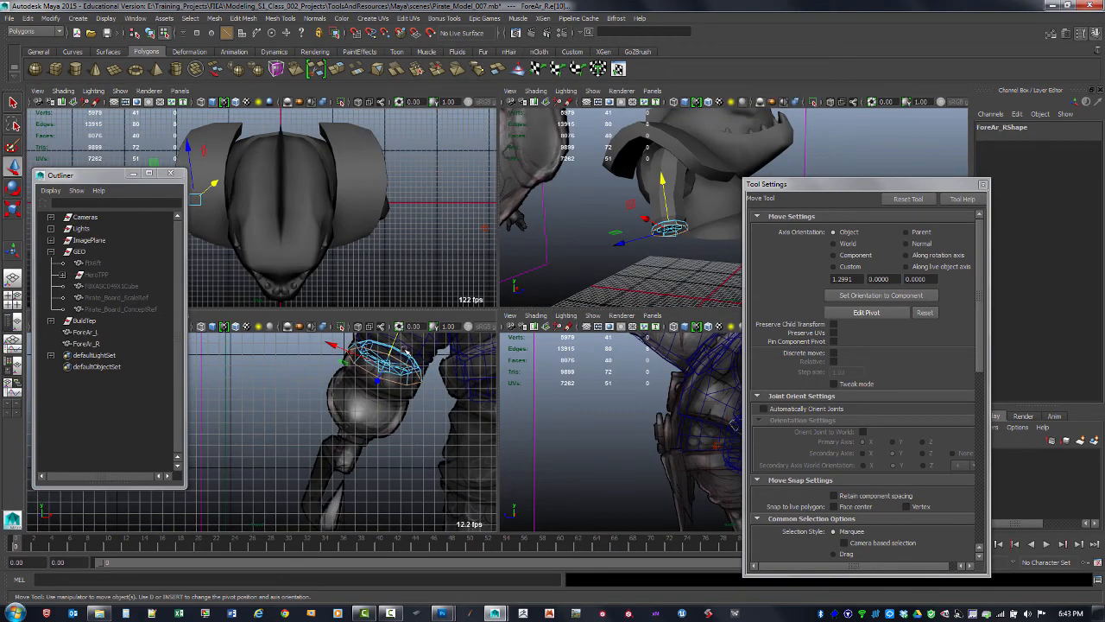
pyautogui.keyDown('alt'); pyautogui.moveTo(406, 351); pyautogui.dragTo(372, 382, button='middle'); pyautogui.keyUp('alt')
pyautogui.press('space')
pyautogui.keyDown('alt'); pyautogui.moveTo(470, 307); pyautogui.dragTo(216, 405, button='middle'); pyautogui.keyUp('alt')
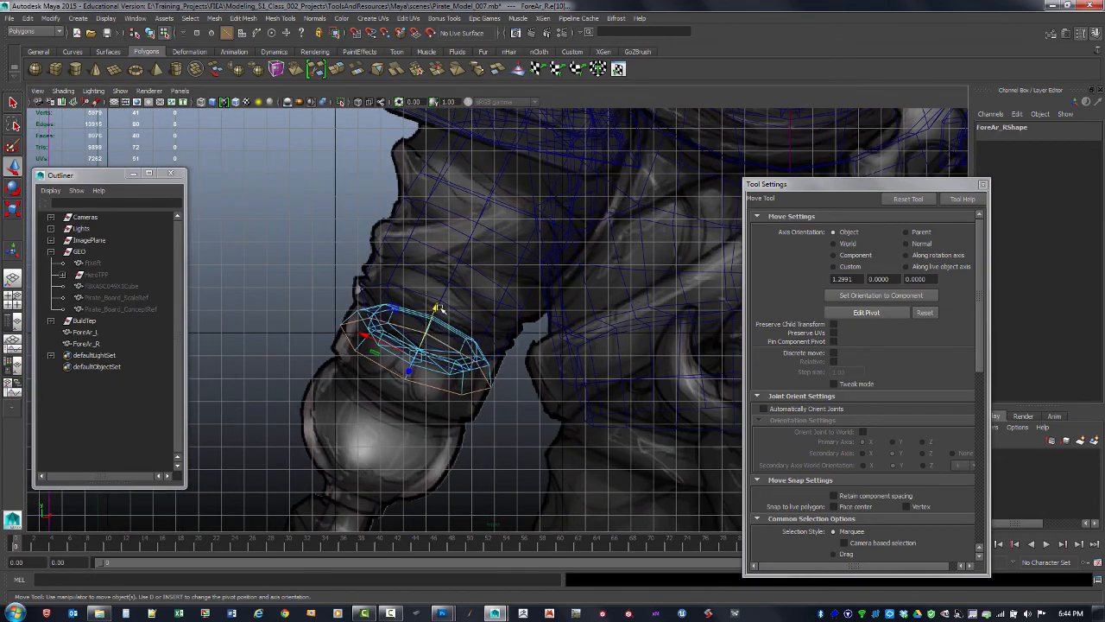
pyautogui.moveTo(440, 309); pyautogui.dragTo(440, 298)
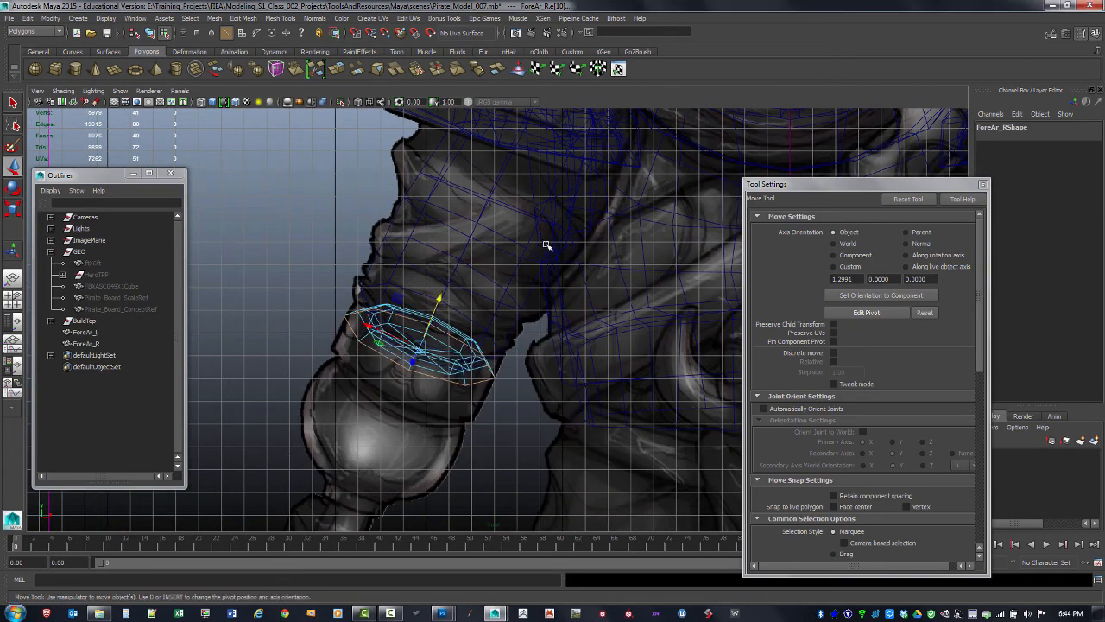
# Extrude the selected edge loop of the bracer ring and pull the new edges outward
pyautogui.press('space')
pyautogui.press('space')
pyautogui.keyDown('alt'); pyautogui.moveTo(565, 225); pyautogui.dragTo(527, 271); pyautogui.keyUp('alt')
pyautogui.keyDown('alt'); pyautogui.moveTo(285, 420); pyautogui.dragTo(390, 284, button='middle'); pyautogui.keyUp('alt')
pyautogui.keyDown('alt'); pyautogui.moveTo(390, 284); pyautogui.dragTo(485, 287, button='right'); pyautogui.keyUp('alt')
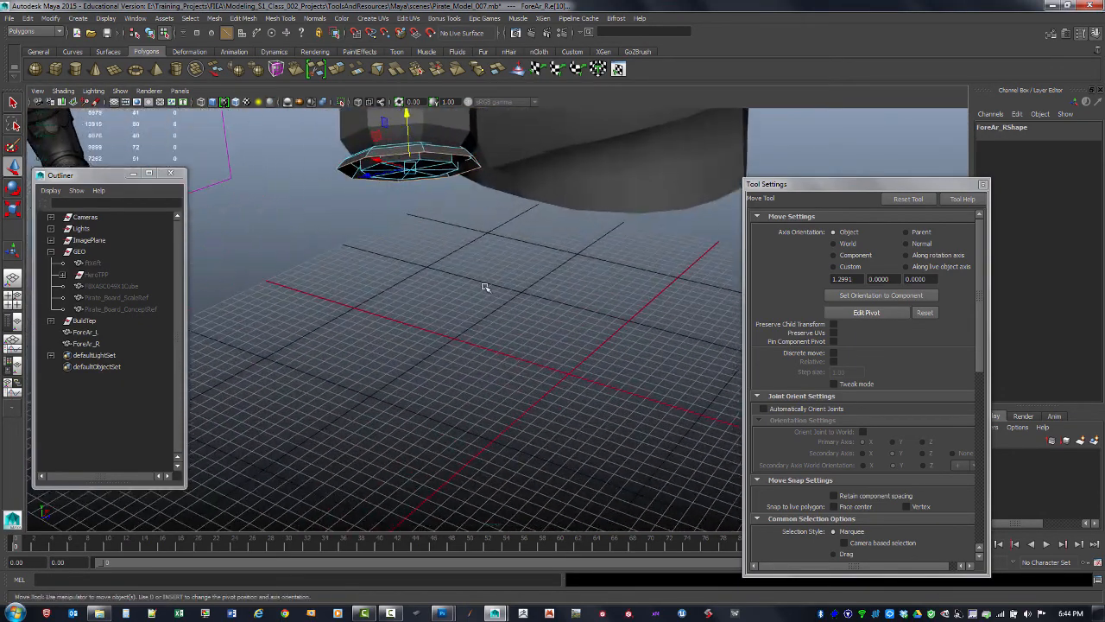
pyautogui.keyDown('alt'); pyautogui.moveTo(485, 288); pyautogui.dragTo(463, 227); pyautogui.keyUp('alt')
pyautogui.keyDown('shift'); pyautogui.rightClick(462, 210); pyautogui.keyUp('shift')
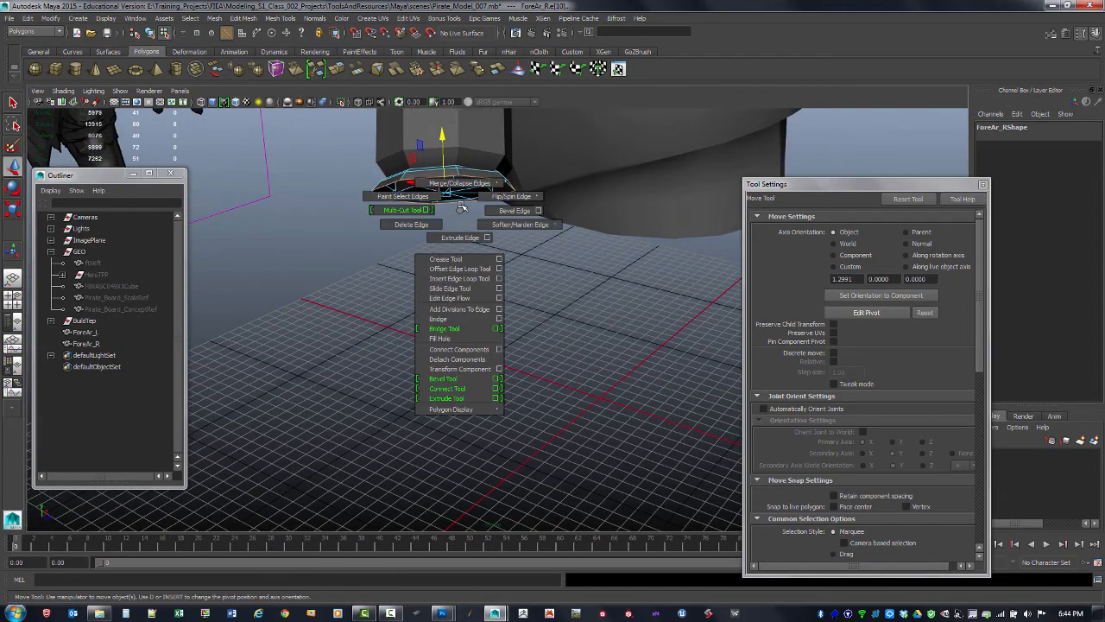
pyautogui.click(462, 235)
pyautogui.keyDown('alt'); pyautogui.moveTo(530, 159); pyautogui.dragTo(508, 226, button='middle'); pyautogui.keyUp('alt')
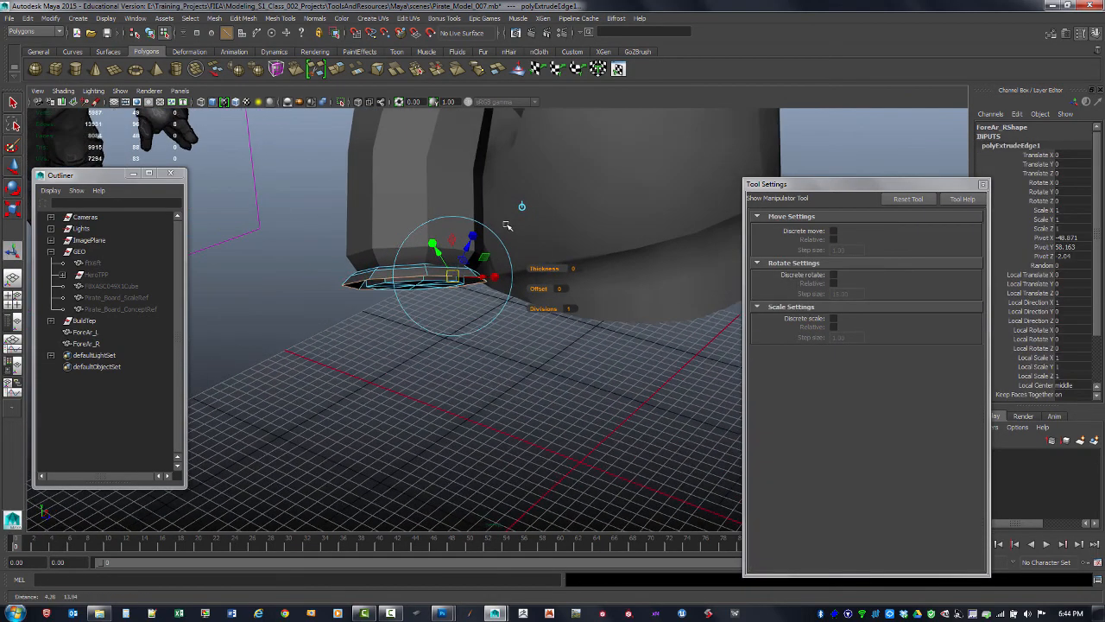
pyautogui.keyDown('alt'); pyautogui.moveTo(508, 226); pyautogui.dragTo(517, 235); pyautogui.keyUp('alt')
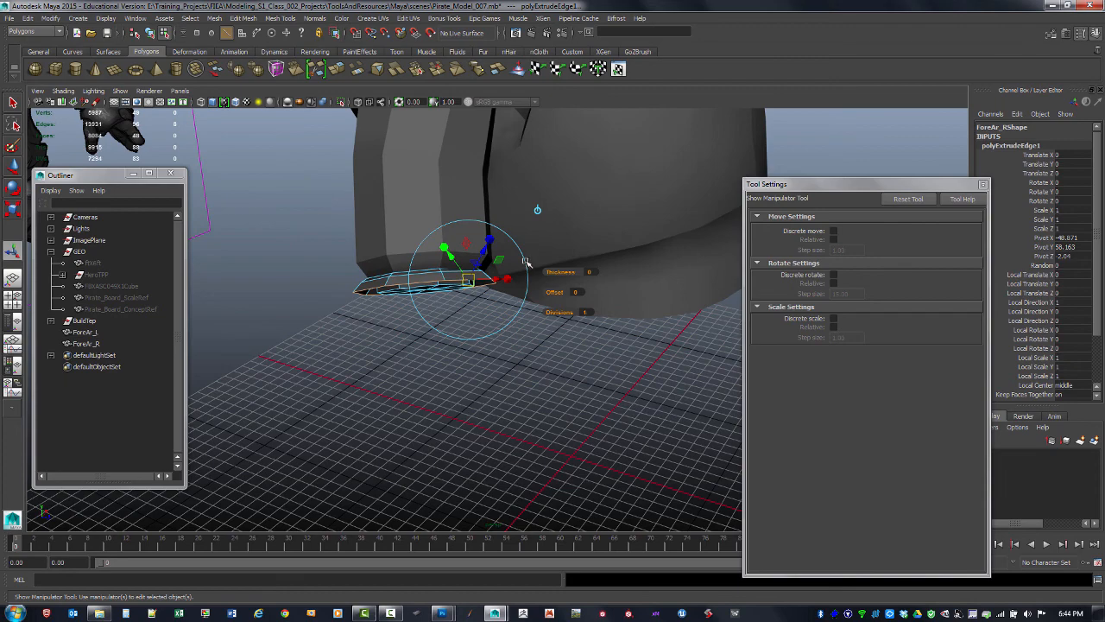
# Adjust the extruded edges with the manipulator, undoing the final drag
pyautogui.click(536, 210)
pyautogui.keyDown('alt'); pyautogui.moveTo(499, 273); pyautogui.dragTo(518, 218); pyautogui.keyUp('alt')
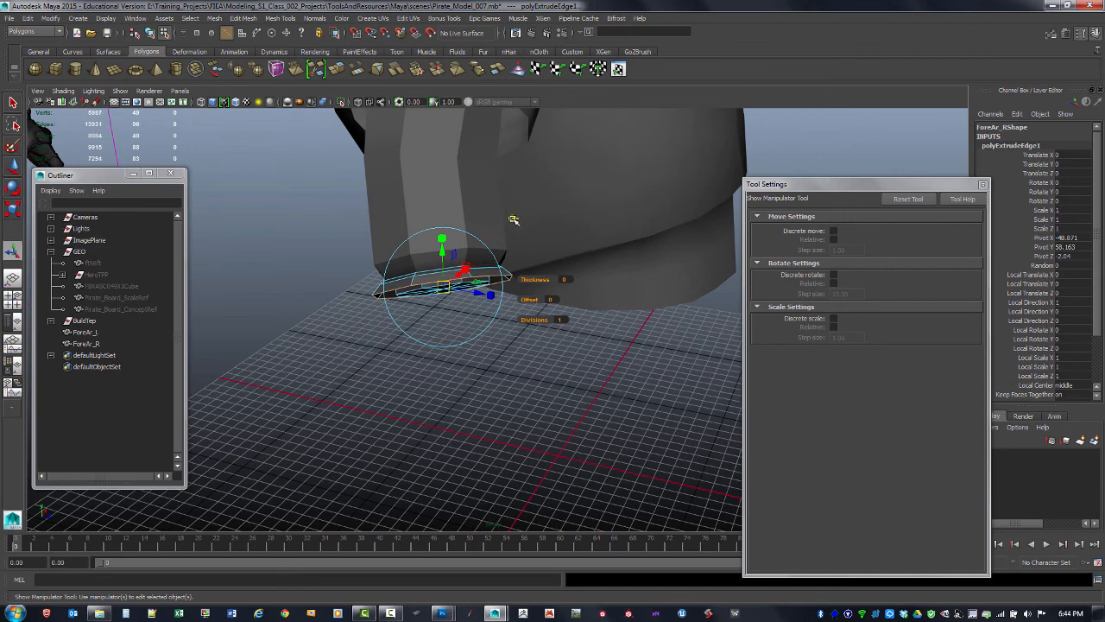
pyautogui.moveTo(443, 252); pyautogui.dragTo(449, 279)
pyautogui.hotkey('ctrl', 'z')
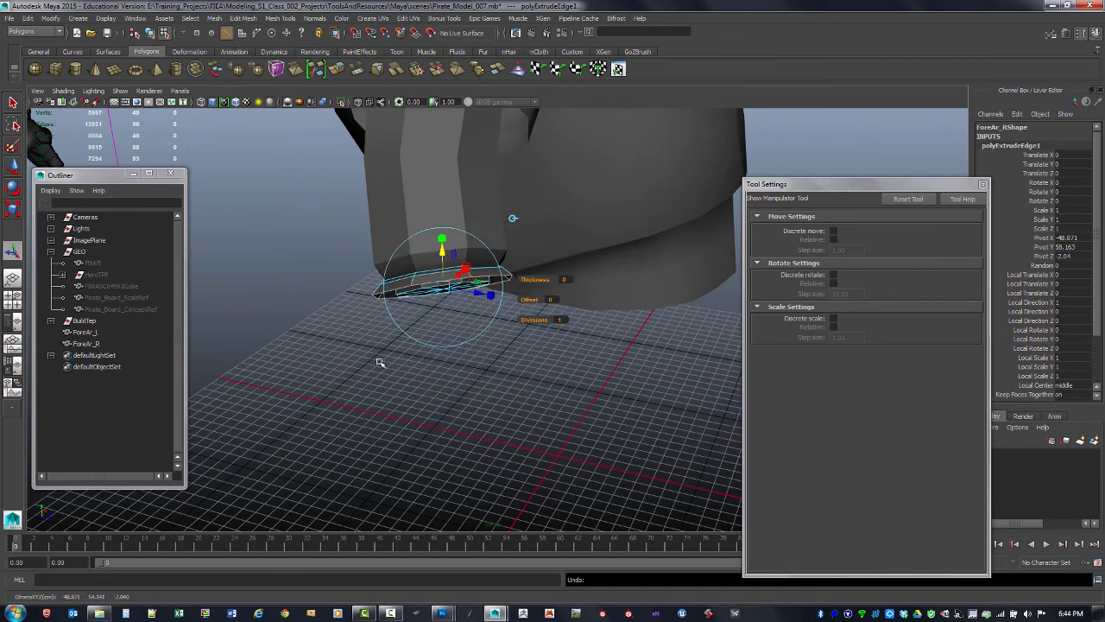
# Try moving the bottom edge loop, undoing the trial moves together with the previous edge extrusion
pyautogui.click(15, 169)
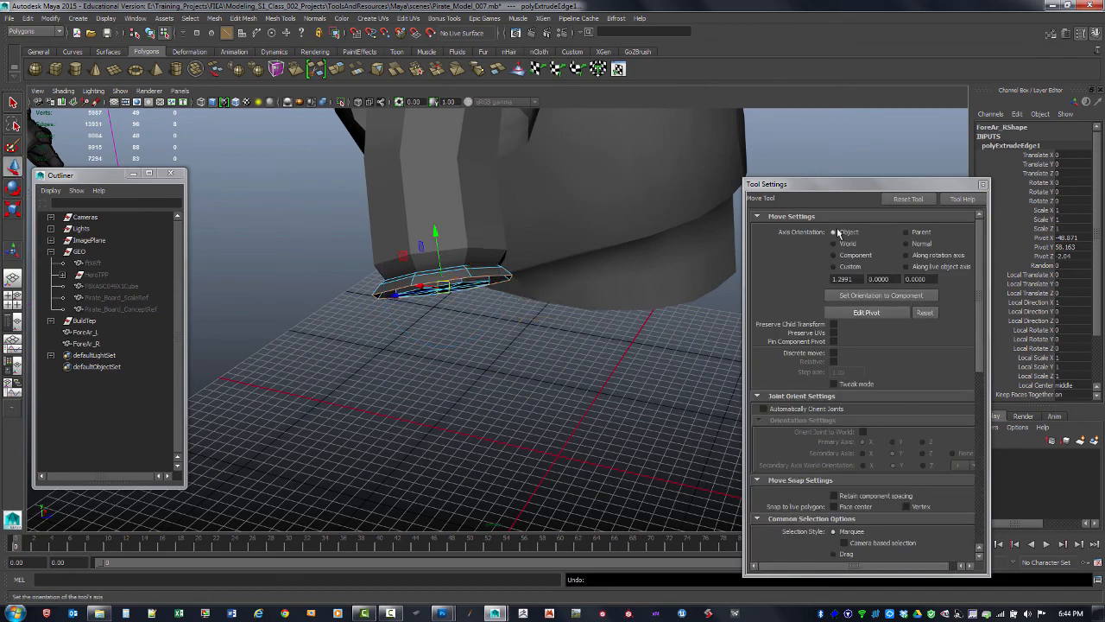
pyautogui.moveTo(436, 233); pyautogui.dragTo(490, 309)
pyautogui.hotkey('ctrl', 'z')
pyautogui.hotkey('ctrl', 'z')
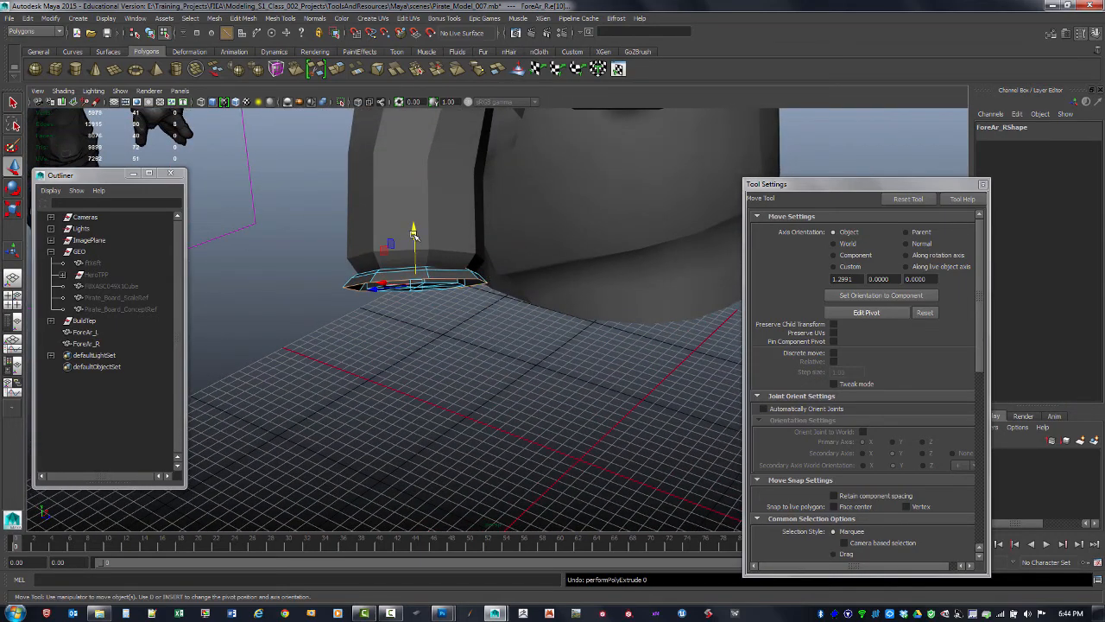
pyautogui.moveTo(413, 242); pyautogui.dragTo(423, 259)
pyautogui.hotkey('ctrl', 'z')
# Select the bracer's bottom edge loop and extrude it, trying manipulator adjustments and undoing them
pyautogui.click(450, 352)
pyautogui.doubleClick(469, 280)
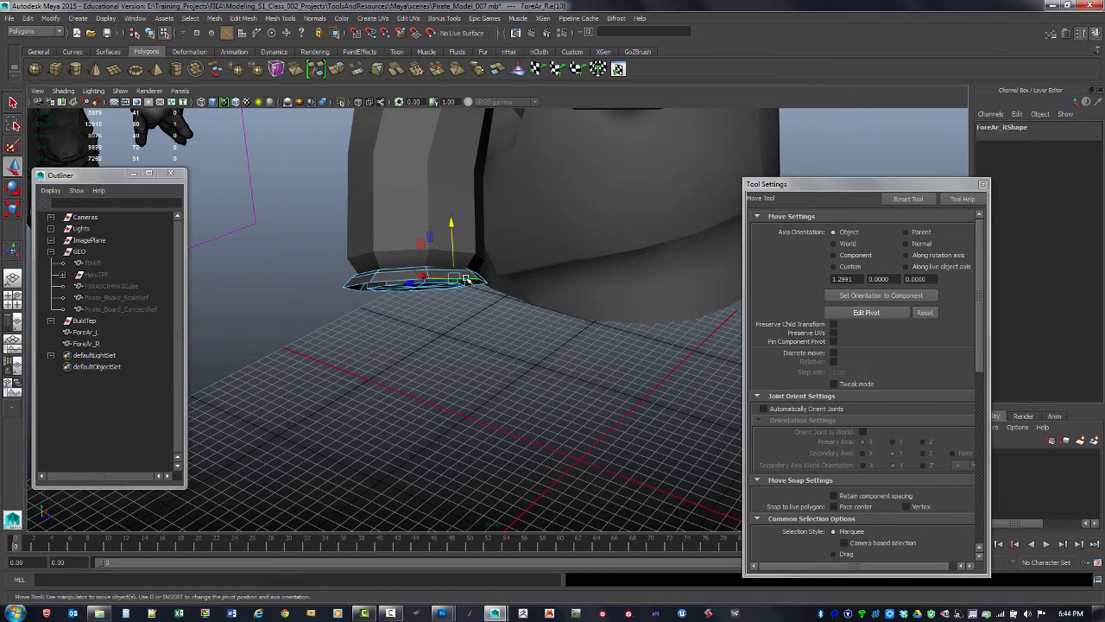
pyautogui.keyDown('shift'); pyautogui.rightClick(461, 278); pyautogui.keyUp('shift')
pyautogui.click(461, 306)
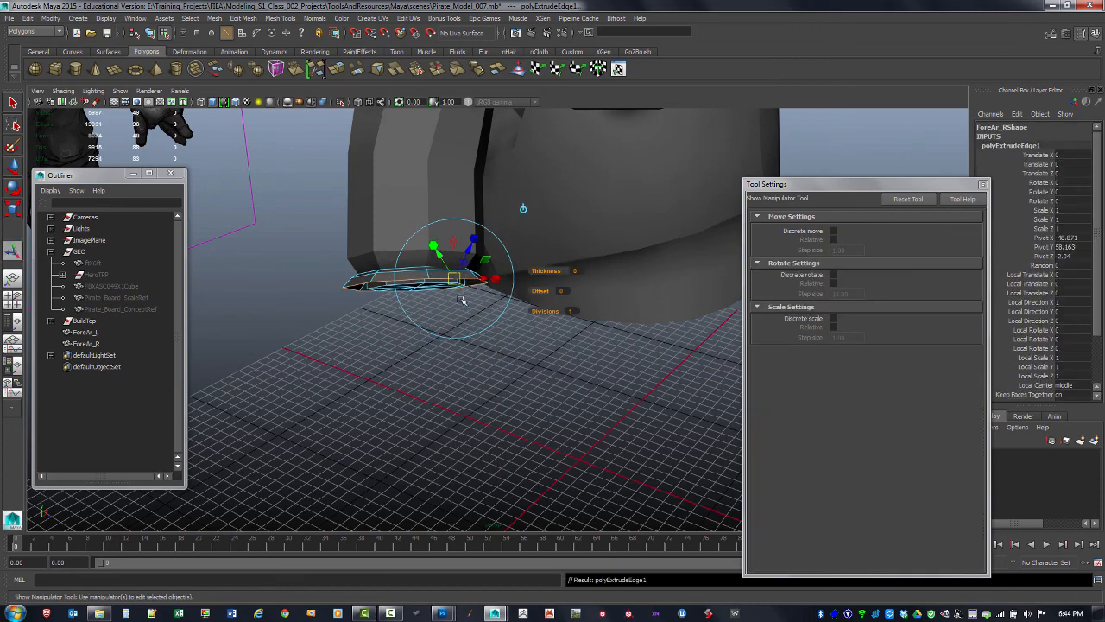
pyautogui.keyDown('alt'); pyautogui.moveTo(468, 303); pyautogui.dragTo(485, 299); pyautogui.keyUp('alt')
pyautogui.moveTo(486, 250); pyautogui.dragTo(530, 274)
pyautogui.hotkey('ctrl', 'z')
pyautogui.hotkey('ctrl', 'z')
pyautogui.hotkey('ctrl', 'z')
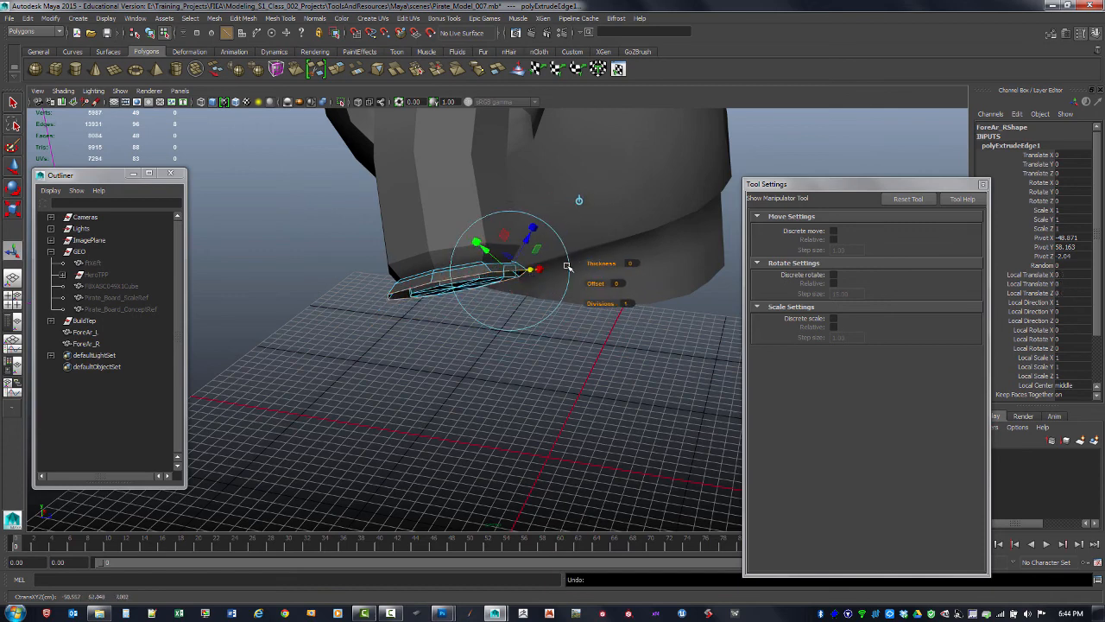
pyautogui.moveTo(597, 265); pyautogui.dragTo(613, 292)
pyautogui.hotkey('ctrl', 'z')
pyautogui.hotkey('ctrl', 'z')
pyautogui.hotkey('ctrl', 'z')
# Move the extruded edge loop downward to lengthen the bracer
pyautogui.keyDown('alt'); pyautogui.moveTo(432, 334); pyautogui.dragTo(466, 361); pyautogui.keyUp('alt')
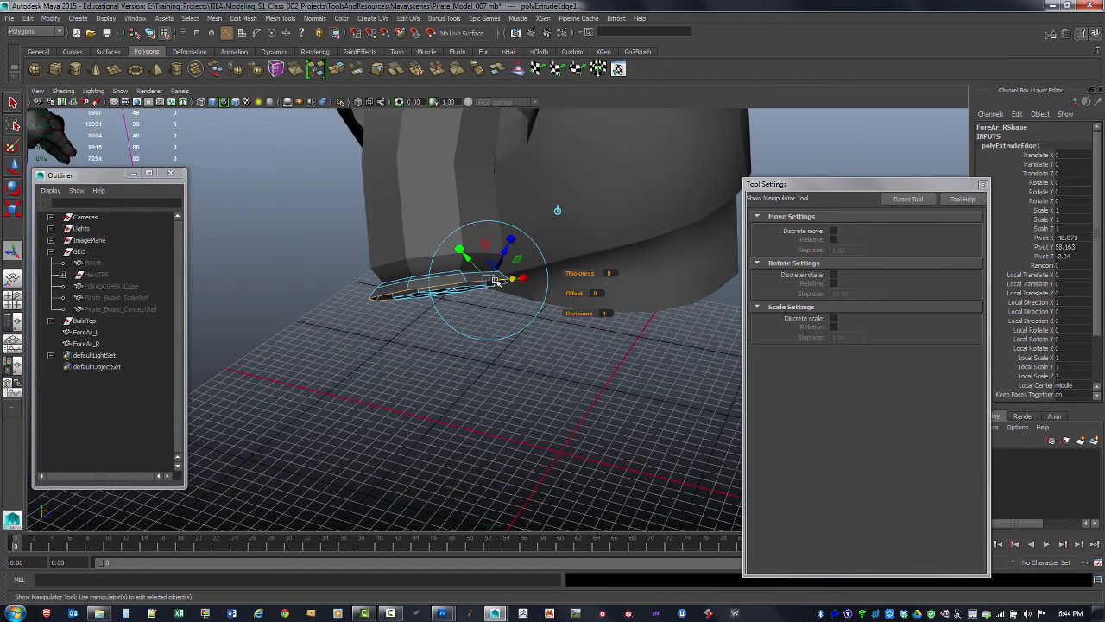
pyautogui.keyDown('alt'); pyautogui.moveTo(495, 281); pyautogui.dragTo(468, 315); pyautogui.keyUp('alt')
pyautogui.keyDown('alt'); pyautogui.moveTo(572, 348); pyautogui.dragTo(559, 314); pyautogui.keyUp('alt')
pyautogui.click(13, 166)
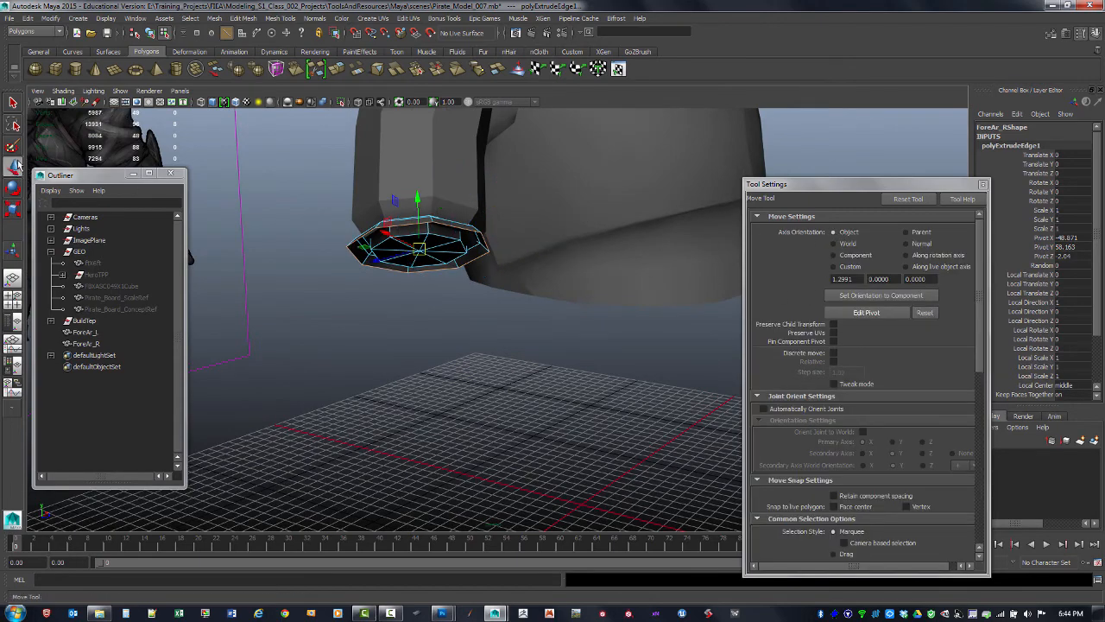
pyautogui.moveTo(442, 242)
pyautogui.keyDown('alt'); pyautogui.mouseDown()
pyautogui.moveTo(458, 245)
pyautogui.moveTo(436, 231)
pyautogui.moveTo(439, 246)
pyautogui.mouseUp(); pyautogui.keyUp('alt')
pyautogui.keyDown('alt'); pyautogui.moveTo(439, 245); pyautogui.dragTo(451, 313); pyautogui.keyUp('alt')
# Refine the extruded edge loop's position in the front view and the perspective view
pyautogui.press('space')
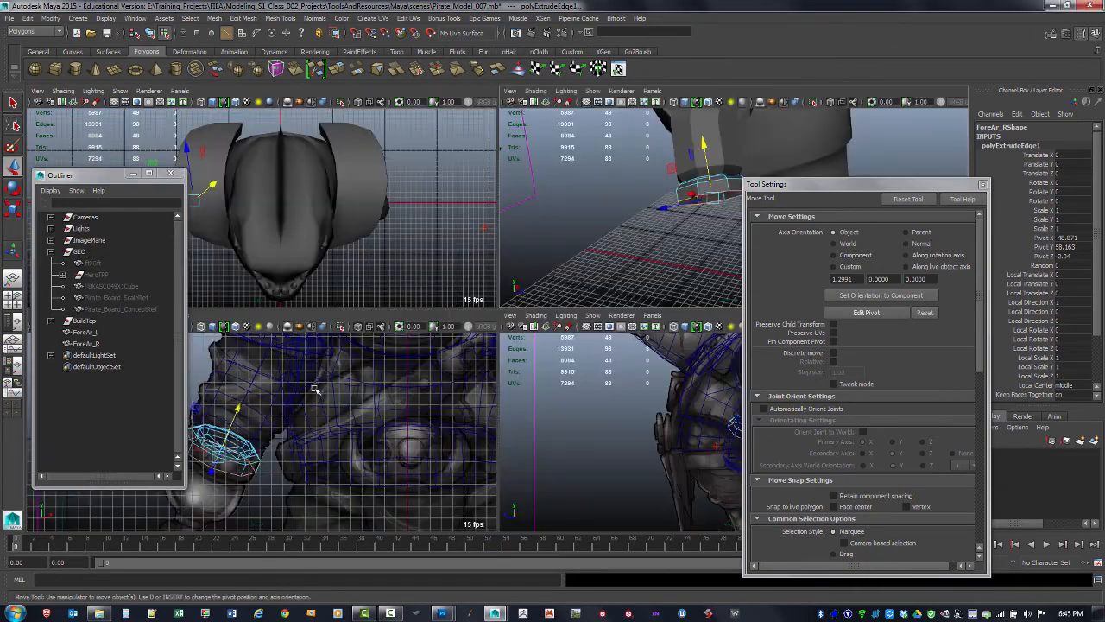
pyautogui.press('space')
pyautogui.keyDown('alt'); pyautogui.moveTo(379, 360); pyautogui.dragTo(386, 320, button='middle'); pyautogui.keyUp('alt')
pyautogui.keyDown('alt'); pyautogui.moveTo(386, 320); pyautogui.dragTo(402, 317, button='right'); pyautogui.keyUp('alt')
pyautogui.keyDown('alt'); pyautogui.moveTo(403, 318); pyautogui.dragTo(424, 298); pyautogui.keyUp('alt')
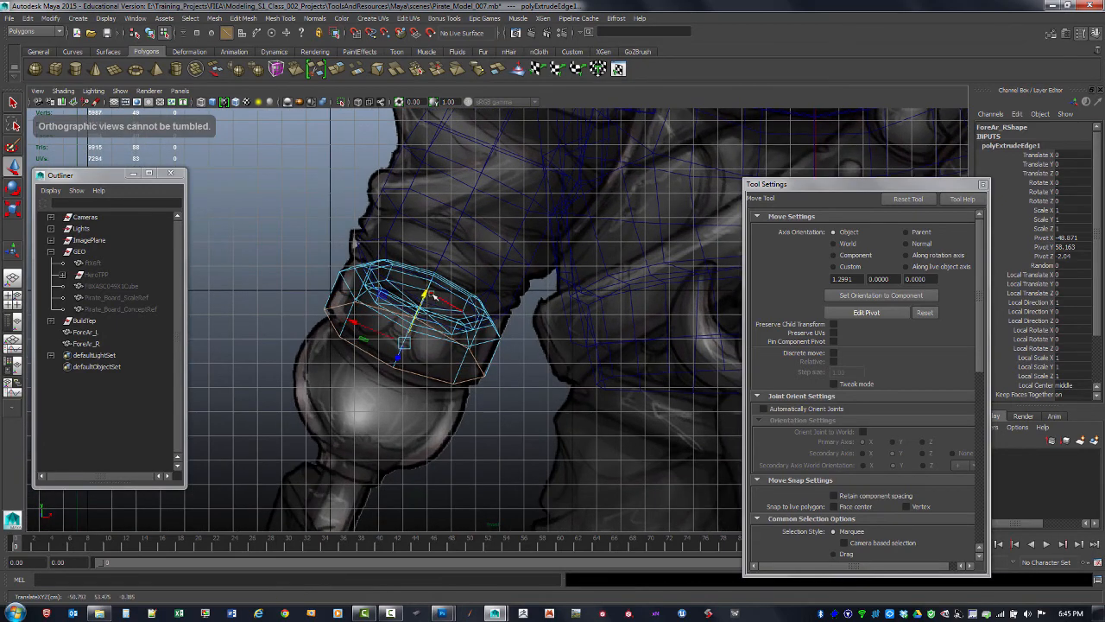
pyautogui.press('space')
pyautogui.press('space')
pyautogui.keyDown('alt'); pyautogui.moveTo(570, 236); pyautogui.dragTo(468, 273); pyautogui.keyUp('alt')
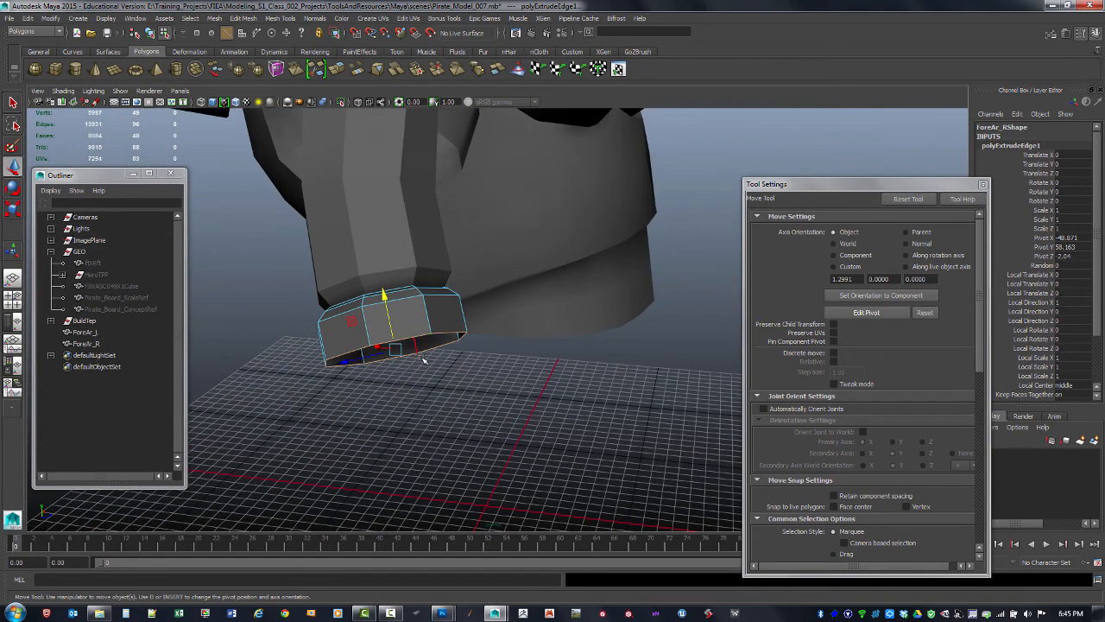
pyautogui.keyDown('alt'); pyautogui.moveTo(424, 360); pyautogui.dragTo(414, 304); pyautogui.keyUp('alt')
pyautogui.keyDown('shift'); pyautogui.rightClick(418, 301); pyautogui.keyUp('shift')
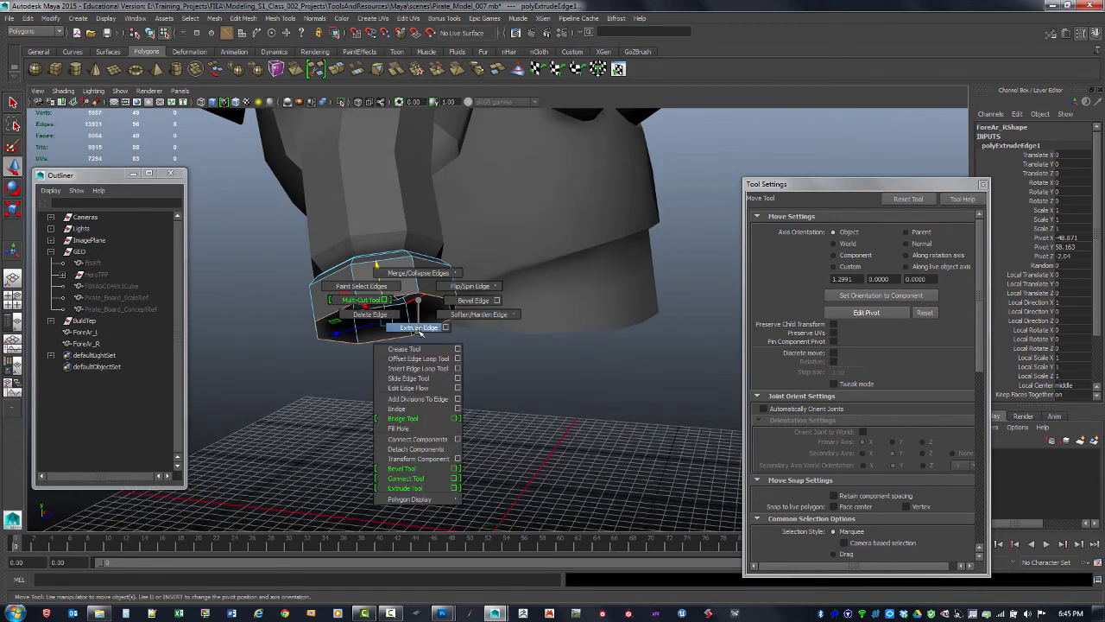
pyautogui.click(422, 329)
pyautogui.keyDown('alt'); pyautogui.moveTo(431, 314); pyautogui.dragTo(466, 273); pyautogui.keyUp('alt')
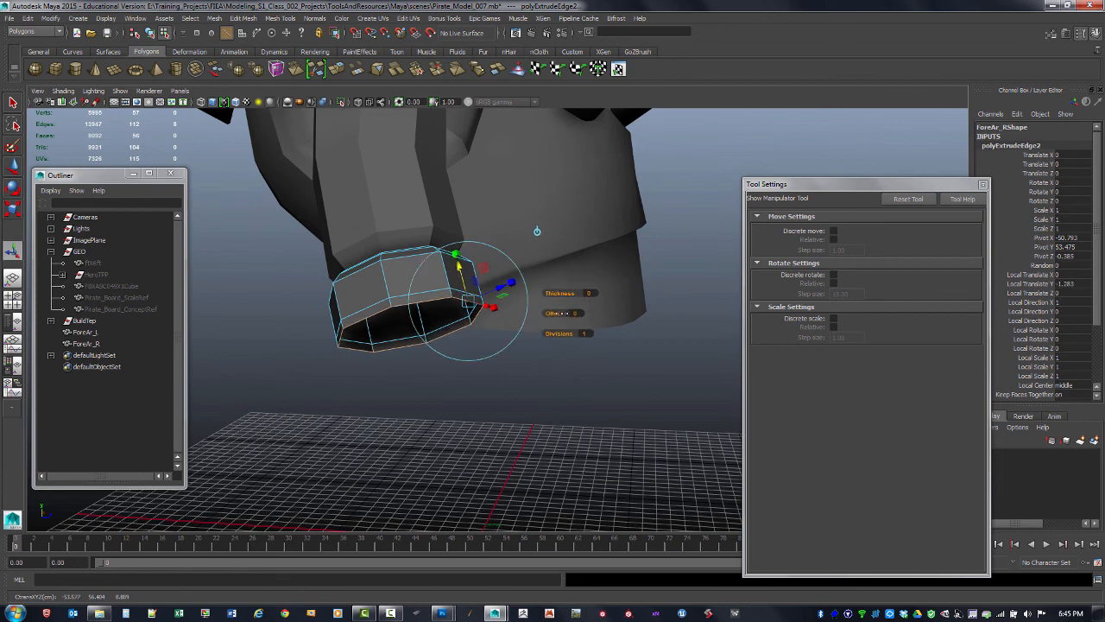
pyautogui.moveTo(557, 313); pyautogui.dragTo(550, 313)
pyautogui.moveTo(461, 269)
pyautogui.mouseDown()
pyautogui.moveTo(465, 294)
pyautogui.moveTo(458, 289)
pyautogui.mouseUp()
pyautogui.hotkey('ctrl', 'z')
pyautogui.hotkey('ctrl', 'z')
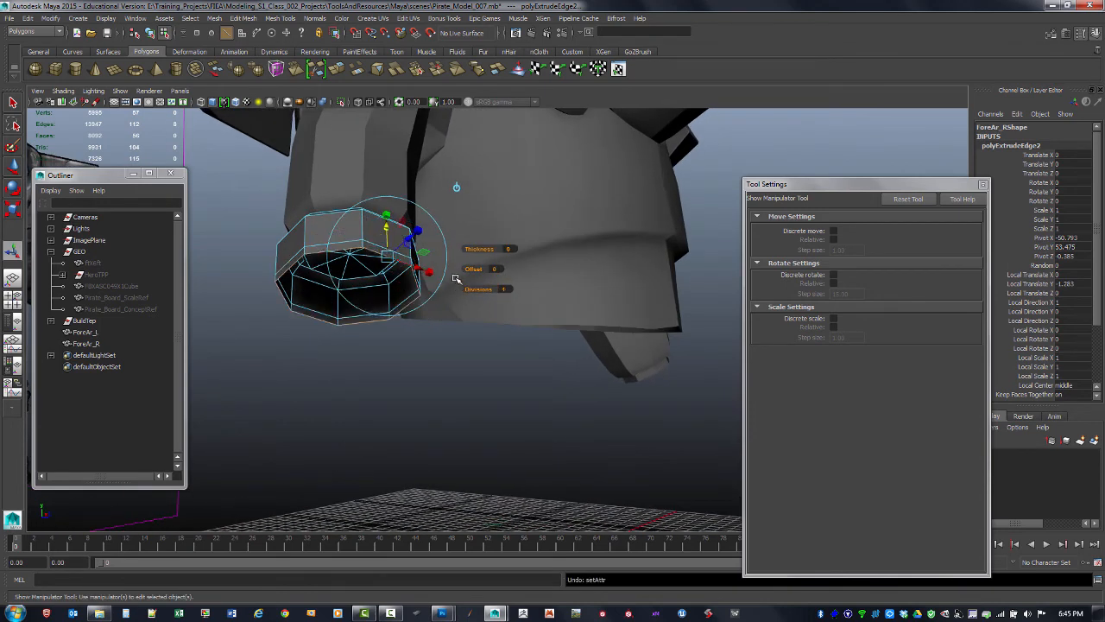
pyautogui.hotkey('ctrl', 'z')
pyautogui.hotkey('ctrl', 'z')
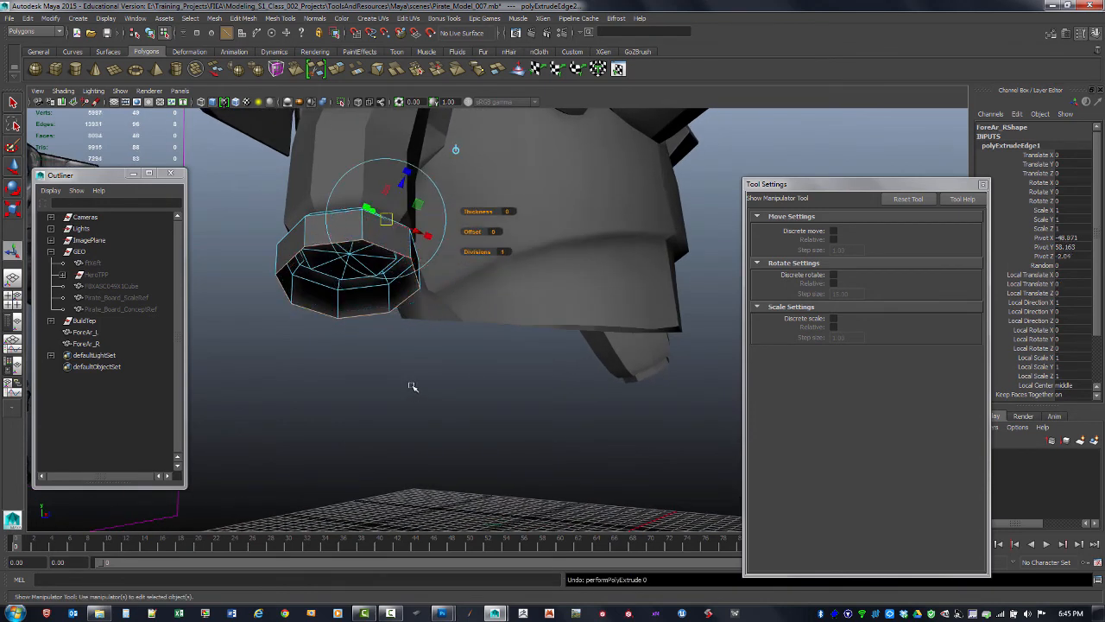
# Cap the bracer's open bottom with the Append to Polygon tool by picking its border edges
pyautogui.click(405, 408)
pyautogui.keyDown('alt'); pyautogui.moveTo(389, 370); pyautogui.dragTo(426, 375); pyautogui.keyUp('alt')
pyautogui.press('F8')
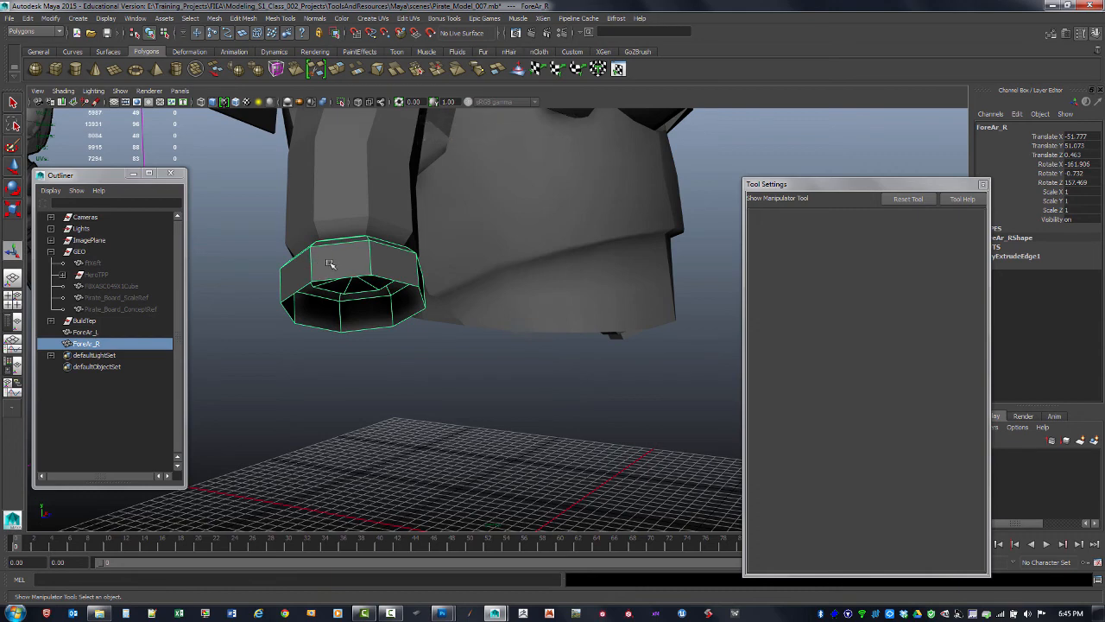
pyautogui.keyDown('shift'); pyautogui.rightClick(351, 261); pyautogui.keyUp('shift')
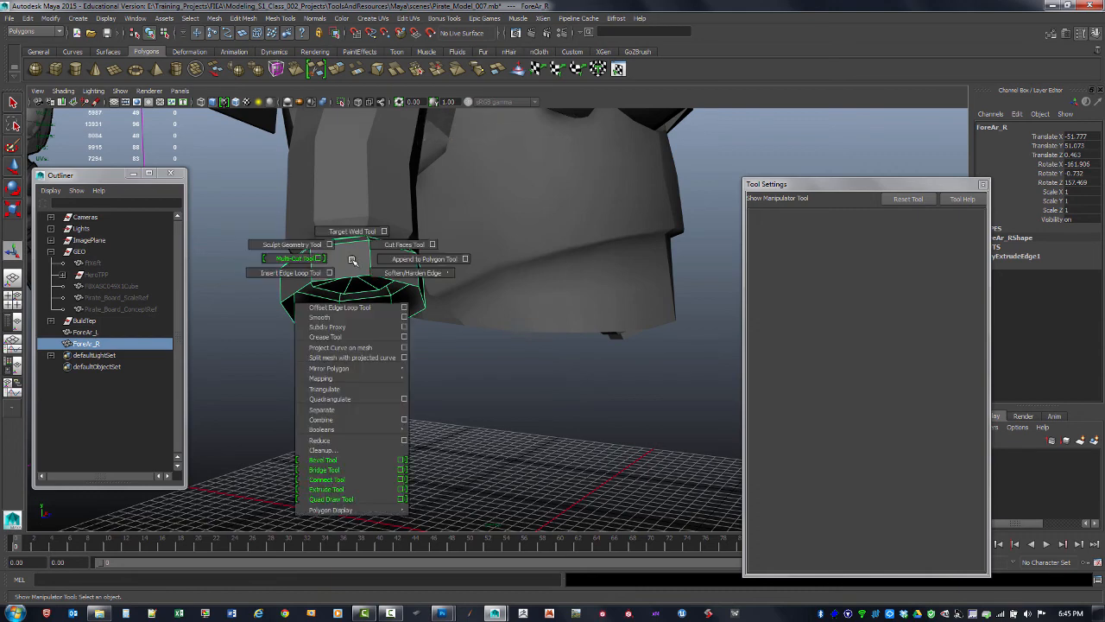
pyautogui.click(402, 258)
pyautogui.click(313, 289)
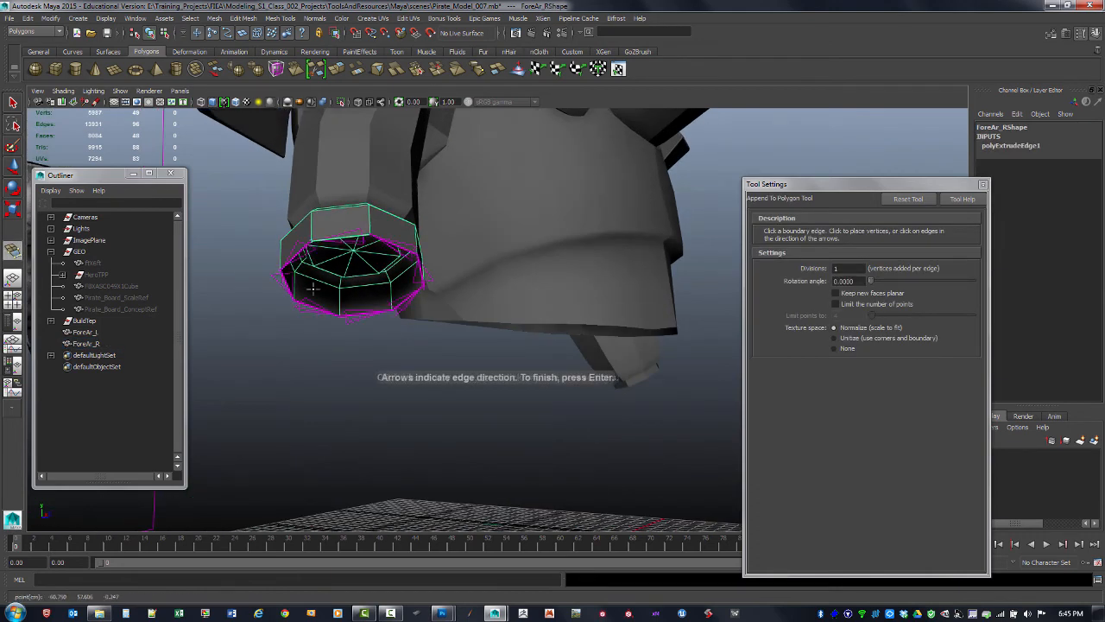
pyautogui.click(293, 258)
pyautogui.click(289, 289)
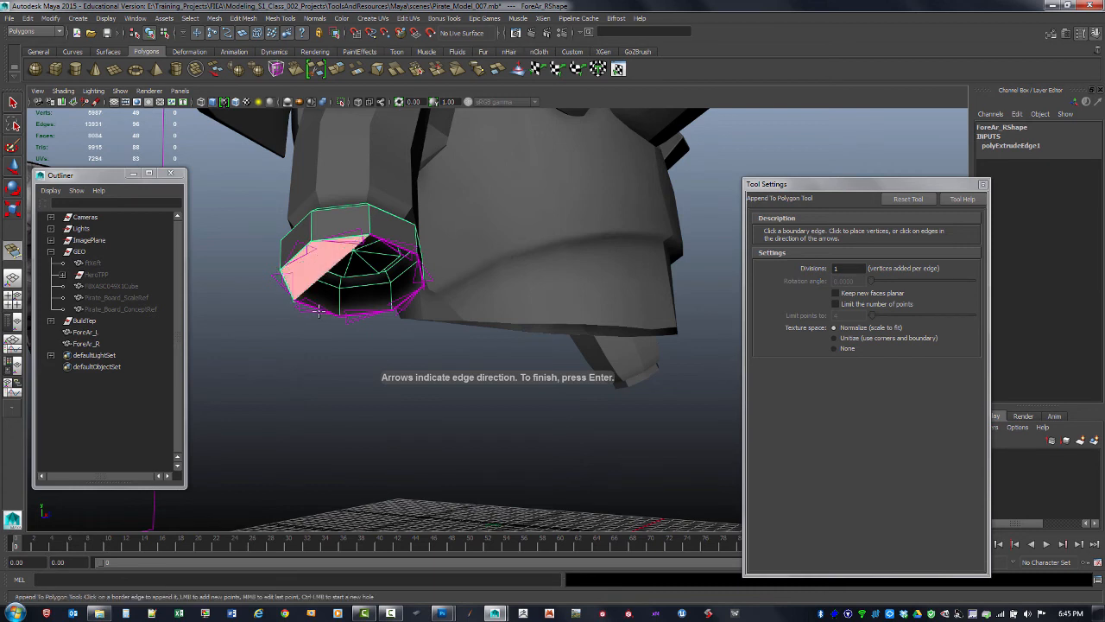
pyautogui.click(366, 313)
pyautogui.press('Return')
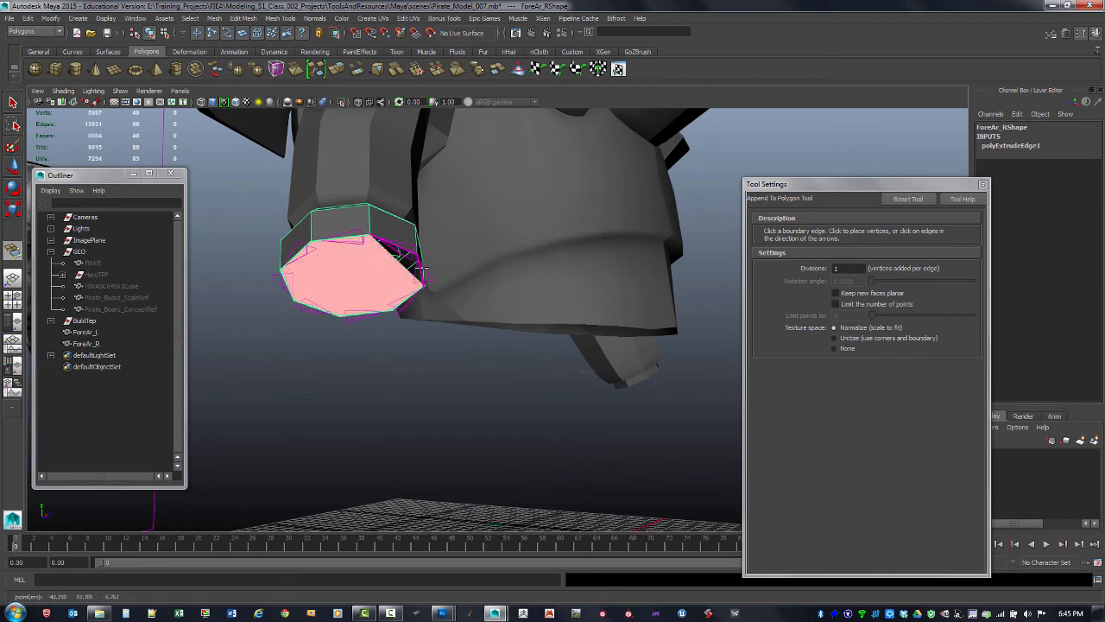
pyautogui.press('Return')
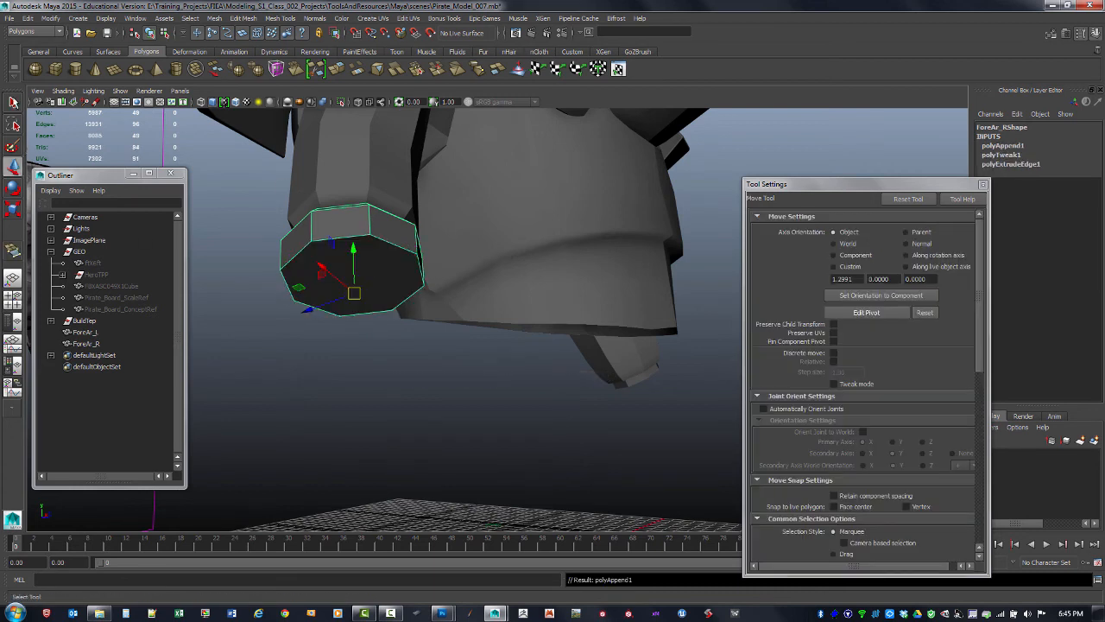
# Select the bottom cap face and extrude it twice, insetting the new face with an offset of -1
pyautogui.click(13, 103)
pyautogui.click(290, 379)
pyautogui.click(364, 281)
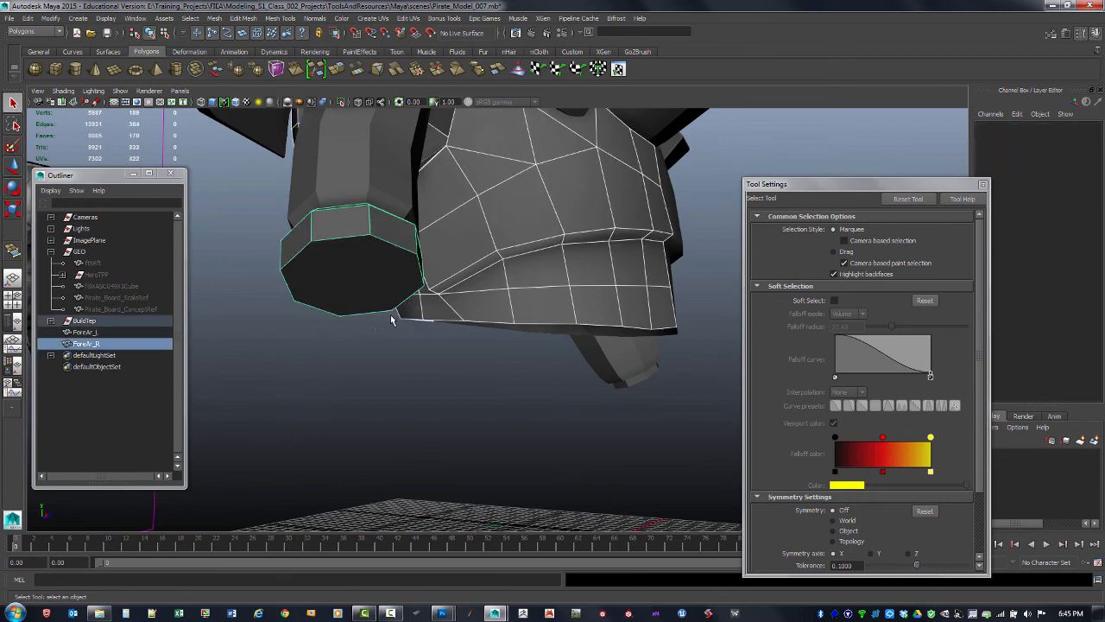
pyautogui.press('F11')
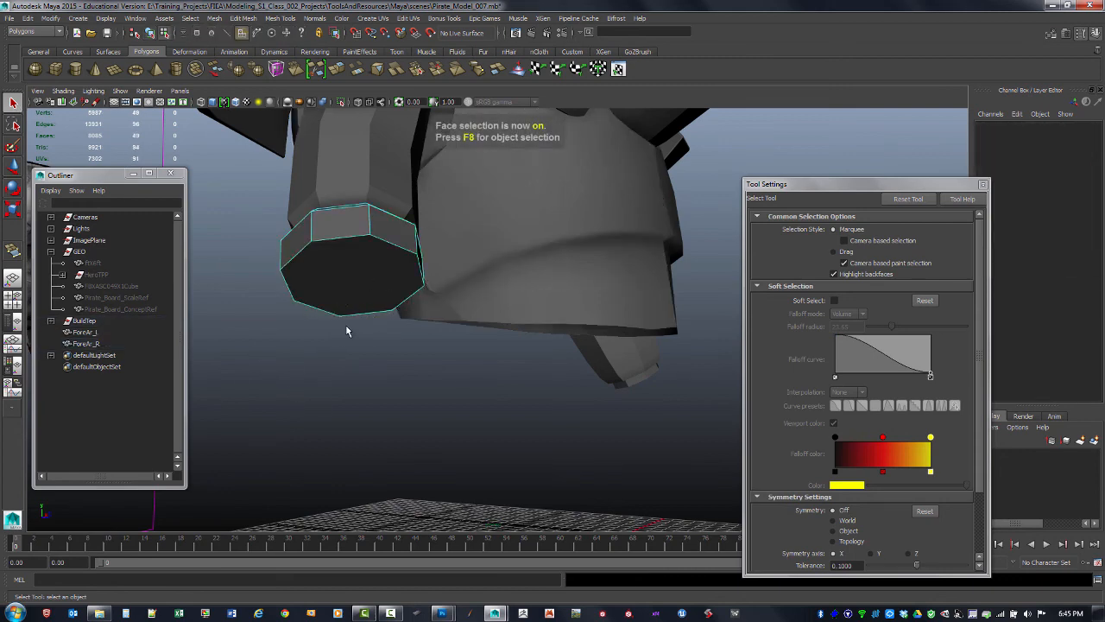
pyautogui.click(353, 283)
pyautogui.keyDown('shift'); pyautogui.moveTo(367, 288); pyautogui.dragTo(370, 339, button='right'); pyautogui.keyUp('shift')
pyautogui.moveTo(440, 291); pyautogui.dragTo(452, 287)
pyautogui.moveTo(356, 307); pyautogui.dragTo(356, 306)
pyautogui.keyDown('alt'); pyautogui.moveTo(355, 306); pyautogui.dragTo(339, 331); pyautogui.keyUp('alt')
pyautogui.keyDown('alt'); pyautogui.moveTo(352, 281); pyautogui.dragTo(542, 251, button='middle'); pyautogui.keyUp('alt')
pyautogui.keyDown('alt'); pyautogui.moveTo(542, 251); pyautogui.dragTo(522, 309); pyautogui.keyUp('alt')
pyautogui.hotkey('ctrl', 'e')
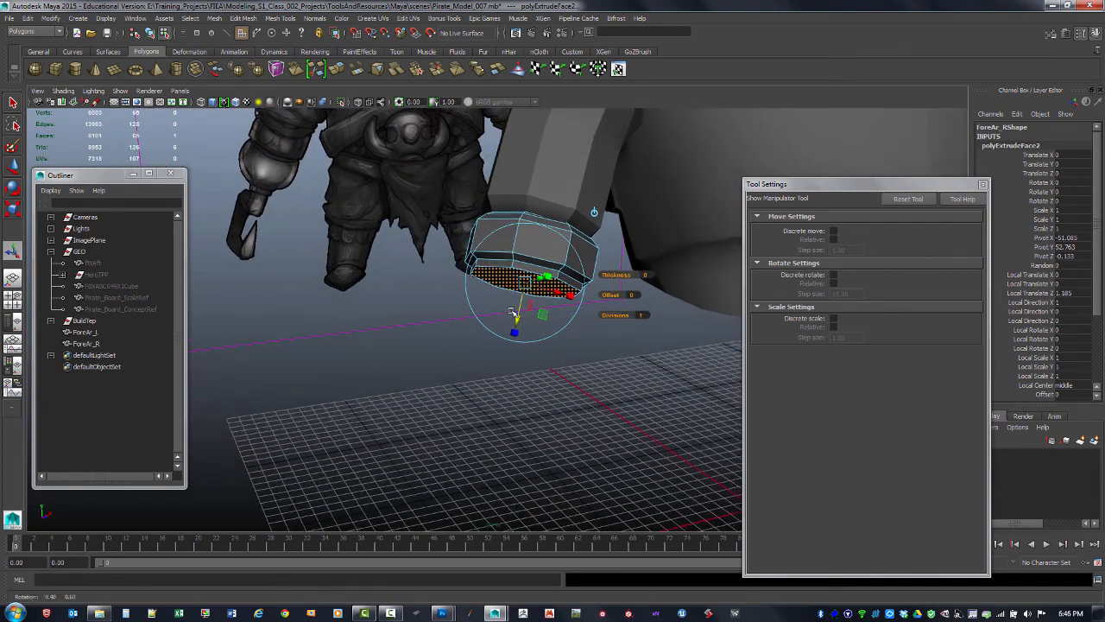
pyautogui.hotkey('ctrl', 'e')
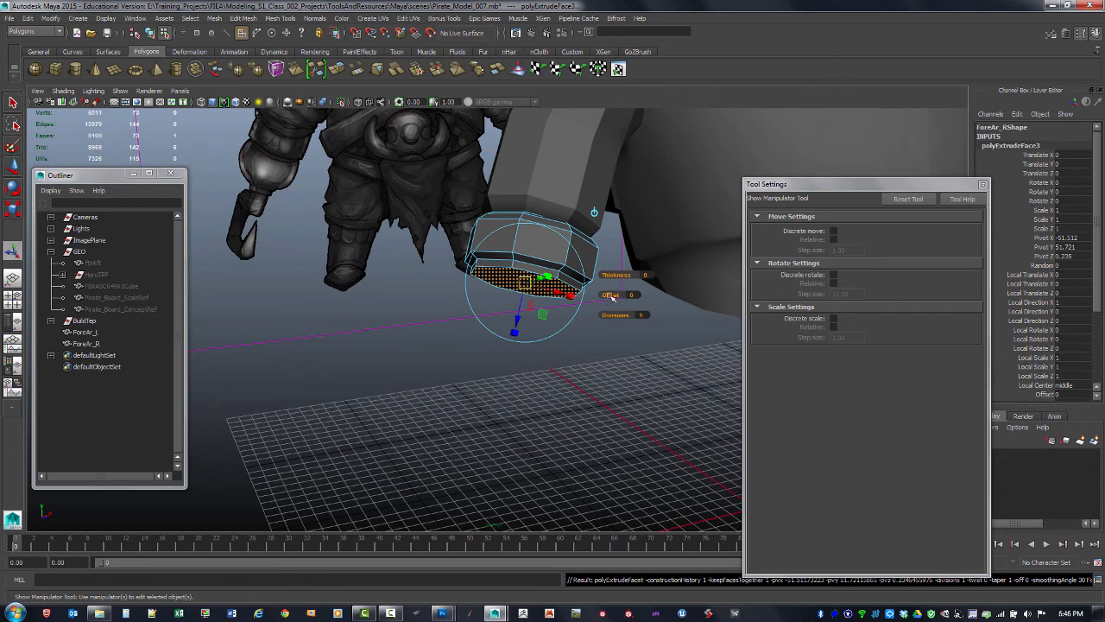
pyautogui.moveTo(611, 296); pyautogui.dragTo(605, 294)
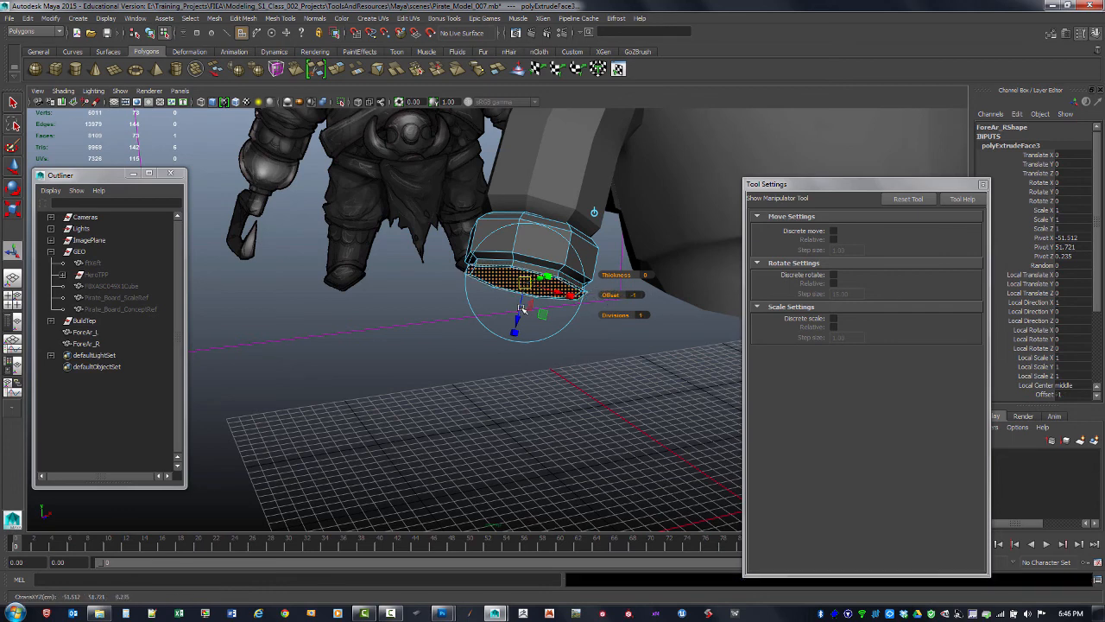
pyautogui.moveTo(520, 308); pyautogui.dragTo(553, 306)
# Extrude the cap face once more, grow the selection and delete the inner faces to open the bracer's end
pyautogui.press('g')
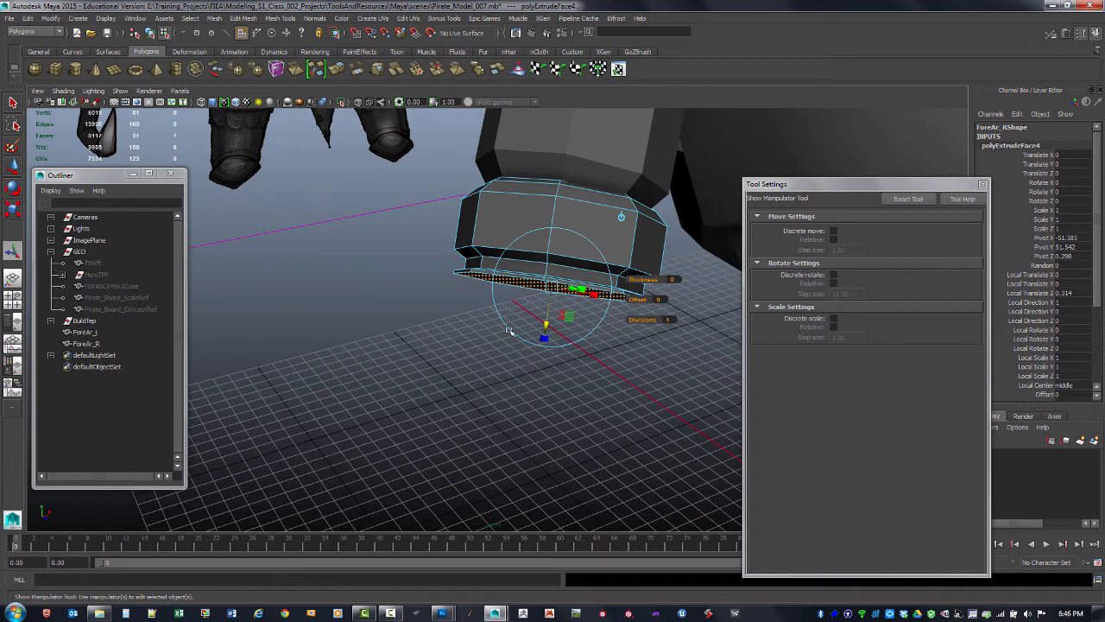
pyautogui.press('Delete')
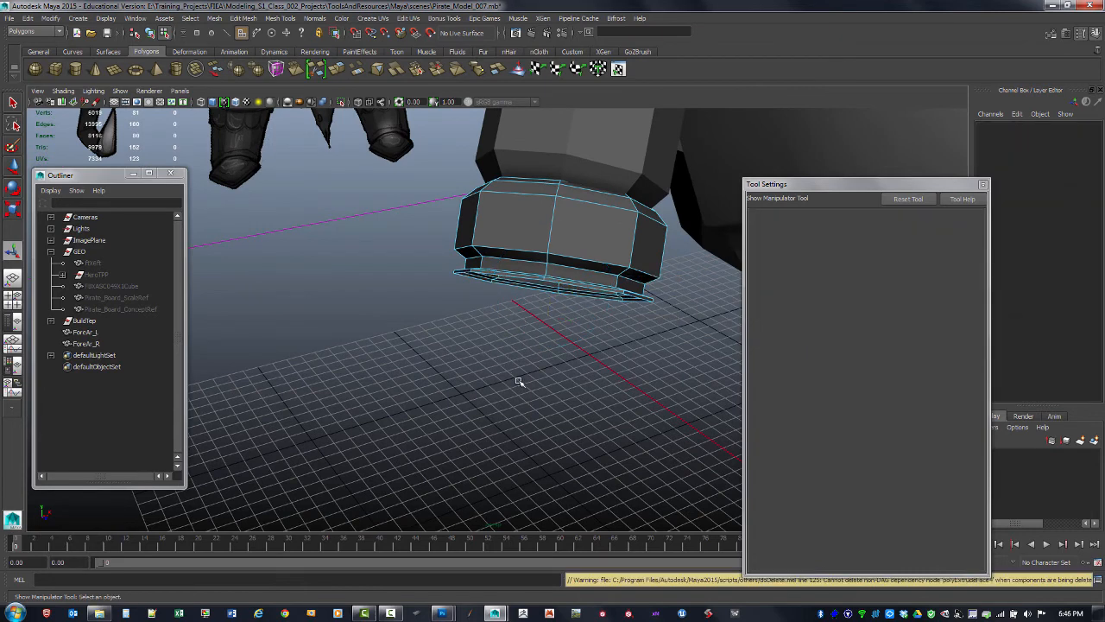
pyautogui.hotkey('ctrl', 'z')
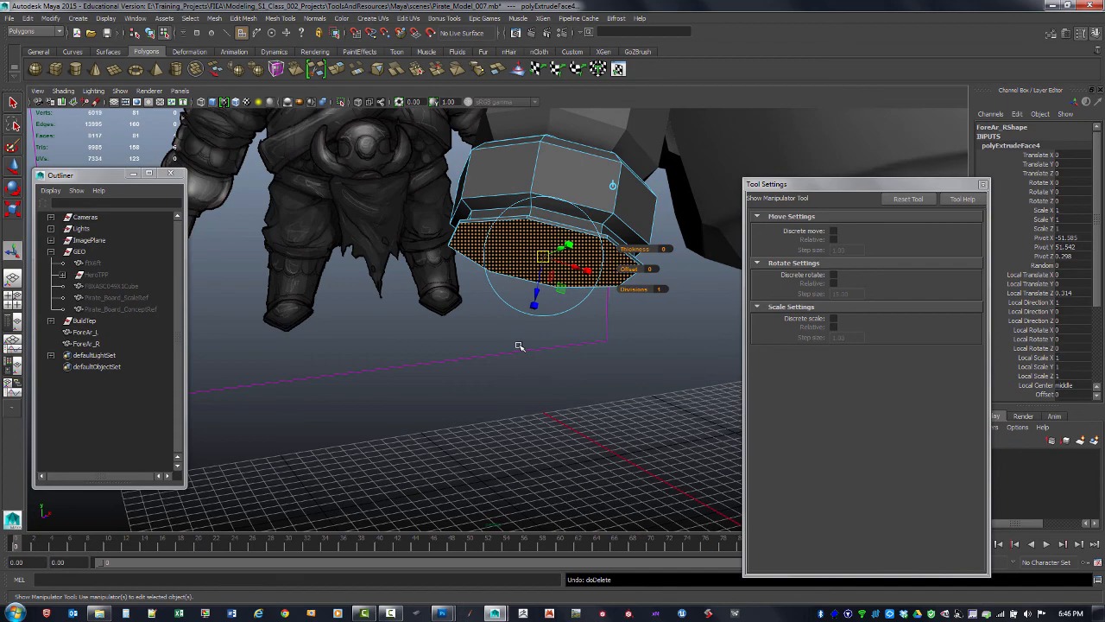
pyautogui.hotkey('shift', '.')
pyautogui.keyDown('alt'); pyautogui.moveTo(600, 290); pyautogui.dragTo(347, 330); pyautogui.keyUp('alt')
pyautogui.press('Delete')
pyautogui.keyDown('alt'); pyautogui.moveTo(467, 337); pyautogui.dragTo(850, 252); pyautogui.keyUp('alt')
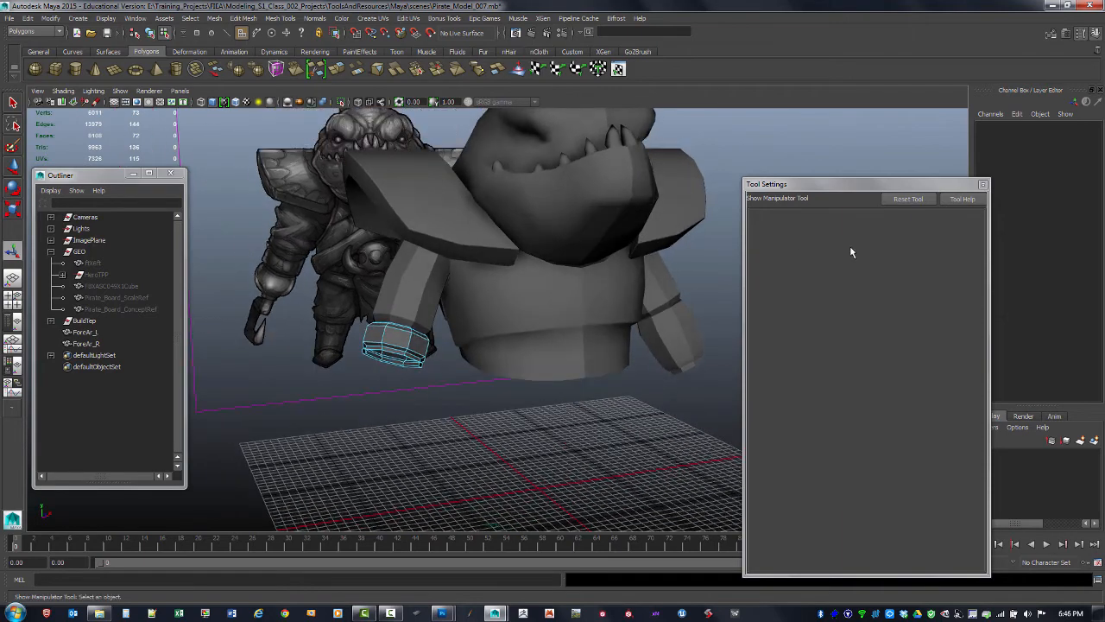
# Close the Tool Settings window and resize the channel box panel
pyautogui.click(982, 186)
pyautogui.moveTo(1026, 91); pyautogui.dragTo(882, 153)
pyautogui.click(1030, 156)
pyautogui.keyDown('alt'); pyautogui.moveTo(753, 280); pyautogui.dragTo(780, 288); pyautogui.keyUp('alt')
# Create a polygon sphere with radius 4, 8 axis divisions and 8 height divisions
pyautogui.click(77, 18)
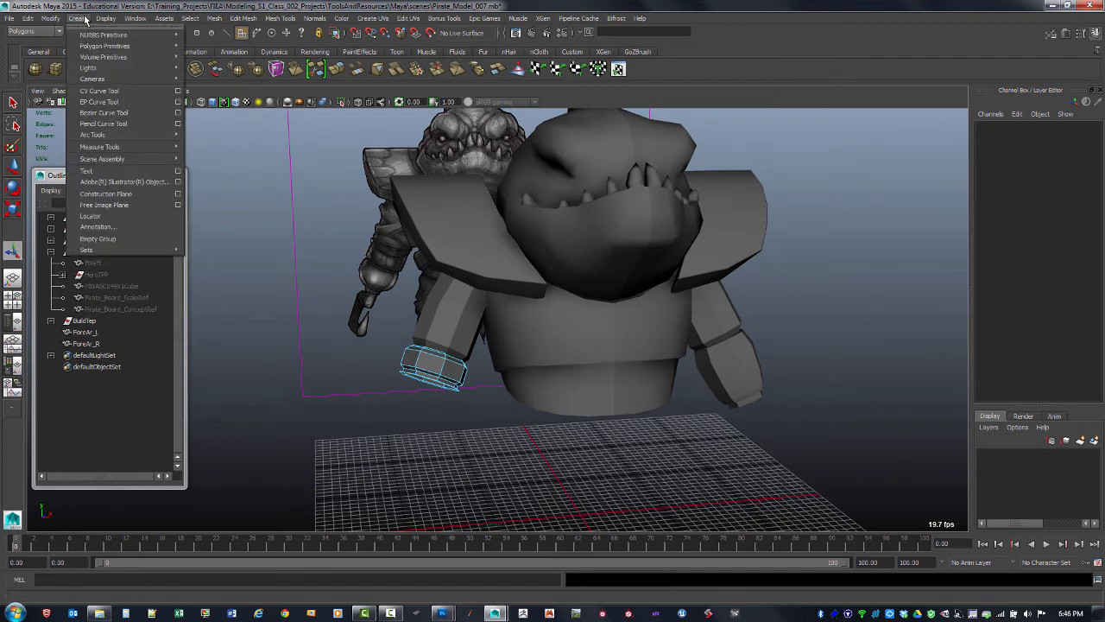
pyautogui.moveTo(149, 46)
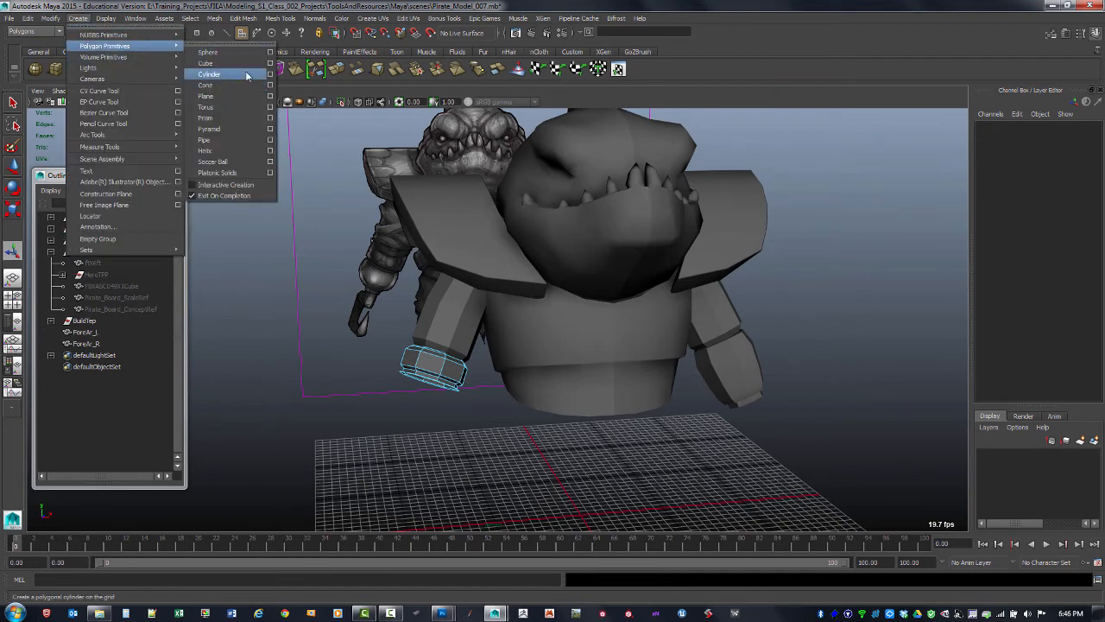
pyautogui.click(271, 52)
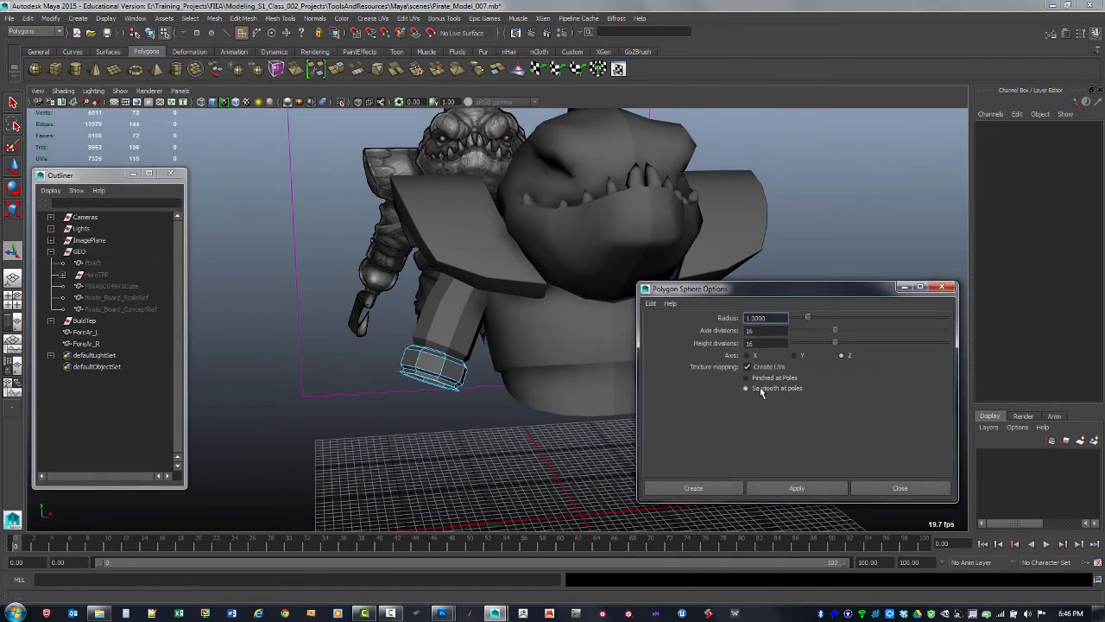
pyautogui.click(766, 331)
pyautogui.write('8')
pyautogui.click(765, 343)
pyautogui.write('8')
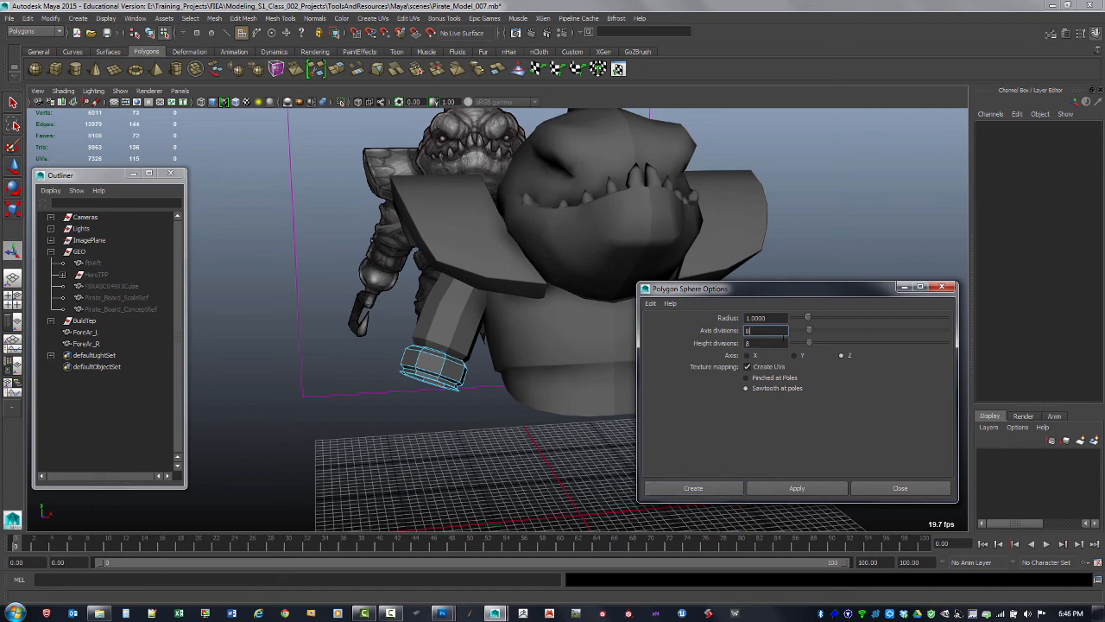
pyautogui.moveTo(776, 319); pyautogui.dragTo(706, 324)
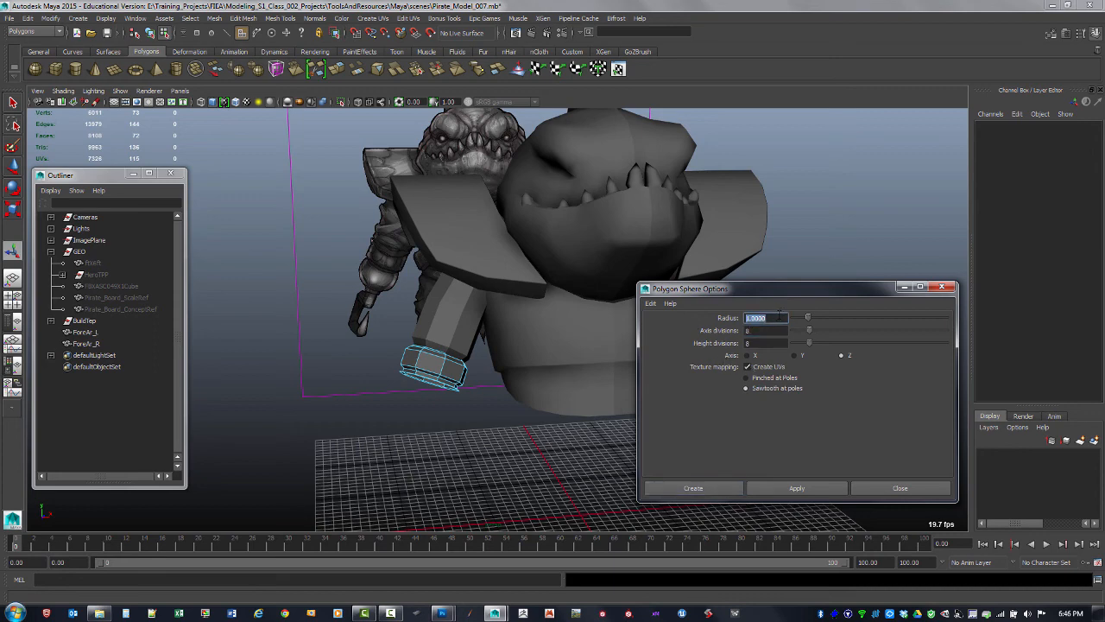
pyautogui.write('4')
pyautogui.click(782, 491)
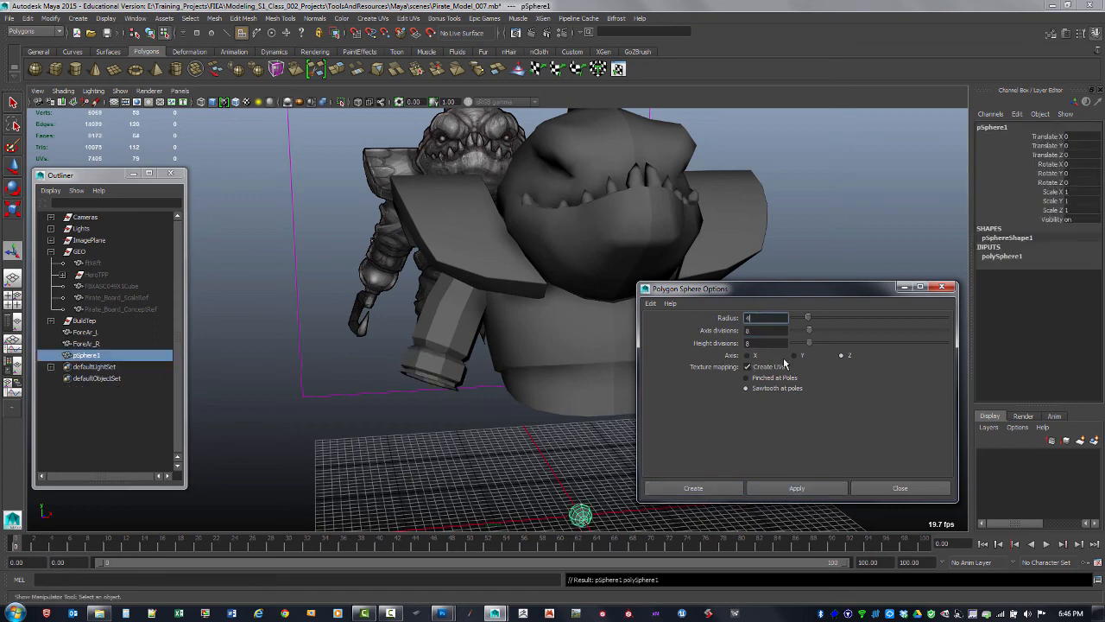
pyautogui.click(941, 287)
# Switch to object mode and select the right forearm bracer along with the sphere
pyautogui.keyDown('alt'); pyautogui.moveTo(723, 353); pyautogui.dragTo(659, 280); pyautogui.keyUp('alt')
pyautogui.press('w')
pyautogui.moveTo(516, 361)
pyautogui.keyDown('alt'); pyautogui.mouseDown()
pyautogui.moveTo(546, 341)
pyautogui.moveTo(522, 355)
pyautogui.mouseUp(); pyautogui.keyUp('alt')
pyautogui.moveTo(468, 227); pyautogui.dragTo(478, 233, button='right')
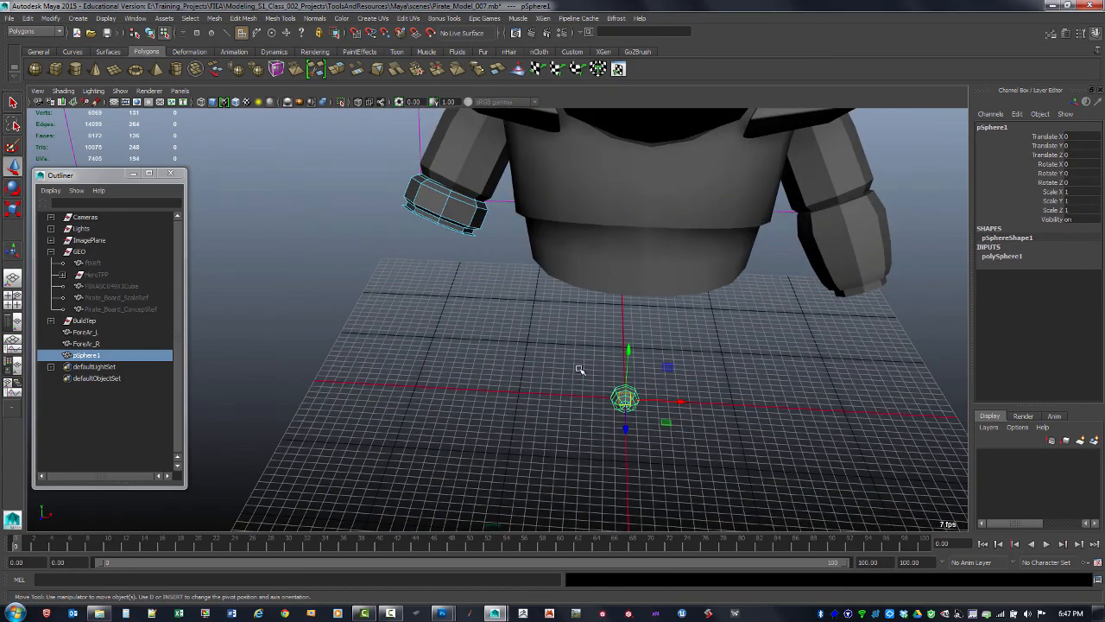
pyautogui.press('F8')
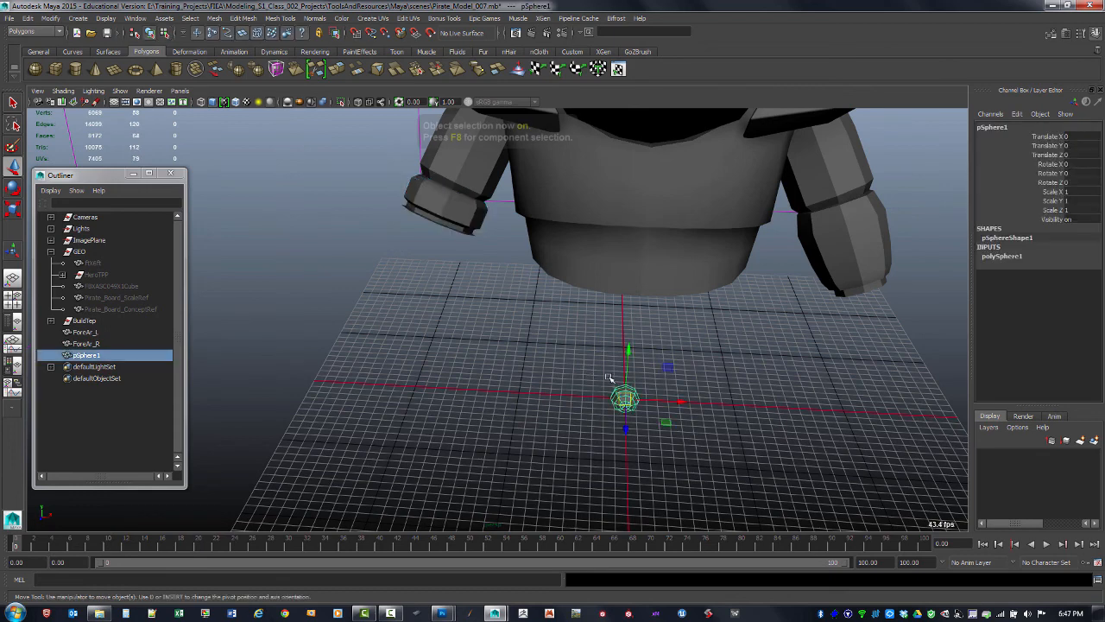
pyautogui.keyDown('shift'); pyautogui.click(451, 227); pyautogui.keyUp('shift')
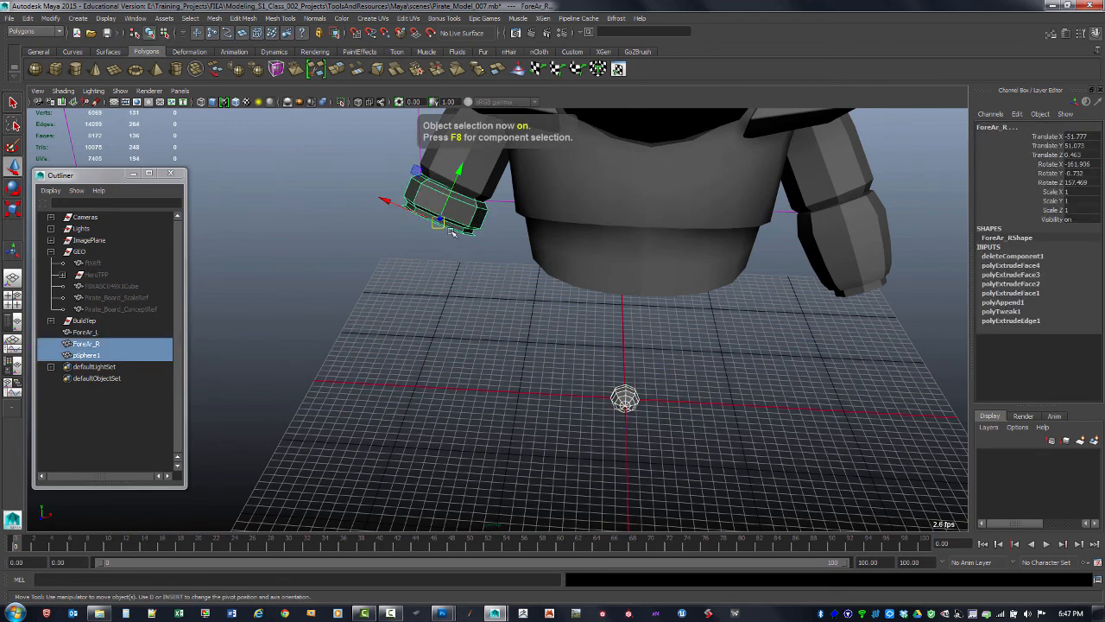
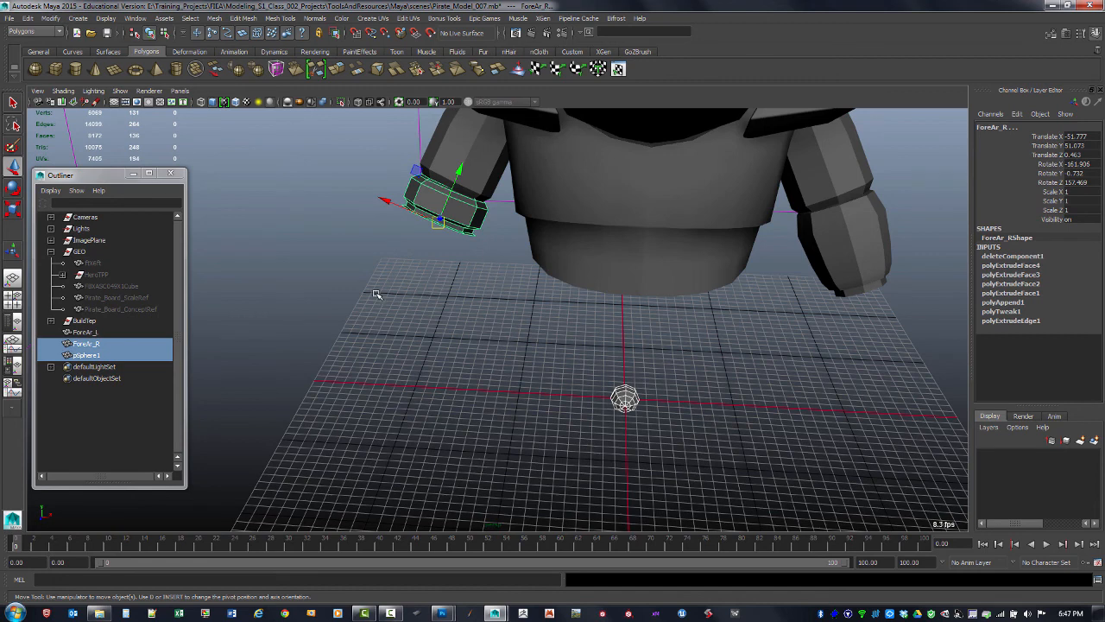
# Parent the sphere under the right forearm bracer and check the hierarchy
pyautogui.press('p')
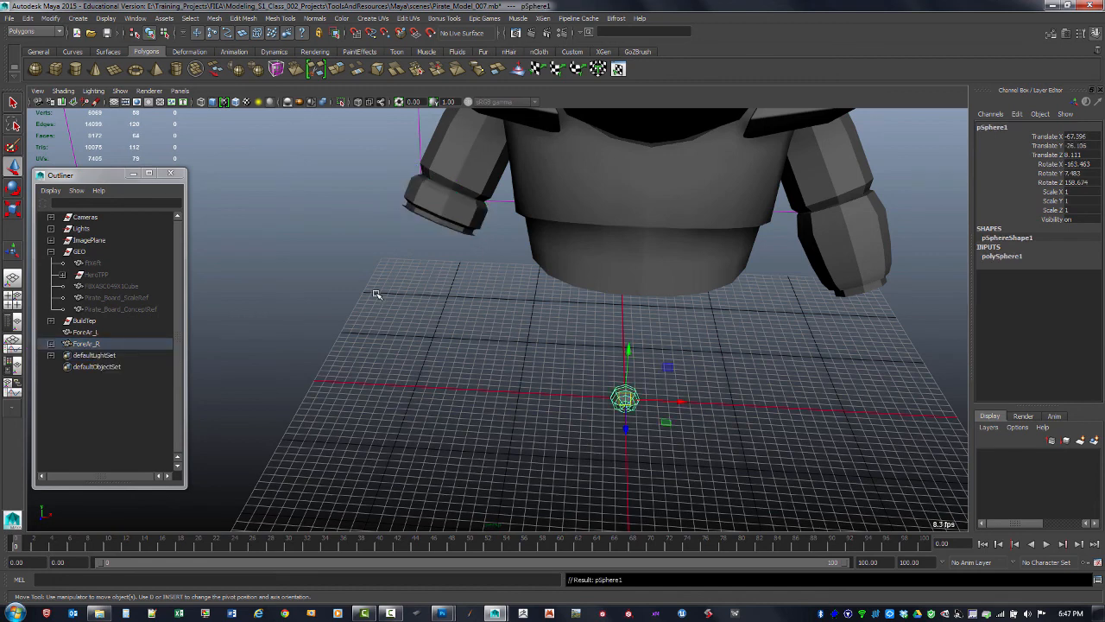
pyautogui.click(51, 343)
pyautogui.click(619, 363)
pyautogui.click(623, 394)
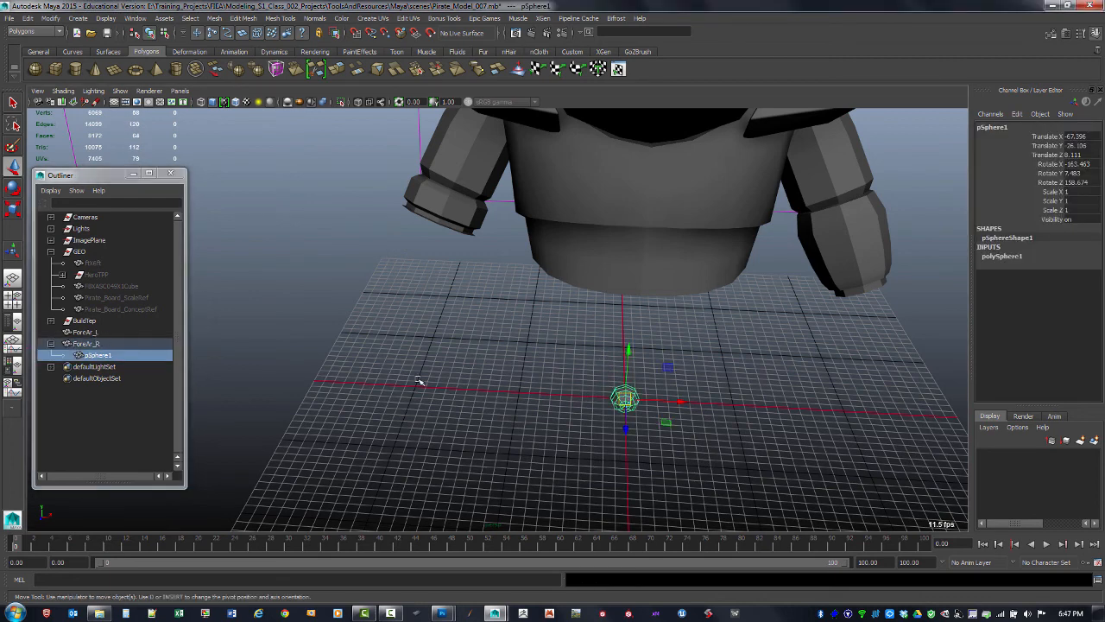
pyautogui.click(99, 345)
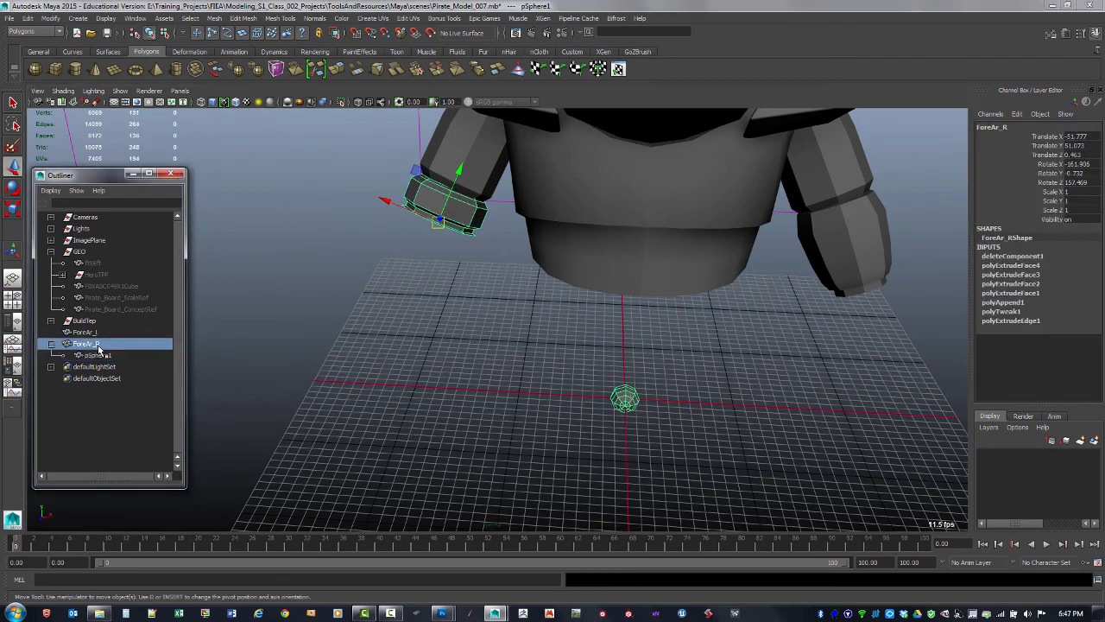
pyautogui.click(104, 354)
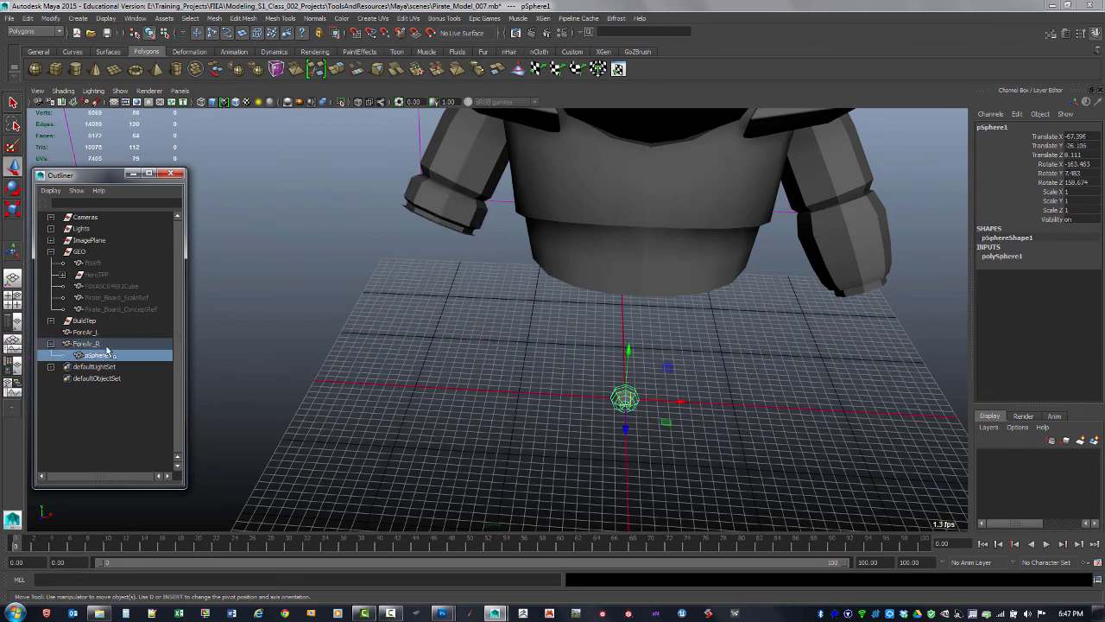
pyautogui.click(89, 345)
pyautogui.click(102, 355)
pyautogui.keyDown('alt'); pyautogui.moveTo(798, 237); pyautogui.dragTo(444, 222); pyautogui.keyUp('alt')
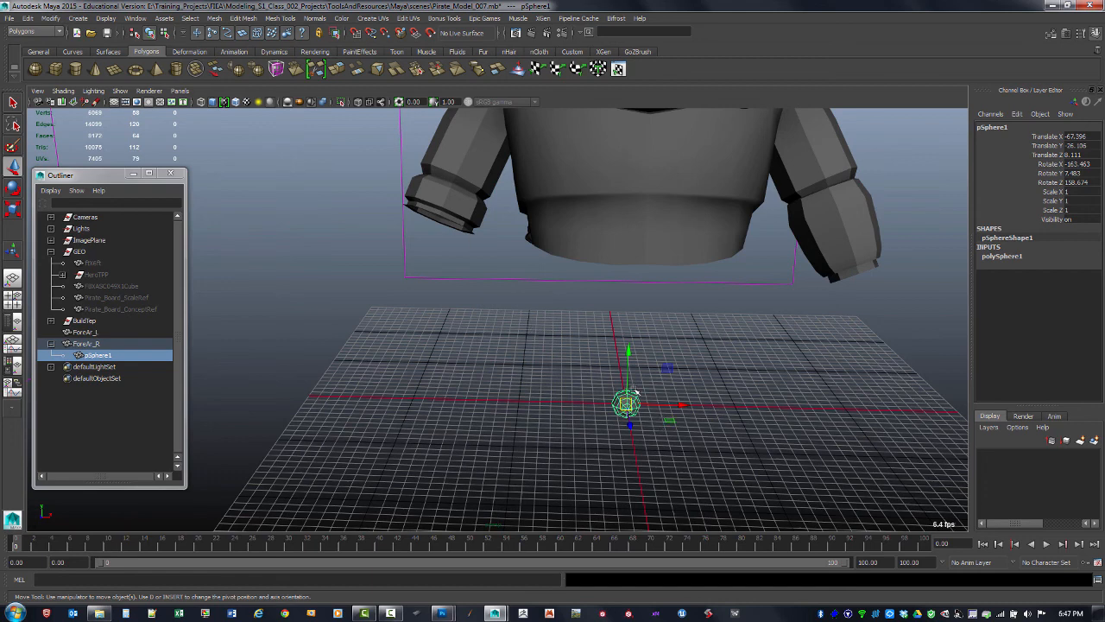
pyautogui.click(102, 345)
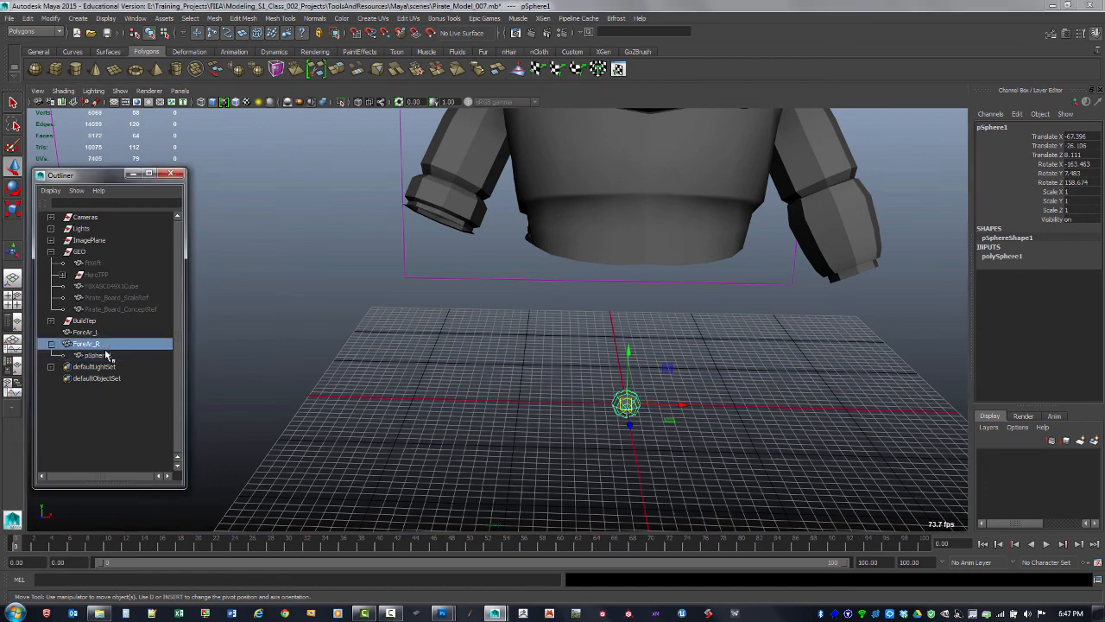
pyautogui.click(105, 355)
# Unparent the sphere and re-parent it under the right forearm bracer in the outliner
pyautogui.hotkey('shift', 'p')
pyautogui.click(665, 436)
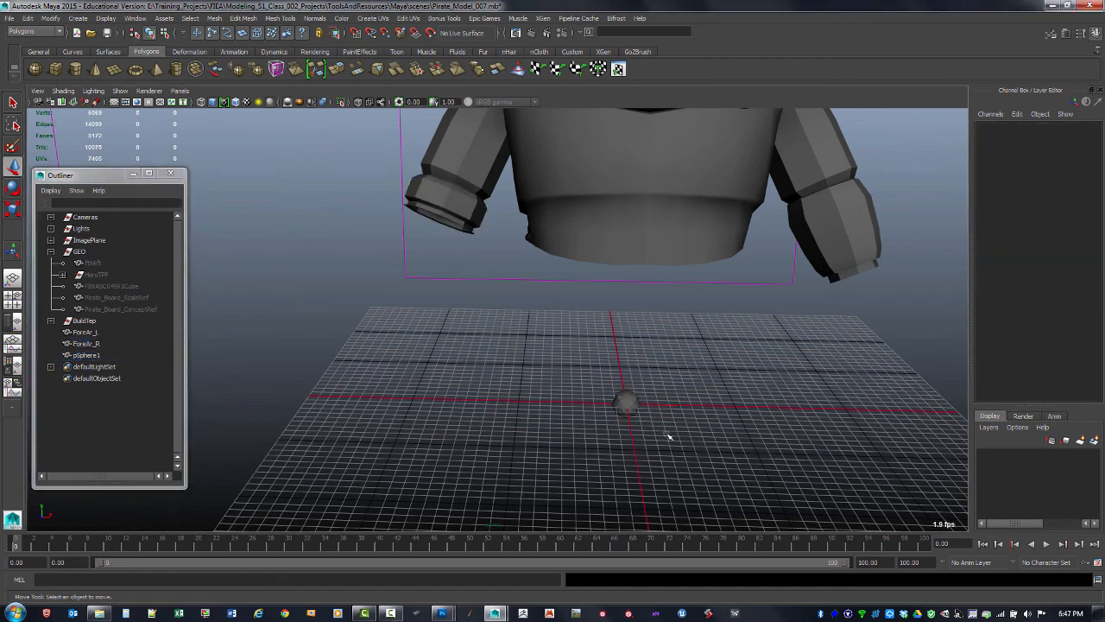
pyautogui.click(629, 406)
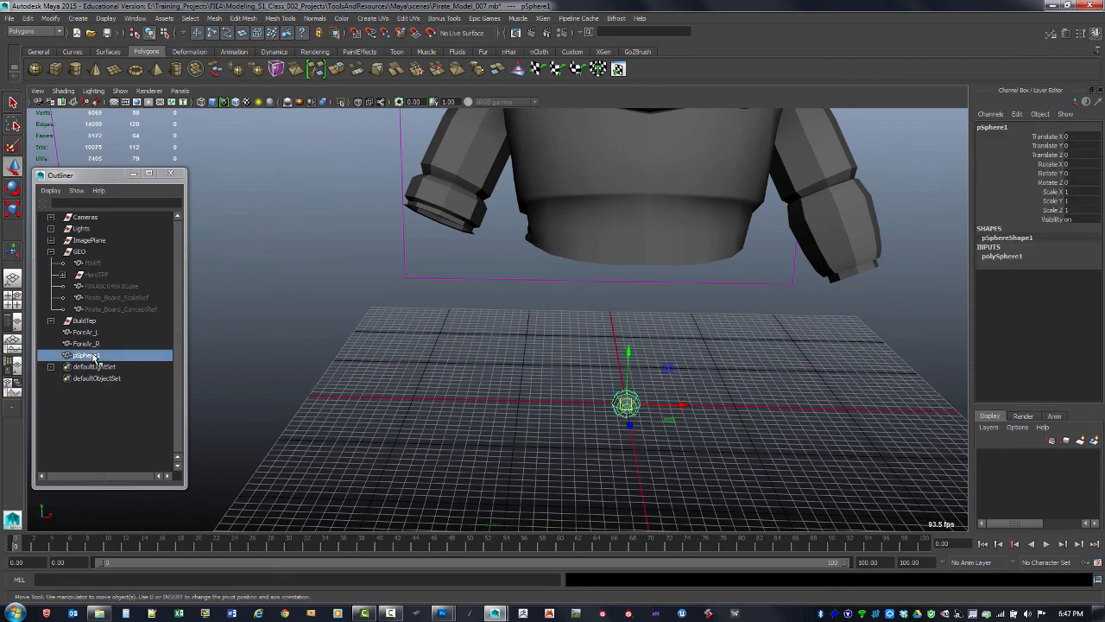
pyautogui.moveTo(93, 357); pyautogui.dragTo(93, 347, button='middle')
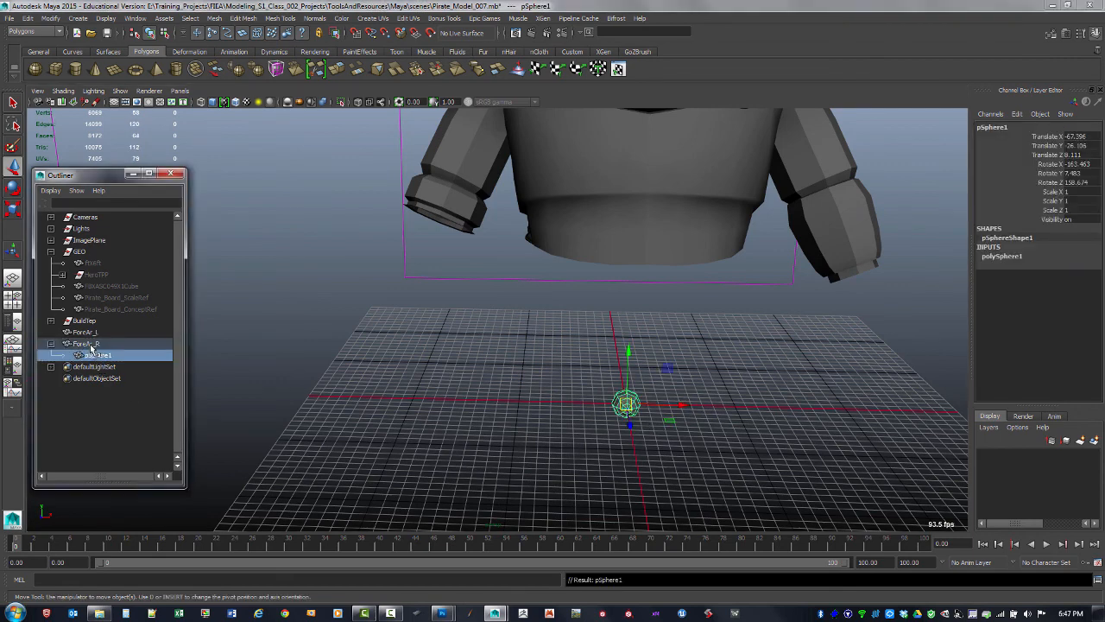
pyautogui.click(92, 345)
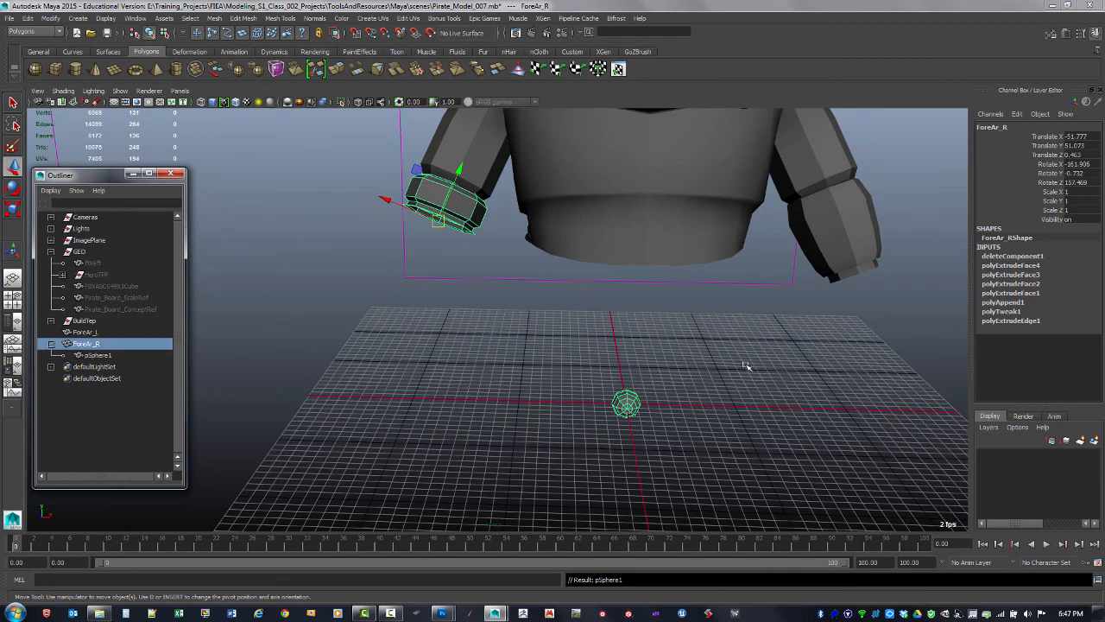
pyautogui.click(627, 404)
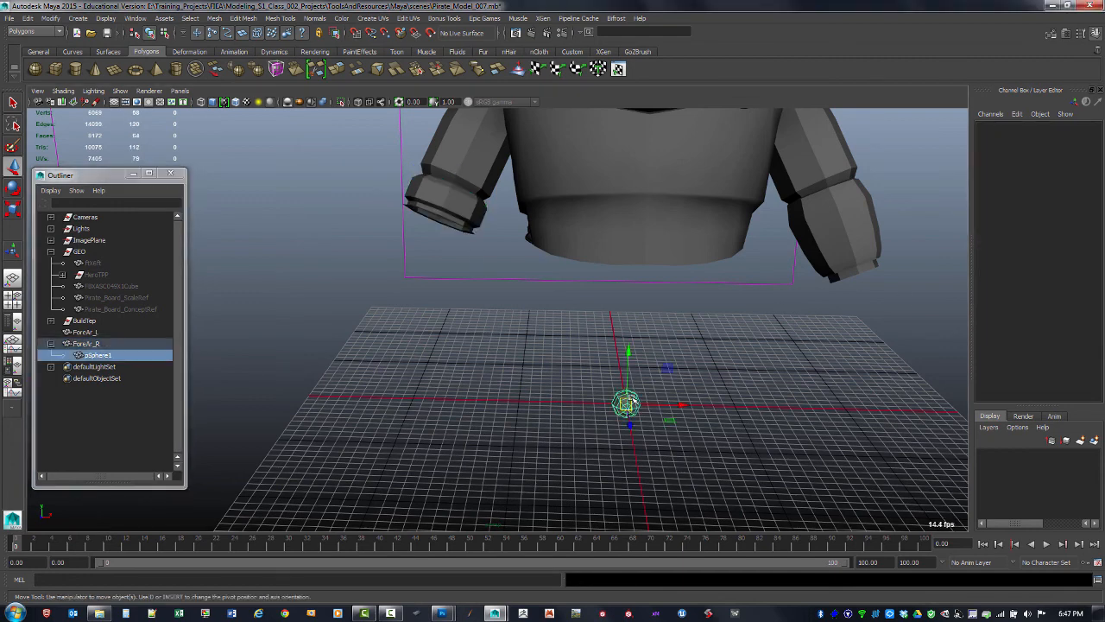
# Set the sphere's translate and rotate values to 0 to snap it to the bracer's pivot
pyautogui.click(1079, 136)
pyautogui.keyDown('shift'); pyautogui.click(1092, 164); pyautogui.keyUp('shift')
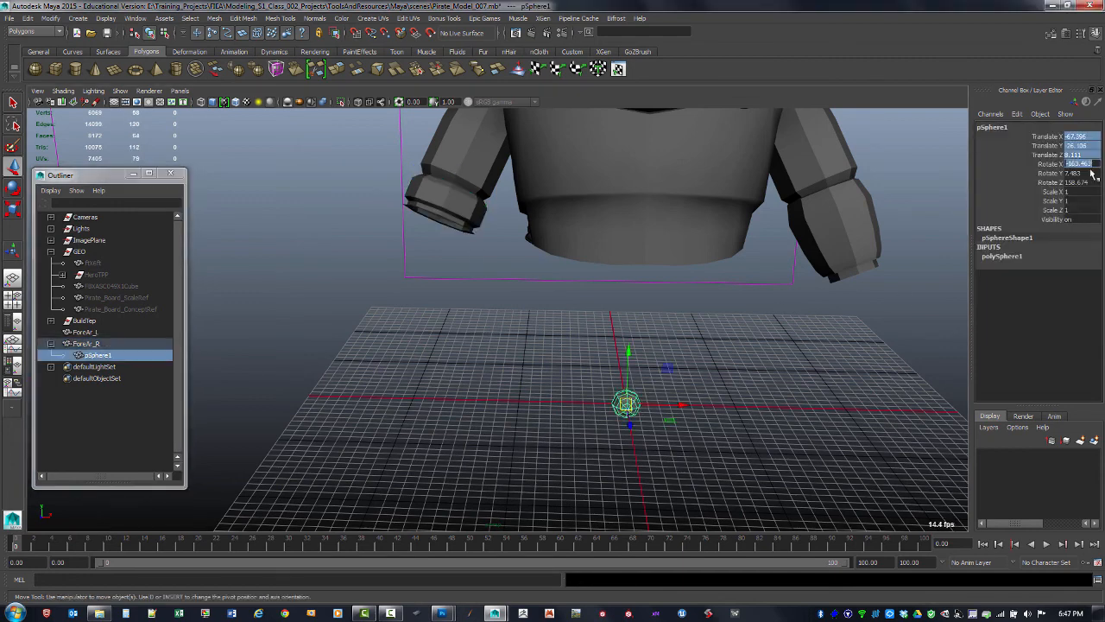
pyautogui.keyDown('shift'); pyautogui.click(1088, 184); pyautogui.keyUp('shift')
pyautogui.write('0')
pyautogui.press('Return')
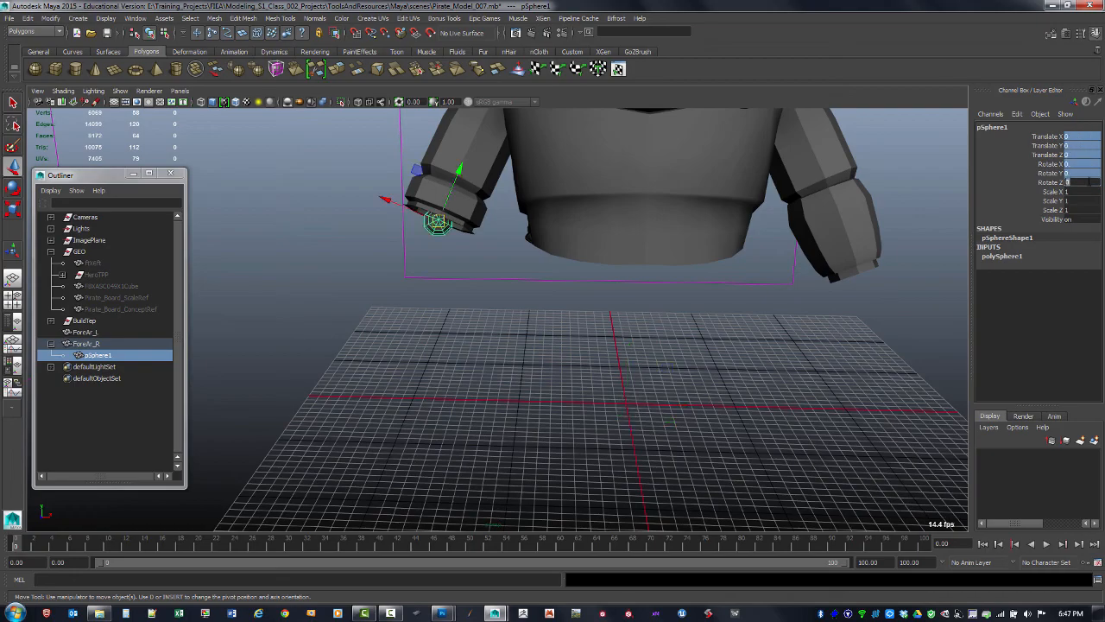
# Select the sphere and set its Rotate X to -90
pyautogui.keyDown('alt'); pyautogui.moveTo(539, 333); pyautogui.dragTo(599, 338); pyautogui.keyUp('alt')
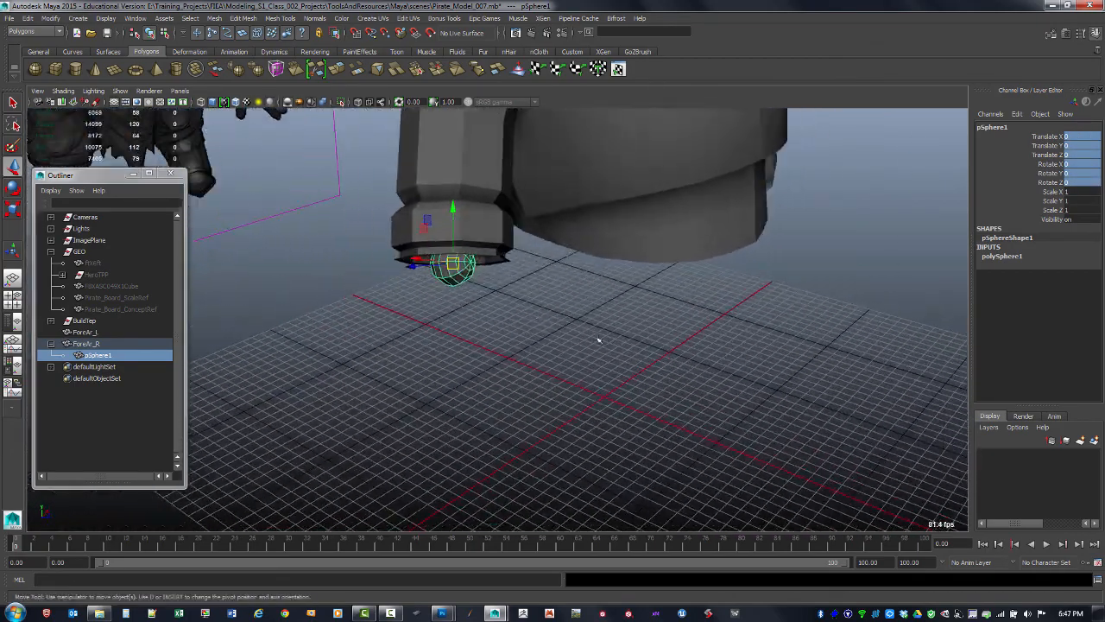
pyautogui.click(499, 256)
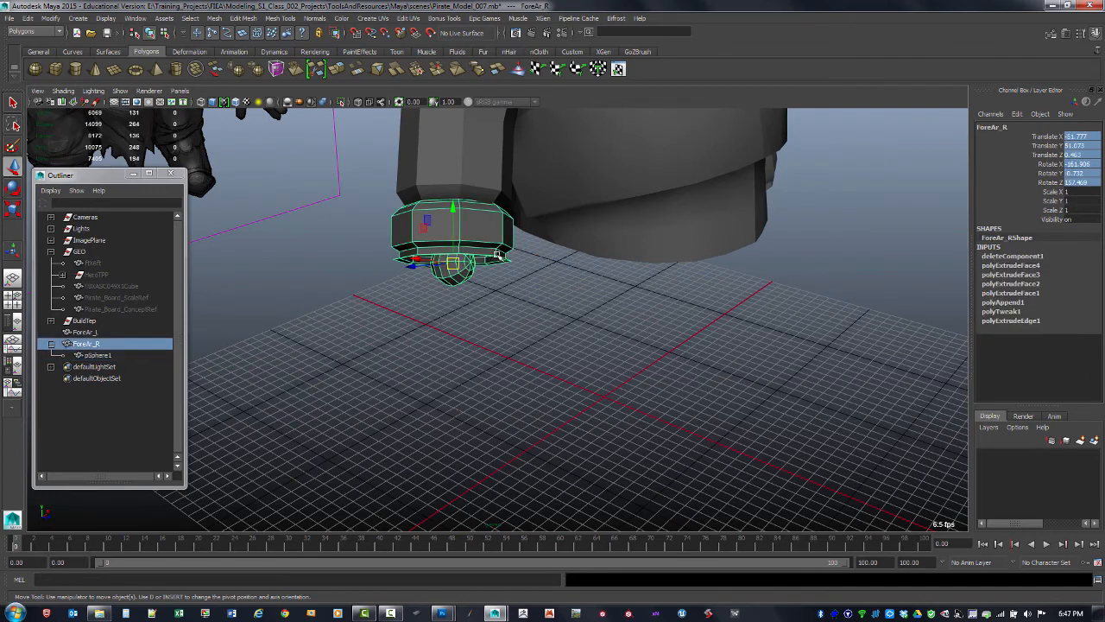
pyautogui.click(512, 334)
pyautogui.click(462, 259)
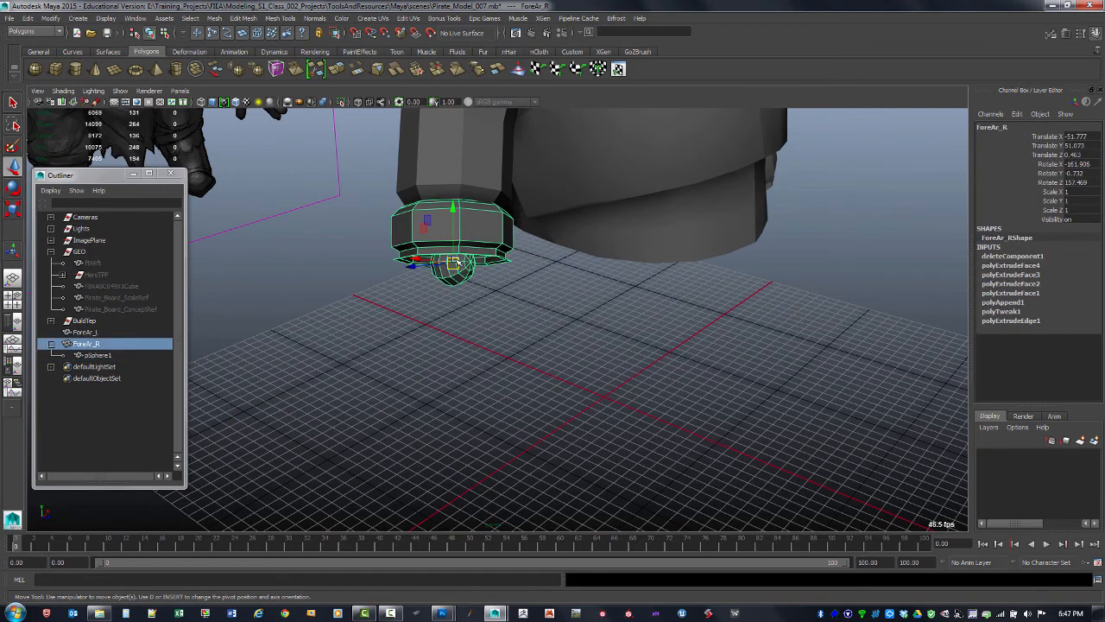
pyautogui.click(108, 355)
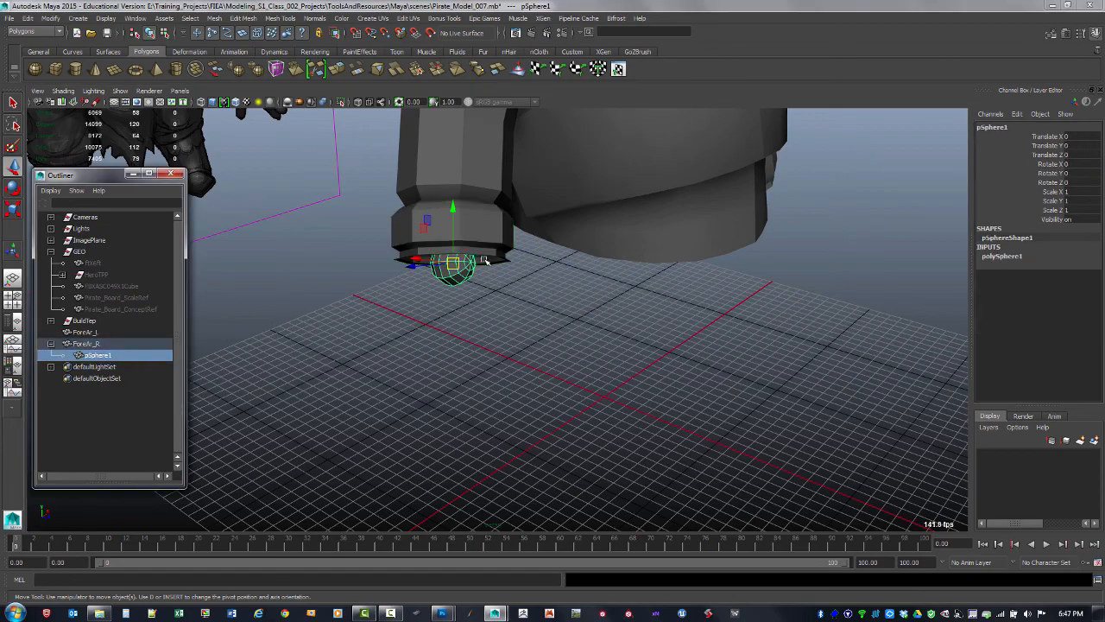
pyautogui.keyDown('alt'); pyautogui.moveTo(259, 349); pyautogui.dragTo(515, 269); pyautogui.keyUp('alt')
pyautogui.press('e')
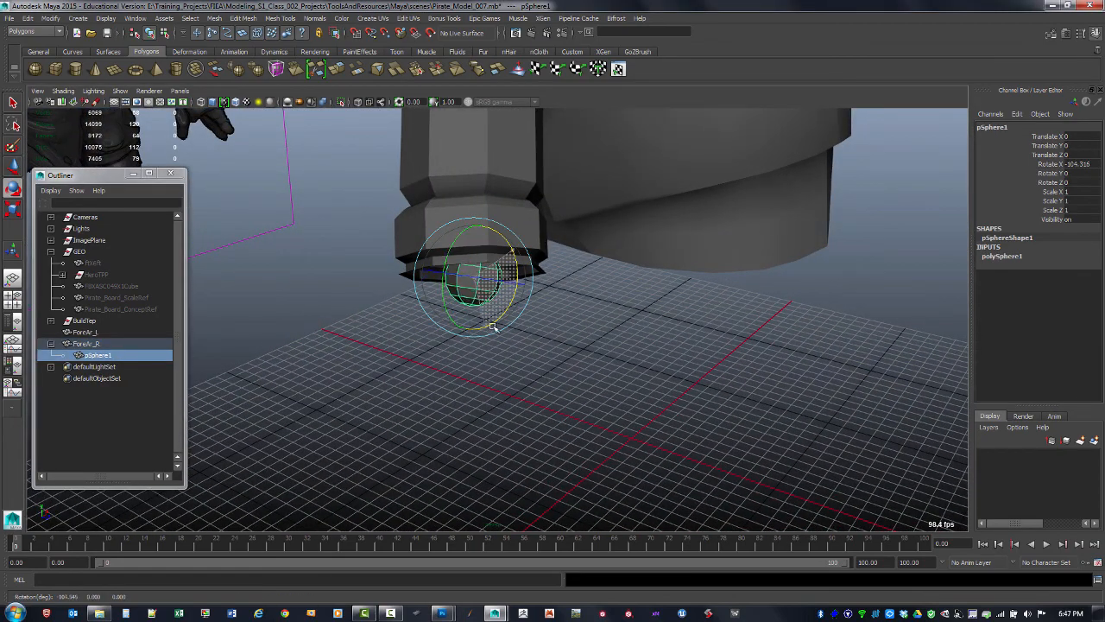
pyautogui.moveTo(493, 327); pyautogui.dragTo(498, 319)
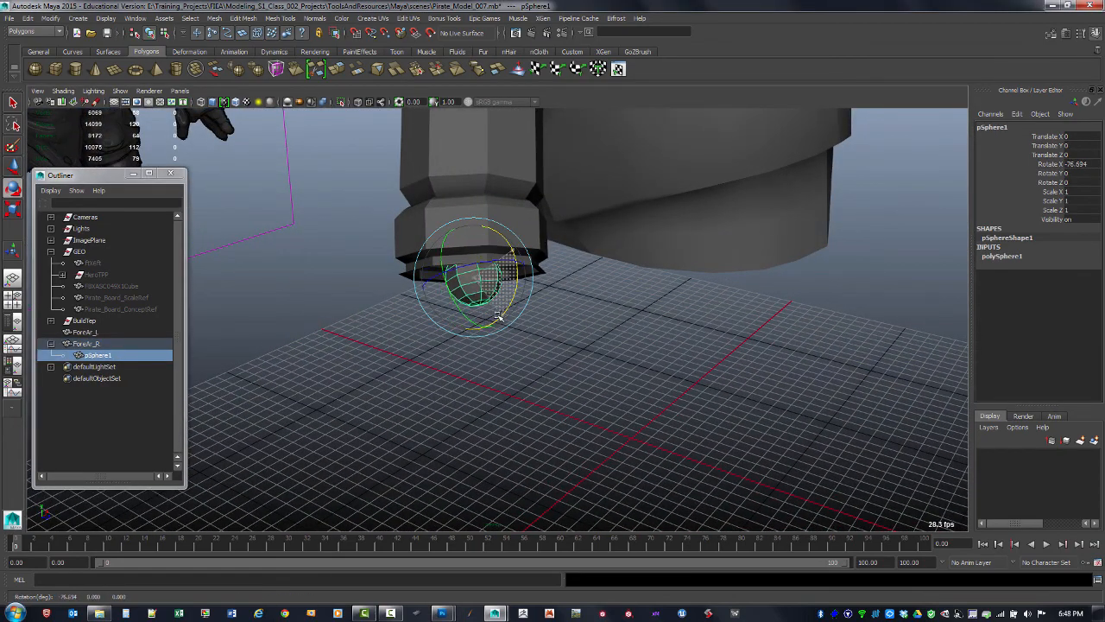
pyautogui.doubleClick(1087, 164)
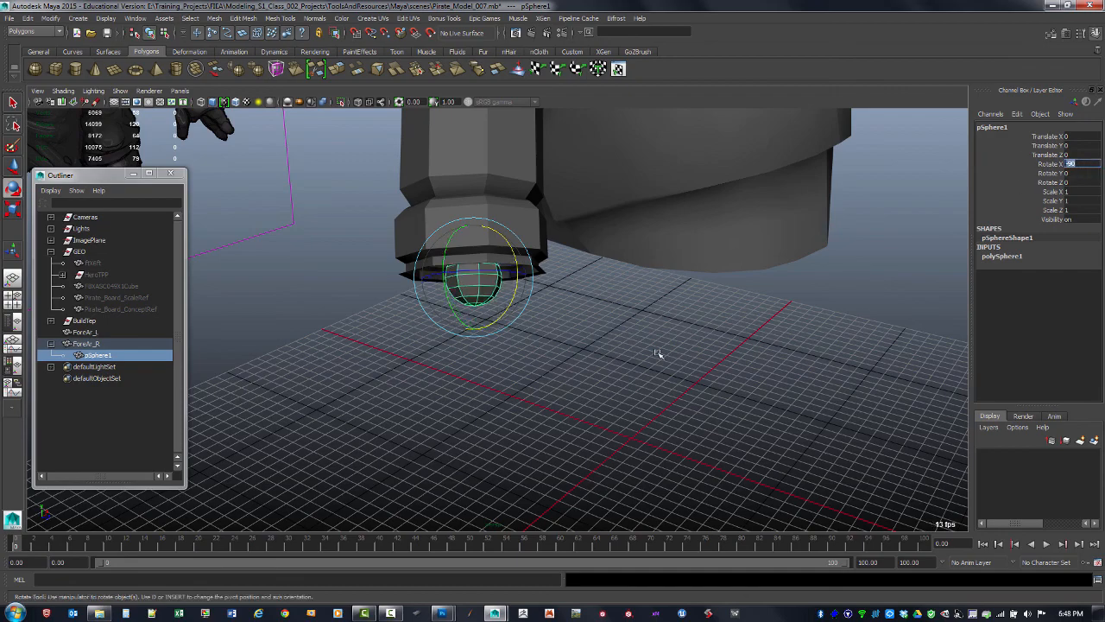
pyautogui.keyDown('alt'); pyautogui.moveTo(659, 353); pyautogui.dragTo(614, 304); pyautogui.keyUp('alt')
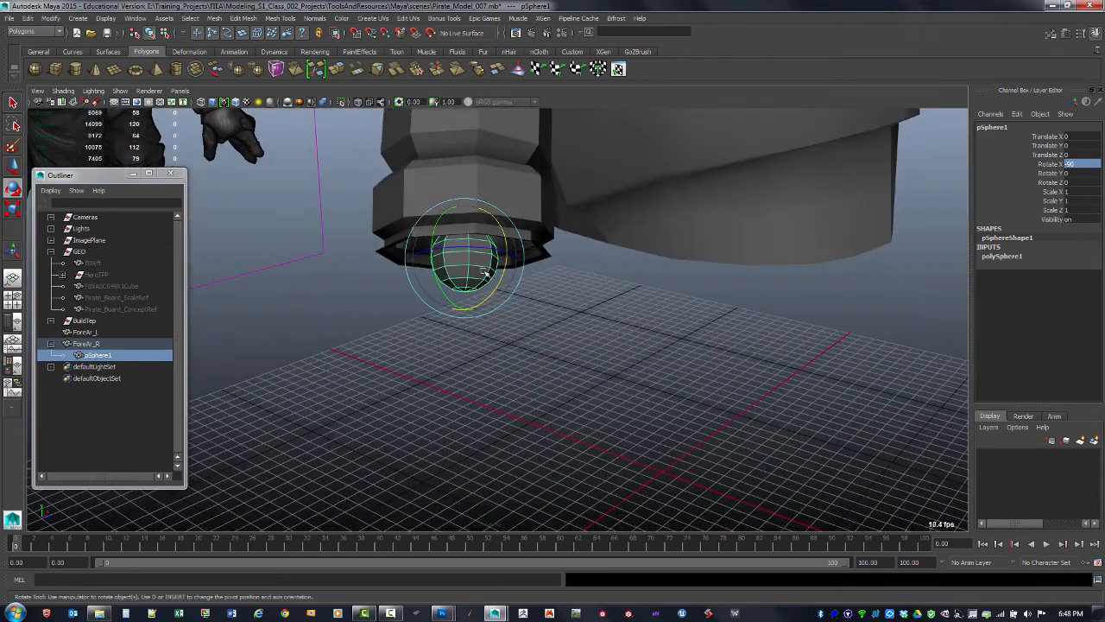
# Scale the sphere uniformly to about 2.6
pyautogui.press('r')
pyautogui.moveTo(463, 257); pyautogui.dragTo(595, 317)
pyautogui.keyDown('alt'); pyautogui.moveTo(510, 248); pyautogui.dragTo(526, 257); pyautogui.keyUp('alt')
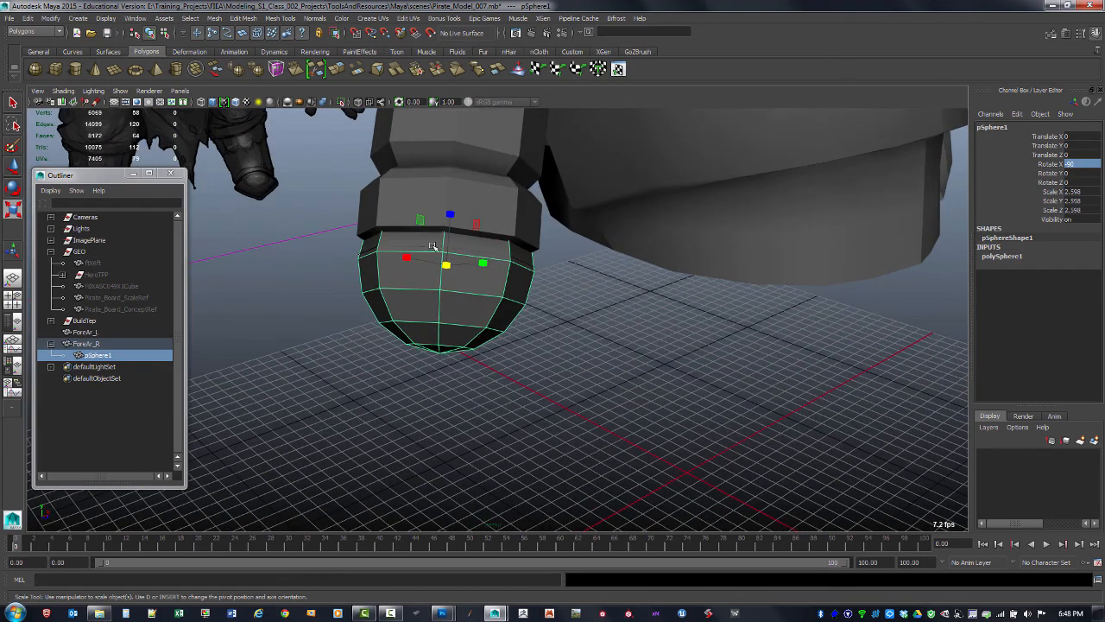
# Move the sphere down to about -4.4 in Y below the bracer's end
pyautogui.press('w')
pyautogui.moveTo(450, 210); pyautogui.dragTo(313, 260)
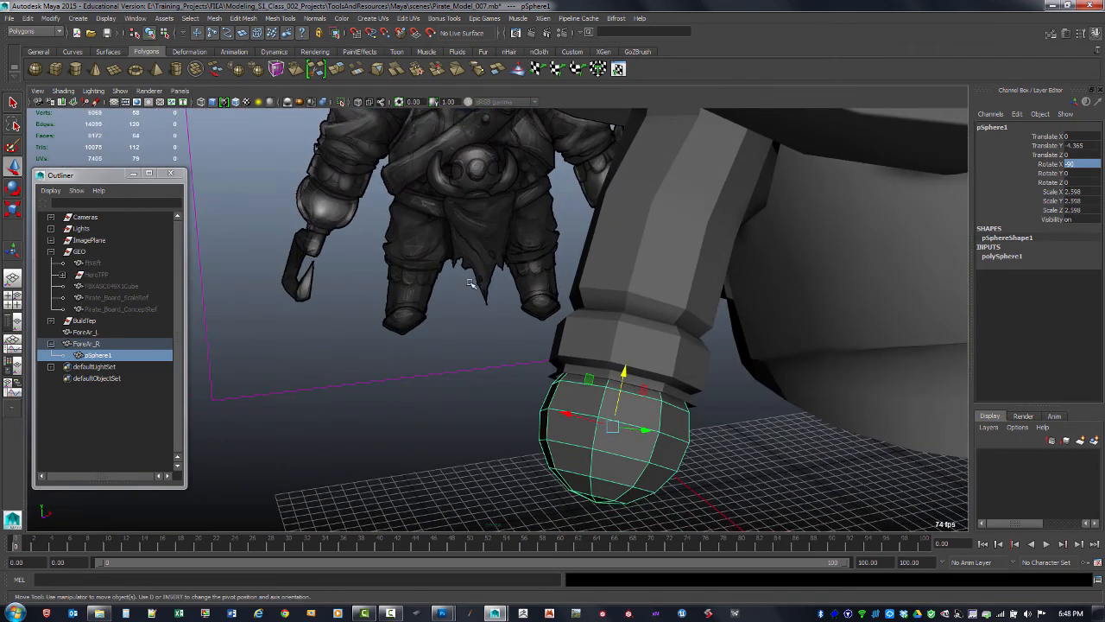
pyautogui.keyDown('alt'); pyautogui.moveTo(470, 284); pyautogui.dragTo(615, 413); pyautogui.keyUp('alt')
# Scale the sphere to about 2.78 and raise it to about -3.8 in Y against the bracer's end
pyautogui.press('r')
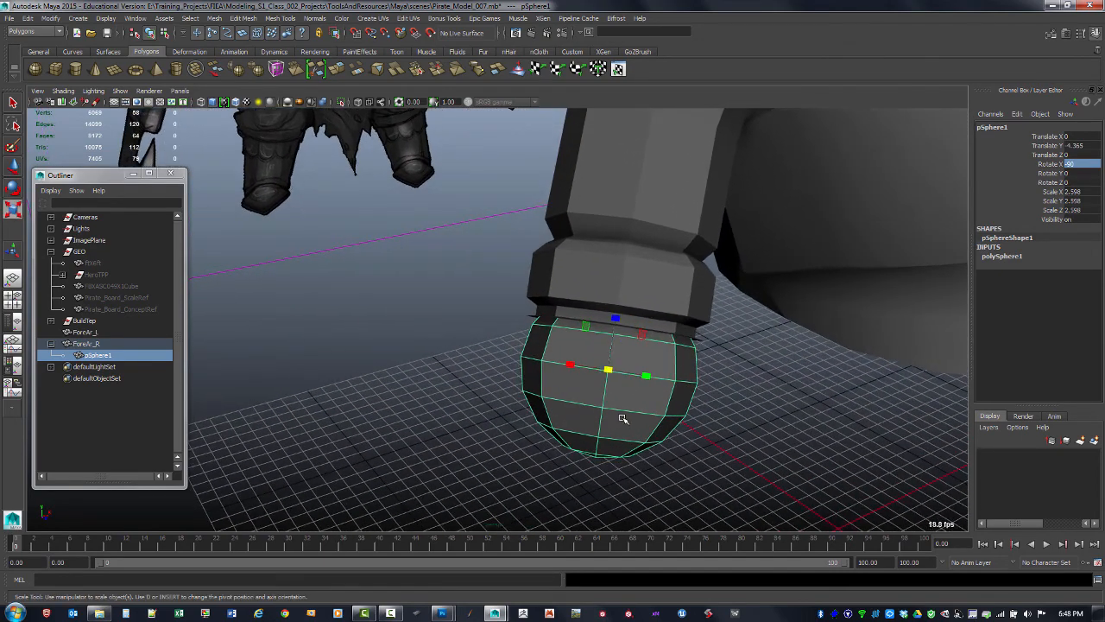
pyautogui.moveTo(608, 369); pyautogui.dragTo(623, 372)
pyautogui.keyDown('alt'); pyautogui.moveTo(627, 376); pyautogui.dragTo(626, 337); pyautogui.keyUp('alt')
pyautogui.press('w')
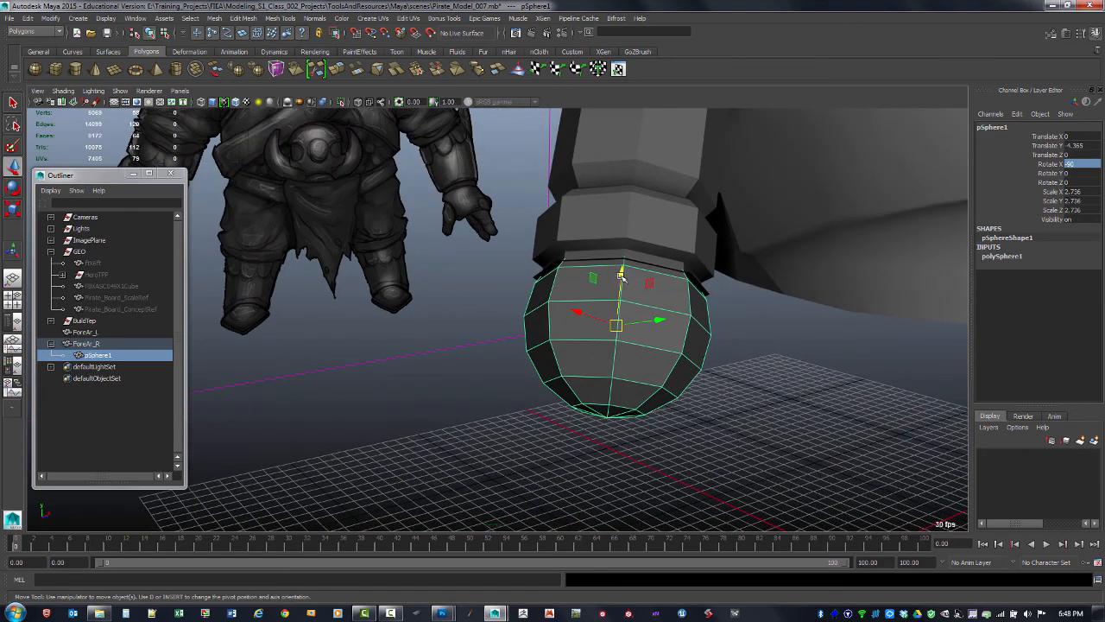
pyautogui.moveTo(621, 289); pyautogui.dragTo(618, 270)
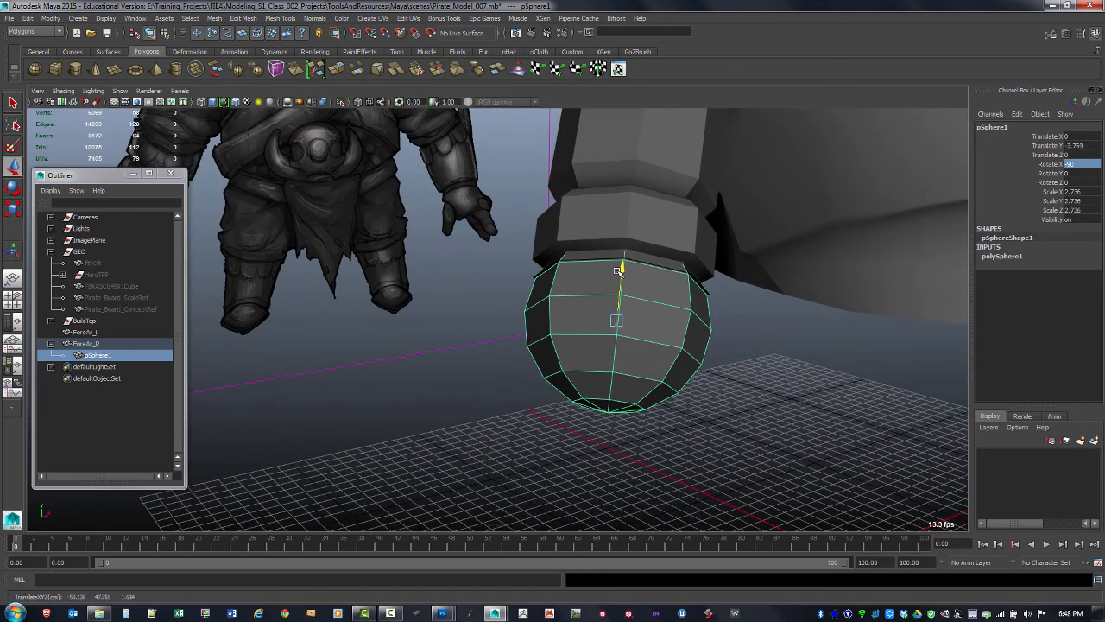
pyautogui.press('r')
pyautogui.moveTo(617, 320); pyautogui.dragTo(748, 373)
# Inspect the sphere's fit against the bracer's end from several angles
pyautogui.press('F11')
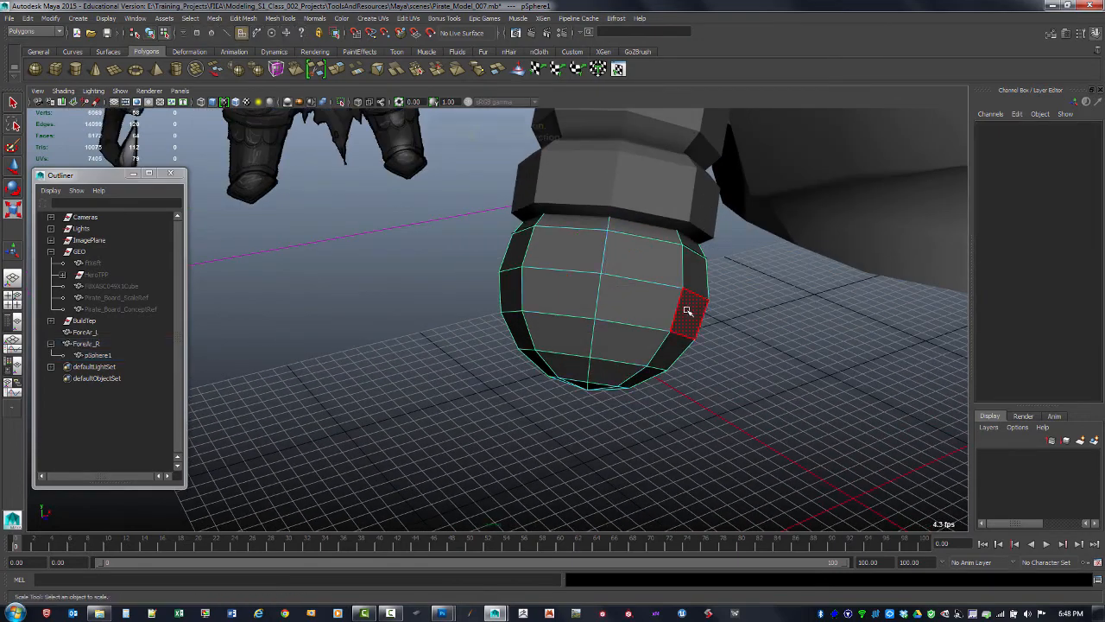
pyautogui.keyDown('alt'); pyautogui.moveTo(698, 271); pyautogui.dragTo(641, 383); pyautogui.keyUp('alt')
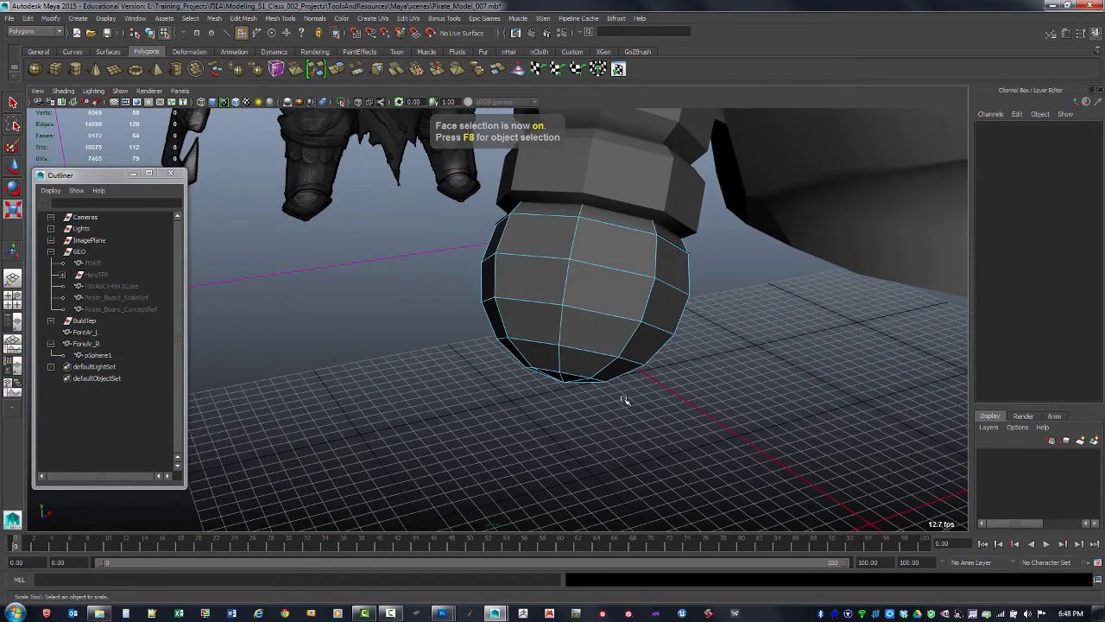
pyautogui.press('F8')
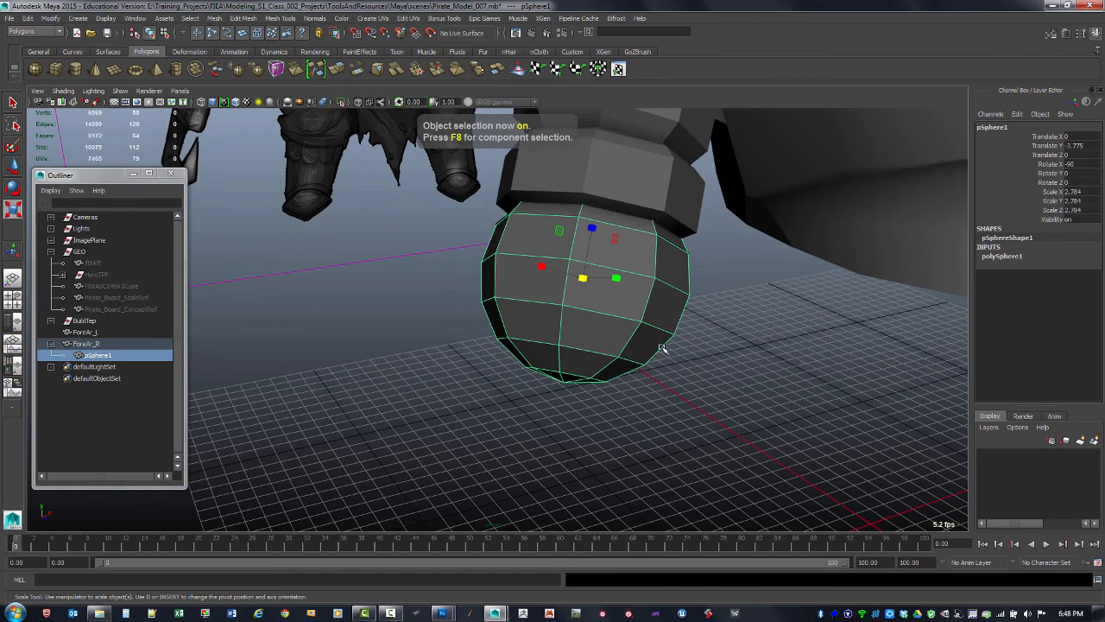
pyautogui.keyDown('alt'); pyautogui.moveTo(662, 348); pyautogui.dragTo(566, 354); pyautogui.keyUp('alt')
pyautogui.keyDown('alt'); pyautogui.moveTo(494, 315); pyautogui.dragTo(523, 279); pyautogui.keyUp('alt')
pyautogui.keyDown('alt'); pyautogui.moveTo(523, 279); pyautogui.dragTo(569, 353, button='middle'); pyautogui.keyUp('alt')
pyautogui.keyDown('alt'); pyautogui.moveTo(570, 353); pyautogui.dragTo(617, 300); pyautogui.keyUp('alt')
pyautogui.click(590, 429)
pyautogui.scroll(4, 618, 301)
pyautogui.keyDown('alt'); pyautogui.moveTo(616, 359); pyautogui.dragTo(544, 399); pyautogui.keyUp('alt')
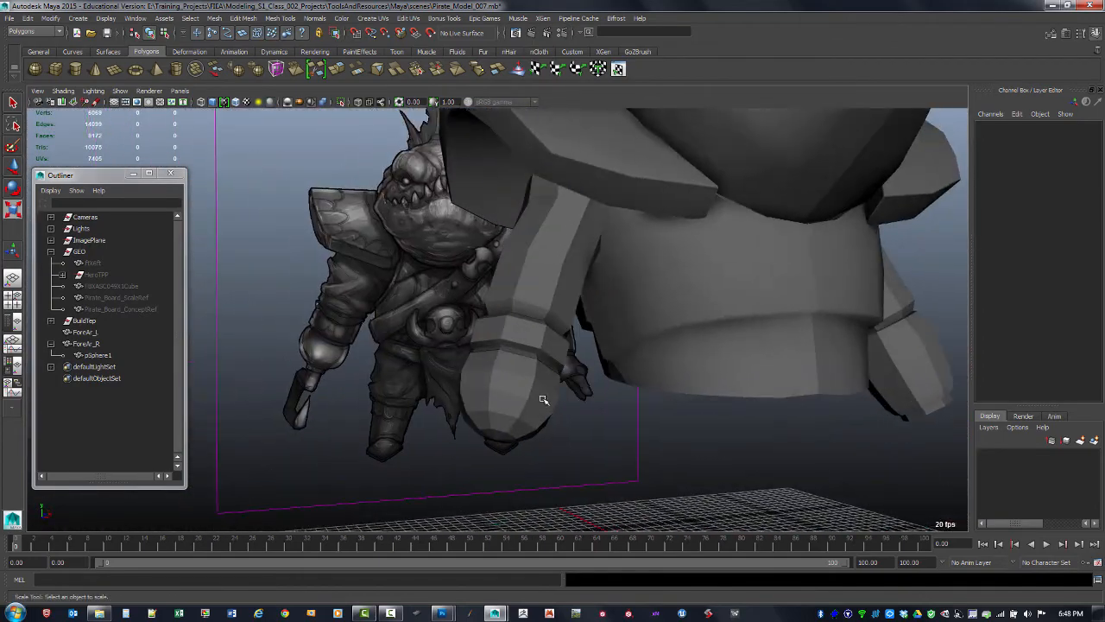
pyautogui.click(536, 417)
pyautogui.keyDown('alt'); pyautogui.moveTo(536, 417); pyautogui.dragTo(601, 286, button='middle'); pyautogui.keyUp('alt')
pyautogui.keyDown('alt'); pyautogui.moveTo(601, 286); pyautogui.dragTo(577, 350); pyautogui.keyUp('alt')
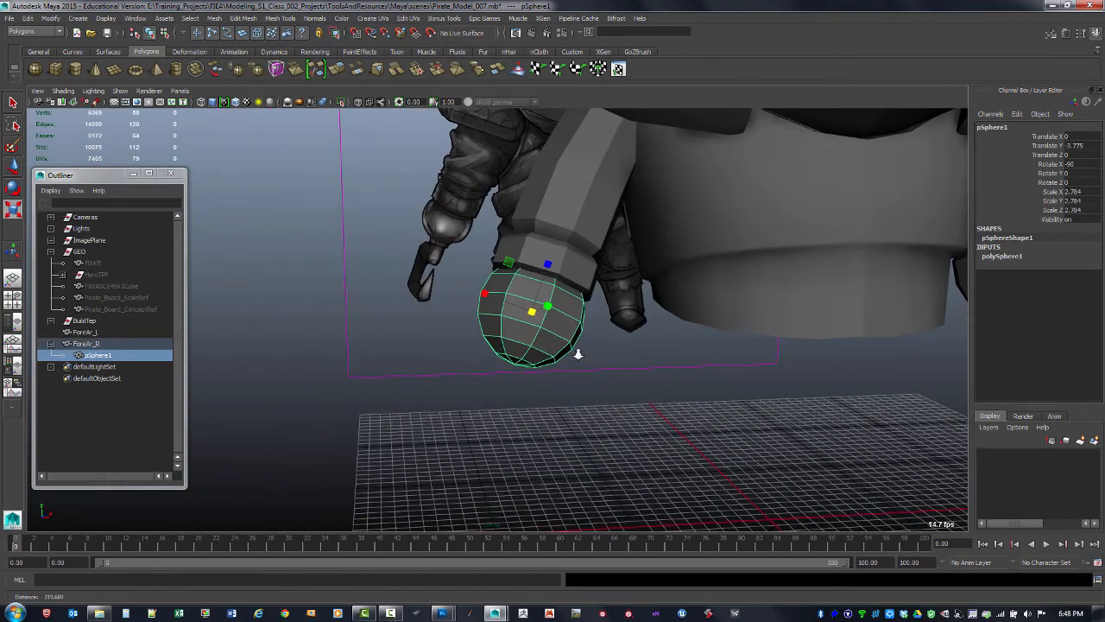
pyautogui.scroll(5, 613, 342)
pyautogui.keyDown('alt'); pyautogui.moveTo(657, 373); pyautogui.dragTo(889, 265); pyautogui.keyUp('alt')
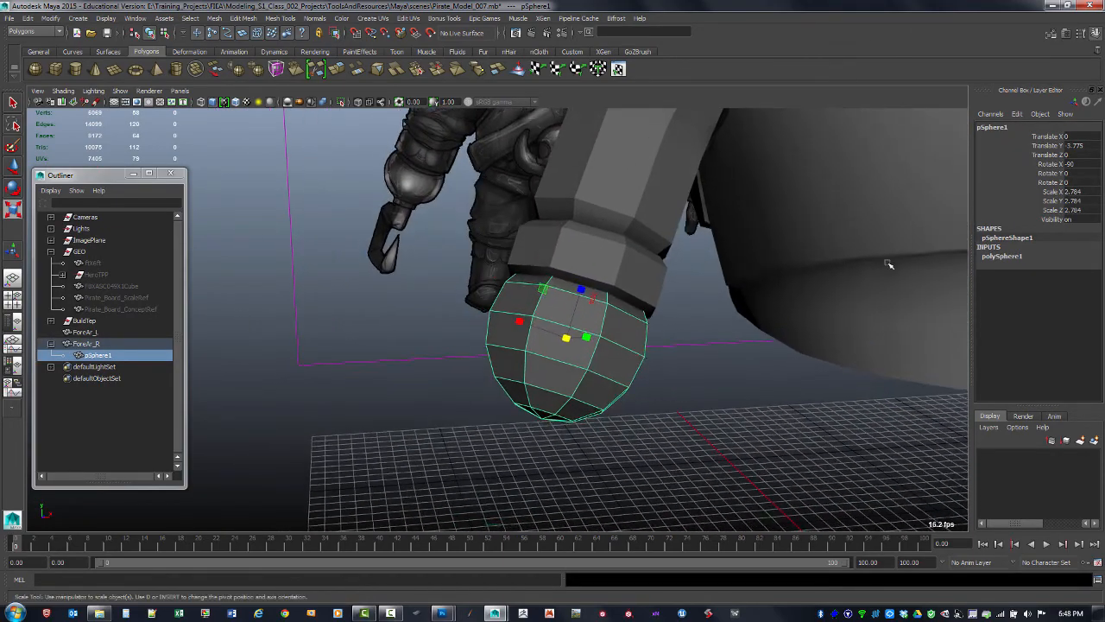
# Change the sphere's height subdivisions
pyautogui.click(1004, 257)
pyautogui.click(1074, 284)
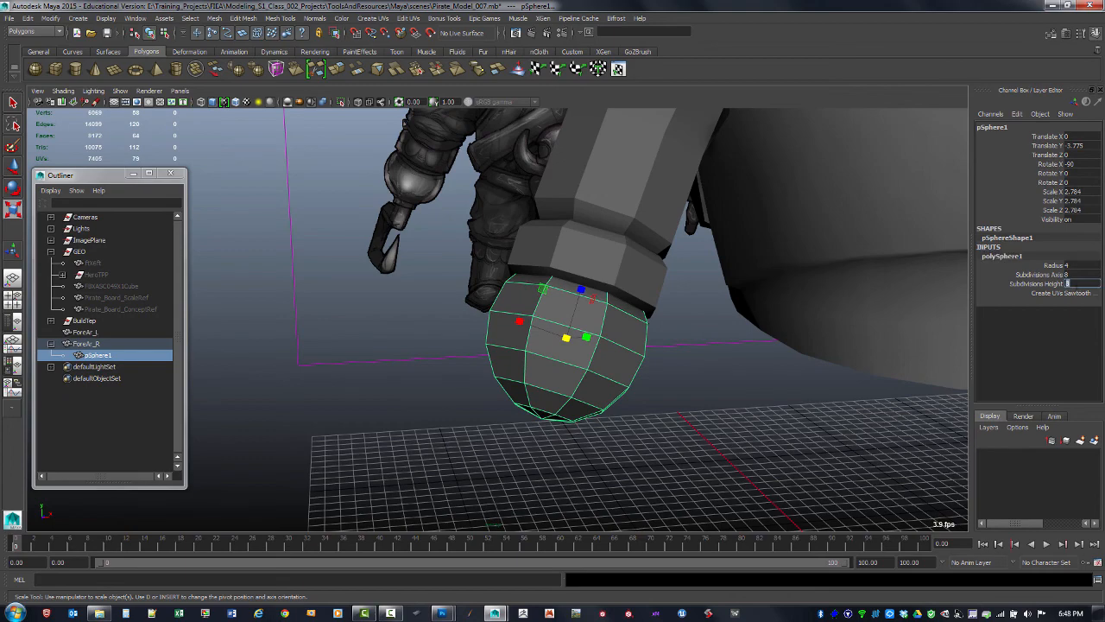
pyautogui.press('Return')
# Select and delete the upper faces of the sphere, leaving a half-sphere under the bracer's end
pyautogui.keyDown('alt'); pyautogui.moveTo(607, 383); pyautogui.dragTo(599, 348); pyautogui.keyUp('alt')
pyautogui.press('w')
pyautogui.moveTo(571, 278); pyautogui.dragTo(623, 325)
pyautogui.press('F11')
pyautogui.press('4')
pyautogui.moveTo(461, 227); pyautogui.dragTo(511, 279)
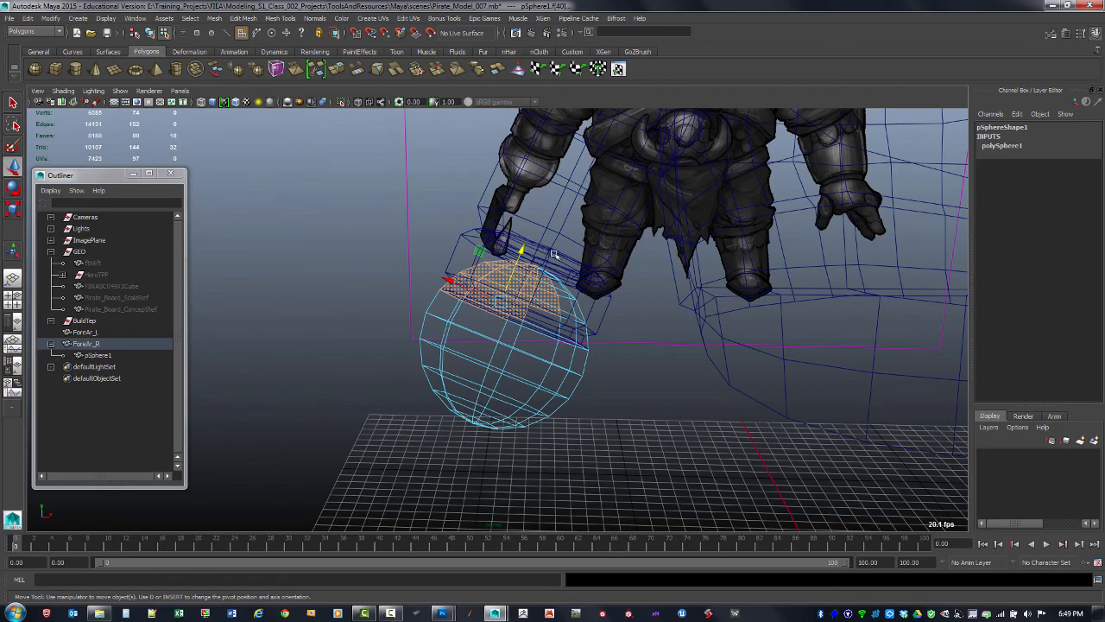
pyautogui.moveTo(586, 317); pyautogui.dragTo(425, 230)
pyautogui.moveTo(476, 276); pyautogui.dragTo(478, 278)
pyautogui.keyDown('alt'); pyautogui.moveTo(480, 279); pyautogui.dragTo(497, 281); pyautogui.keyUp('alt')
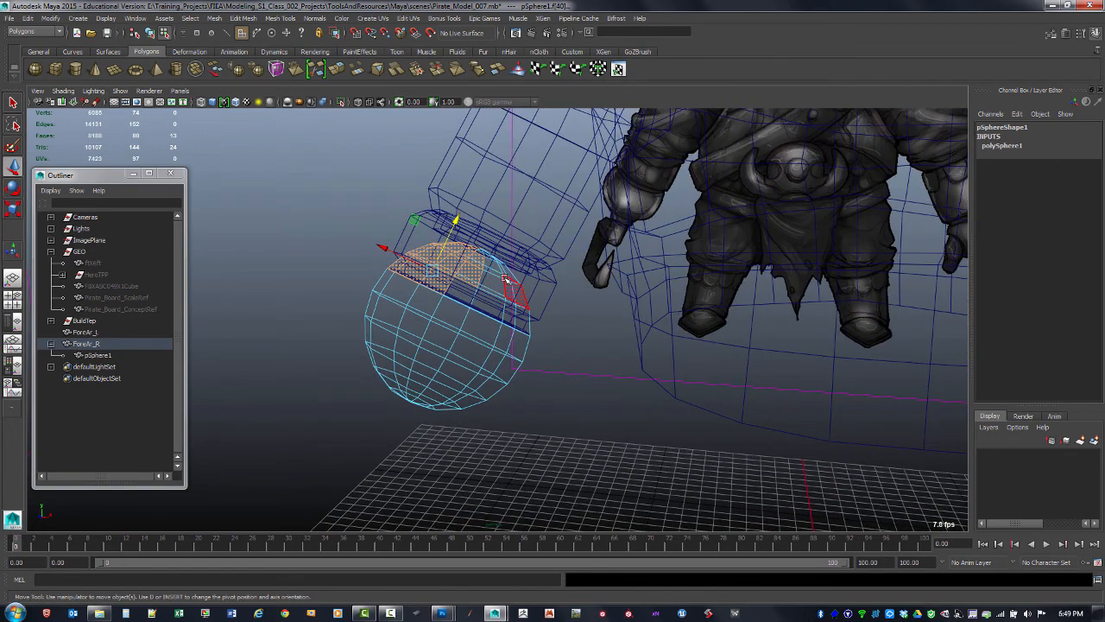
pyautogui.keyDown('shift'); pyautogui.moveTo(524, 285); pyautogui.dragTo(474, 248); pyautogui.keyUp('shift')
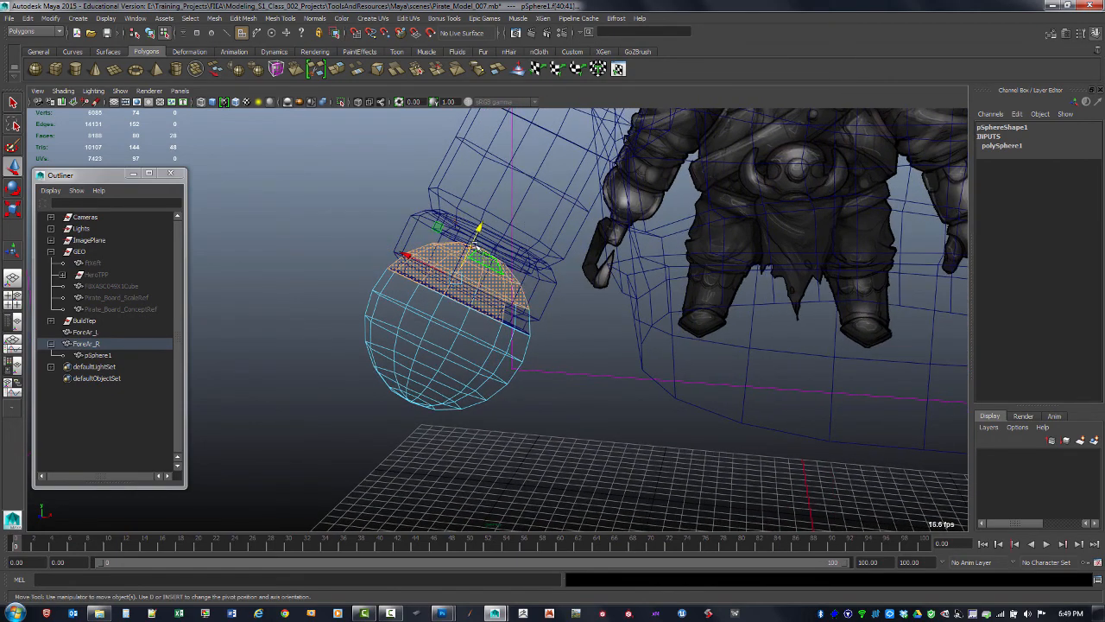
pyautogui.keyDown('alt'); pyautogui.moveTo(542, 346); pyautogui.dragTo(544, 343); pyautogui.keyUp('alt')
pyautogui.click(552, 345)
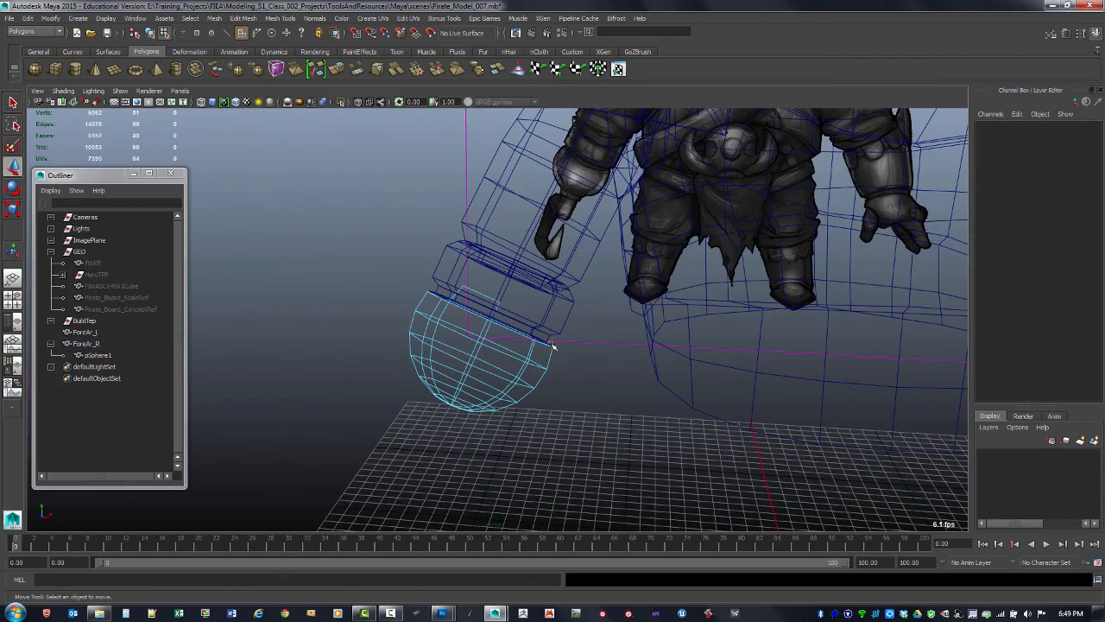
# Select the right bracer and snap a vertex at the open end of its band onto the neighbouring vertex
pyautogui.click(488, 300)
pyautogui.moveTo(488, 303)
pyautogui.keyDown('alt'); pyautogui.mouseDown()
pyautogui.moveTo(570, 367)
pyautogui.moveTo(600, 370)
pyautogui.moveTo(614, 354)
pyautogui.moveTo(528, 314)
pyautogui.mouseUp(); pyautogui.keyUp('alt')
pyautogui.click(602, 365)
pyautogui.press('5')
pyautogui.keyDown('alt'); pyautogui.moveTo(528, 313); pyautogui.dragTo(658, 354, button='right'); pyautogui.keyUp('alt')
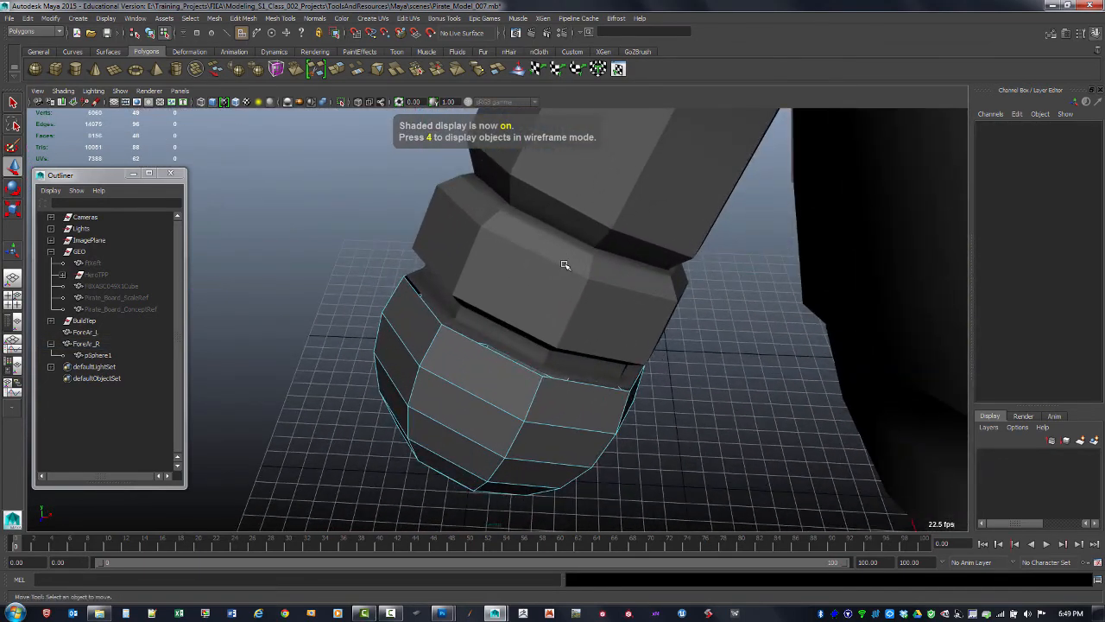
pyautogui.press('F8')
pyautogui.click(501, 300)
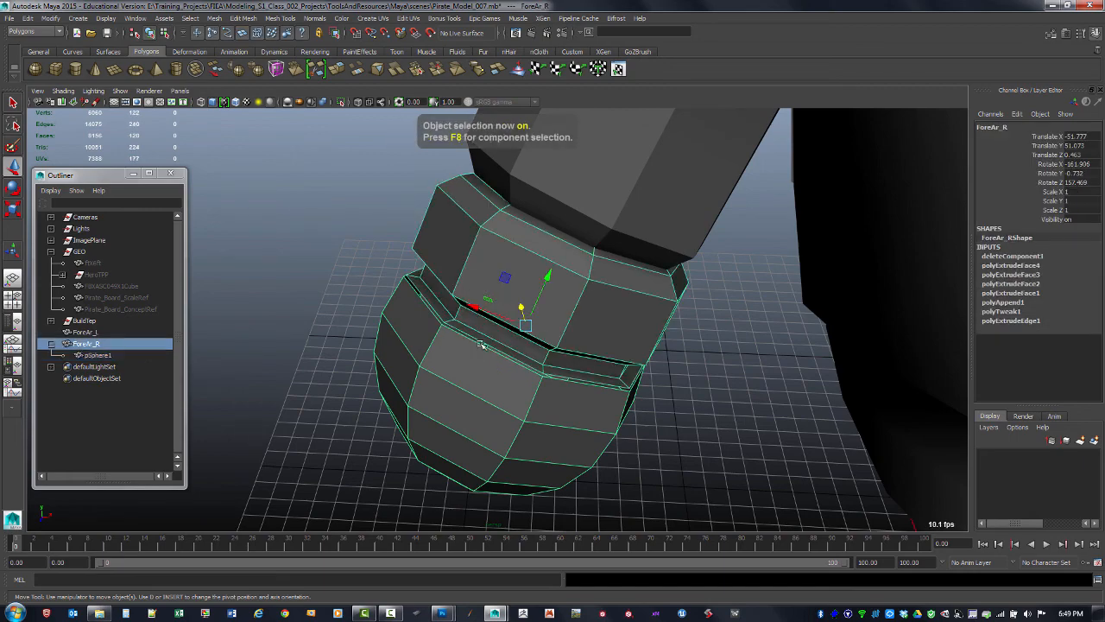
pyautogui.keyDown('alt'); pyautogui.moveTo(504, 299); pyautogui.dragTo(571, 412, button='right'); pyautogui.keyUp('alt')
pyautogui.keyDown('alt'); pyautogui.moveTo(572, 412); pyautogui.dragTo(567, 271); pyautogui.keyUp('alt')
pyautogui.keyDown('alt'); pyautogui.moveTo(567, 272); pyautogui.dragTo(540, 291, button='right'); pyautogui.keyUp('alt')
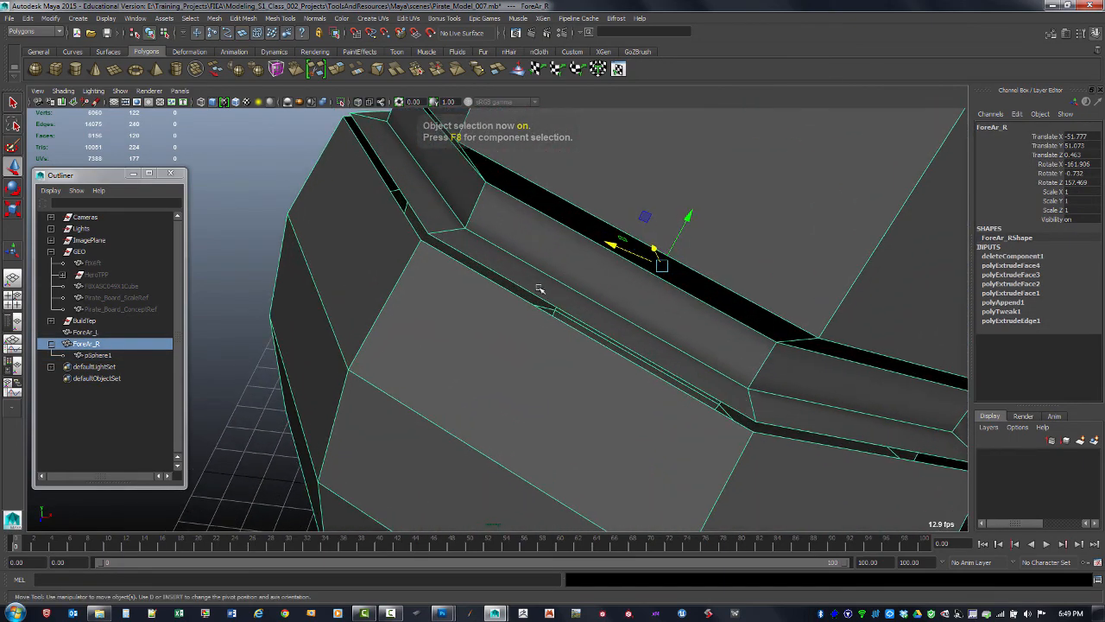
pyautogui.keyDown('alt'); pyautogui.moveTo(478, 268); pyautogui.dragTo(474, 267); pyautogui.keyUp('alt')
pyautogui.press('F8')
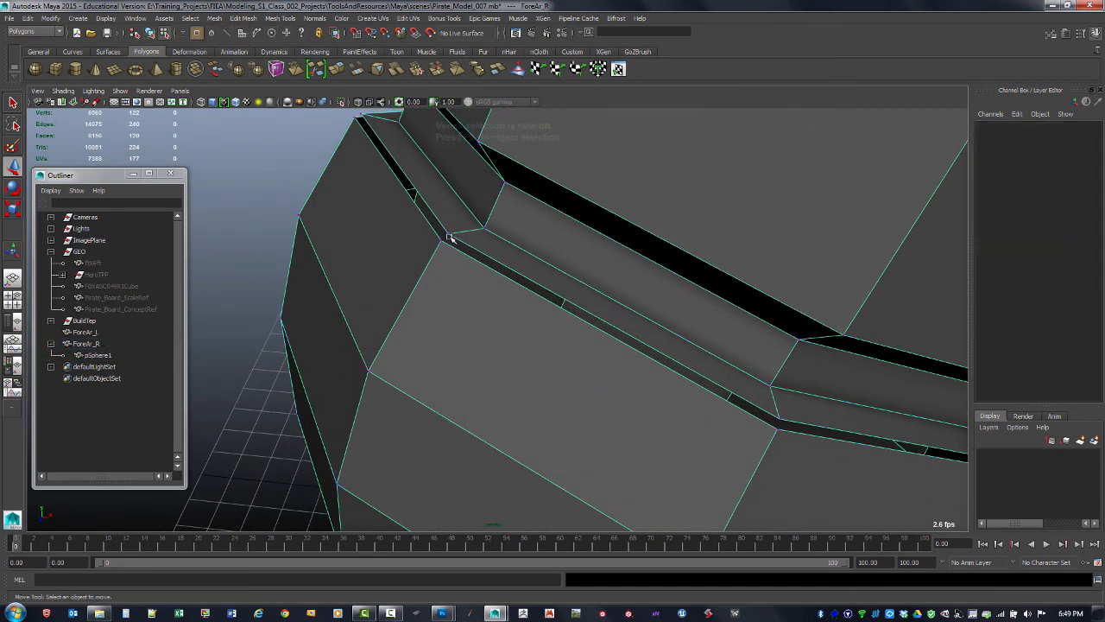
pyautogui.click(449, 234)
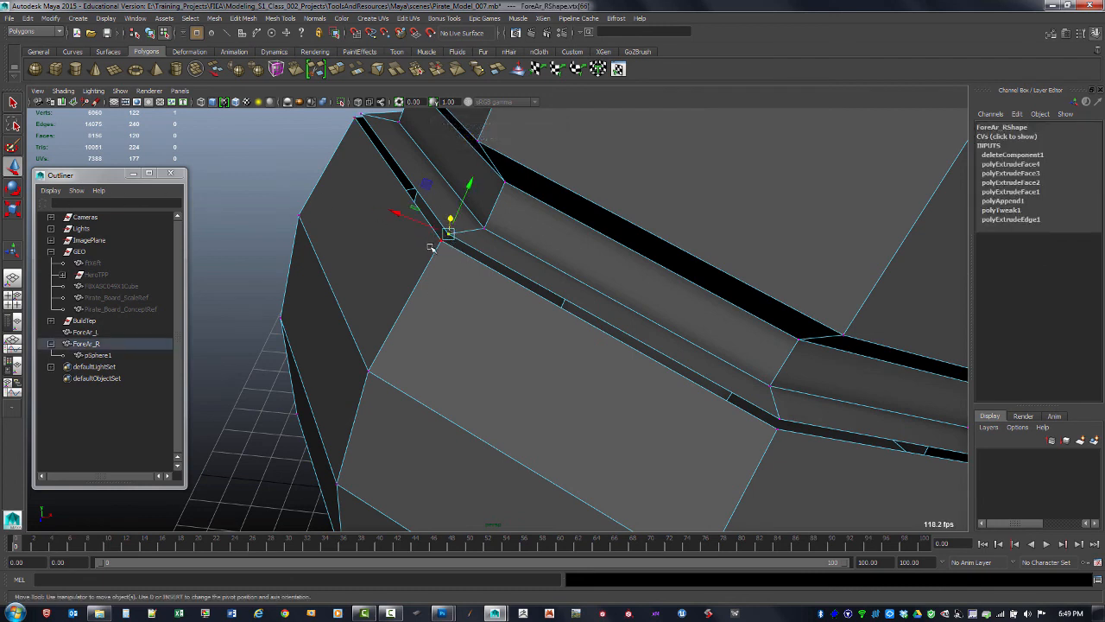
pyautogui.press('v')
pyautogui.moveTo(449, 234); pyautogui.dragTo(446, 217)
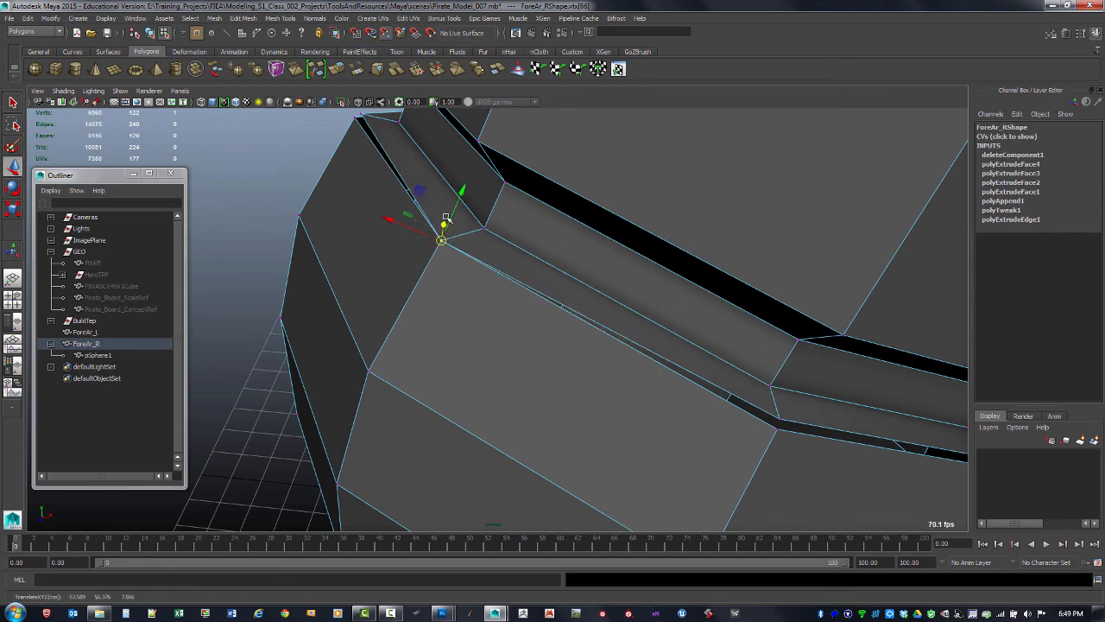
pyautogui.click(355, 116)
pyautogui.scroll(-3, 649, 313)
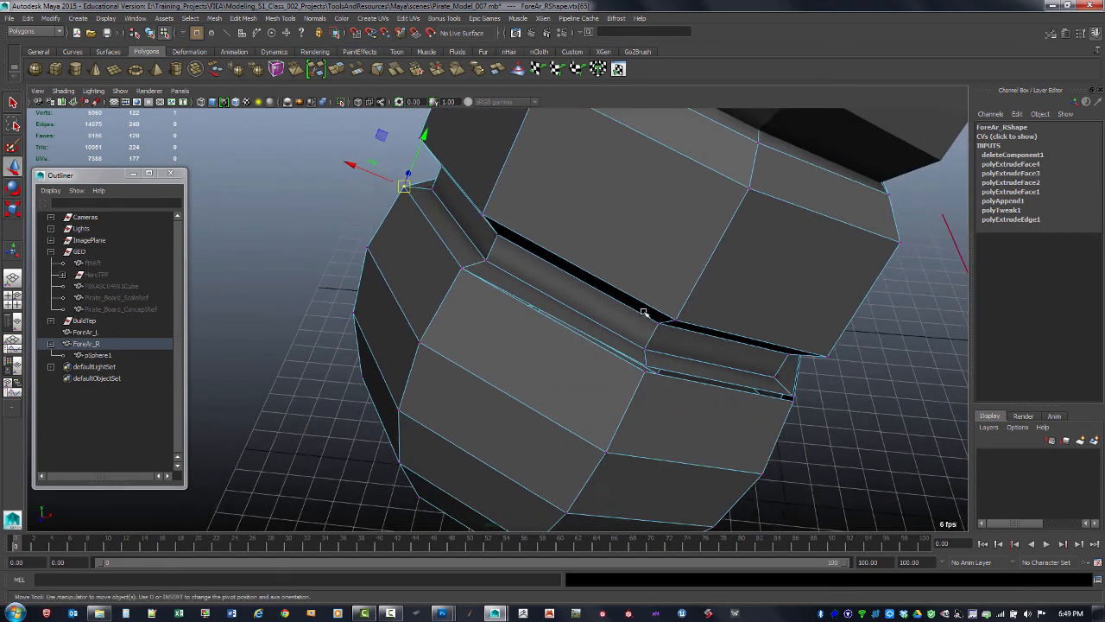
# Snap further vertices along the gap in the bracer's band onto adjacent vertices
pyautogui.keyDown('alt'); pyautogui.moveTo(646, 311); pyautogui.dragTo(464, 239); pyautogui.keyUp('alt')
pyautogui.scroll(1, 398, 227)
pyautogui.keyDown('alt'); pyautogui.moveTo(397, 226); pyautogui.dragTo(388, 247); pyautogui.keyUp('alt')
pyautogui.scroll(1, 393, 238)
pyautogui.click(393, 245)
pyautogui.click(393, 244)
pyautogui.press('v')
pyautogui.click(618, 337)
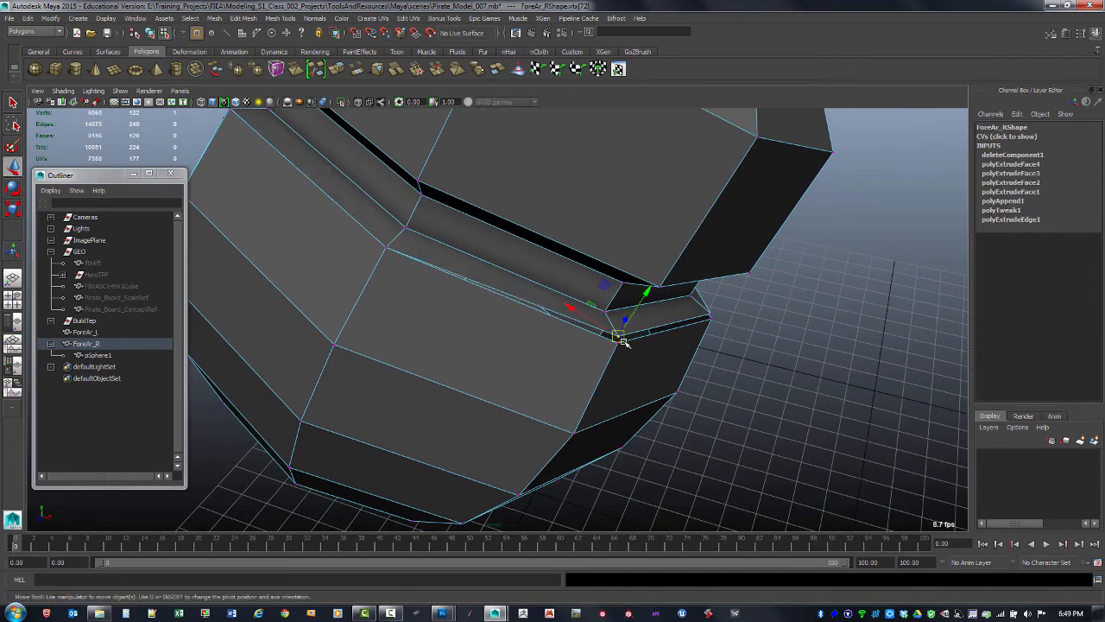
pyautogui.press('v')
pyautogui.moveTo(618, 337); pyautogui.dragTo(619, 344)
pyautogui.click(710, 314)
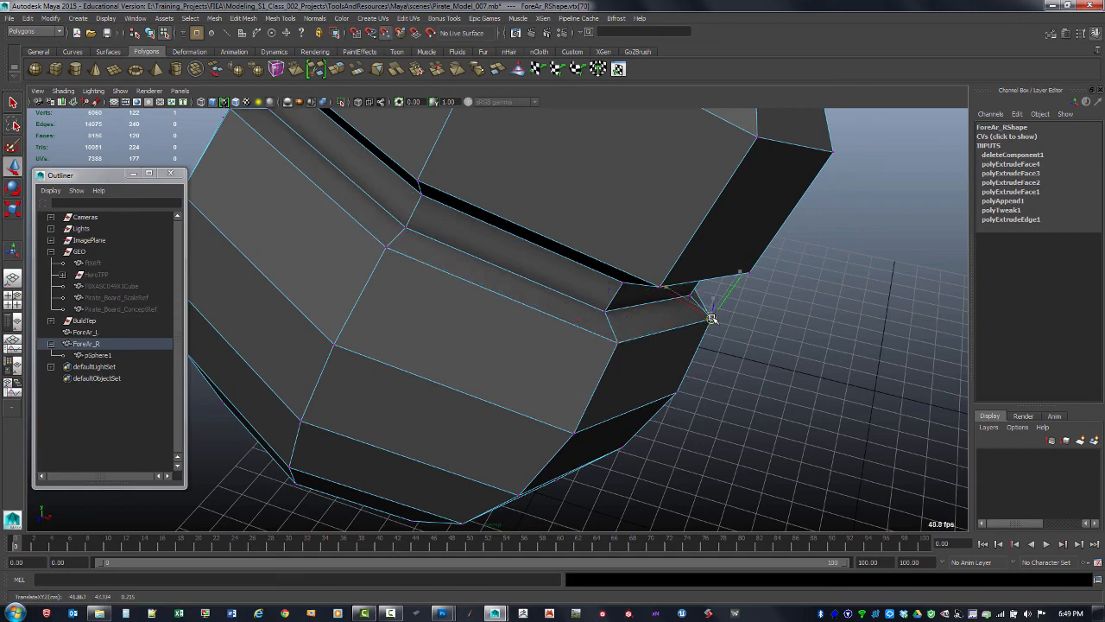
pyautogui.keyDown('alt'); pyautogui.moveTo(711, 316); pyautogui.dragTo(489, 264); pyautogui.keyUp('alt')
pyautogui.keyDown('alt'); pyautogui.moveTo(489, 264); pyautogui.dragTo(489, 237, button='right'); pyautogui.keyUp('alt')
pyautogui.keyDown('alt'); pyautogui.moveTo(489, 236); pyautogui.dragTo(526, 276, button='middle'); pyautogui.keyUp('alt')
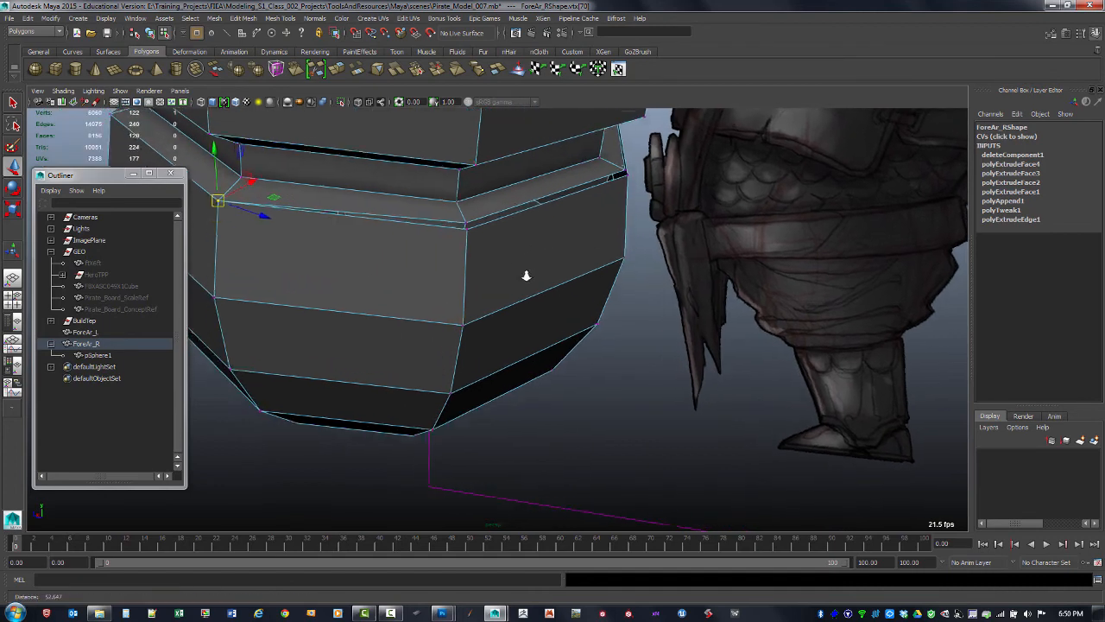
# Snap the remaining band-end vertices on the bracer's other side to close the gap
pyautogui.click(466, 223)
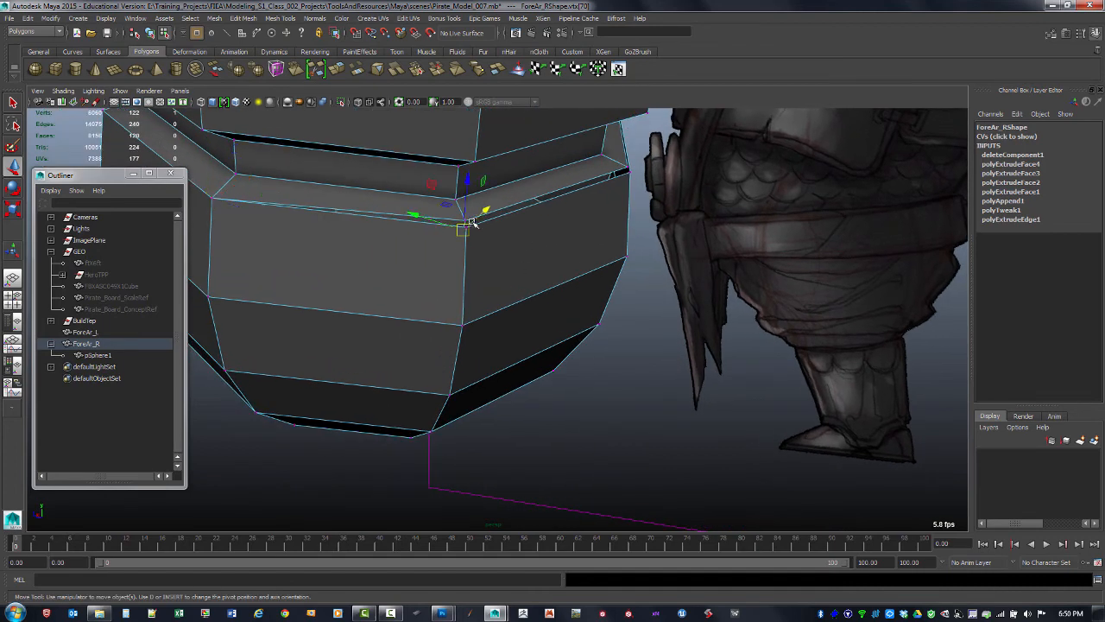
pyautogui.click(629, 167)
pyautogui.moveTo(634, 167); pyautogui.dragTo(466, 223)
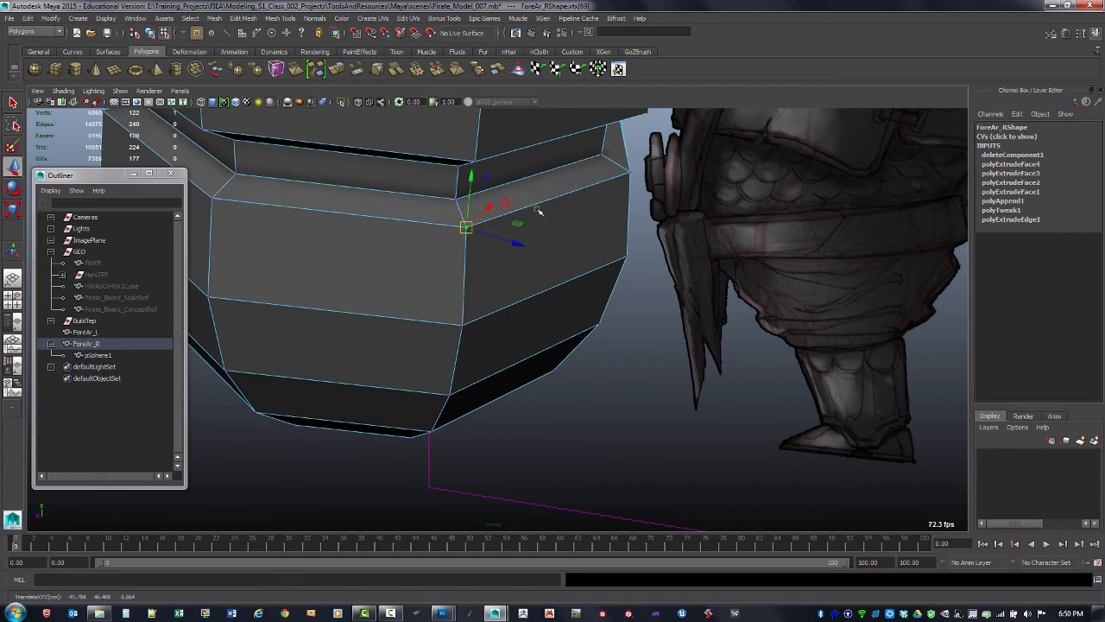
pyautogui.moveTo(560, 213)
pyautogui.keyDown('alt'); pyautogui.mouseDown()
pyautogui.moveTo(419, 204)
pyautogui.moveTo(547, 230)
pyautogui.mouseUp(); pyautogui.keyUp('alt')
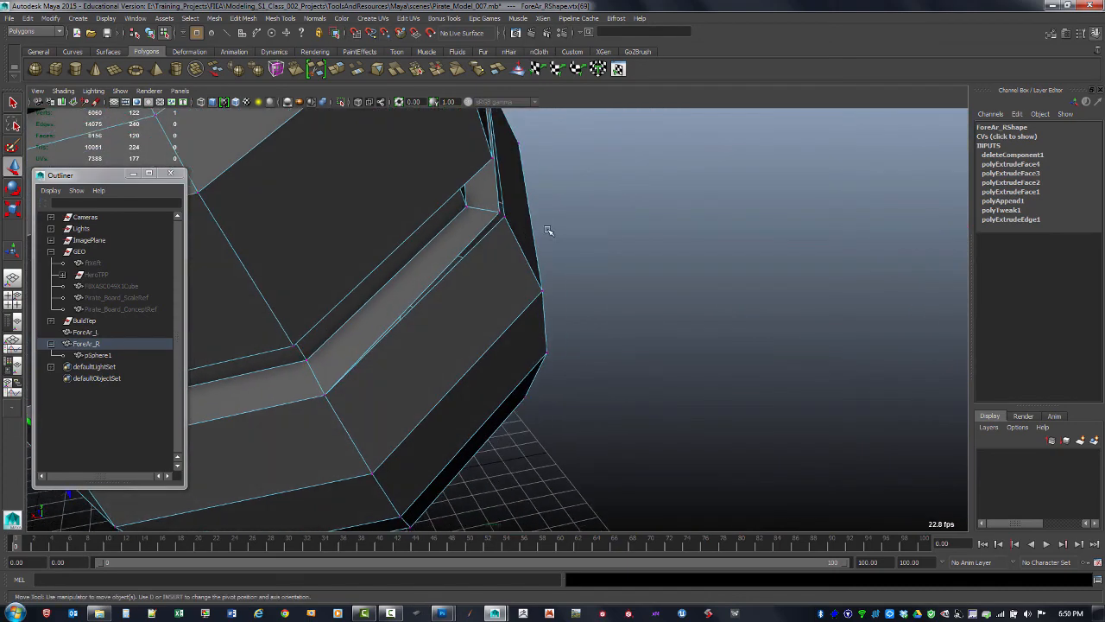
pyautogui.click(499, 211)
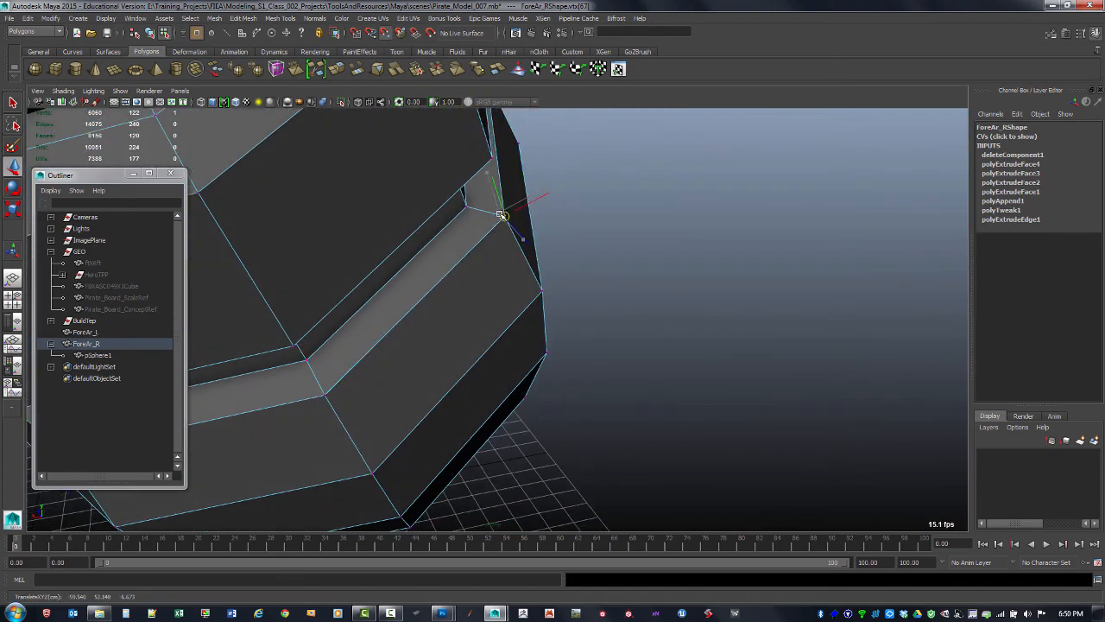
pyautogui.keyDown('alt'); pyautogui.moveTo(512, 214); pyautogui.dragTo(498, 183); pyautogui.keyUp('alt')
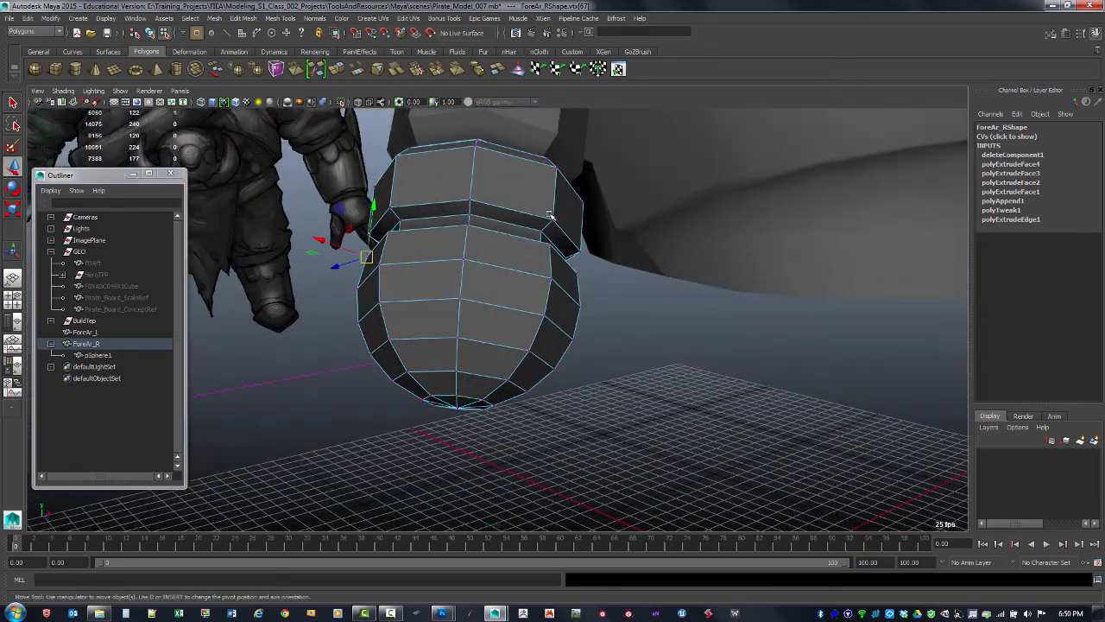
pyautogui.keyDown('alt'); pyautogui.moveTo(544, 298); pyautogui.dragTo(510, 308, button='right'); pyautogui.keyUp('alt')
pyautogui.keyDown('alt'); pyautogui.moveTo(511, 308); pyautogui.dragTo(495, 316); pyautogui.keyUp('alt')
pyautogui.keyDown('alt'); pyautogui.moveTo(496, 316); pyautogui.dragTo(563, 266, button='middle'); pyautogui.keyUp('alt')
pyautogui.keyDown('alt'); pyautogui.moveTo(562, 267); pyautogui.dragTo(483, 240); pyautogui.keyUp('alt')
pyautogui.keyDown('alt'); pyautogui.moveTo(513, 311); pyautogui.dragTo(530, 354); pyautogui.keyUp('alt')
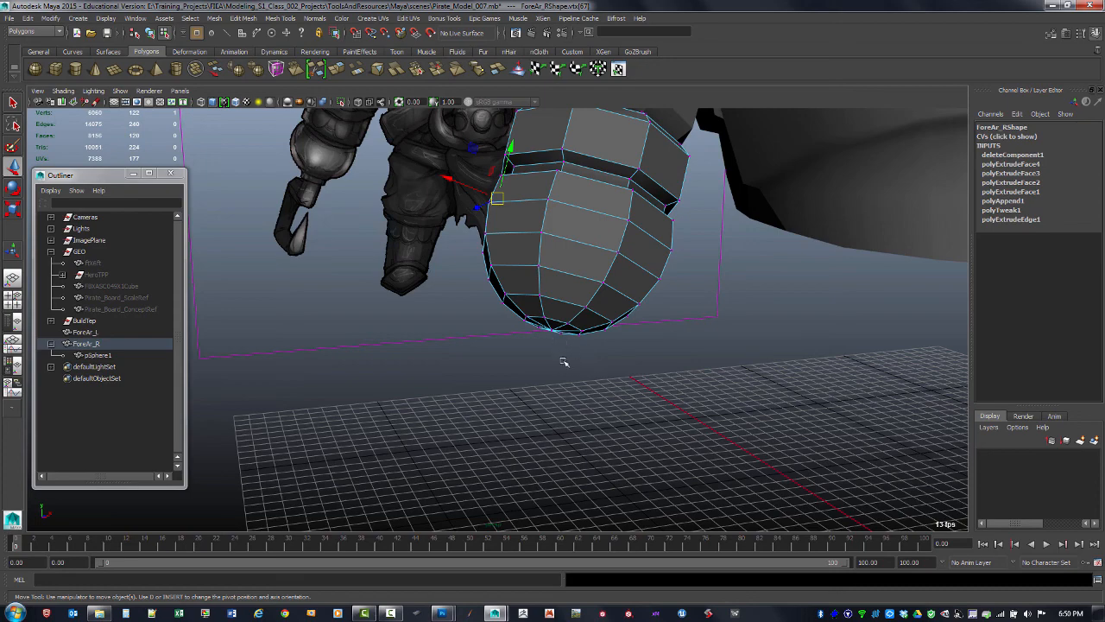
# Insert an edge loop on the half-sphere close to its bottom pole
pyautogui.press('space')
pyautogui.press('space')
pyautogui.keyDown('alt'); pyautogui.moveTo(388, 394); pyautogui.dragTo(457, 359, button='middle'); pyautogui.keyUp('alt')
pyautogui.keyDown('alt'); pyautogui.moveTo(458, 360); pyautogui.dragTo(435, 385, button='right'); pyautogui.keyUp('alt')
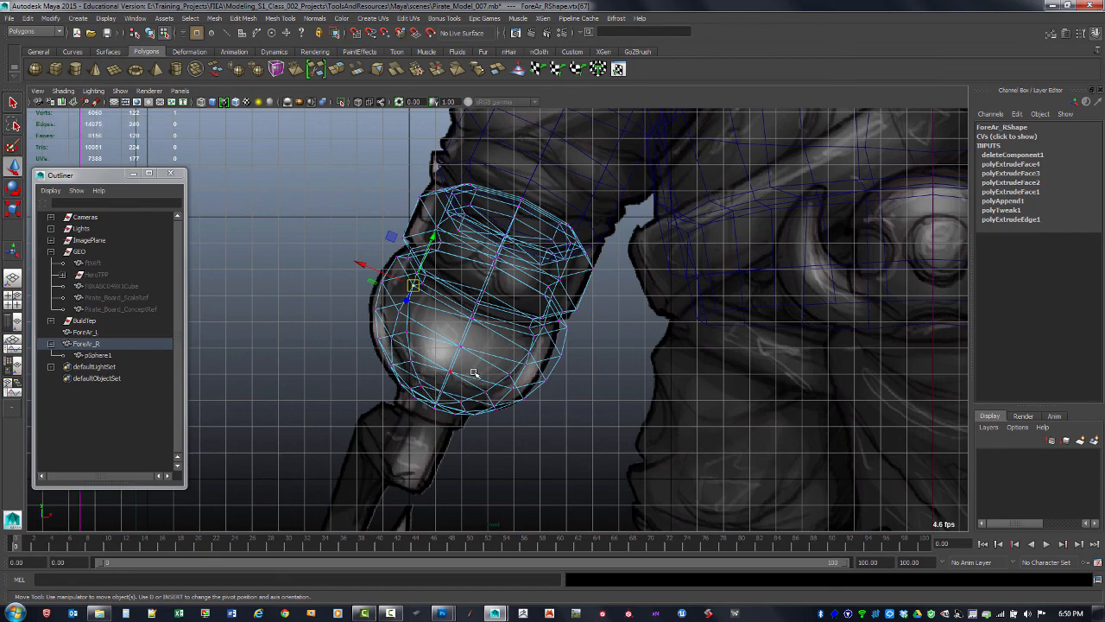
pyautogui.press('space')
pyautogui.press('space')
pyautogui.keyDown('alt'); pyautogui.moveTo(696, 222); pyautogui.dragTo(550, 301); pyautogui.keyUp('alt')
pyautogui.keyDown('alt'); pyautogui.moveTo(550, 301); pyautogui.dragTo(526, 334, button='right'); pyautogui.keyUp('alt')
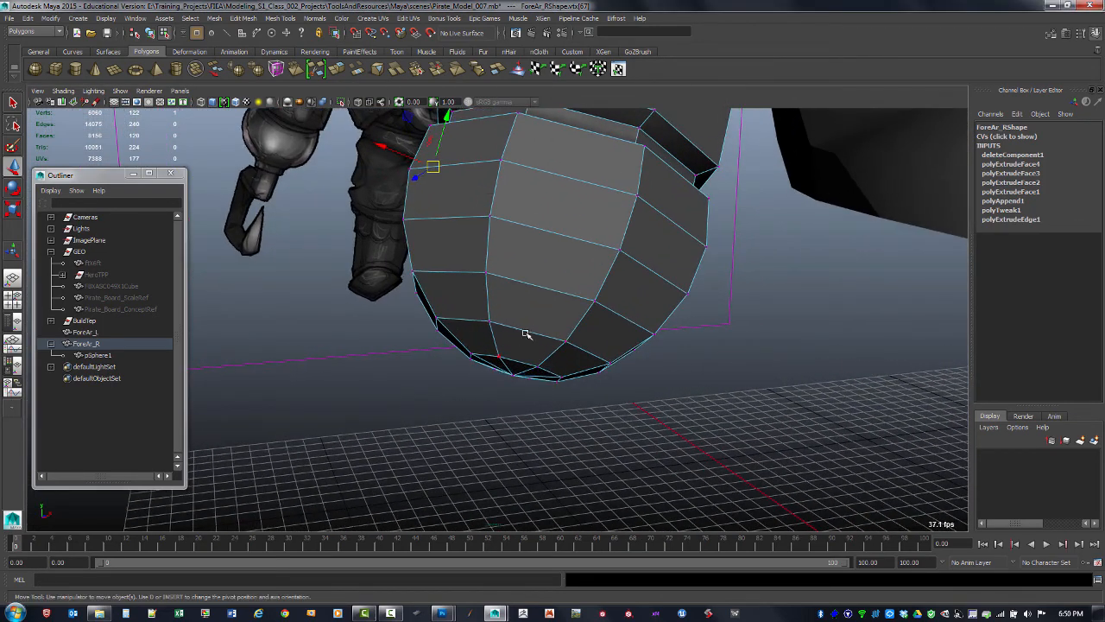
pyautogui.keyDown('alt'); pyautogui.moveTo(494, 349); pyautogui.dragTo(505, 350); pyautogui.keyUp('alt')
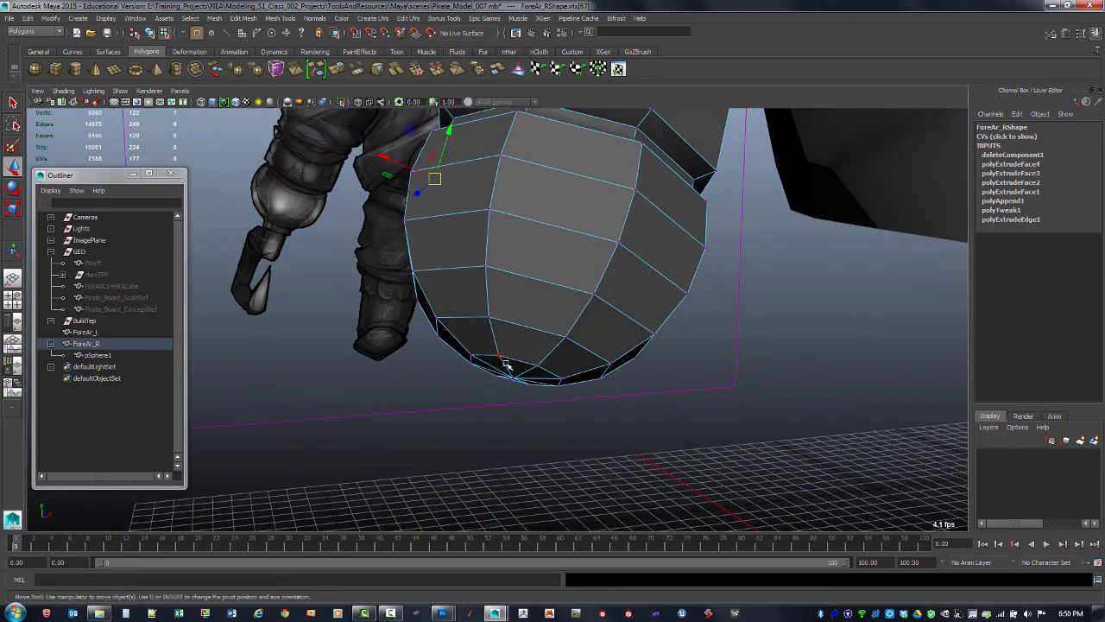
pyautogui.press('F8')
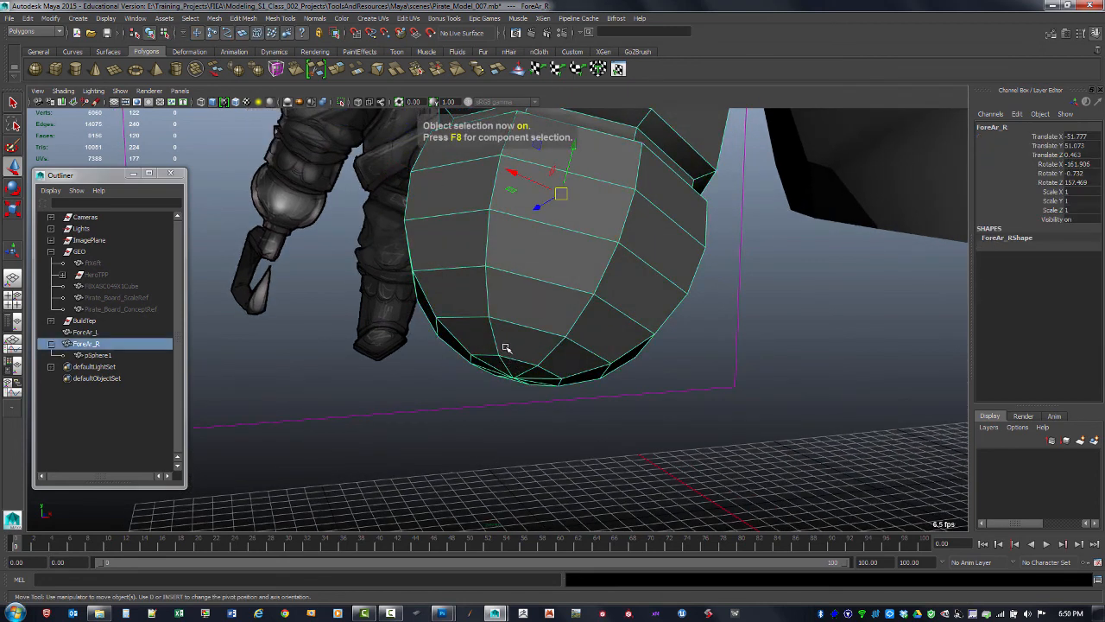
pyautogui.keyDown('shift'); pyautogui.rightClick(498, 342); pyautogui.keyUp('shift')
pyautogui.keyDown('shift'); pyautogui.moveTo(500, 342); pyautogui.dragTo(491, 351, button='right'); pyautogui.keyUp('shift')
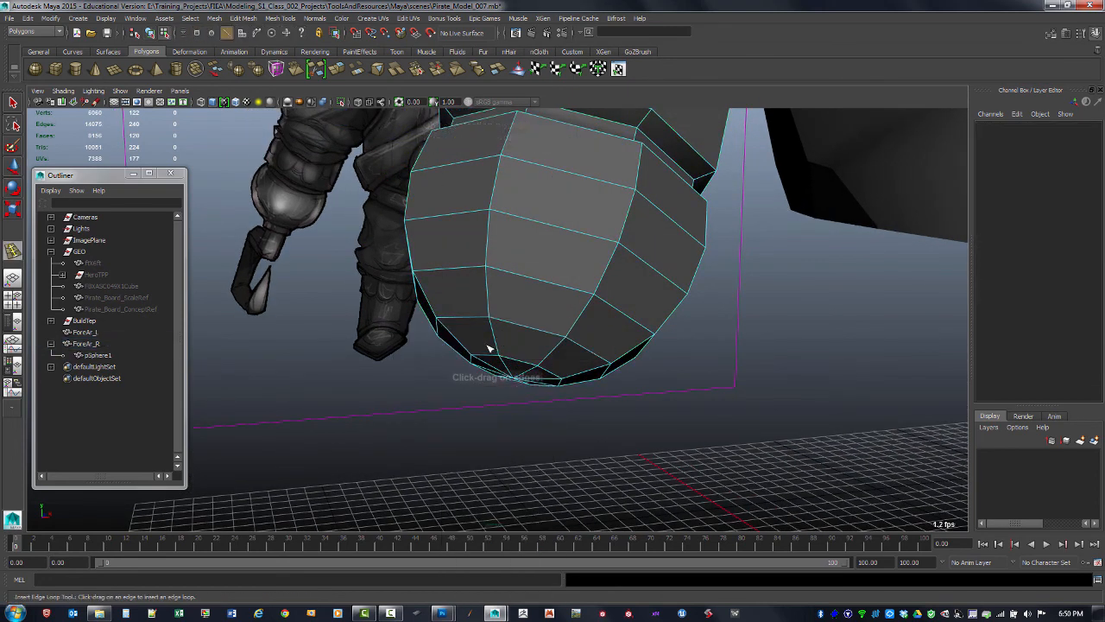
pyautogui.click(498, 347)
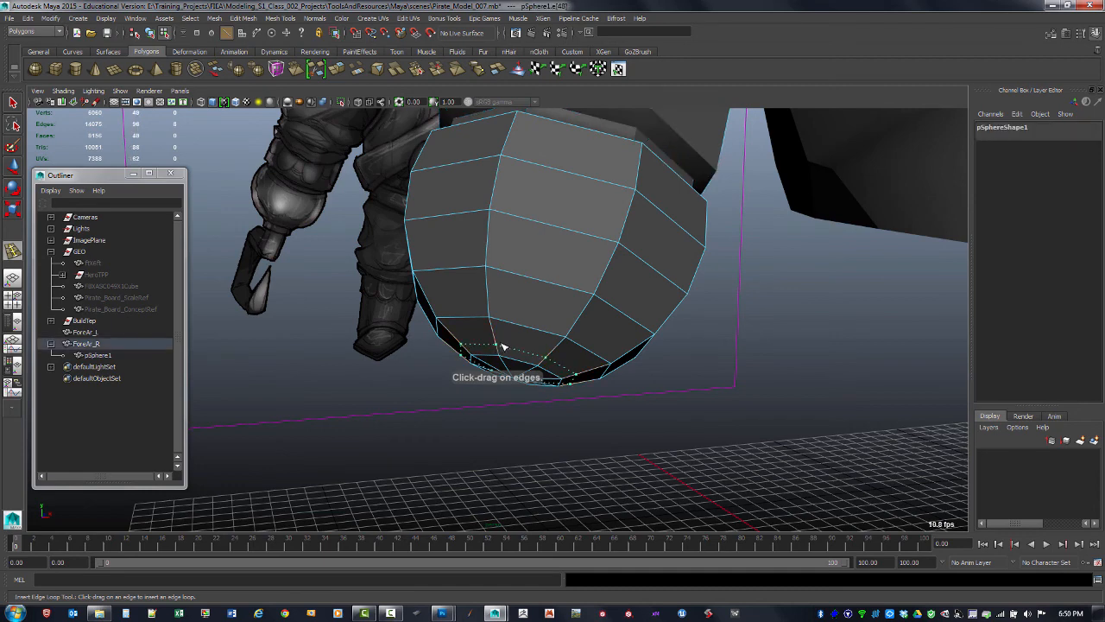
pyautogui.moveTo(503, 347); pyautogui.dragTo(510, 351)
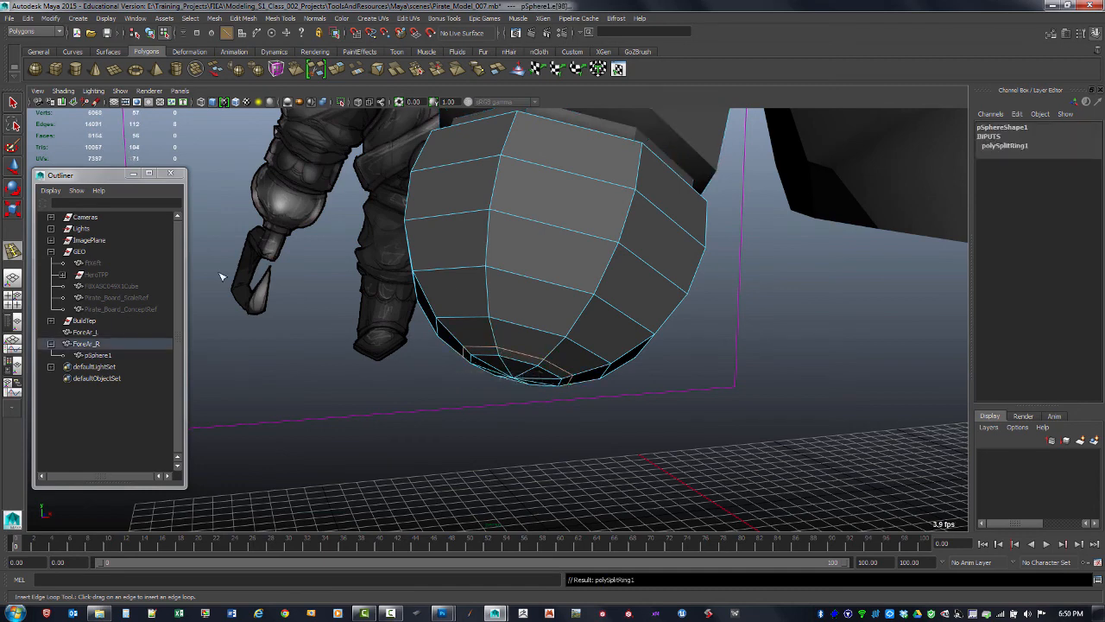
# Select the edges radiating from the half-sphere's bottom pole and delete them
pyautogui.press('q')
pyautogui.keyDown('alt'); pyautogui.moveTo(400, 390); pyautogui.dragTo(513, 383); pyautogui.keyUp('alt')
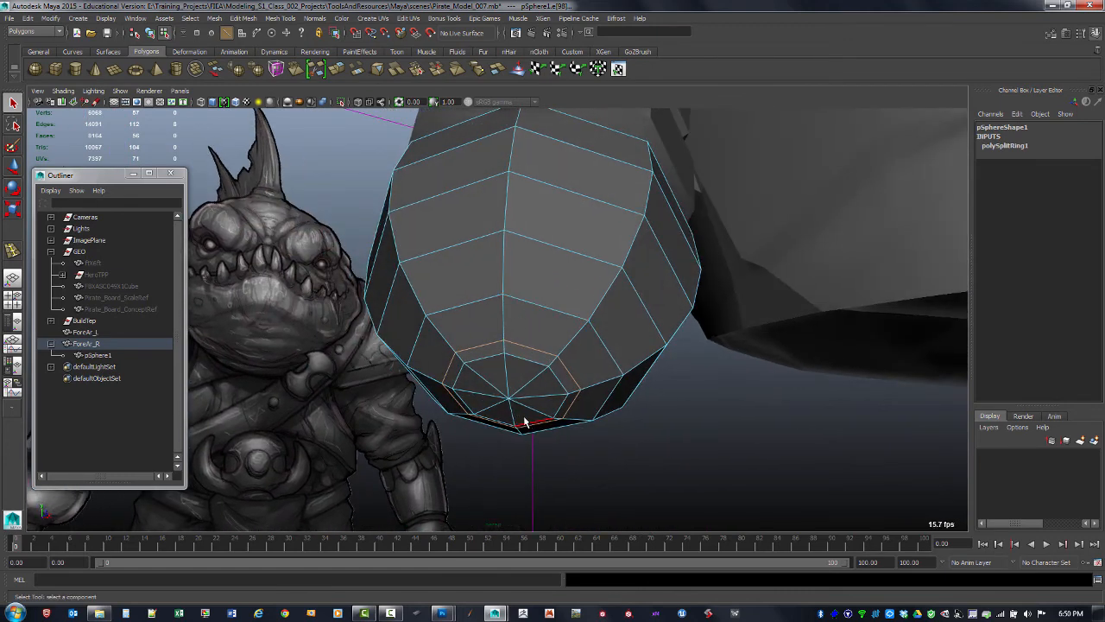
pyautogui.press('F10')
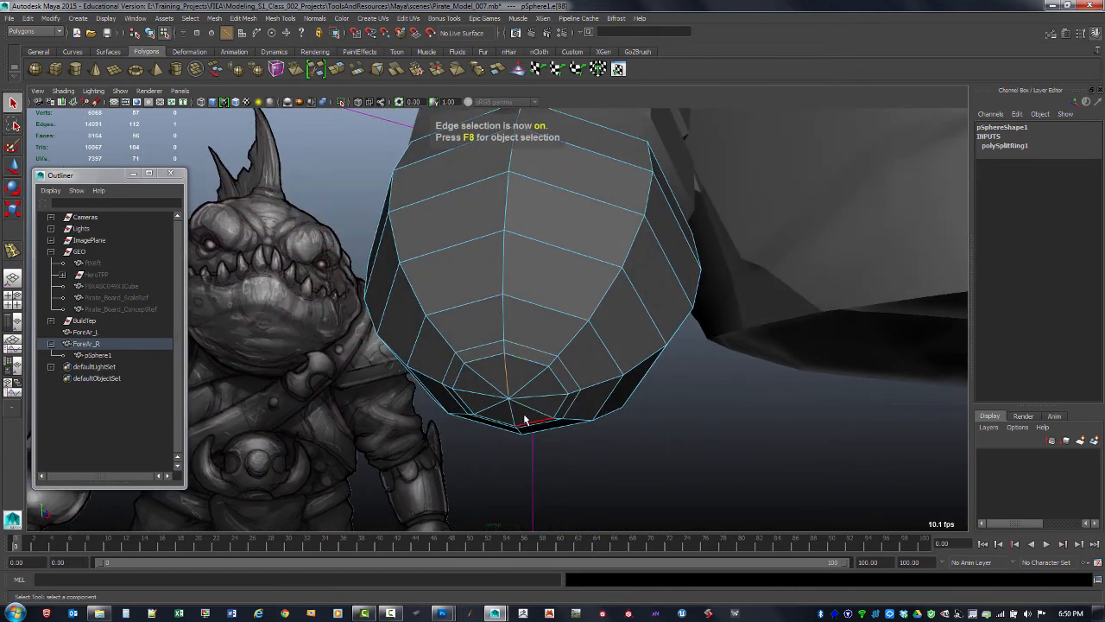
pyautogui.press('F9')
pyautogui.click(506, 404)
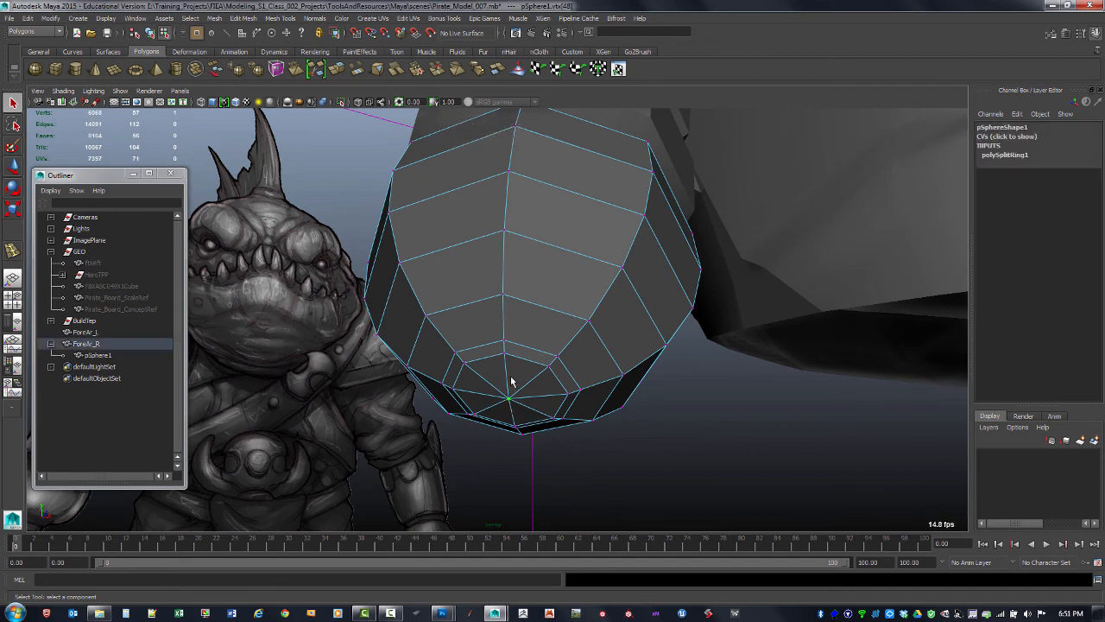
pyautogui.hotkey('ctrl', 'F10')
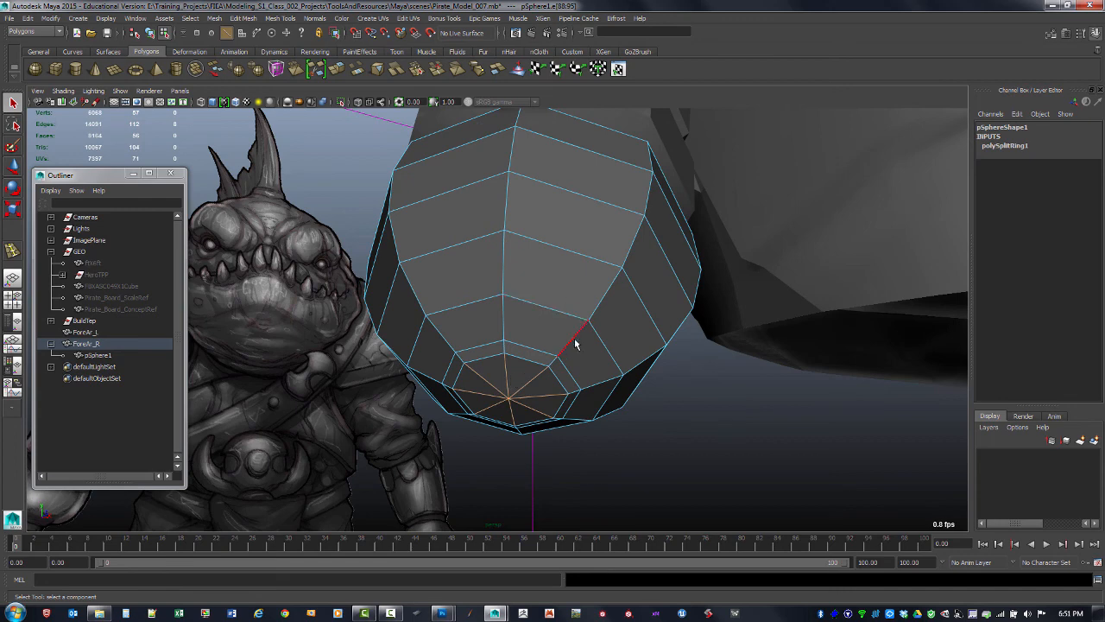
pyautogui.keyDown('alt'); pyautogui.moveTo(579, 365); pyautogui.dragTo(579, 374); pyautogui.keyUp('alt')
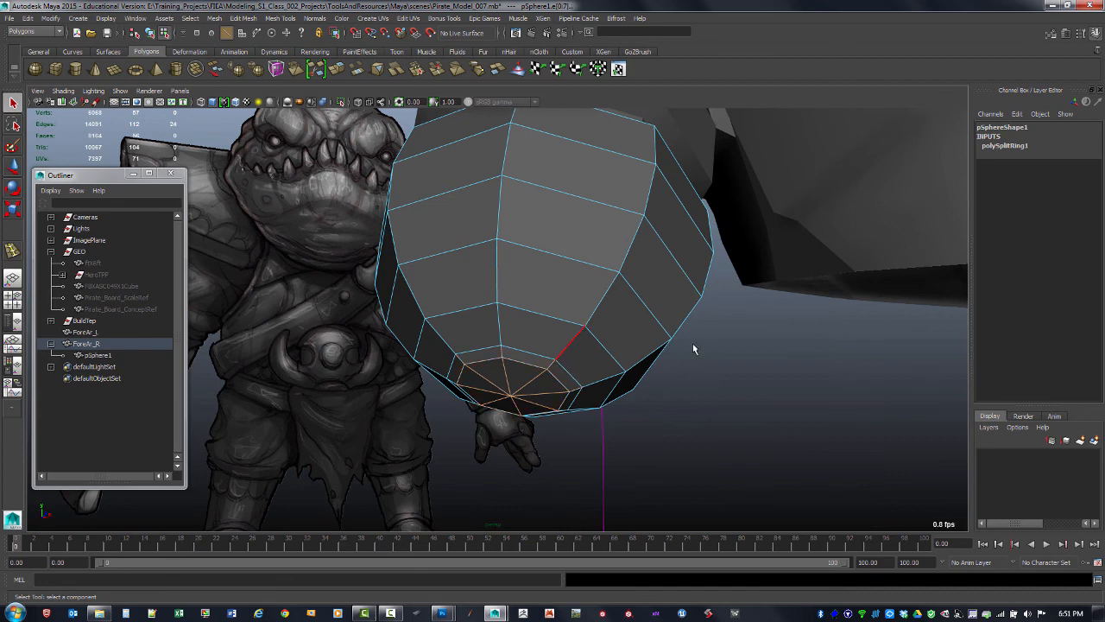
pyautogui.keyDown('alt'); pyautogui.moveTo(694, 349); pyautogui.dragTo(689, 323); pyautogui.keyUp('alt')
pyautogui.press('Delete')
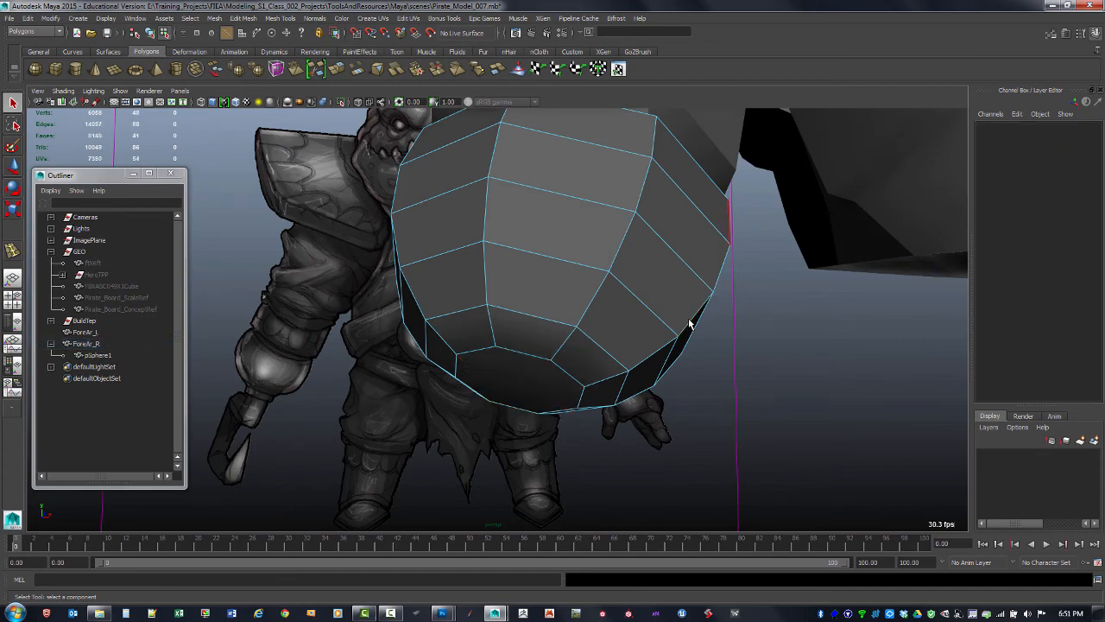
# Extrude the half-sphere's bottom face downward, pushing it out about 2.16 units along its normal
pyautogui.keyDown('alt'); pyautogui.moveTo(518, 355); pyautogui.dragTo(584, 345); pyautogui.keyUp('alt')
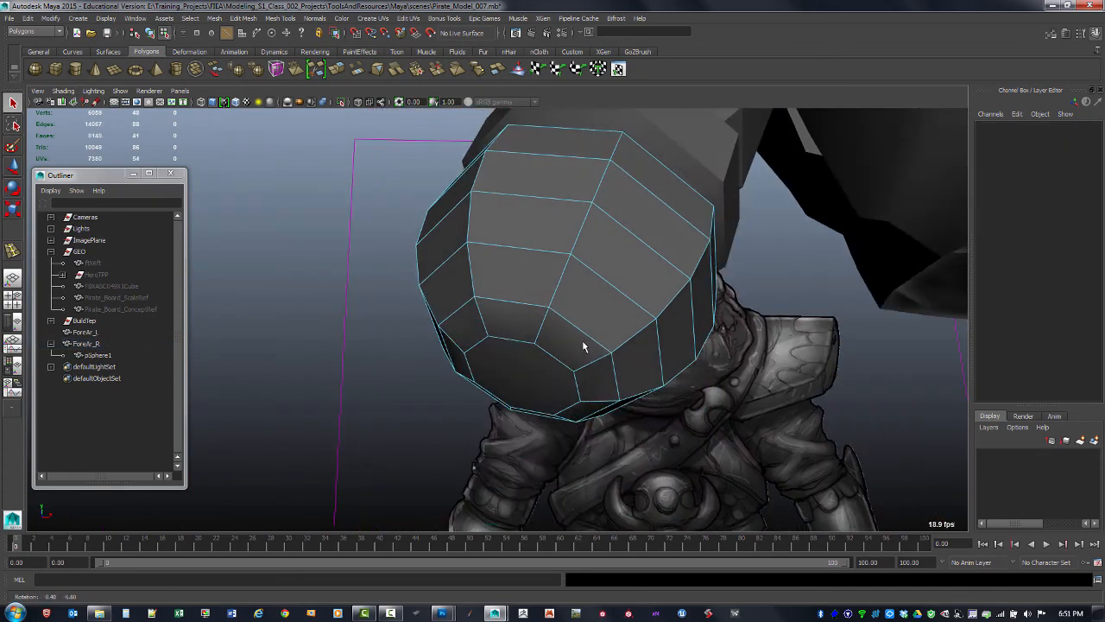
pyautogui.press('F11')
pyautogui.click(532, 381)
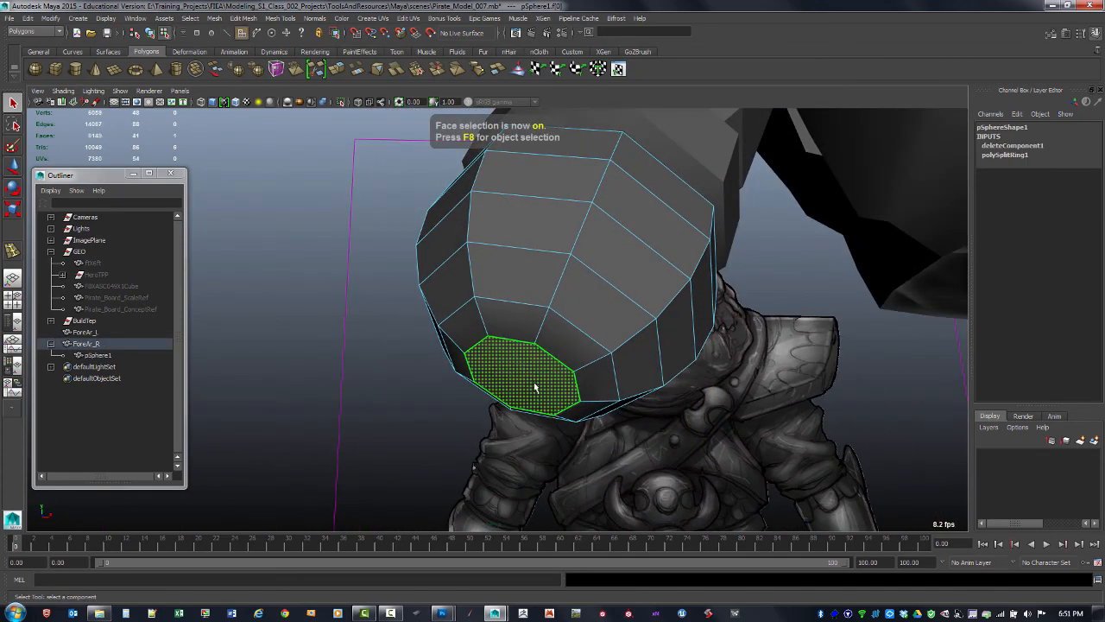
pyautogui.keyDown('shift'); pyautogui.rightClick(535, 386); pyautogui.keyUp('shift')
pyautogui.keyDown('shift'); pyautogui.moveTo(534, 386); pyautogui.dragTo(534, 409, button='right'); pyautogui.keyUp('shift')
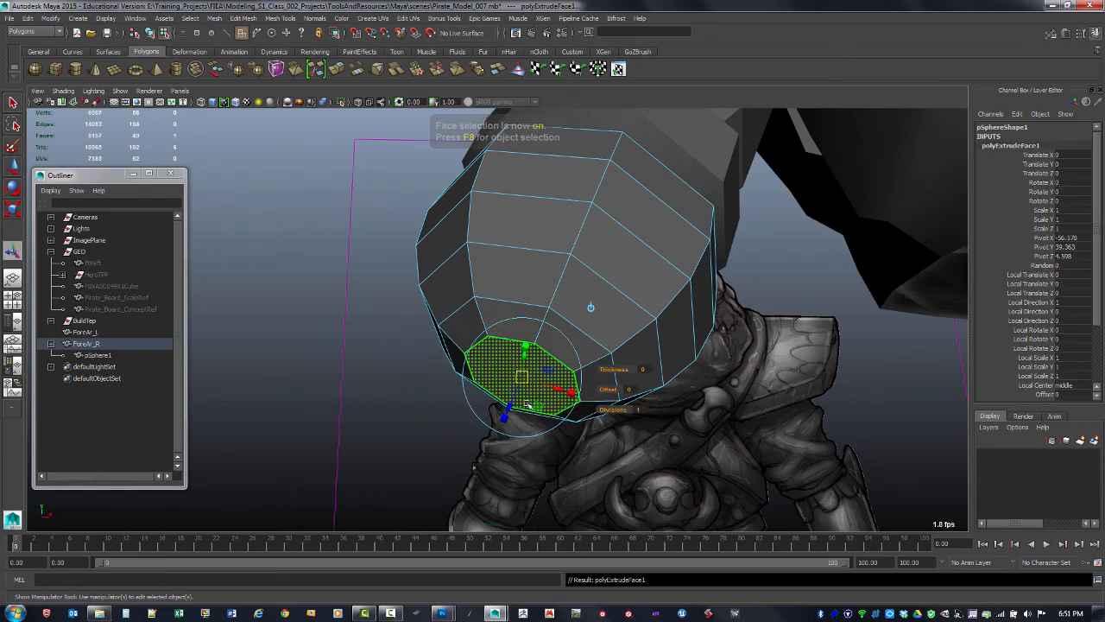
pyautogui.keyDown('alt'); pyautogui.moveTo(531, 405); pyautogui.dragTo(508, 407); pyautogui.keyUp('alt')
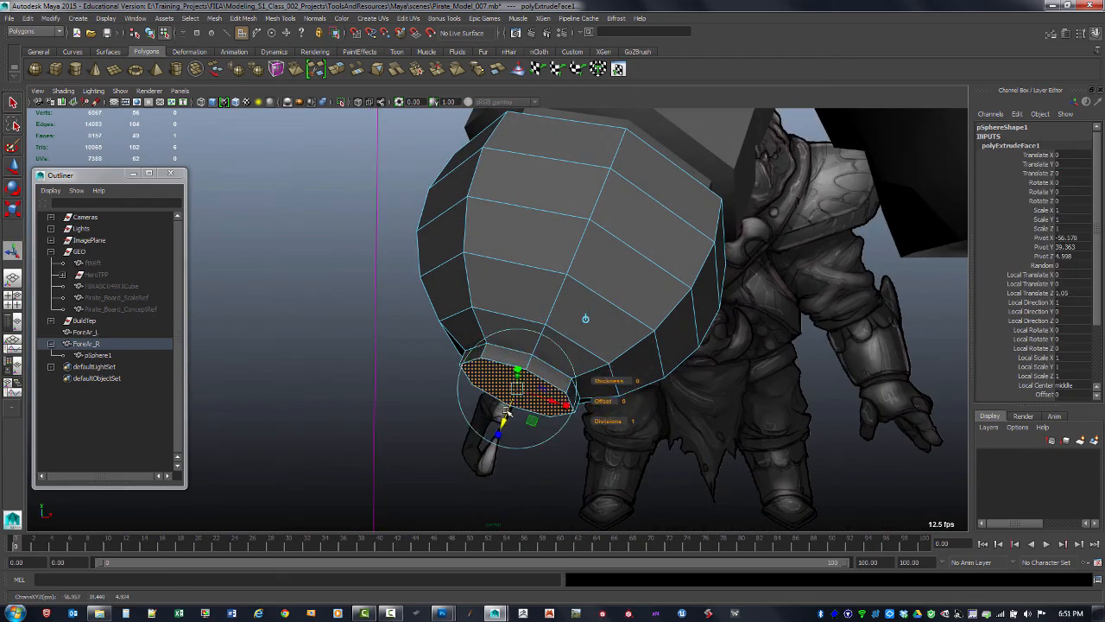
pyautogui.press('space')
pyautogui.press('space')
pyautogui.keyDown('alt'); pyautogui.moveTo(357, 366); pyautogui.dragTo(417, 292, button='middle'); pyautogui.keyUp('alt')
pyautogui.keyDown('alt'); pyautogui.moveTo(418, 292); pyautogui.dragTo(457, 378, button='right'); pyautogui.keyUp('alt')
pyautogui.keyDown('alt'); pyautogui.click(459, 377); pyautogui.keyUp('alt')
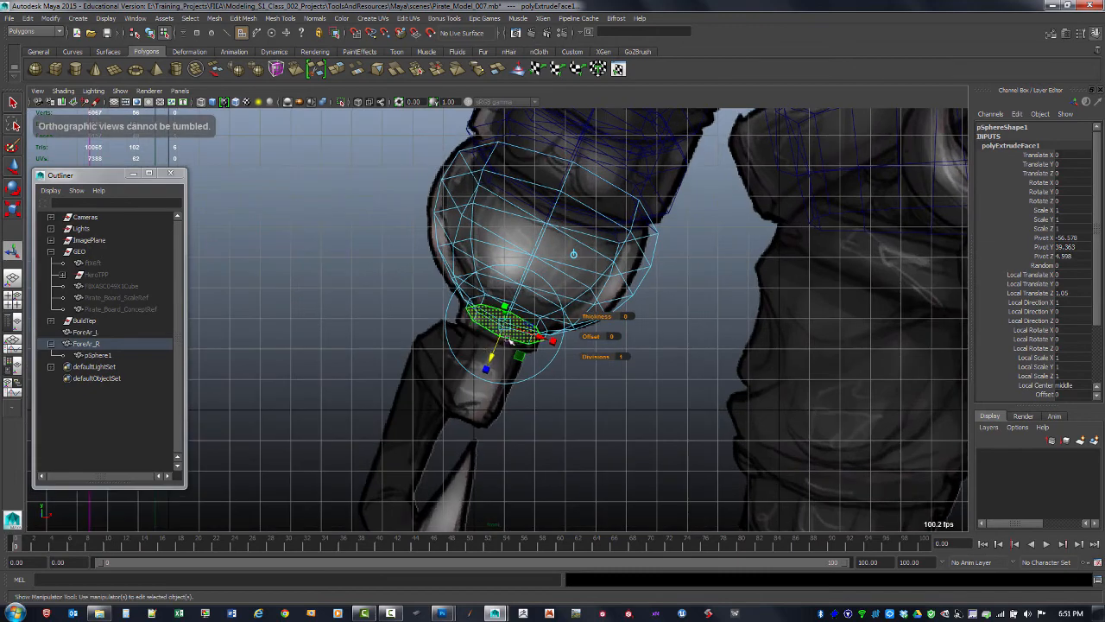
pyautogui.moveTo(493, 345); pyautogui.dragTo(489, 350)
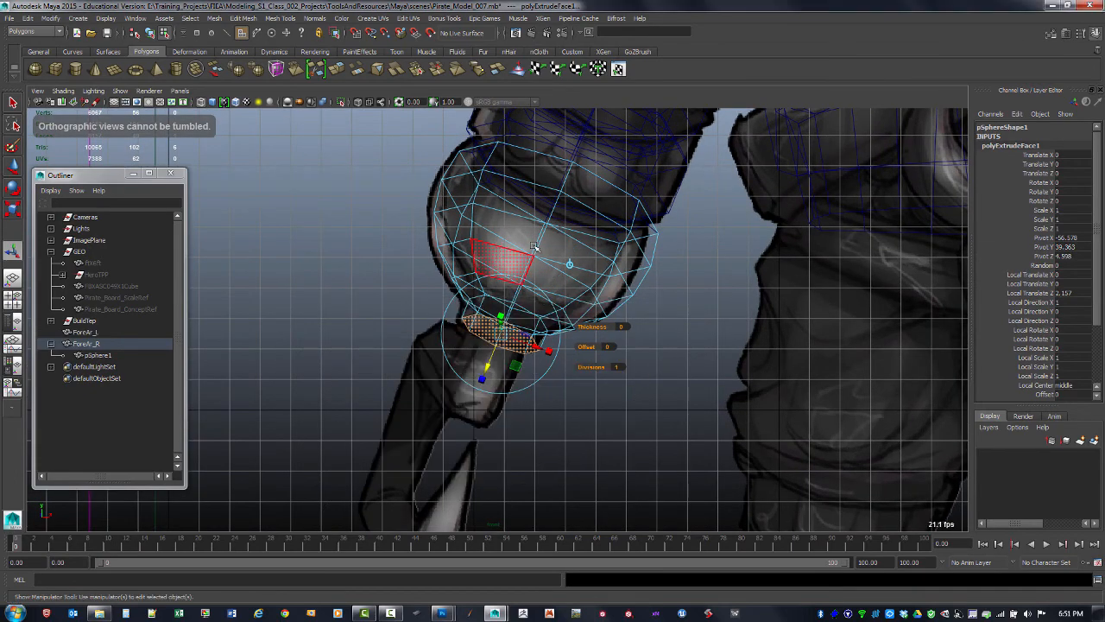
# Extrude the bottom face again with an offset of 0.6 to inset it
pyautogui.press('space')
pyautogui.press('space')
pyautogui.keyDown('alt'); pyautogui.moveTo(627, 272); pyautogui.dragTo(595, 298); pyautogui.keyUp('alt')
pyautogui.hotkey('ctrl', 'e')
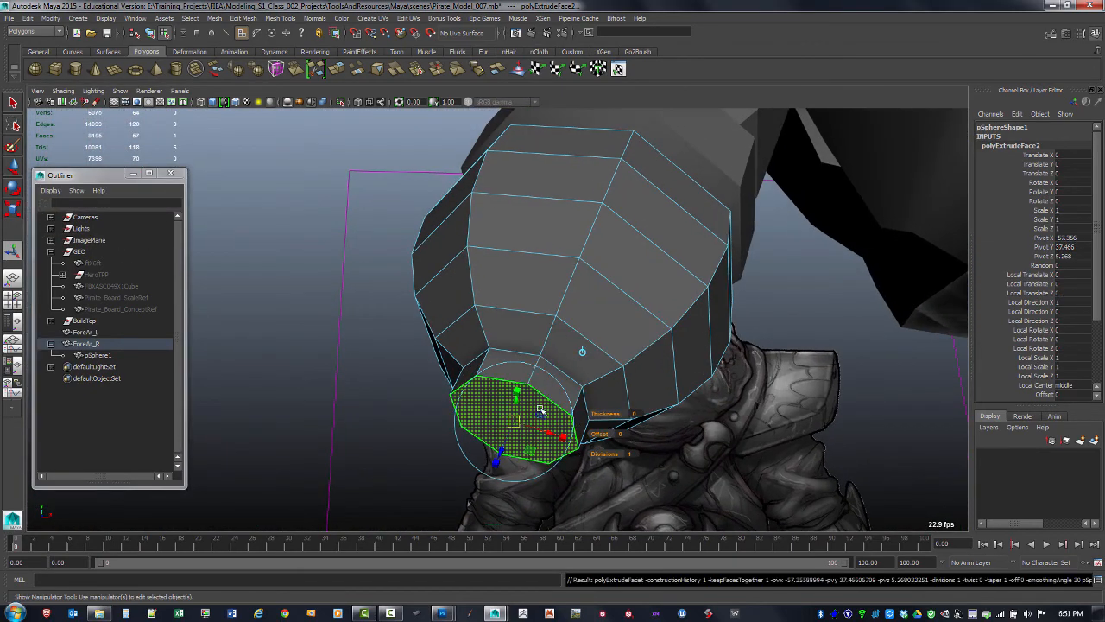
pyautogui.moveTo(592, 426); pyautogui.dragTo(607, 432)
pyautogui.moveTo(500, 446); pyautogui.dragTo(522, 422)
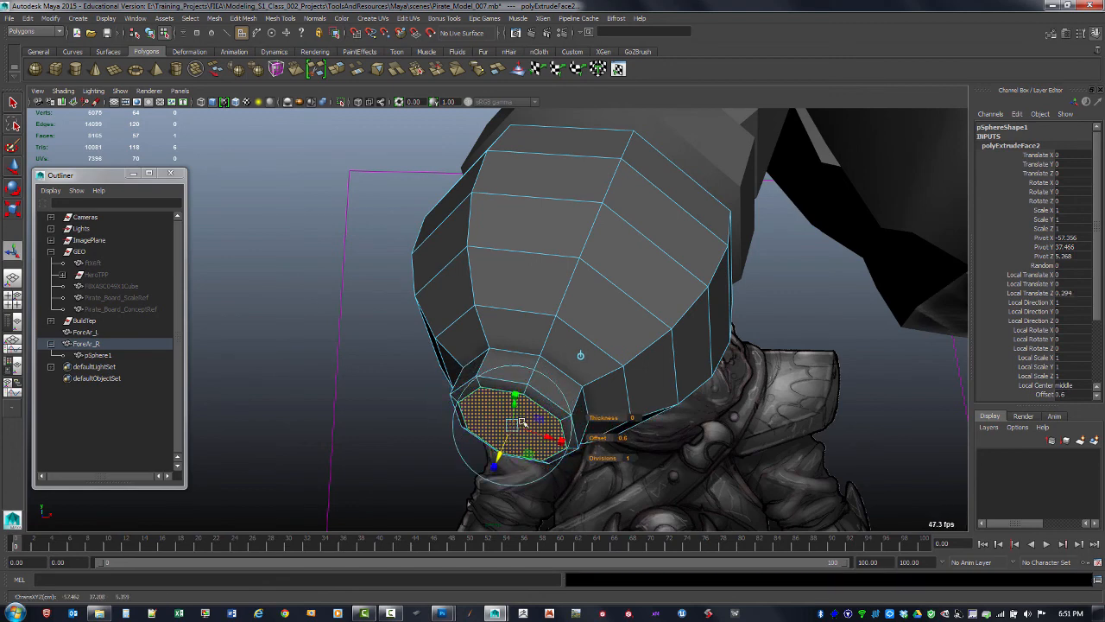
# Repeat the extrusion twice: inset the bottom face with offset 0.7, then push it out about 0.84
pyautogui.press('g')
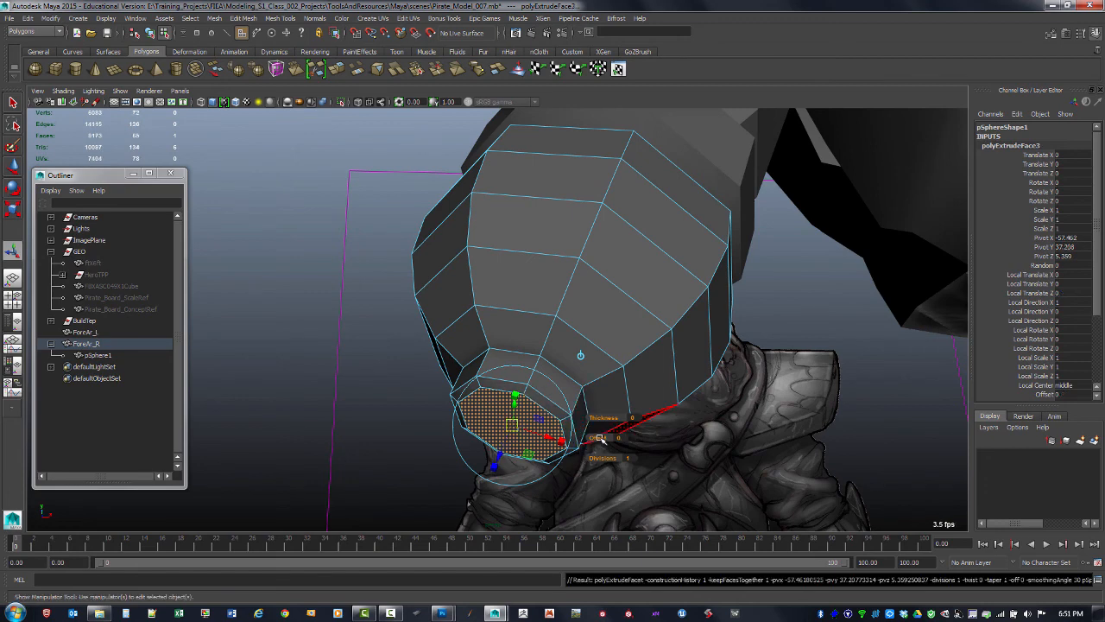
pyautogui.moveTo(593, 440); pyautogui.dragTo(603, 440)
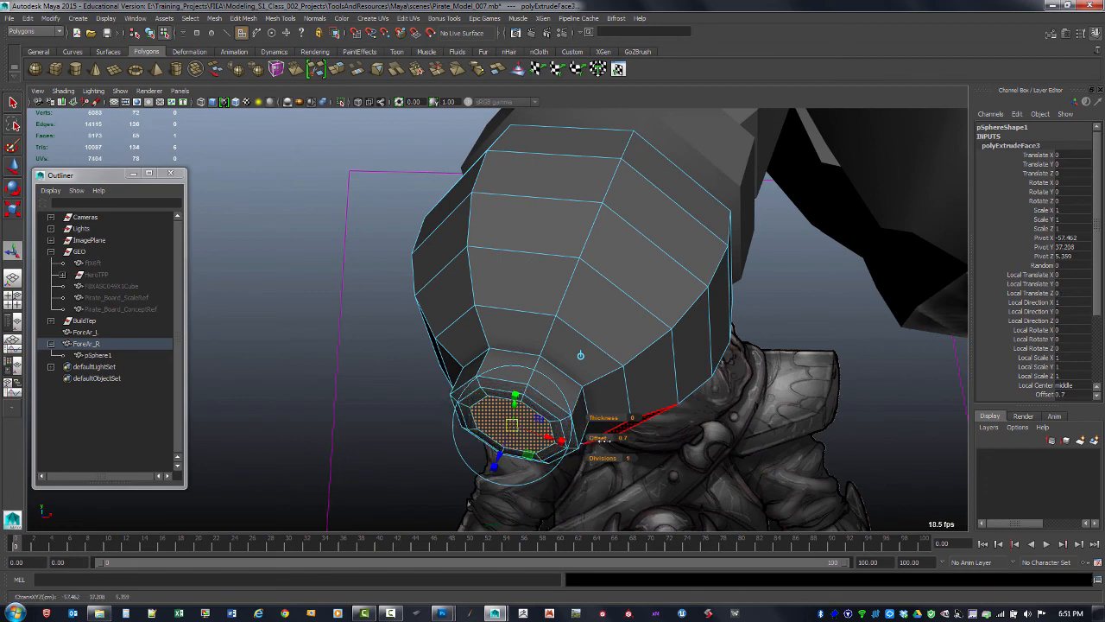
pyautogui.press('g')
pyautogui.moveTo(498, 457); pyautogui.dragTo(493, 468)
pyautogui.keyDown('alt'); pyautogui.moveTo(527, 421); pyautogui.dragTo(470, 440); pyautogui.keyUp('alt')
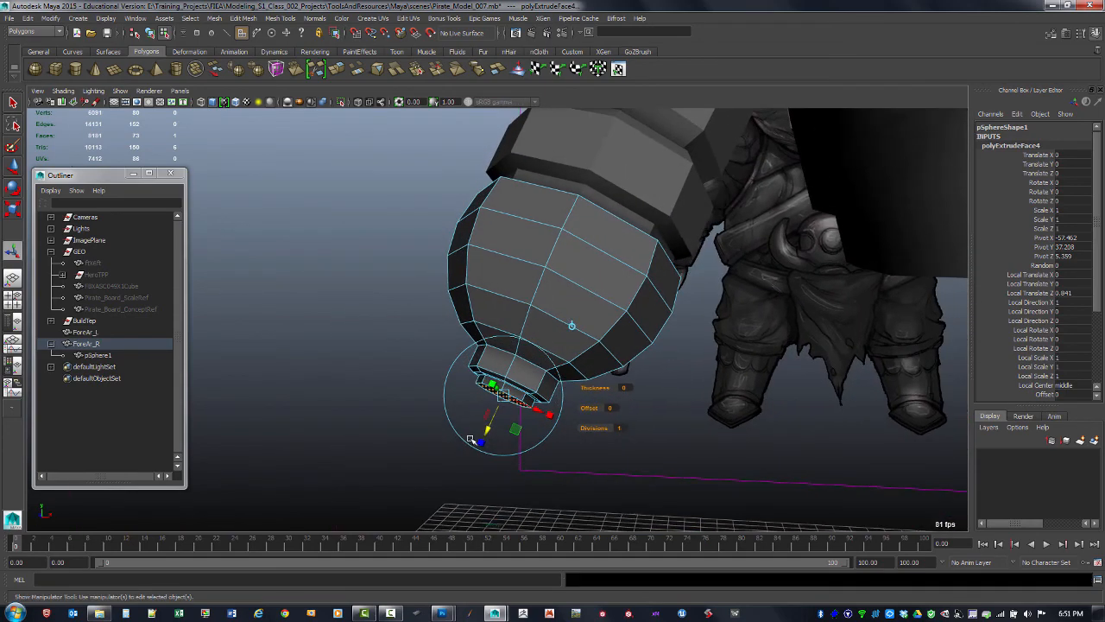
pyautogui.keyDown('alt'); pyautogui.moveTo(631, 409); pyautogui.dragTo(635, 364); pyautogui.keyUp('alt')
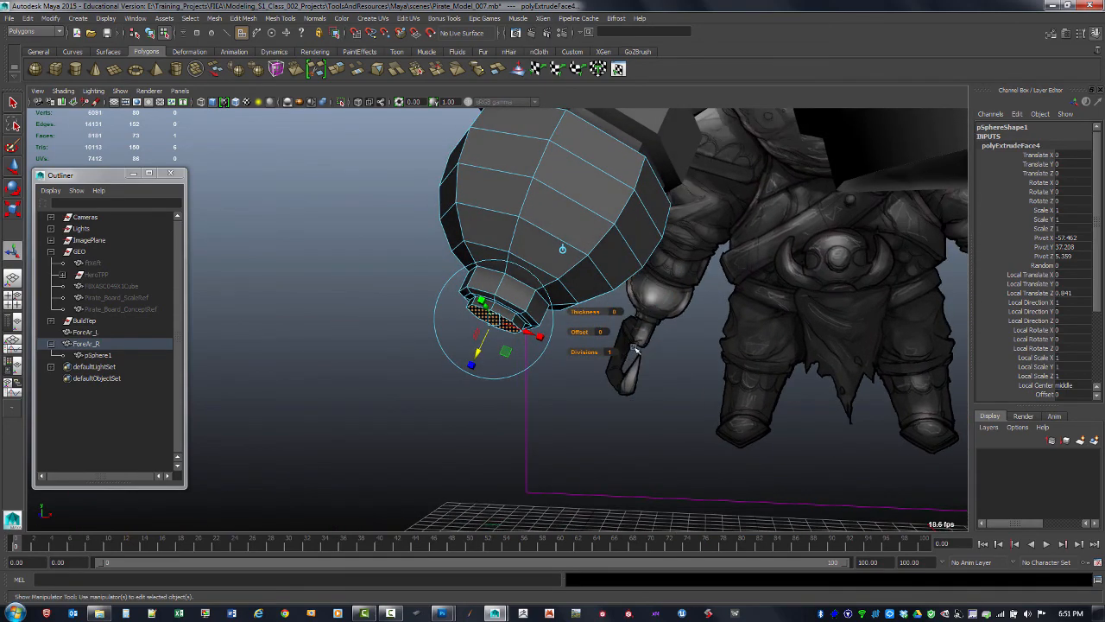
pyautogui.press('space')
pyautogui.press('space')
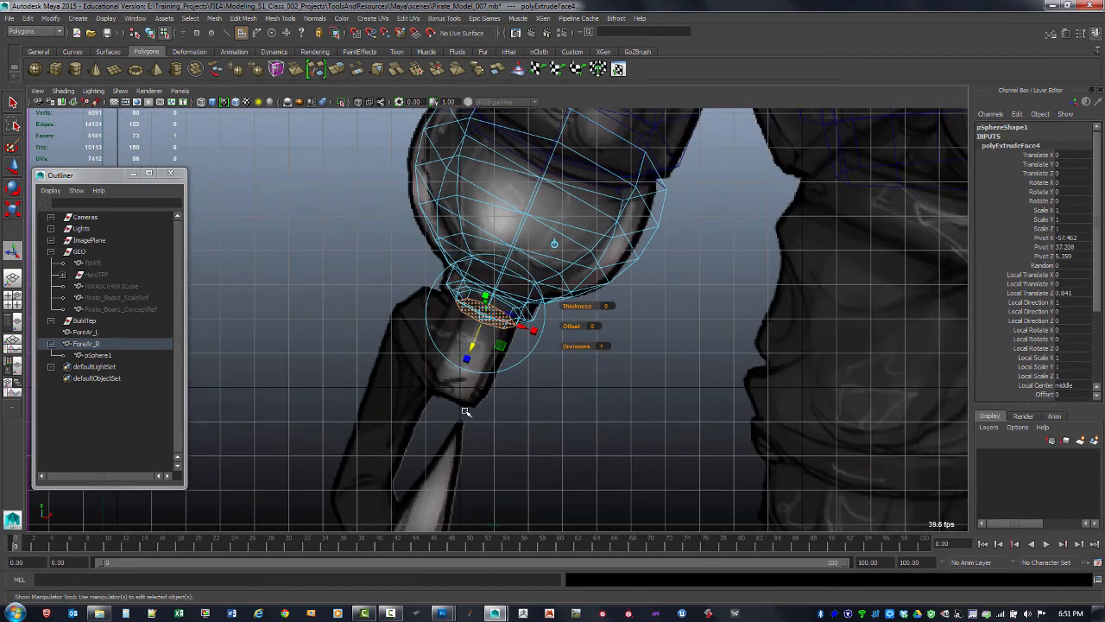
pyautogui.press('space')
pyautogui.press('space')
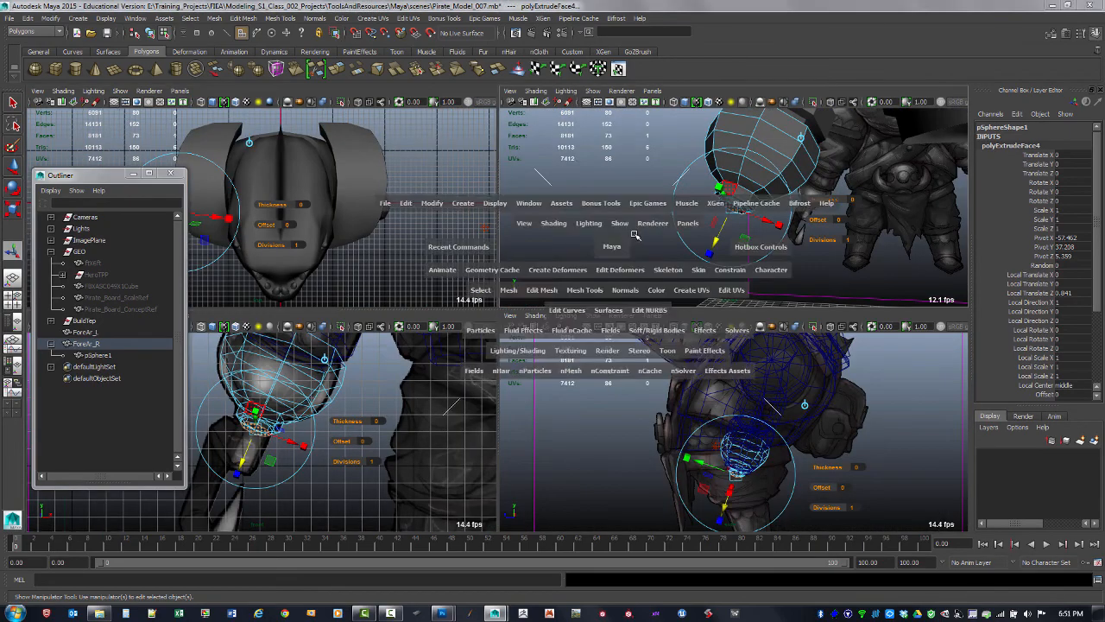
pyautogui.keyDown('alt'); pyautogui.moveTo(521, 267); pyautogui.dragTo(565, 334); pyautogui.keyUp('alt')
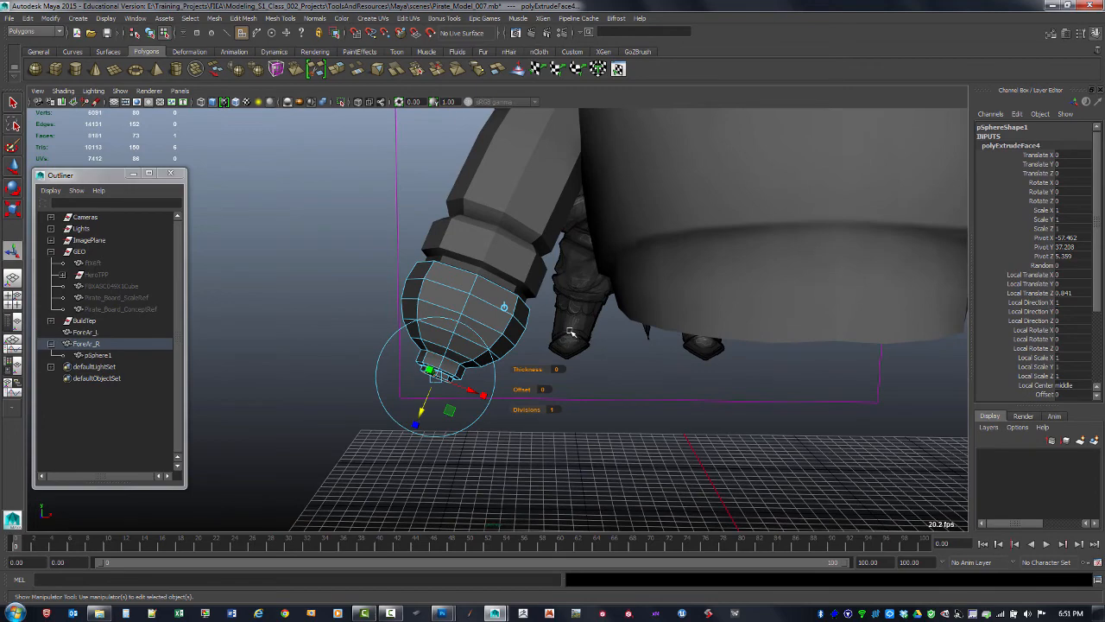
# Return to object mode and soften the edges of the chest cover
pyautogui.press('F8')
pyautogui.click(360, 377)
pyautogui.keyDown('alt'); pyautogui.moveTo(360, 378); pyautogui.dragTo(497, 345); pyautogui.keyUp('alt')
pyautogui.keyDown('alt'); pyautogui.moveTo(550, 318); pyautogui.dragTo(679, 361); pyautogui.keyUp('alt')
pyautogui.click(662, 412)
pyautogui.click(585, 378)
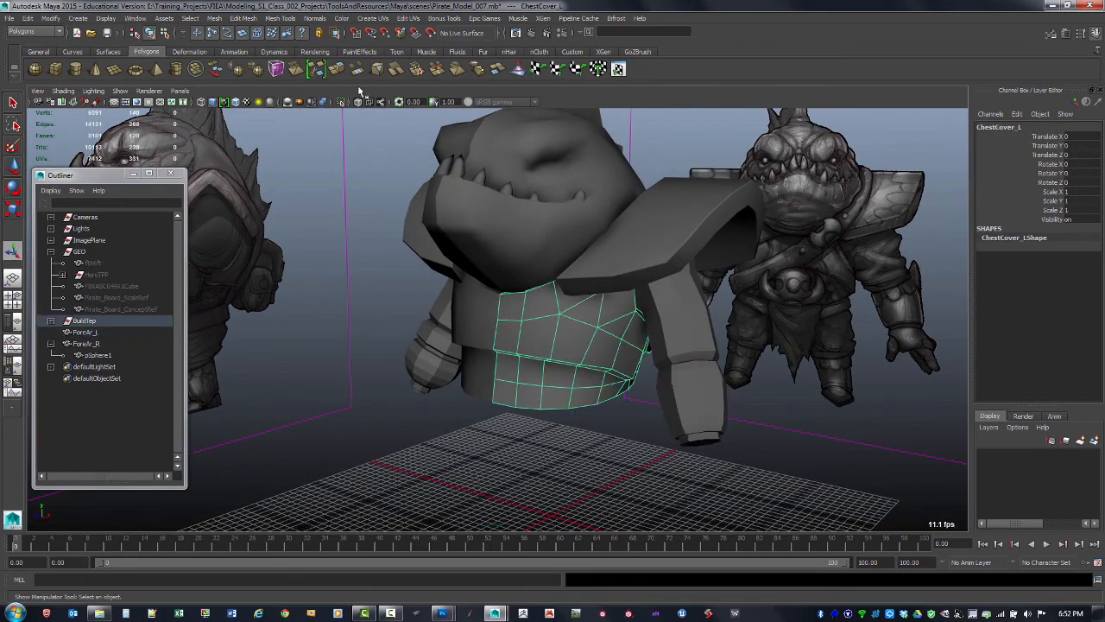
pyautogui.keyDown('shift'); pyautogui.rightClick(563, 346); pyautogui.keyUp('shift')
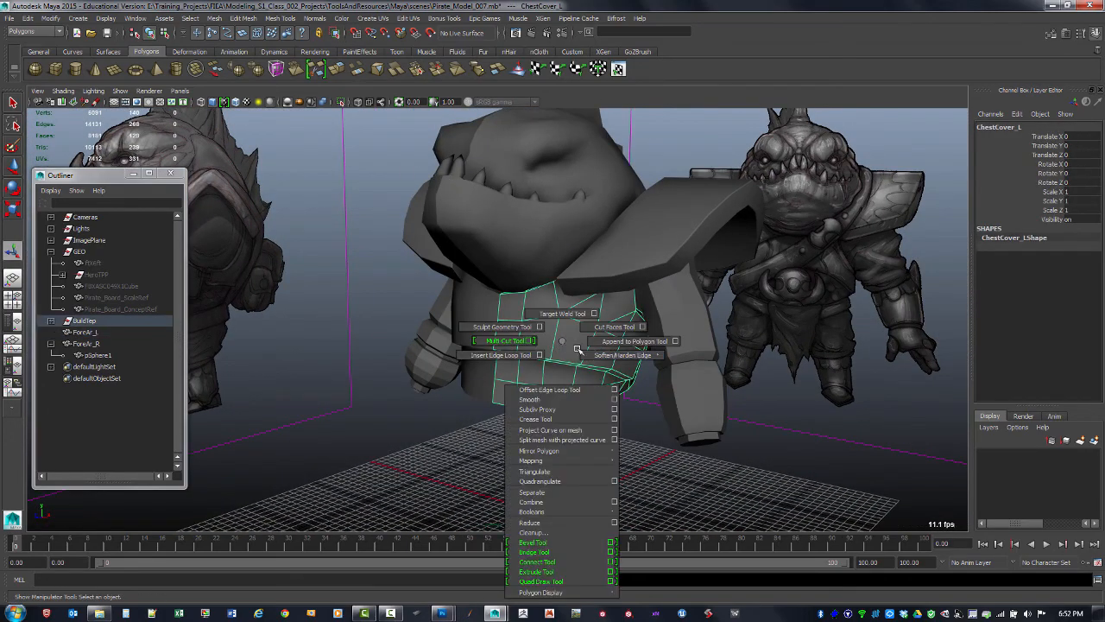
pyautogui.moveTo(620, 357)
pyautogui.click(619, 385)
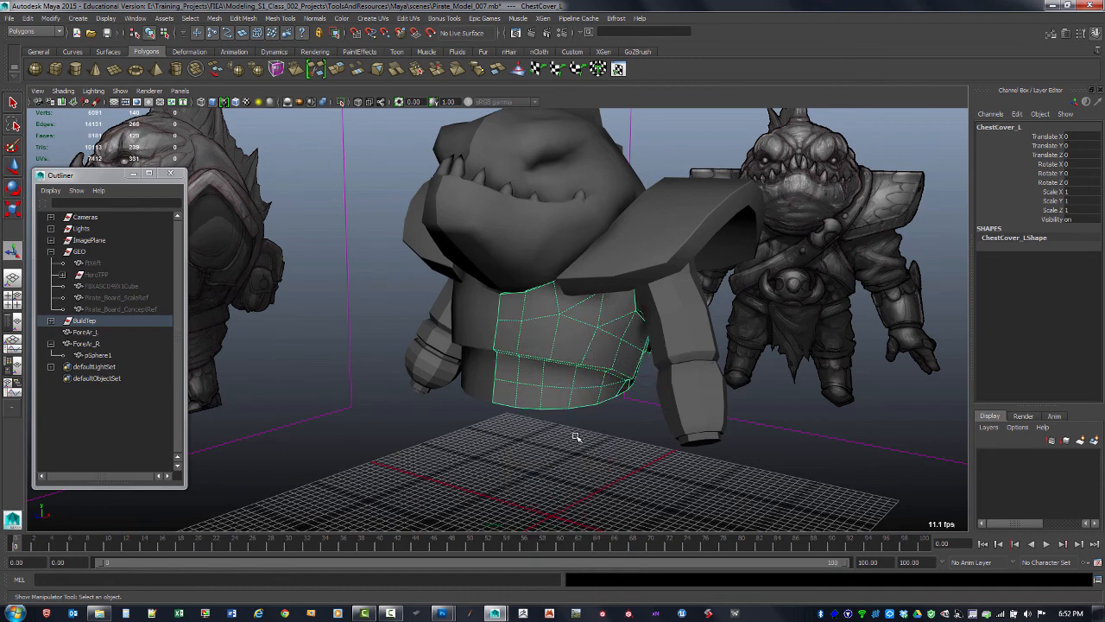
pyautogui.click(570, 442)
pyautogui.click(582, 362)
pyautogui.keyDown('shift'); pyautogui.rightClick(587, 358); pyautogui.keyUp('shift')
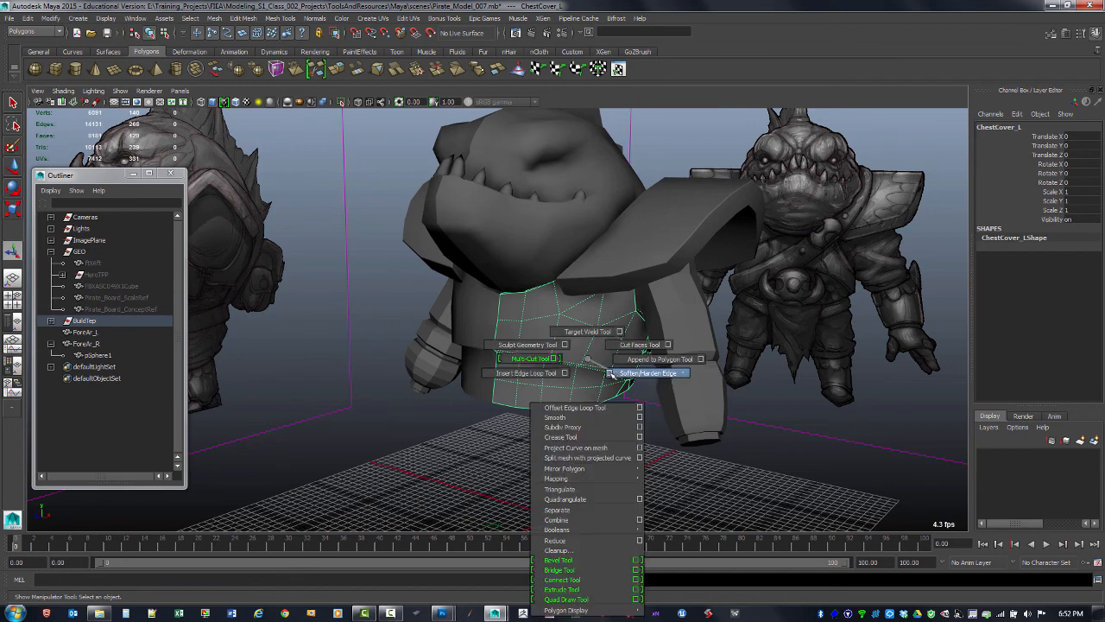
pyautogui.moveTo(619, 373)
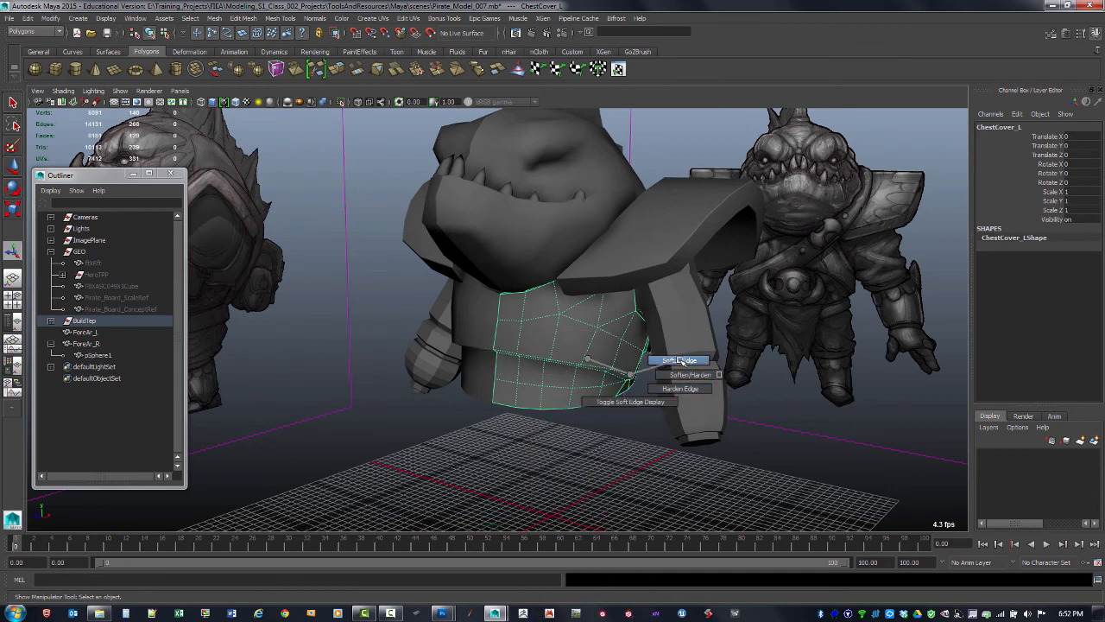
pyautogui.moveTo(681, 361); pyautogui.dragTo(680, 360, button='right')
# Apply Soften Edge to the right arm, the forearm bracer and the half-sphere as well
pyautogui.click(689, 339)
pyautogui.press('g')
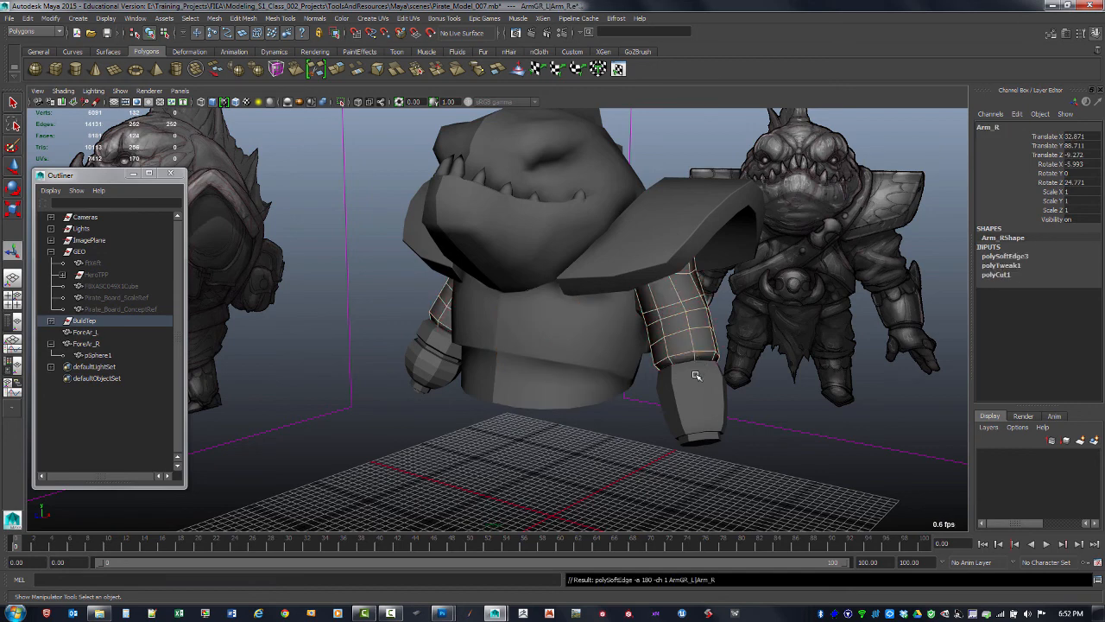
pyautogui.click(693, 408)
pyautogui.press('g')
pyautogui.click(432, 356)
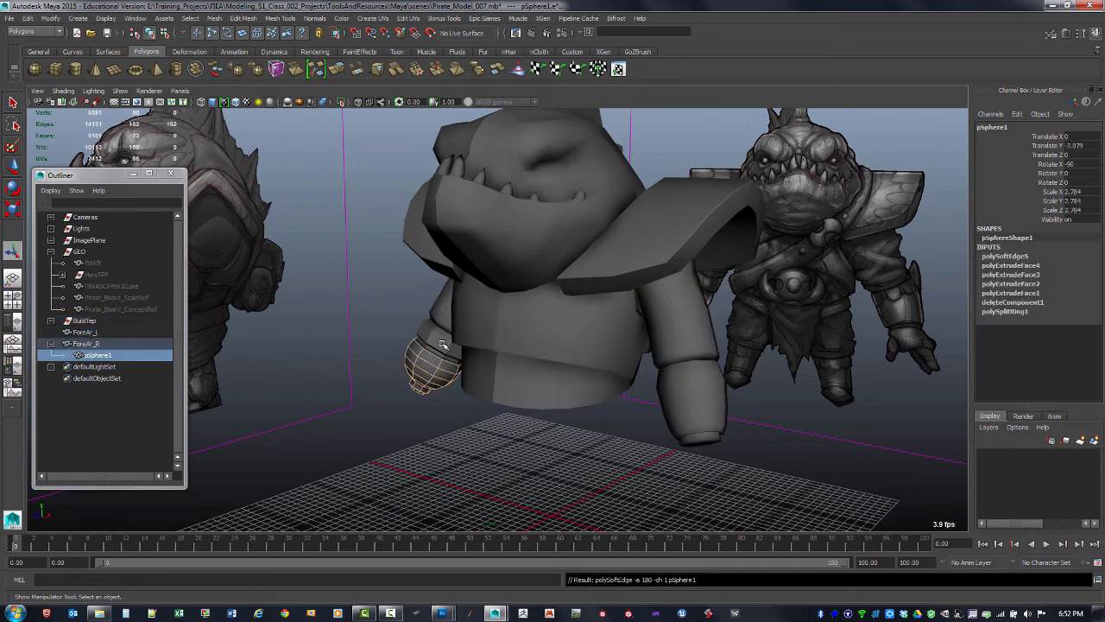
# Switch the viewport to flat shading for all objects to inspect the armor
pyautogui.click(493, 432)
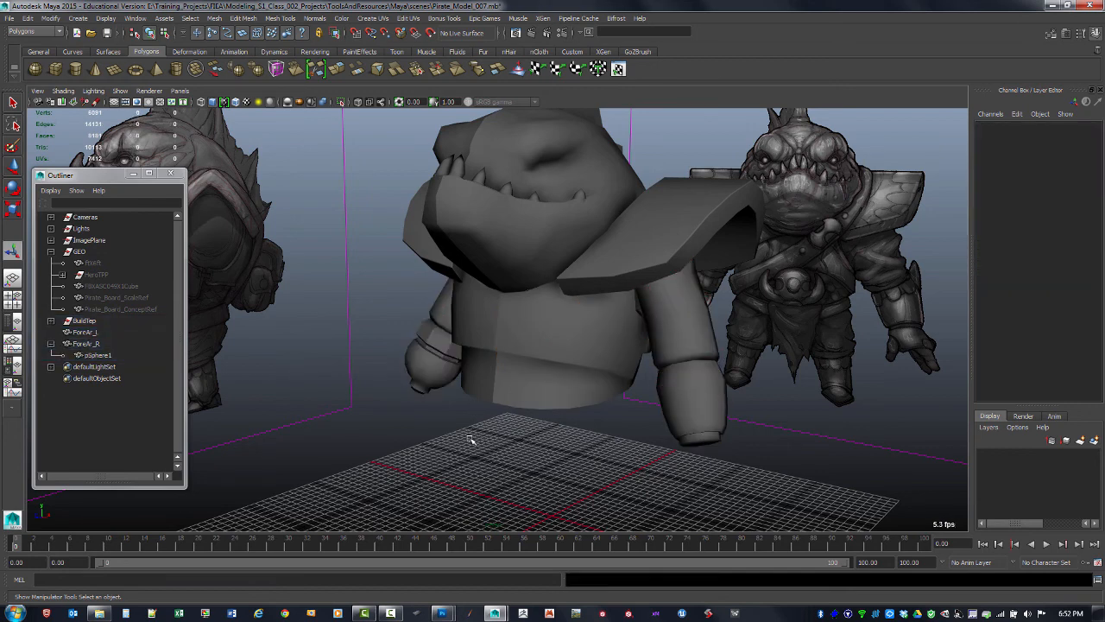
pyautogui.moveTo(471, 440)
pyautogui.keyDown('alt'); pyautogui.mouseDown()
pyautogui.moveTo(555, 438)
pyautogui.moveTo(493, 437)
pyautogui.moveTo(529, 374)
pyautogui.moveTo(525, 387)
pyautogui.moveTo(600, 382)
pyautogui.moveTo(570, 396)
pyautogui.mouseUp(); pyautogui.keyUp('alt')
pyautogui.click(63, 91)
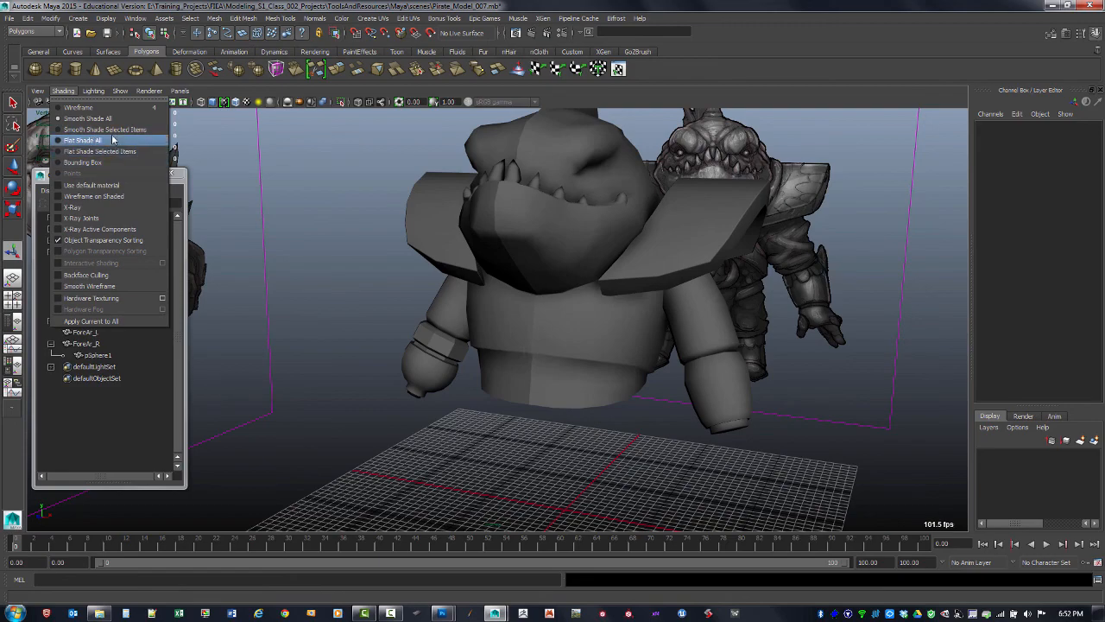
pyautogui.click(112, 141)
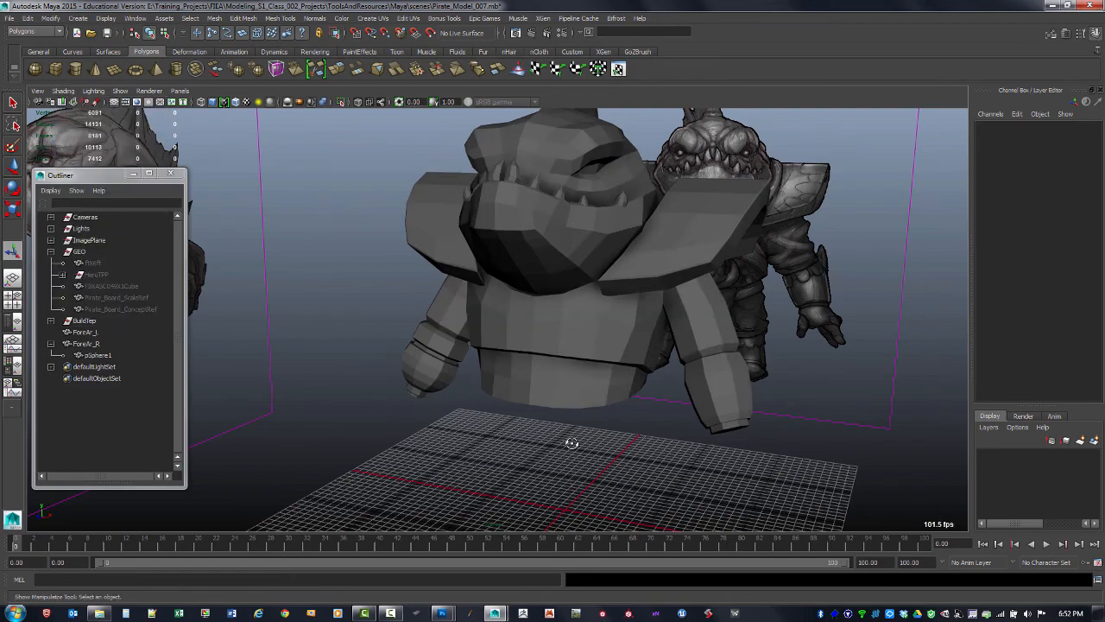
pyautogui.keyDown('alt'); pyautogui.moveTo(571, 443); pyautogui.dragTo(686, 411); pyautogui.keyUp('alt')
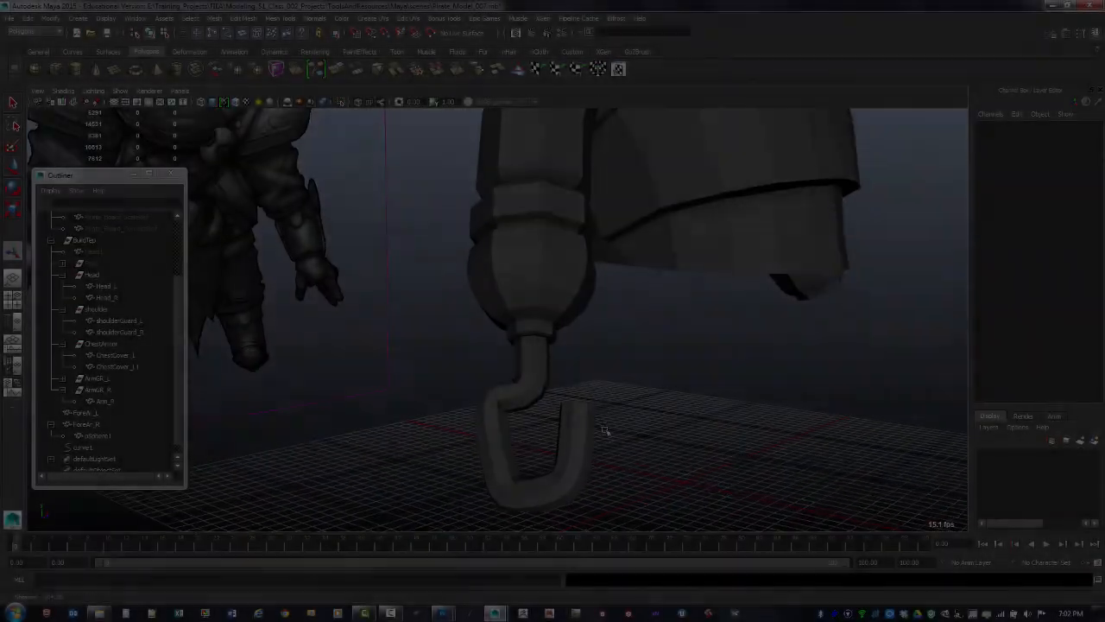
# Select the hook shape and undo its extrusion back to the guide curve
pyautogui.moveTo(470, 354)
pyautogui.keyDown('alt'); pyautogui.mouseDown()
pyautogui.moveTo(497, 345)
pyautogui.moveTo(483, 350)
pyautogui.mouseUp(); pyautogui.keyUp('alt')
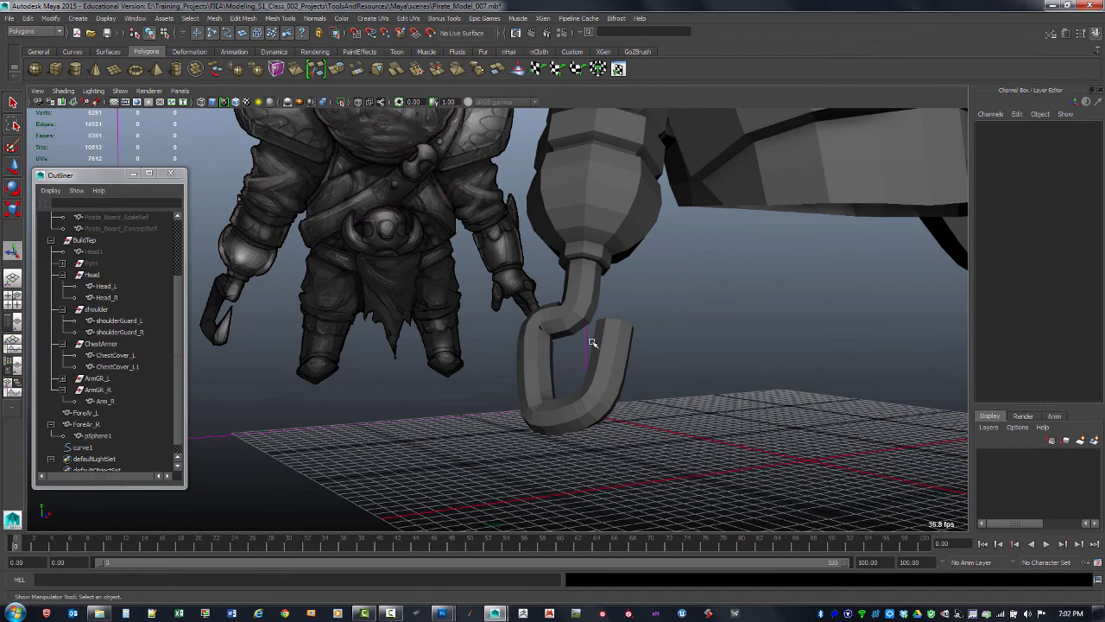
pyautogui.keyDown('alt'); pyautogui.moveTo(592, 343); pyautogui.dragTo(616, 345); pyautogui.keyUp('alt')
pyautogui.click(617, 347)
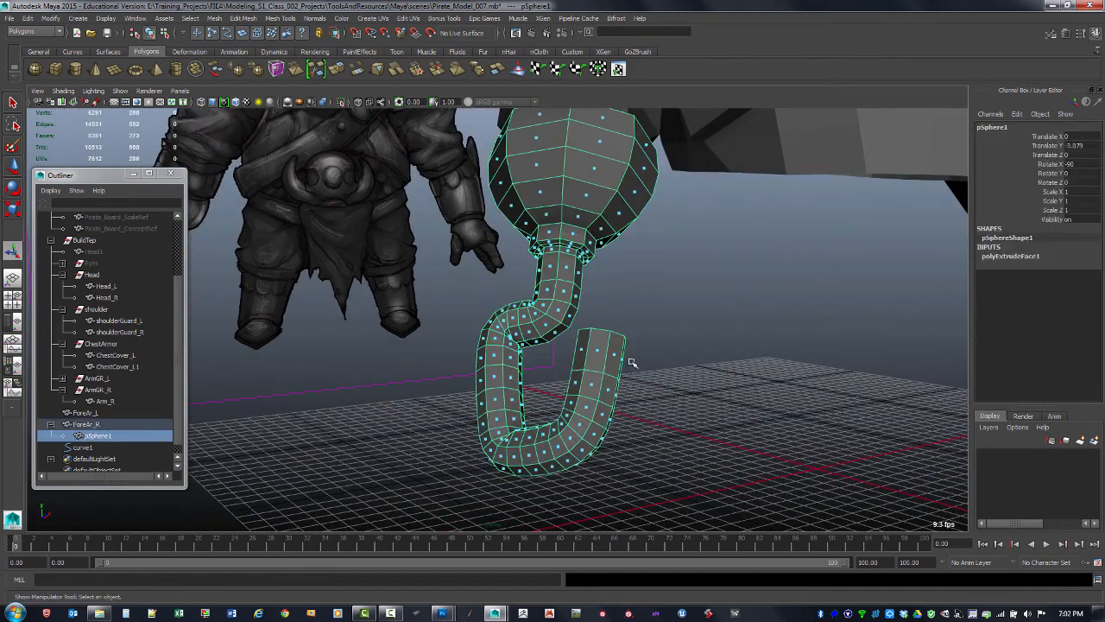
pyautogui.hotkey('ctrl', 'z')
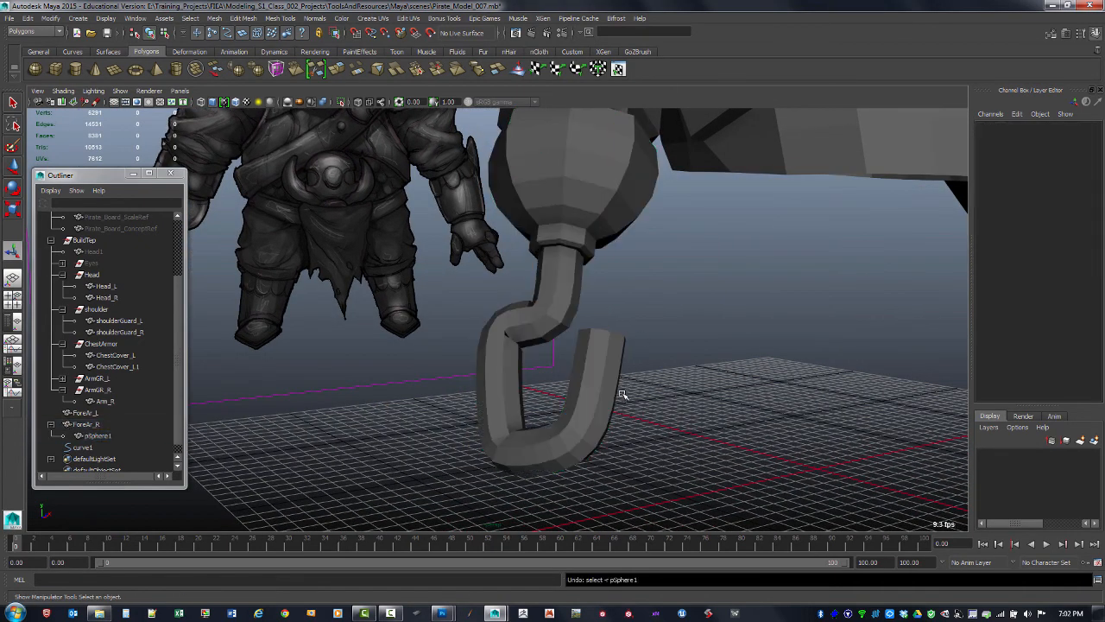
pyautogui.hotkey('ctrl', 'z')
pyautogui.hotkey('ctrl', 'z')
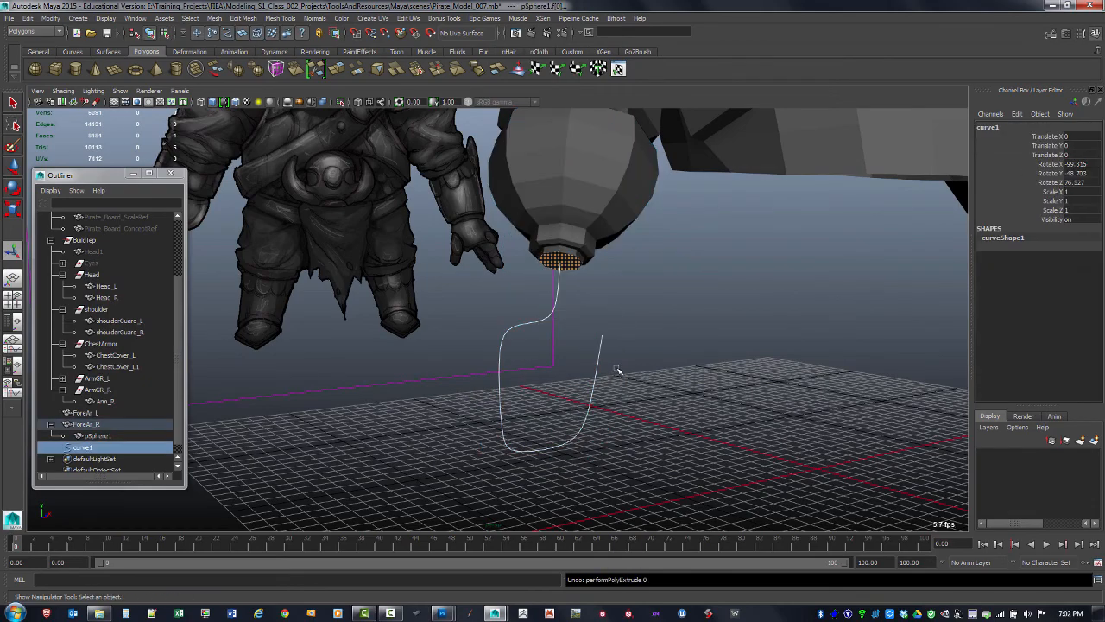
# Select the half-sphere's bottom face together with the guide curve
pyautogui.click(640, 353)
pyautogui.keyDown('alt'); pyautogui.moveTo(635, 328); pyautogui.dragTo(654, 298); pyautogui.keyUp('alt')
pyautogui.click(633, 224)
pyautogui.keyDown('alt'); pyautogui.moveTo(652, 252); pyautogui.dragTo(652, 266); pyautogui.keyUp('alt')
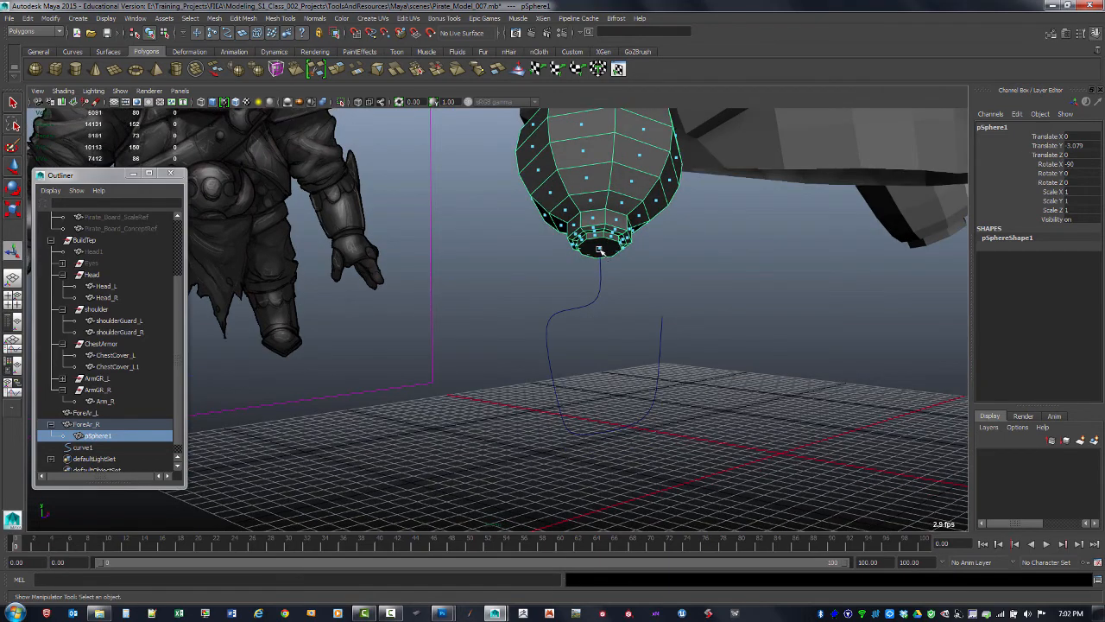
pyautogui.click(600, 248)
pyautogui.click(617, 241)
pyautogui.keyDown('alt'); pyautogui.moveTo(607, 279); pyautogui.dragTo(641, 248); pyautogui.keyUp('alt')
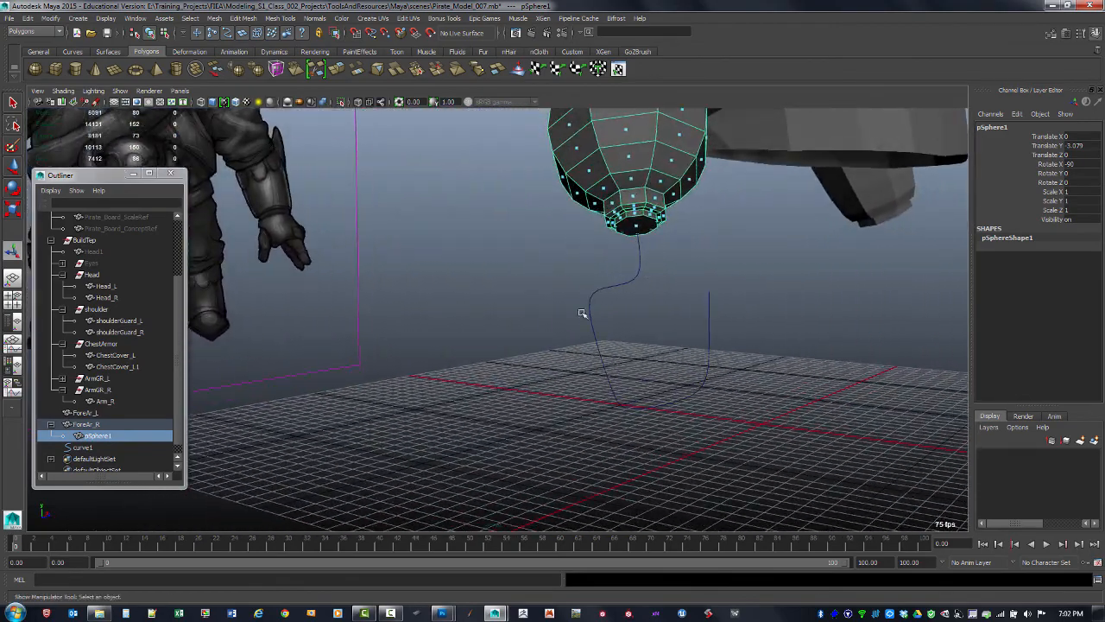
pyautogui.keyDown('alt'); pyautogui.moveTo(690, 293); pyautogui.dragTo(697, 363); pyautogui.keyUp('alt')
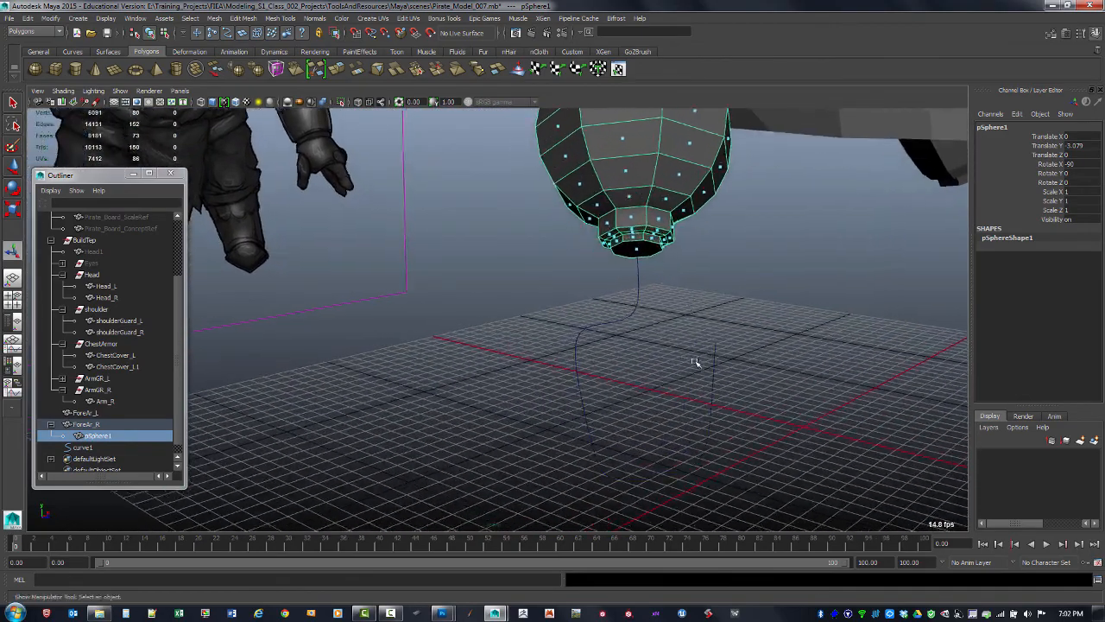
pyautogui.click(713, 352)
pyautogui.keyDown('alt'); pyautogui.moveTo(661, 316); pyautogui.dragTo(614, 289); pyautogui.keyUp('alt')
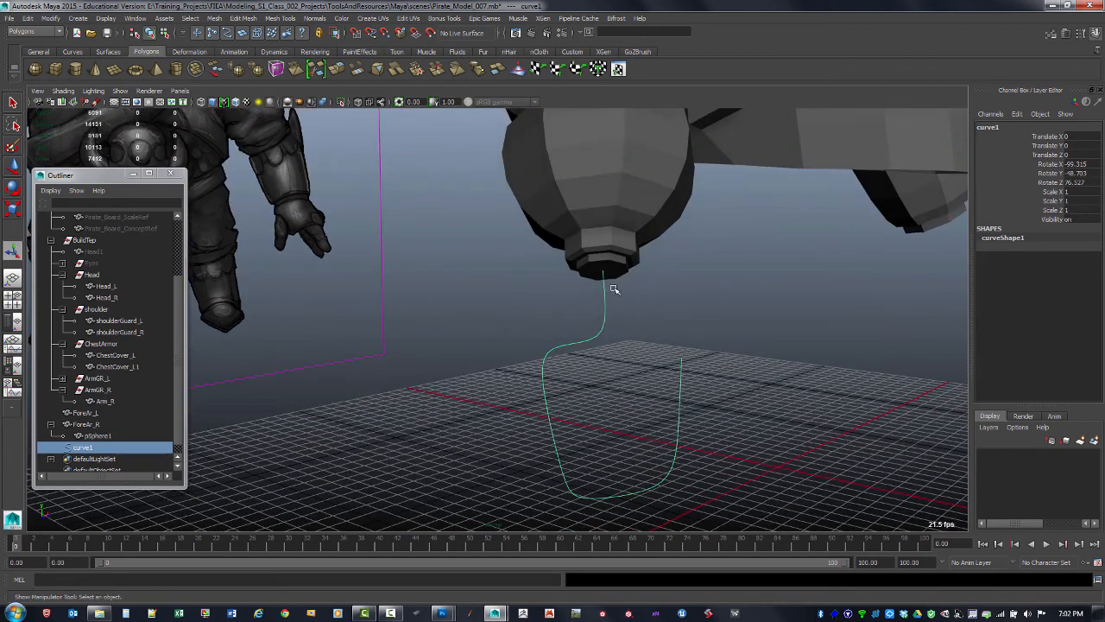
pyautogui.moveTo(637, 235); pyautogui.dragTo(674, 220, button='right')
pyautogui.keyDown('shift'); pyautogui.click(621, 261); pyautogui.keyUp('shift')
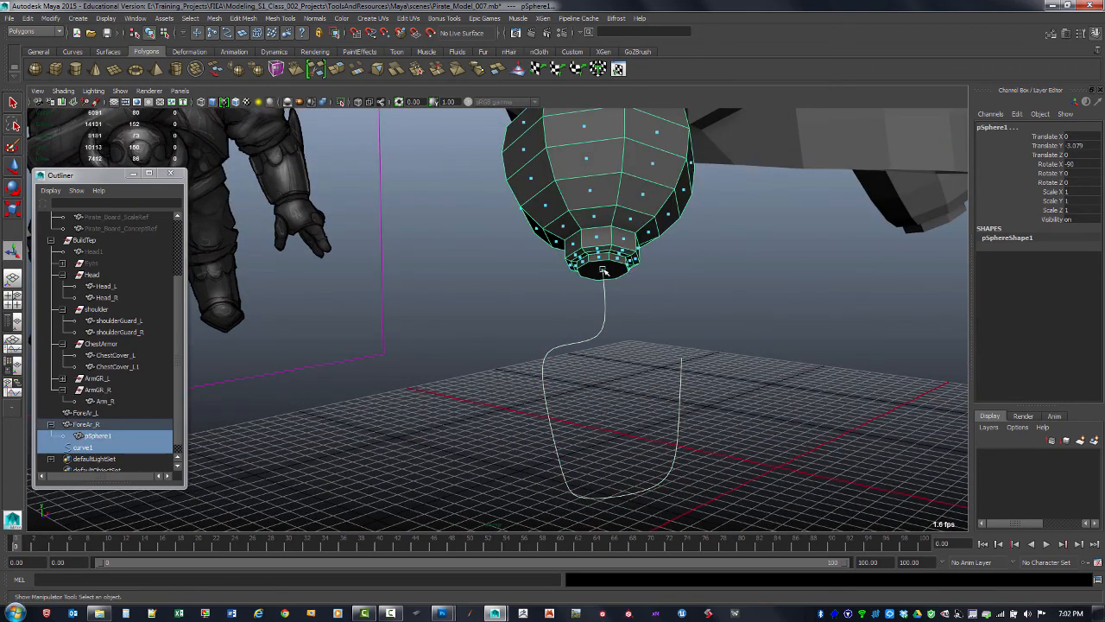
# Extrude the half-sphere's bottom face along the guide curve, adjust its divisions, then undo the extrusion and deselect
pyautogui.moveTo(607, 267); pyautogui.dragTo(603, 294, button='right')
pyautogui.keyDown('shift'); pyautogui.click(612, 270); pyautogui.keyUp('shift')
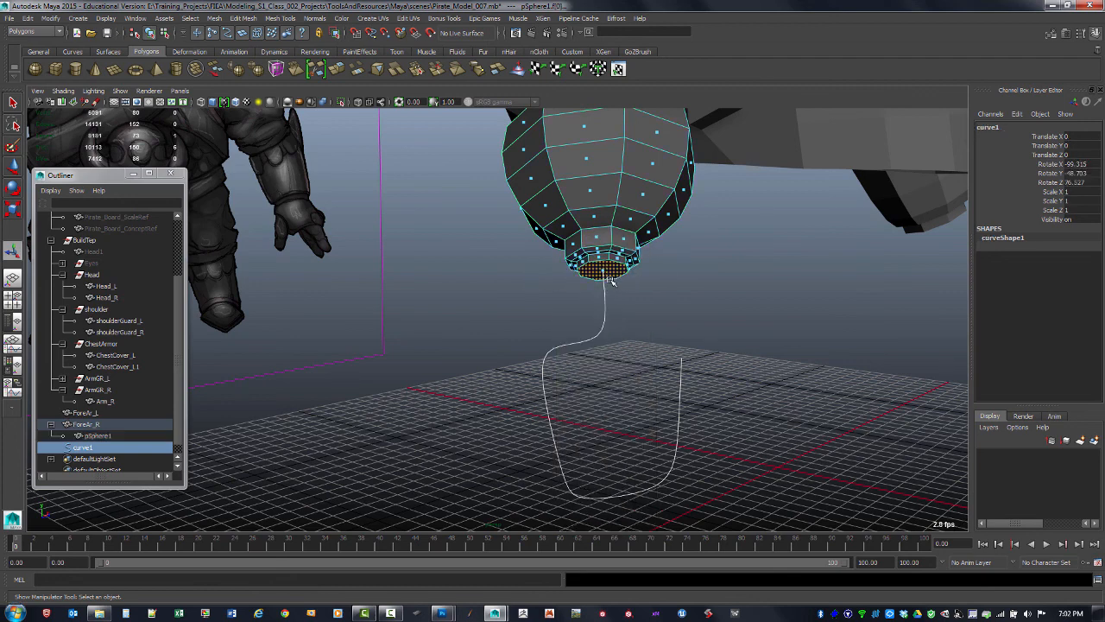
pyautogui.keyDown('shift'); pyautogui.moveTo(614, 271); pyautogui.dragTo(613, 296, button='right'); pyautogui.keyUp('shift')
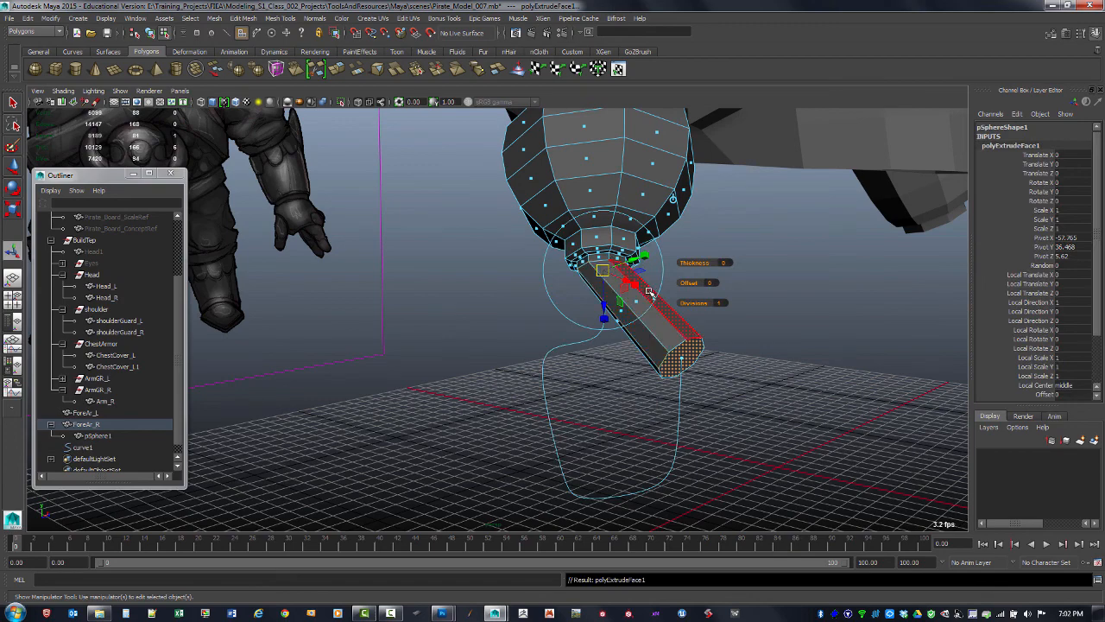
pyautogui.moveTo(696, 304)
pyautogui.mouseDown()
pyautogui.moveTo(778, 287)
pyautogui.moveTo(703, 296)
pyautogui.mouseUp()
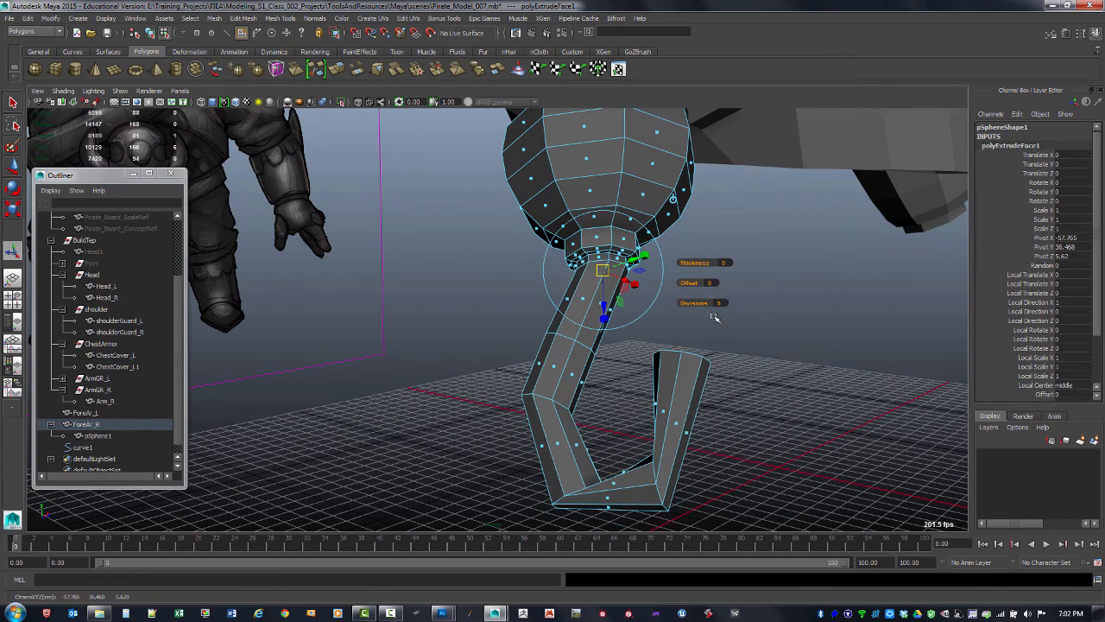
pyautogui.hotkey('ctrl', 'z')
pyautogui.hotkey('ctrl', 'z')
pyautogui.click(722, 315)
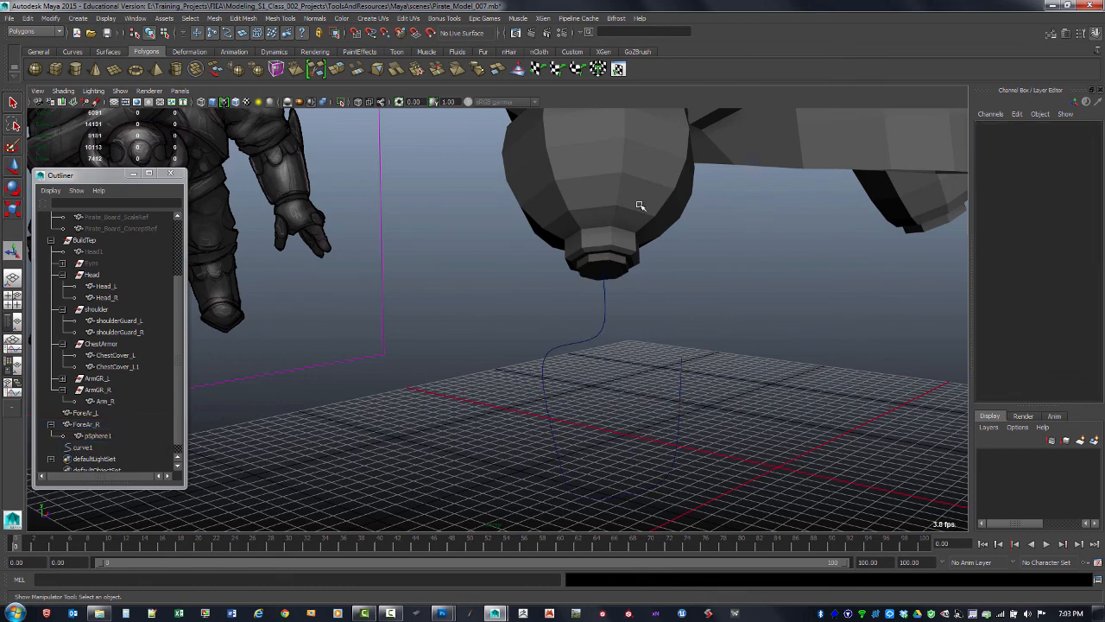
# Delete the old guide curve
pyautogui.press('F8')
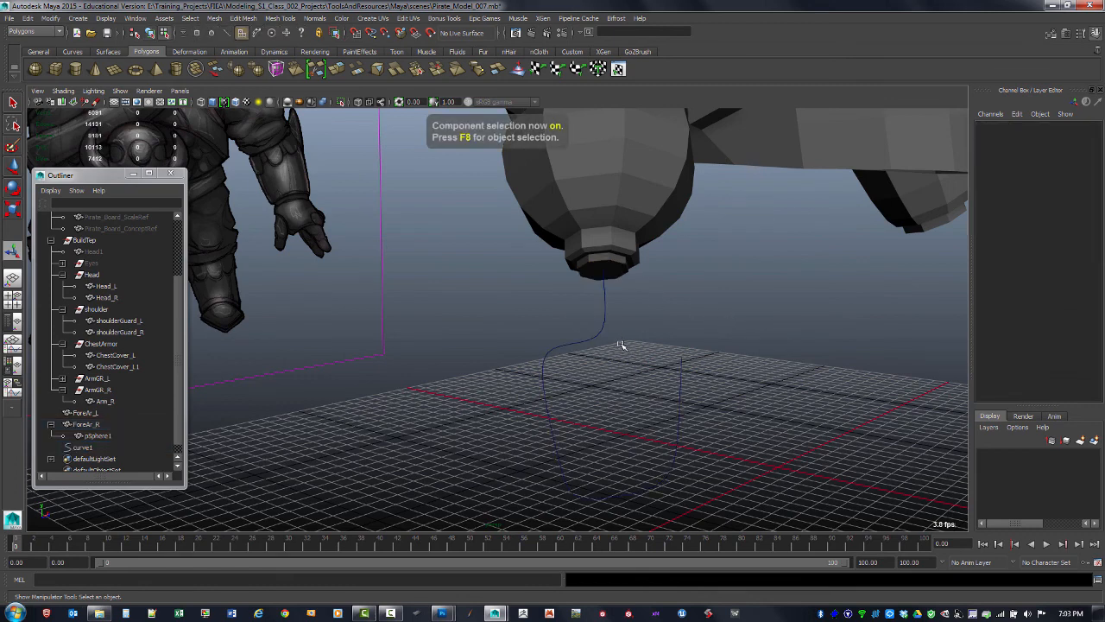
pyautogui.click(102, 446)
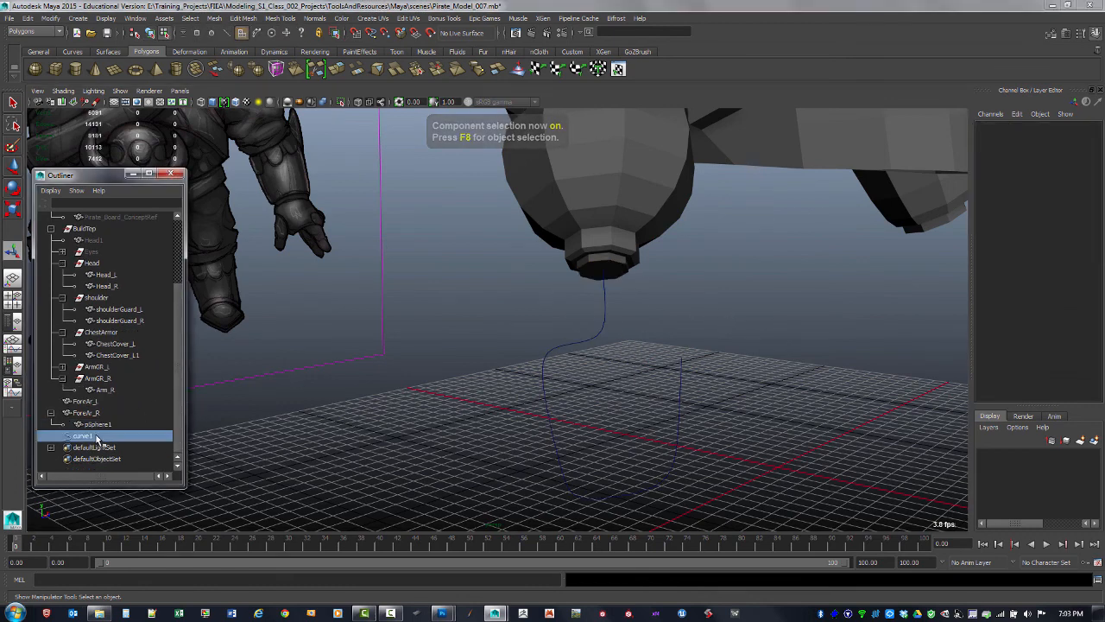
pyautogui.press('Delete')
# Select the half-sphere's bottom face and toggle face centers off in the custom polygon display options
pyautogui.click(587, 249)
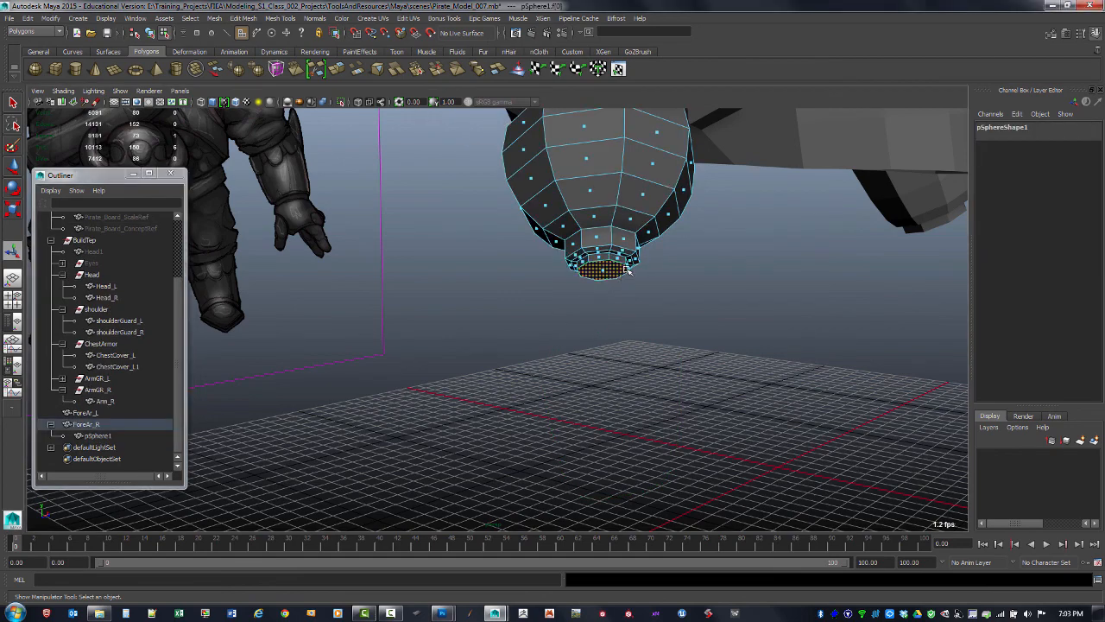
pyautogui.keyDown('alt'); pyautogui.moveTo(587, 250); pyautogui.dragTo(606, 340); pyautogui.keyUp('alt')
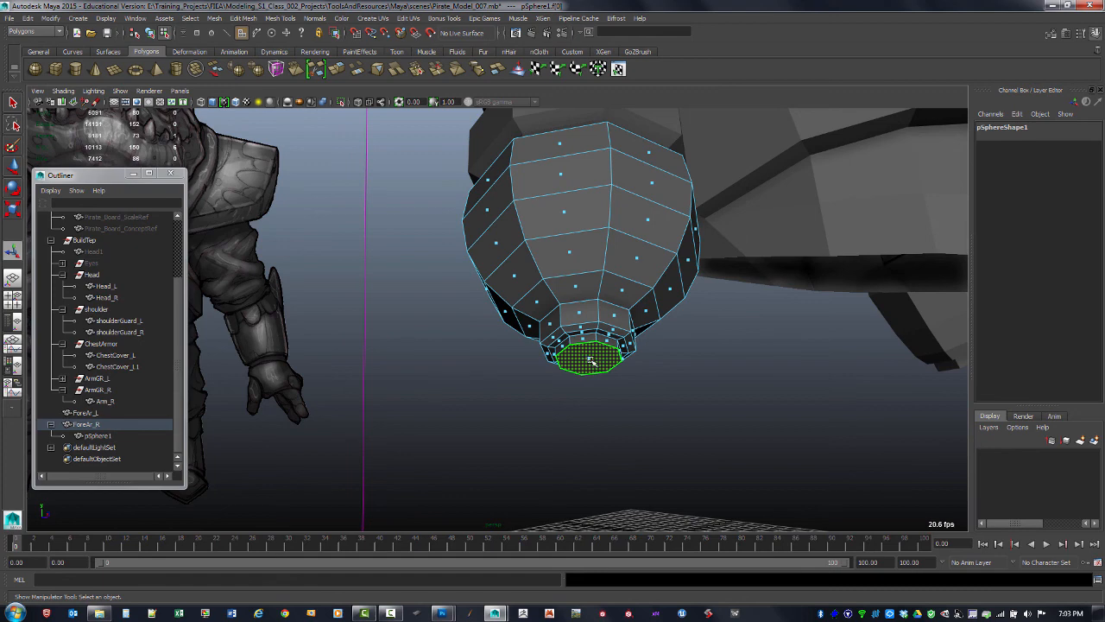
pyautogui.click(105, 18)
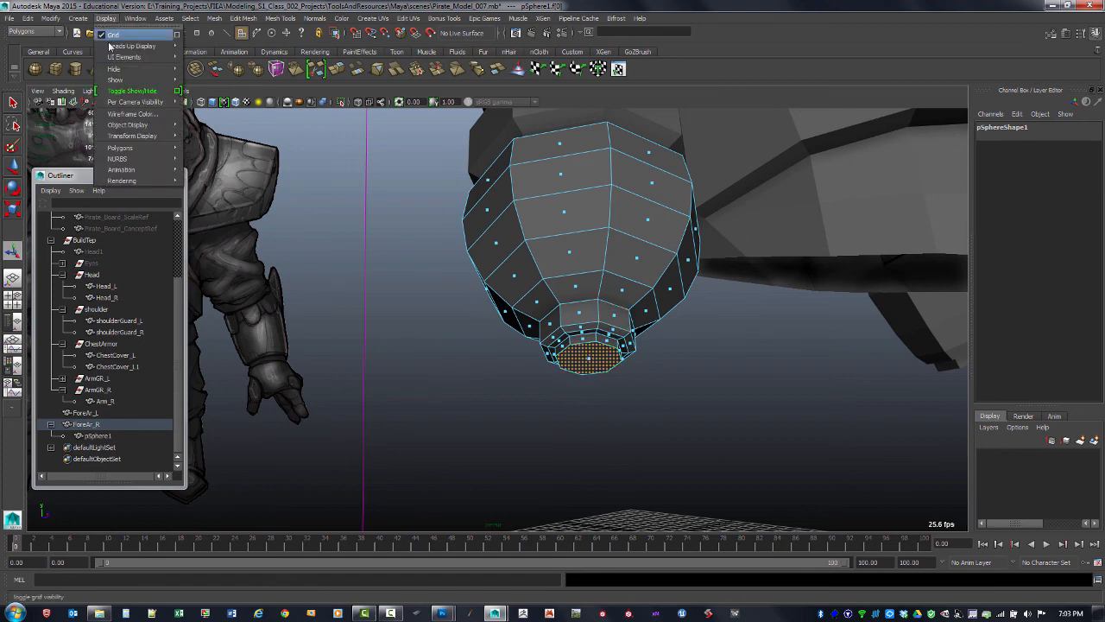
pyautogui.moveTo(143, 148)
pyautogui.click(264, 447)
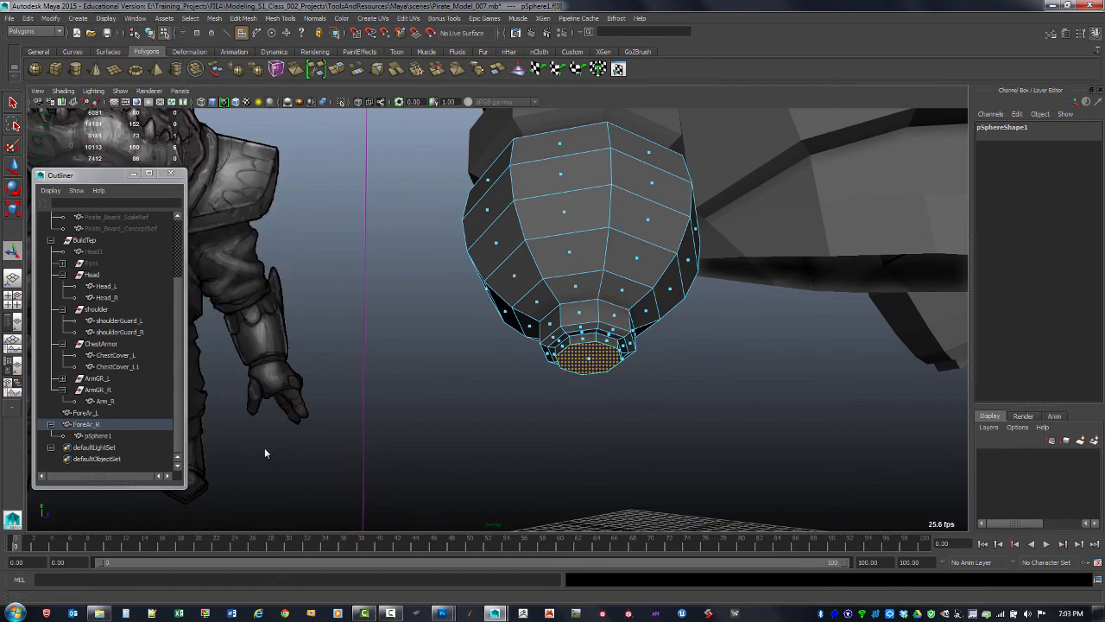
pyautogui.moveTo(777, 148); pyautogui.dragTo(874, 149)
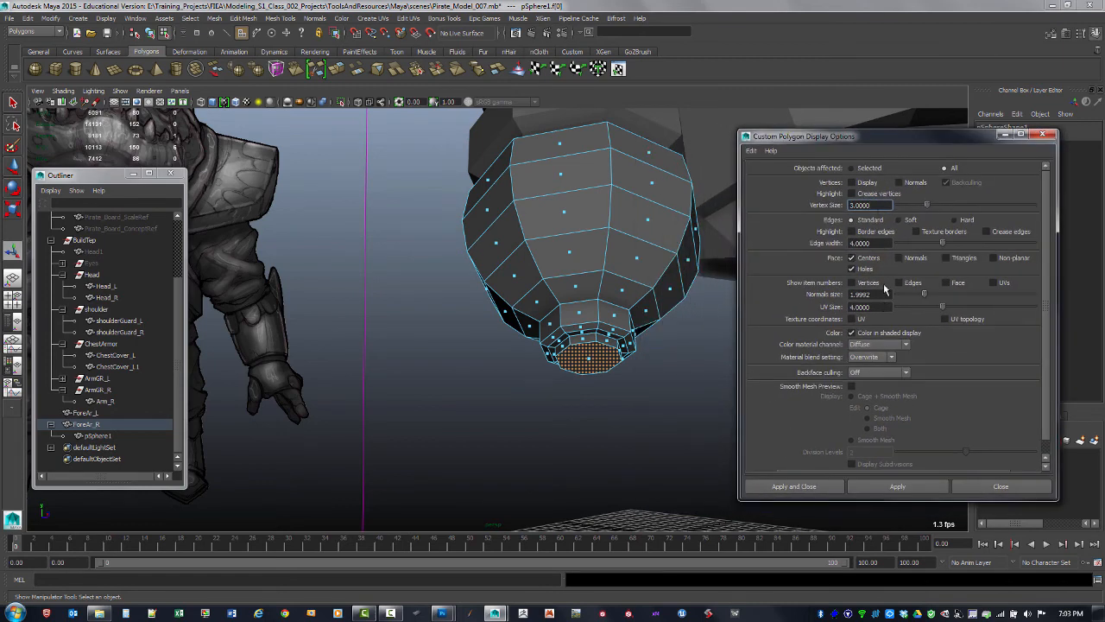
pyautogui.click(853, 259)
pyautogui.click(905, 489)
pyautogui.click(898, 486)
pyautogui.click(1045, 137)
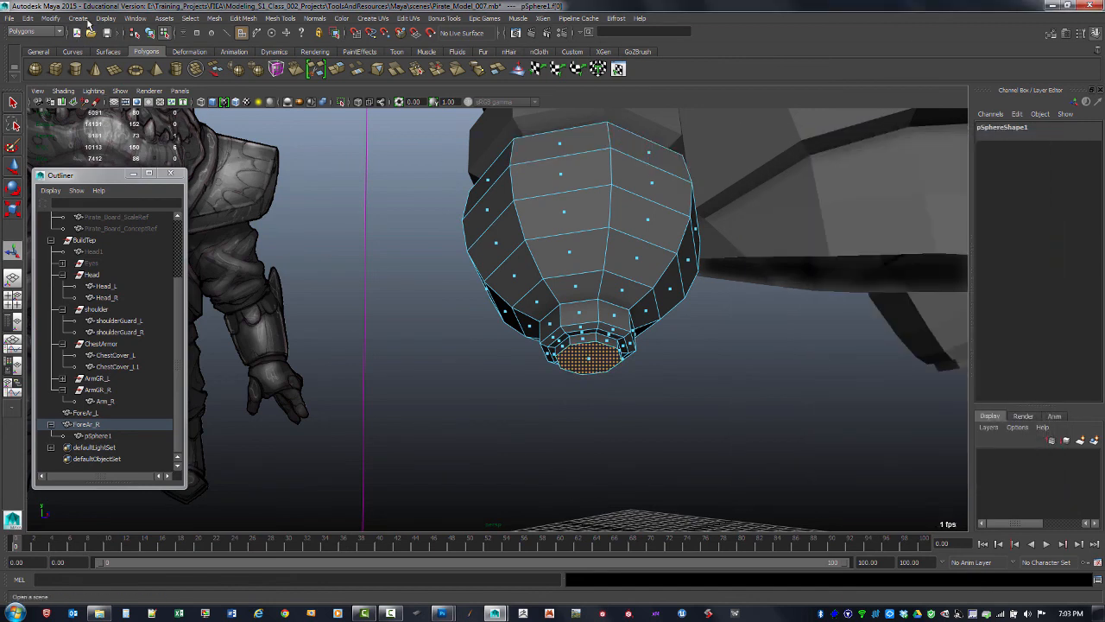
# Start the CV Curve tool and place the first point at the center of the half-sphere's bottom face
pyautogui.click(78, 18)
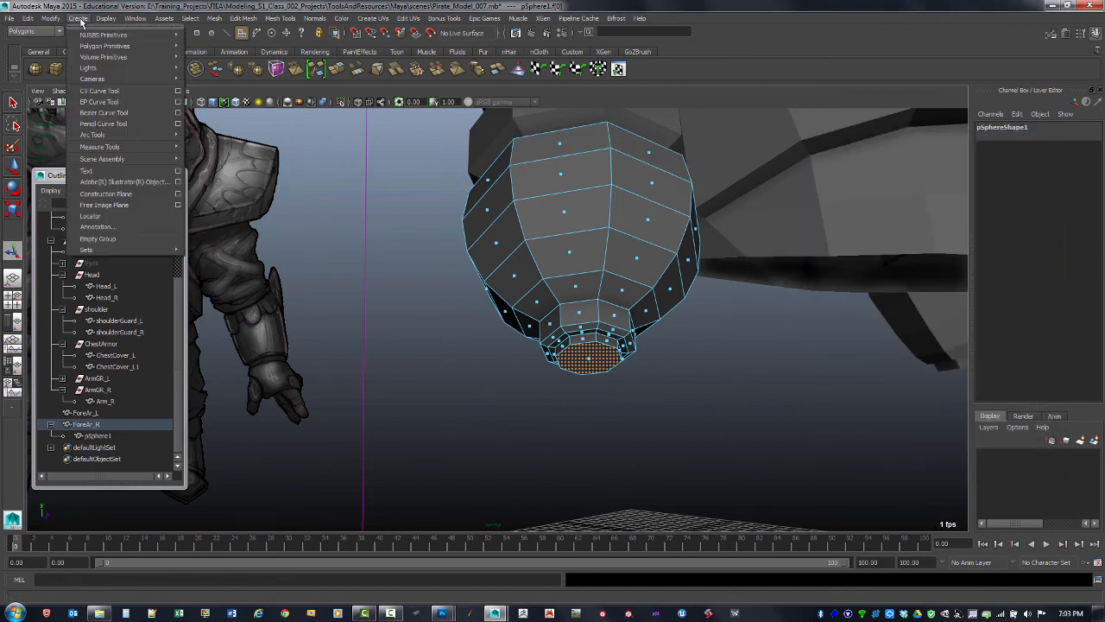
pyautogui.click(122, 92)
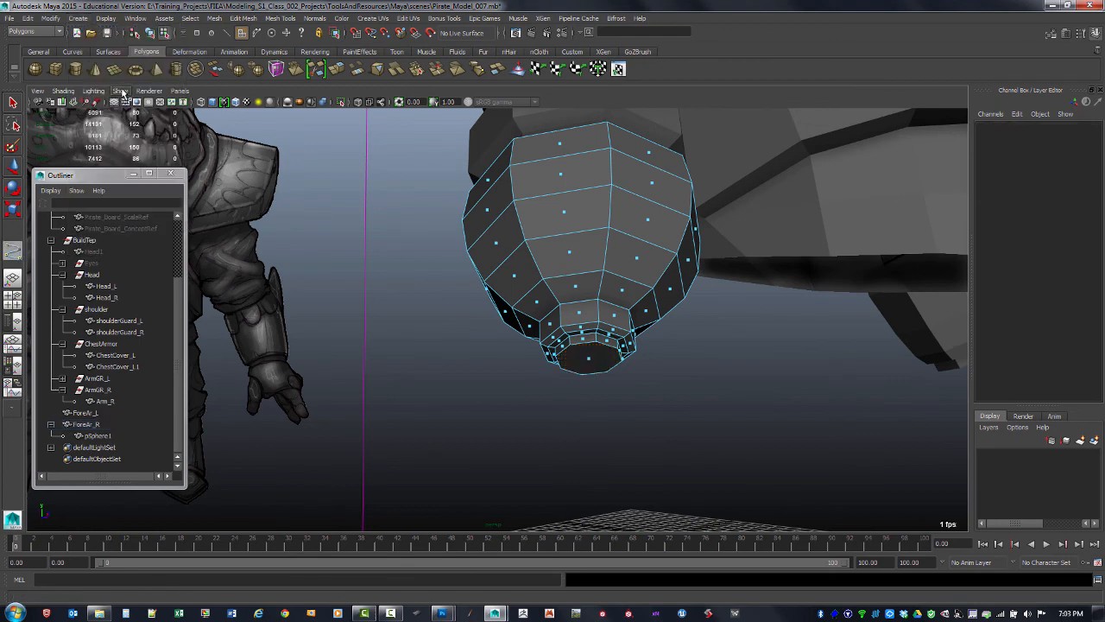
pyautogui.keyDown('alt'); pyautogui.moveTo(645, 371); pyautogui.dragTo(657, 336, button='middle'); pyautogui.keyUp('alt')
pyautogui.keyDown('alt'); pyautogui.moveTo(656, 336); pyautogui.dragTo(637, 346); pyautogui.keyUp('alt')
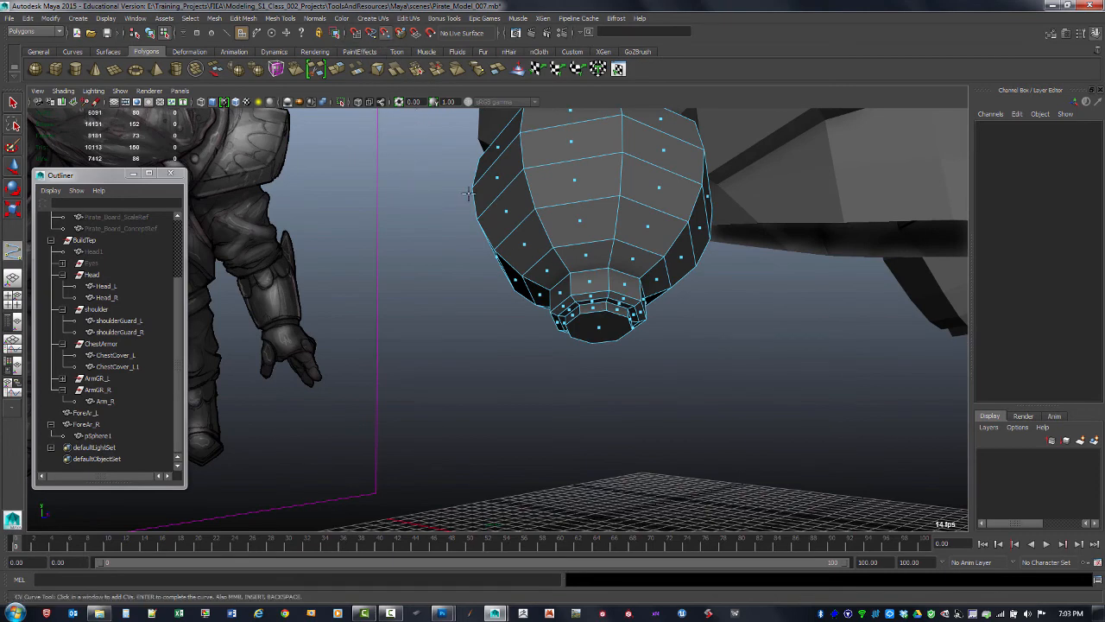
pyautogui.click(599, 326)
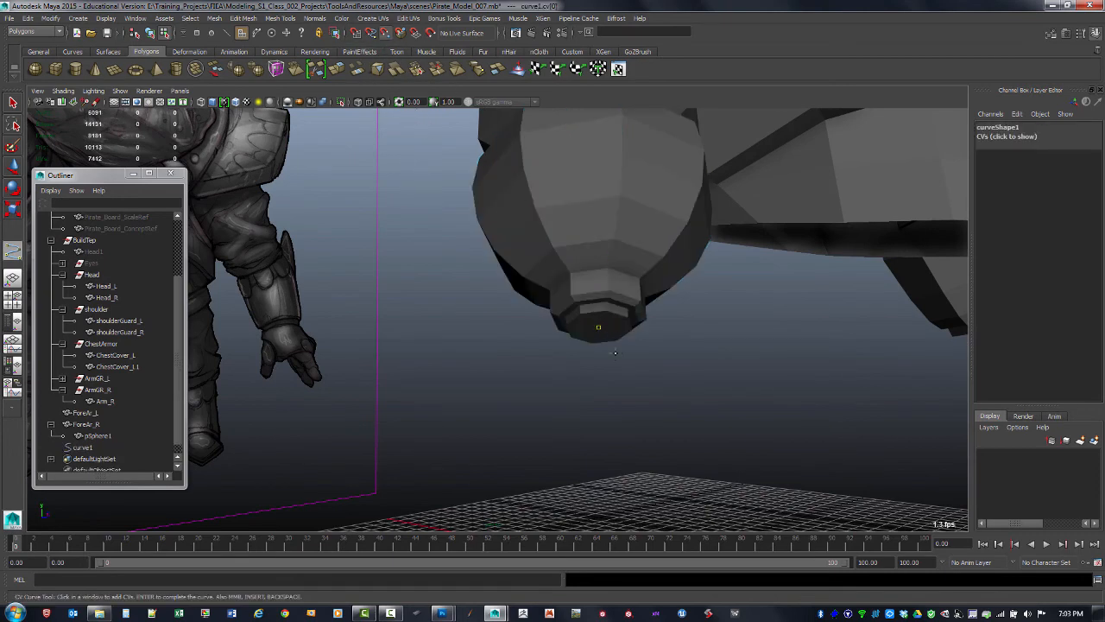
pyautogui.keyDown('alt'); pyautogui.moveTo(663, 364); pyautogui.dragTo(647, 365); pyautogui.keyUp('alt')
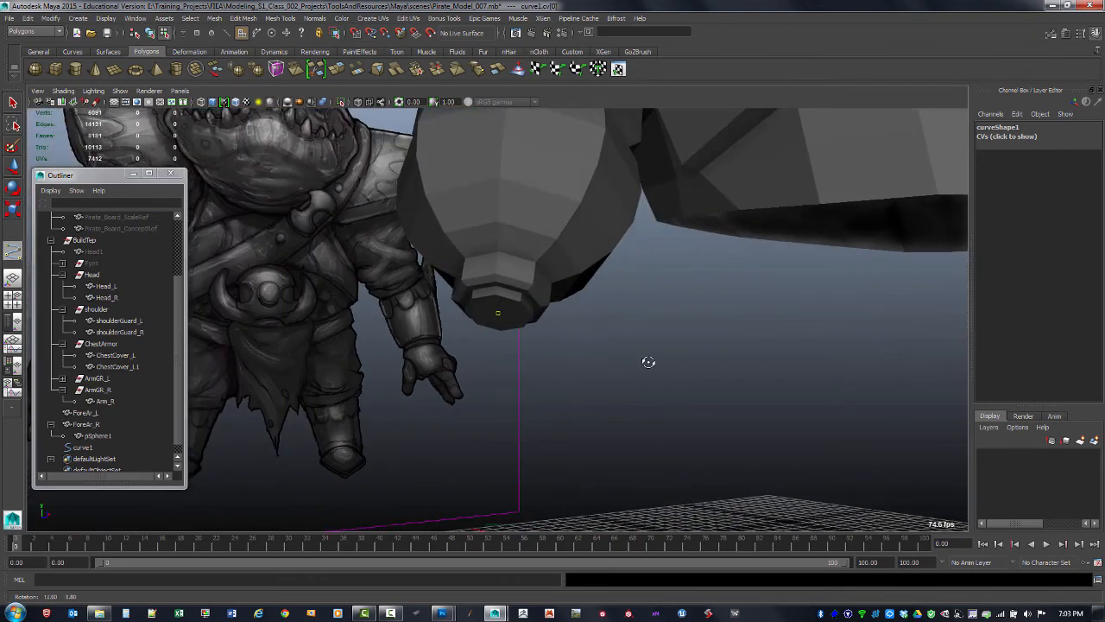
pyautogui.press('space')
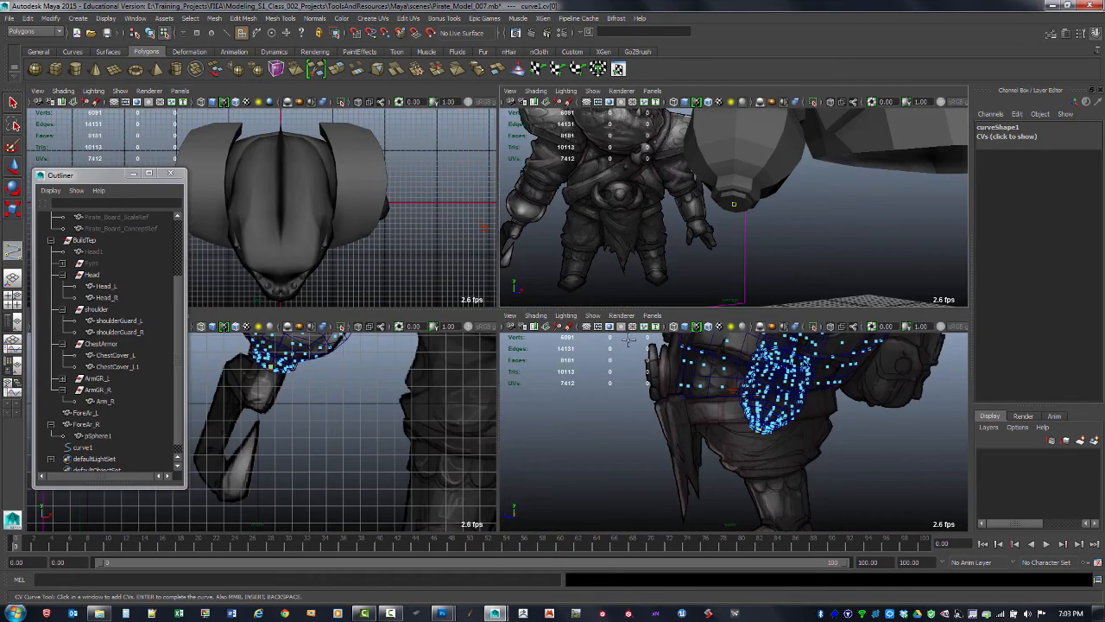
pyautogui.press('space')
pyautogui.keyDown('alt'); pyautogui.moveTo(691, 285); pyautogui.dragTo(609, 274); pyautogui.keyUp('alt')
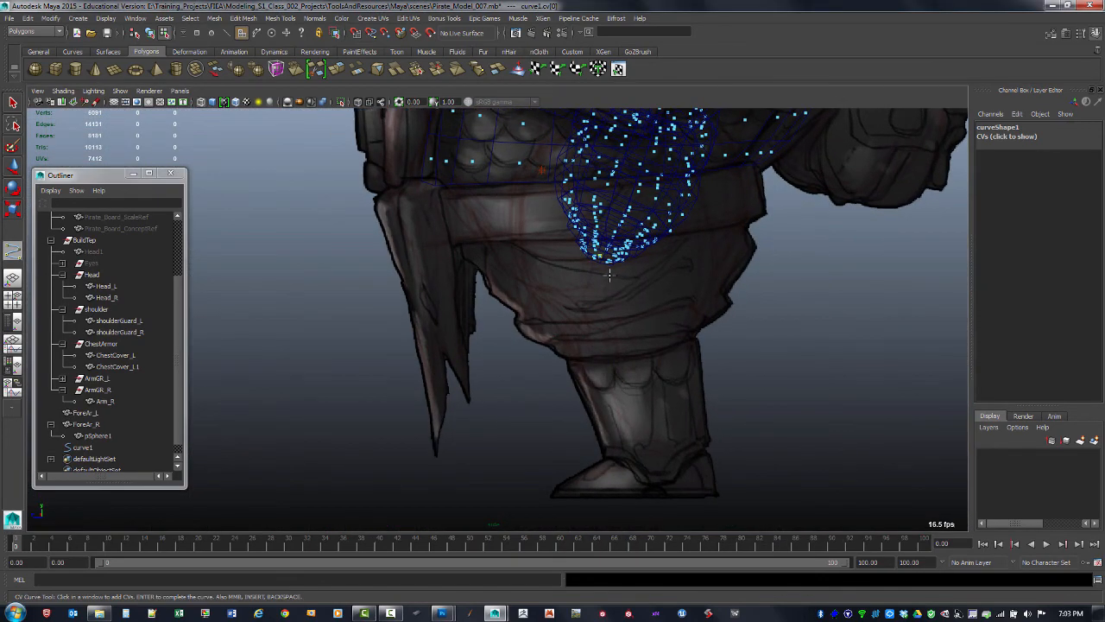
pyautogui.click(587, 283)
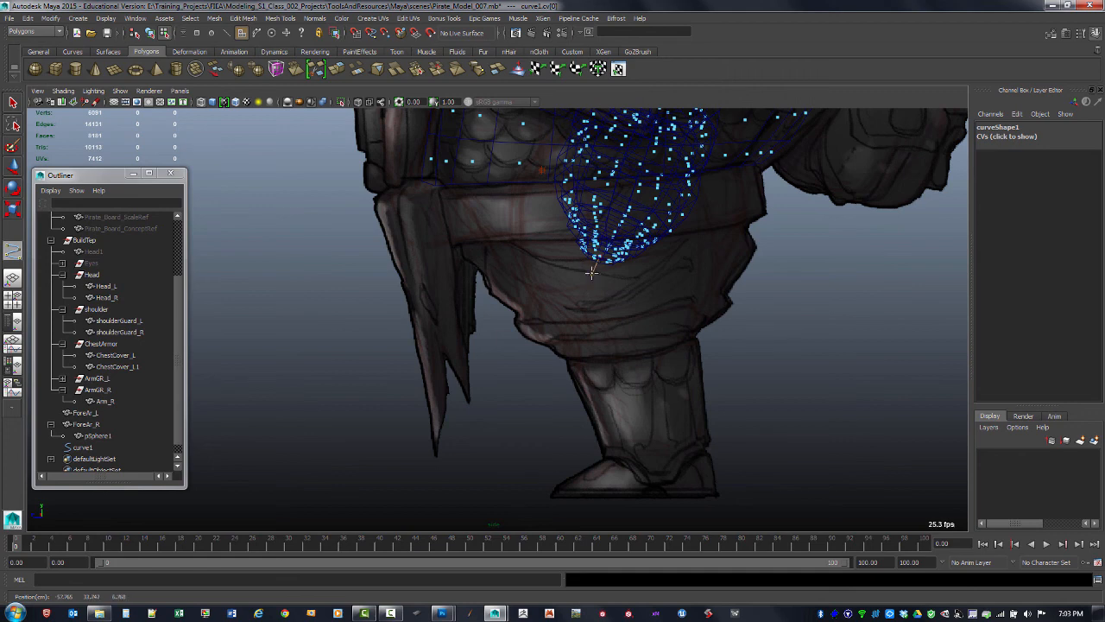
pyautogui.keyDown('alt'); pyautogui.moveTo(592, 273); pyautogui.dragTo(592, 259, button='middle'); pyautogui.keyUp('alt')
pyautogui.keyDown('alt'); pyautogui.moveTo(595, 259); pyautogui.dragTo(733, 305, button='right'); pyautogui.keyUp('alt')
pyautogui.keyDown('alt'); pyautogui.moveTo(732, 306); pyautogui.dragTo(696, 380, button='middle'); pyautogui.keyUp('alt')
pyautogui.scroll(1, 631, 263)
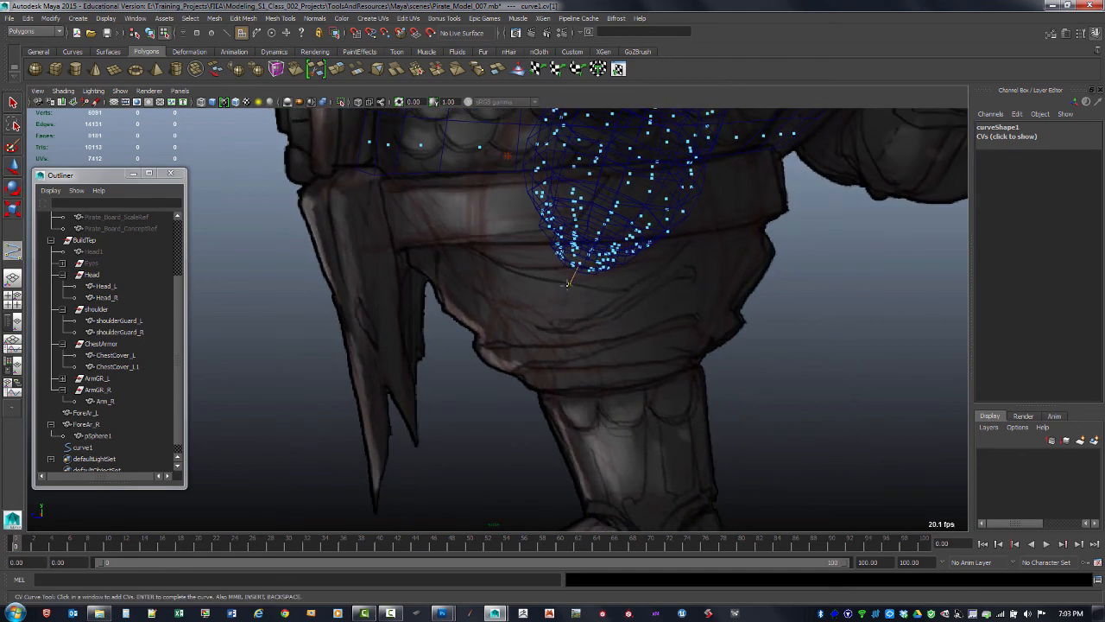
# Place further CVs curving down and back up into a hook shape, undoing two misplaced points, and finish the curve
pyautogui.click(563, 300)
pyautogui.click(579, 301)
pyautogui.moveTo(566, 298); pyautogui.dragTo(566, 299)
pyautogui.moveTo(577, 349)
pyautogui.keyDown('alt'); pyautogui.mouseDown()
pyautogui.moveTo(541, 278)
pyautogui.moveTo(585, 293)
pyautogui.moveTo(560, 285)
pyautogui.mouseUp(); pyautogui.keyUp('alt')
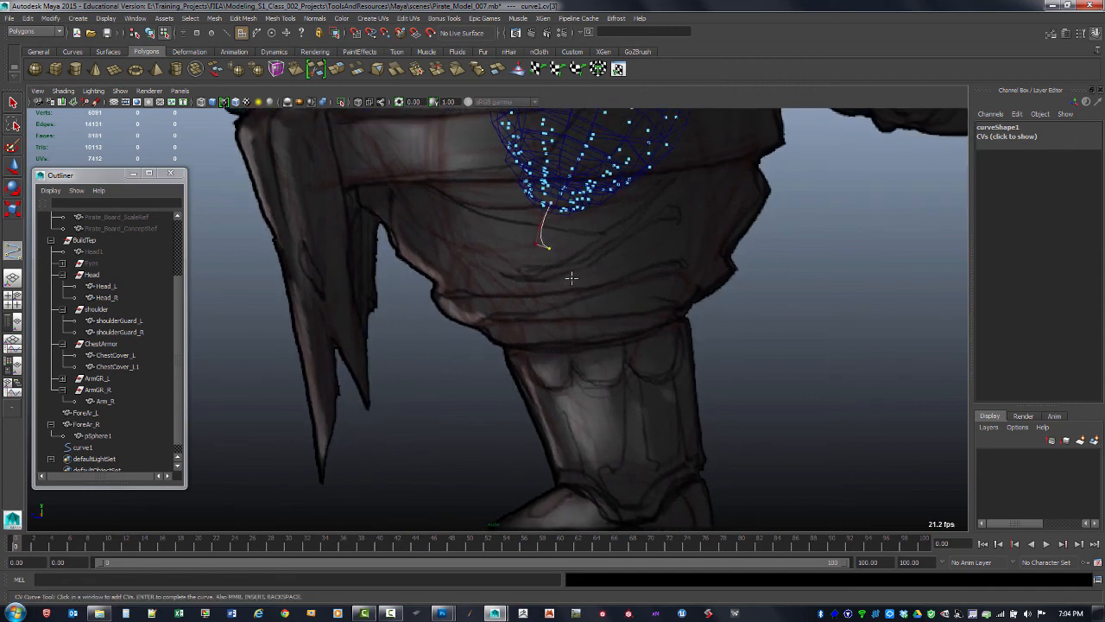
pyautogui.hotkey('ctrl', 'z')
pyautogui.hotkey('ctrl', 'z')
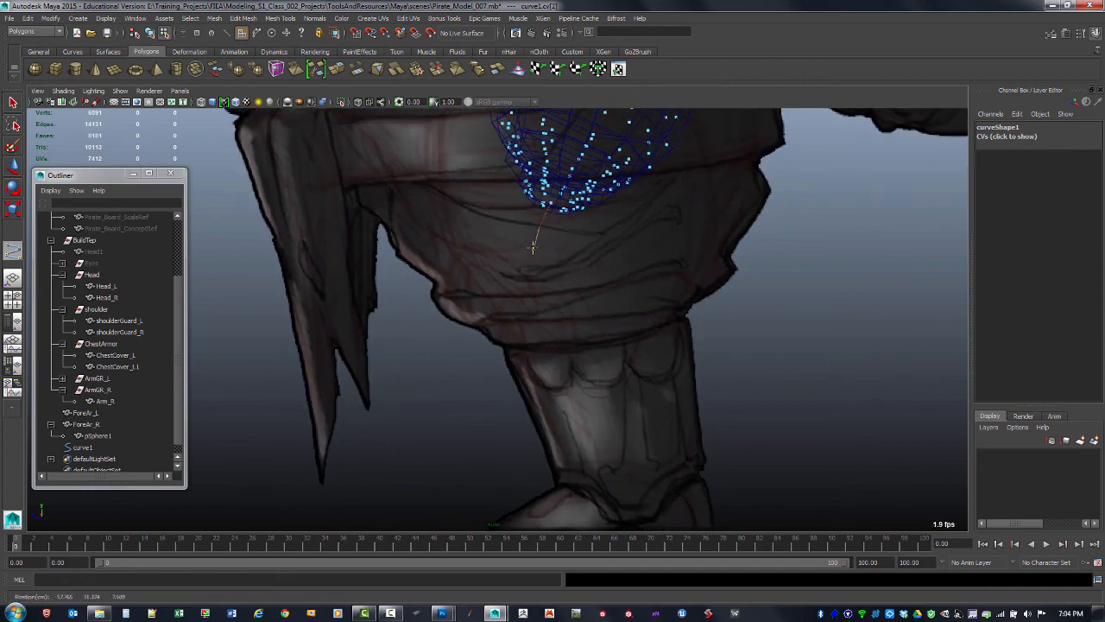
pyautogui.moveTo(534, 242); pyautogui.dragTo(582, 258)
pyautogui.click(585, 255)
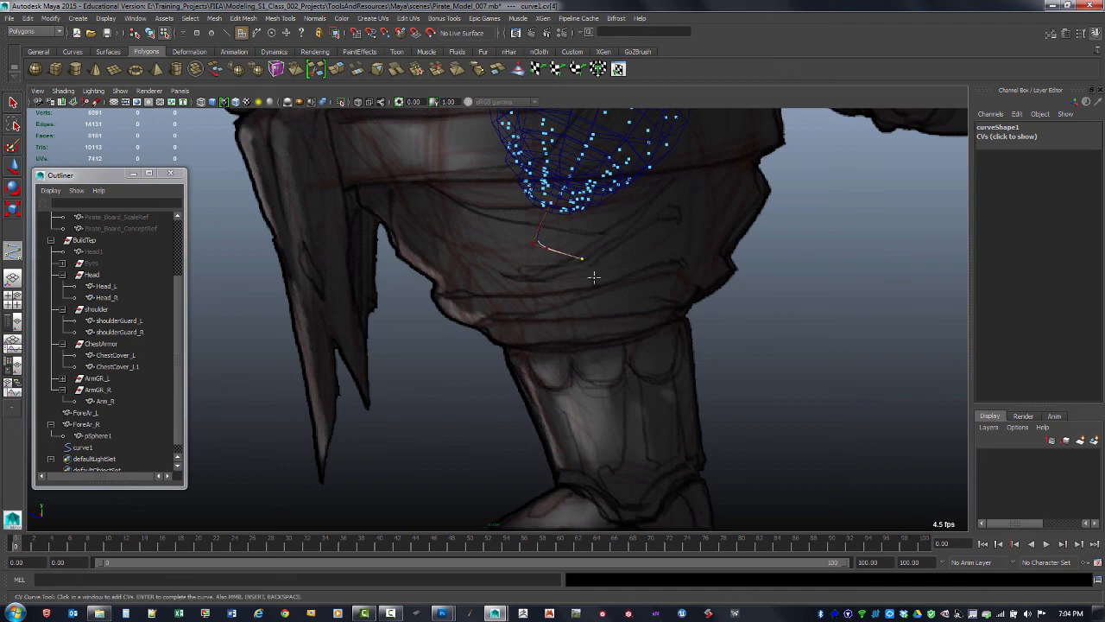
pyautogui.click(592, 273)
pyautogui.moveTo(591, 271)
pyautogui.mouseDown()
pyautogui.moveTo(570, 285)
pyautogui.moveTo(580, 278)
pyautogui.mouseUp()
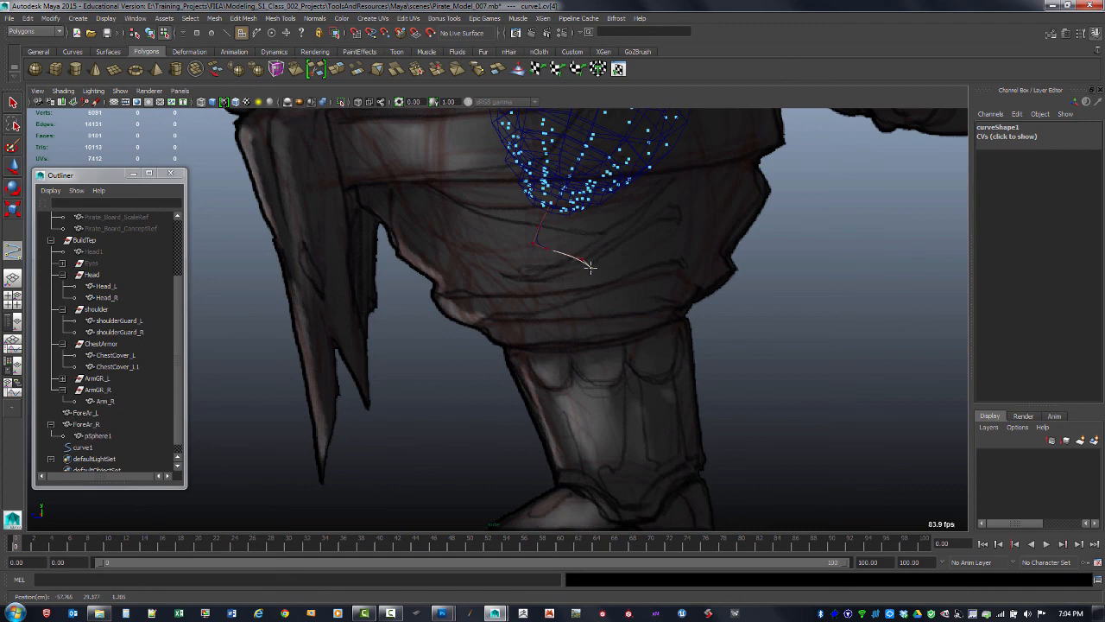
pyautogui.moveTo(586, 272); pyautogui.dragTo(524, 388)
pyautogui.moveTo(507, 383); pyautogui.dragTo(467, 369)
pyautogui.moveTo(457, 355); pyautogui.dragTo(460, 352)
pyautogui.moveTo(464, 330); pyautogui.dragTo(473, 307)
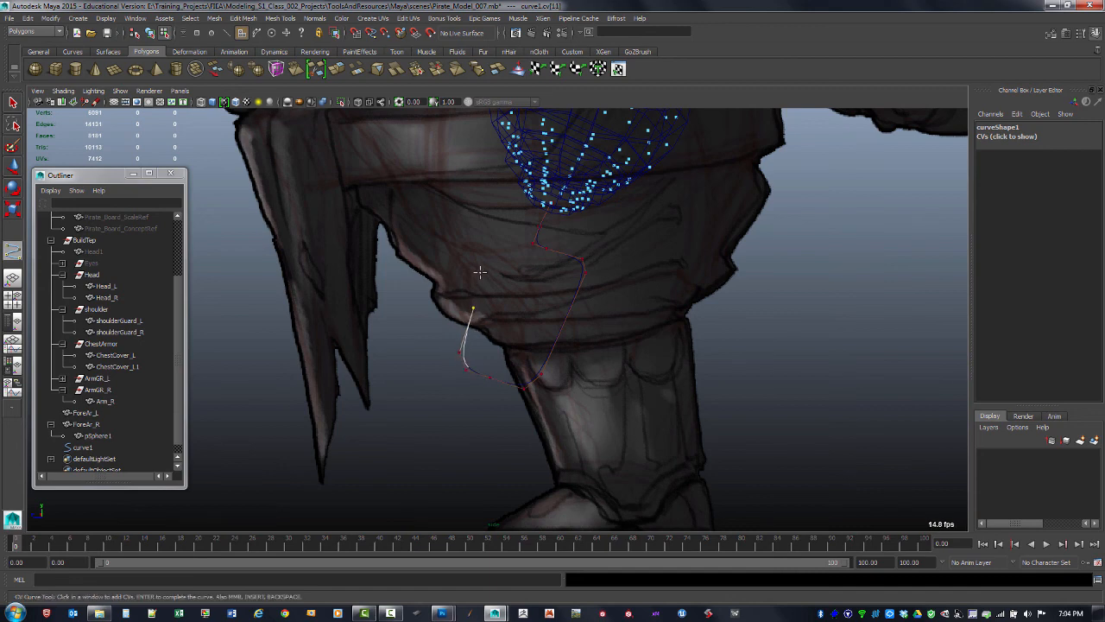
pyautogui.click(485, 268)
pyautogui.press('Return')
# Move the new curve's pivot to its start point at the half-sphere's bottom face
pyautogui.press('w')
pyautogui.press('space')
pyautogui.press('space')
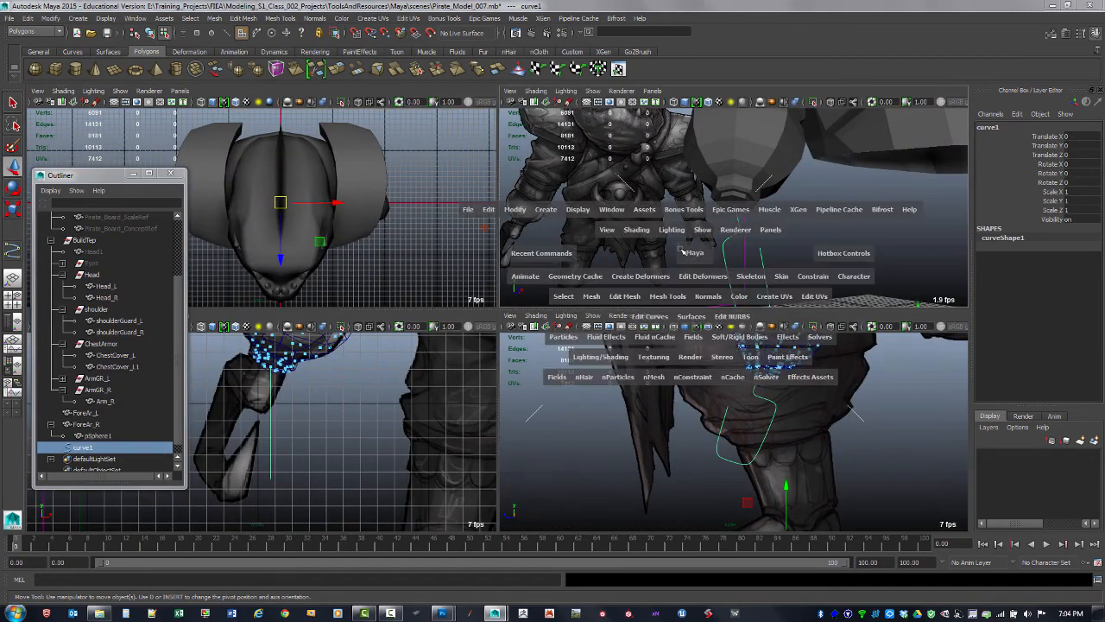
pyautogui.press('space')
pyautogui.keyDown('alt'); pyautogui.moveTo(722, 284); pyautogui.dragTo(614, 312); pyautogui.keyUp('alt')
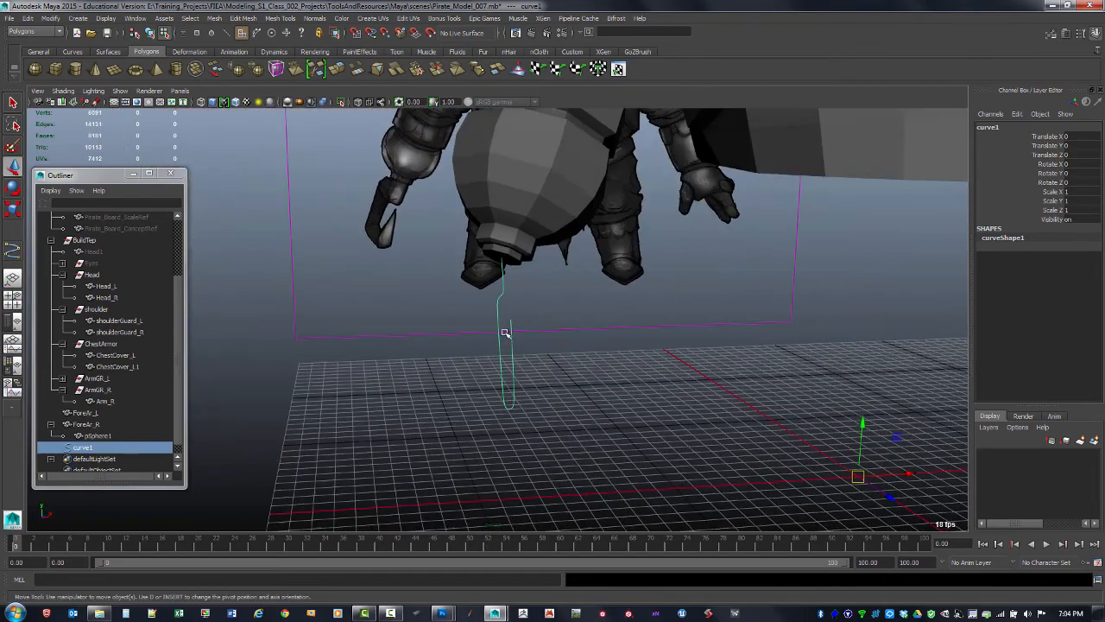
pyautogui.keyDown('alt'); pyautogui.moveTo(506, 332); pyautogui.dragTo(589, 208); pyautogui.keyUp('alt')
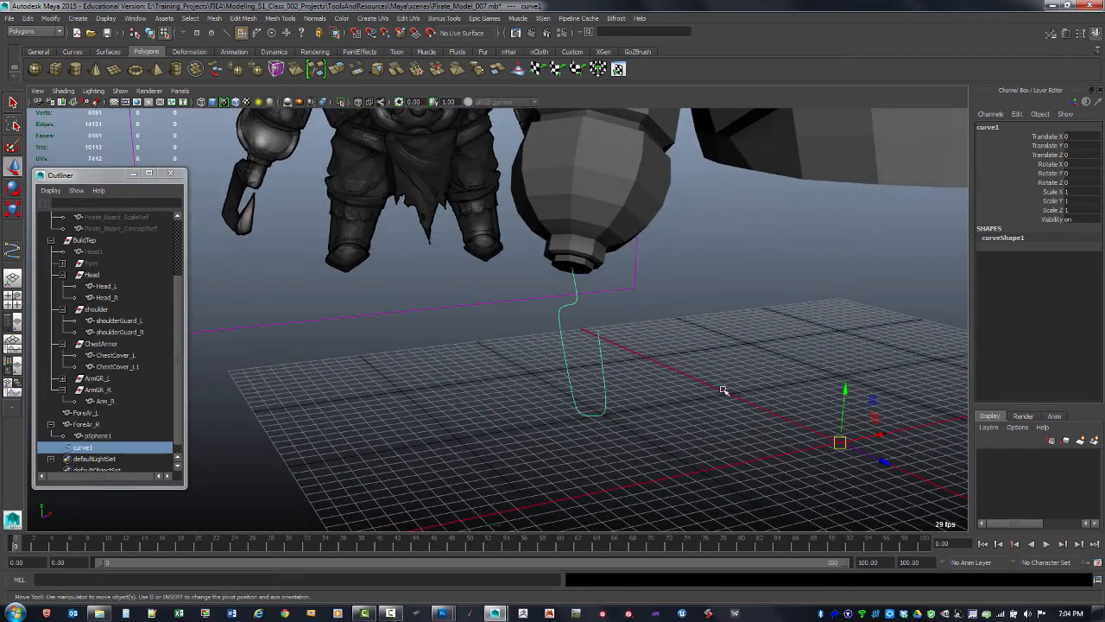
pyautogui.keyDown('alt'); pyautogui.moveTo(722, 388); pyautogui.dragTo(702, 365); pyautogui.keyUp('alt')
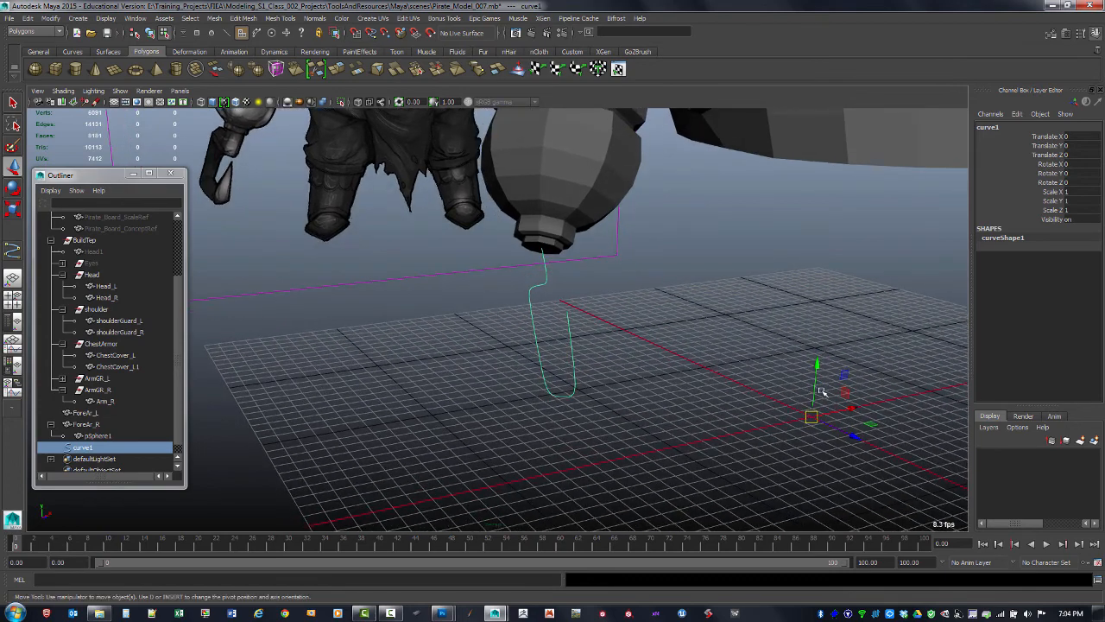
pyautogui.press('d')
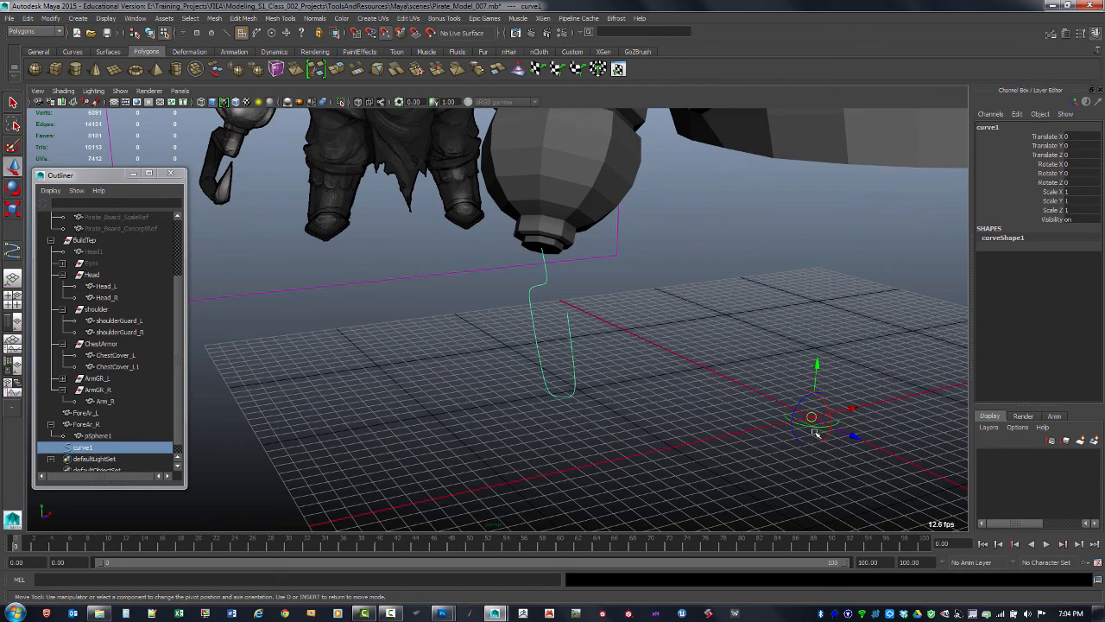
pyautogui.moveTo(815, 417); pyautogui.dragTo(537, 261)
pyautogui.press('Insert')
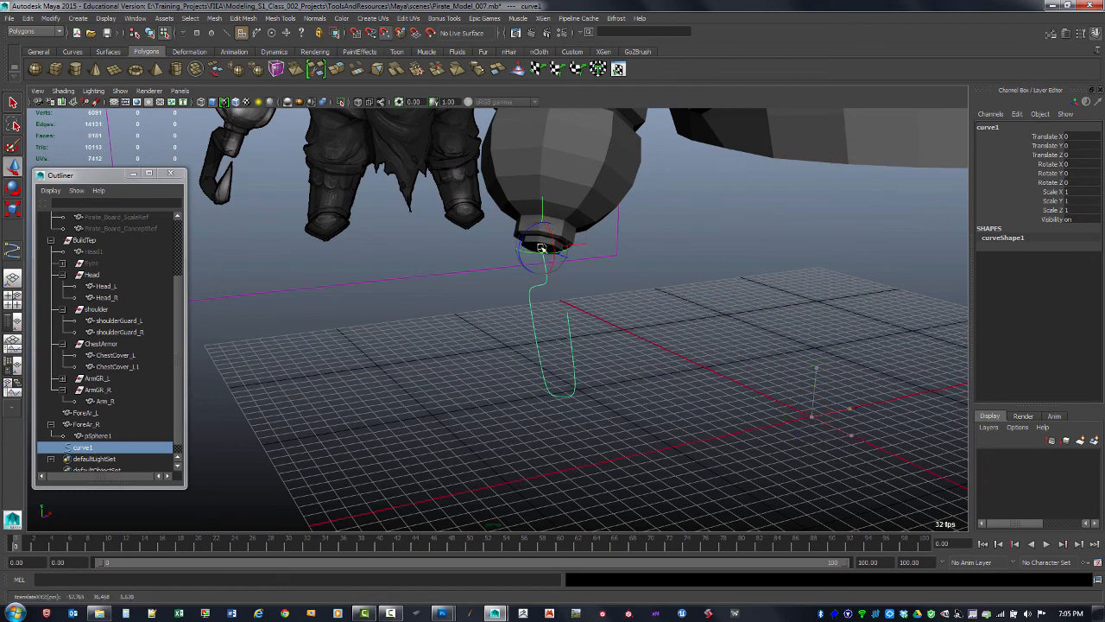
# Rotate the curve about its pivot to roughly X -2°, Y 19° and Z -25° to angle the hook
pyautogui.keyDown('alt'); pyautogui.moveTo(541, 317); pyautogui.dragTo(591, 300); pyautogui.keyUp('alt')
pyautogui.press('e')
pyautogui.keyDown('alt'); pyautogui.moveTo(627, 253); pyautogui.dragTo(431, 228); pyautogui.keyUp('alt')
pyautogui.press('space')
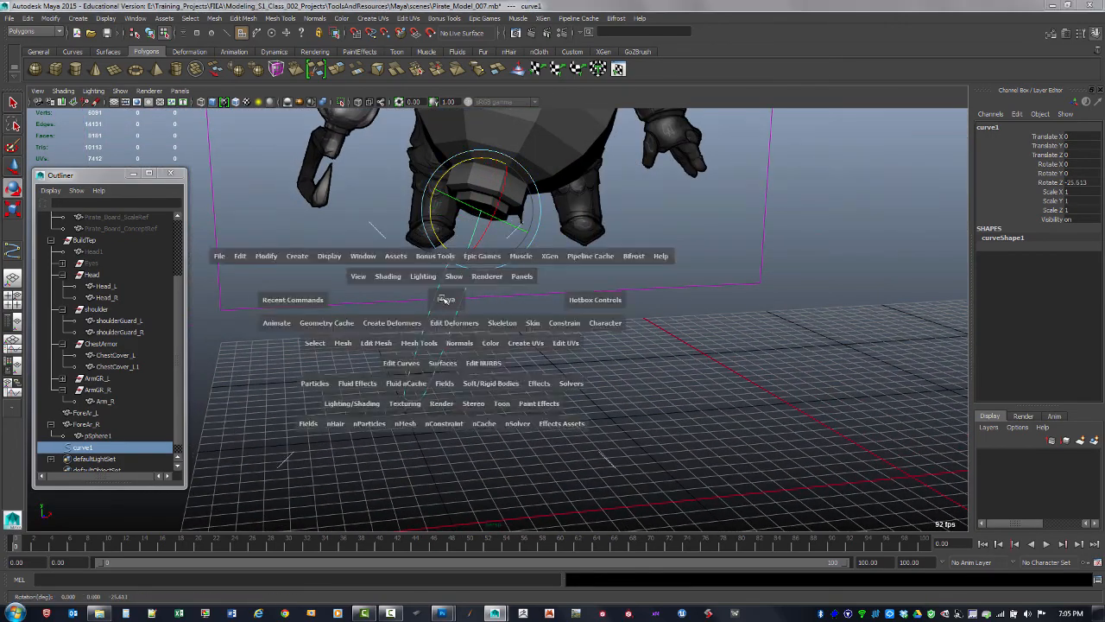
pyautogui.press('space')
pyautogui.moveTo(528, 197)
pyautogui.mouseDown()
pyautogui.moveTo(546, 213)
pyautogui.moveTo(532, 204)
pyautogui.moveTo(529, 214)
pyautogui.moveTo(535, 201)
pyautogui.moveTo(502, 191)
pyautogui.moveTo(525, 210)
pyautogui.mouseUp()
pyautogui.press('space')
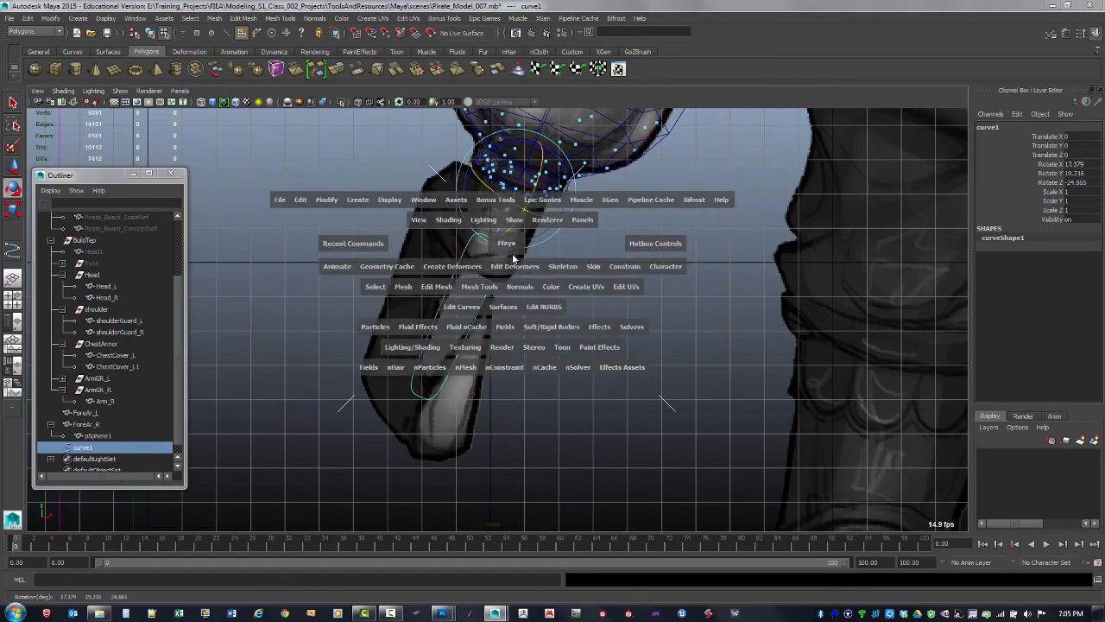
pyautogui.press('space')
pyautogui.keyDown('alt'); pyautogui.moveTo(710, 233); pyautogui.dragTo(681, 255); pyautogui.keyUp('alt')
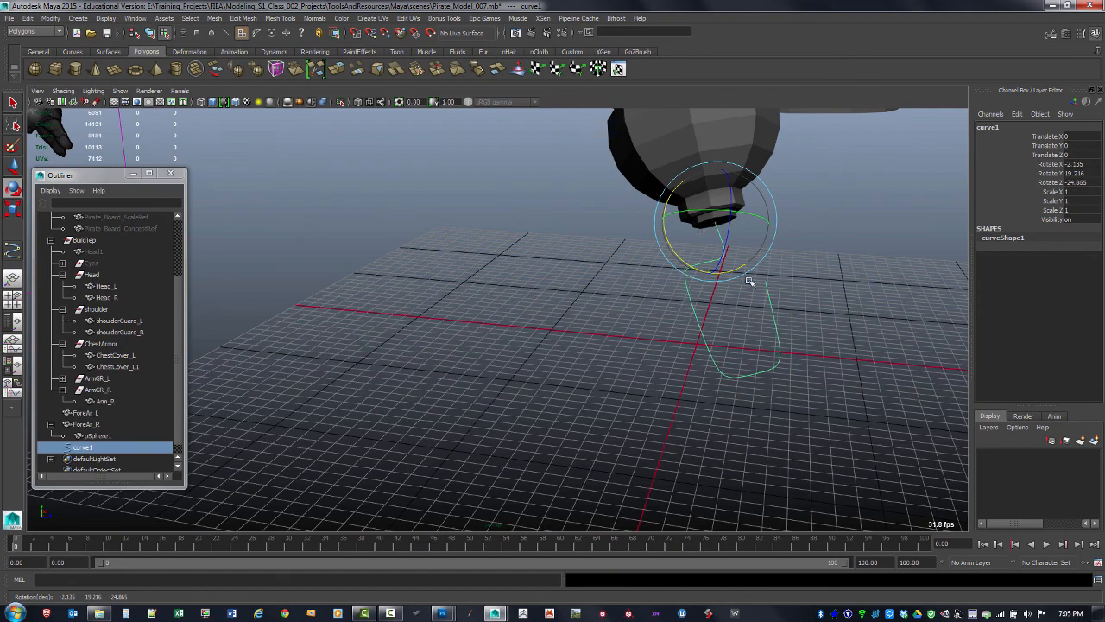
# Rotate the hook curve further about its pivot to roughly Y 13° and Z -25°
pyautogui.keyDown('alt'); pyautogui.moveTo(685, 259); pyautogui.dragTo(626, 256); pyautogui.keyUp('alt')
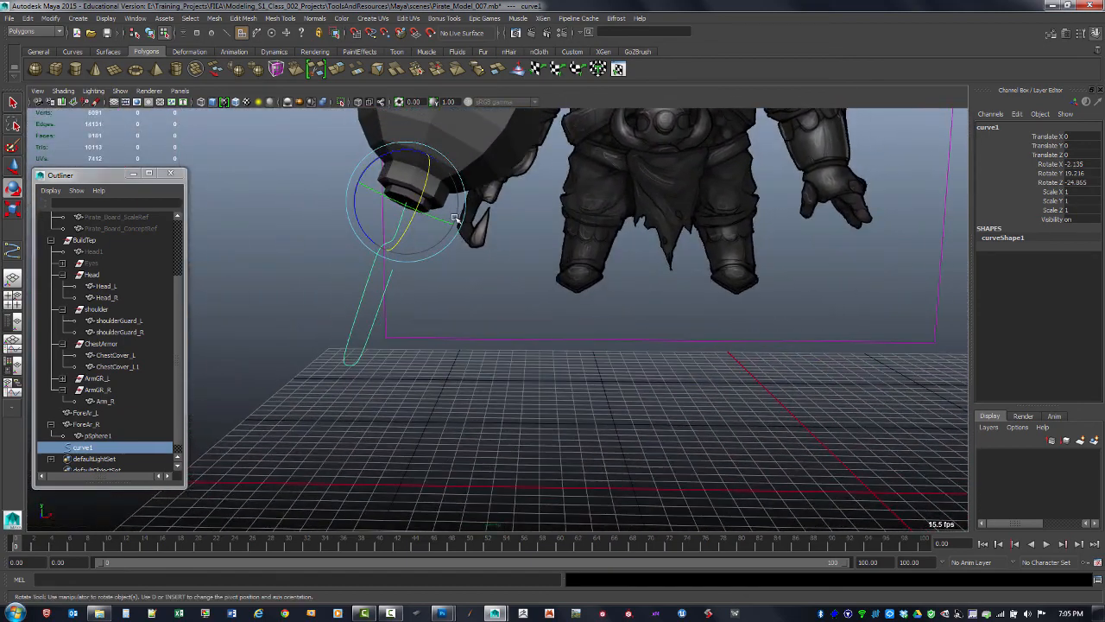
pyautogui.moveTo(430, 220); pyautogui.dragTo(519, 244)
pyautogui.press('space')
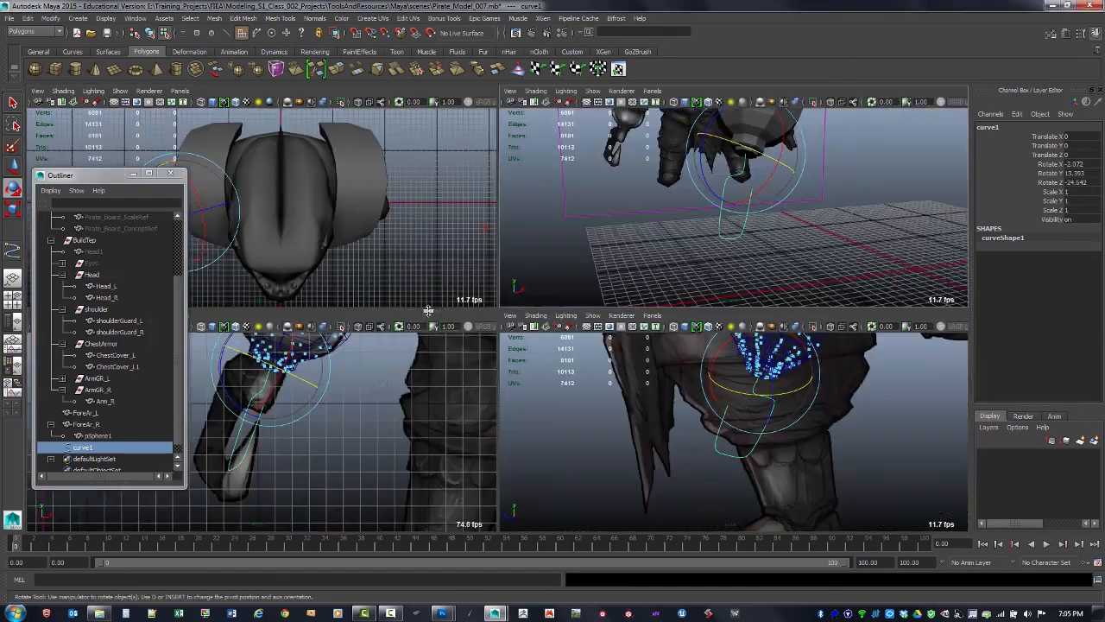
pyautogui.press('space')
pyautogui.keyDown('alt'); pyautogui.moveTo(388, 363); pyautogui.dragTo(424, 340, button='middle'); pyautogui.keyUp('alt')
pyautogui.keyDown('alt'); pyautogui.moveTo(423, 340); pyautogui.dragTo(461, 327); pyautogui.keyUp('alt')
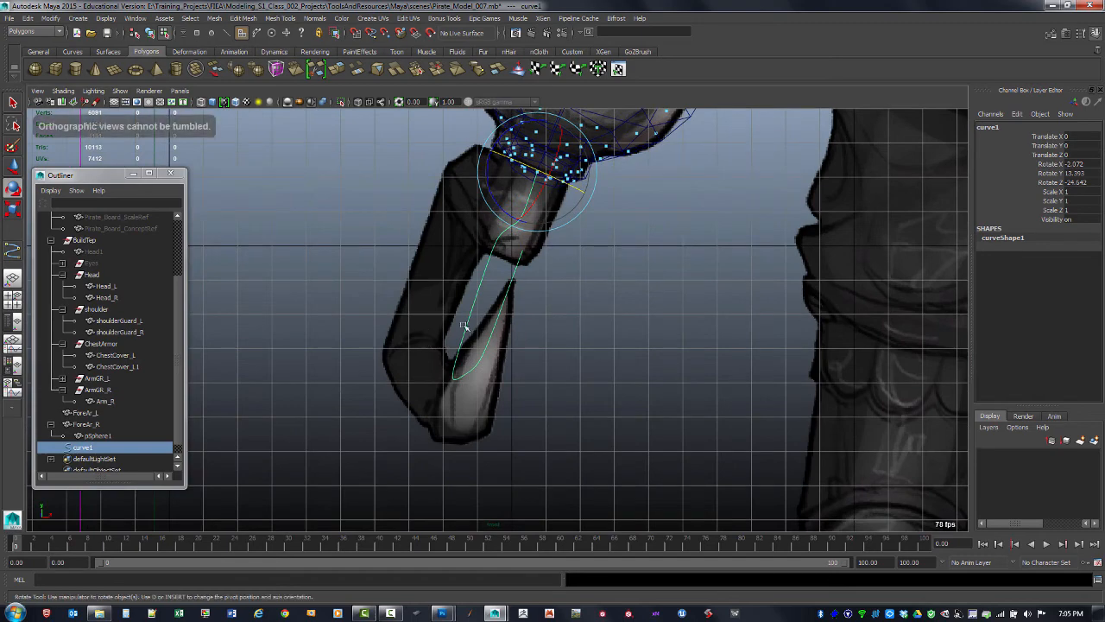
pyautogui.click(522, 244)
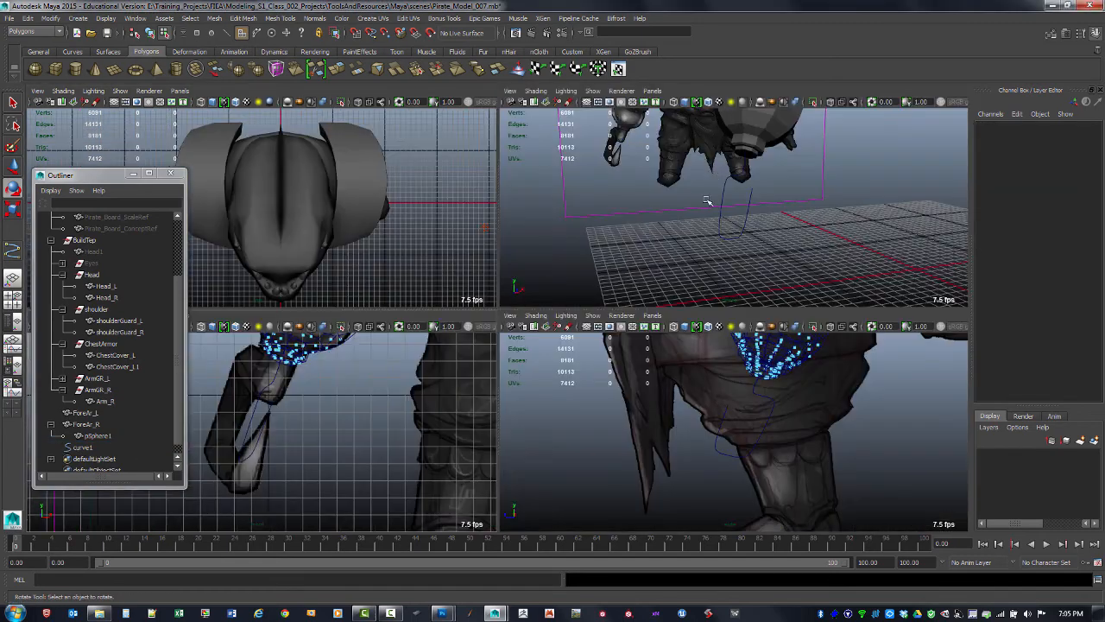
# Scale the curve uniformly to 1.28 so the hook gets longer
pyautogui.press('space')
pyautogui.keyDown('alt'); pyautogui.moveTo(698, 184); pyautogui.dragTo(729, 251); pyautogui.keyUp('alt')
pyautogui.press('F8')
pyautogui.click(751, 260)
pyautogui.press('r')
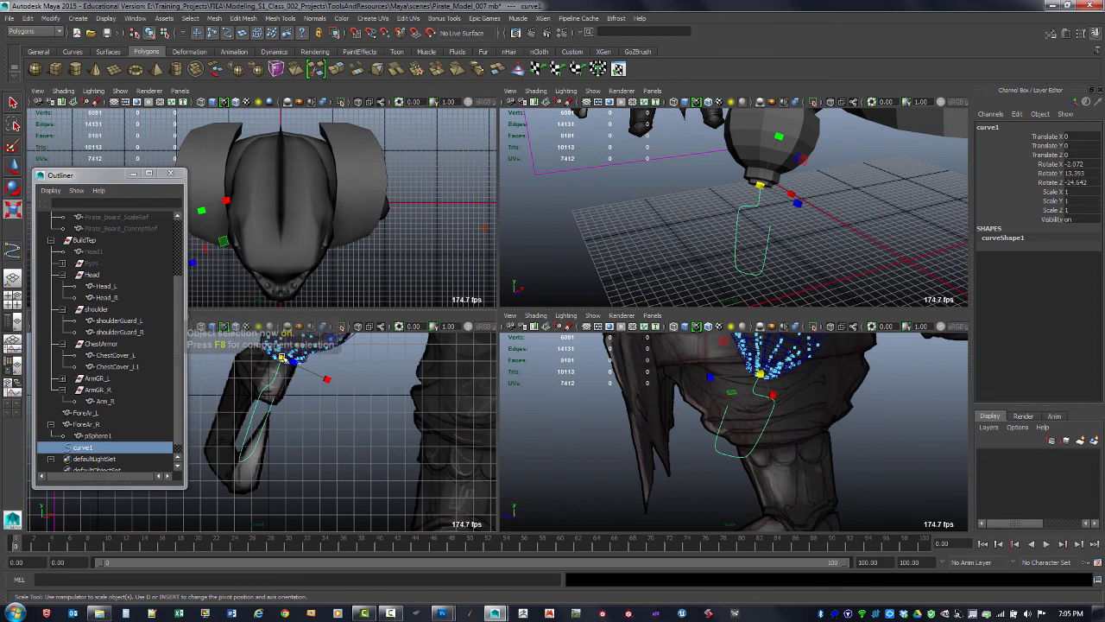
pyautogui.keyDown('alt'); pyautogui.moveTo(763, 206); pyautogui.dragTo(749, 225, button='middle'); pyautogui.keyUp('alt')
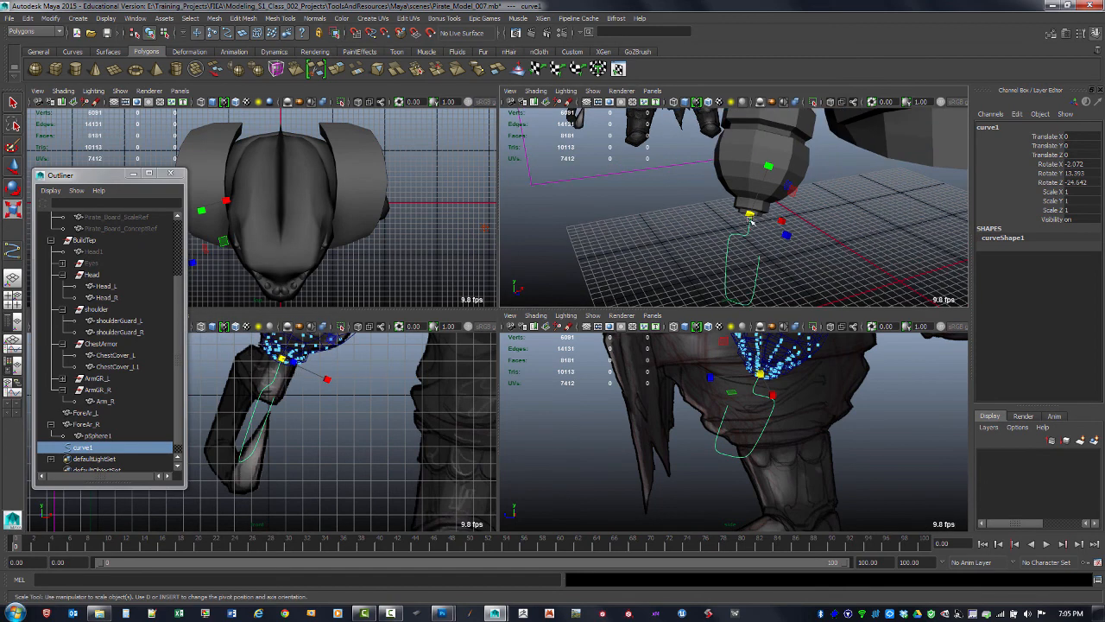
pyautogui.moveTo(749, 217); pyautogui.dragTo(816, 243)
pyautogui.keyDown('alt'); pyautogui.moveTo(817, 243); pyautogui.dragTo(794, 207, button='middle'); pyautogui.keyUp('alt')
pyautogui.click(774, 394)
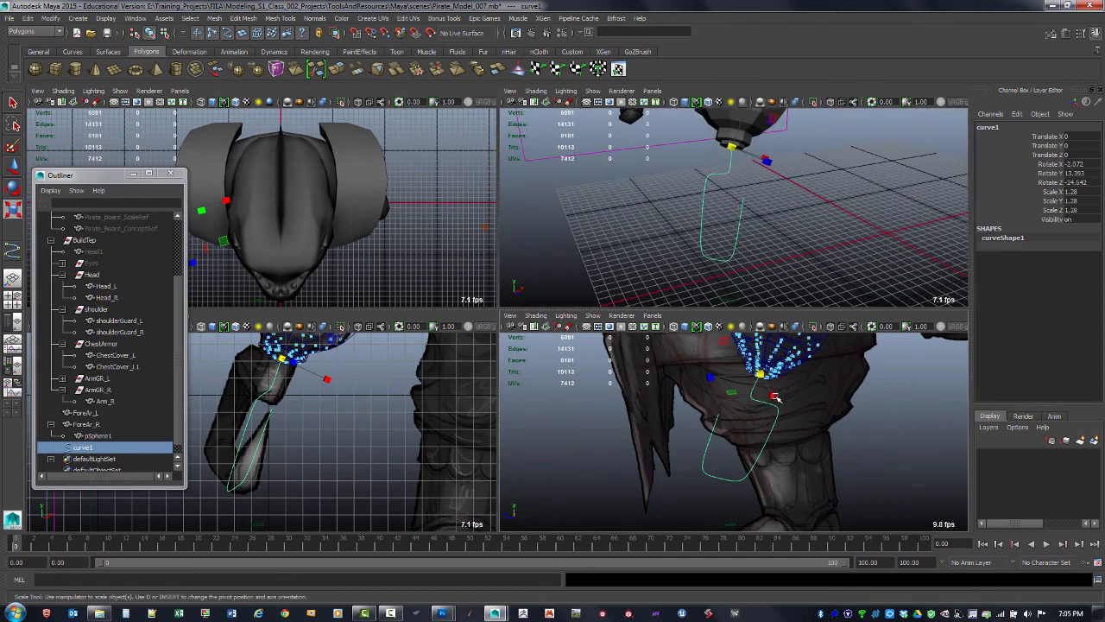
pyautogui.keyDown('alt'); pyautogui.moveTo(753, 257); pyautogui.dragTo(740, 225, button='middle'); pyautogui.keyUp('alt')
# Switch to the curve's control vertices and move the upper CVs to reshape the hook's bend
pyautogui.press('space')
pyautogui.keyDown('alt'); pyautogui.moveTo(758, 378); pyautogui.dragTo(798, 381, button='middle'); pyautogui.keyUp('alt')
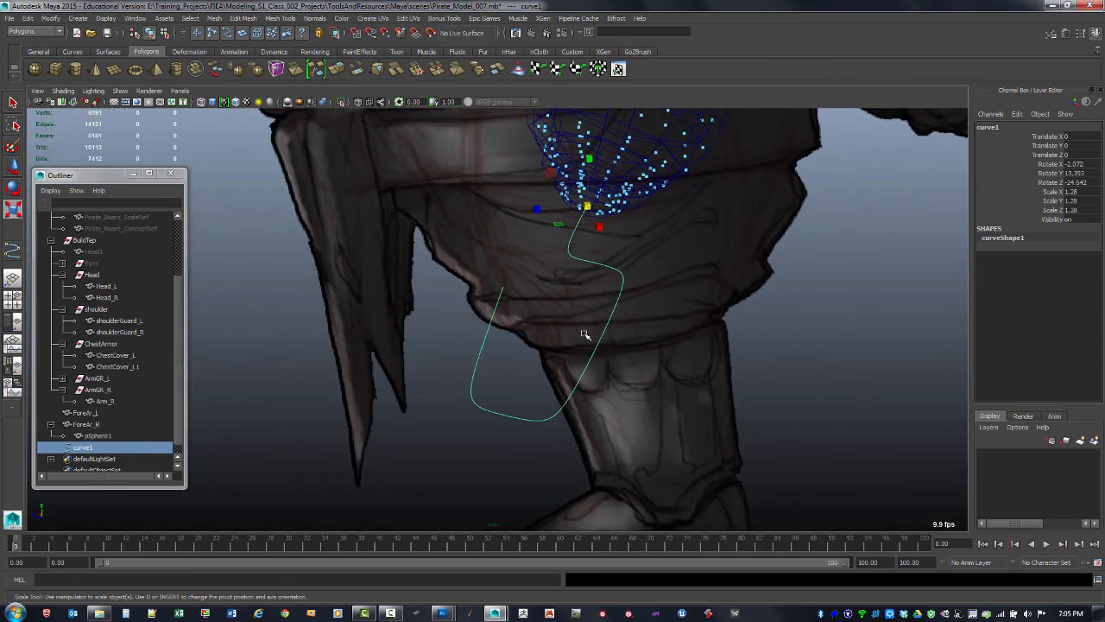
pyautogui.rightClick(503, 413)
pyautogui.click(462, 379)
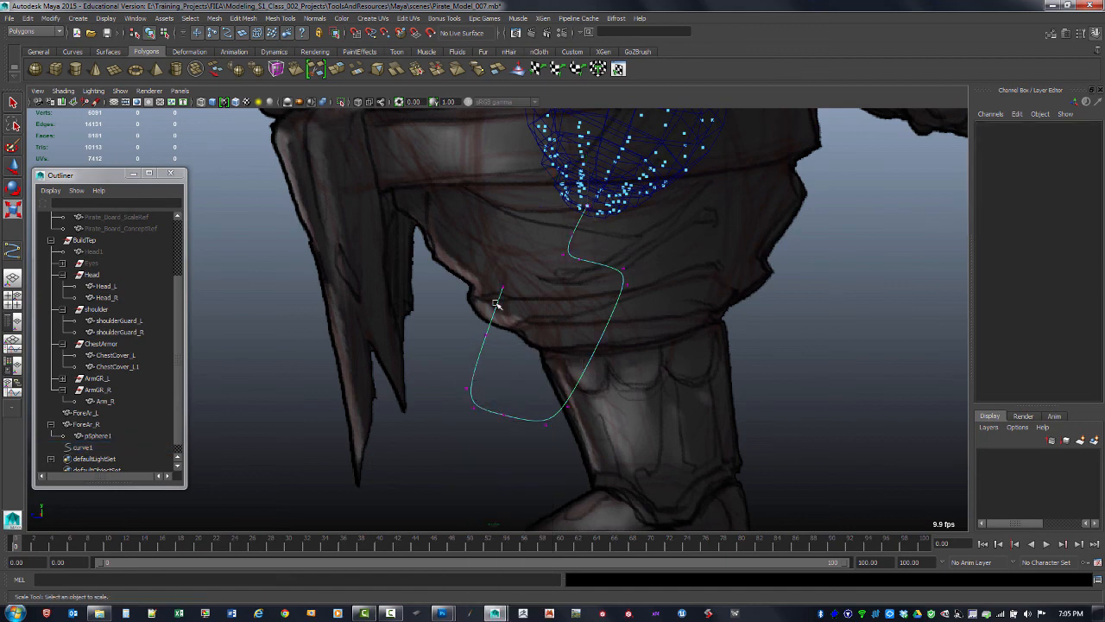
pyautogui.moveTo(508, 302); pyautogui.dragTo(496, 345)
pyautogui.press('w')
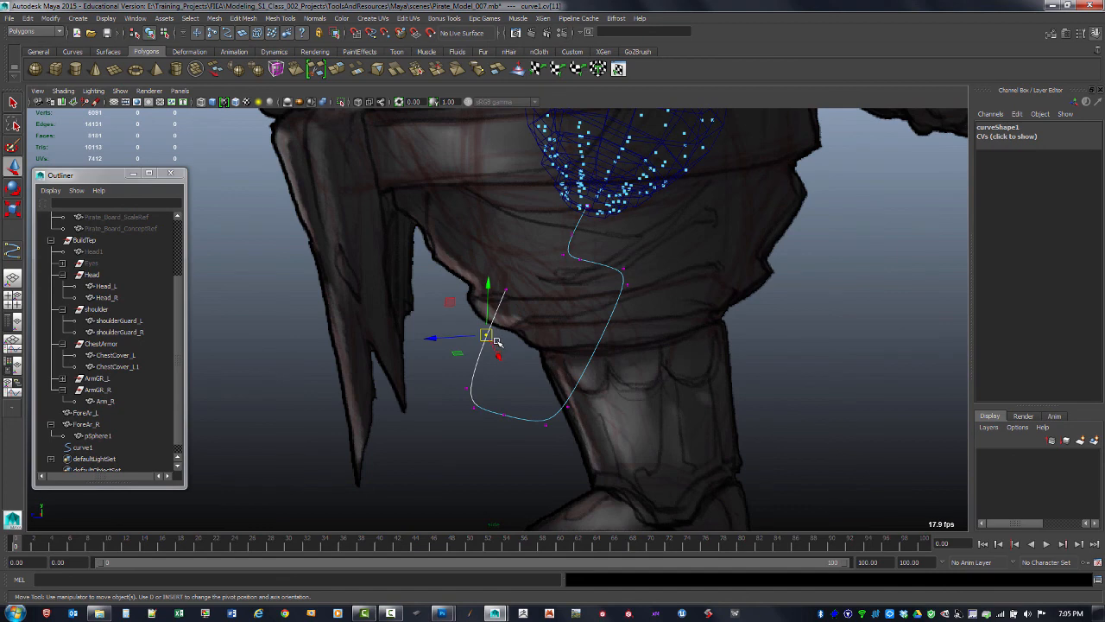
pyautogui.click(491, 354)
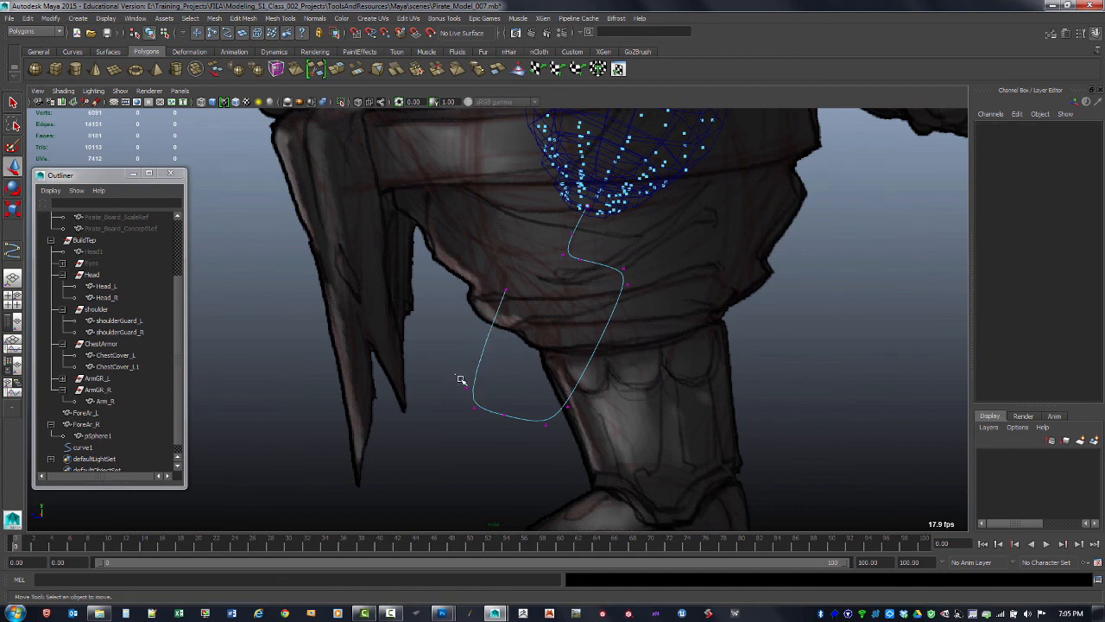
pyautogui.click(463, 388)
pyautogui.hotkey('ctrl', 'z')
pyautogui.hotkey('ctrl', 'z')
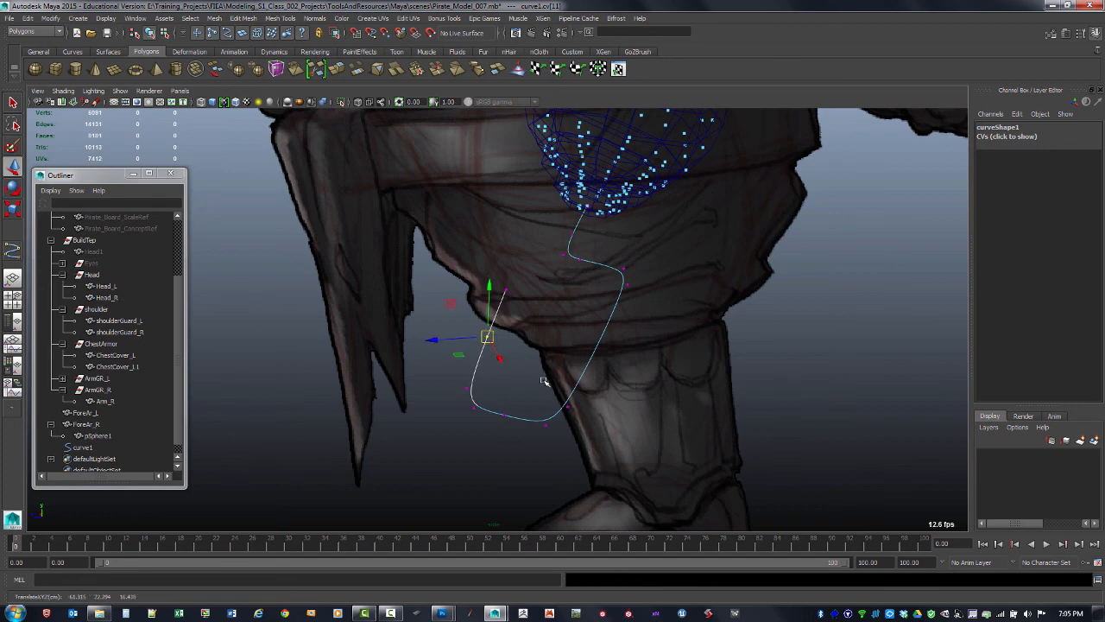
pyautogui.moveTo(529, 382); pyautogui.dragTo(558, 415)
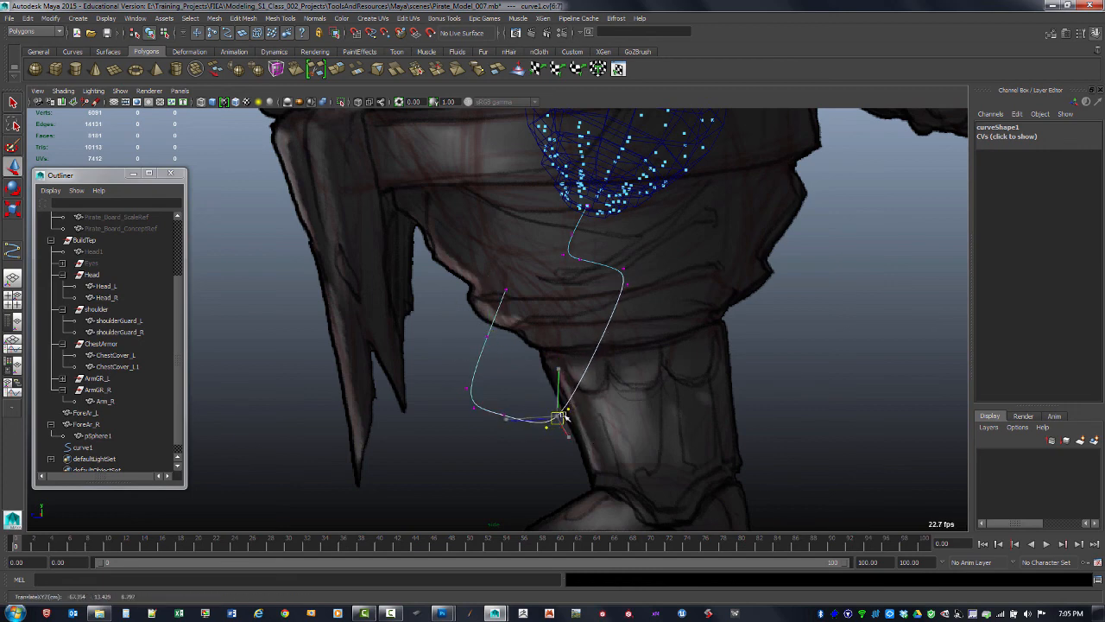
pyautogui.moveTo(614, 257); pyautogui.dragTo(627, 293)
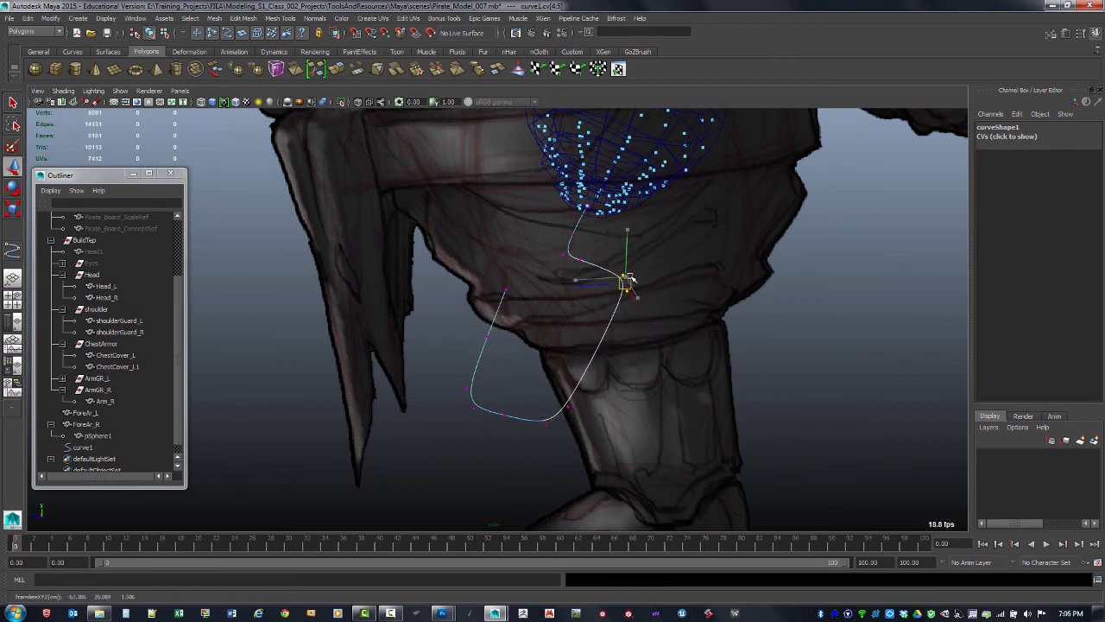
pyautogui.click(576, 259)
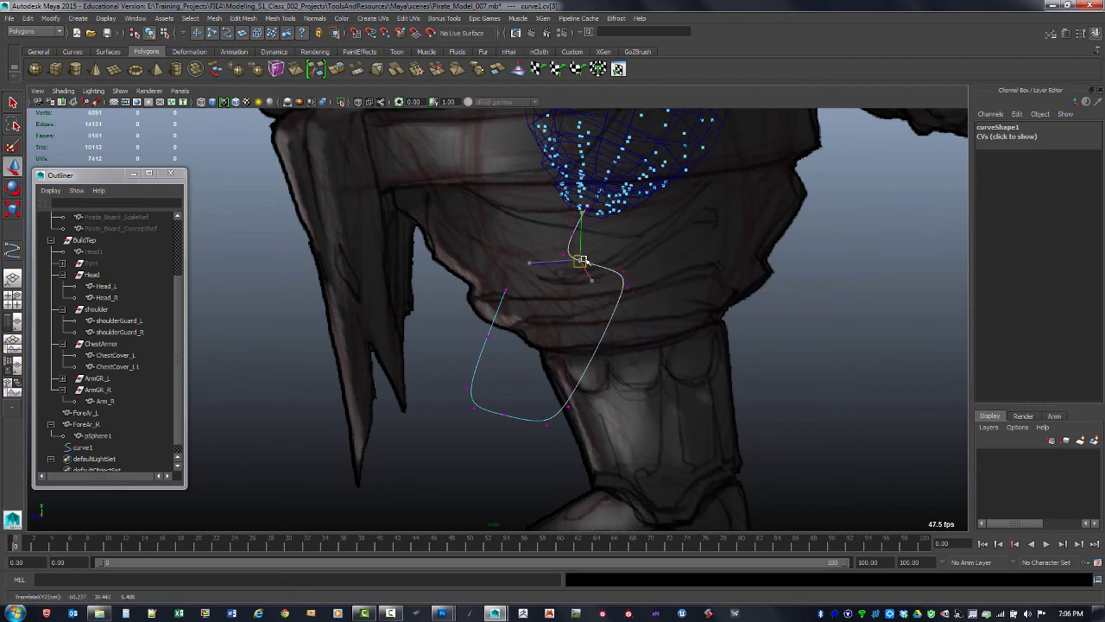
pyautogui.moveTo(616, 255); pyautogui.dragTo(627, 283)
# Adjust the lower CVs of the curve to refine the curvature of the hook's tip
pyautogui.moveTo(465, 269); pyautogui.dragTo(530, 358)
pyautogui.moveTo(506, 290); pyautogui.dragTo(481, 351)
pyautogui.click(514, 419)
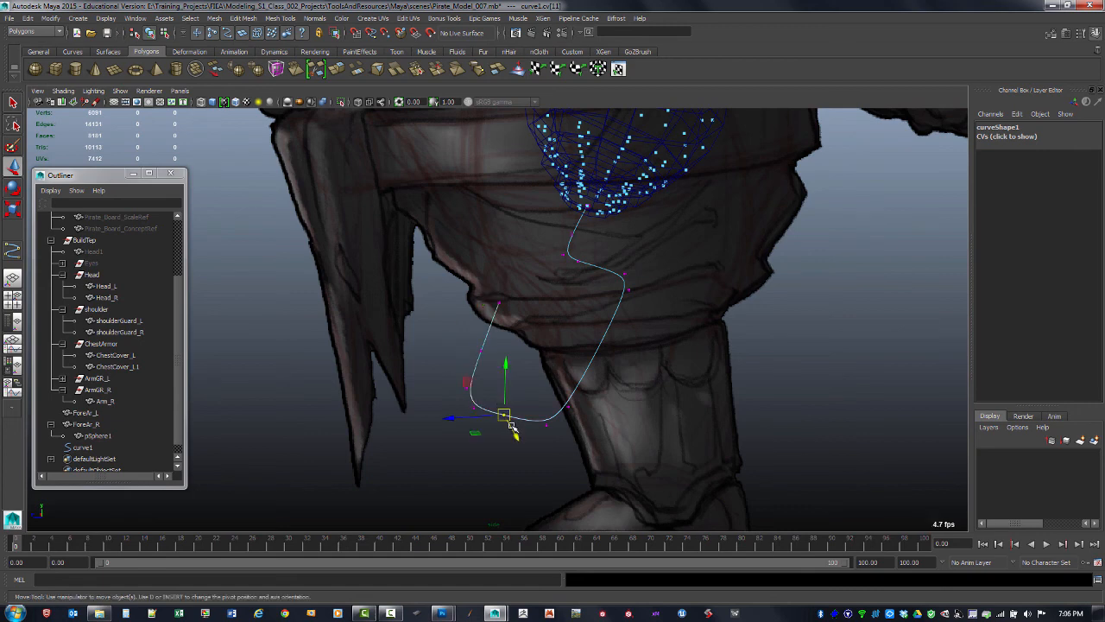
pyautogui.click(502, 429)
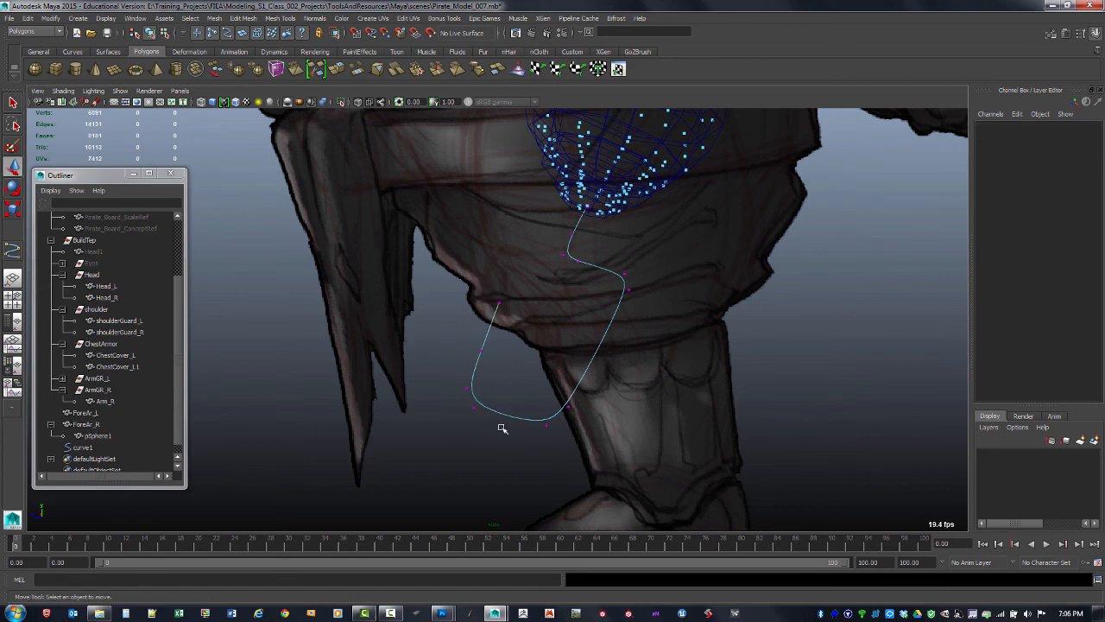
pyautogui.hotkey('ctrl', 'z')
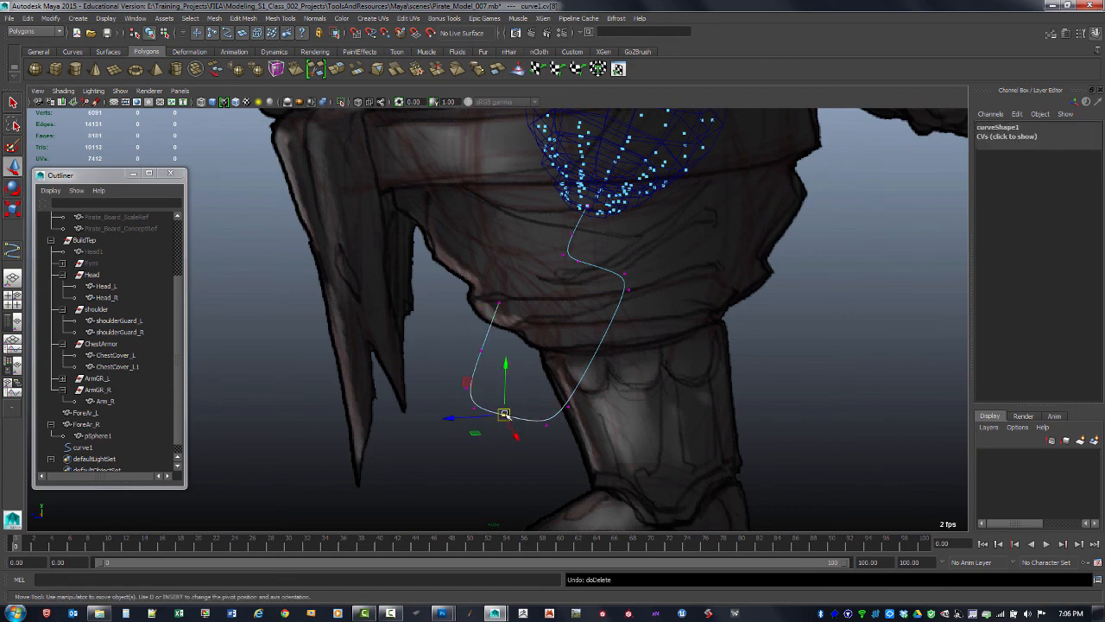
pyautogui.moveTo(505, 415)
pyautogui.mouseDown()
pyautogui.moveTo(495, 411)
pyautogui.moveTo(509, 415)
pyautogui.mouseUp()
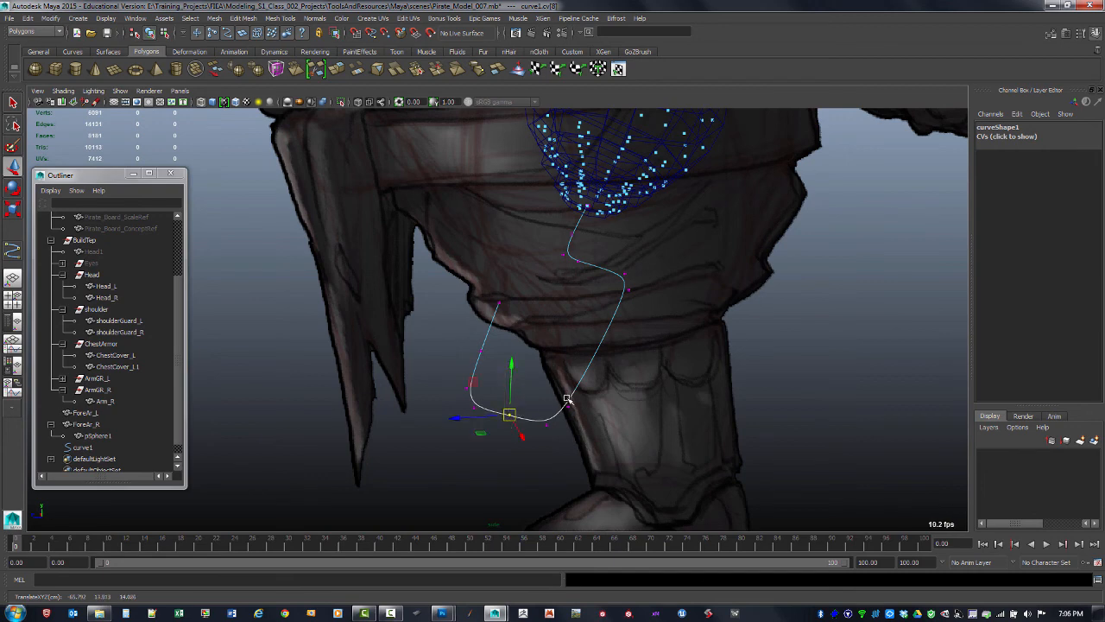
pyautogui.click(567, 400)
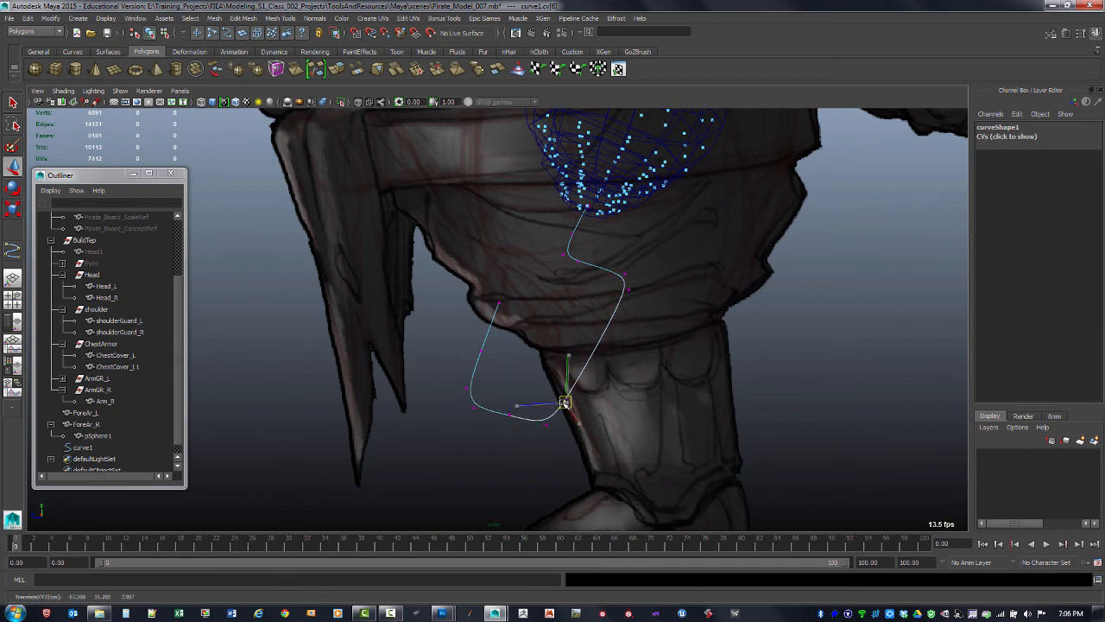
pyautogui.moveTo(564, 403); pyautogui.dragTo(563, 404)
pyautogui.click(625, 286)
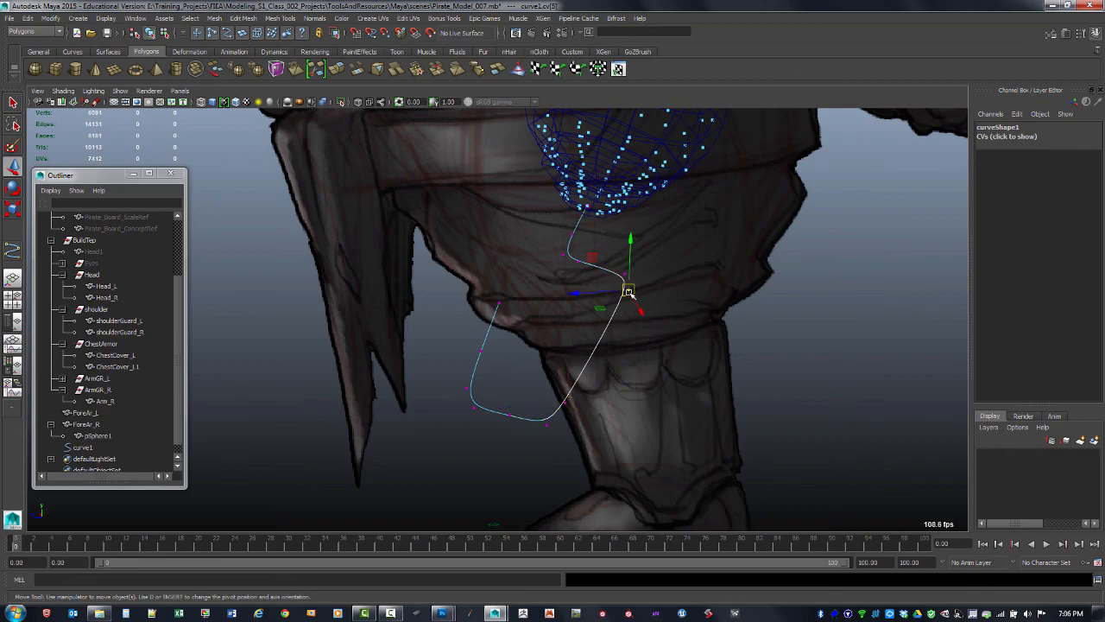
pyautogui.moveTo(625, 289); pyautogui.dragTo(526, 286)
# Rotate the whole curve again to roughly X -2°, Y -1.5° and Z -22°
pyautogui.press('space')
pyautogui.press('space')
pyautogui.press('e')
pyautogui.press('F8')
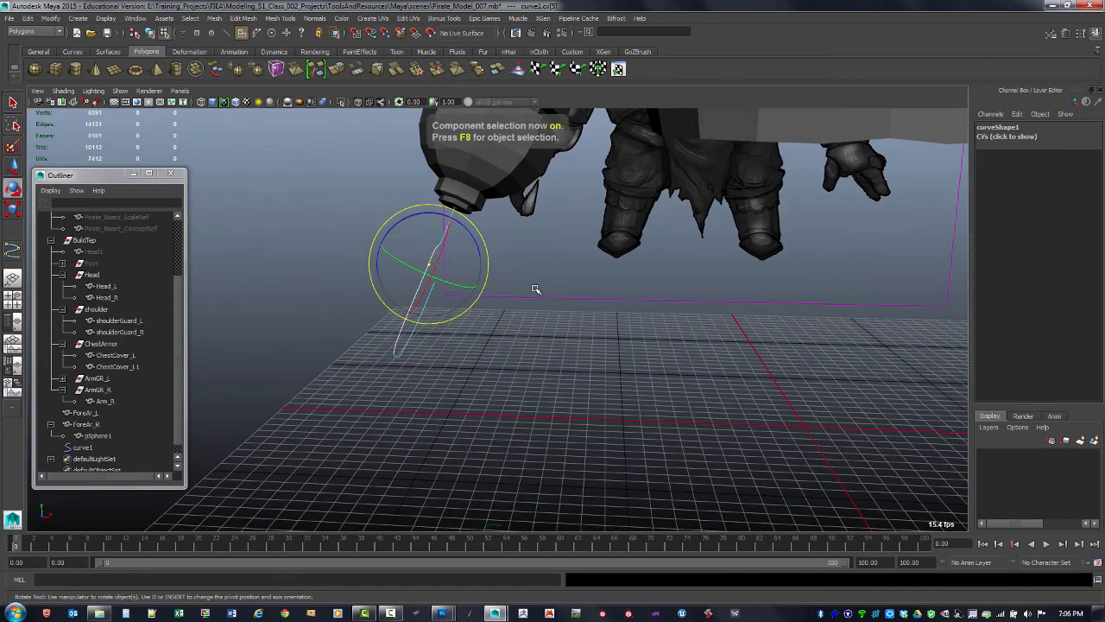
pyautogui.keyDown('alt'); pyautogui.moveTo(450, 337); pyautogui.dragTo(433, 357); pyautogui.keyUp('alt')
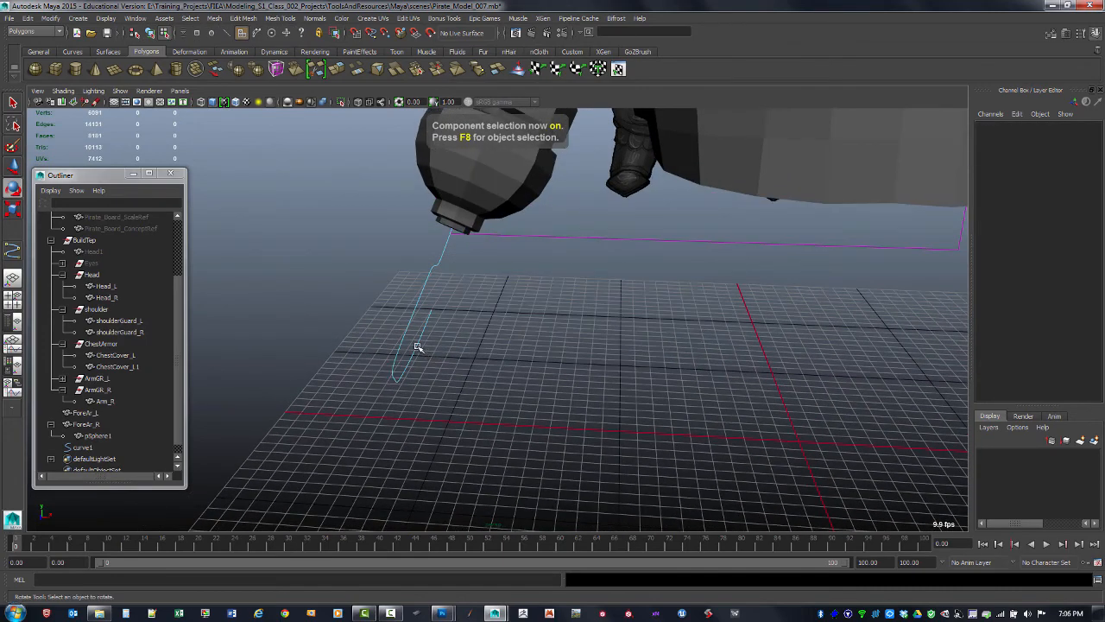
pyautogui.moveTo(416, 346); pyautogui.dragTo(383, 296, button='right')
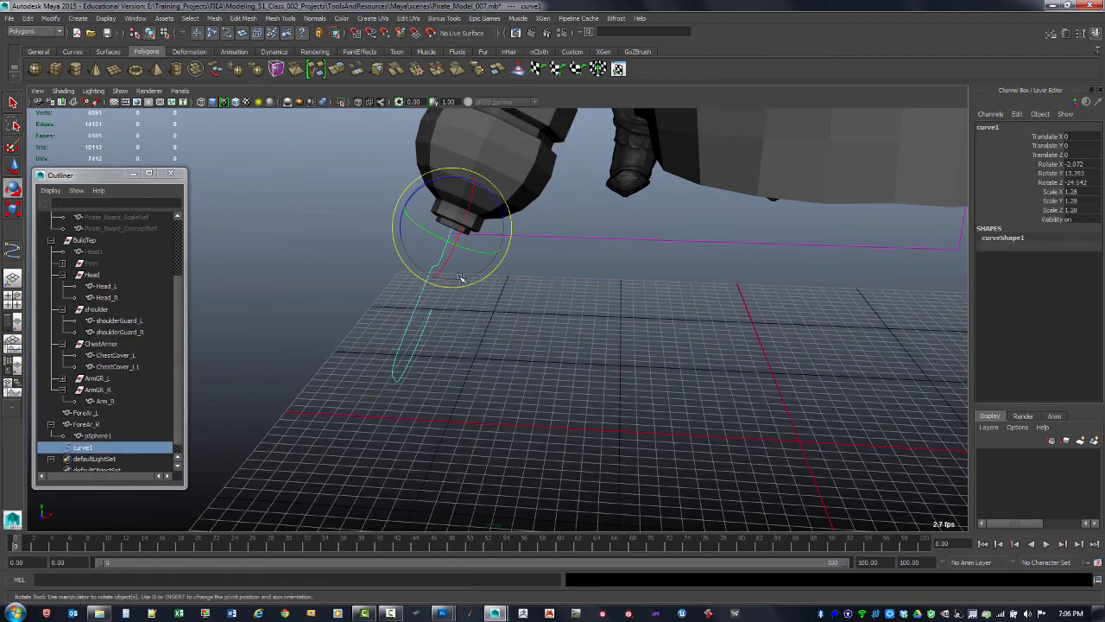
pyautogui.moveTo(461, 276)
pyautogui.keyDown('alt'); pyautogui.mouseDown()
pyautogui.moveTo(526, 316)
pyautogui.moveTo(474, 288)
pyautogui.mouseUp(); pyautogui.keyUp('alt')
pyautogui.moveTo(489, 239); pyautogui.dragTo(485, 420)
pyautogui.keyDown('alt'); pyautogui.moveTo(486, 416); pyautogui.dragTo(511, 435); pyautogui.keyUp('alt')
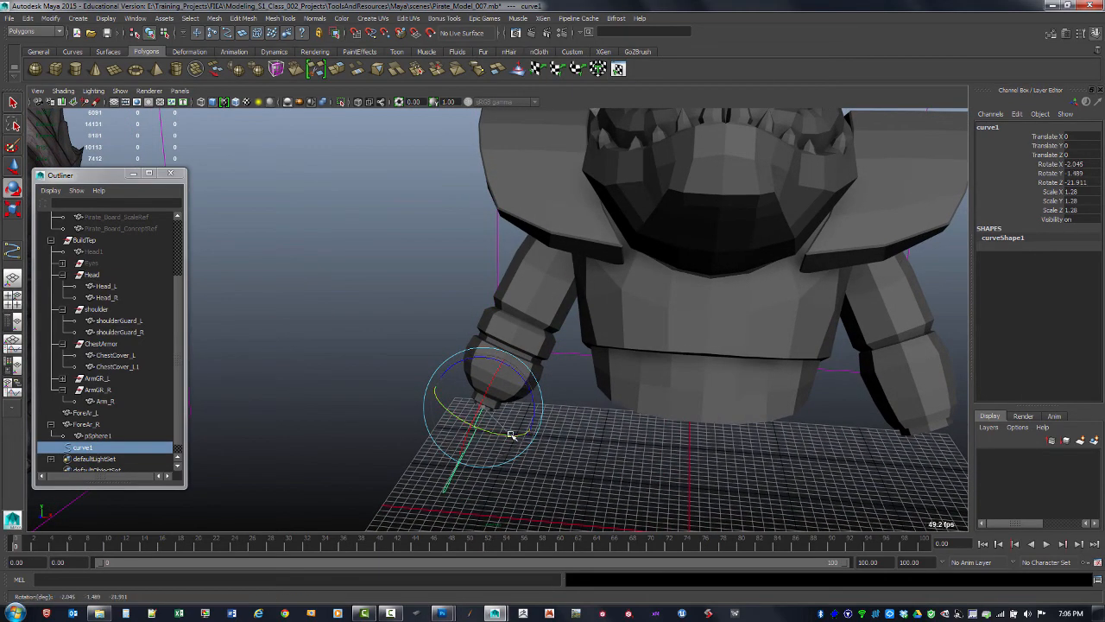
pyautogui.click(527, 489)
# Fine-tune the curve's rotation to about X -1.7°, Y -2.5° and Z -21.4° under the half-sphere
pyautogui.keyDown('alt'); pyautogui.moveTo(507, 368); pyautogui.dragTo(498, 282, button='middle'); pyautogui.keyUp('alt')
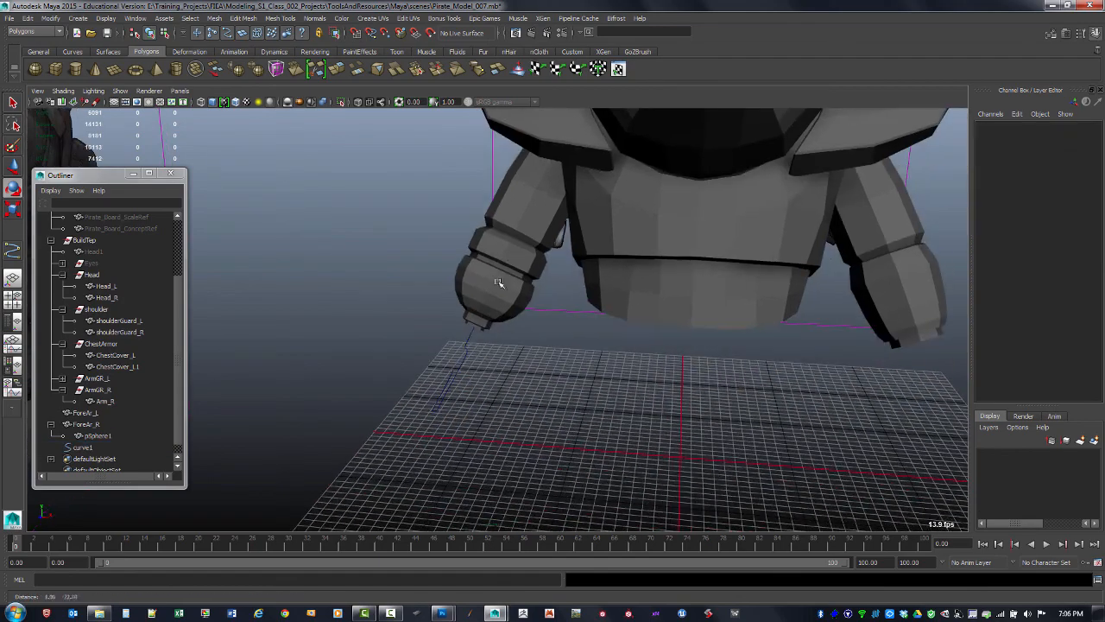
pyautogui.keyDown('alt'); pyautogui.moveTo(494, 370); pyautogui.dragTo(476, 336); pyautogui.keyUp('alt')
pyautogui.keyDown('alt'); pyautogui.moveTo(475, 336); pyautogui.dragTo(551, 335, button='right'); pyautogui.keyUp('alt')
pyautogui.keyDown('alt'); pyautogui.moveTo(551, 335); pyautogui.dragTo(574, 280, button='middle'); pyautogui.keyUp('alt')
pyautogui.keyDown('alt'); pyautogui.moveTo(574, 279); pyautogui.dragTo(593, 321); pyautogui.keyUp('alt')
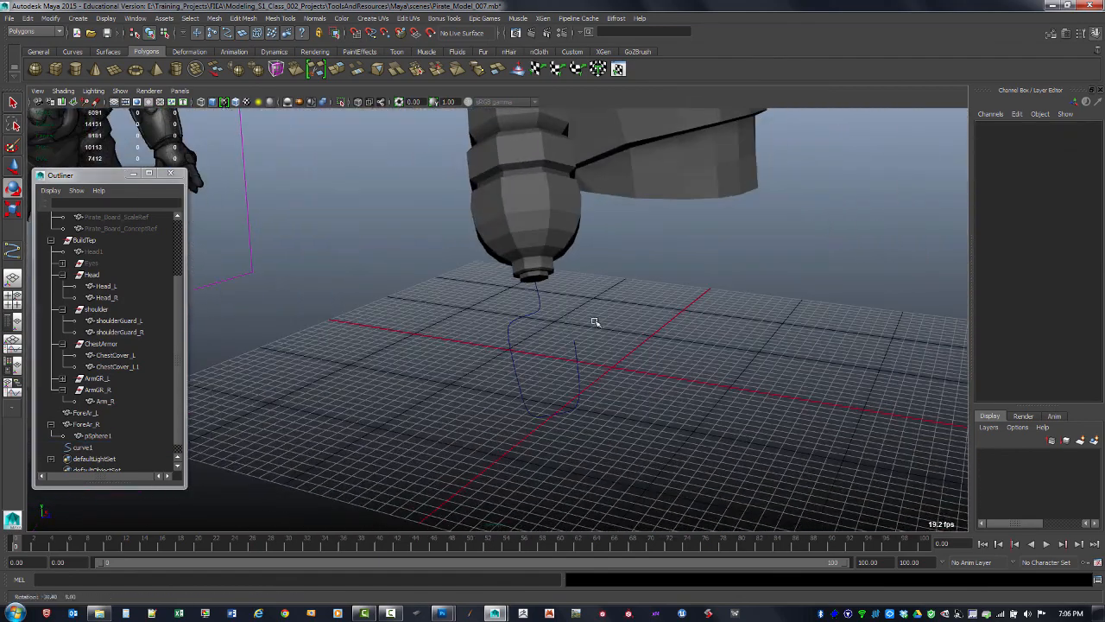
pyautogui.keyDown('alt'); pyautogui.moveTo(592, 321); pyautogui.dragTo(619, 338, button='right'); pyautogui.keyUp('alt')
pyautogui.keyDown('alt'); pyautogui.moveTo(619, 338); pyautogui.dragTo(629, 405); pyautogui.keyUp('alt')
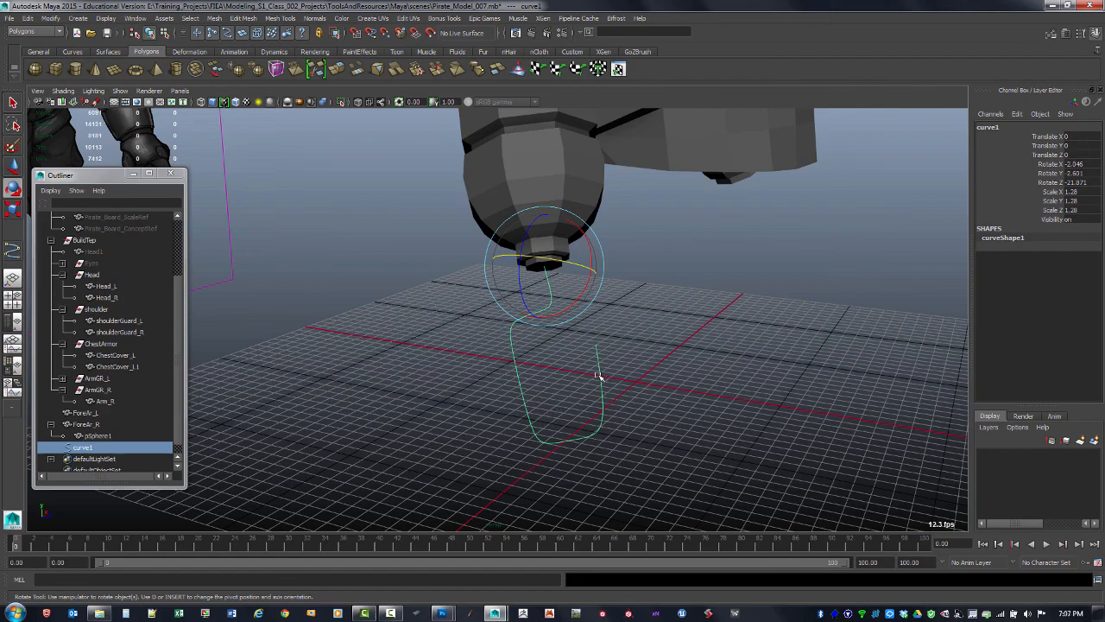
pyautogui.keyDown('alt'); pyautogui.moveTo(621, 366); pyautogui.dragTo(610, 293); pyautogui.keyUp('alt')
pyautogui.rightClick(624, 270)
pyautogui.moveTo(624, 270); pyautogui.dragTo(656, 255, button='right')
pyautogui.click(621, 280)
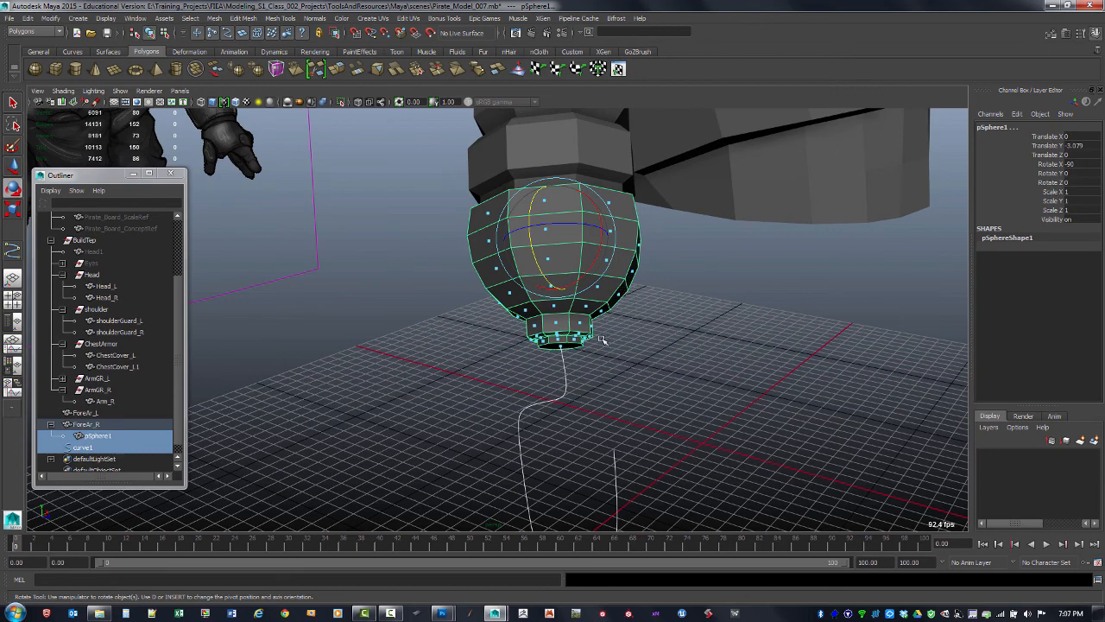
pyautogui.keyDown('alt'); pyautogui.moveTo(602, 340); pyautogui.dragTo(568, 317); pyautogui.keyUp('alt')
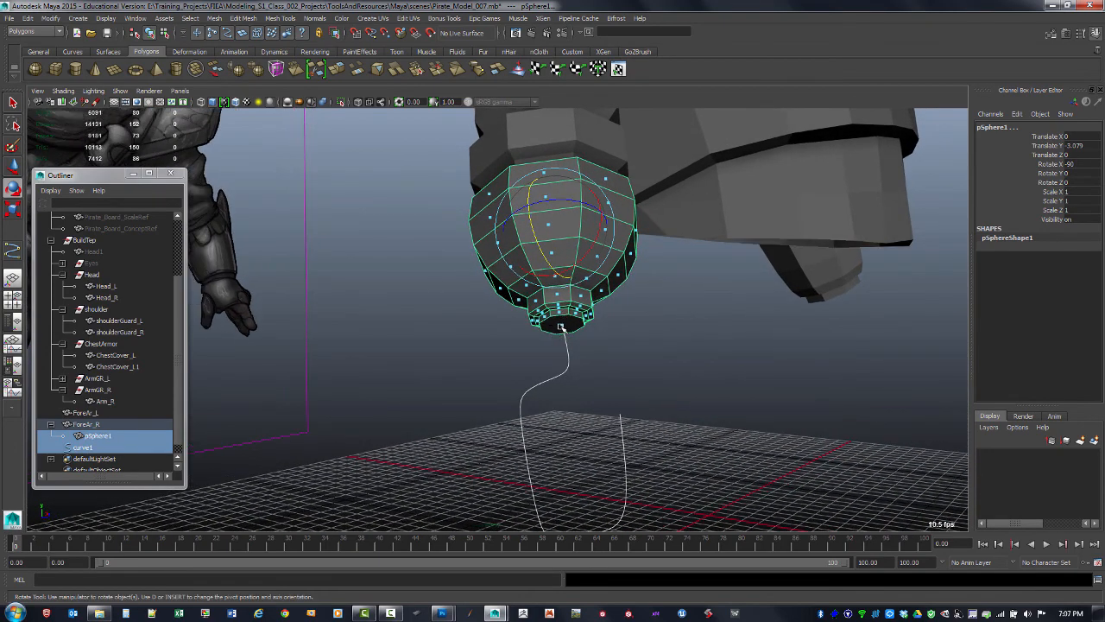
pyautogui.rightClick(570, 323)
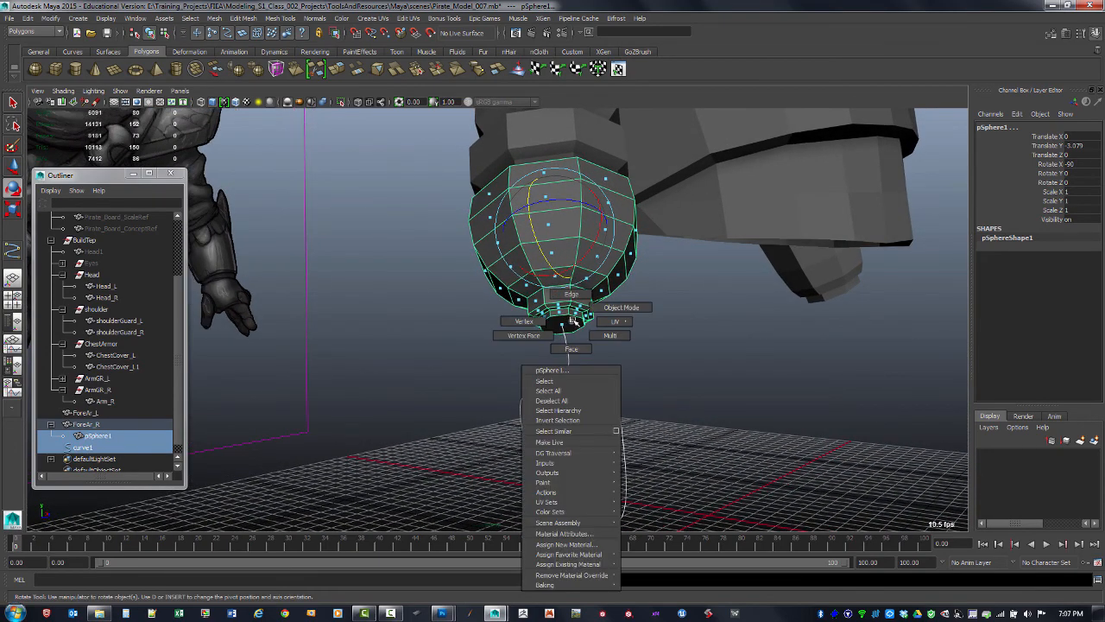
pyautogui.moveTo(573, 320); pyautogui.dragTo(571, 349, button='right')
pyautogui.click(566, 325)
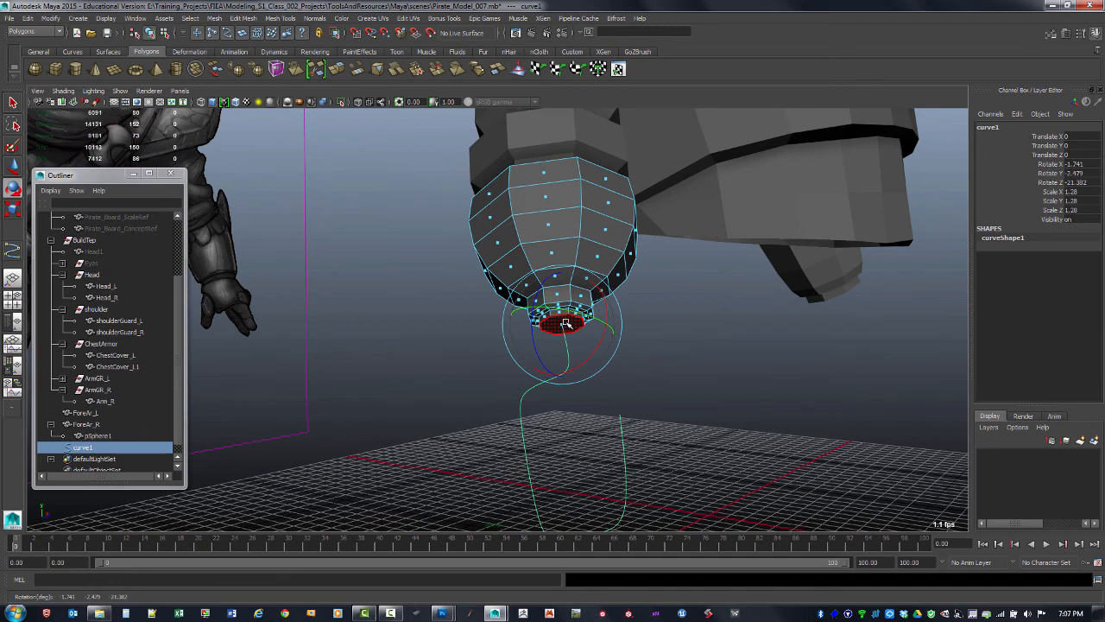
# Select the half-sphere's bottom face with the curve and extrude it along the curve with 26 divisions
pyautogui.press('q')
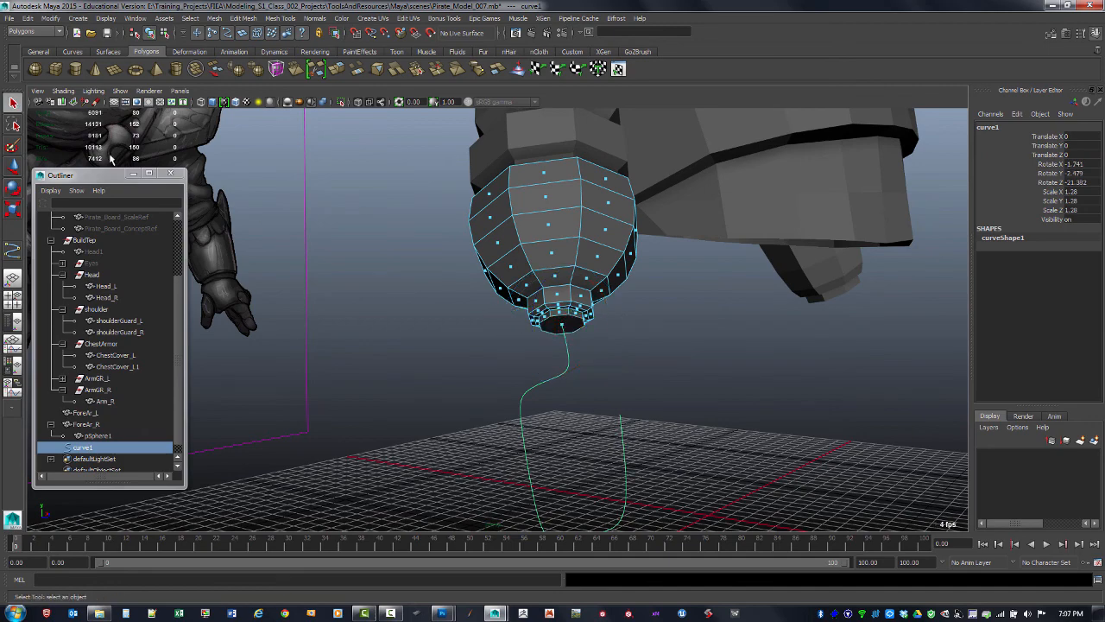
pyautogui.keyDown('shift'); pyautogui.click(563, 328); pyautogui.keyUp('shift')
pyautogui.keyDown('alt'); pyautogui.moveTo(591, 347); pyautogui.dragTo(596, 247, button='middle'); pyautogui.keyUp('alt')
pyautogui.keyDown('alt'); pyautogui.moveTo(608, 250); pyautogui.dragTo(583, 257); pyautogui.keyUp('alt')
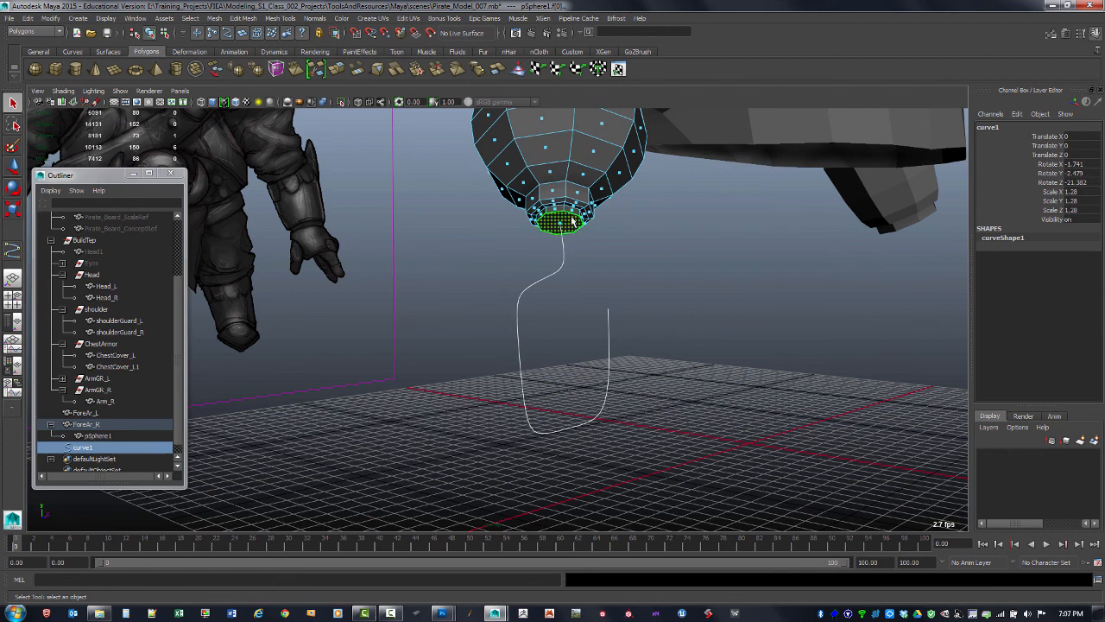
pyautogui.keyDown('shift'); pyautogui.rightClick(569, 223); pyautogui.keyUp('shift')
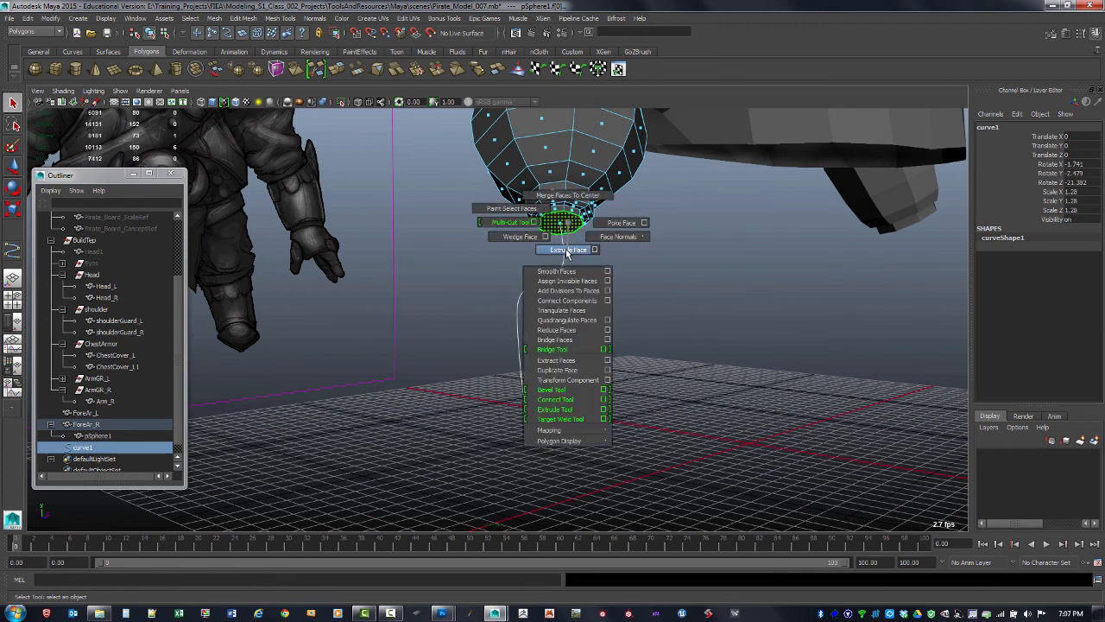
pyautogui.click(567, 250)
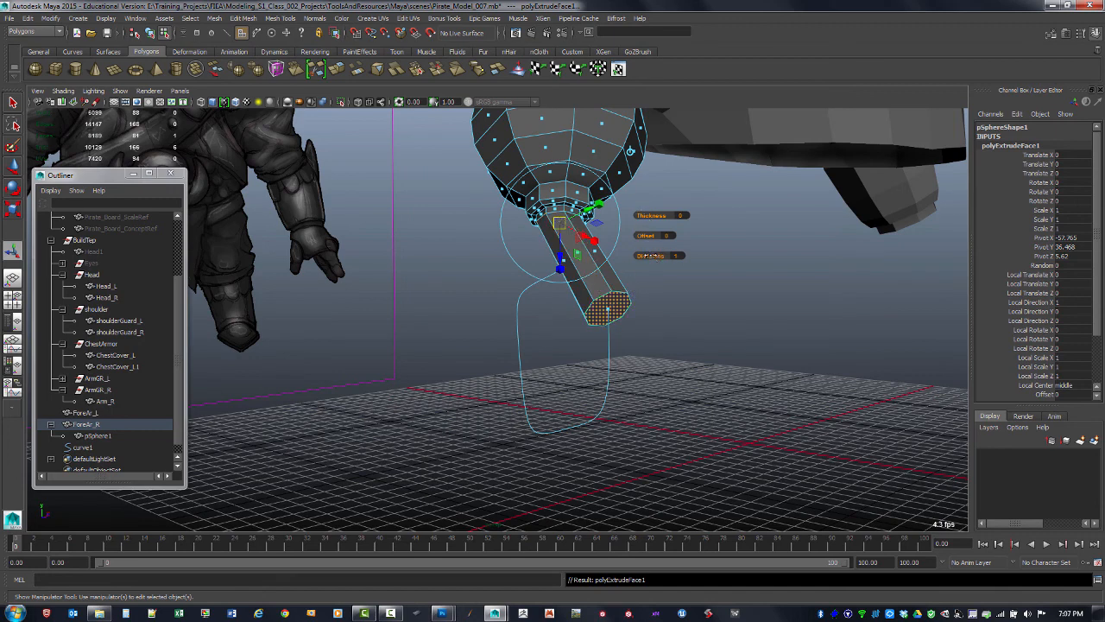
pyautogui.moveTo(650, 256); pyautogui.dragTo(819, 230)
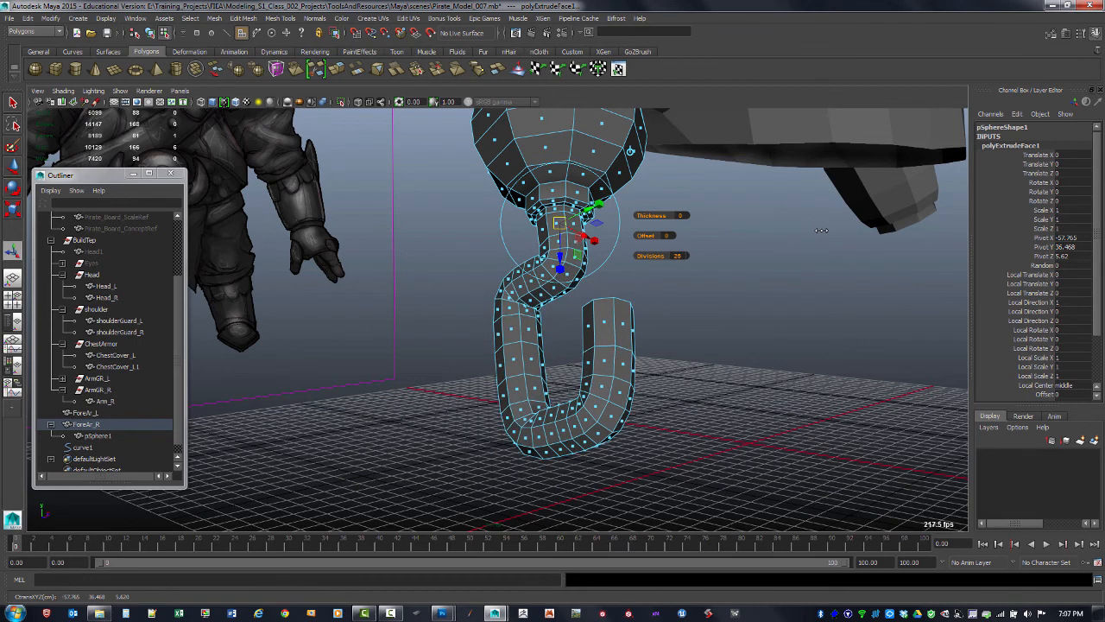
pyautogui.click(686, 369)
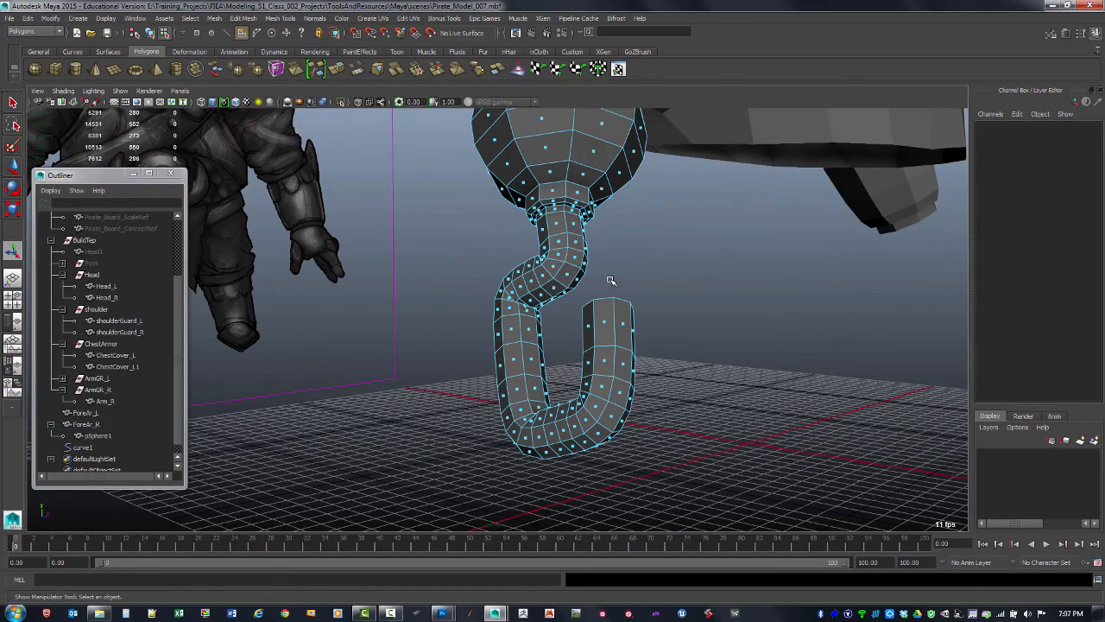
# Delete the construction history of the extruded hook mesh and the guide curve
pyautogui.moveTo(610, 281)
pyautogui.keyDown('alt'); pyautogui.mouseDown()
pyautogui.moveTo(727, 263)
pyautogui.moveTo(594, 254)
pyautogui.moveTo(620, 272)
pyautogui.mouseUp(); pyautogui.keyUp('alt')
pyautogui.keyDown('alt'); pyautogui.moveTo(545, 332); pyautogui.dragTo(488, 311); pyautogui.keyUp('alt')
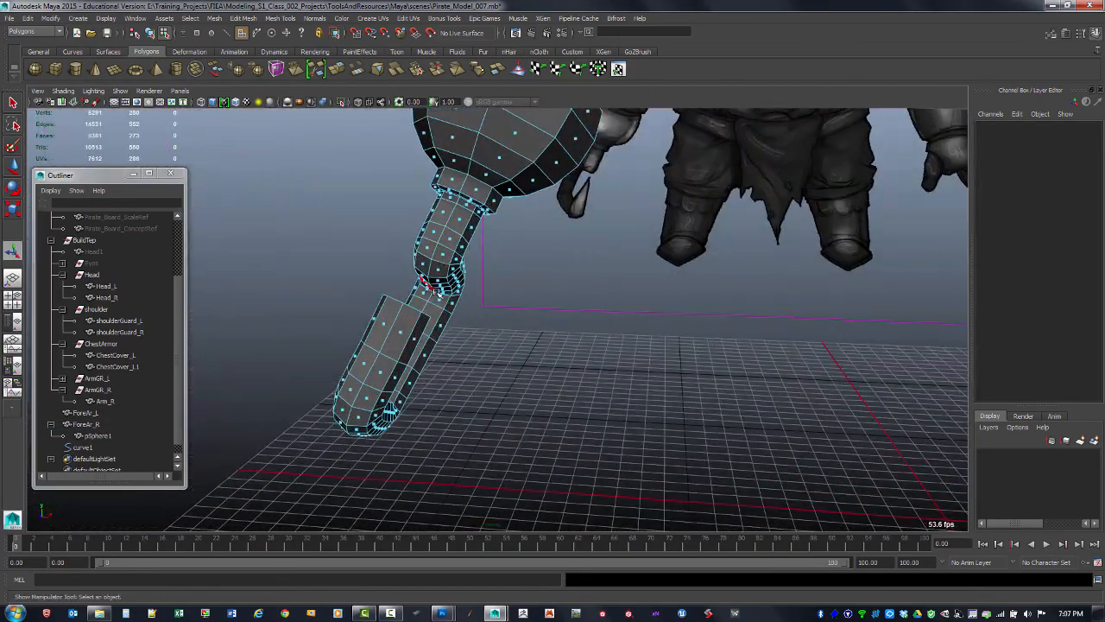
pyautogui.keyDown('alt'); pyautogui.moveTo(427, 284); pyautogui.dragTo(510, 304); pyautogui.keyUp('alt')
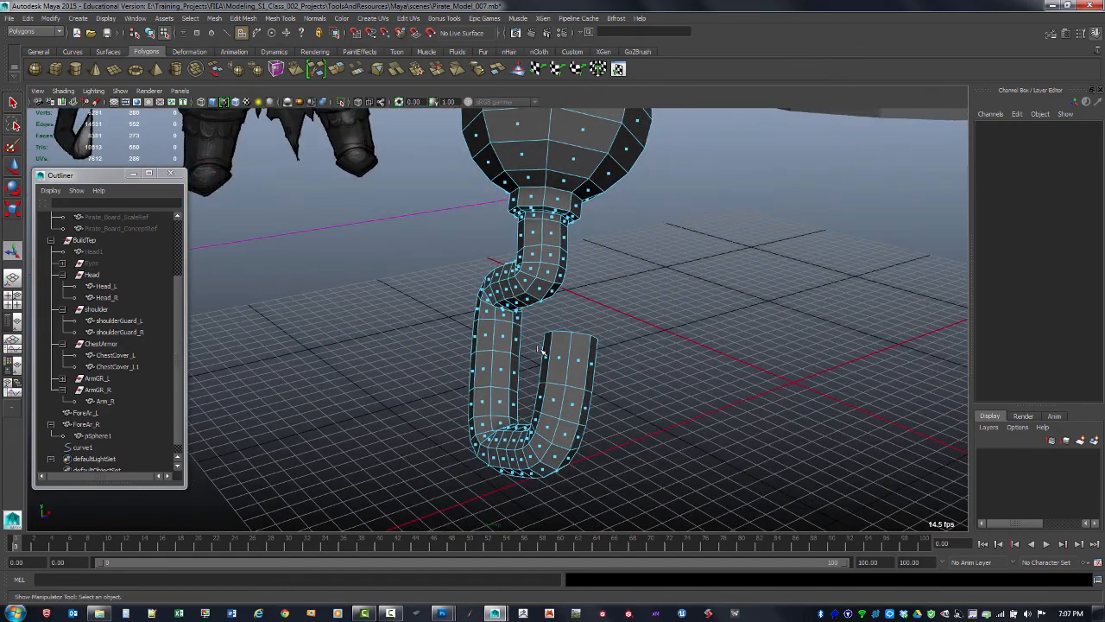
pyautogui.keyDown('alt'); pyautogui.moveTo(516, 339); pyautogui.dragTo(566, 306); pyautogui.keyUp('alt')
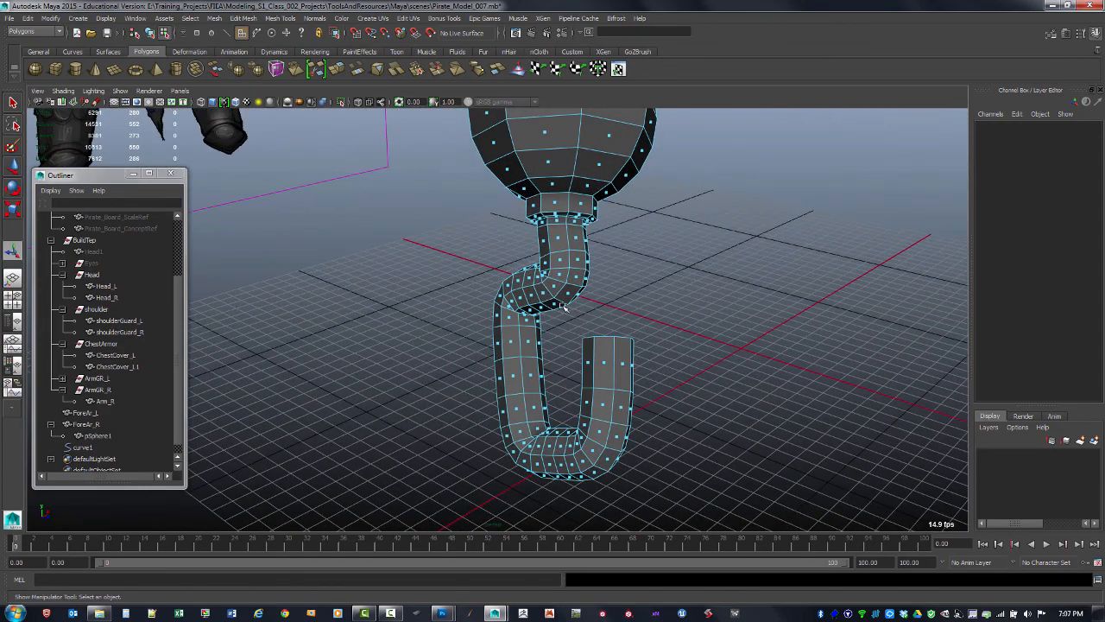
pyautogui.press('F8')
pyautogui.hotkey('alt', 'shift', 'd')
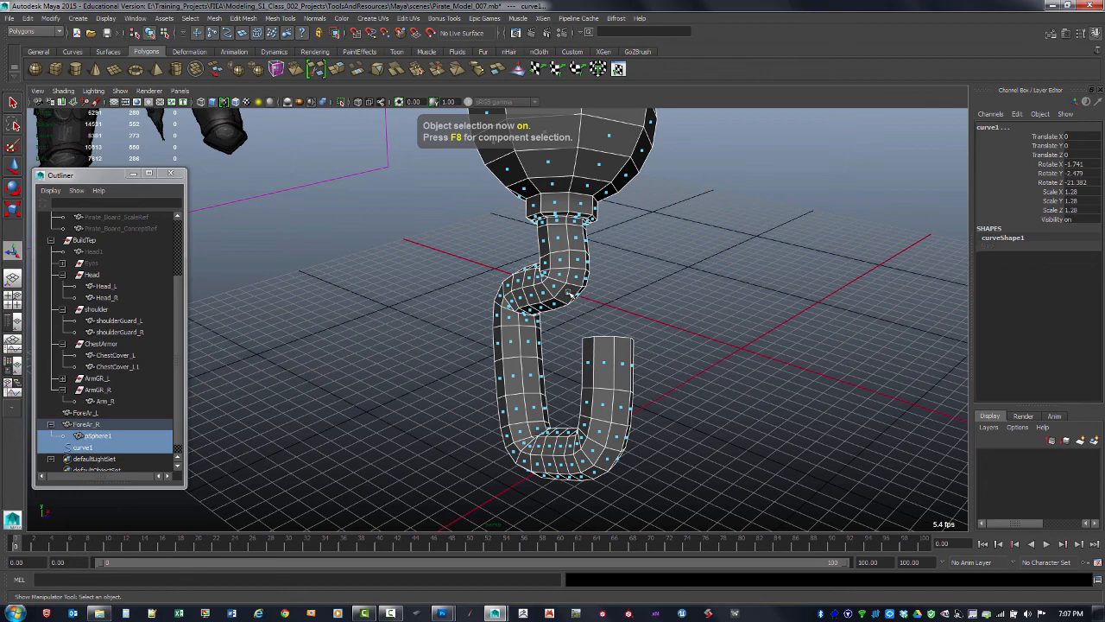
# Select the hook mesh and hide its vertex display through the Custom Polygon Display options
pyautogui.keyDown('alt'); pyautogui.moveTo(595, 269); pyautogui.dragTo(641, 266); pyautogui.keyUp('alt')
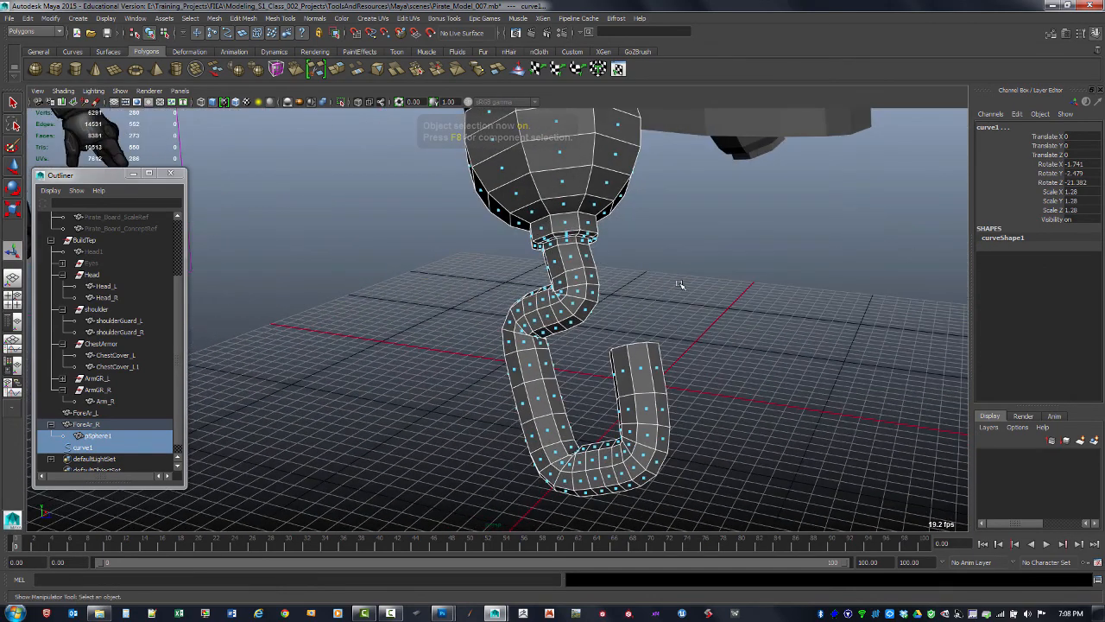
pyautogui.press('F8')
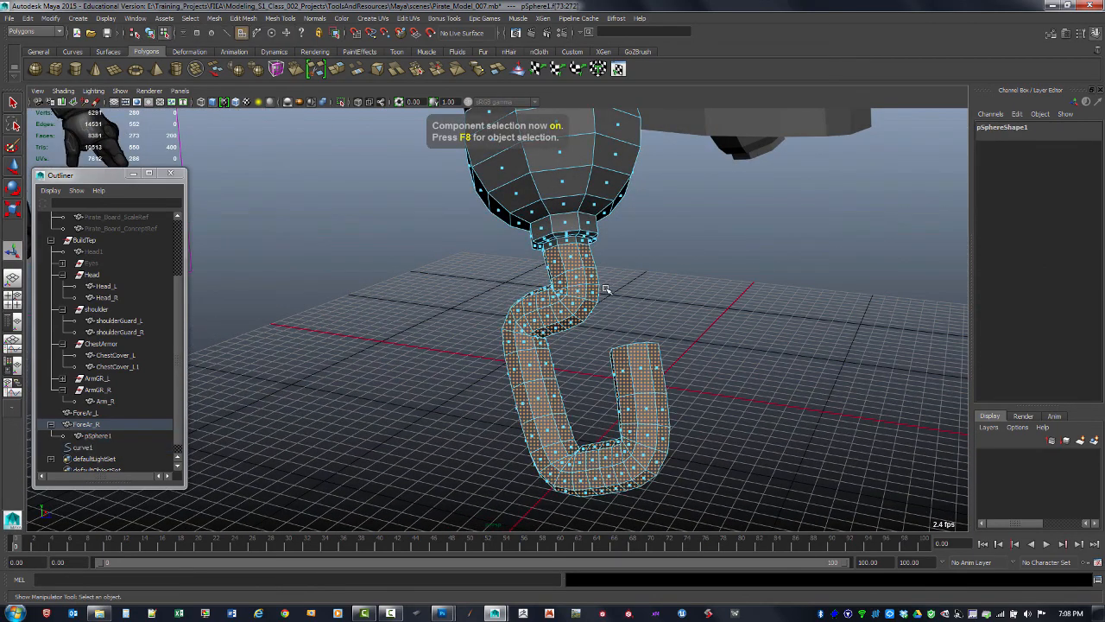
pyautogui.press('F8')
pyautogui.click(602, 200)
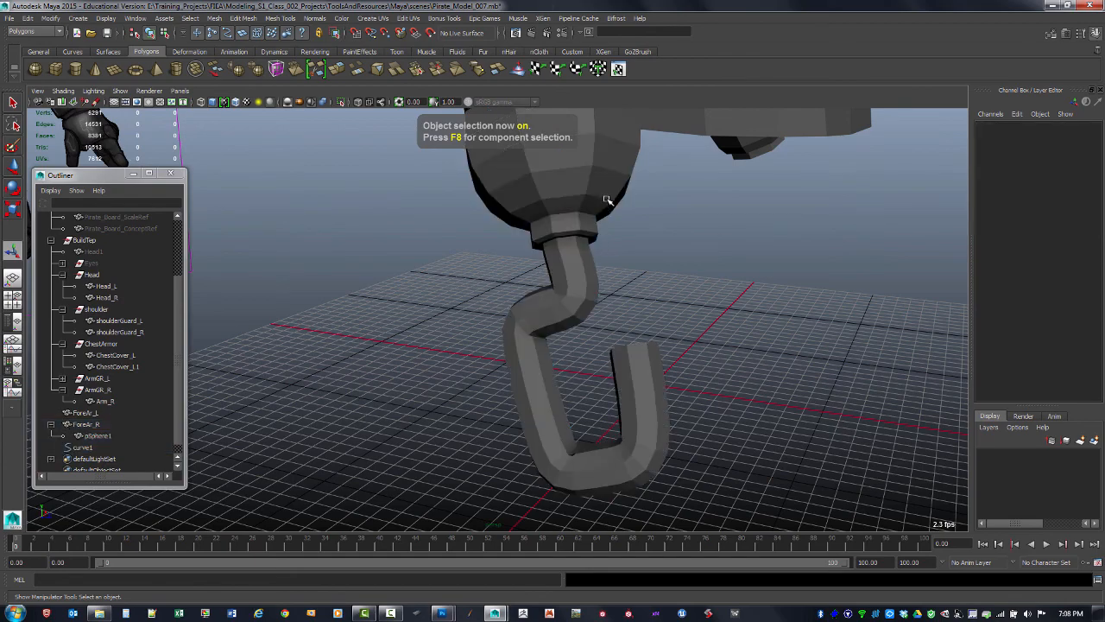
pyautogui.click(603, 210)
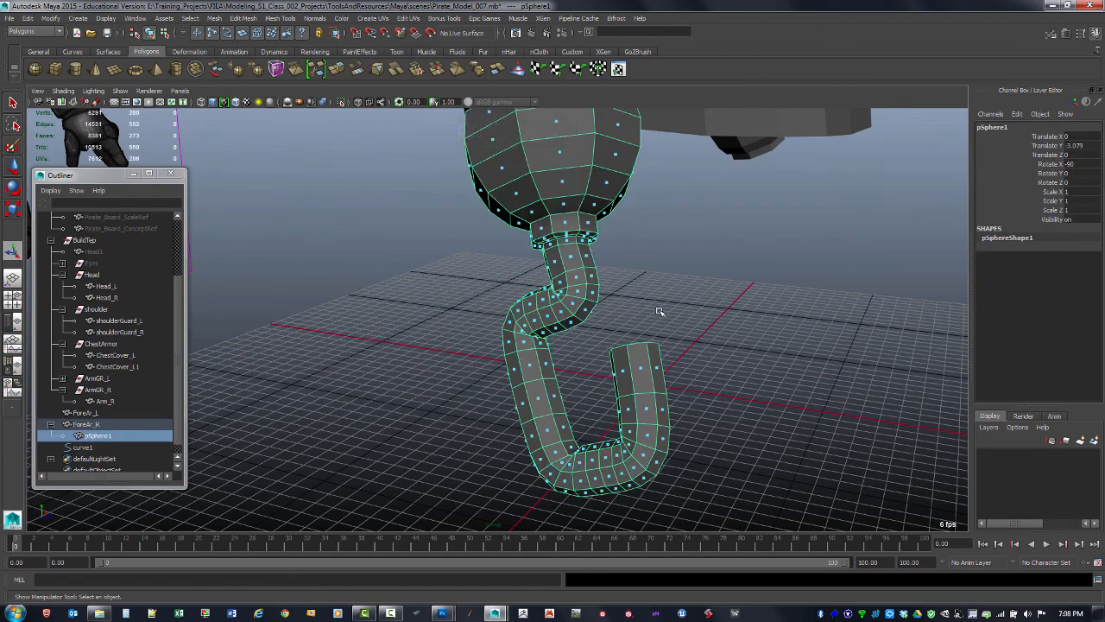
pyautogui.keyDown('alt'); pyautogui.moveTo(662, 305); pyautogui.dragTo(557, 291); pyautogui.keyUp('alt')
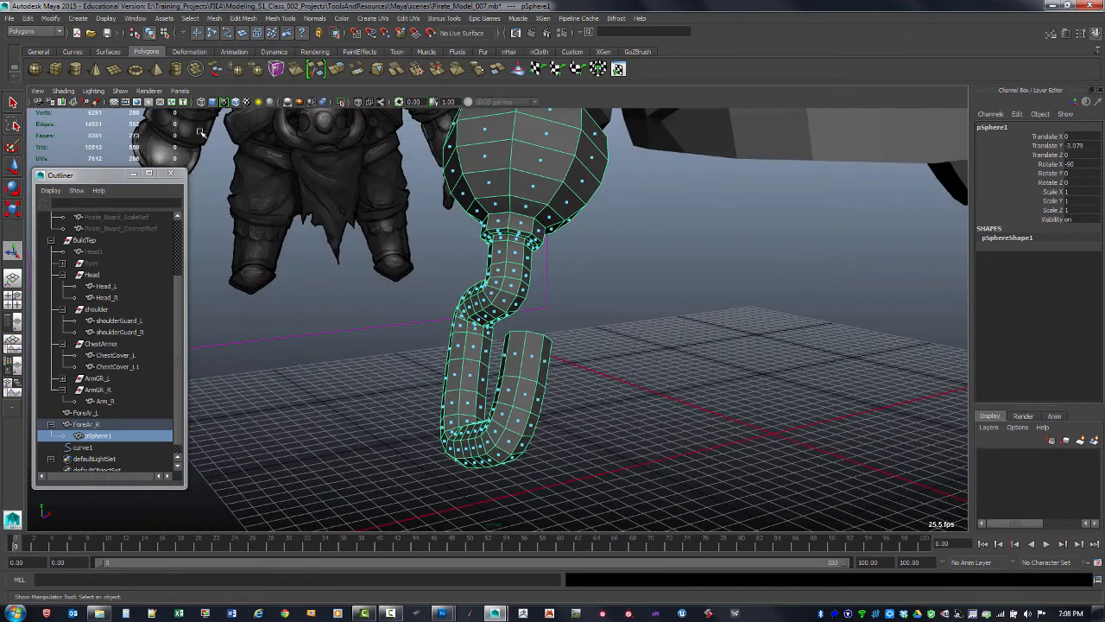
pyautogui.click(105, 19)
pyautogui.moveTo(129, 148)
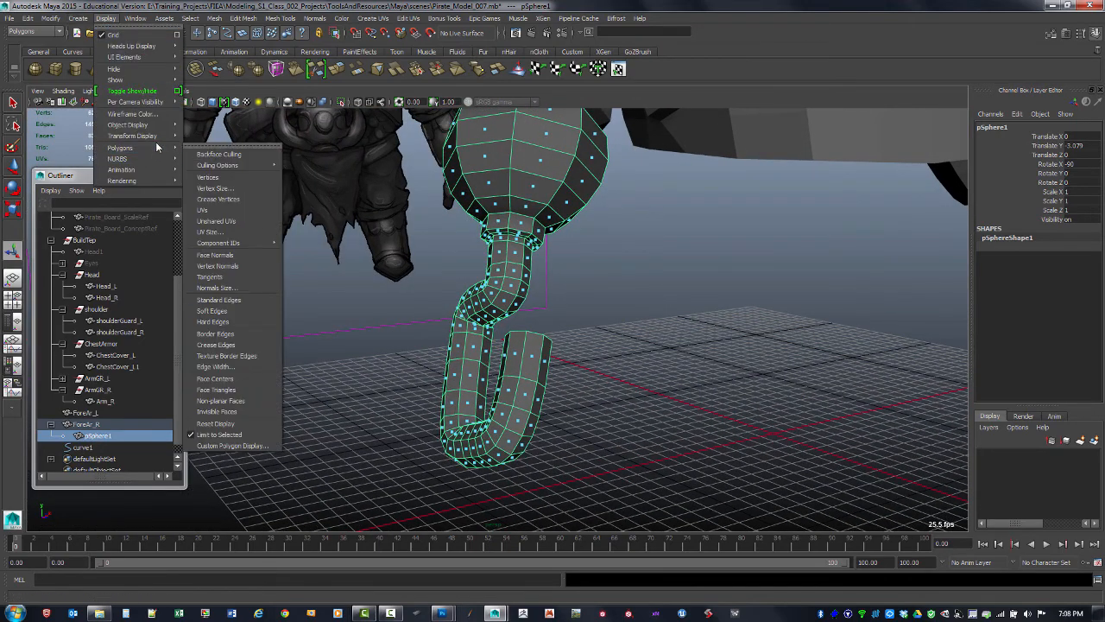
pyautogui.click(257, 445)
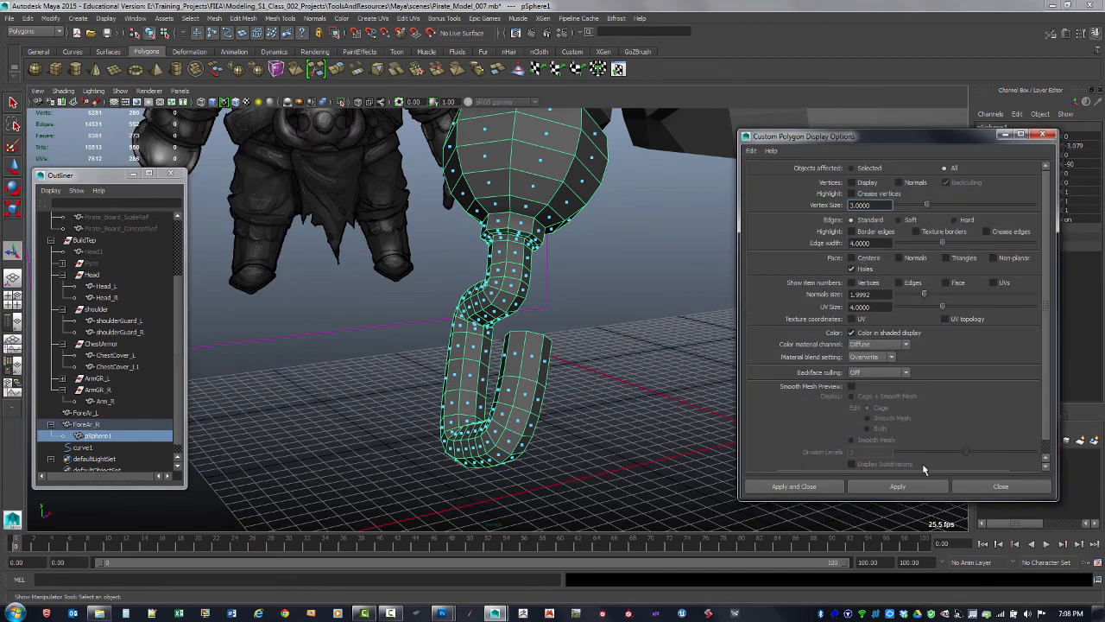
pyautogui.click(898, 486)
pyautogui.click(1043, 135)
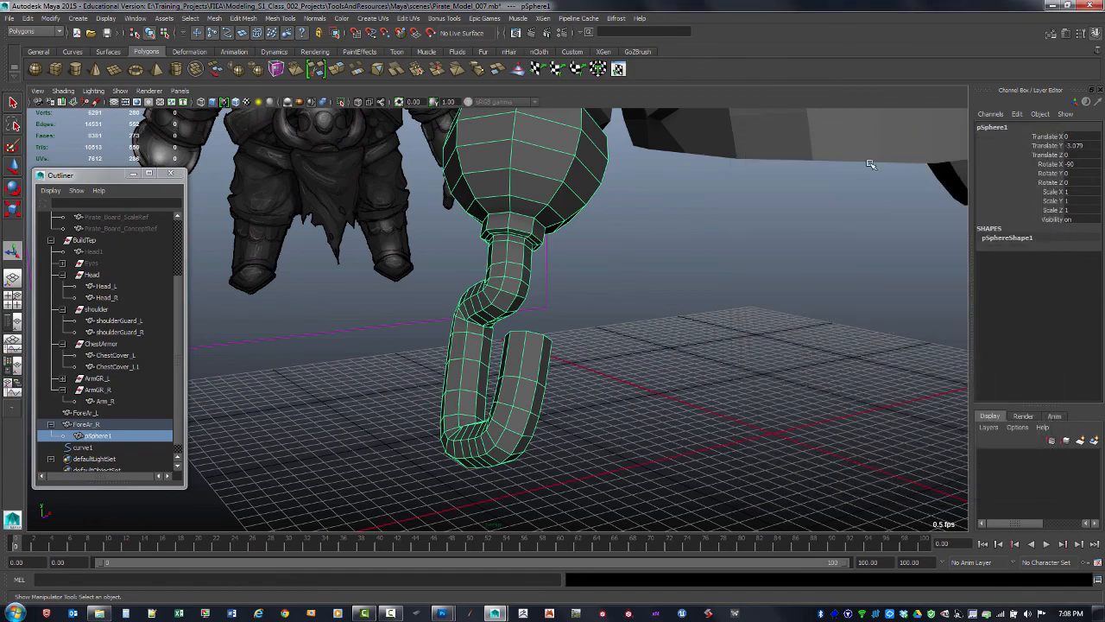
# Merge the face at the hook's open end to its center to form a pointed tip
pyautogui.moveTo(592, 351)
pyautogui.keyDown('alt'); pyautogui.mouseDown()
pyautogui.moveTo(595, 375)
pyautogui.moveTo(633, 382)
pyautogui.moveTo(639, 262)
pyautogui.moveTo(594, 358)
pyautogui.mouseUp(); pyautogui.keyUp('alt')
pyautogui.press('F11')
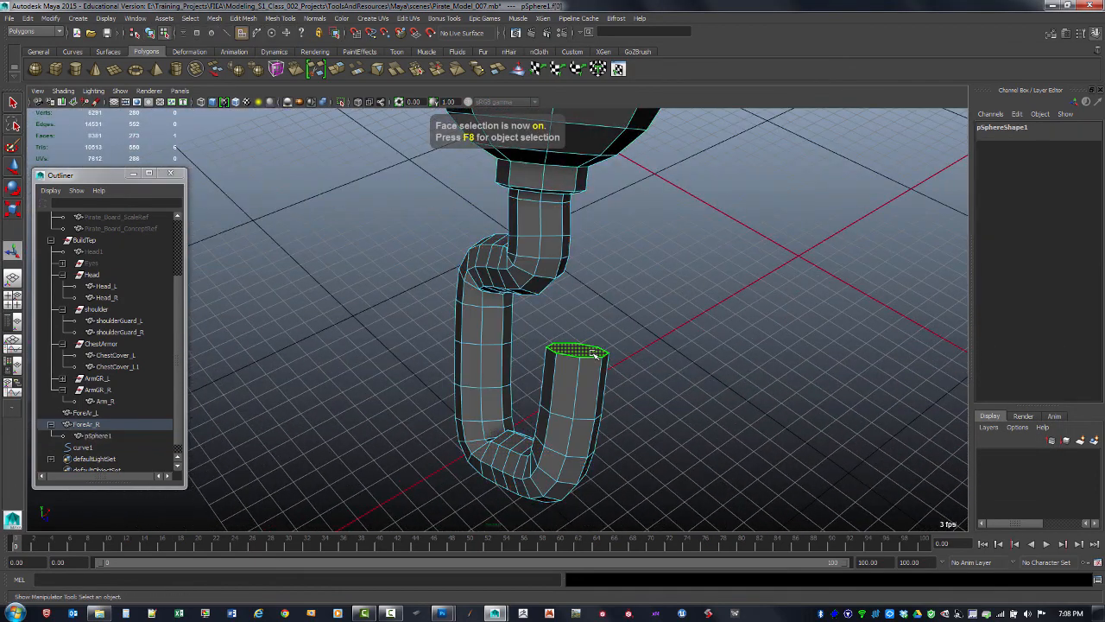
pyautogui.keyDown('shift'); pyautogui.rightClick(584, 354); pyautogui.keyUp('shift')
pyautogui.click(588, 324)
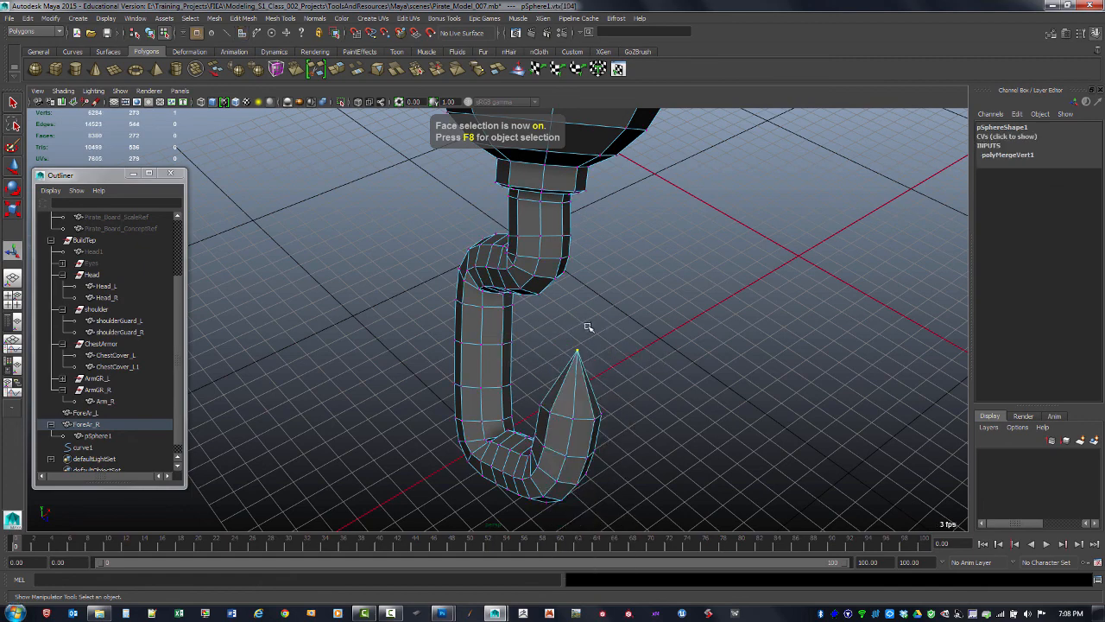
# Move the hook's tip vertex slightly with the Move tool
pyautogui.keyDown('alt'); pyautogui.moveTo(587, 328); pyautogui.dragTo(634, 316); pyautogui.keyUp('alt')
pyautogui.press('w')
pyautogui.press('space')
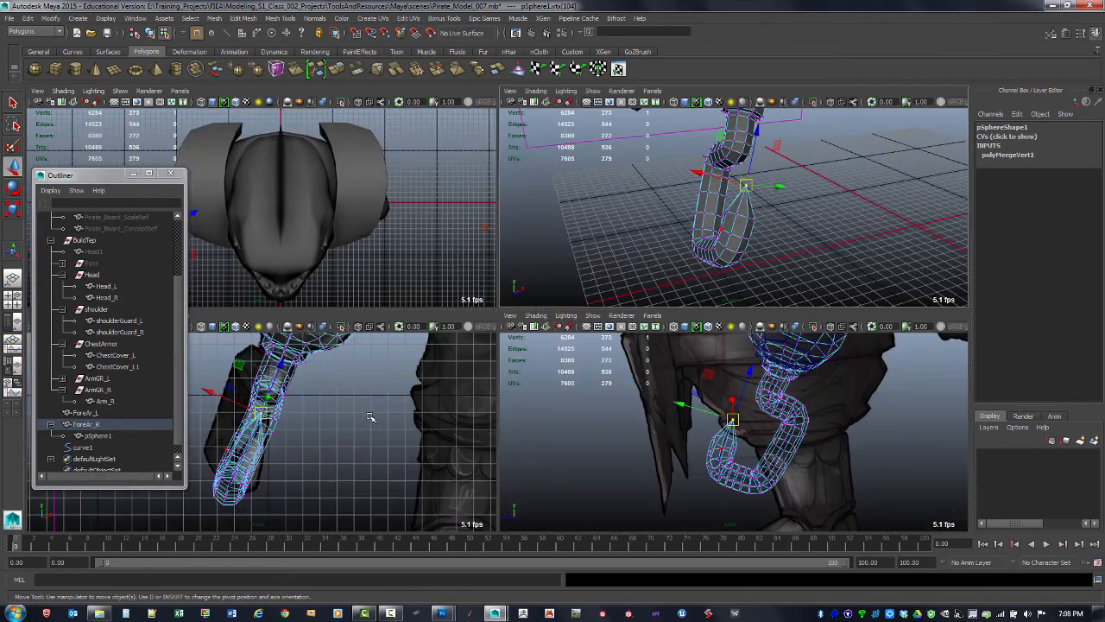
pyautogui.press('space')
pyautogui.scroll(2, 350, 398)
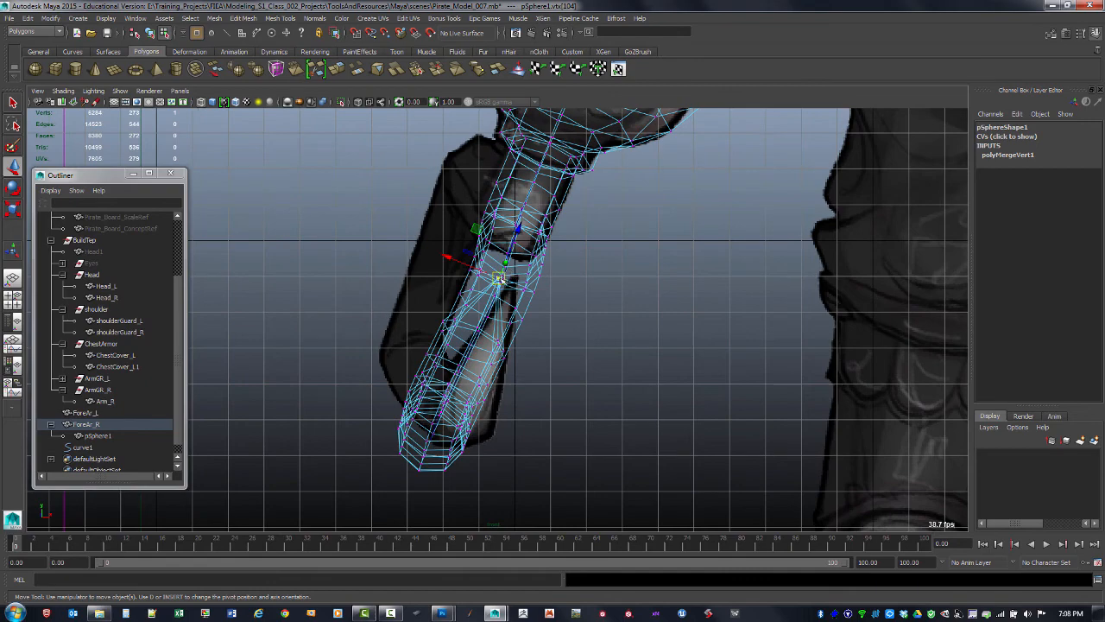
pyautogui.moveTo(499, 280); pyautogui.dragTo(502, 278)
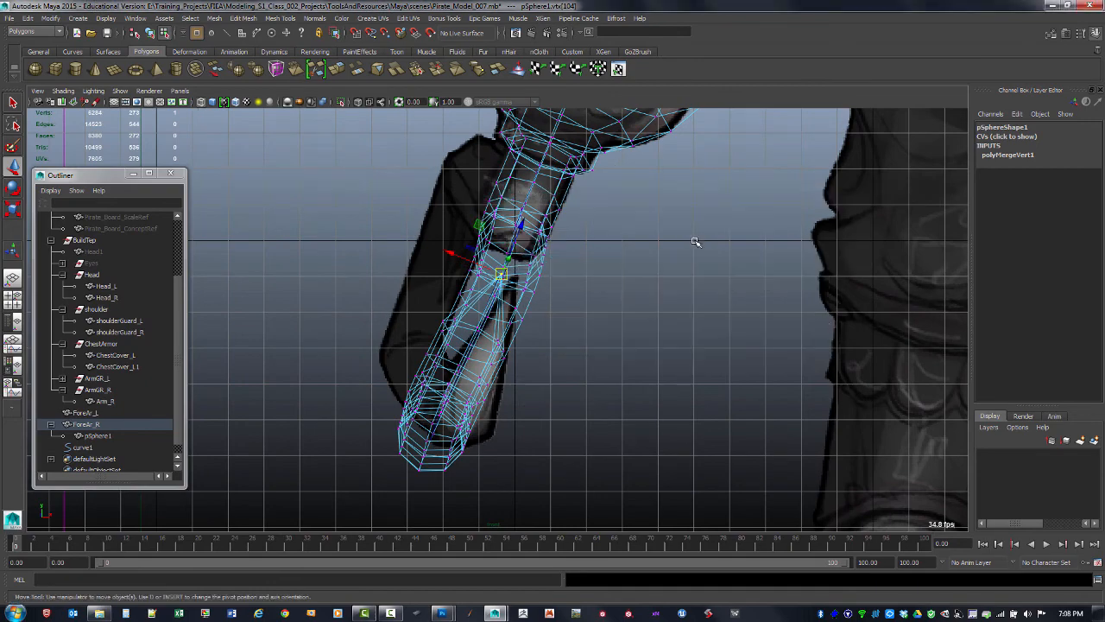
pyautogui.press('space')
pyautogui.press('space')
pyautogui.scroll(5, 694, 226)
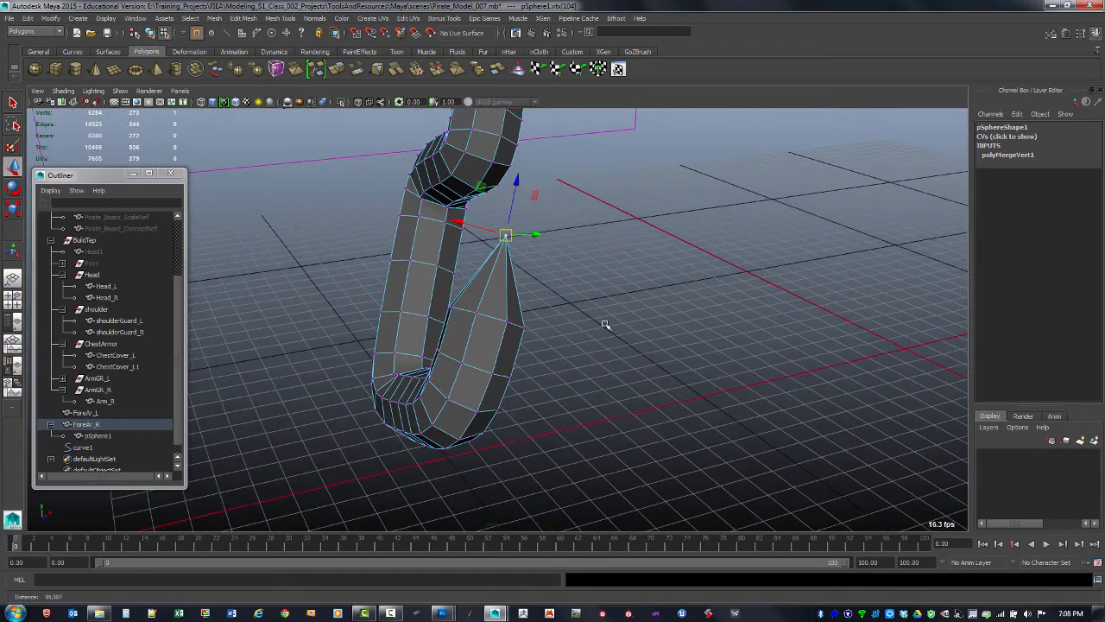
# Scale the edge loops nearest the tip inward to taper the hook's point
pyautogui.press('F10')
pyautogui.click(504, 347)
pyautogui.keyDown('alt'); pyautogui.moveTo(504, 343); pyautogui.dragTo(595, 370); pyautogui.keyUp('alt')
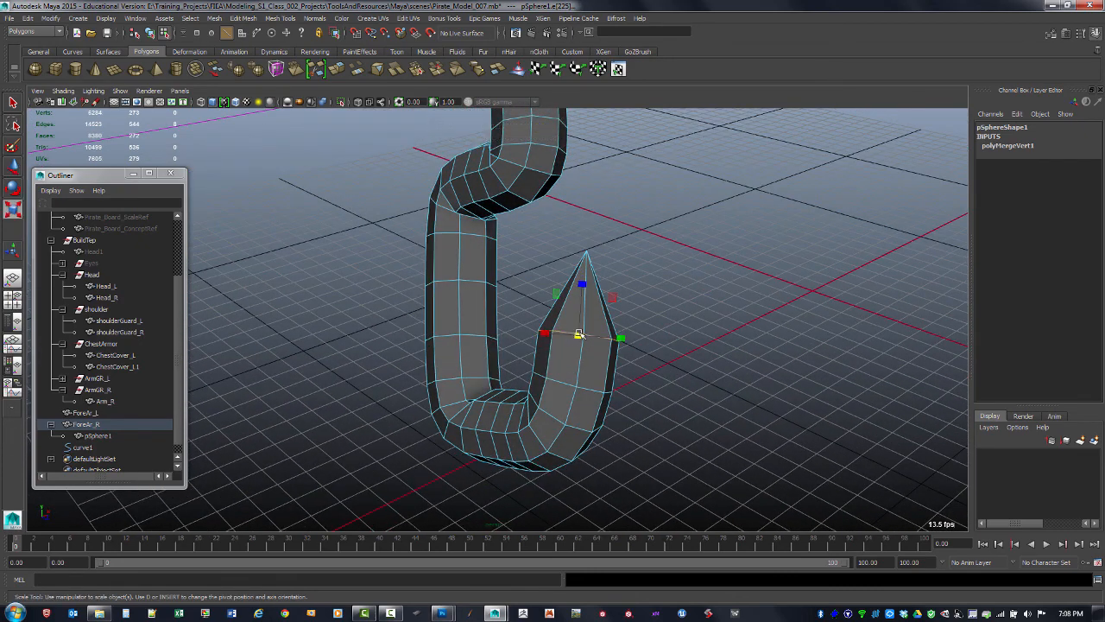
pyautogui.moveTo(578, 336); pyautogui.dragTo(567, 338)
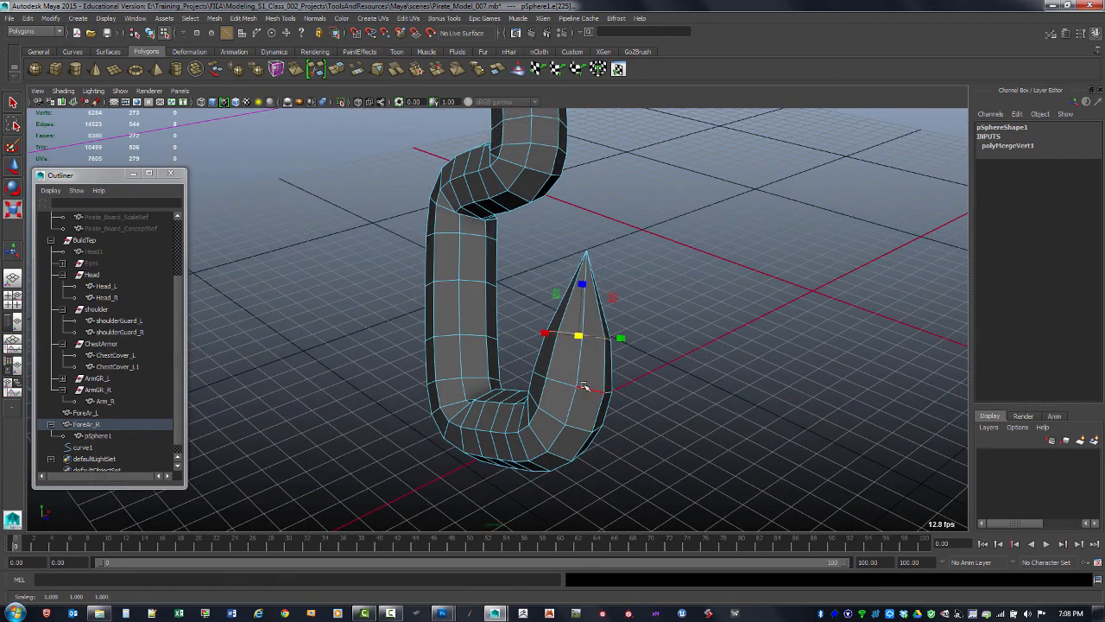
pyautogui.doubleClick(584, 386)
pyautogui.moveTo(577, 382); pyautogui.dragTo(571, 382)
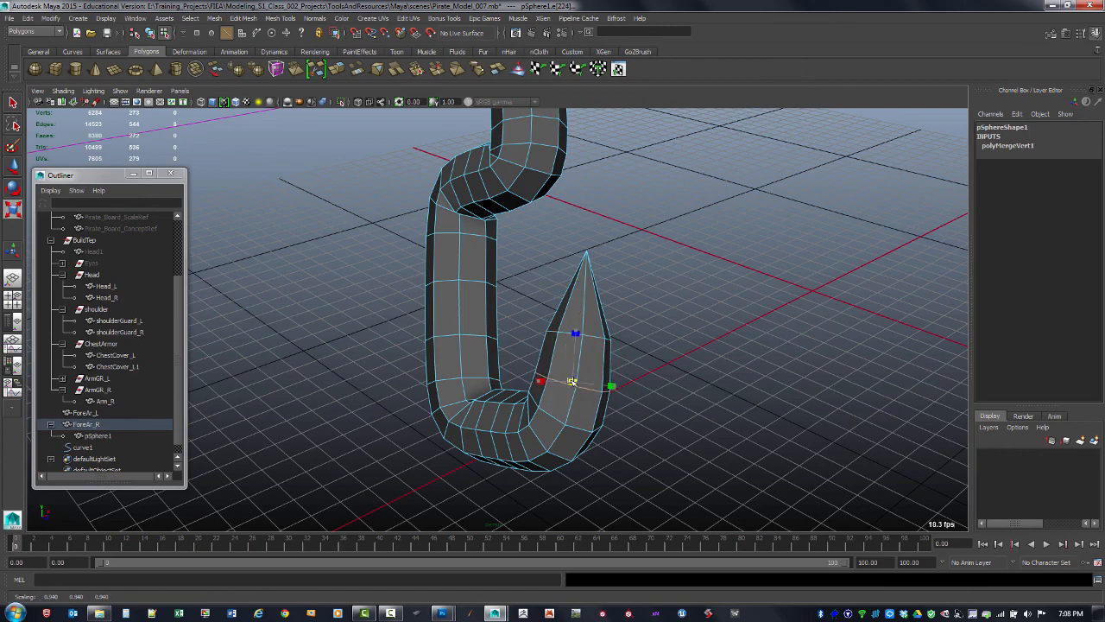
# Insert an edge loop across the upper neck of the hook
pyautogui.keyDown('alt'); pyautogui.moveTo(549, 338); pyautogui.dragTo(547, 368, button='middle'); pyautogui.keyUp('alt')
pyautogui.keyDown('alt'); pyautogui.moveTo(547, 368); pyautogui.dragTo(582, 363); pyautogui.keyUp('alt')
pyautogui.keyDown('alt'); pyautogui.moveTo(573, 325); pyautogui.dragTo(553, 351, button='middle'); pyautogui.keyUp('alt')
pyautogui.keyDown('alt'); pyautogui.moveTo(553, 350); pyautogui.dragTo(562, 316, button='right'); pyautogui.keyUp('alt')
pyautogui.keyDown('alt'); pyautogui.moveTo(562, 316); pyautogui.dragTo(575, 320); pyautogui.keyUp('alt')
pyautogui.keyDown('alt'); pyautogui.moveTo(575, 320); pyautogui.dragTo(586, 279, button='right'); pyautogui.keyUp('alt')
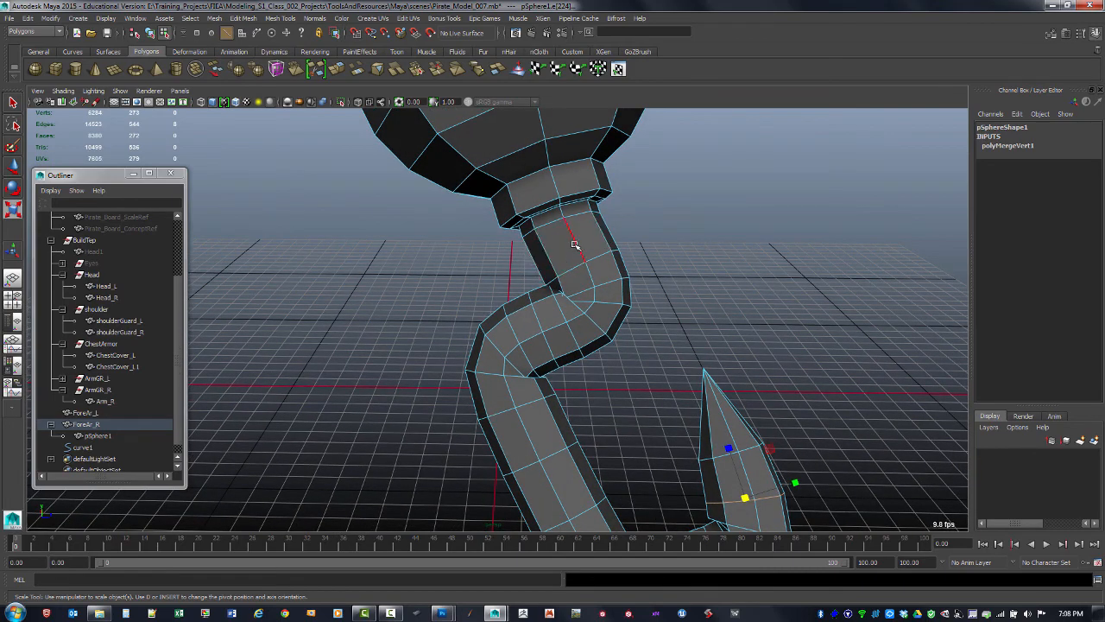
pyautogui.press('F8')
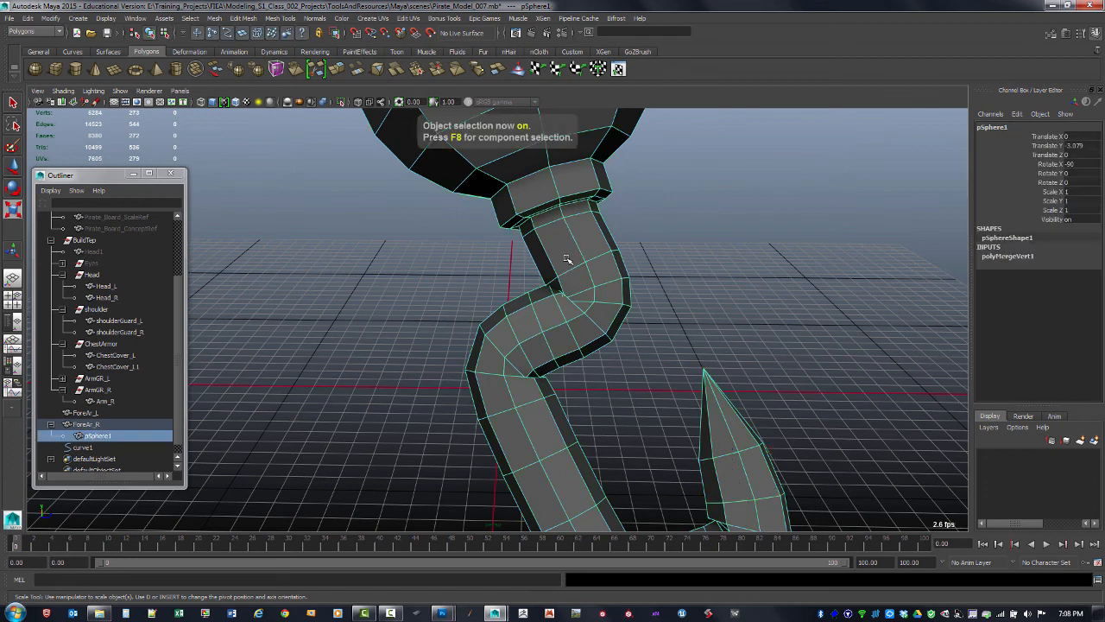
pyautogui.keyDown('shift'); pyautogui.moveTo(570, 264); pyautogui.dragTo(581, 253, button='right'); pyautogui.keyUp('shift')
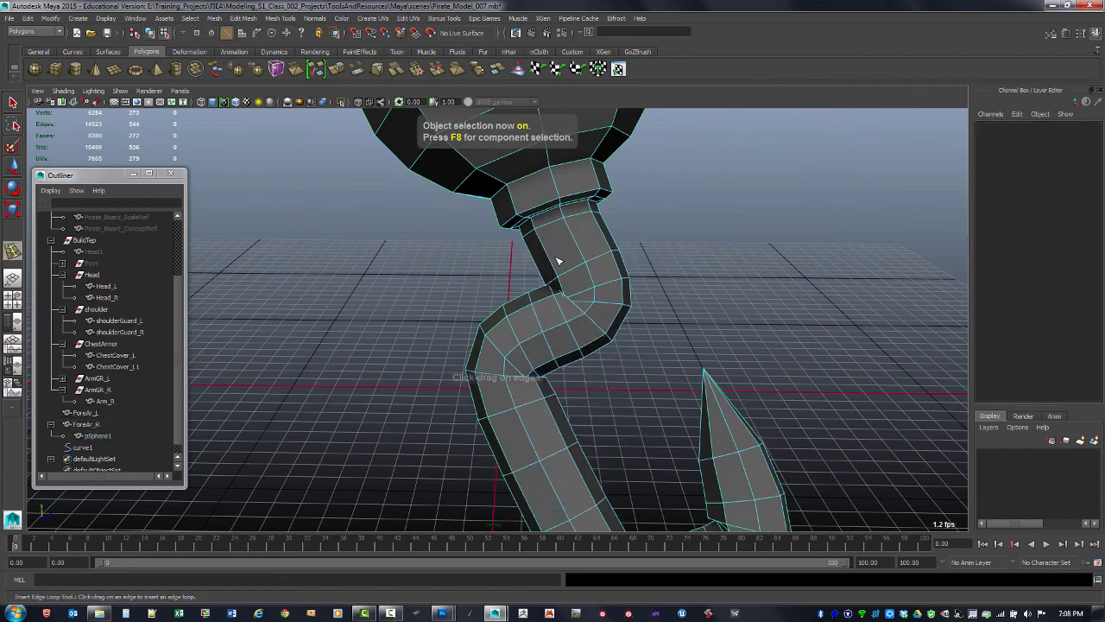
pyautogui.moveTo(581, 253)
pyautogui.mouseDown()
pyautogui.moveTo(585, 232)
pyautogui.moveTo(568, 254)
pyautogui.mouseUp()
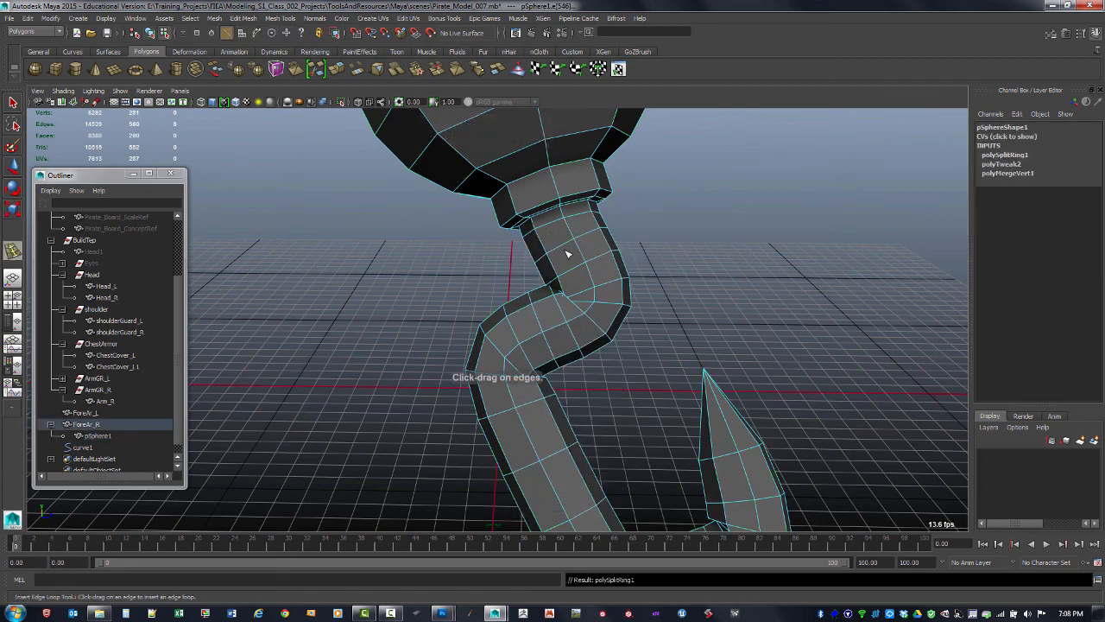
# Select the newly inserted edge loop on the hook's neck and delete it
pyautogui.press('q')
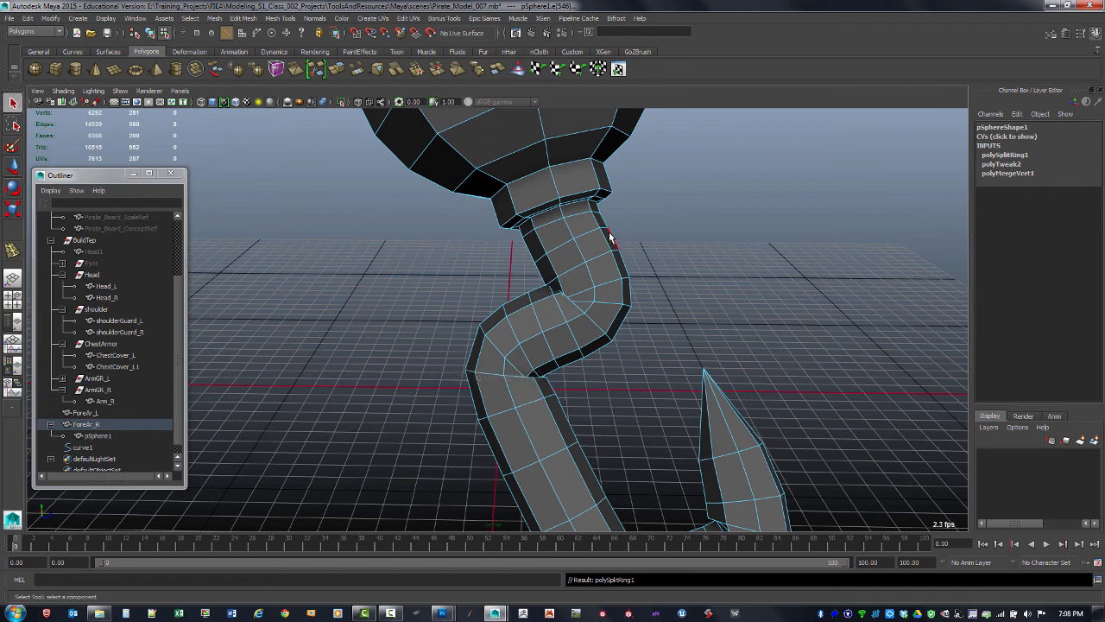
pyautogui.doubleClick(597, 262)
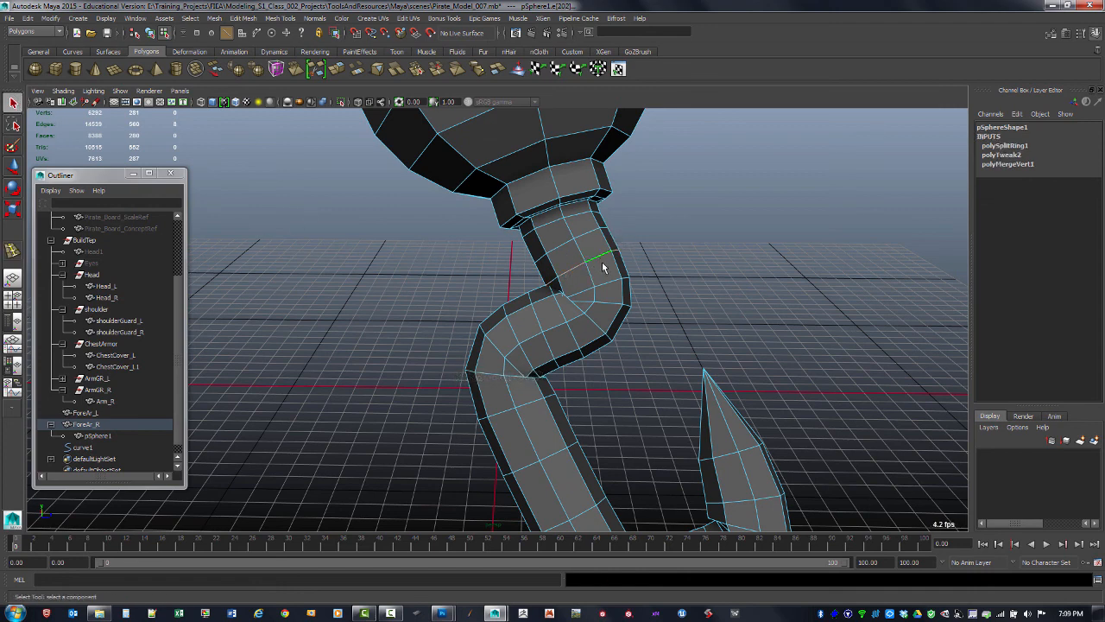
pyautogui.keyDown('ctrl'); pyautogui.rightClick(604, 259); pyautogui.keyUp('ctrl')
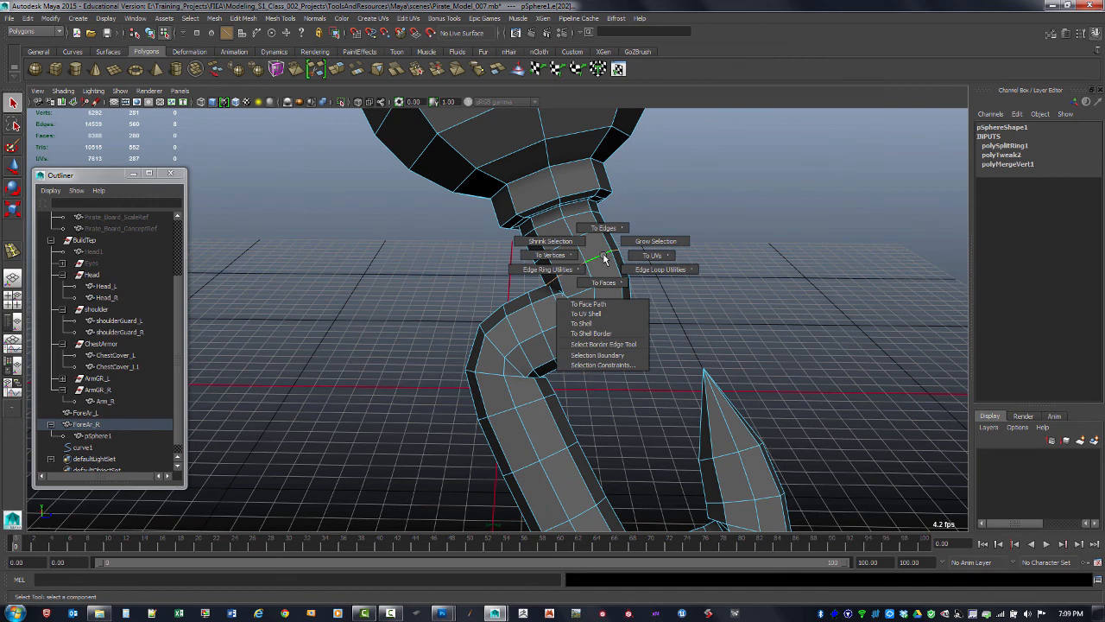
pyautogui.keyDown('ctrl'); pyautogui.moveTo(605, 259); pyautogui.dragTo(683, 258, button='right'); pyautogui.keyUp('ctrl')
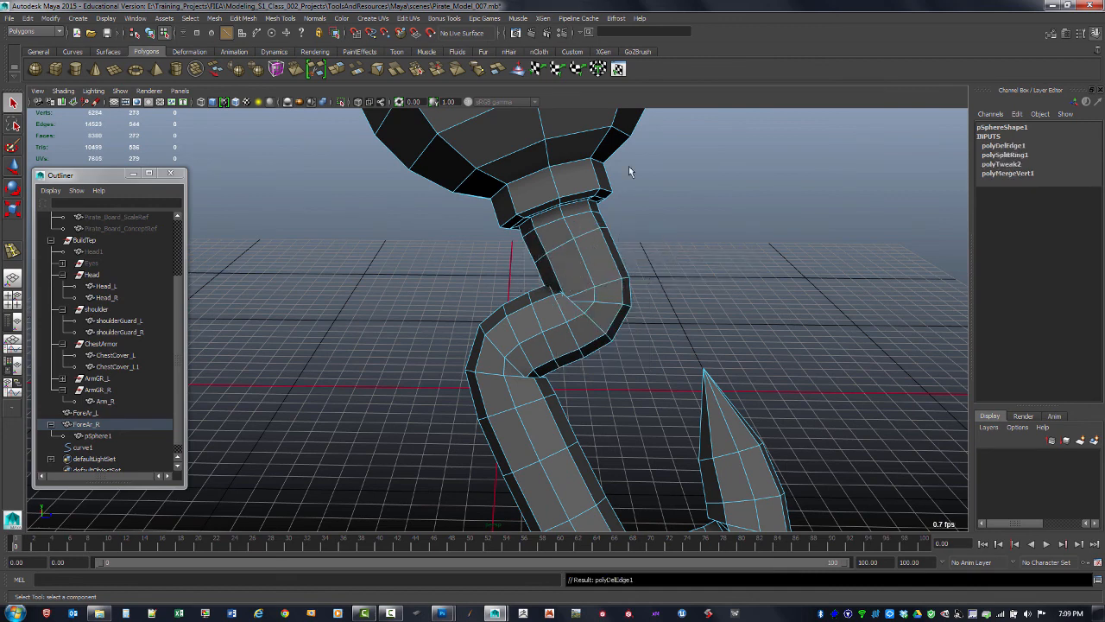
# Delete an edge loop on the hook's middle bend
pyautogui.keyDown('alt'); pyautogui.moveTo(588, 346); pyautogui.dragTo(605, 265, button='middle'); pyautogui.keyUp('alt')
pyautogui.keyDown('alt'); pyautogui.moveTo(605, 265); pyautogui.dragTo(588, 278, button='right'); pyautogui.keyUp('alt')
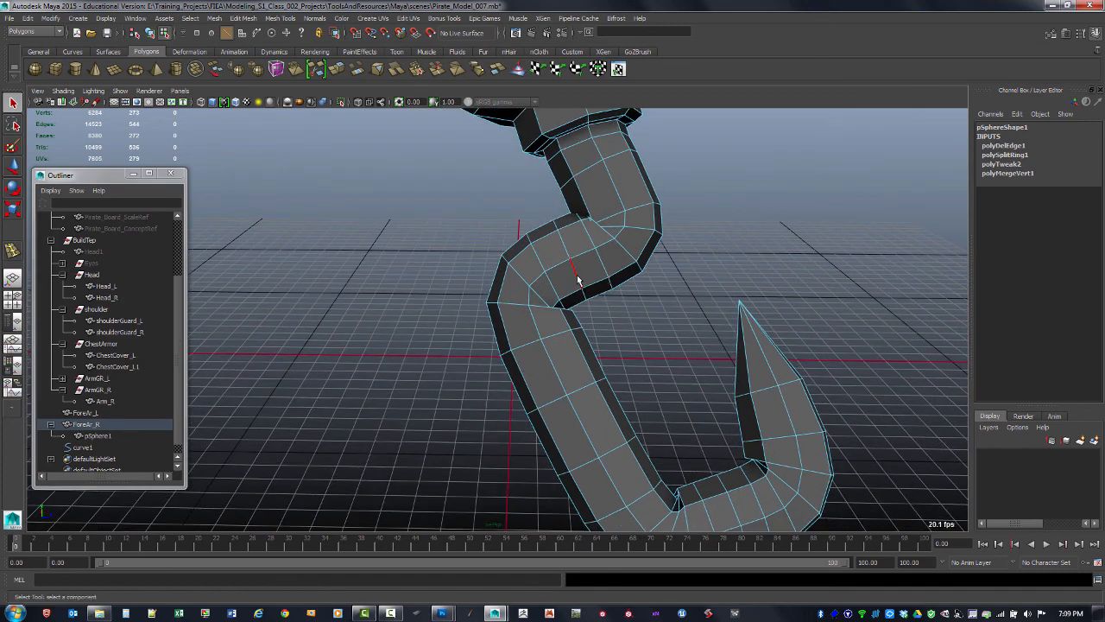
pyautogui.click(578, 278)
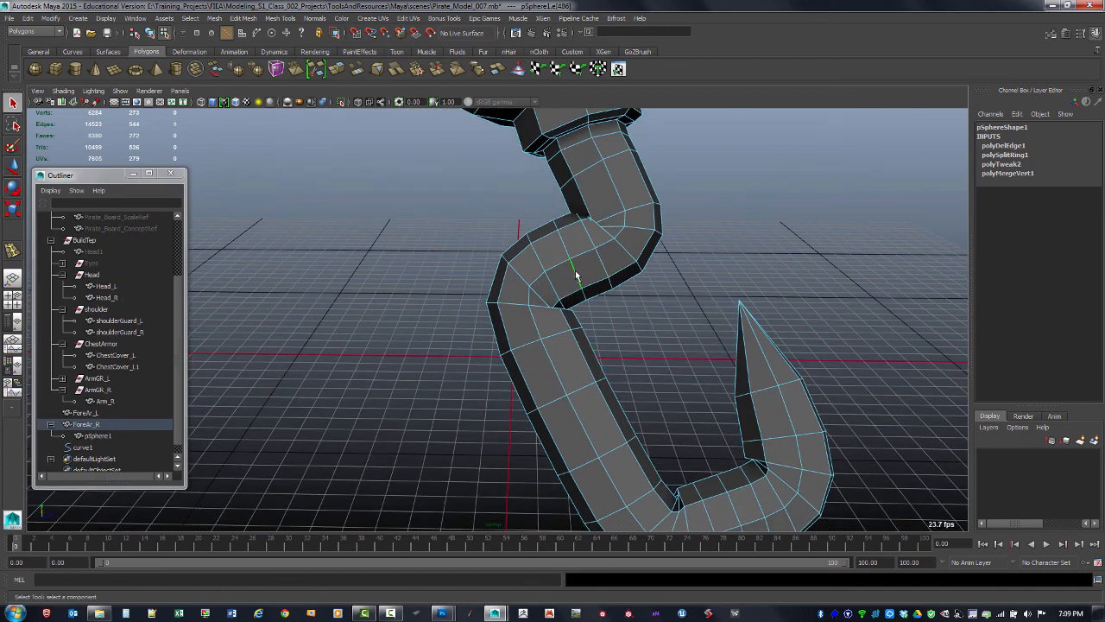
pyautogui.press('Delete')
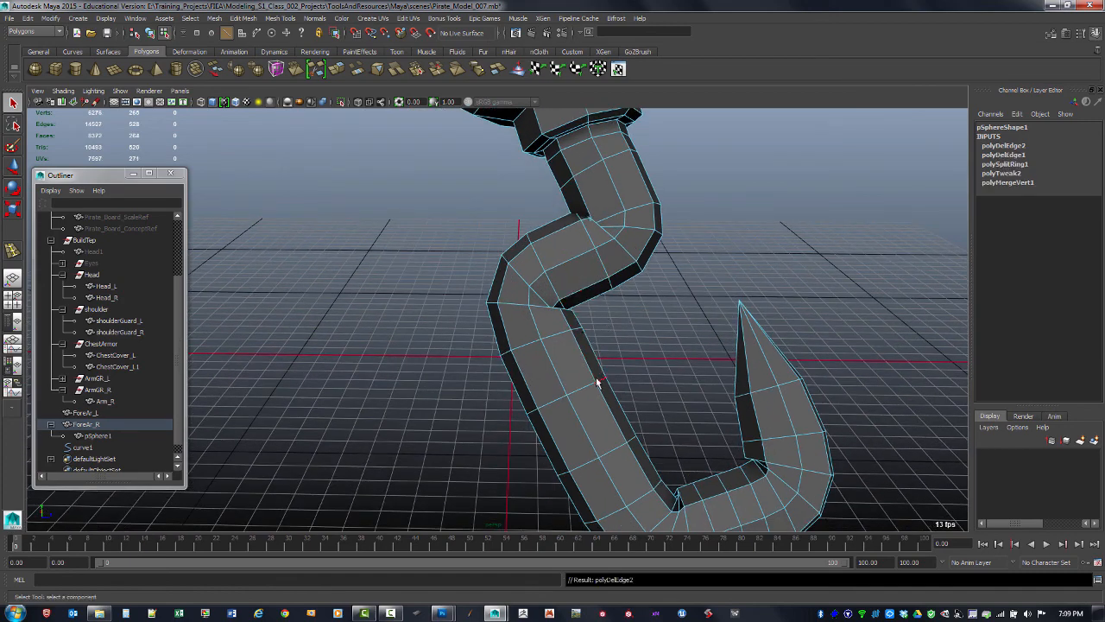
# Delete two edge loops along the hook's lower shaft
pyautogui.doubleClick(588, 393)
pyautogui.hotkey('ctrl', 'Delete')
pyautogui.doubleClick(613, 450)
pyautogui.hotkey('ctrl', 'Delete')
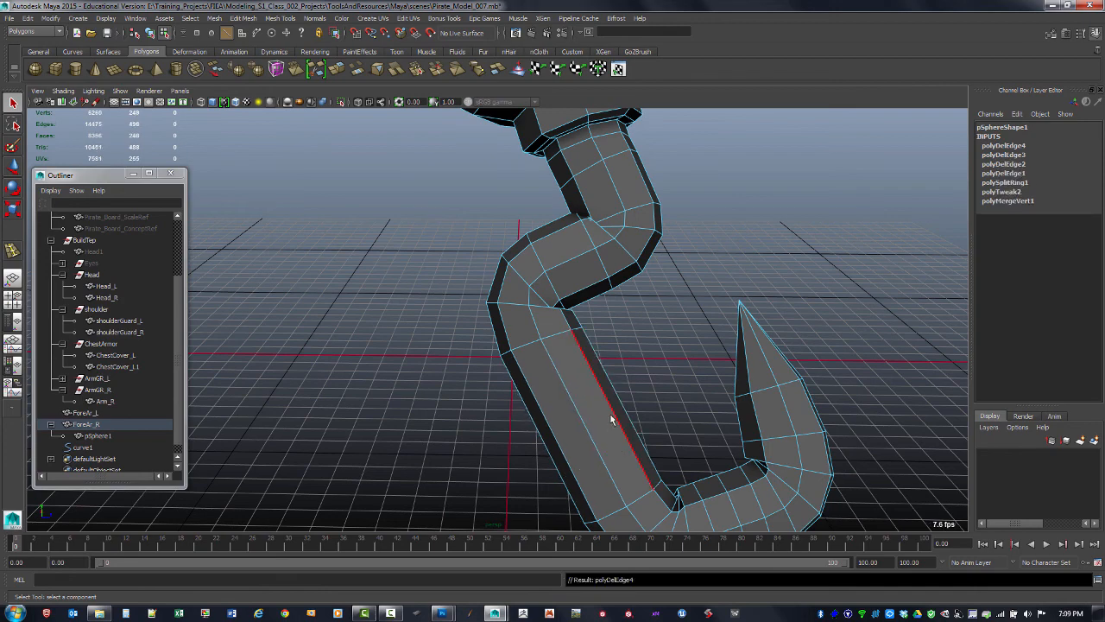
# Delete three edge loops around the hook's bottom curve
pyautogui.keyDown('alt'); pyautogui.moveTo(594, 381); pyautogui.dragTo(569, 269, button='middle'); pyautogui.keyUp('alt')
pyautogui.keyDown('alt'); pyautogui.moveTo(684, 389); pyautogui.dragTo(639, 383, button='middle'); pyautogui.keyUp('alt')
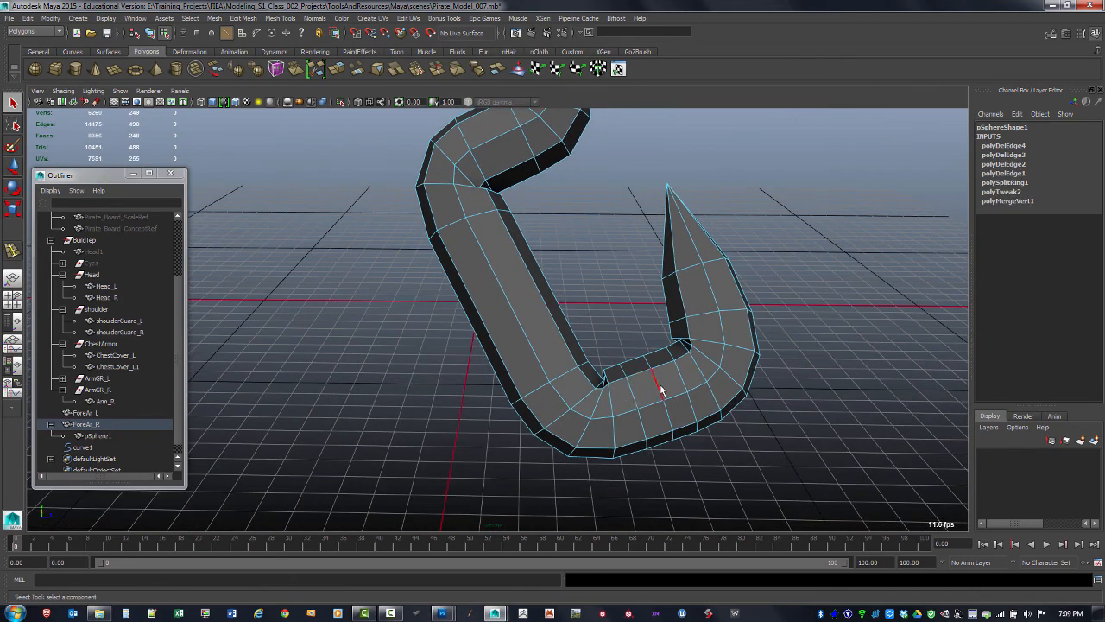
pyautogui.doubleClick(661, 390)
pyautogui.hotkey('ctrl', 'Delete')
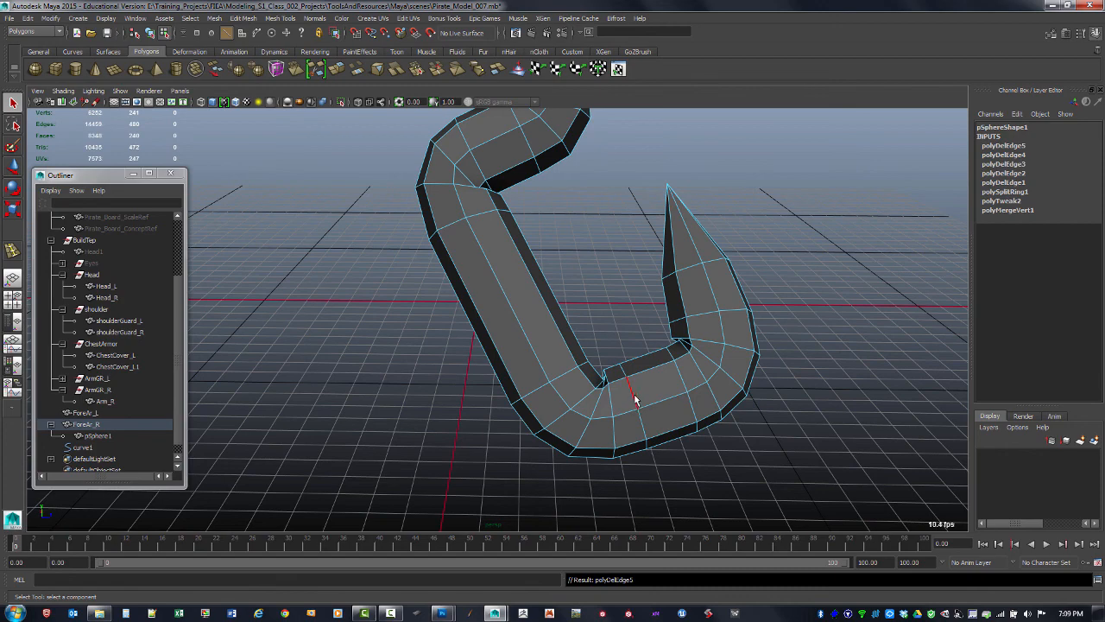
pyautogui.doubleClick(631, 390)
pyautogui.hotkey('ctrl', 'Delete')
pyautogui.doubleClick(680, 377)
pyautogui.hotkey('ctrl', 'Delete')
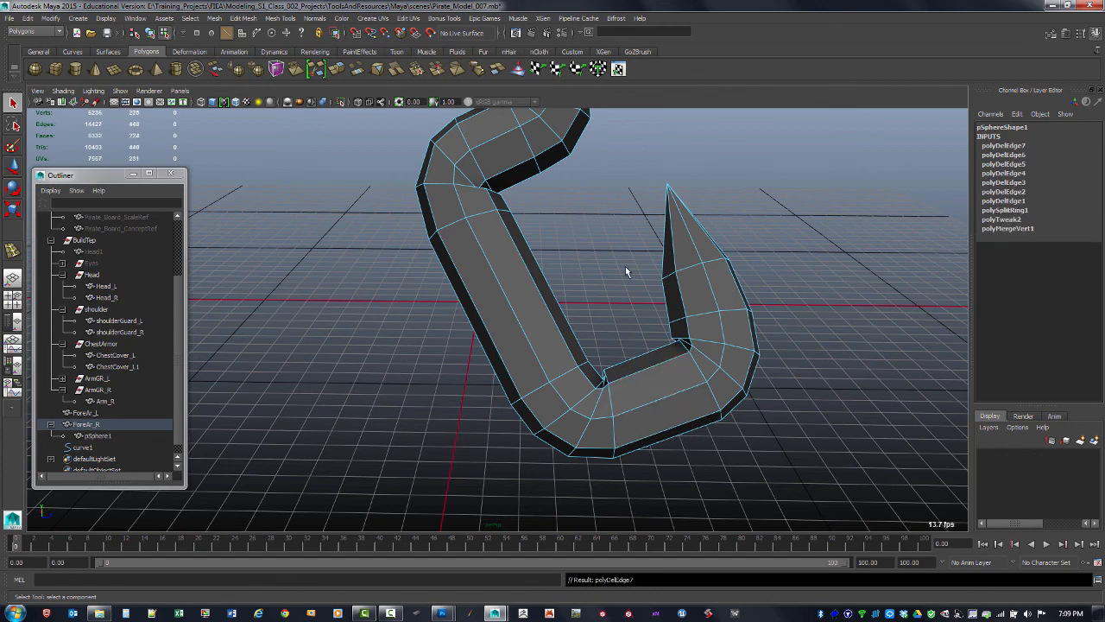
# Delete the edge loop on the long shaft just above the bottom bend
pyautogui.keyDown('alt'); pyautogui.moveTo(583, 280); pyautogui.dragTo(577, 373, button='middle'); pyautogui.keyUp('alt')
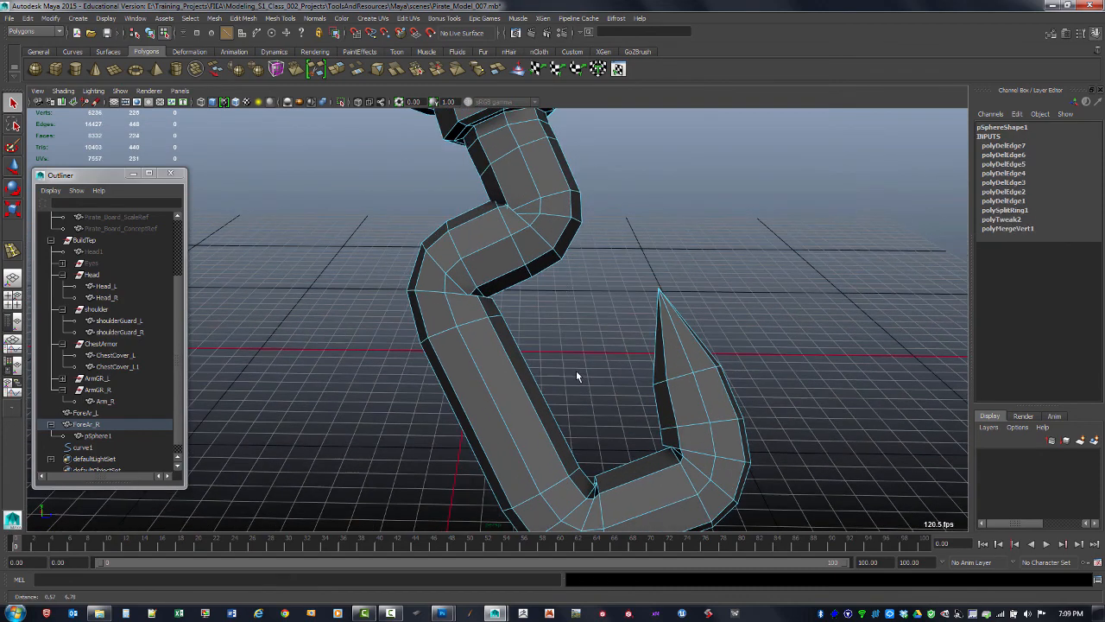
pyautogui.keyDown('alt'); pyautogui.moveTo(560, 254); pyautogui.dragTo(553, 321, button='middle'); pyautogui.keyUp('alt')
pyautogui.scroll(3, 553, 314)
pyautogui.keyDown('alt'); pyautogui.moveTo(615, 252); pyautogui.dragTo(630, 249, button='middle'); pyautogui.keyUp('alt')
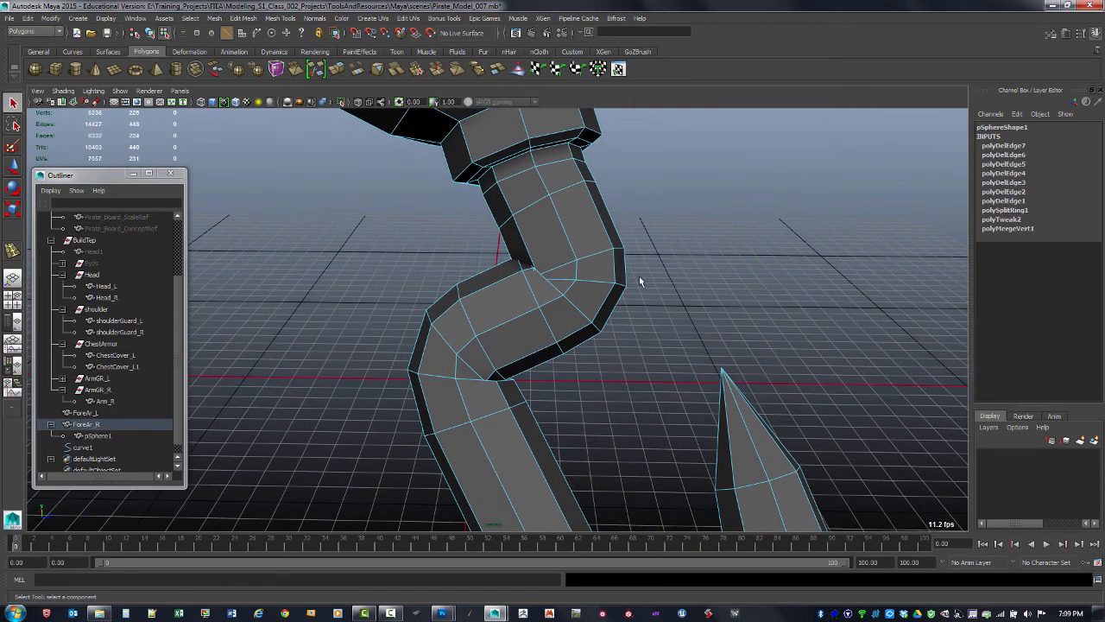
pyautogui.keyDown('alt'); pyautogui.moveTo(688, 299); pyautogui.dragTo(677, 163, button='middle'); pyautogui.keyUp('alt')
pyautogui.scroll(-3, 676, 164)
pyautogui.keyDown('alt'); pyautogui.moveTo(567, 235); pyautogui.dragTo(560, 258); pyautogui.keyUp('alt')
pyautogui.keyDown('alt'); pyautogui.moveTo(559, 258); pyautogui.dragTo(556, 183, button='middle'); pyautogui.keyUp('alt')
pyautogui.scroll(2, 560, 284)
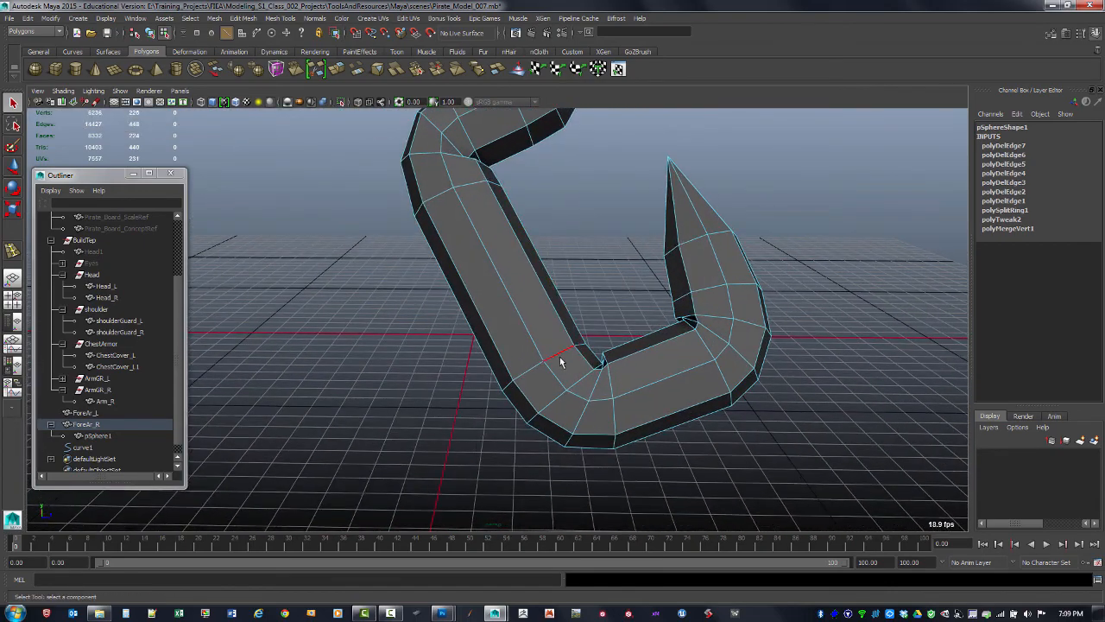
pyautogui.doubleClick(562, 363)
pyautogui.hotkey('ctrl', 'Delete')
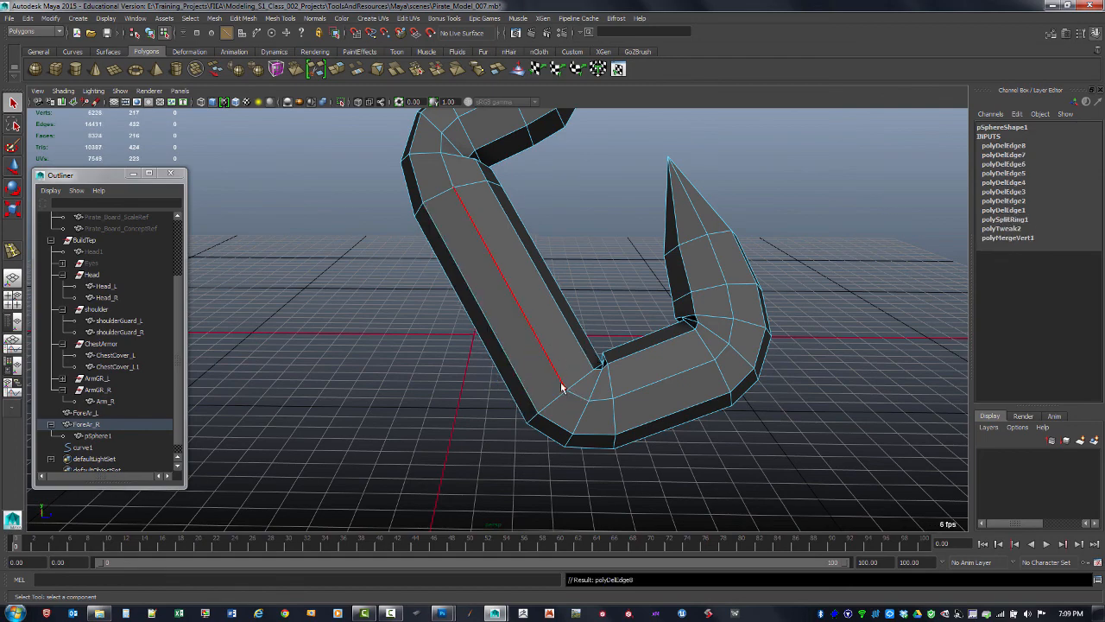
# Delete an edge loop on the rising part of the hook below its tip
pyautogui.scroll(-2, 652, 301)
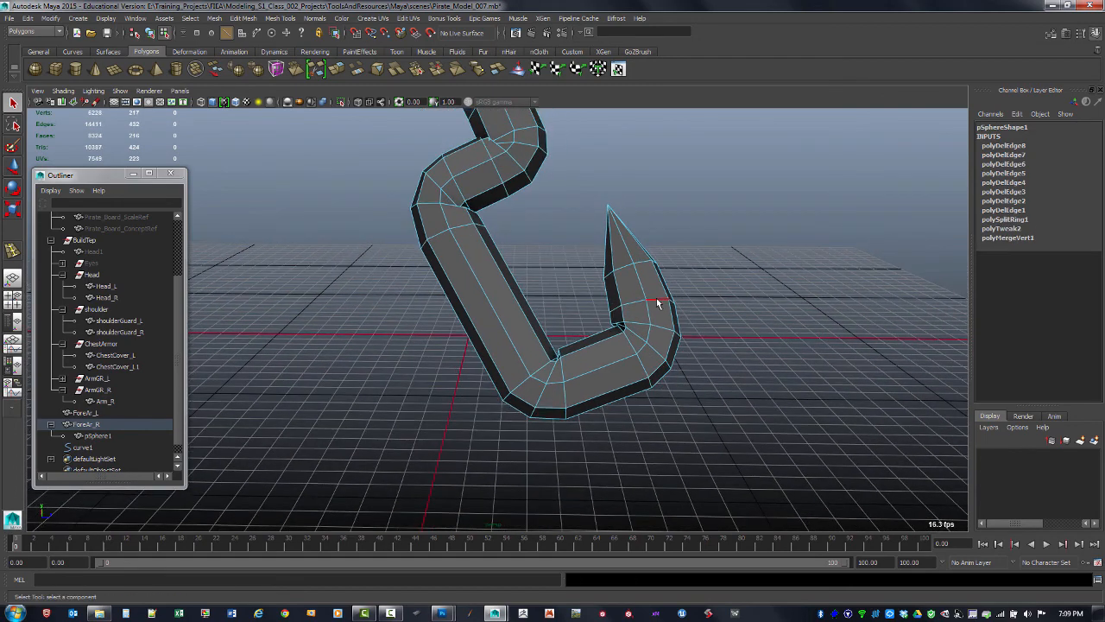
pyautogui.click(657, 303)
pyautogui.hotkey('ctrl', 'Delete')
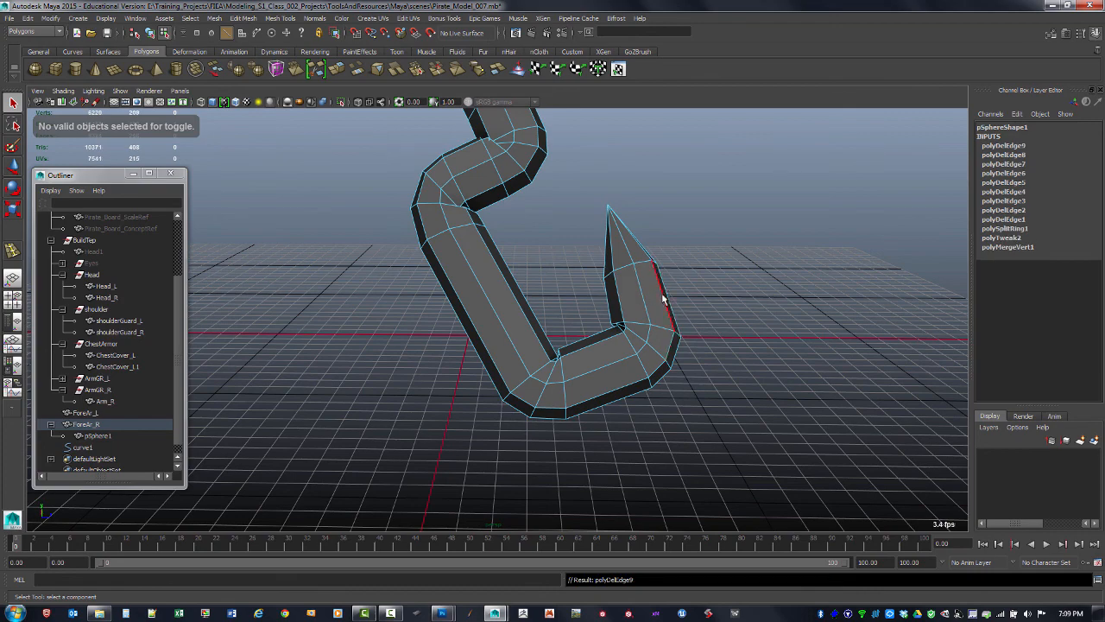
pyautogui.press('space')
pyautogui.press('space')
pyautogui.press('space')
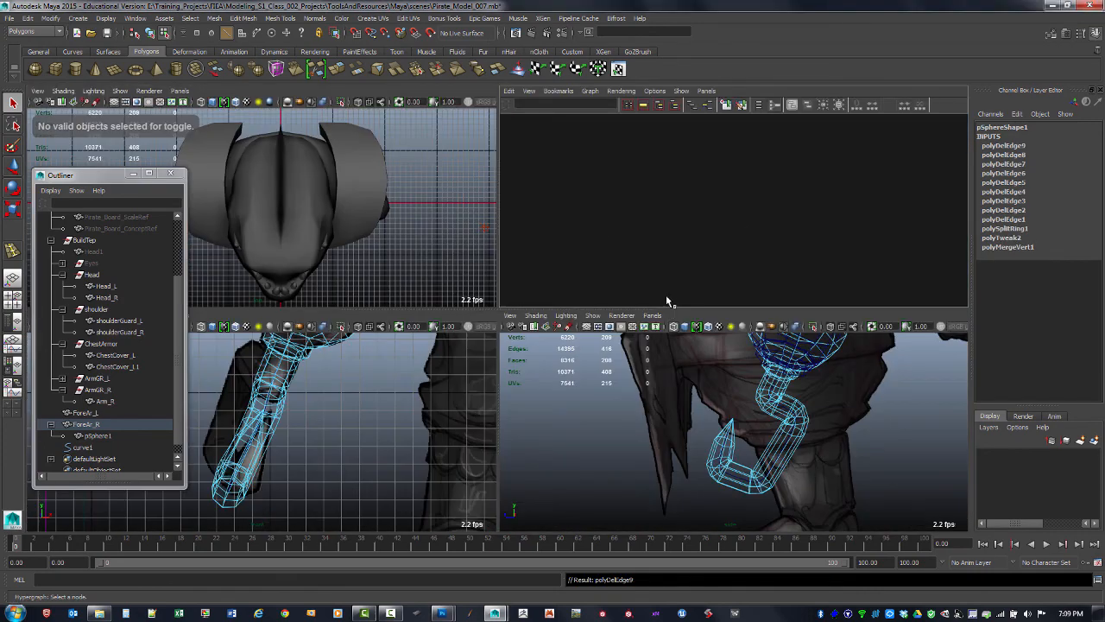
pyautogui.press('space')
pyautogui.press('space')
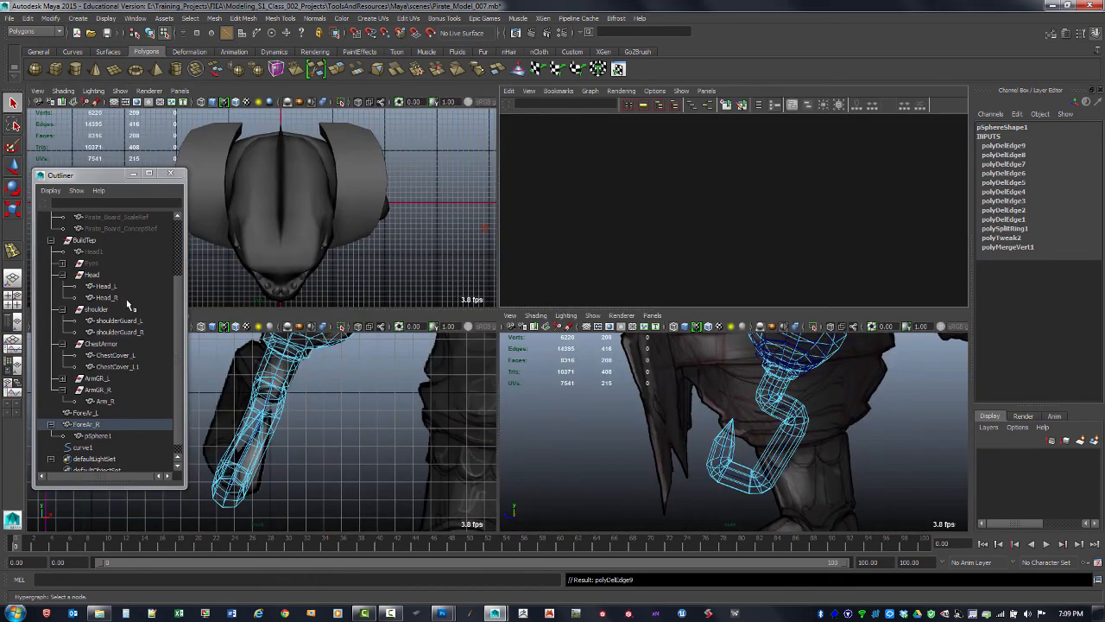
pyautogui.click(16, 298)
pyautogui.keyDown('alt'); pyautogui.moveTo(716, 210); pyautogui.dragTo(678, 236); pyautogui.keyUp('alt')
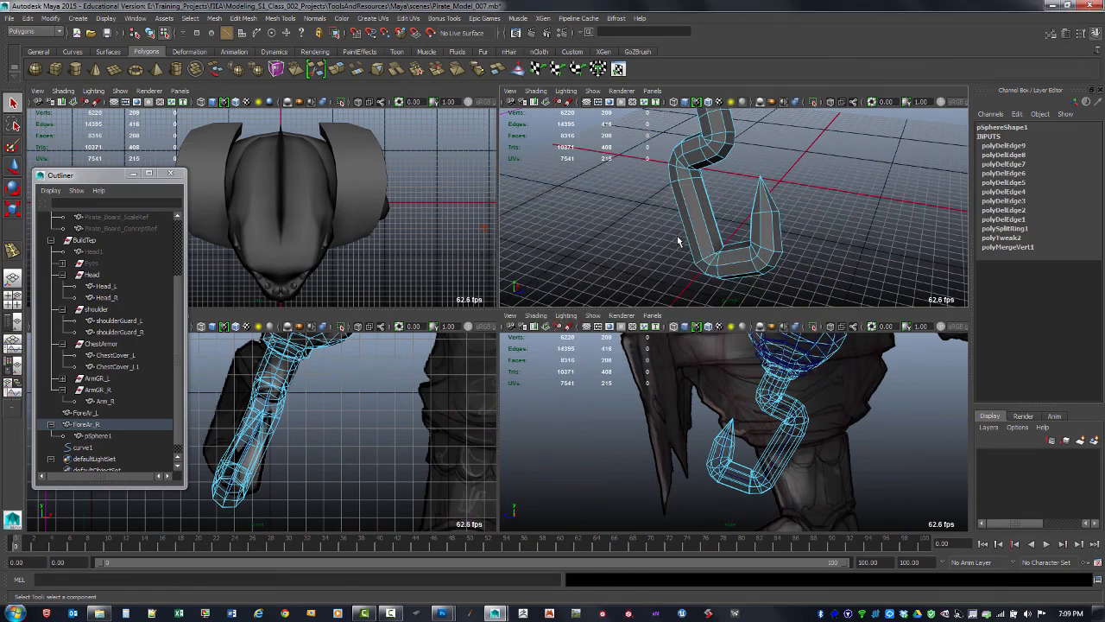
pyautogui.press('space')
pyautogui.keyDown('alt'); pyautogui.moveTo(645, 289); pyautogui.dragTo(734, 327, button='middle'); pyautogui.keyUp('alt')
pyautogui.keyDown('alt'); pyautogui.moveTo(734, 327); pyautogui.dragTo(641, 252, button='right'); pyautogui.keyUp('alt')
pyautogui.keyDown('alt'); pyautogui.moveTo(640, 252); pyautogui.dragTo(671, 271); pyautogui.keyUp('alt')
pyautogui.keyDown('alt'); pyautogui.moveTo(671, 271); pyautogui.dragTo(677, 291, button='right'); pyautogui.keyUp('alt')
pyautogui.keyDown('alt'); pyautogui.moveTo(637, 206); pyautogui.dragTo(650, 275, button='right'); pyautogui.keyUp('alt')
pyautogui.keyDown('alt'); pyautogui.moveTo(659, 230); pyautogui.dragTo(615, 302, button='middle'); pyautogui.keyUp('alt')
pyautogui.click(592, 231)
pyautogui.press('space')
pyautogui.press('space')
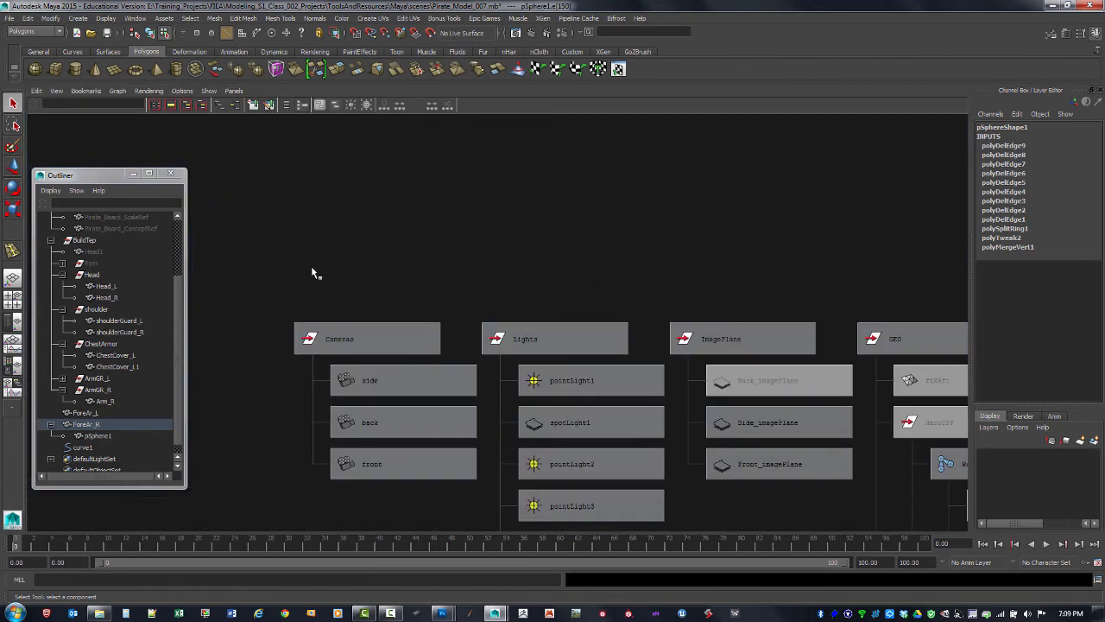
pyautogui.click(26, 298)
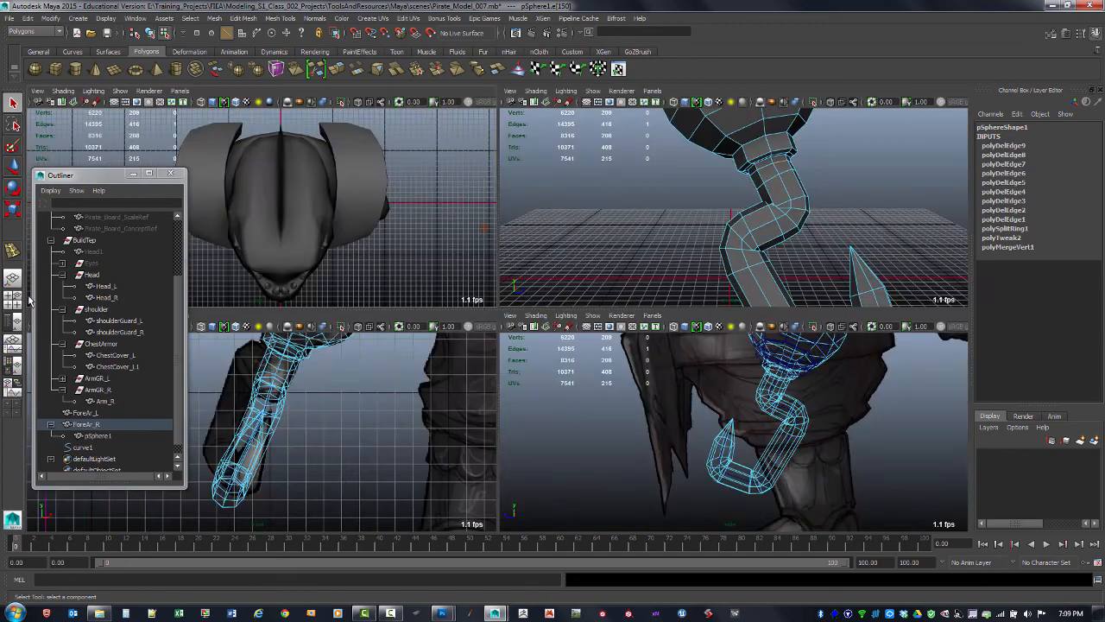
pyautogui.press('space')
pyautogui.scroll(5, 658, 267)
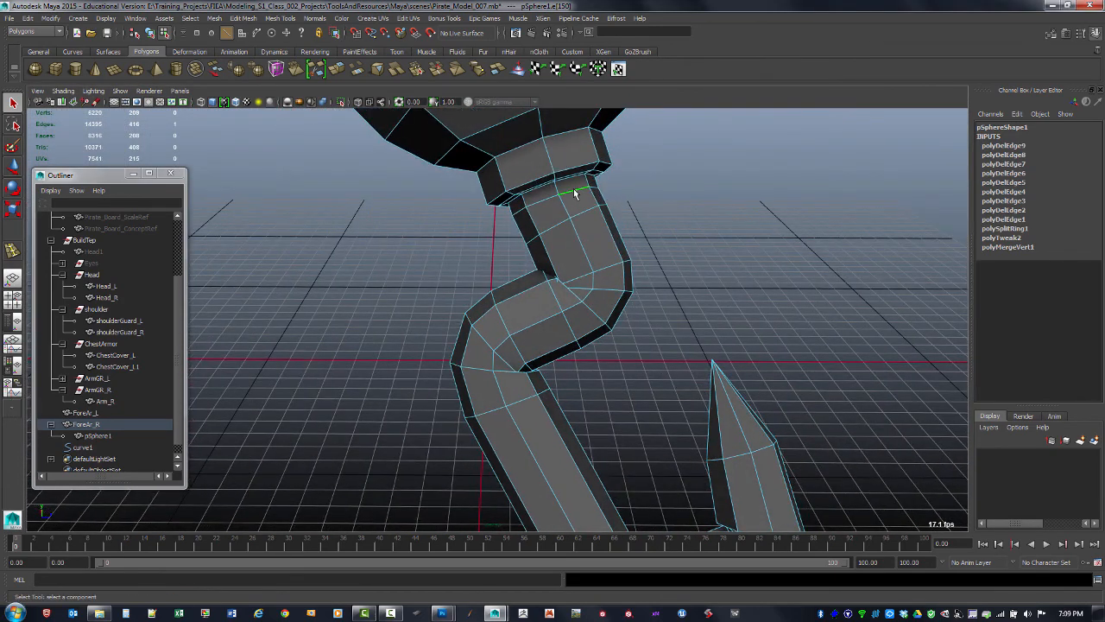
# Select and delete an edge loop on the hook's upper neck below the sphere
pyautogui.keyDown('ctrl'); pyautogui.moveTo(574, 194); pyautogui.dragTo(667, 196, button='right'); pyautogui.keyUp('ctrl')
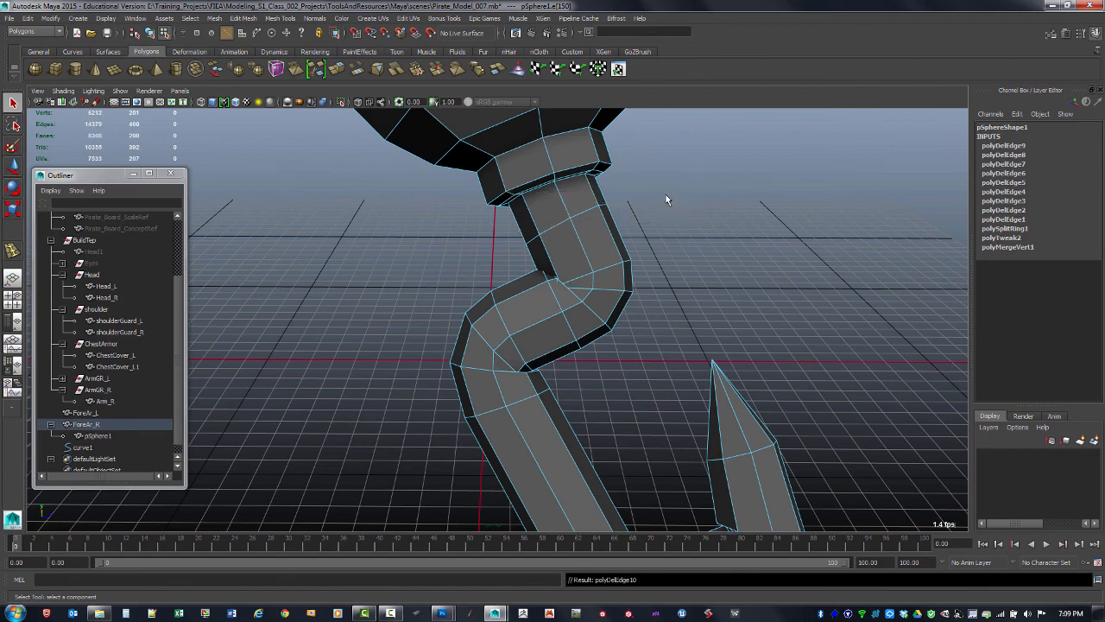
pyautogui.keyDown('alt'); pyautogui.moveTo(665, 244); pyautogui.dragTo(637, 227); pyautogui.keyUp('alt')
pyautogui.keyDown('alt'); pyautogui.moveTo(568, 234); pyautogui.dragTo(571, 261); pyautogui.keyUp('alt')
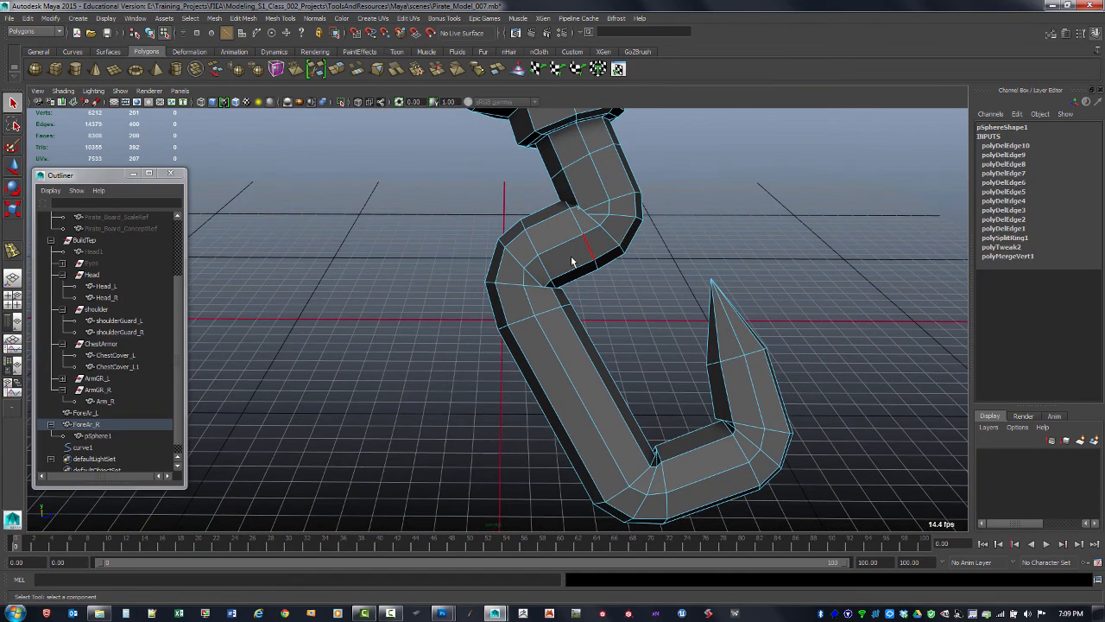
# Insert an edge loop across the hook's long lower shaft
pyautogui.press('F8')
pyautogui.keyDown('shift'); pyautogui.moveTo(552, 314); pyautogui.dragTo(514, 324, button='right'); pyautogui.keyUp('shift')
pyautogui.click(533, 311)
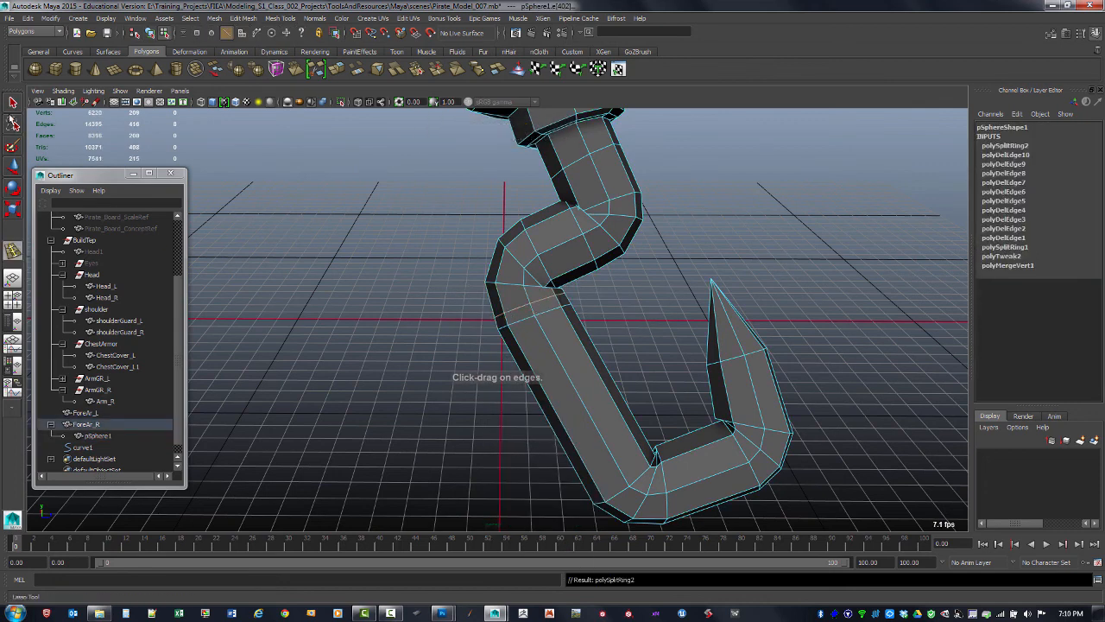
# Select and delete the newly inserted edge loop from the hook's lower shaft
pyautogui.press('q')
pyautogui.click(551, 323)
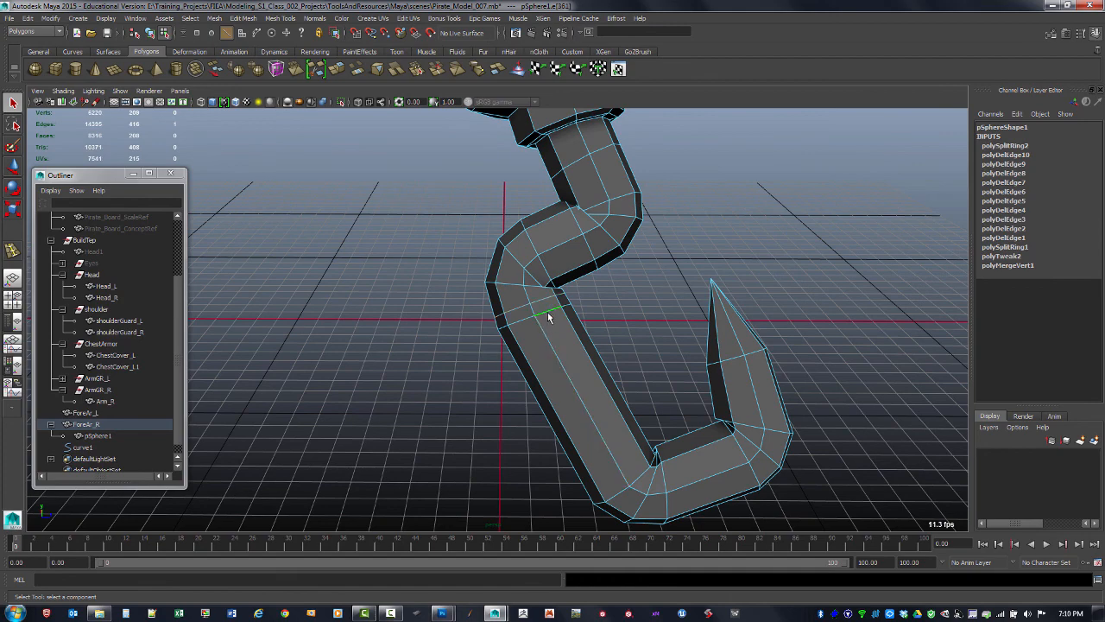
pyautogui.keyDown('shift'); pyautogui.moveTo(551, 322); pyautogui.dragTo(625, 315, button='right'); pyautogui.keyUp('shift')
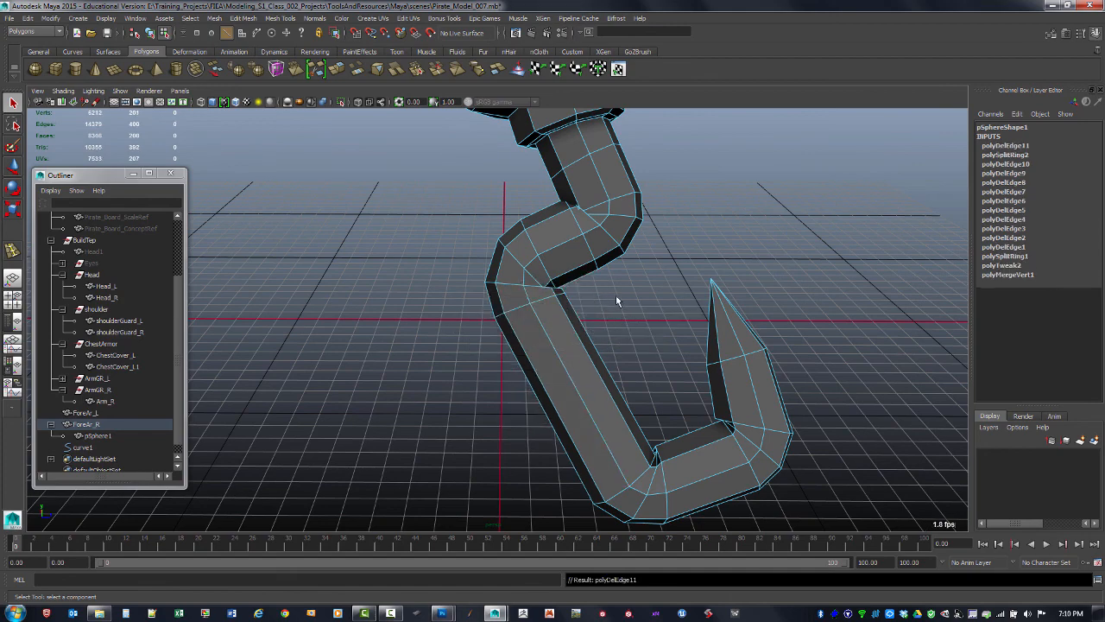
pyautogui.scroll(-3, 614, 299)
pyautogui.scroll(5, 604, 298)
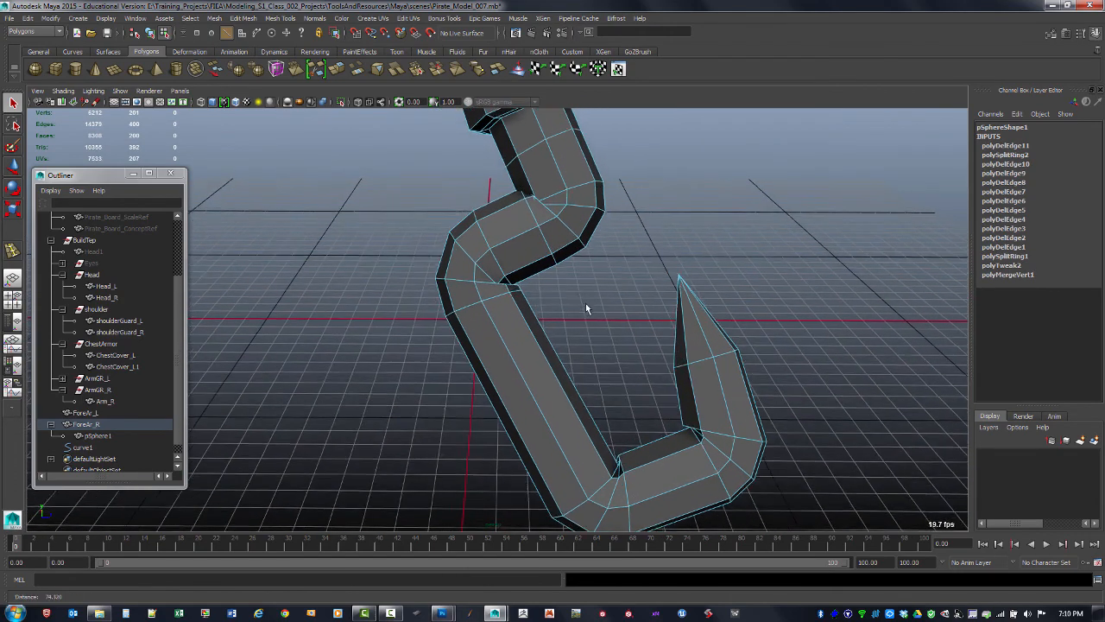
# Switch to vertices and merge the stray vertex at the inner corner of the hook's bottom bend into its neighbour
pyautogui.keyDown('alt'); pyautogui.moveTo(585, 309); pyautogui.dragTo(608, 314, button='middle'); pyautogui.keyUp('alt')
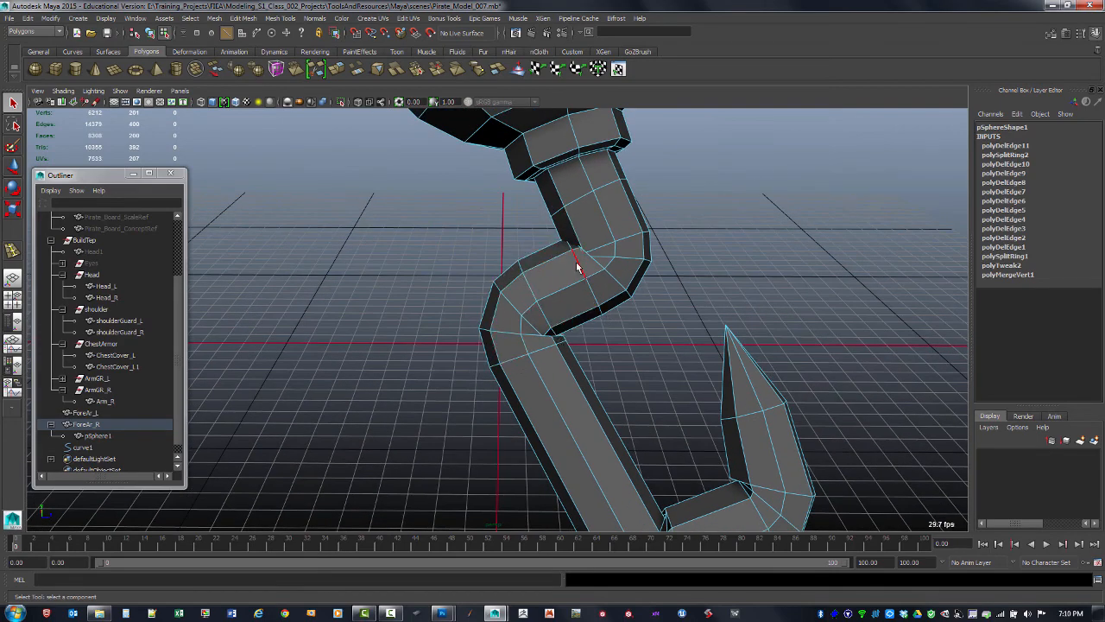
pyautogui.keyDown('alt'); pyautogui.moveTo(597, 250); pyautogui.dragTo(582, 244, button='middle'); pyautogui.keyUp('alt')
pyautogui.keyDown('alt'); pyautogui.moveTo(582, 243); pyautogui.dragTo(615, 276, button='right'); pyautogui.keyUp('alt')
pyautogui.keyDown('alt'); pyautogui.moveTo(598, 216); pyautogui.dragTo(582, 260, button='middle'); pyautogui.keyUp('alt')
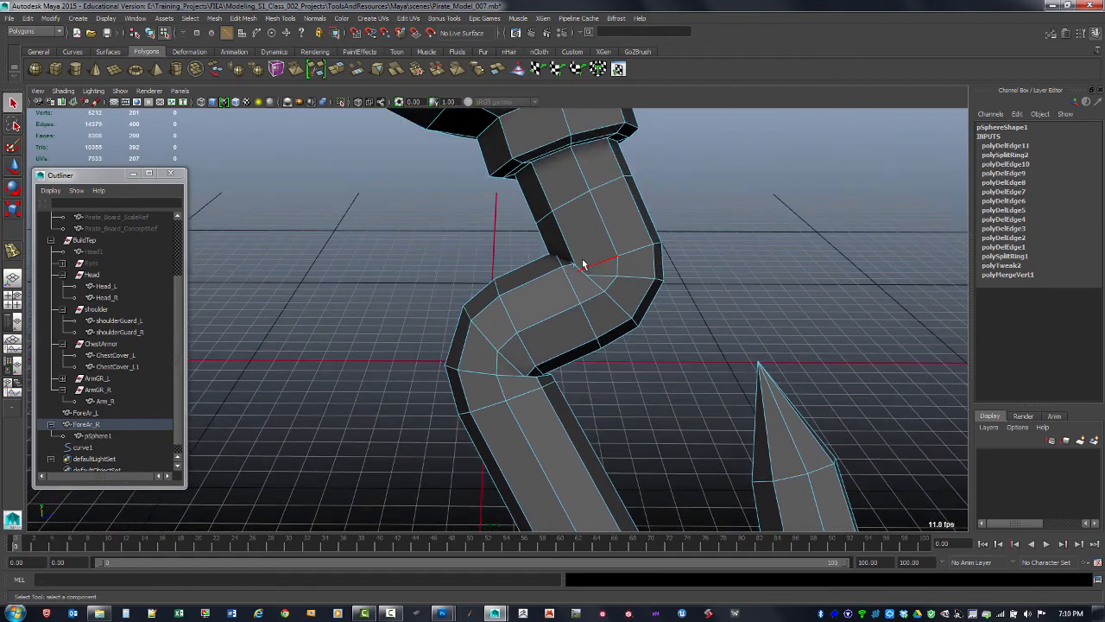
pyautogui.keyDown('alt'); pyautogui.moveTo(583, 264); pyautogui.dragTo(663, 245); pyautogui.keyUp('alt')
pyautogui.keyDown('alt'); pyautogui.moveTo(673, 319); pyautogui.dragTo(579, 279, button='middle'); pyautogui.keyUp('alt')
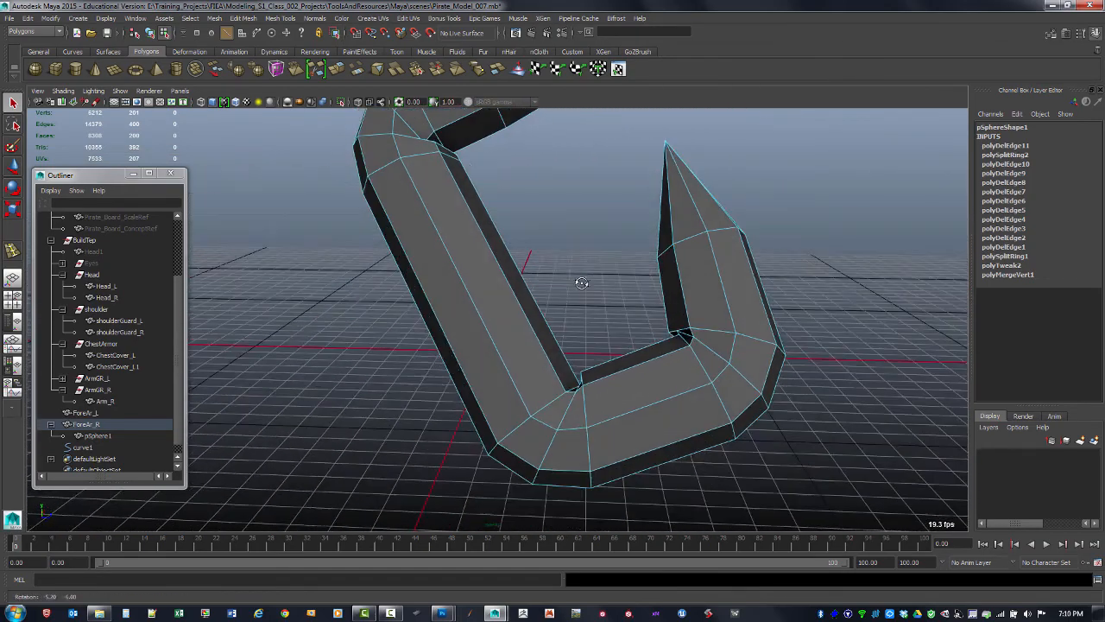
pyautogui.keyDown('alt'); pyautogui.moveTo(580, 279); pyautogui.dragTo(590, 278); pyautogui.keyUp('alt')
pyautogui.keyDown('alt'); pyautogui.moveTo(590, 278); pyautogui.dragTo(643, 269, button='right'); pyautogui.keyUp('alt')
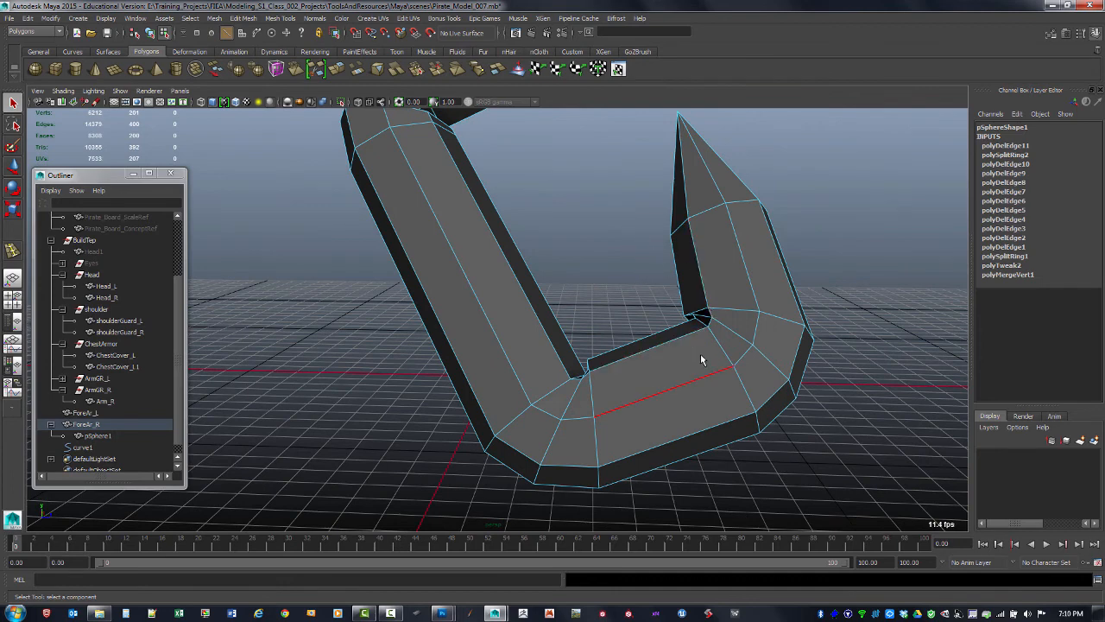
pyautogui.press('F9')
pyautogui.click(691, 319)
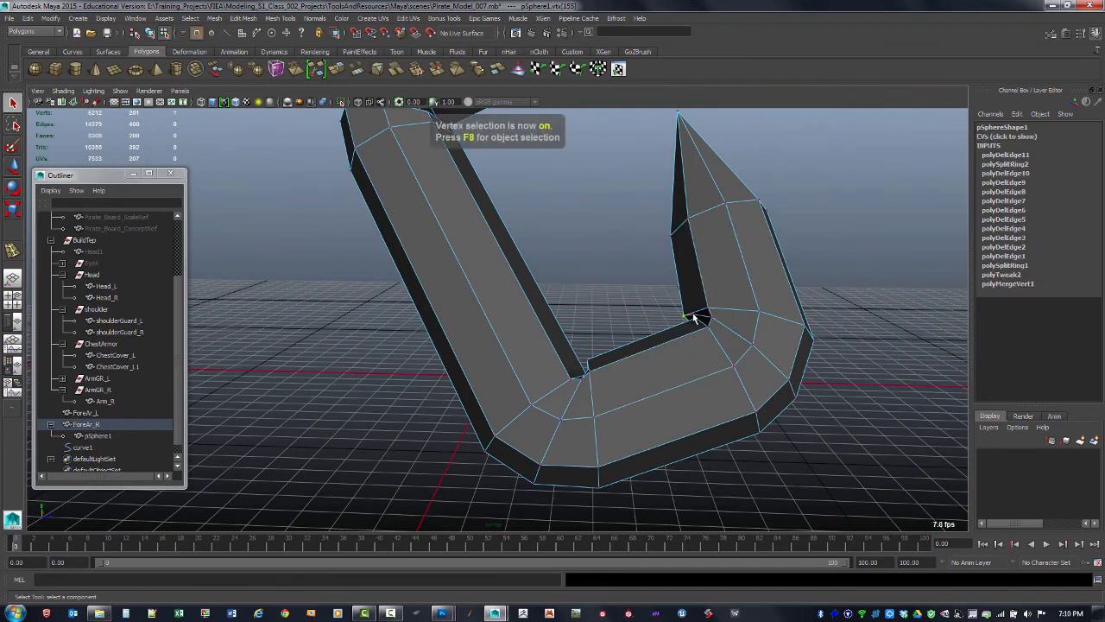
pyautogui.keyDown('shift'); pyautogui.click(694, 317); pyautogui.keyUp('shift')
pyautogui.keyDown('shift'); pyautogui.moveTo(695, 314); pyautogui.dragTo(690, 252, button='right'); pyautogui.keyUp('shift')
pyautogui.keyDown('alt'); pyautogui.moveTo(709, 352); pyautogui.dragTo(759, 335); pyautogui.keyUp('alt')
pyautogui.keyDown('alt'); pyautogui.moveTo(760, 335); pyautogui.dragTo(787, 337, button='right'); pyautogui.keyUp('alt')
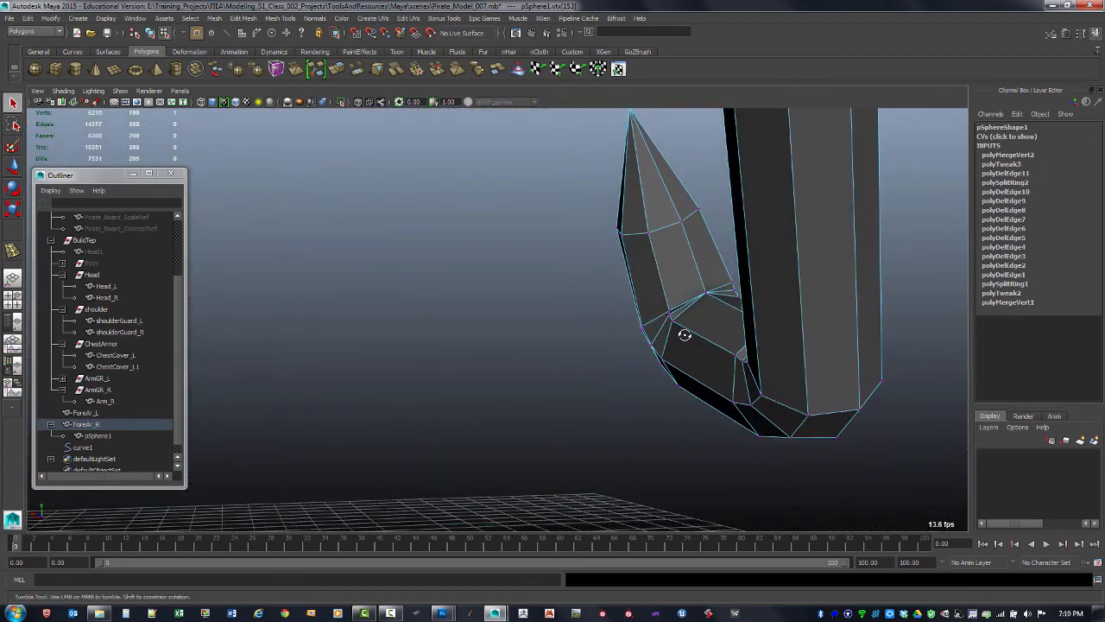
# Merge two more stray vertices at the inner corner of the bend below the hook's tip
pyautogui.keyDown('alt'); pyautogui.moveTo(686, 333); pyautogui.dragTo(545, 389); pyautogui.keyUp('alt')
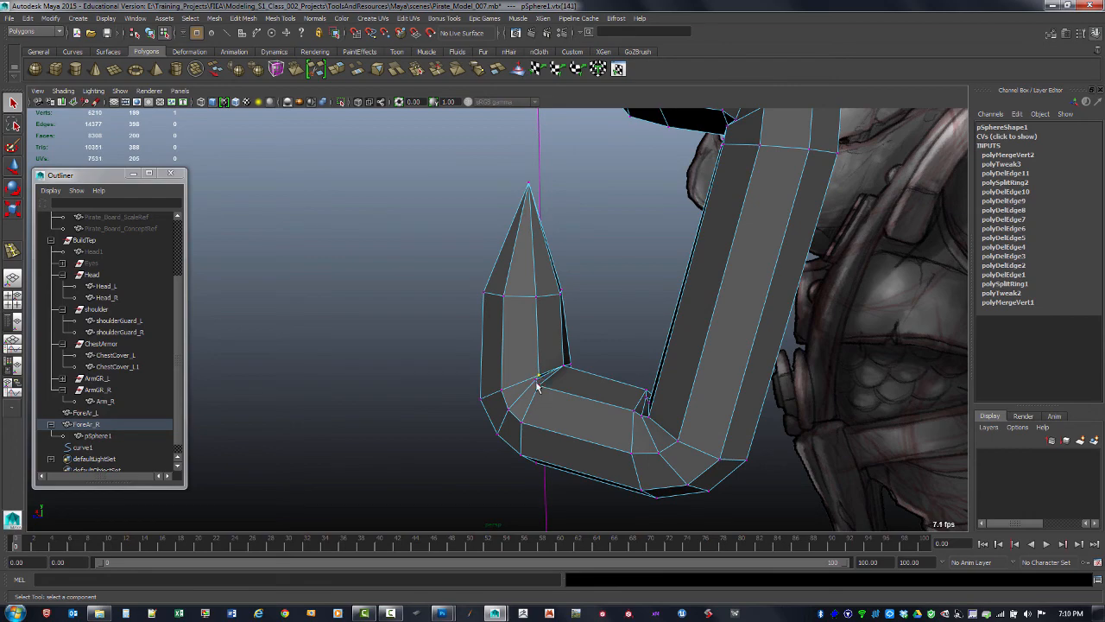
pyautogui.press('g')
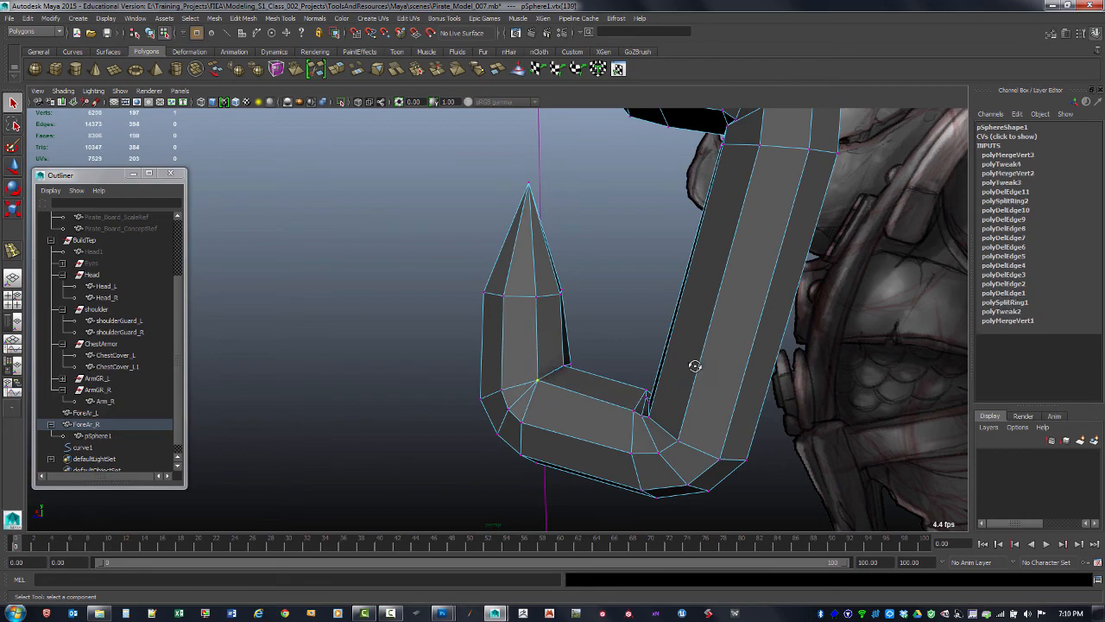
pyautogui.keyDown('alt'); pyautogui.moveTo(695, 366); pyautogui.dragTo(691, 328); pyautogui.keyUp('alt')
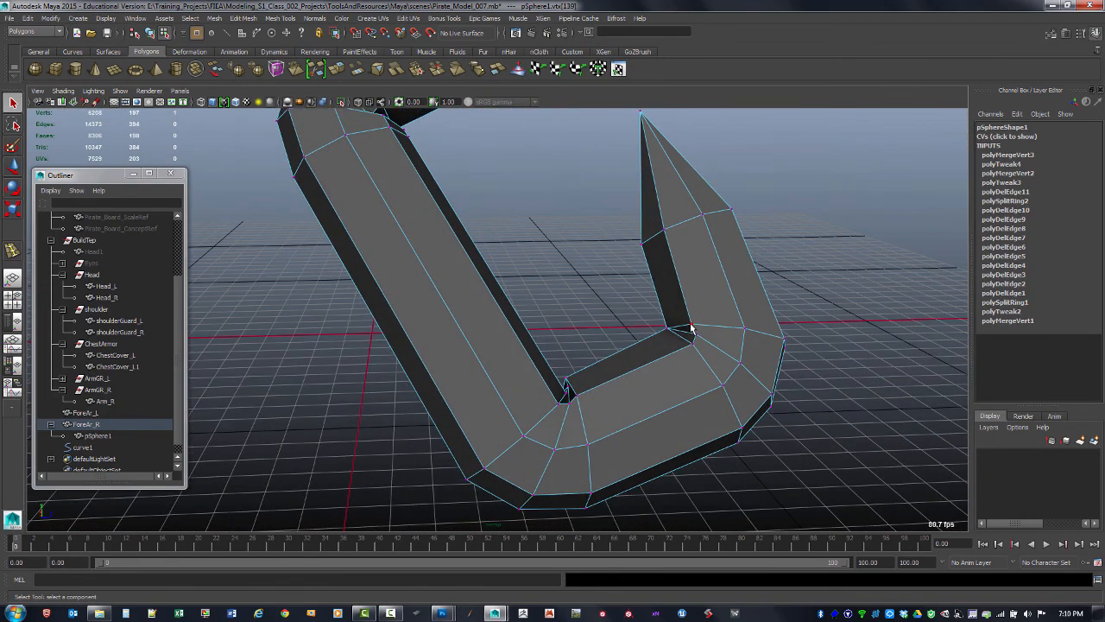
pyautogui.press('g')
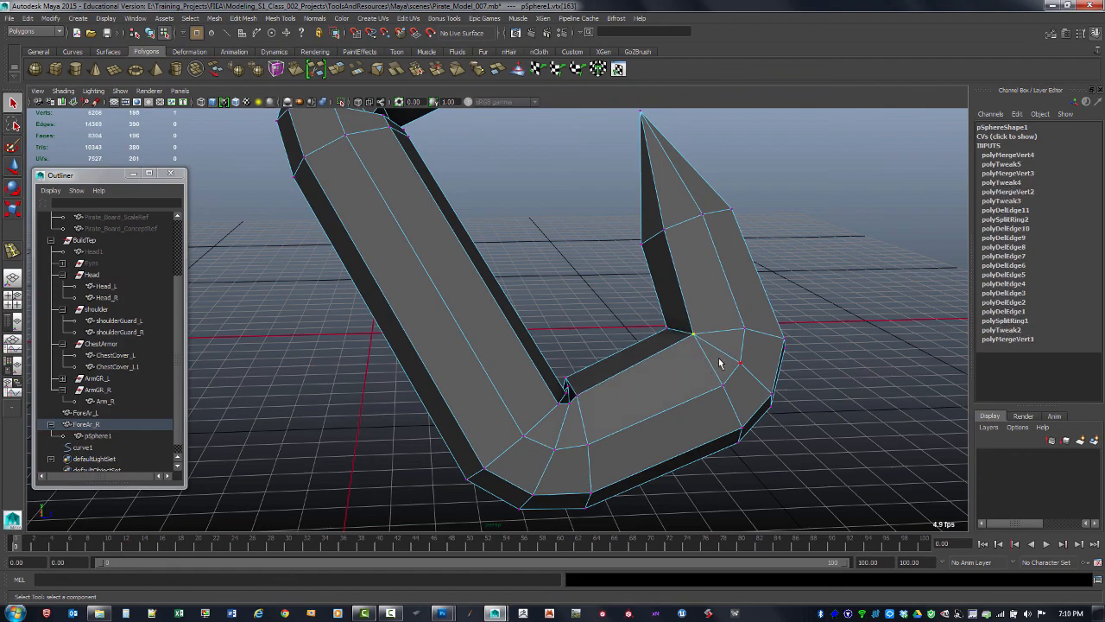
pyautogui.keyDown('alt'); pyautogui.moveTo(717, 365); pyautogui.dragTo(713, 258); pyautogui.keyUp('alt')
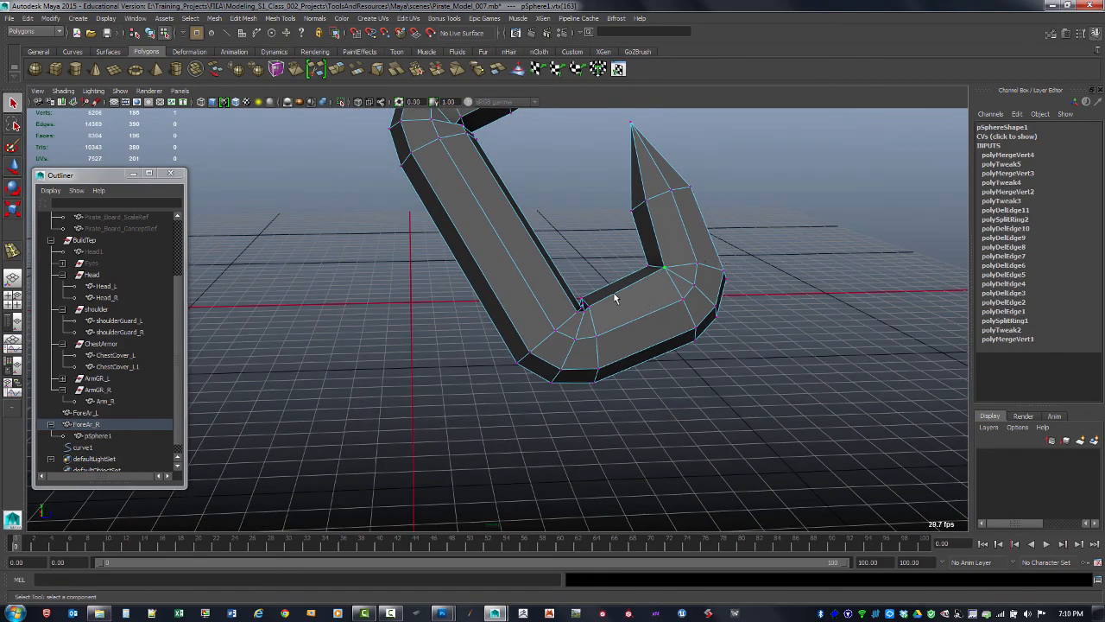
# Merge the stray vertices at the inner corner where the long shaft meets the hook's bottom
pyautogui.keyDown('alt'); pyautogui.moveTo(615, 298); pyautogui.dragTo(515, 316); pyautogui.keyUp('alt')
pyautogui.keyDown('alt'); pyautogui.moveTo(516, 316); pyautogui.dragTo(619, 348, button='right'); pyautogui.keyUp('alt')
pyautogui.moveTo(619, 348)
pyautogui.keyDown('alt'); pyautogui.mouseDown()
pyautogui.moveTo(558, 268)
pyautogui.moveTo(610, 338)
pyautogui.moveTo(632, 332)
pyautogui.mouseUp(); pyautogui.keyUp('alt')
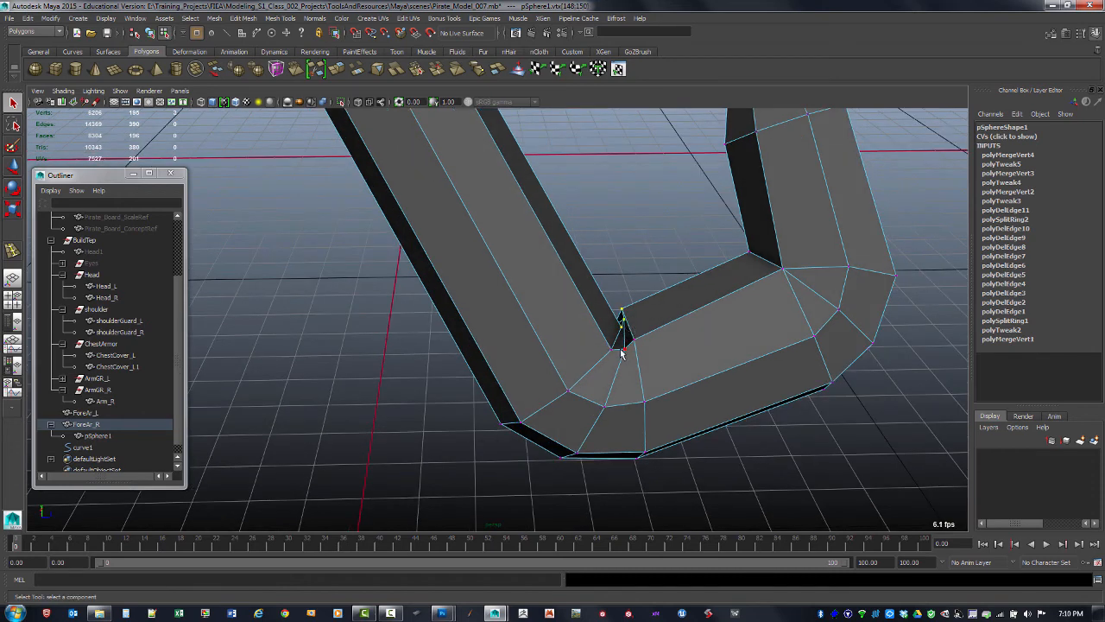
pyautogui.press('g')
pyautogui.click(636, 341)
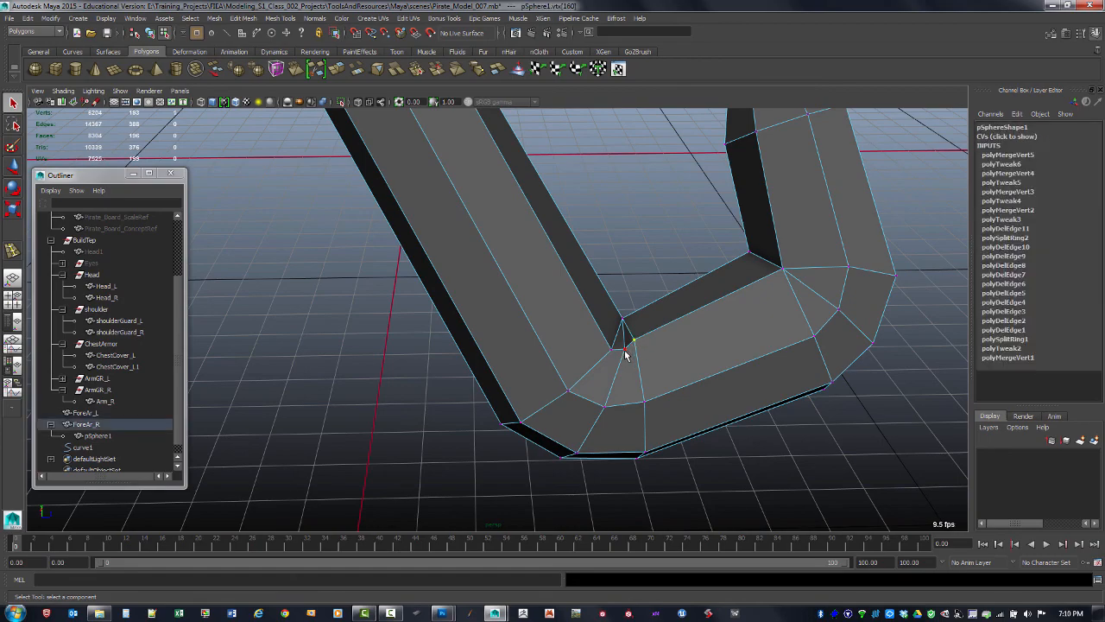
pyautogui.press('g')
pyautogui.keyDown('alt'); pyautogui.moveTo(708, 300); pyautogui.dragTo(720, 296); pyautogui.keyUp('alt')
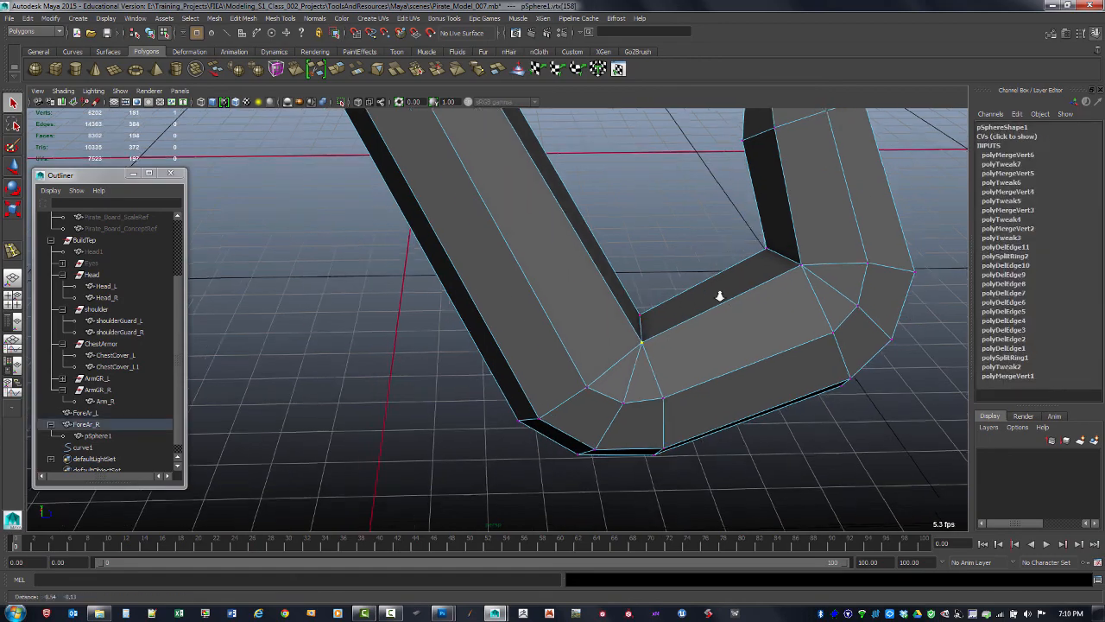
# Merge the leftover vertex at the inner corner of the bottom bend, seen from the other side
pyautogui.keyDown('alt'); pyautogui.moveTo(720, 296); pyautogui.dragTo(616, 337, button='right'); pyautogui.keyUp('alt')
pyautogui.keyDown('alt'); pyautogui.moveTo(617, 338); pyautogui.dragTo(750, 304); pyautogui.keyUp('alt')
pyautogui.keyDown('alt'); pyautogui.moveTo(751, 304); pyautogui.dragTo(792, 338, button='right'); pyautogui.keyUp('alt')
pyautogui.keyDown('alt'); pyautogui.moveTo(792, 337); pyautogui.dragTo(550, 294); pyautogui.keyUp('alt')
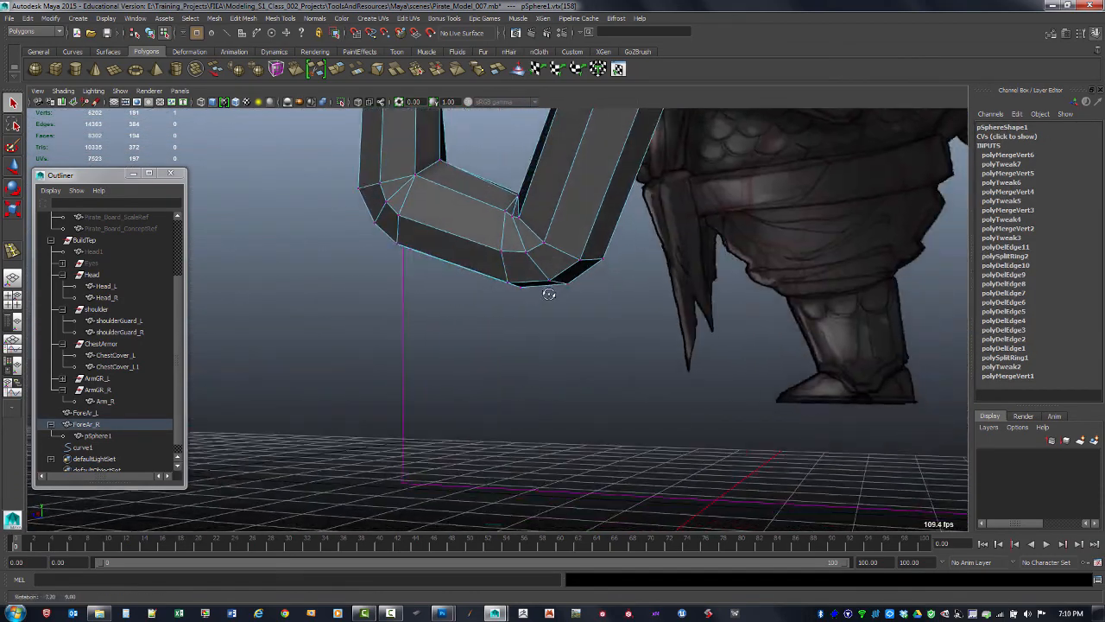
pyautogui.keyDown('alt'); pyautogui.moveTo(550, 293); pyautogui.dragTo(569, 378, button='middle'); pyautogui.keyUp('alt')
pyautogui.keyDown('alt'); pyautogui.moveTo(569, 377); pyautogui.dragTo(646, 356, button='right'); pyautogui.keyUp('alt')
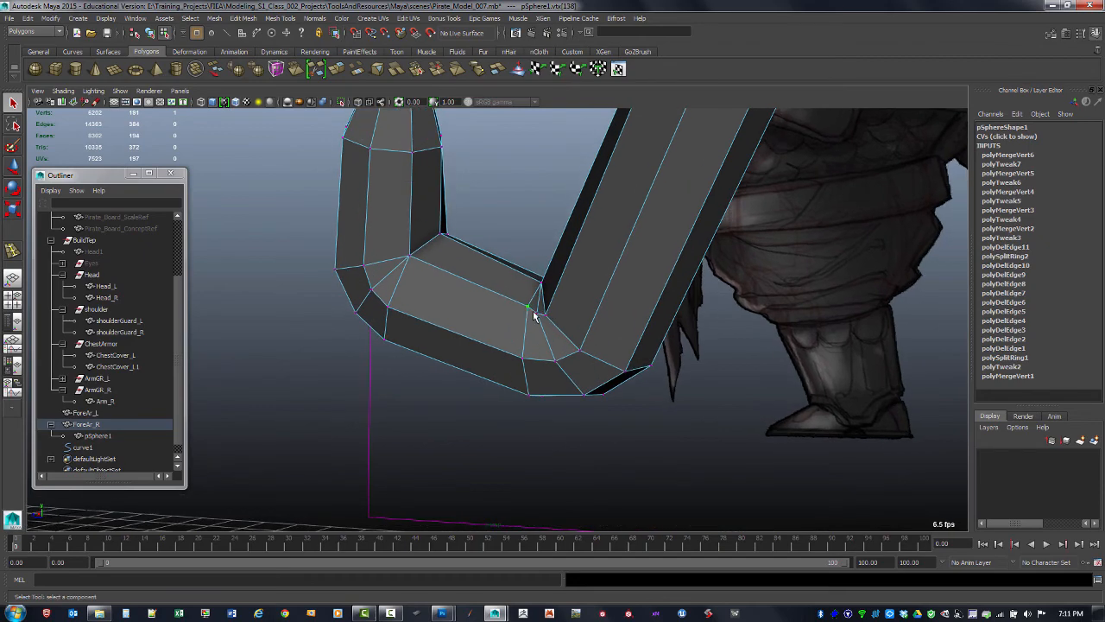
pyautogui.press('g')
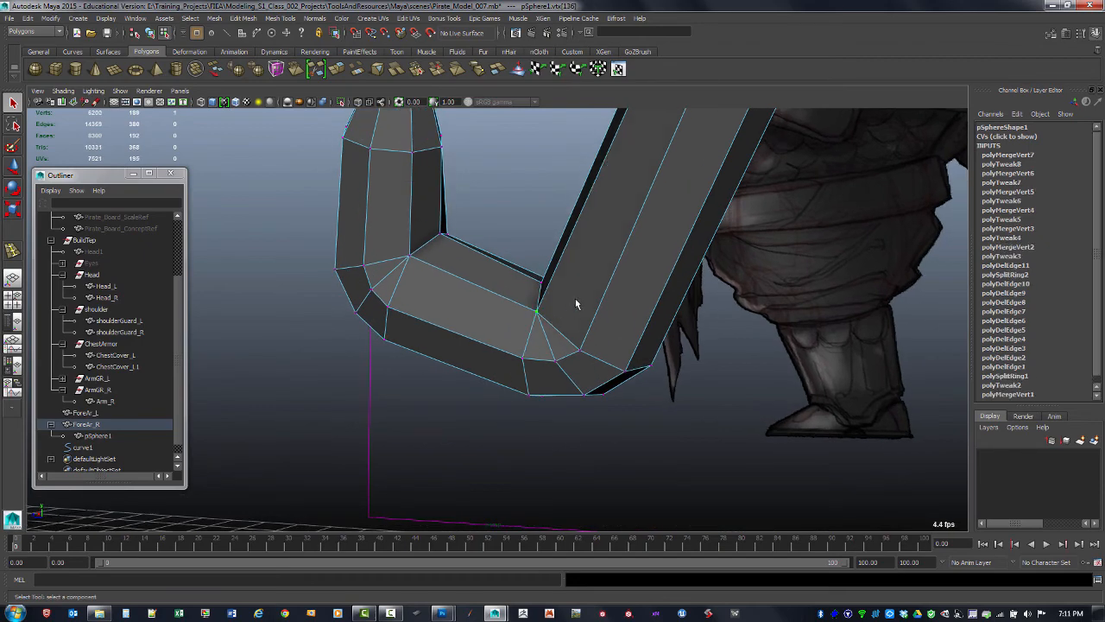
pyautogui.keyDown('alt'); pyautogui.moveTo(575, 302); pyautogui.dragTo(689, 202); pyautogui.keyUp('alt')
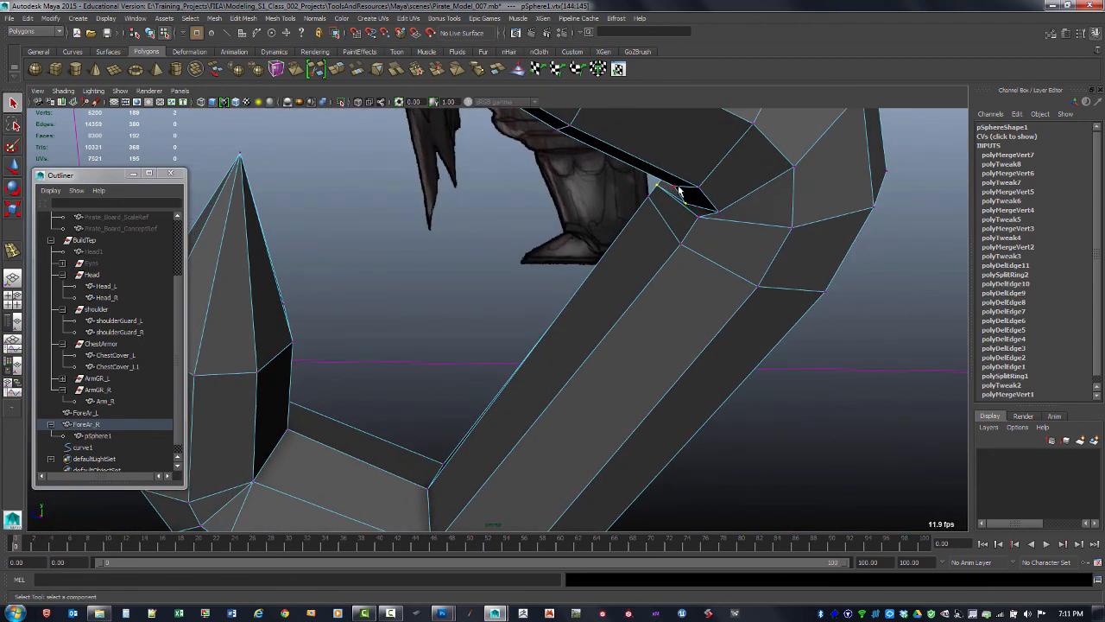
# Merge the stray vertices at the inner corners of the hook's upper neck bends
pyautogui.press('g')
pyautogui.keyDown('alt'); pyautogui.moveTo(671, 276); pyautogui.dragTo(652, 286); pyautogui.keyUp('alt')
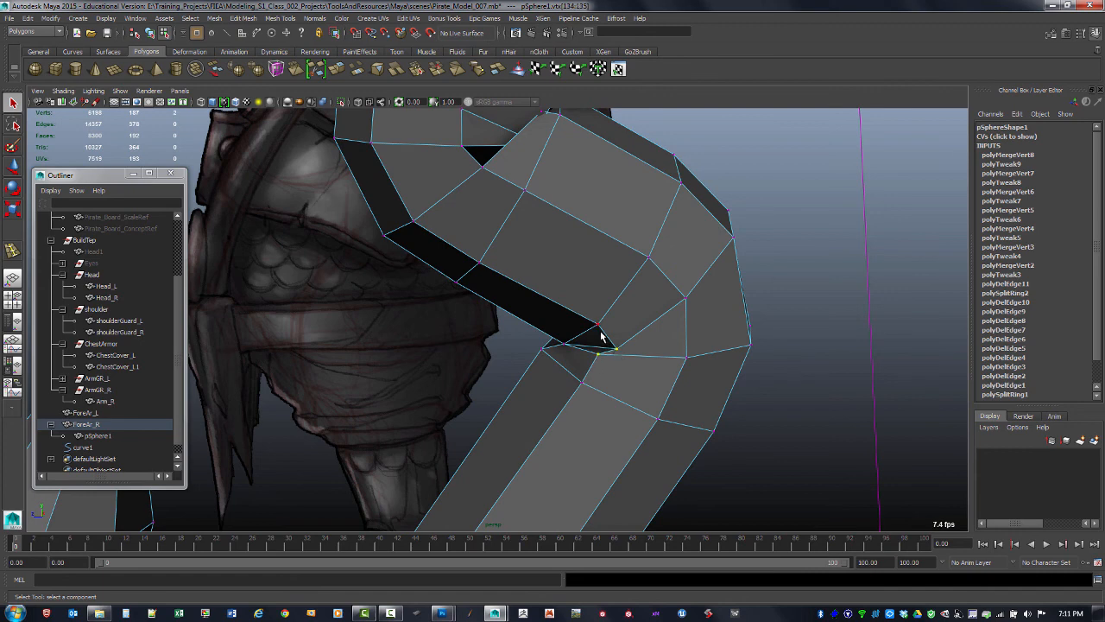
pyautogui.press('g')
pyautogui.keyDown('alt'); pyautogui.moveTo(646, 316); pyautogui.dragTo(623, 313); pyautogui.keyUp('alt')
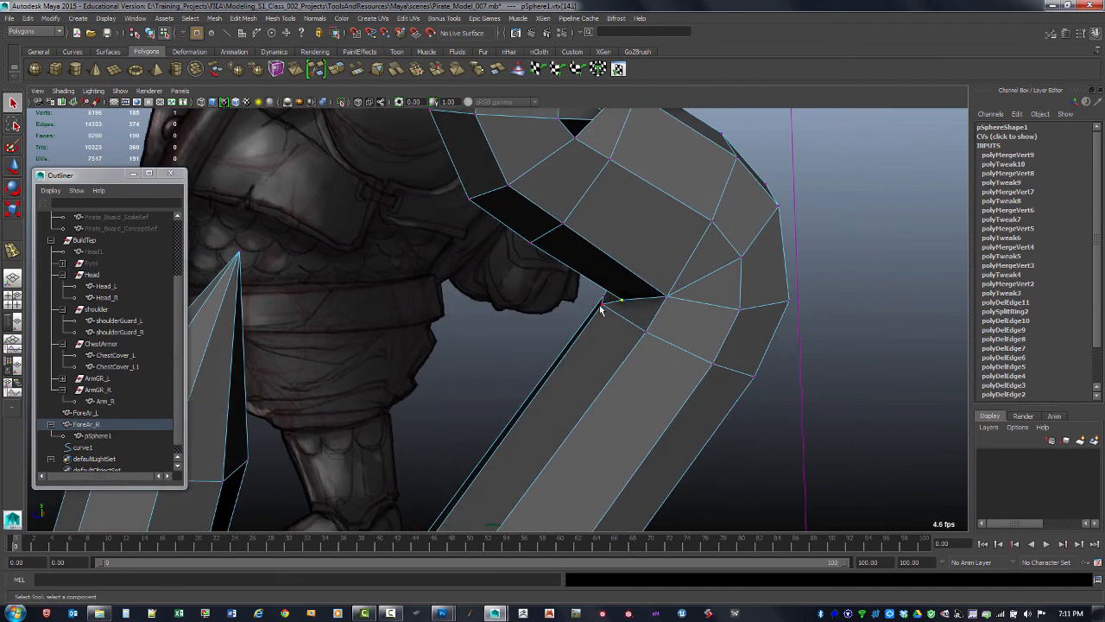
pyautogui.press('g')
pyautogui.keyDown('alt'); pyautogui.moveTo(642, 320); pyautogui.dragTo(612, 255); pyautogui.keyUp('alt')
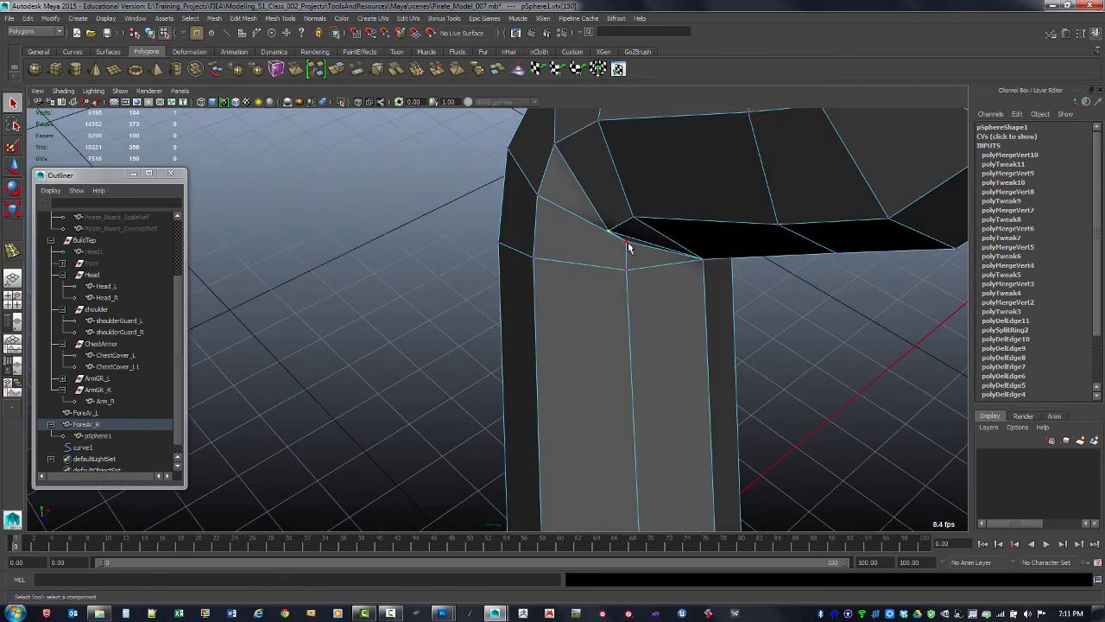
pyautogui.press('g')
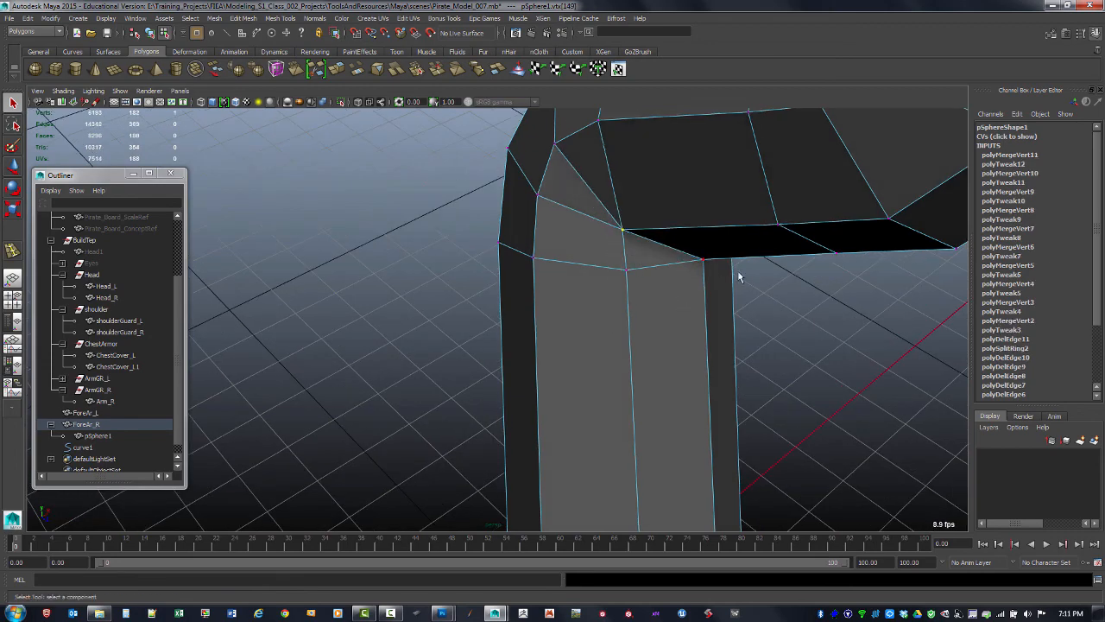
# Try merging another vertex at the upper bend in wireframe view, then undo the merge
pyautogui.keyDown('alt'); pyautogui.moveTo(739, 274); pyautogui.dragTo(446, 304); pyautogui.keyUp('alt')
pyautogui.press('4')
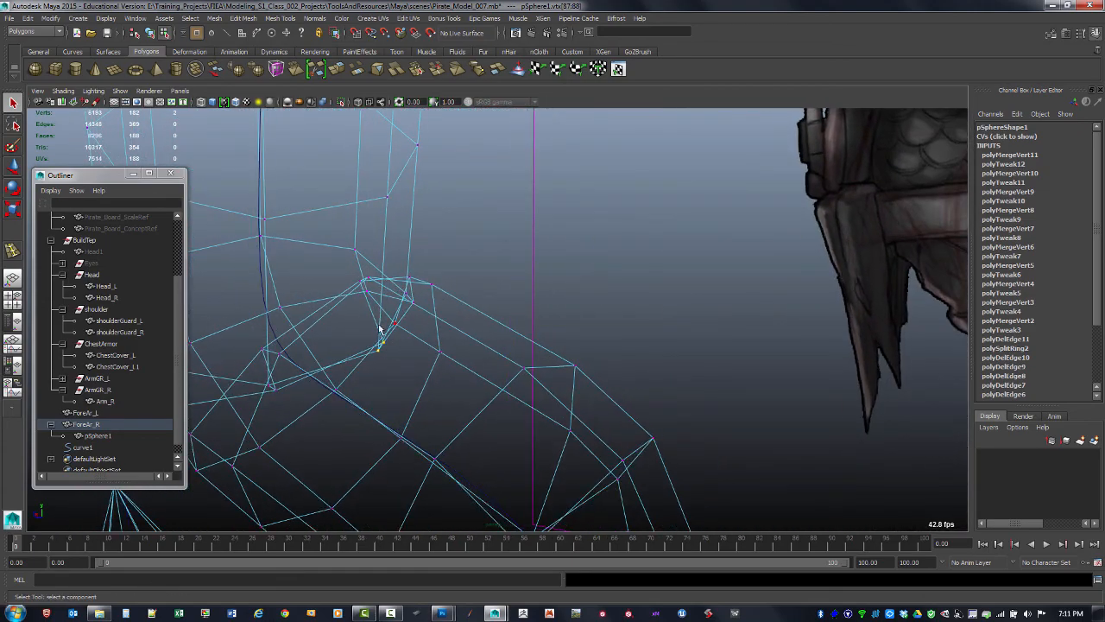
pyautogui.keyDown('alt'); pyautogui.moveTo(358, 278); pyautogui.dragTo(413, 264); pyautogui.keyUp('alt')
pyautogui.keyDown('alt'); pyautogui.moveTo(431, 292); pyautogui.dragTo(489, 300); pyautogui.keyUp('alt')
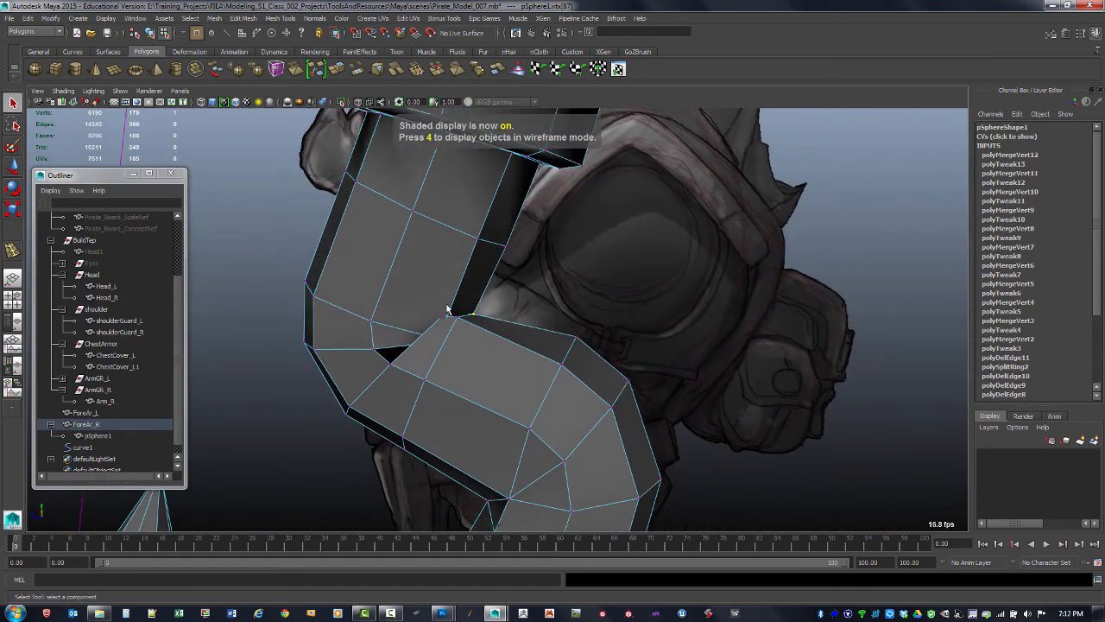
pyautogui.hotkey('ctrl', 'z')
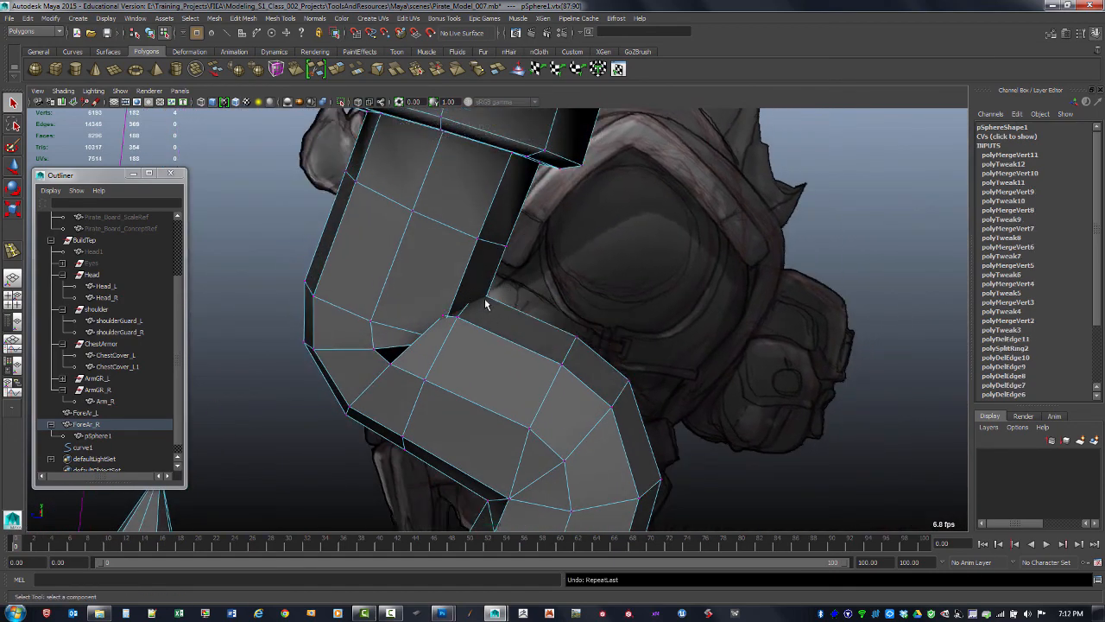
# Select the vertices at the inner corner of the upper bend in wireframe and move them upward
pyautogui.keyDown('alt'); pyautogui.moveTo(485, 320); pyautogui.dragTo(455, 291); pyautogui.keyUp('alt')
pyautogui.scroll(-4, 622, 298)
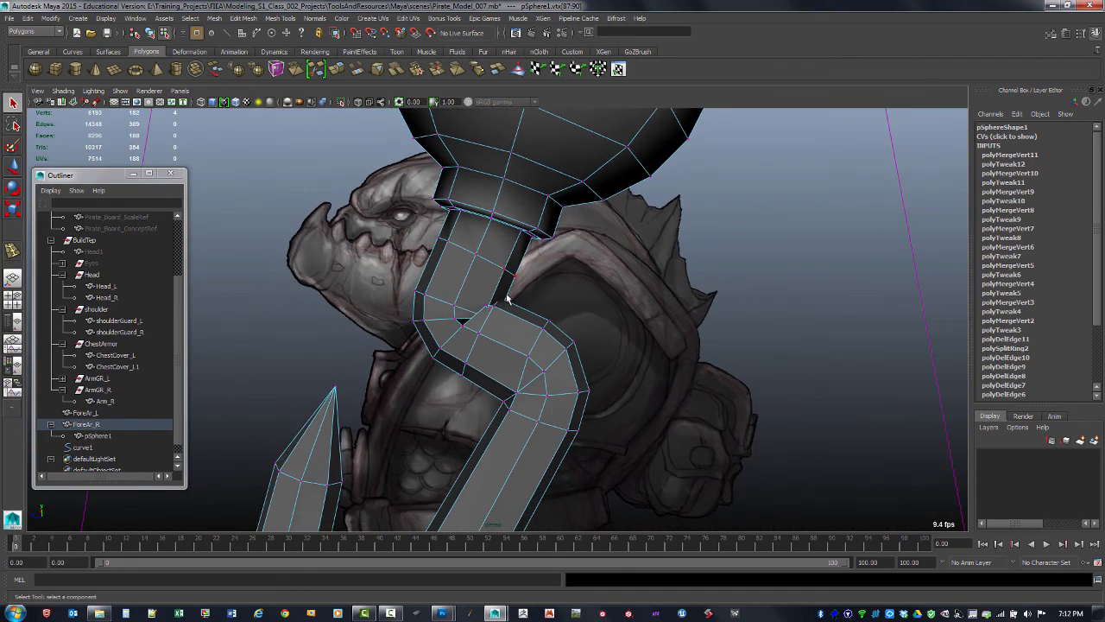
pyautogui.keyDown('alt'); pyautogui.moveTo(504, 304); pyautogui.dragTo(427, 319); pyautogui.keyUp('alt')
pyautogui.keyDown('alt'); pyautogui.moveTo(427, 318); pyautogui.dragTo(567, 350, button='right'); pyautogui.keyUp('alt')
pyautogui.keyDown('alt'); pyautogui.moveTo(422, 304); pyautogui.dragTo(402, 319); pyautogui.keyUp('alt')
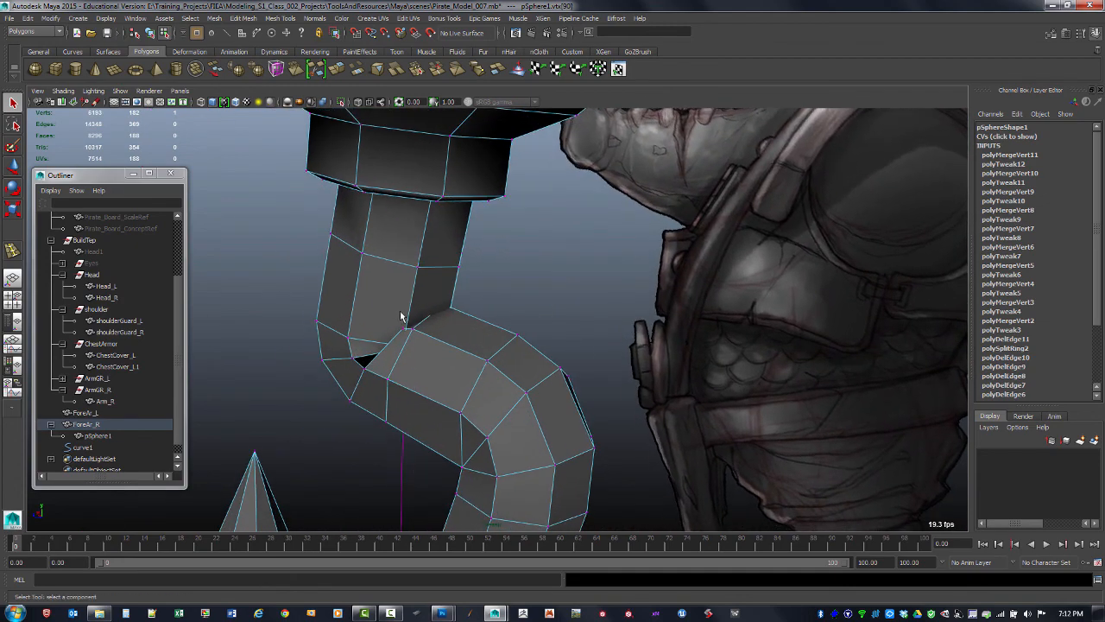
pyautogui.keyDown('alt'); pyautogui.moveTo(403, 319); pyautogui.dragTo(446, 324, button='right'); pyautogui.keyUp('alt')
pyautogui.press('4')
pyautogui.keyDown('alt'); pyautogui.moveTo(424, 321); pyautogui.dragTo(400, 248); pyautogui.keyUp('alt')
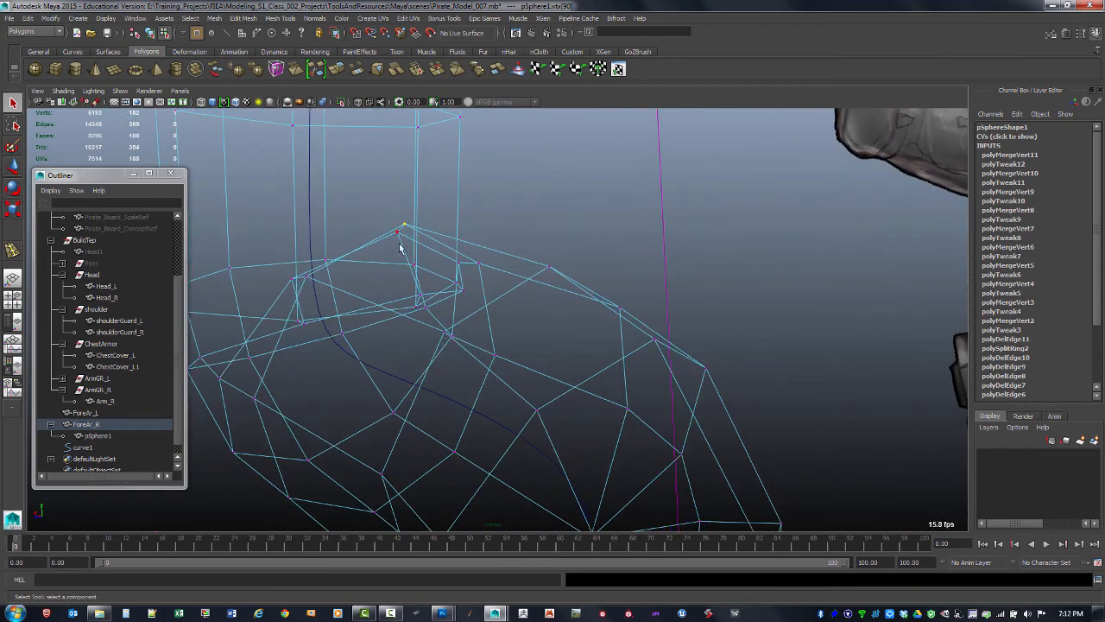
pyautogui.keyDown('alt'); pyautogui.moveTo(434, 314); pyautogui.dragTo(389, 311); pyautogui.keyUp('alt')
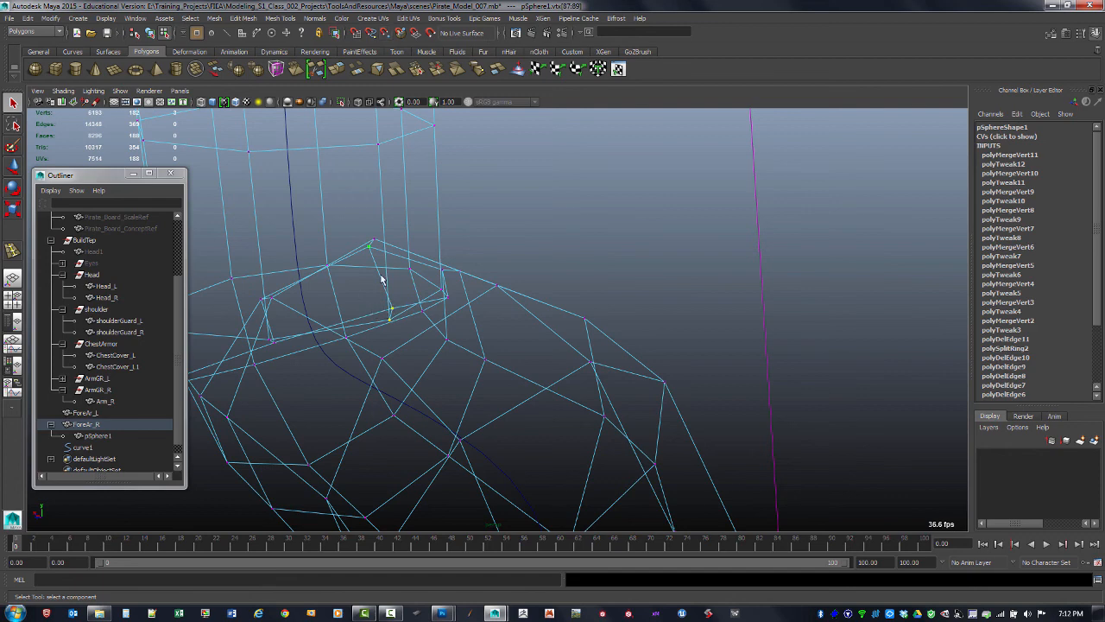
pyautogui.press('w')
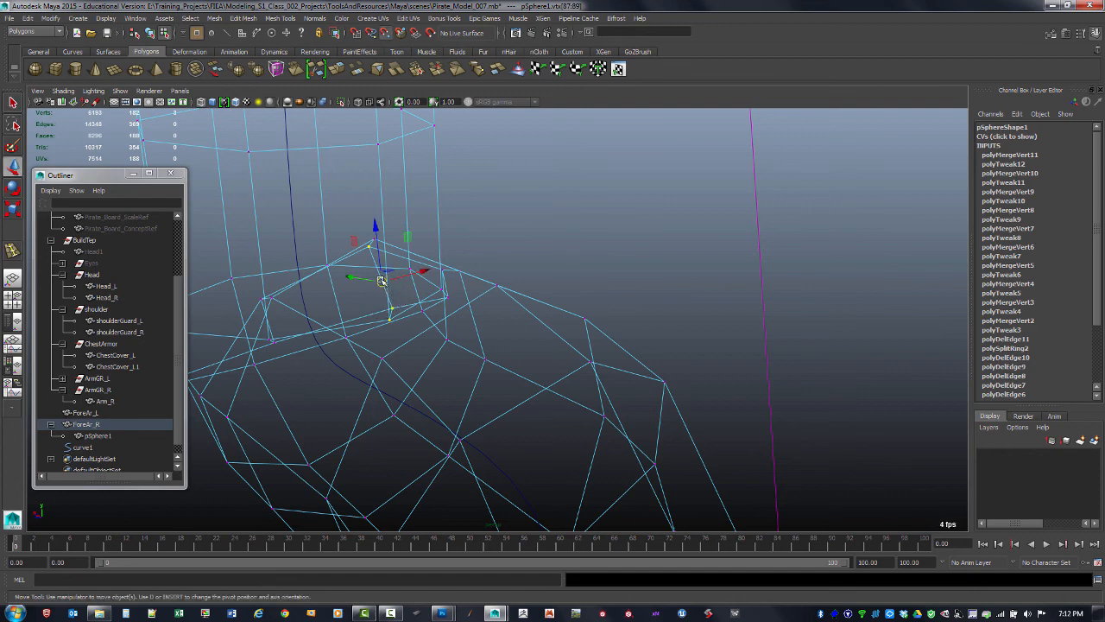
pyautogui.moveTo(381, 281); pyautogui.dragTo(371, 259)
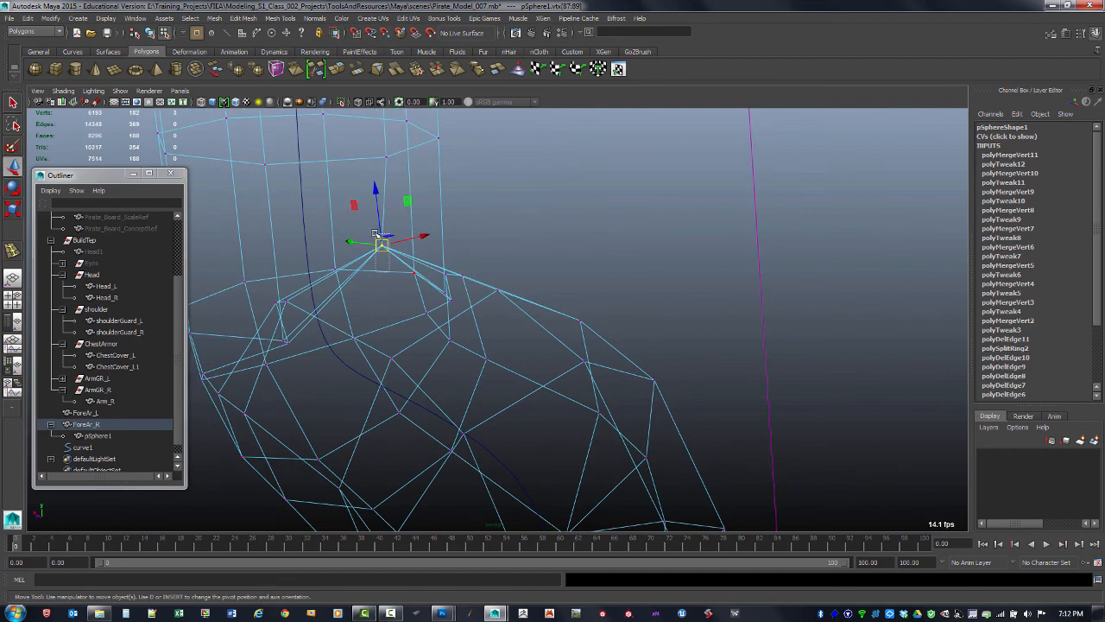
pyautogui.keyDown('shift'); pyautogui.moveTo(378, 245); pyautogui.dragTo(376, 197, button='right'); pyautogui.keyUp('shift')
pyautogui.keyDown('alt'); pyautogui.moveTo(398, 250); pyautogui.dragTo(440, 231); pyautogui.keyUp('alt')
pyautogui.press('5')
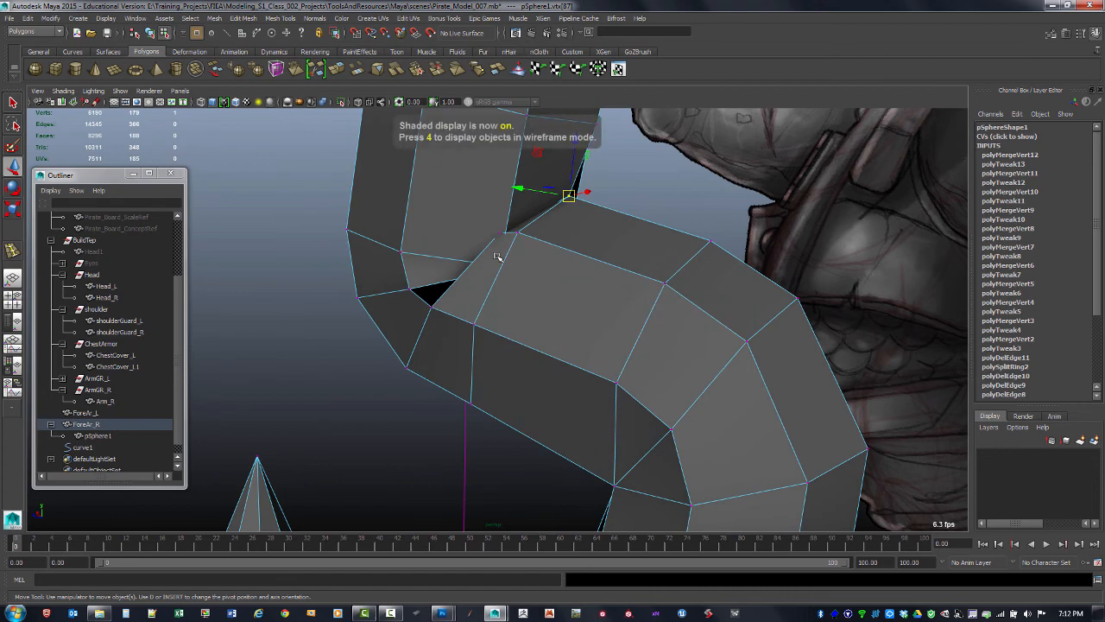
# Reposition the vertex at the inner corner of the hook's upper bend in wireframe view
pyautogui.moveTo(501, 252)
pyautogui.keyDown('alt'); pyautogui.mouseDown()
pyautogui.moveTo(516, 240)
pyautogui.moveTo(485, 248)
pyautogui.mouseUp(); pyautogui.keyUp('alt')
pyautogui.press('4')
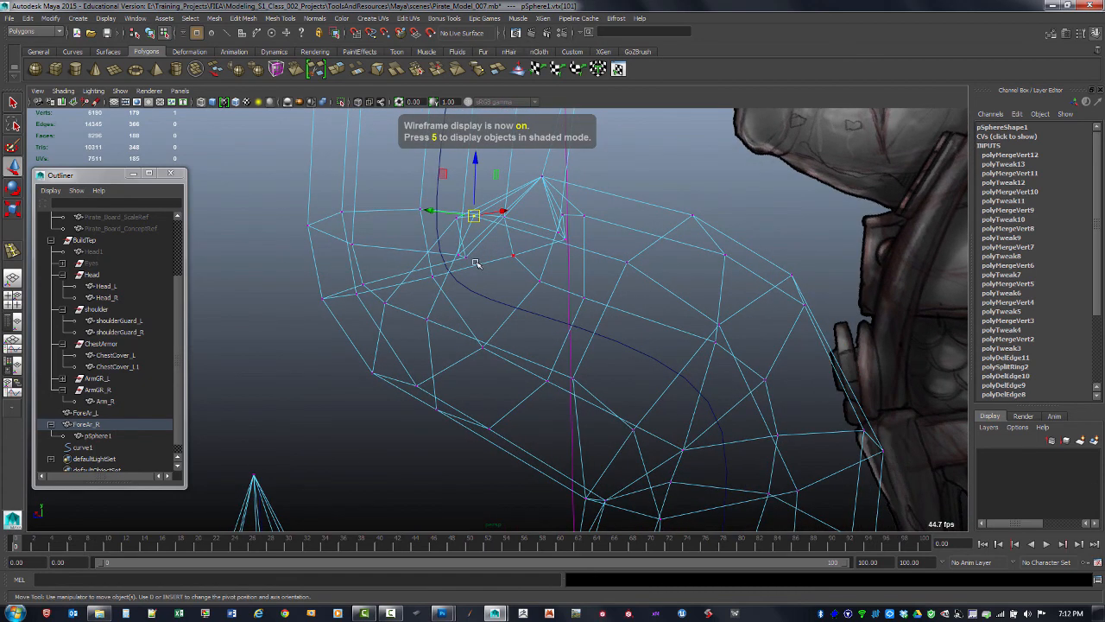
pyautogui.keyDown('ctrl'); pyautogui.click(477, 219); pyautogui.keyUp('ctrl')
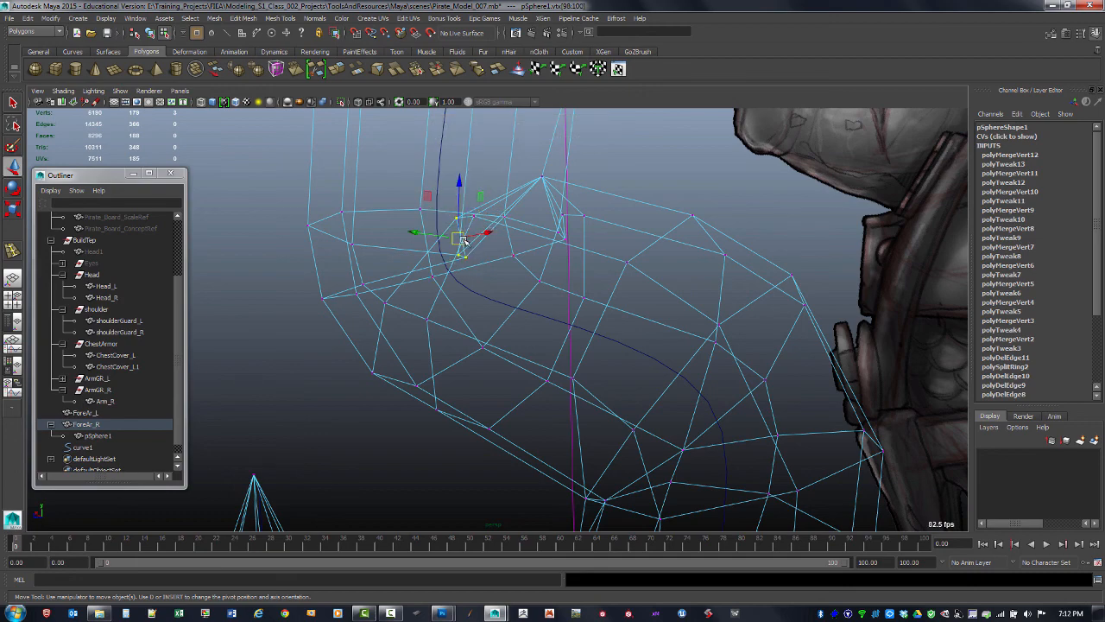
pyautogui.moveTo(464, 244)
pyautogui.mouseDown()
pyautogui.moveTo(471, 224)
pyautogui.moveTo(486, 227)
pyautogui.moveTo(464, 261)
pyautogui.mouseUp()
pyautogui.keyDown('shift'); pyautogui.moveTo(449, 242); pyautogui.dragTo(449, 209, button='right'); pyautogui.keyUp('shift')
pyautogui.moveTo(469, 222)
pyautogui.keyDown('alt'); pyautogui.mouseDown()
pyautogui.moveTo(400, 257)
pyautogui.moveTo(525, 217)
pyautogui.moveTo(463, 227)
pyautogui.moveTo(484, 223)
pyautogui.moveTo(735, 198)
pyautogui.moveTo(548, 229)
pyautogui.moveTo(584, 246)
pyautogui.moveTo(574, 234)
pyautogui.moveTo(567, 242)
pyautogui.moveTo(605, 207)
pyautogui.moveTo(573, 242)
pyautogui.moveTo(578, 276)
pyautogui.moveTo(689, 245)
pyautogui.moveTo(617, 249)
pyautogui.moveTo(556, 294)
pyautogui.moveTo(619, 326)
pyautogui.mouseUp(); pyautogui.keyUp('alt')
pyautogui.press('5')
pyautogui.press('4')
pyautogui.press('5')
pyautogui.hotkey('ctrl', 'z')
pyautogui.keyDown('alt'); pyautogui.moveTo(619, 325); pyautogui.dragTo(673, 321, button='right'); pyautogui.keyUp('alt')
pyautogui.keyDown('alt'); pyautogui.moveTo(673, 321); pyautogui.dragTo(397, 328); pyautogui.keyUp('alt')
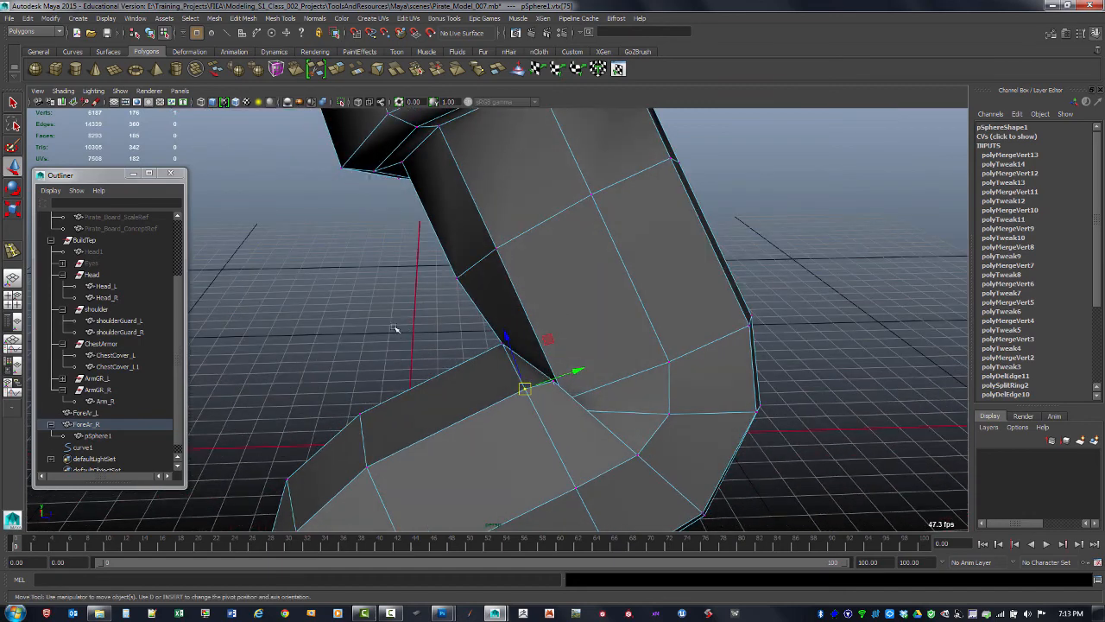
# Merge the stray vertices at the inner corner of the hook's lower neck bend
pyautogui.click(397, 329)
pyautogui.keyDown('alt'); pyautogui.moveTo(397, 328); pyautogui.dragTo(429, 250, button='middle'); pyautogui.keyUp('alt')
pyautogui.keyDown('alt'); pyautogui.moveTo(429, 250); pyautogui.dragTo(538, 328, button='right'); pyautogui.keyUp('alt')
pyautogui.click(537, 329)
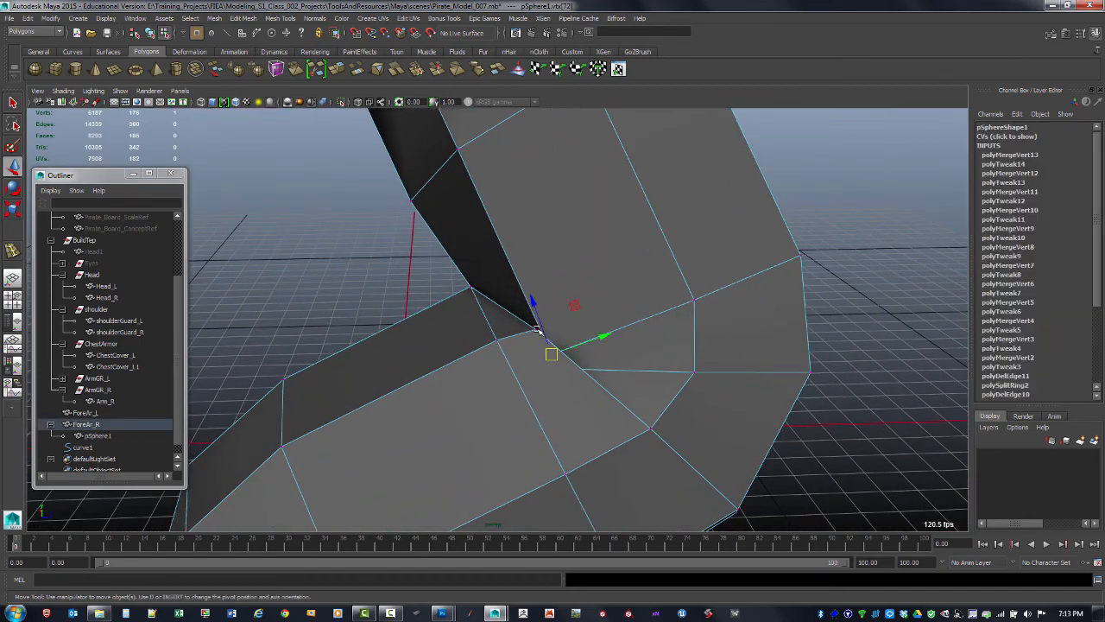
pyautogui.moveTo(497, 339)
pyautogui.mouseDown()
pyautogui.moveTo(566, 319)
pyautogui.moveTo(562, 301)
pyautogui.moveTo(510, 296)
pyautogui.moveTo(511, 321)
pyautogui.moveTo(533, 303)
pyautogui.moveTo(541, 320)
pyautogui.moveTo(557, 320)
pyautogui.moveTo(532, 251)
pyautogui.mouseUp()
pyautogui.click(568, 320)
pyautogui.press('4')
pyautogui.press('5')
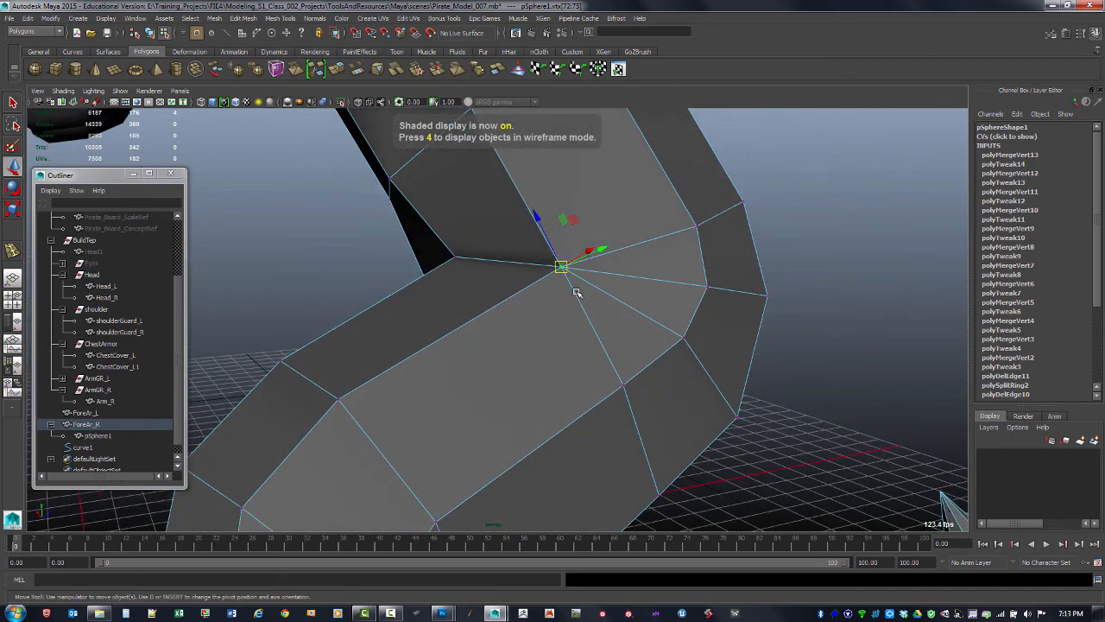
pyautogui.keyDown('alt'); pyautogui.moveTo(576, 291); pyautogui.dragTo(573, 259); pyautogui.keyUp('alt')
pyautogui.keyDown('shift'); pyautogui.moveTo(573, 259); pyautogui.dragTo(596, 226, button='right'); pyautogui.keyUp('shift')
pyautogui.keyDown('alt'); pyautogui.moveTo(596, 227); pyautogui.dragTo(402, 321); pyautogui.keyUp('alt')
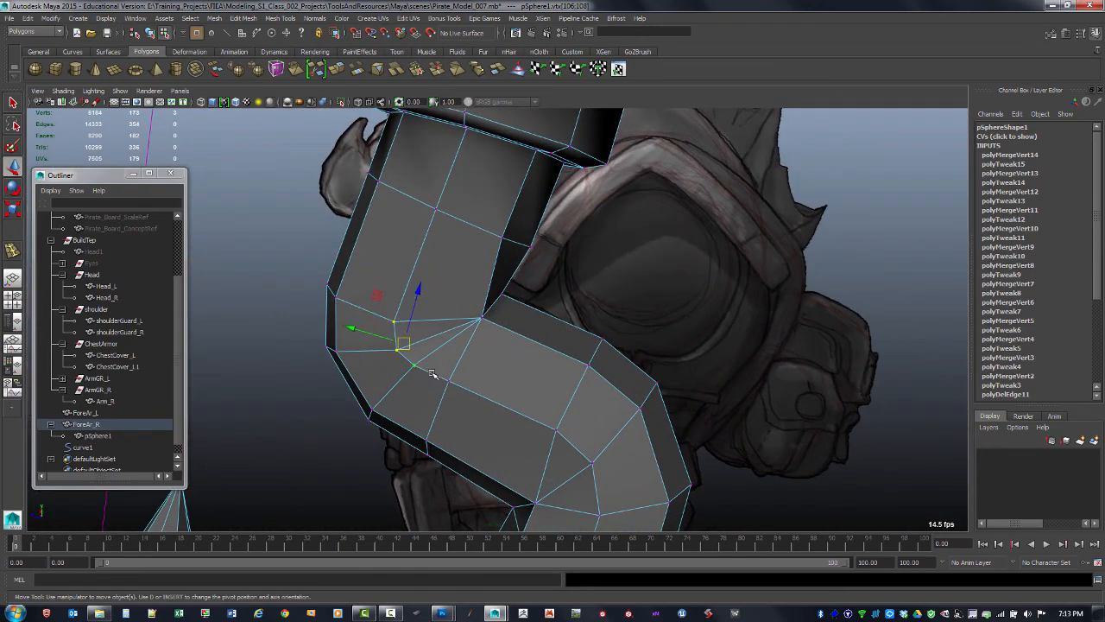
# Merge the remaining stray vertices at the inner corner of the opposite bend
pyautogui.keyDown('alt'); pyautogui.moveTo(438, 392); pyautogui.dragTo(557, 337); pyautogui.keyUp('alt')
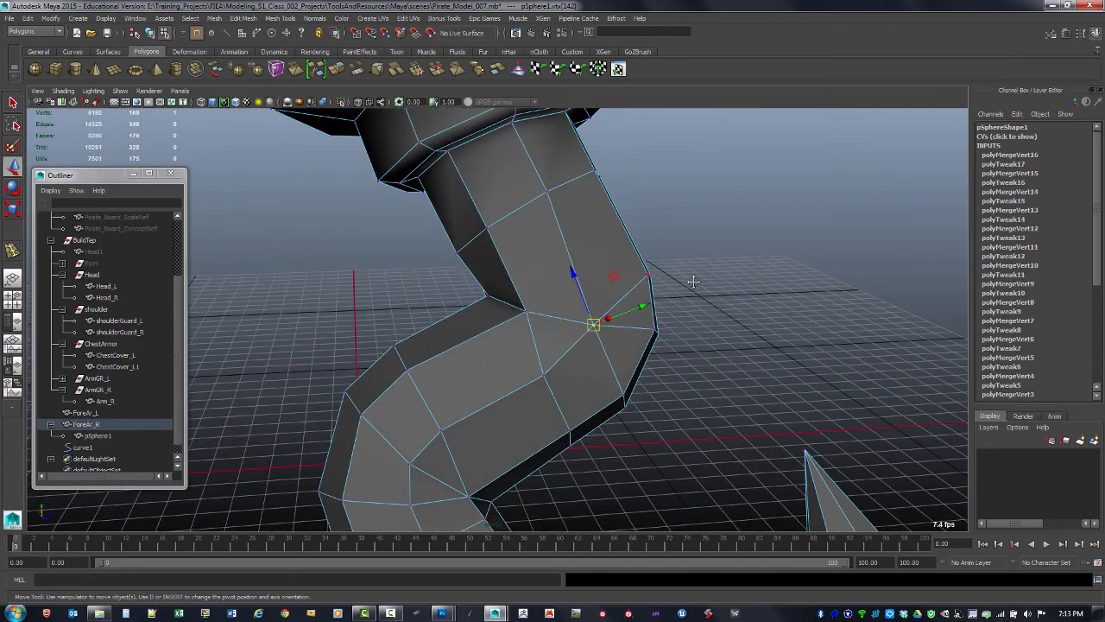
pyautogui.keyDown('alt'); pyautogui.moveTo(693, 281); pyautogui.dragTo(630, 301); pyautogui.keyUp('alt')
pyautogui.keyDown('alt'); pyautogui.moveTo(629, 302); pyautogui.dragTo(548, 340, button='right'); pyautogui.keyUp('alt')
pyautogui.keyDown('alt'); pyautogui.moveTo(548, 340); pyautogui.dragTo(602, 345); pyautogui.keyUp('alt')
pyautogui.keyDown('alt'); pyautogui.moveTo(602, 346); pyautogui.dragTo(583, 331, button='right'); pyautogui.keyUp('alt')
pyautogui.keyDown('alt'); pyautogui.moveTo(583, 332); pyautogui.dragTo(591, 316, button='middle'); pyautogui.keyUp('alt')
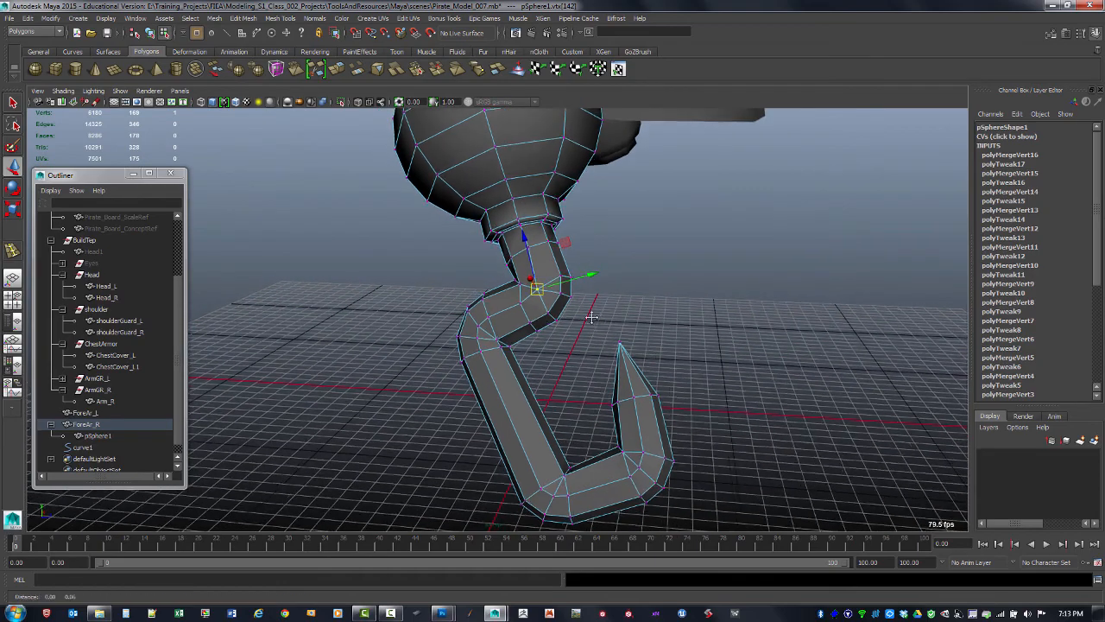
pyautogui.keyDown('alt'); pyautogui.moveTo(591, 317); pyautogui.dragTo(566, 311); pyautogui.keyUp('alt')
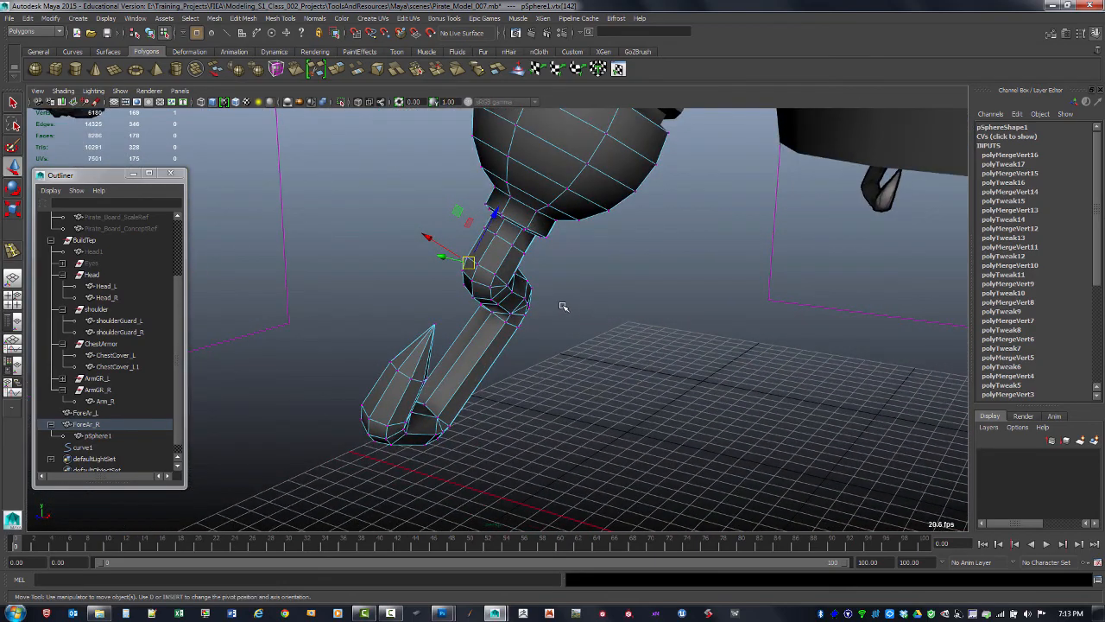
# Switch to object mode, select the hook mesh and soften its edges
pyautogui.press('F8')
pyautogui.click(543, 365)
pyautogui.keyDown('alt'); pyautogui.moveTo(543, 365); pyautogui.dragTo(518, 276); pyautogui.keyUp('alt')
pyautogui.click(533, 263)
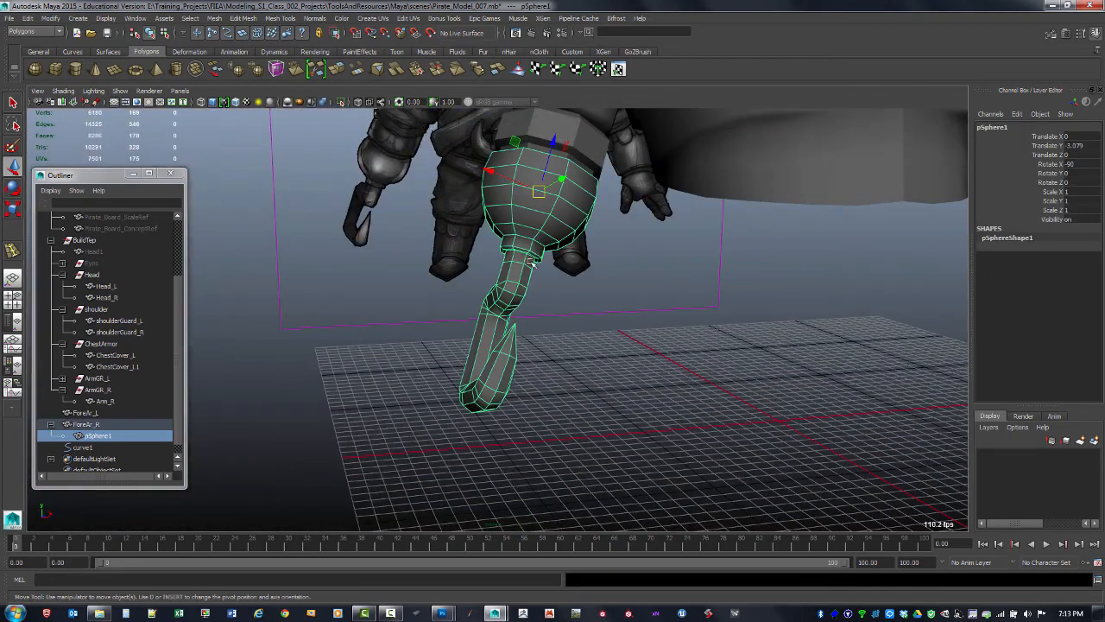
pyautogui.click(315, 19)
pyautogui.click(348, 129)
pyautogui.click(679, 372)
pyautogui.keyDown('alt'); pyautogui.moveTo(679, 372); pyautogui.dragTo(607, 290); pyautogui.keyUp('alt')
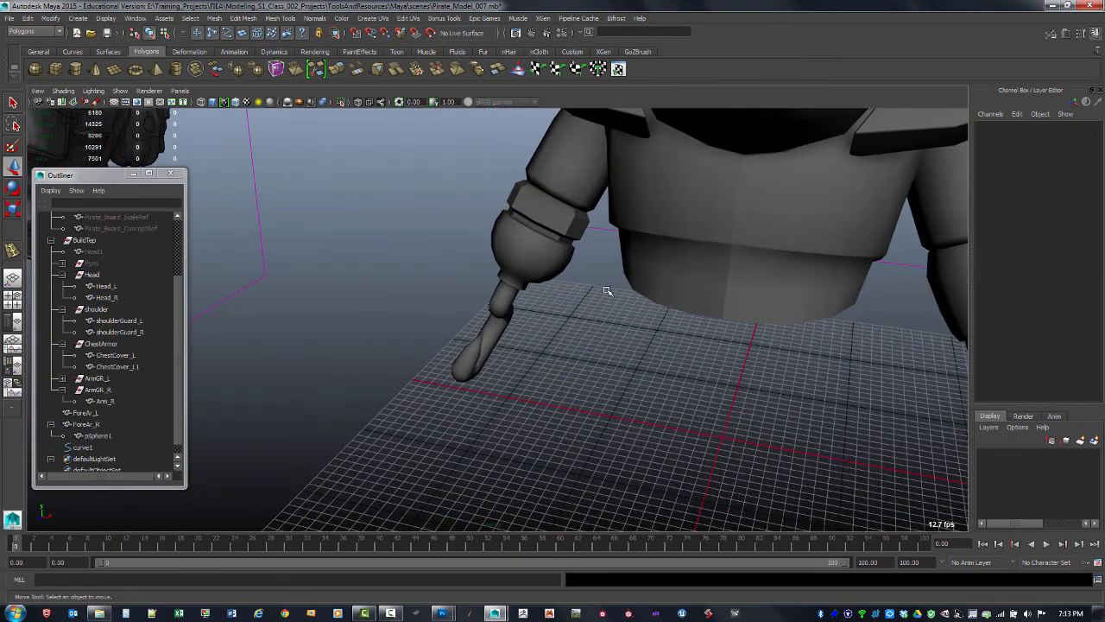
# Select the ForeAr_R bracer and repeat the soften-edge operation on it
pyautogui.click(565, 233)
pyautogui.click(589, 343)
pyautogui.click(566, 232)
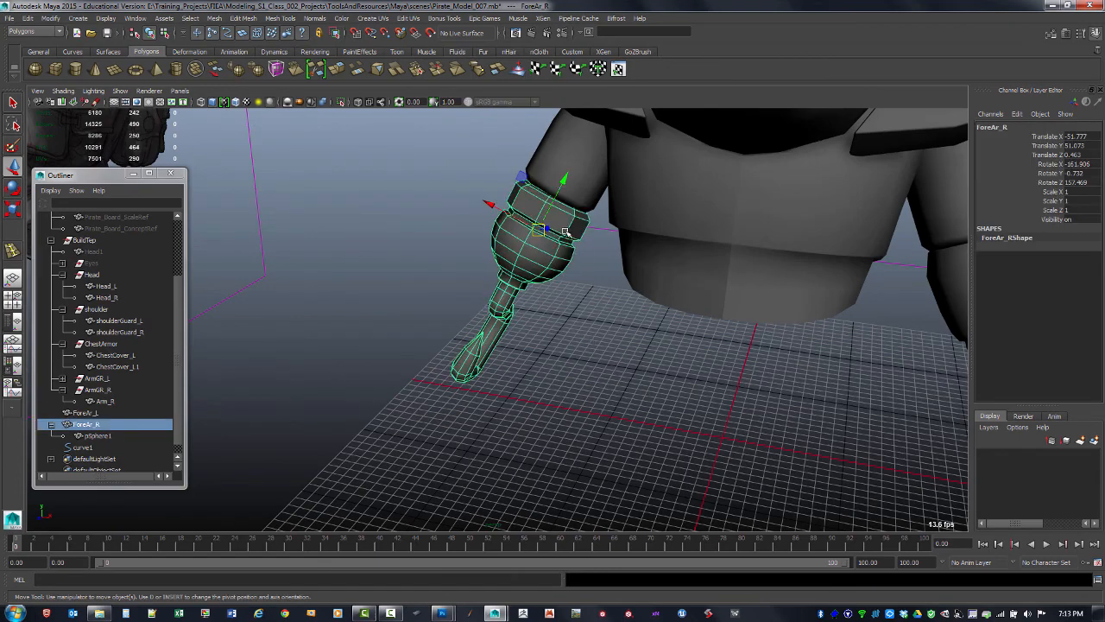
pyautogui.press('g')
pyautogui.click(577, 325)
pyautogui.keyDown('alt'); pyautogui.moveTo(570, 265); pyautogui.dragTo(609, 279); pyautogui.keyUp('alt')
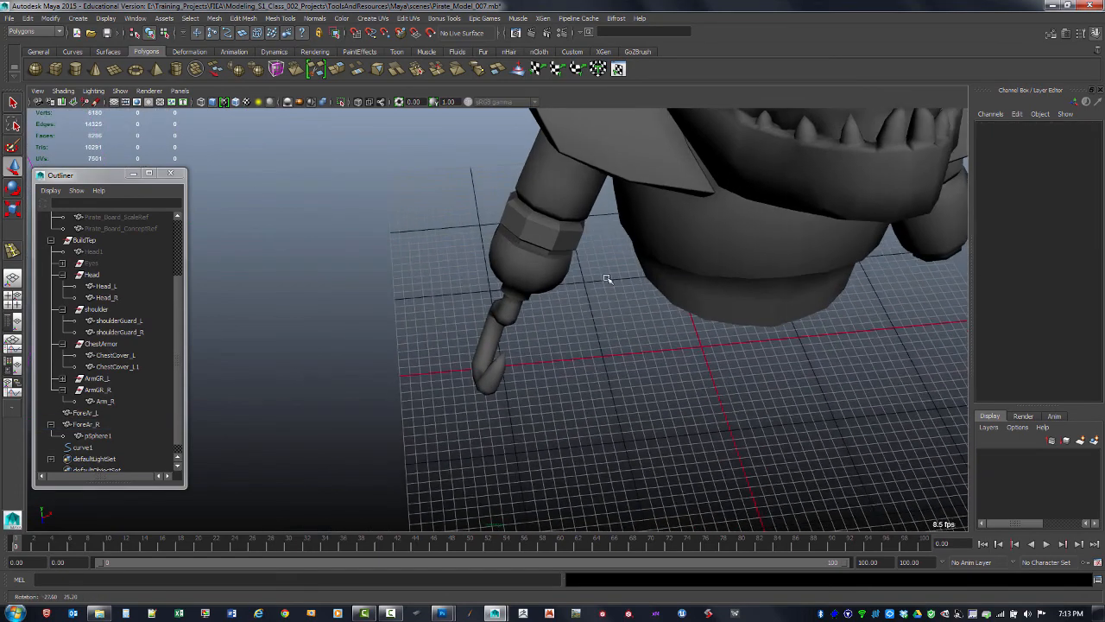
# Select the hook mesh and delete its construction history
pyautogui.scroll(4, 573, 237)
pyautogui.click(574, 205)
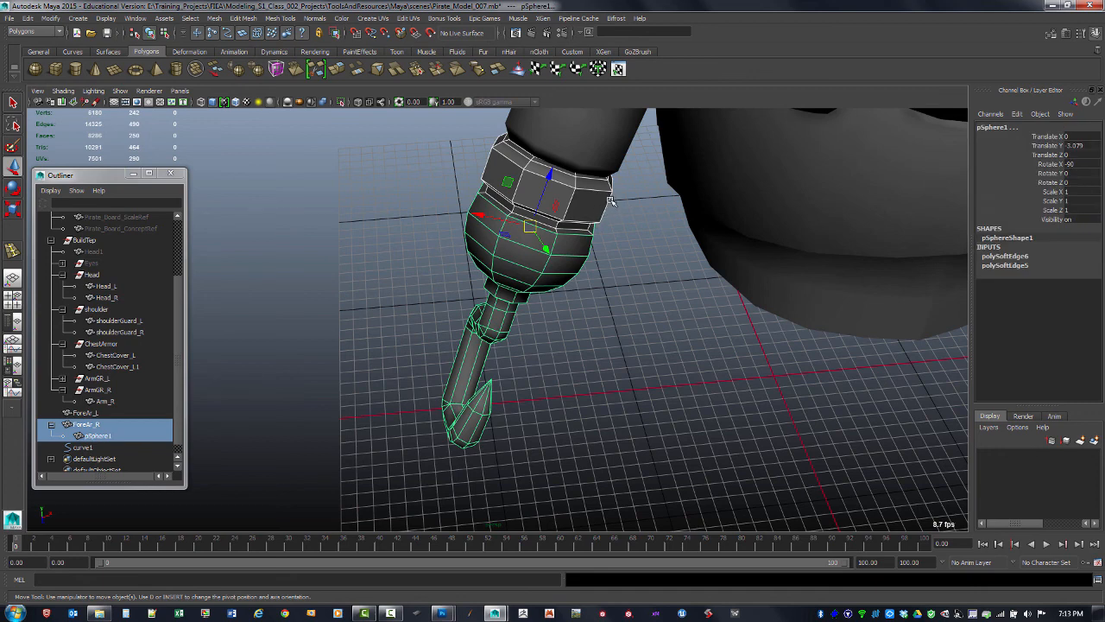
pyautogui.click(99, 436)
pyautogui.keyDown('alt'); pyautogui.moveTo(414, 366); pyautogui.dragTo(469, 314, button='middle'); pyautogui.keyUp('alt')
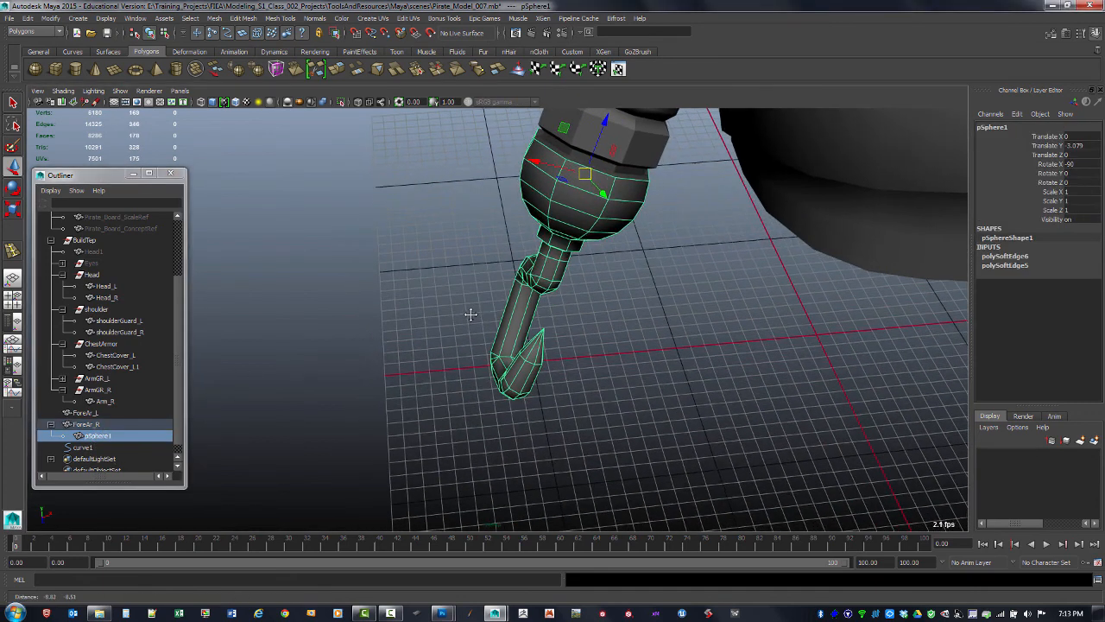
pyautogui.hotkey('alt', 'shift', 'd')
# Unparent the hook mesh from ForeAr_R
pyautogui.click(102, 425)
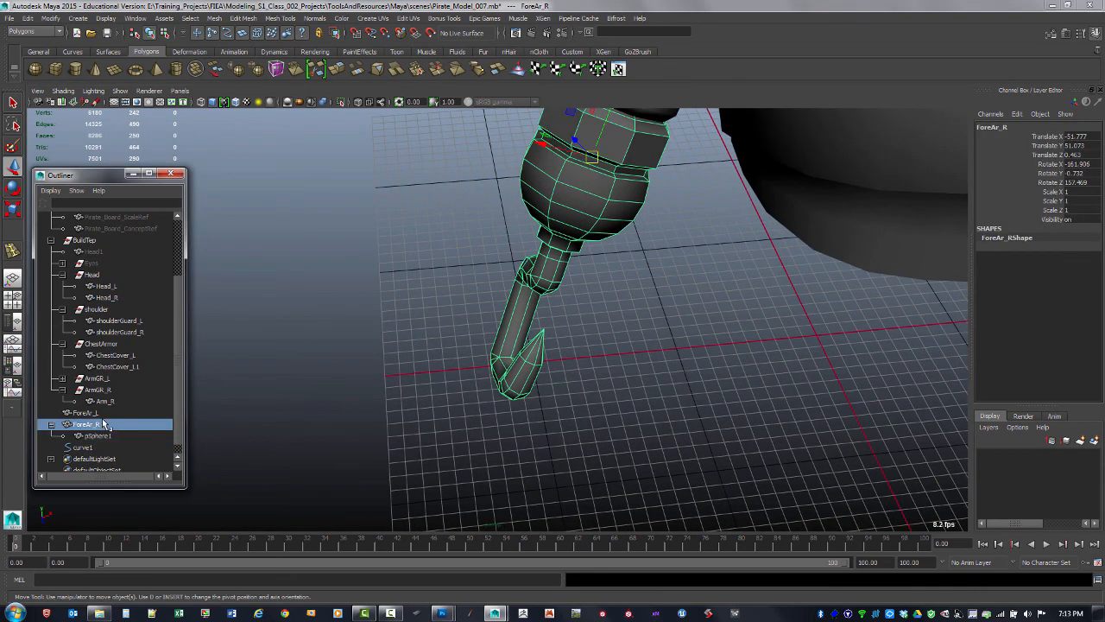
pyautogui.click(101, 436)
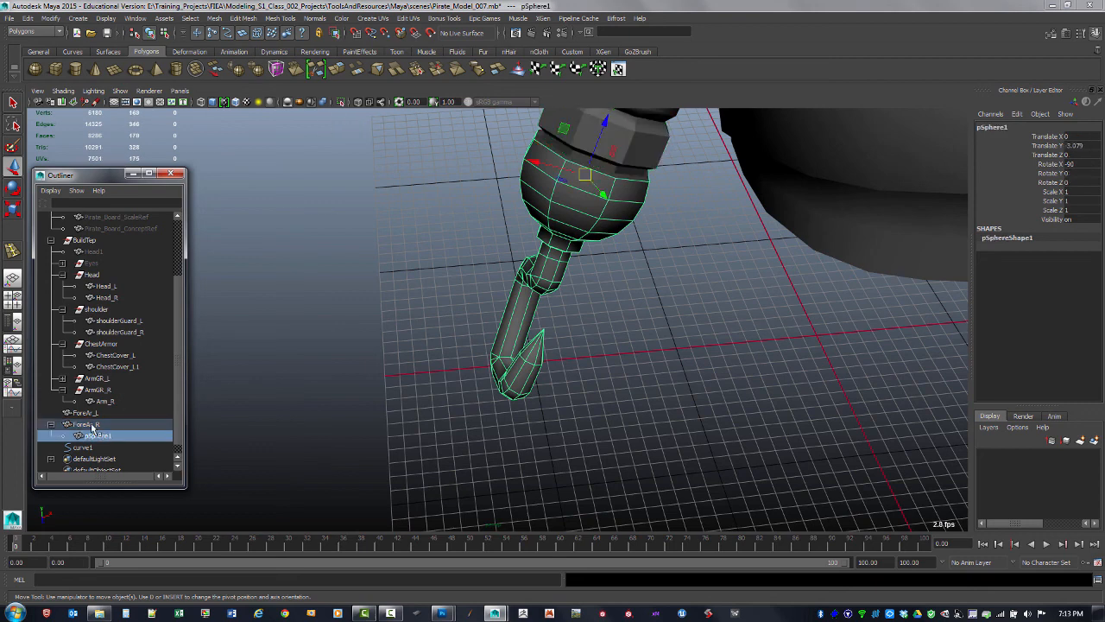
pyautogui.hotkey('shift', 'p')
# Soften the edges of the ForeAr_R bracer
pyautogui.click(121, 424)
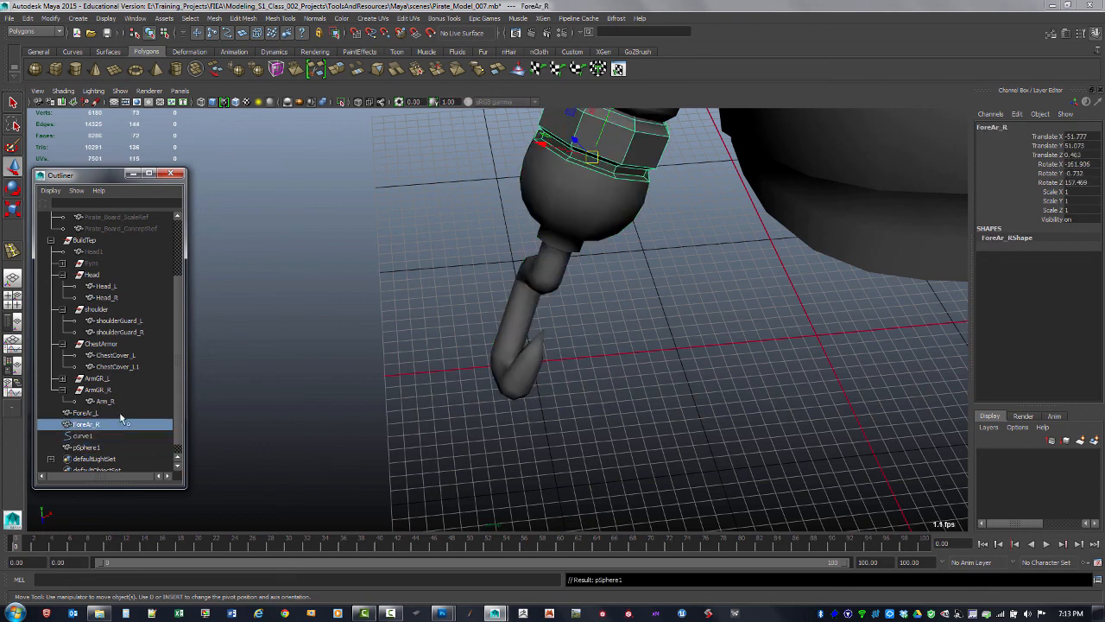
pyautogui.click(315, 18)
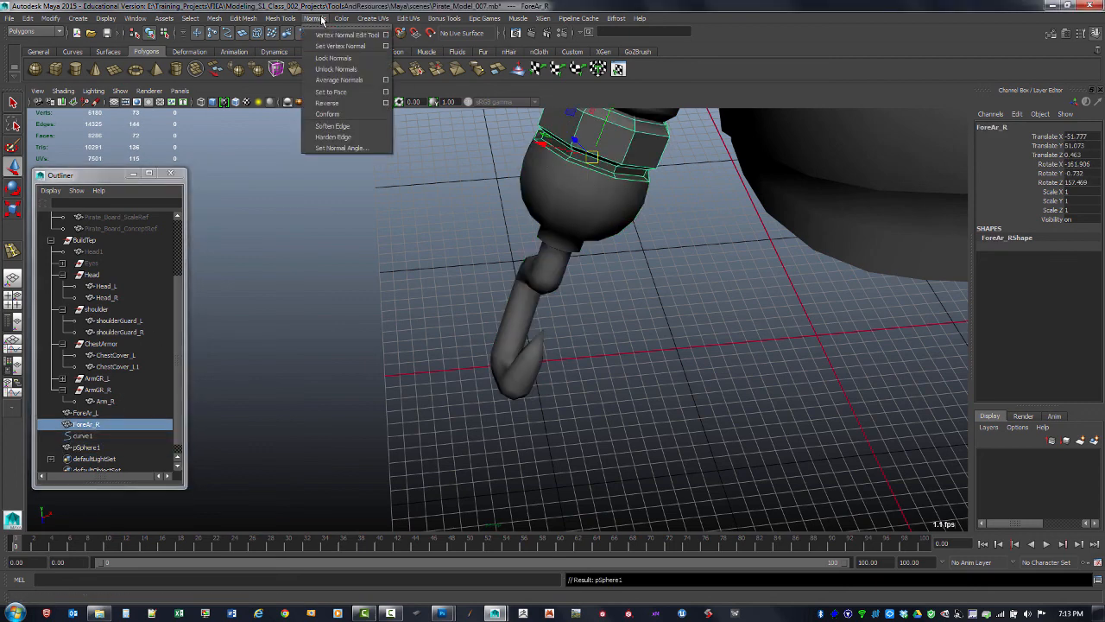
pyautogui.click(339, 128)
pyautogui.click(492, 304)
pyautogui.keyDown('alt'); pyautogui.moveTo(492, 304); pyautogui.dragTo(181, 411); pyautogui.keyUp('alt')
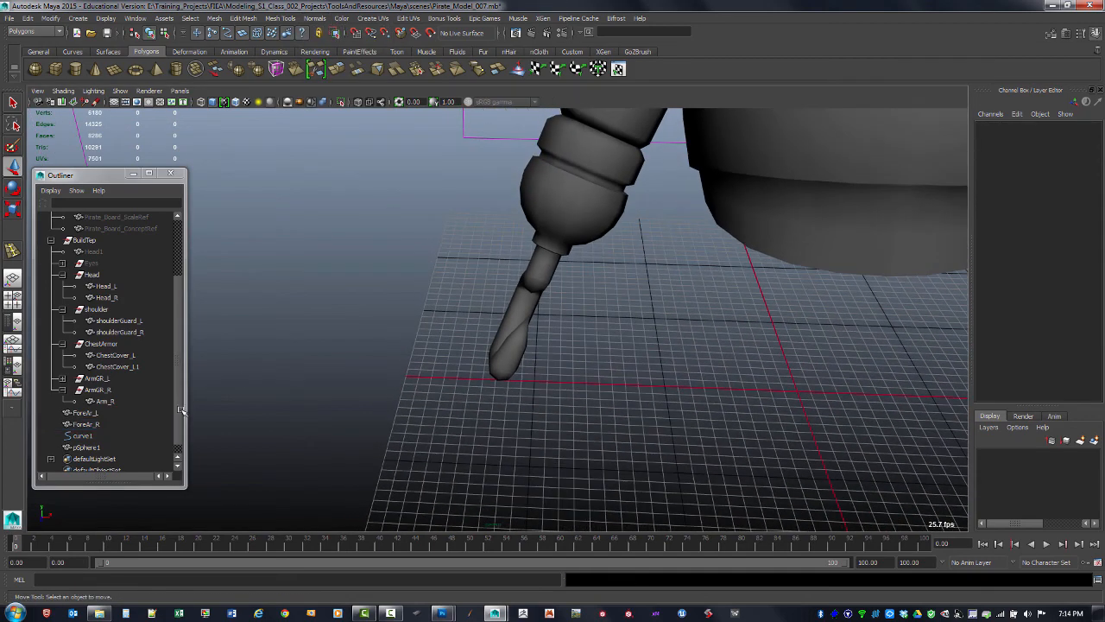
# Delete the leftover guide curve curve1 used to shape the hook
pyautogui.click(86, 447)
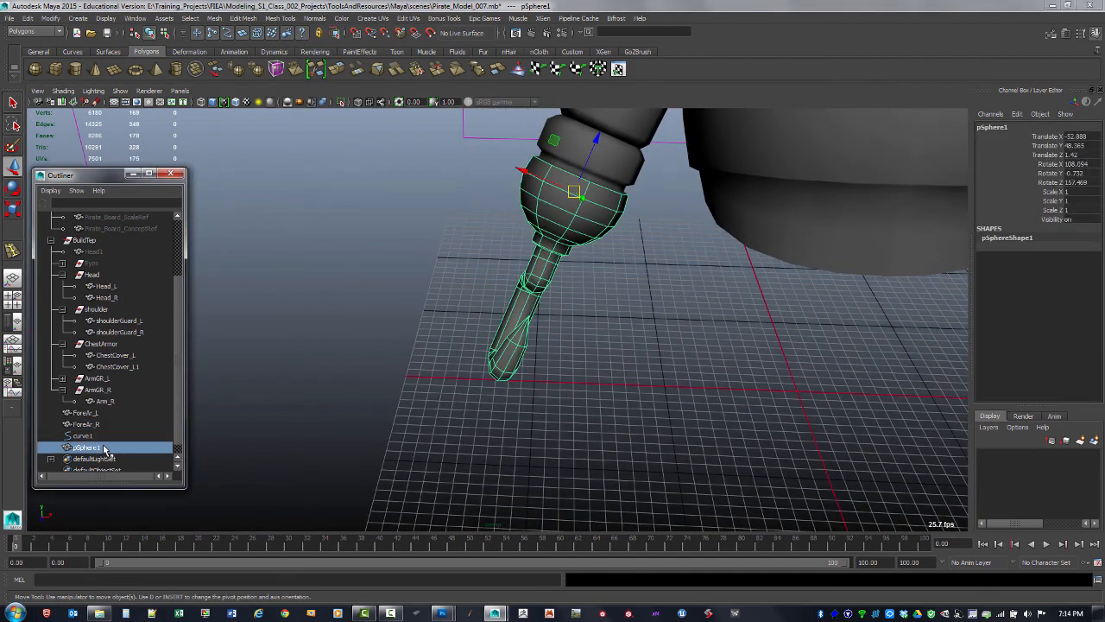
pyautogui.keyDown('alt'); pyautogui.moveTo(392, 330); pyautogui.dragTo(527, 174); pyautogui.keyUp('alt')
pyautogui.keyDown('alt'); pyautogui.moveTo(520, 219); pyautogui.dragTo(363, 259); pyautogui.keyUp('alt')
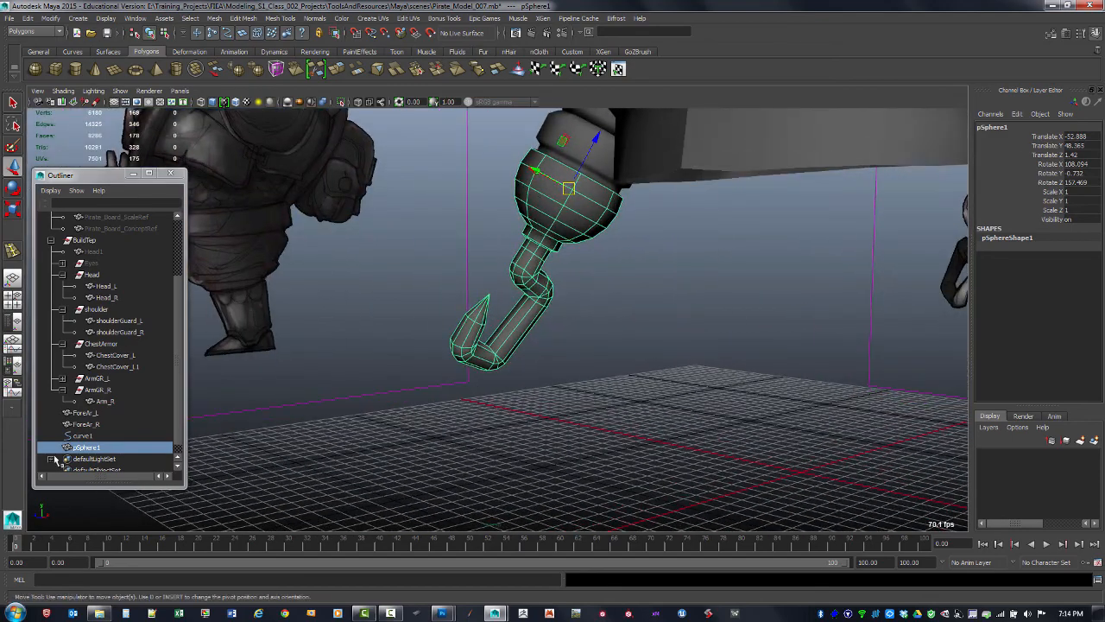
pyautogui.click(84, 436)
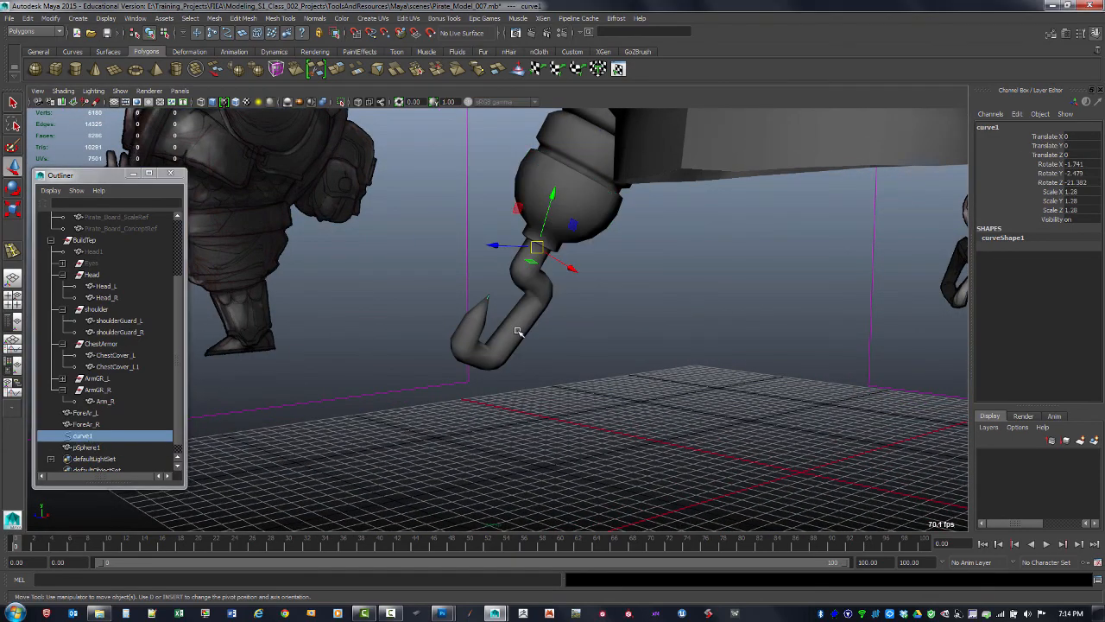
pyautogui.click(502, 362)
pyautogui.keyDown('alt'); pyautogui.moveTo(592, 335); pyautogui.dragTo(496, 365); pyautogui.keyUp('alt')
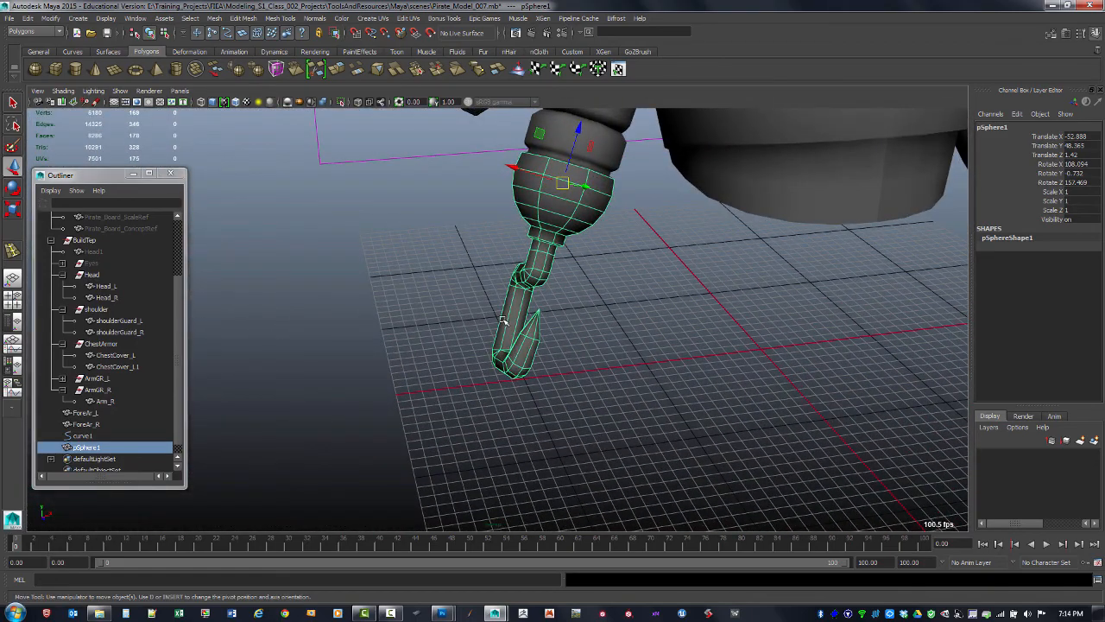
pyautogui.click(87, 437)
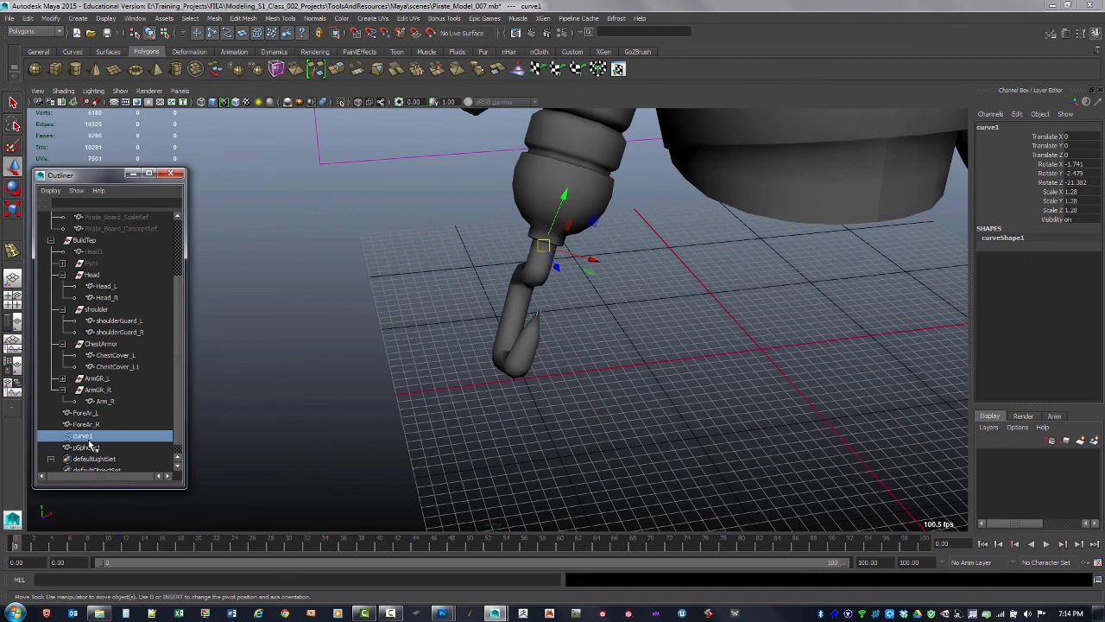
pyautogui.press('Delete')
pyautogui.moveTo(79, 441); pyautogui.dragTo(85, 444)
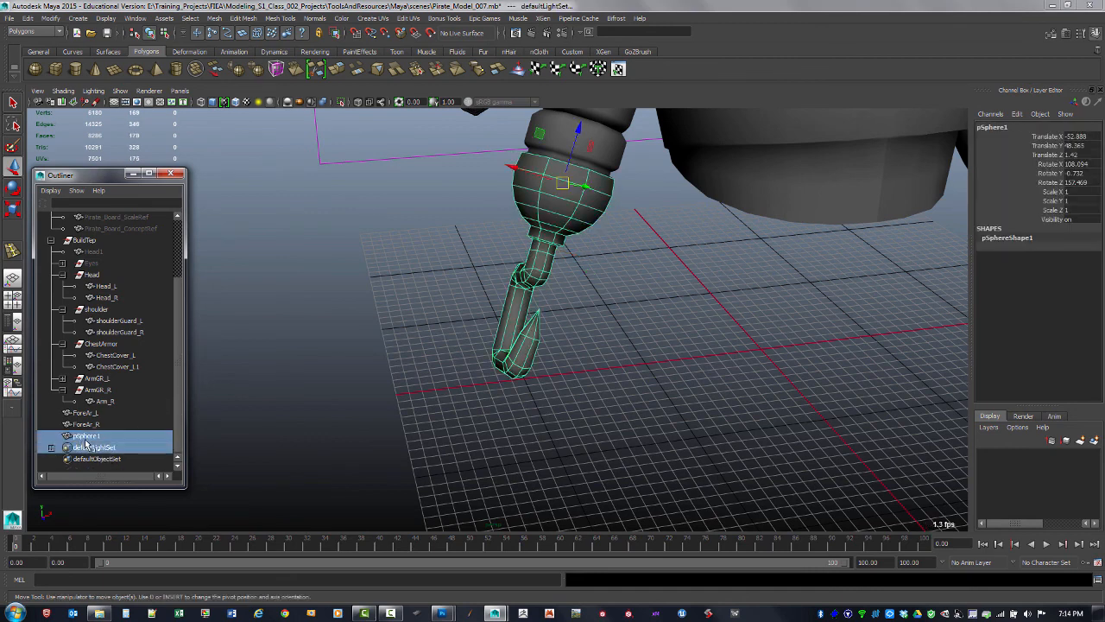
# Rename the hook object to Hook
pyautogui.click(92, 446)
pyautogui.click(100, 439)
pyautogui.doubleClick(96, 436)
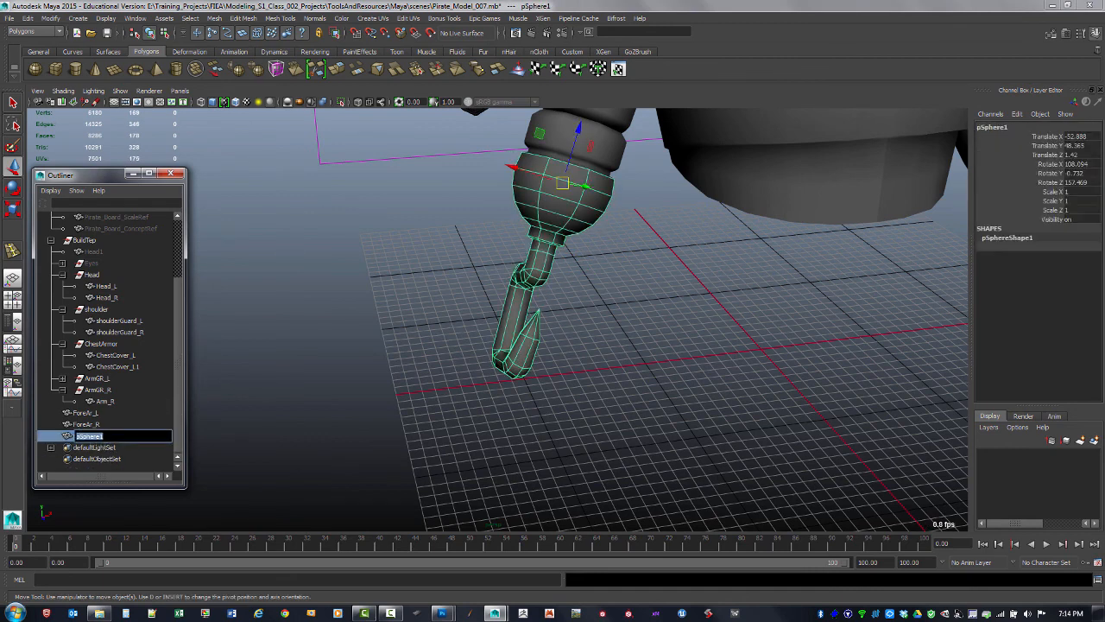
pyautogui.write('Hook')
pyautogui.press('Return')
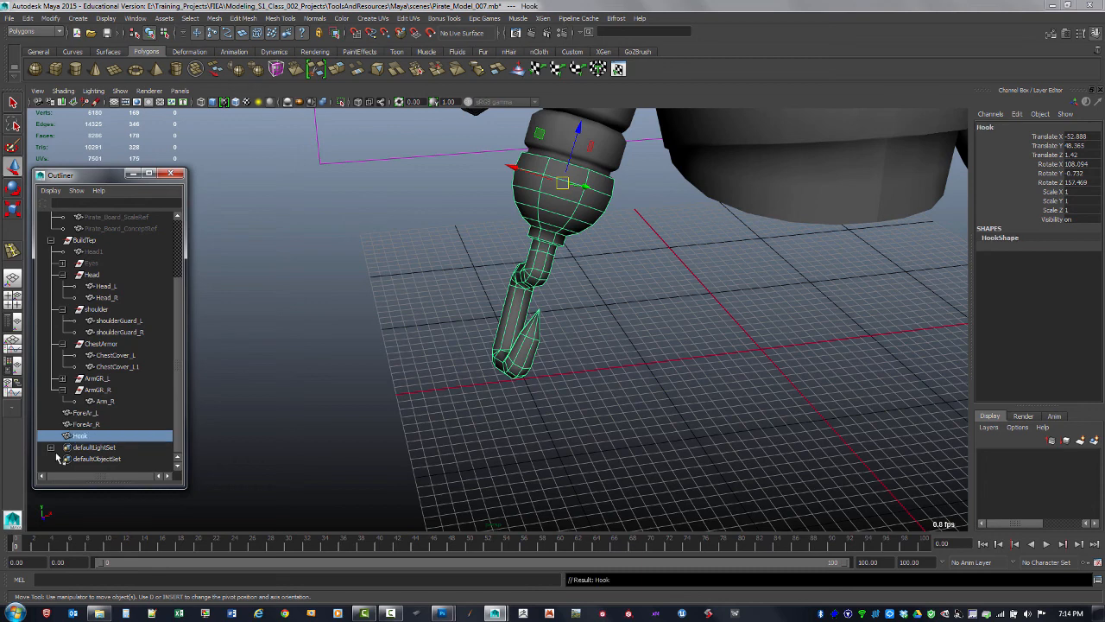
# Group ForeAr_R with Hook and name the group ForeAr_R
pyautogui.click(93, 424)
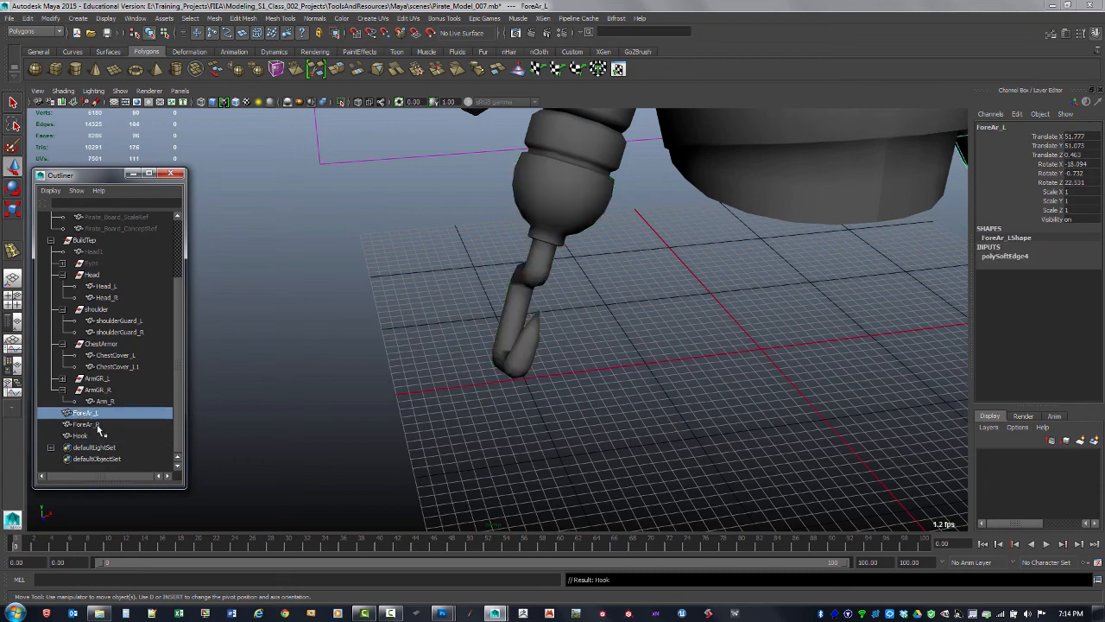
pyautogui.keyDown('ctrl'); pyautogui.click(91, 437); pyautogui.keyUp('ctrl')
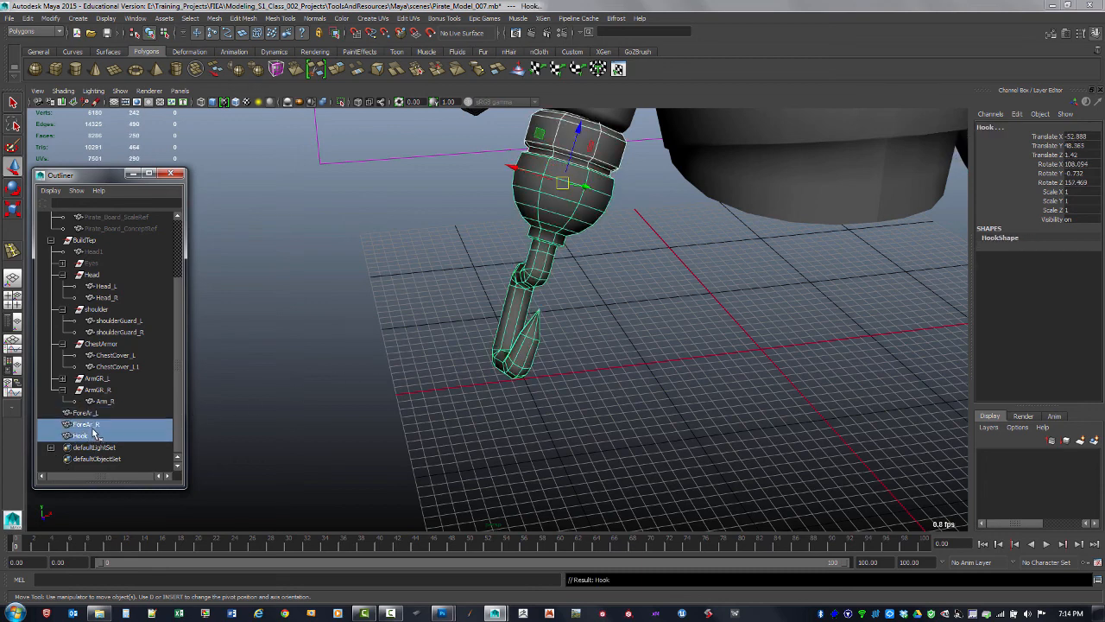
pyautogui.hotkey('ctrl', 'g')
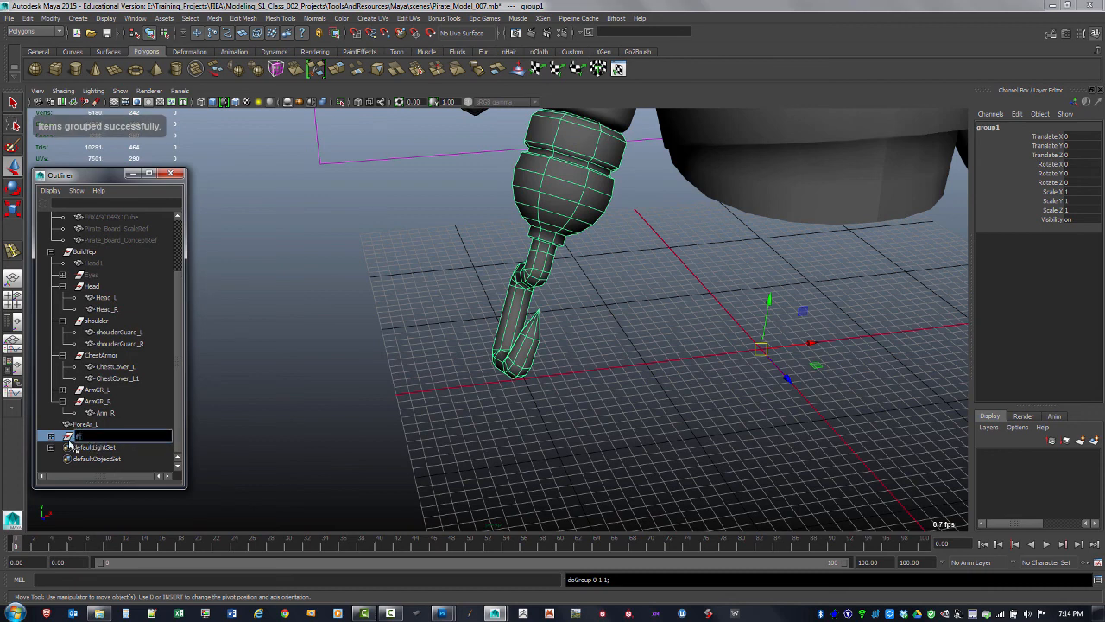
pyautogui.write('ForeAr_R')
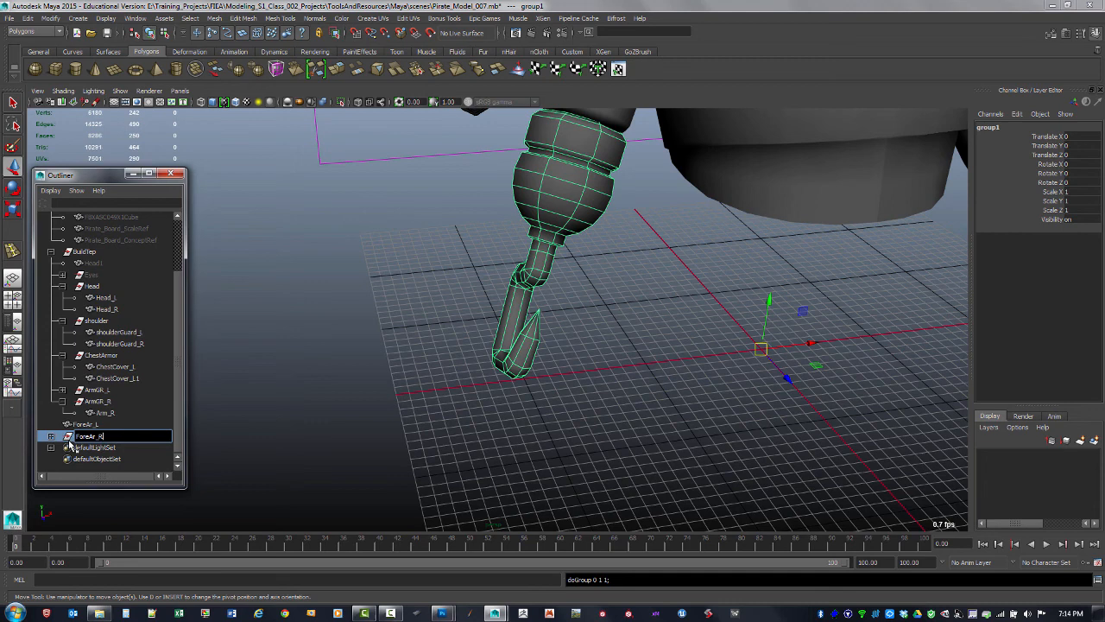
pyautogui.press('Return')
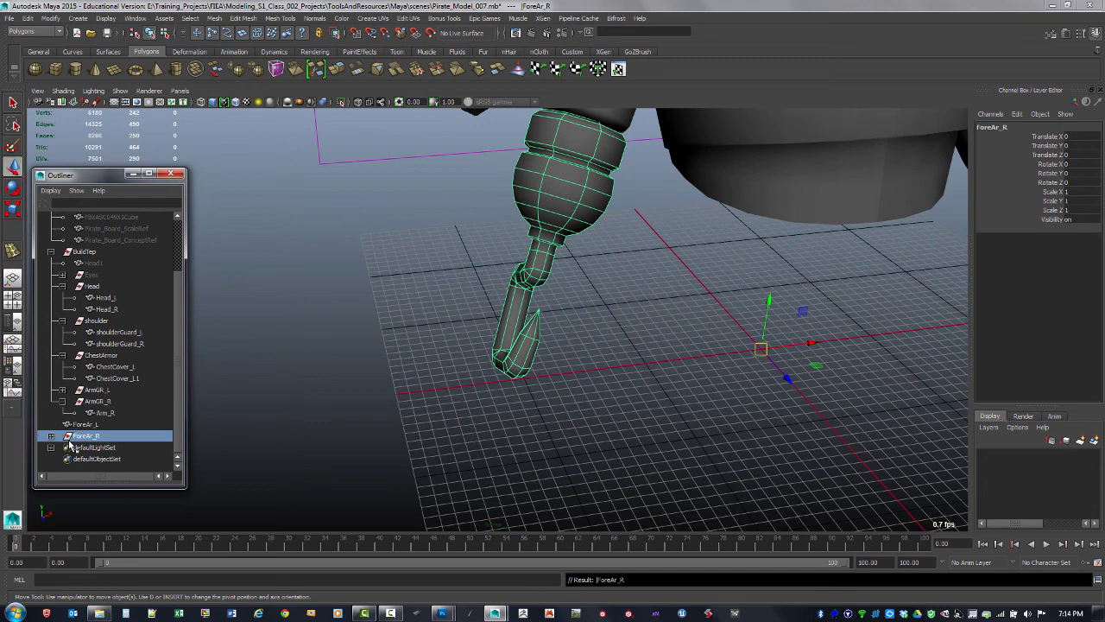
# Group the left bracer ForeAr_L on its own and name the new group ForeAr_L
pyautogui.doubleClick(101, 440)
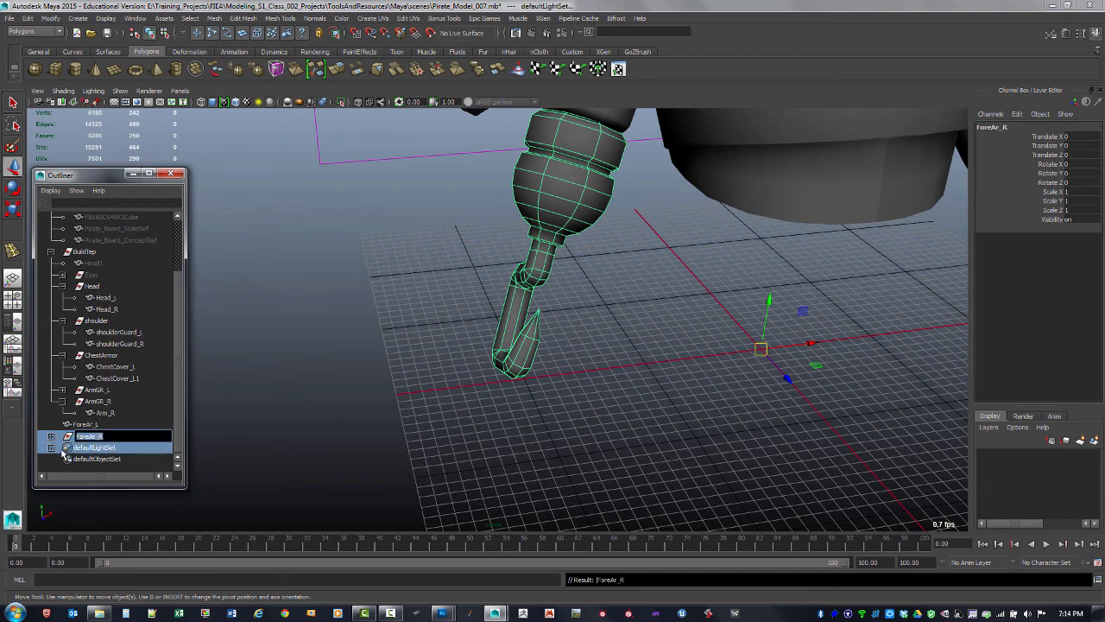
pyautogui.click(96, 425)
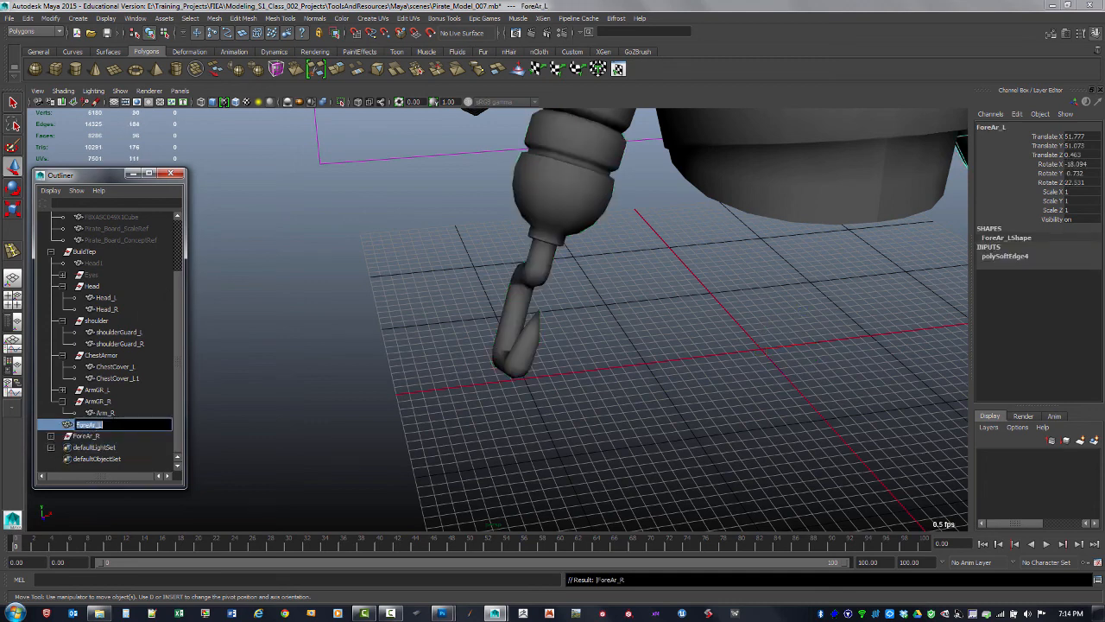
pyautogui.hotkey('ctrl', 'g')
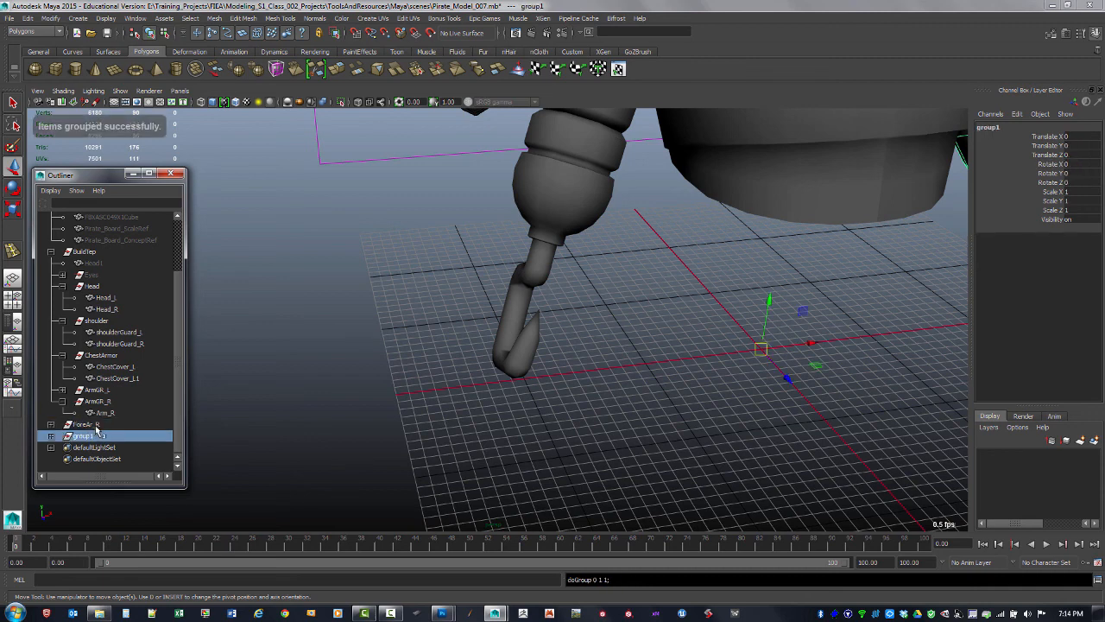
pyautogui.doubleClick(86, 436)
pyautogui.write('ForeAr_R')
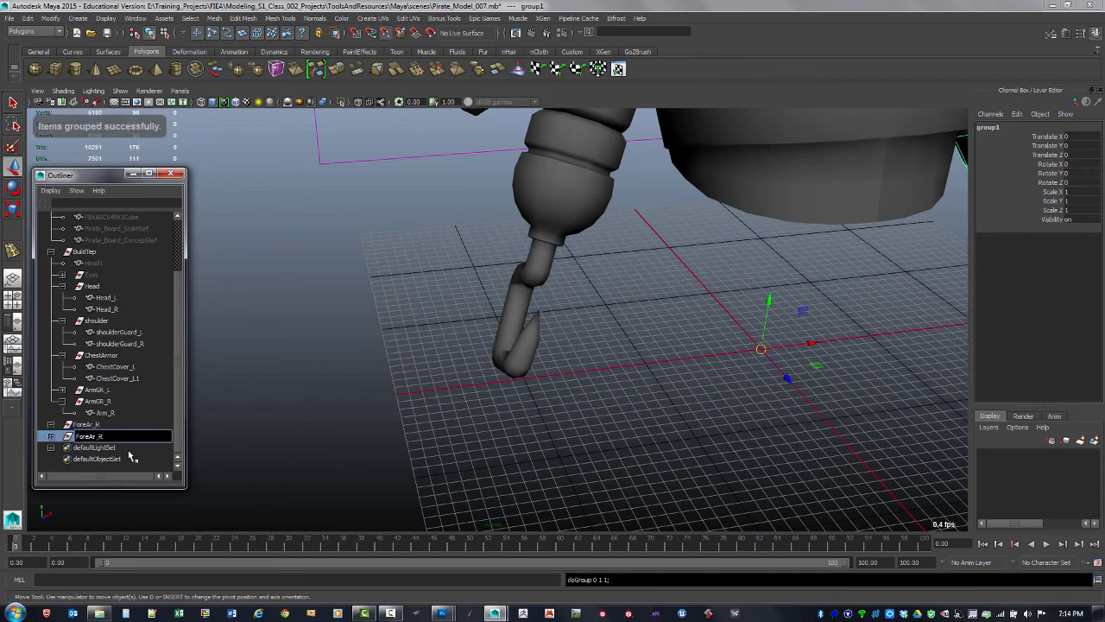
pyautogui.press('BackSpace')
pyautogui.write('L')
pyautogui.press('Return')
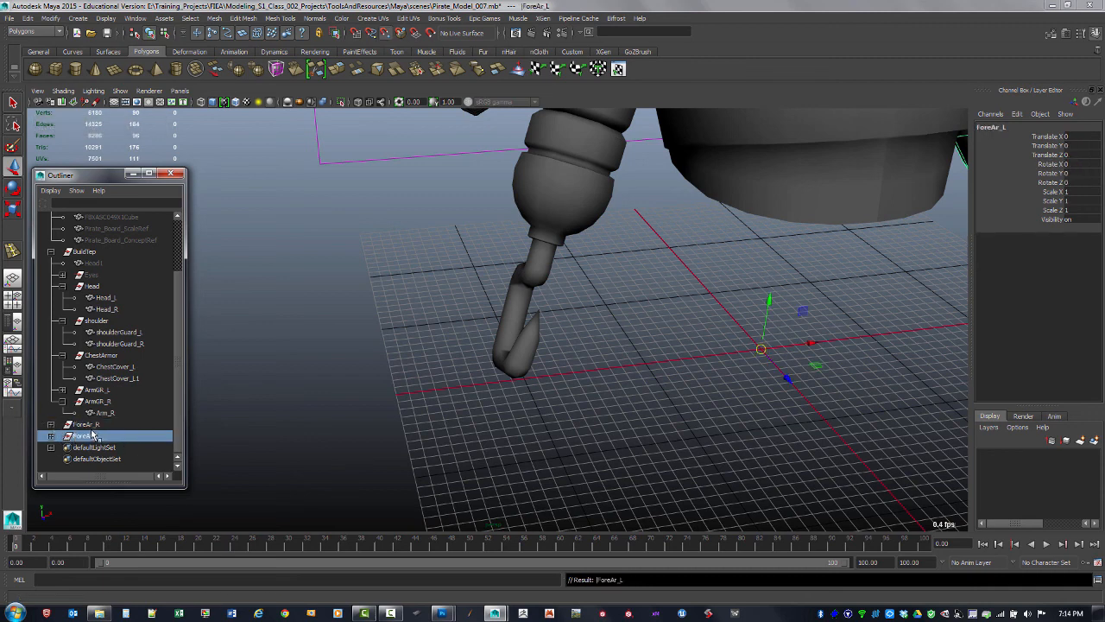
# Move both the ForeAr_R and ForeAr_L groups inside the BuildTep group
pyautogui.keyDown('shift'); pyautogui.click(87, 424); pyautogui.keyUp('shift')
pyautogui.click(50, 252)
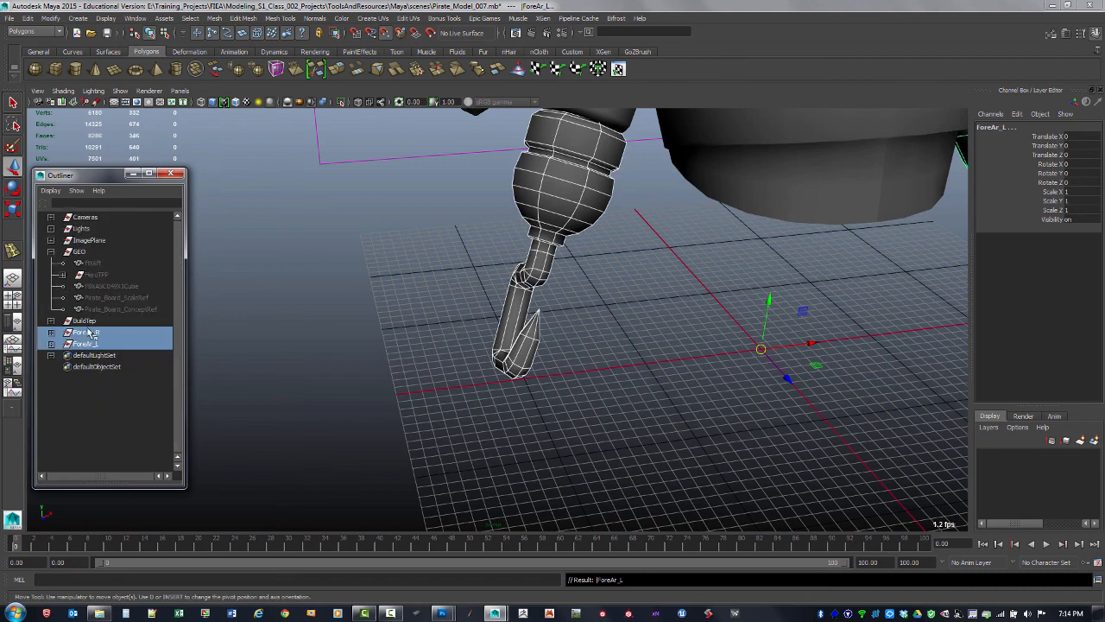
pyautogui.click(51, 251)
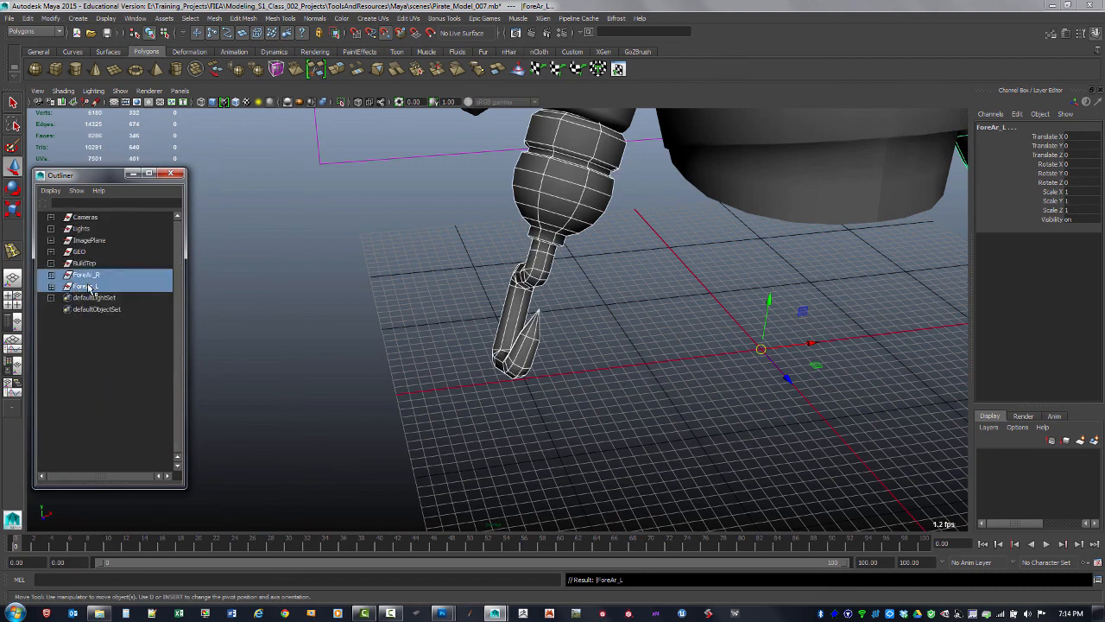
pyautogui.moveTo(92, 273); pyautogui.dragTo(90, 264, button='middle')
pyautogui.click(52, 263)
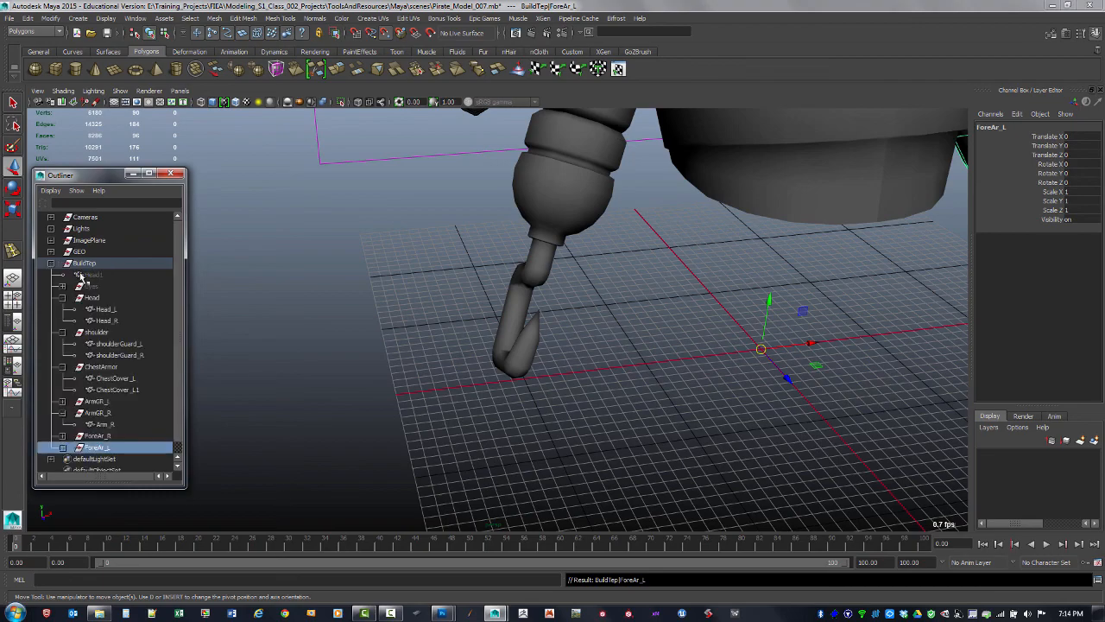
pyautogui.click(86, 264)
pyautogui.click(650, 425)
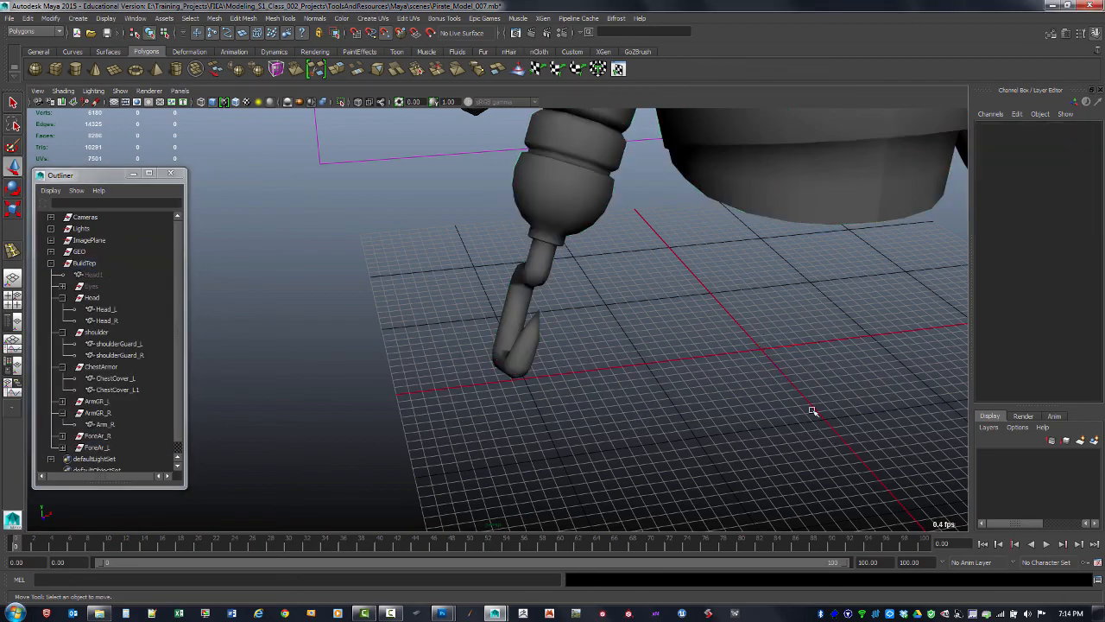
# Orbit around the character and select the arm, shoulder, chest and head pieces to review the armor
pyautogui.keyDown('alt'); pyautogui.moveTo(814, 412); pyautogui.dragTo(672, 389, button='right'); pyautogui.keyUp('alt')
pyautogui.keyDown('alt'); pyautogui.moveTo(673, 390); pyautogui.dragTo(612, 384); pyautogui.keyUp('alt')
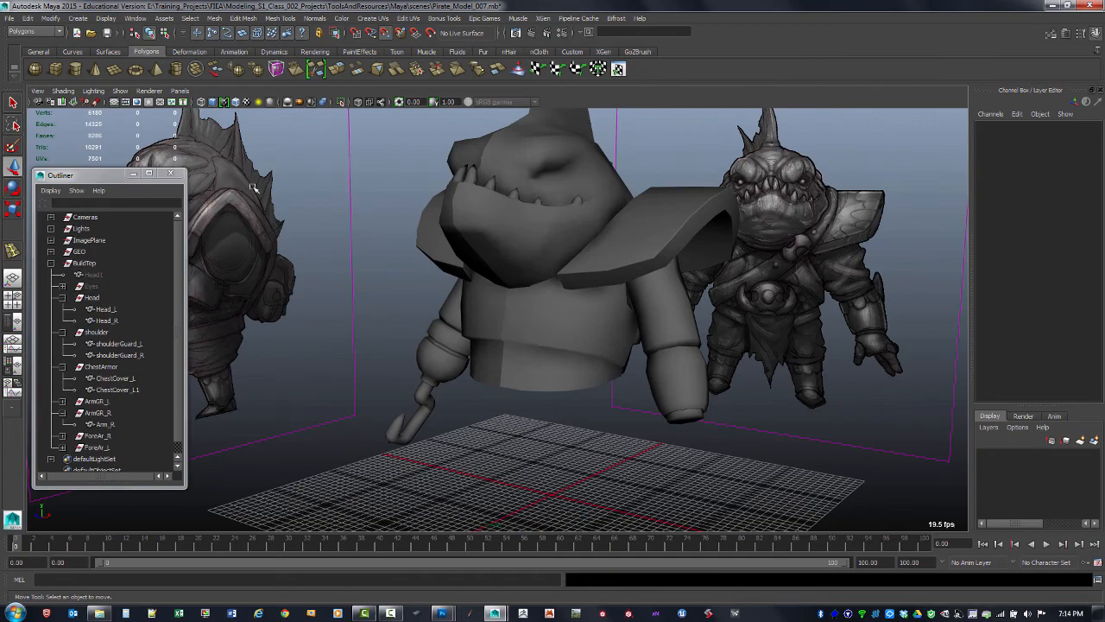
pyautogui.click(70, 92)
pyautogui.click(93, 140)
pyautogui.moveTo(505, 444)
pyautogui.keyDown('alt'); pyautogui.mouseDown()
pyautogui.moveTo(545, 454)
pyautogui.moveTo(612, 447)
pyautogui.moveTo(582, 453)
pyautogui.mouseUp(); pyautogui.keyUp('alt')
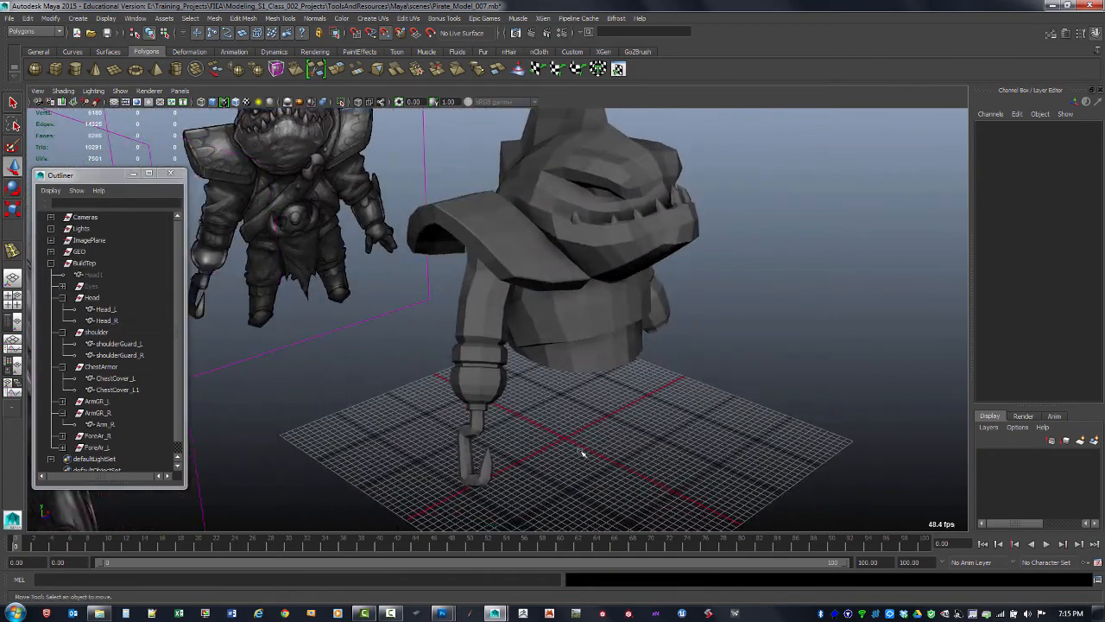
pyautogui.click(475, 423)
pyautogui.keyDown('alt'); pyautogui.moveTo(570, 330); pyautogui.dragTo(490, 338); pyautogui.keyUp('alt')
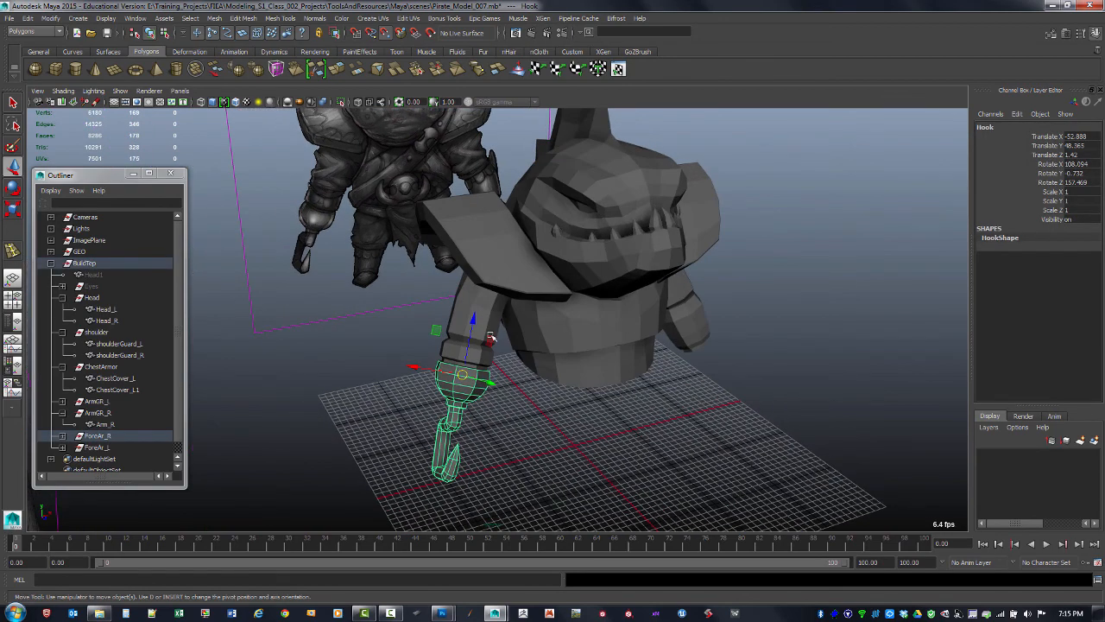
pyautogui.click(484, 354)
pyautogui.keyDown('shift'); pyautogui.click(483, 251); pyautogui.keyUp('shift')
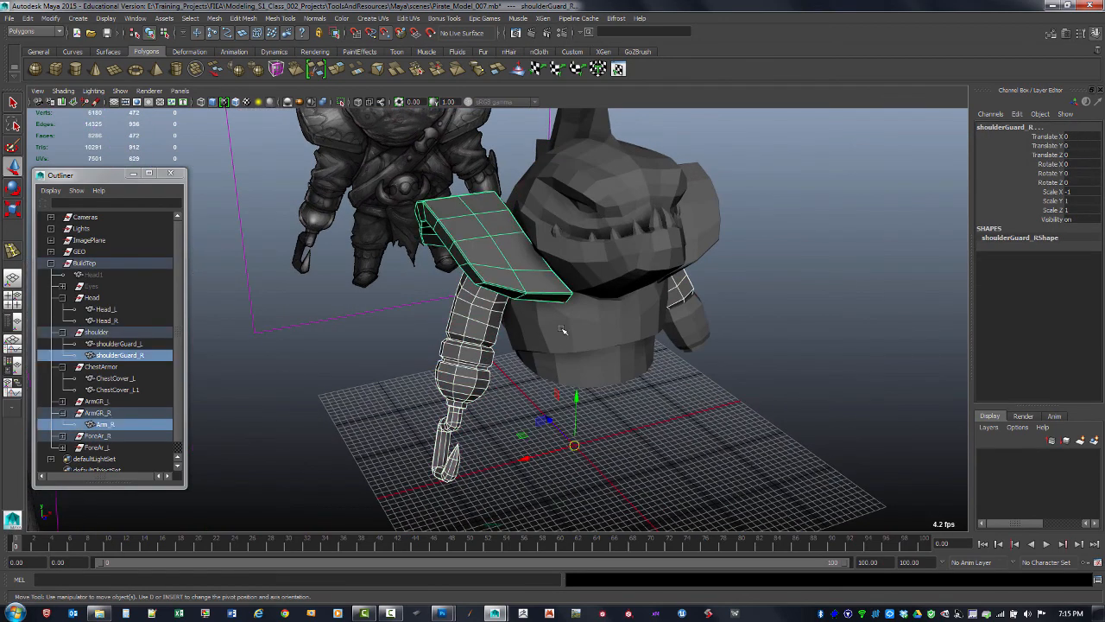
pyautogui.keyDown('shift'); pyautogui.click(622, 356); pyautogui.keyUp('shift')
pyautogui.keyDown('shift'); pyautogui.click(654, 321); pyautogui.keyUp('shift')
pyautogui.keyDown('shift'); pyautogui.click(698, 216); pyautogui.keyUp('shift')
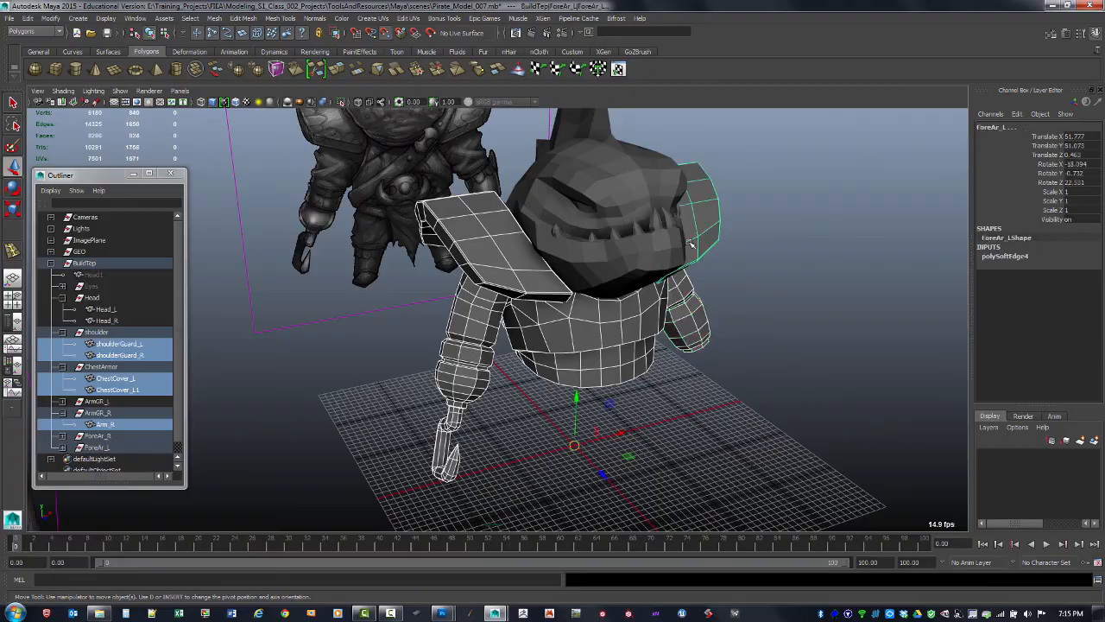
pyautogui.keyDown('shift'); pyautogui.click(649, 245); pyautogui.keyUp('shift')
pyautogui.keyDown('shift'); pyautogui.click(665, 198); pyautogui.keyUp('shift')
pyautogui.keyDown('alt'); pyautogui.moveTo(765, 308); pyautogui.dragTo(693, 340); pyautogui.keyUp('alt')
pyautogui.keyDown('alt'); pyautogui.moveTo(665, 347); pyautogui.dragTo(585, 360); pyautogui.keyUp('alt')
pyautogui.keyDown('alt'); pyautogui.moveTo(584, 360); pyautogui.dragTo(676, 382, button='right'); pyautogui.keyUp('alt')
pyautogui.keyDown('alt'); pyautogui.moveTo(676, 382); pyautogui.dragTo(708, 330, button='middle'); pyautogui.keyUp('alt')
pyautogui.keyDown('alt'); pyautogui.moveTo(708, 330); pyautogui.dragTo(357, 283); pyautogui.keyUp('alt')
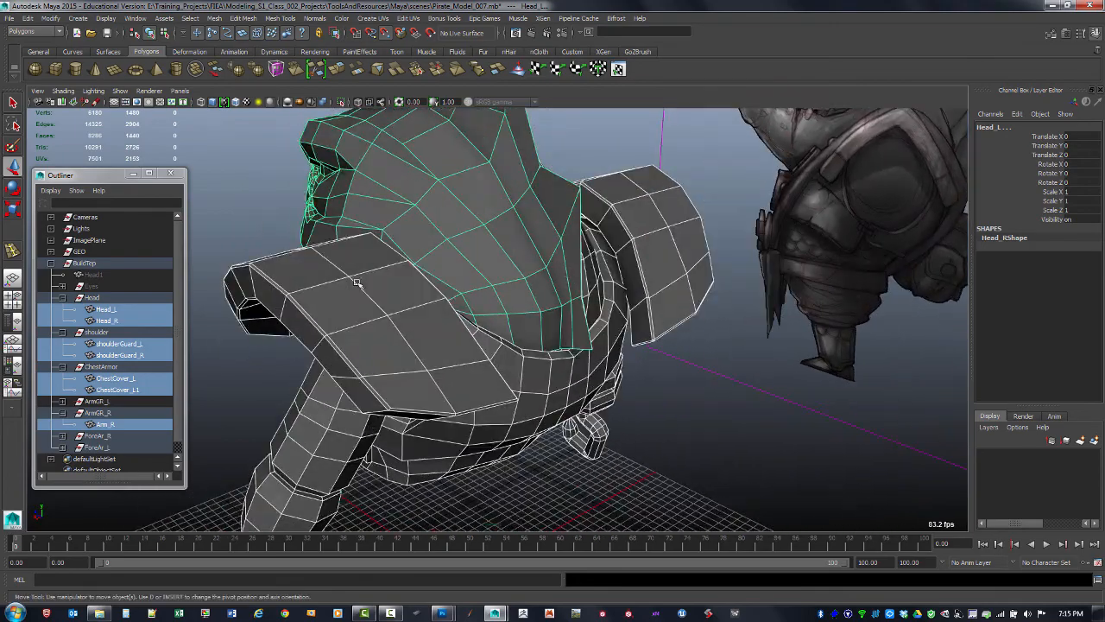
pyautogui.keyDown('alt'); pyautogui.moveTo(358, 373); pyautogui.dragTo(688, 377); pyautogui.keyUp('alt')
pyautogui.keyDown('alt'); pyautogui.moveTo(688, 377); pyautogui.dragTo(608, 344, button='right'); pyautogui.keyUp('alt')
pyautogui.keyDown('alt'); pyautogui.moveTo(597, 355); pyautogui.dragTo(635, 376); pyautogui.keyUp('alt')
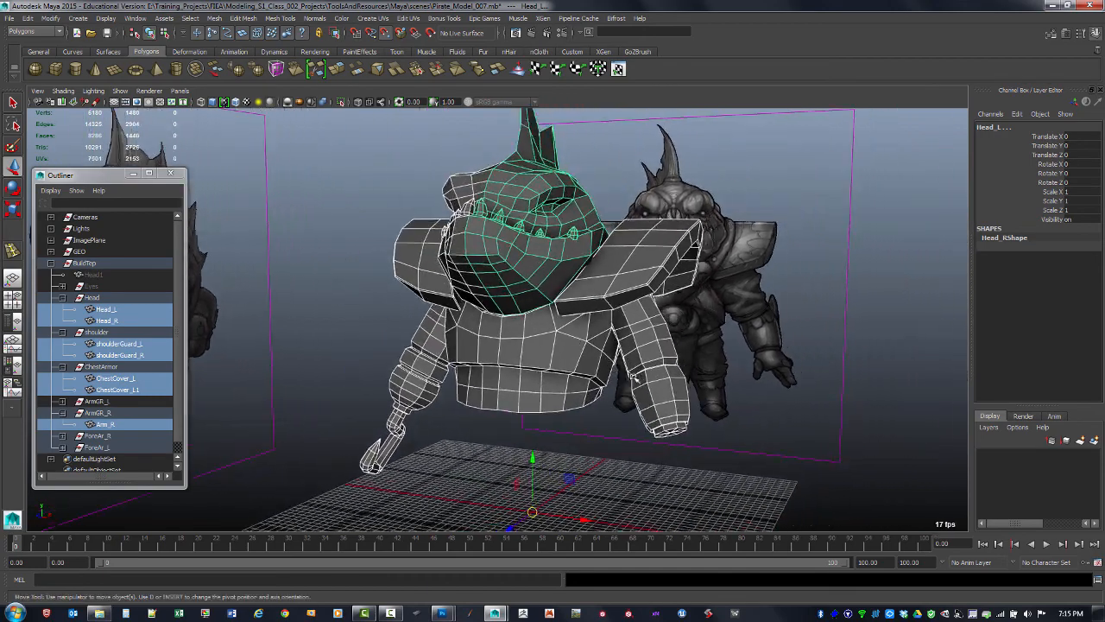
pyautogui.keyDown('alt'); pyautogui.moveTo(612, 414); pyautogui.dragTo(692, 455); pyautogui.keyUp('alt')
pyautogui.click(714, 443)
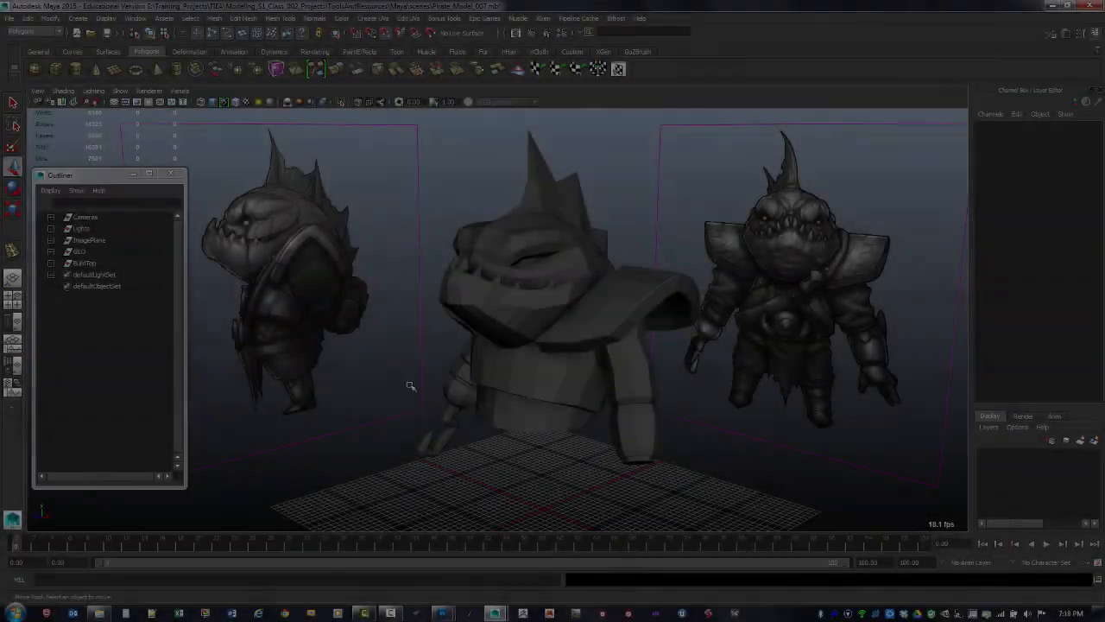
# Create a polygon cylinder with 16 axis divisions
pyautogui.keyDown('alt'); pyautogui.moveTo(410, 386); pyautogui.dragTo(413, 380); pyautogui.keyUp('alt')
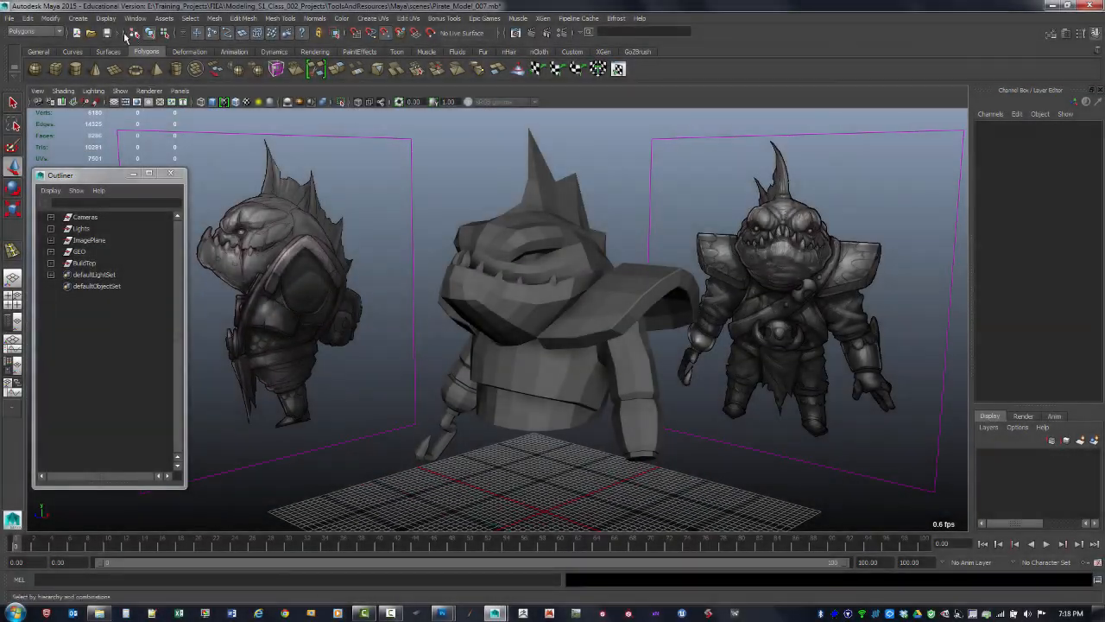
pyautogui.click(77, 18)
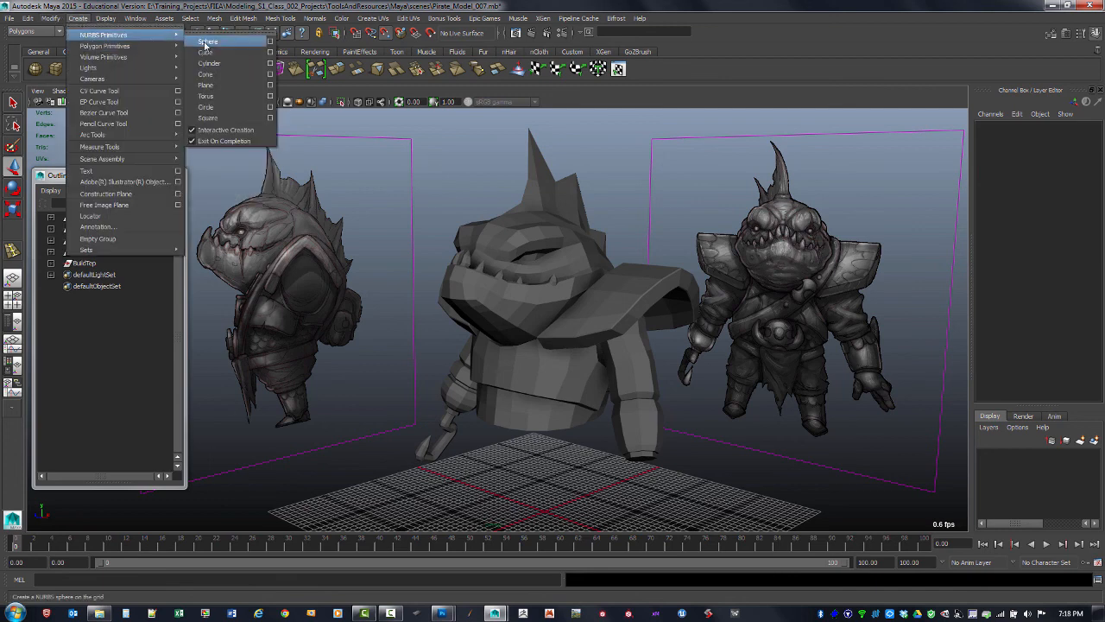
pyautogui.moveTo(158, 48)
pyautogui.click(270, 74)
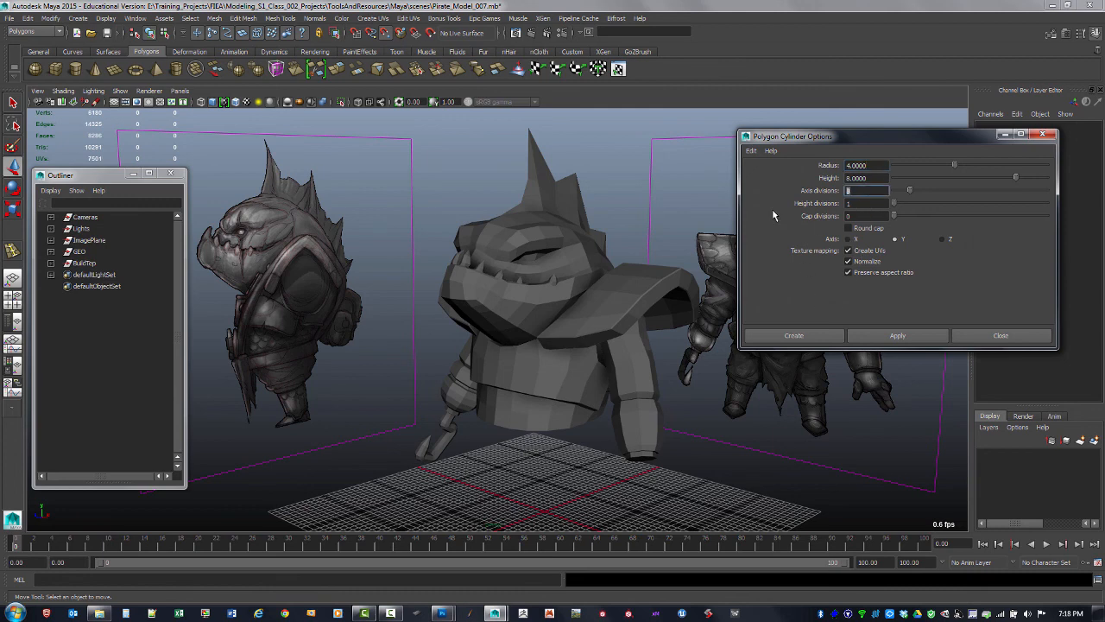
pyautogui.write('16')
pyautogui.press('Return')
pyautogui.click(896, 337)
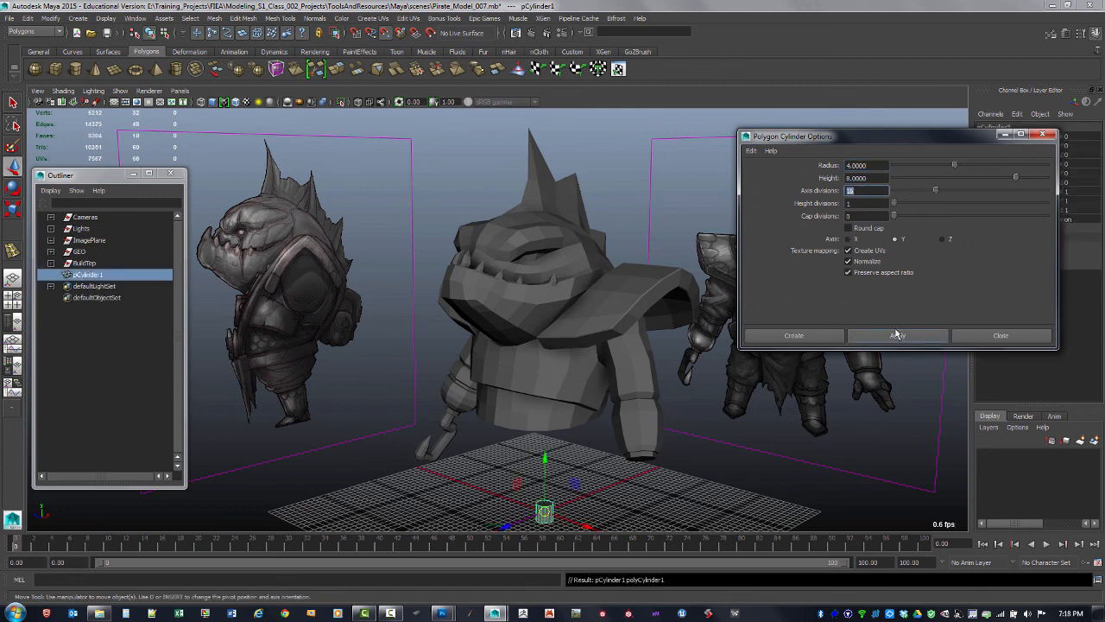
pyautogui.click(1044, 137)
# Fit the cylinder around the waist as a belt: Translate Y about 43.6, scale about 6.9 by 1.07, tilt about 3.8° on X
pyautogui.press('space')
pyautogui.press('space')
pyautogui.keyDown('alt'); pyautogui.moveTo(664, 366); pyautogui.dragTo(748, 323, button='middle'); pyautogui.keyUp('alt')
pyautogui.keyDown('alt'); pyautogui.moveTo(748, 323); pyautogui.dragTo(514, 289, button='right'); pyautogui.keyUp('alt')
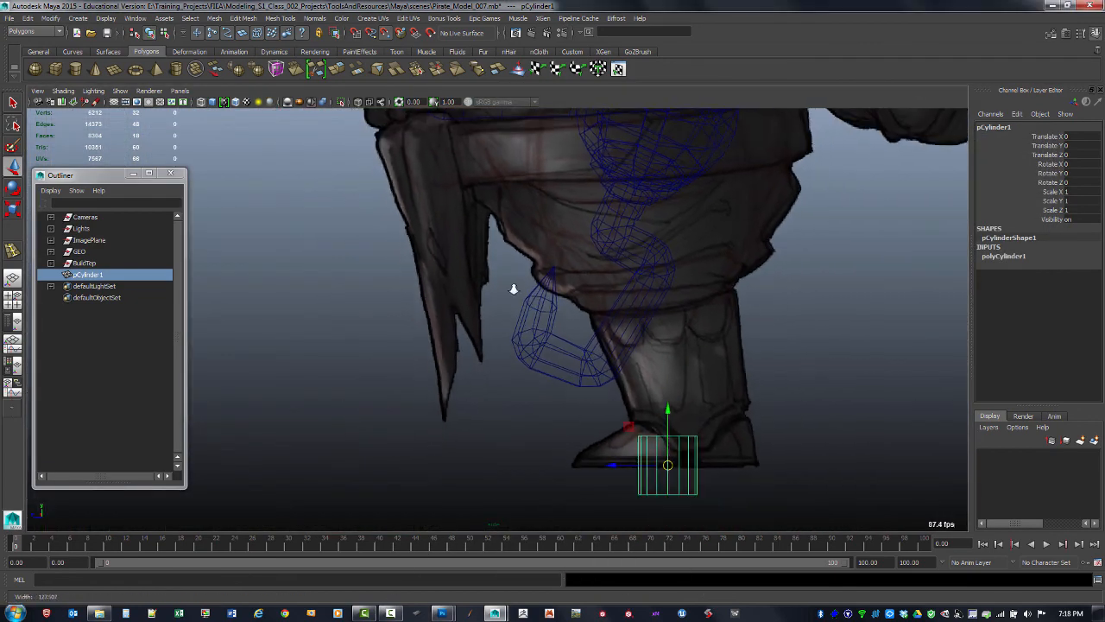
pyautogui.keyDown('alt'); pyautogui.moveTo(514, 289); pyautogui.dragTo(530, 384, button='middle'); pyautogui.keyUp('alt')
pyautogui.keyDown('alt'); pyautogui.moveTo(728, 355); pyautogui.dragTo(667, 371, button='right'); pyautogui.keyUp('alt')
pyautogui.moveTo(647, 480); pyautogui.dragTo(677, 271)
pyautogui.press('e')
pyautogui.press('r')
pyautogui.press('e')
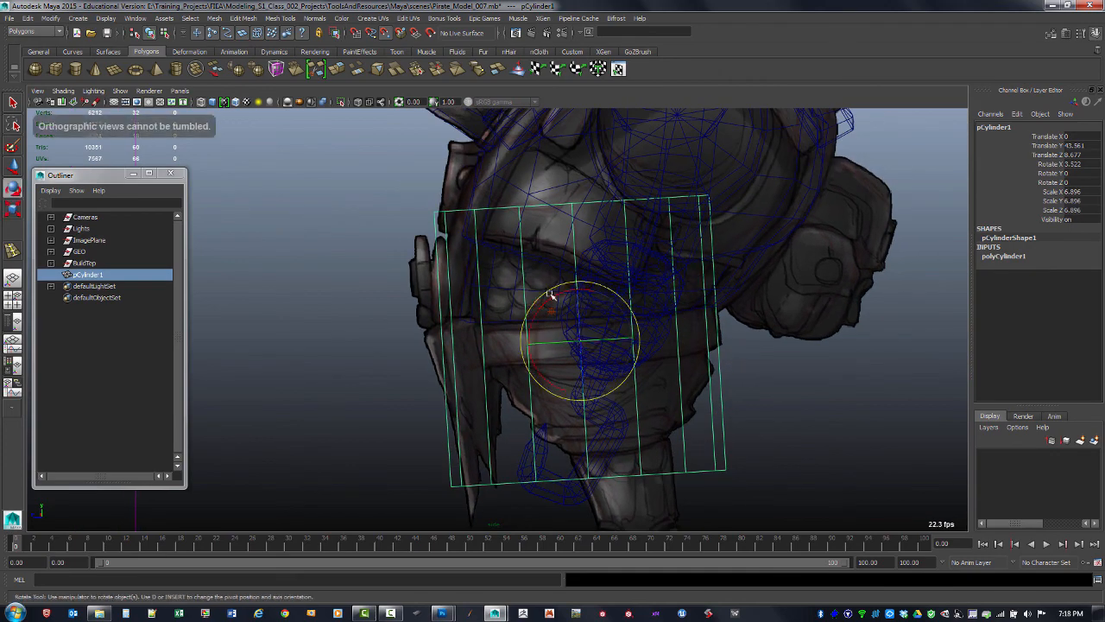
pyautogui.moveTo(563, 292); pyautogui.dragTo(577, 334)
pyautogui.press('r')
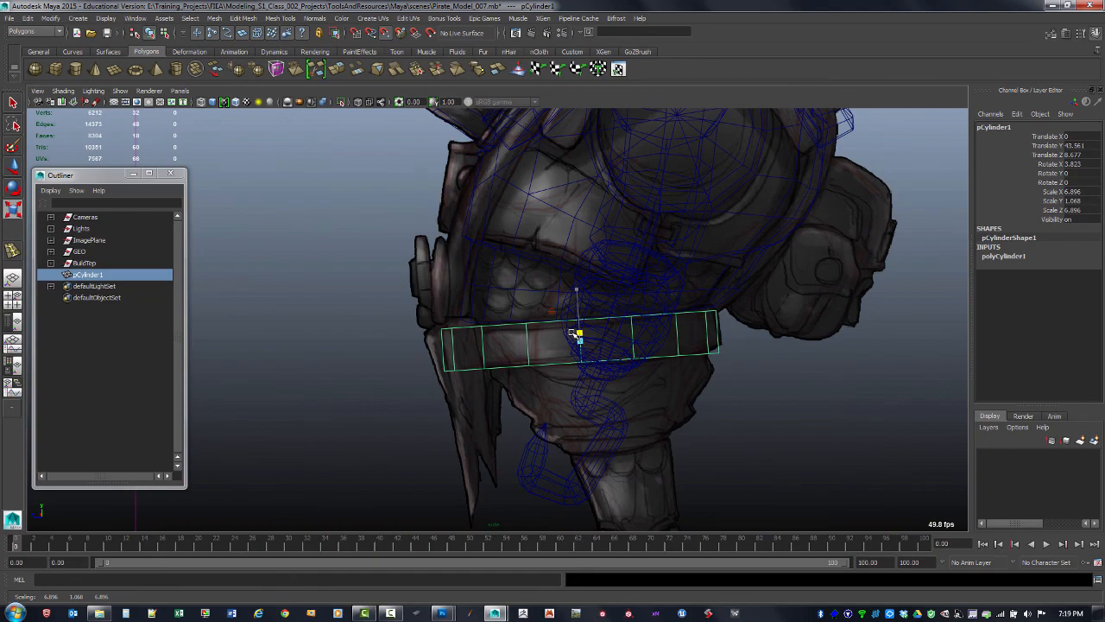
# Nudge the belt cylinder slightly upward so it sits just below the chest armor
pyautogui.press('space')
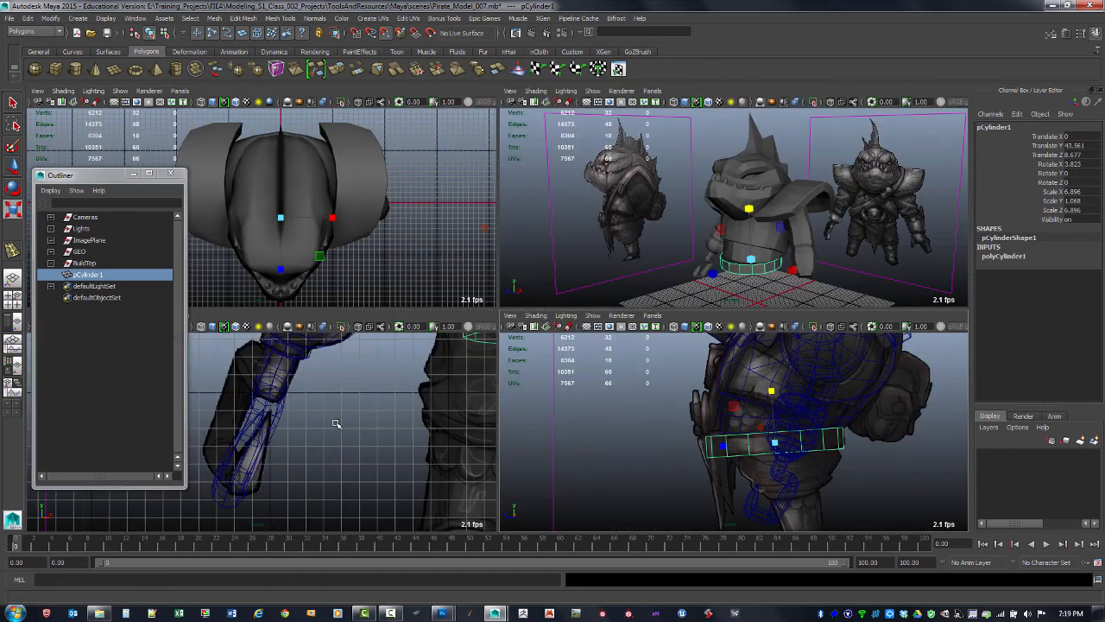
pyautogui.press('space')
pyautogui.keyDown('alt'); pyautogui.moveTo(496, 319); pyautogui.dragTo(475, 253, button='right'); pyautogui.keyUp('alt')
pyautogui.press('f')
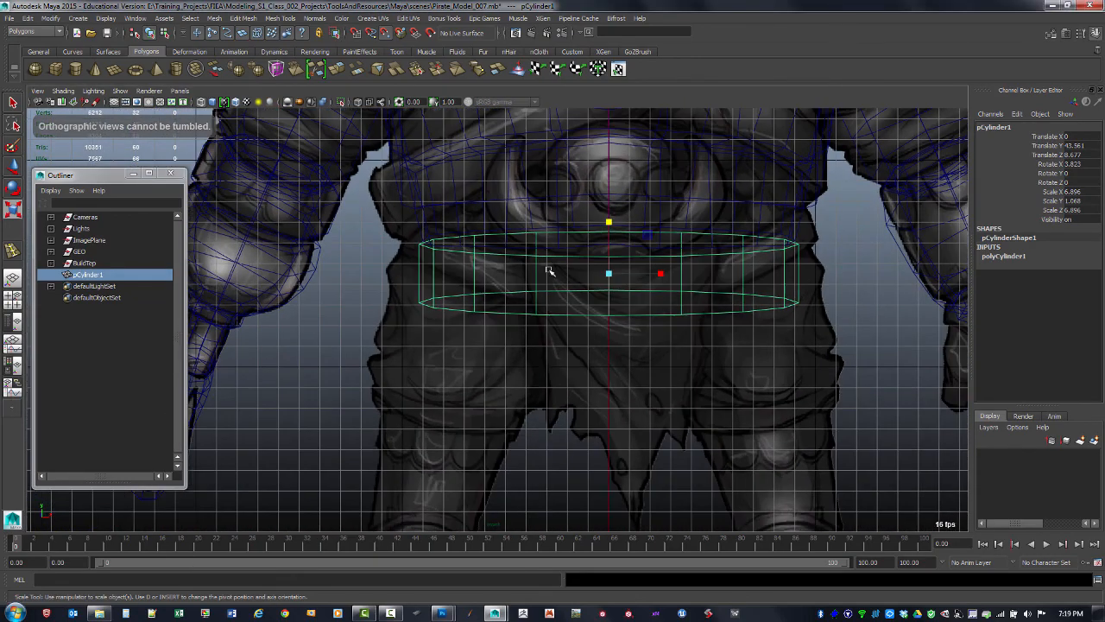
pyautogui.press('space')
pyautogui.press('space')
pyautogui.keyDown('alt'); pyautogui.moveTo(663, 331); pyautogui.dragTo(614, 323); pyautogui.keyUp('alt')
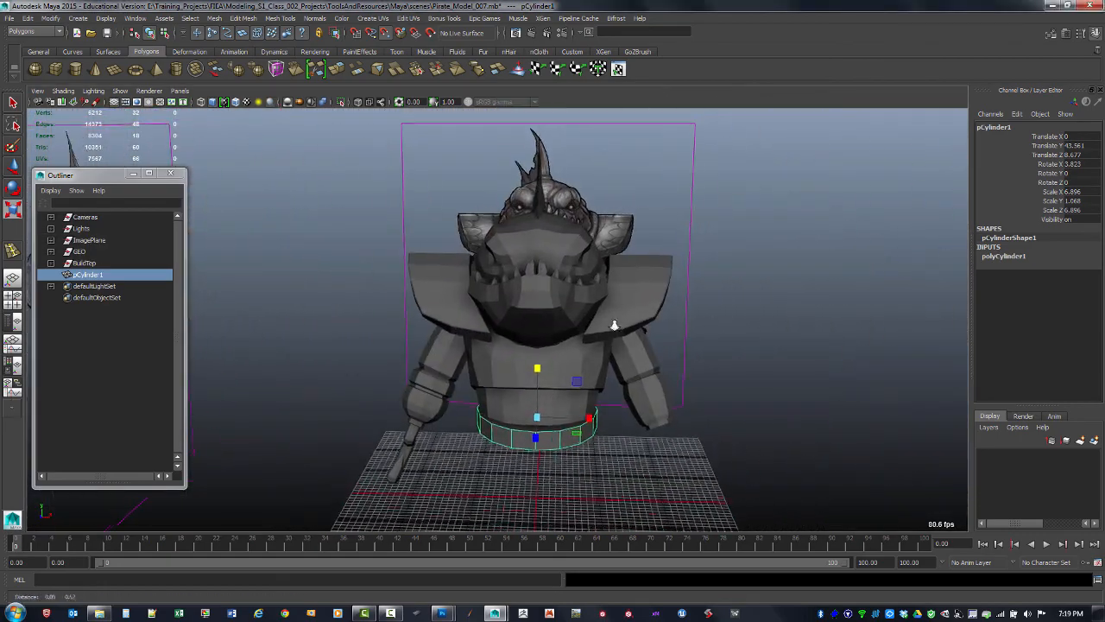
pyautogui.keyDown('alt'); pyautogui.moveTo(614, 323); pyautogui.dragTo(654, 328, button='right'); pyautogui.keyUp('alt')
pyautogui.keyDown('alt'); pyautogui.moveTo(654, 328); pyautogui.dragTo(589, 325); pyautogui.keyUp('alt')
pyautogui.press('w')
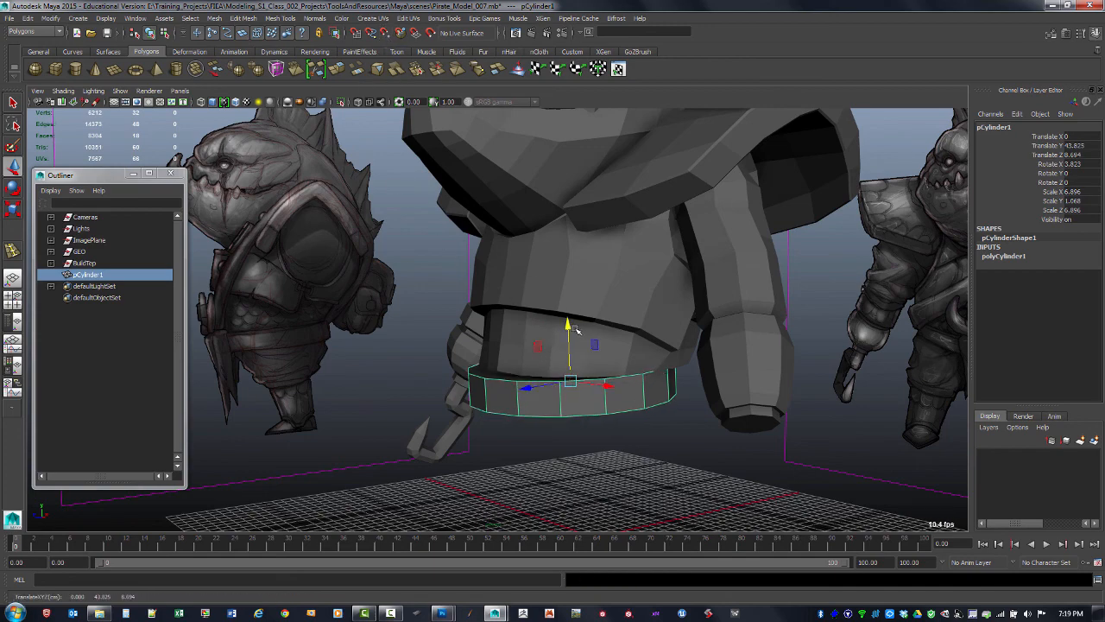
pyautogui.keyDown('alt'); pyautogui.moveTo(594, 363); pyautogui.dragTo(552, 332); pyautogui.keyUp('alt')
pyautogui.press('w')
pyautogui.moveTo(578, 396); pyautogui.dragTo(587, 375, button='right')
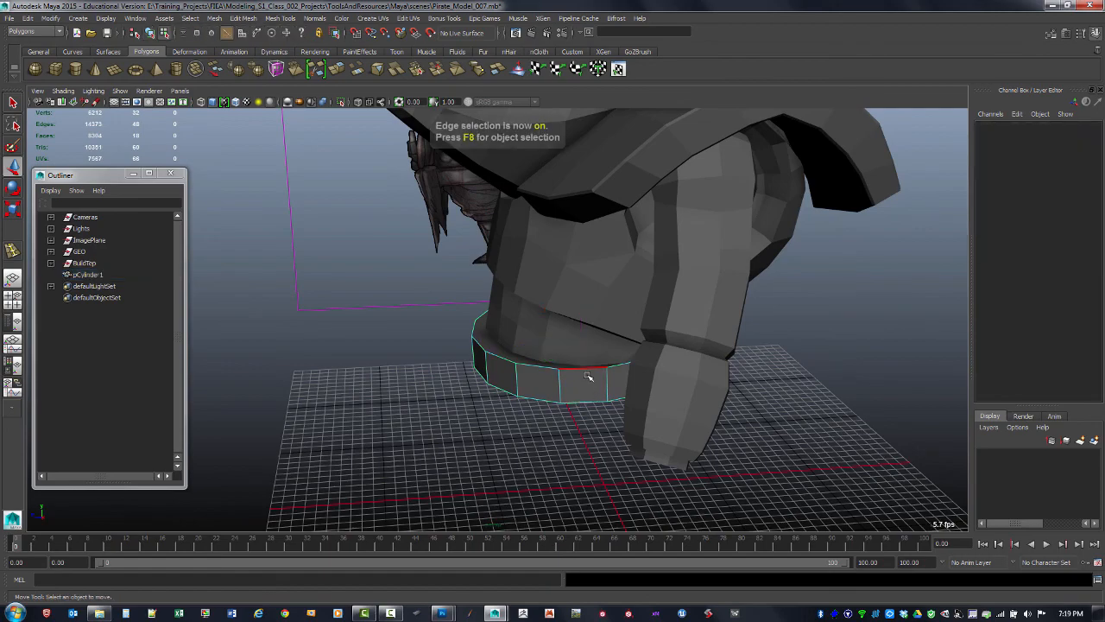
# Select an edge on the belt and turn on soft selection with symmetry
pyautogui.click(607, 382)
pyautogui.keyDown('alt'); pyautogui.moveTo(574, 385); pyautogui.dragTo(661, 367); pyautogui.keyUp('alt')
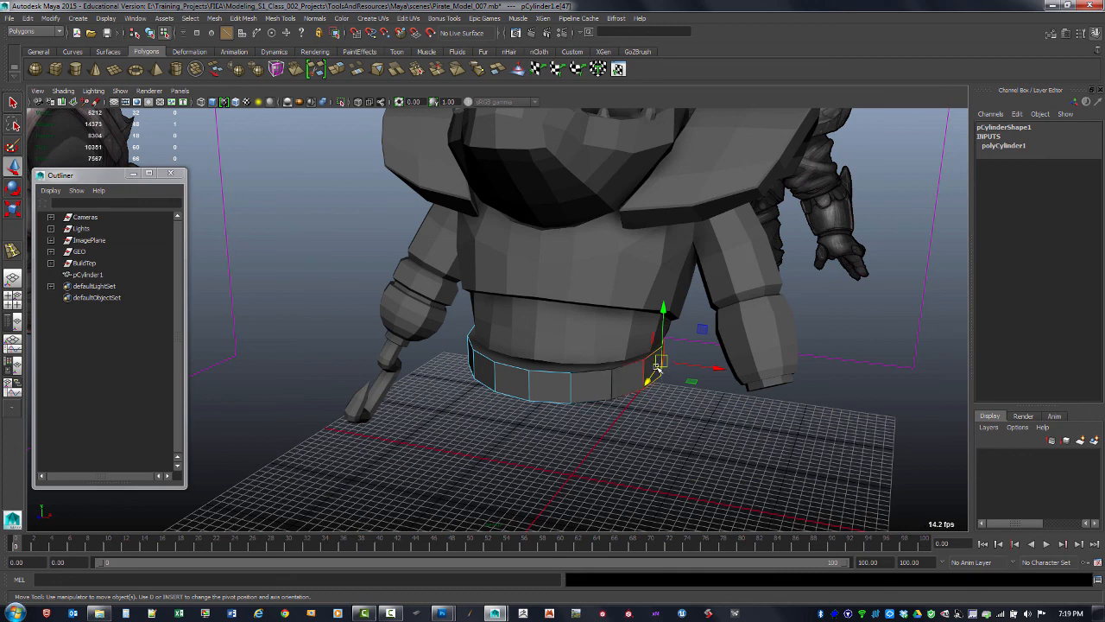
pyautogui.press('b')
pyautogui.moveTo(658, 369)
pyautogui.mouseDown()
pyautogui.moveTo(751, 377)
pyautogui.moveTo(647, 361)
pyautogui.moveTo(784, 373)
pyautogui.moveTo(639, 365)
pyautogui.moveTo(812, 373)
pyautogui.moveTo(669, 368)
pyautogui.mouseUp()
pyautogui.keyDown('shift'); pyautogui.rightClick(666, 361); pyautogui.keyUp('shift')
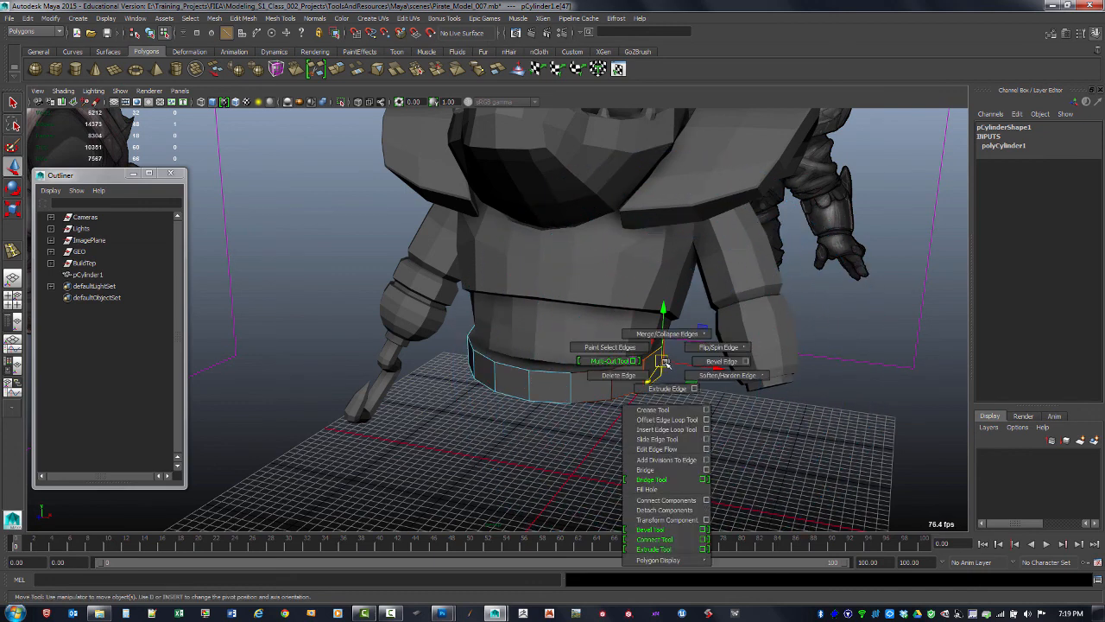
pyautogui.keyDown('ctrl'); pyautogui.keyDown('shift'); pyautogui.rightClick(661, 360); pyautogui.keyUp('shift'); pyautogui.keyUp('ctrl')
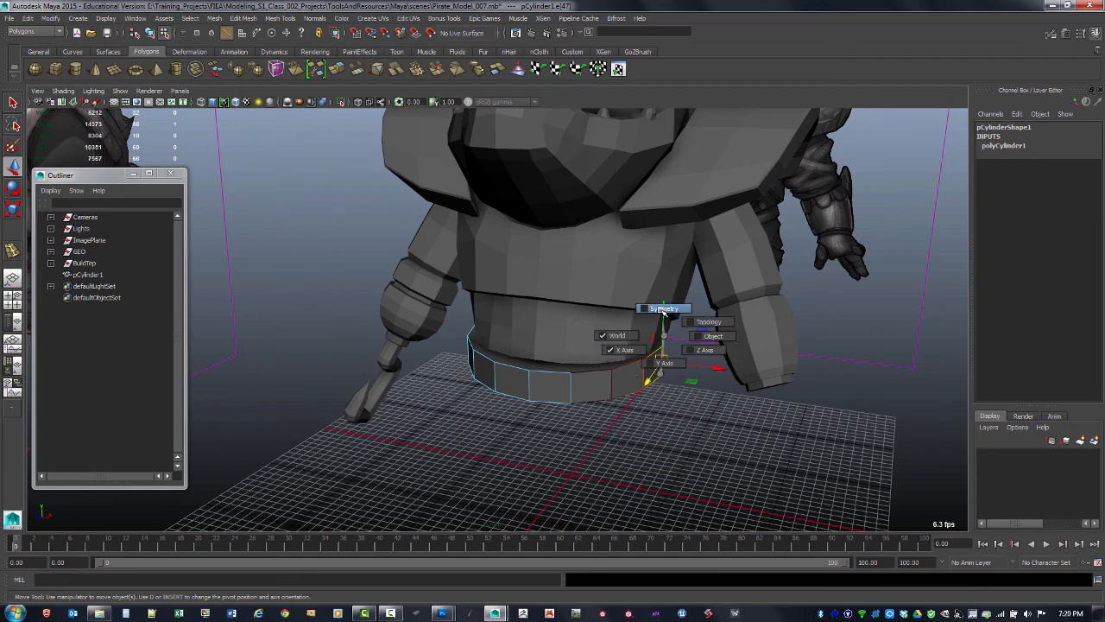
pyautogui.click(658, 311)
# Set soft selection symmetry on the belt edge and open the Move tool settings to check soft select and symmetry options
pyautogui.keyDown('alt'); pyautogui.moveTo(613, 380); pyautogui.dragTo(703, 404); pyautogui.keyUp('alt')
pyautogui.click(671, 407)
pyautogui.click(657, 379)
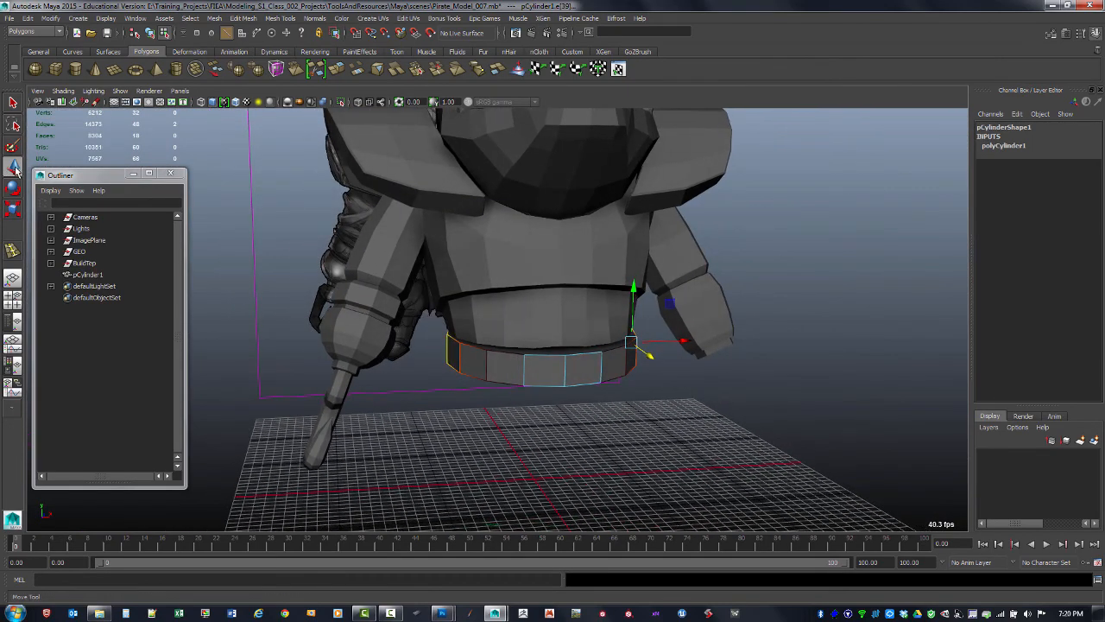
pyautogui.doubleClick(14, 167)
pyautogui.moveTo(920, 154); pyautogui.dragTo(933, 85)
pyautogui.moveTo(1046, 177); pyautogui.dragTo(1038, 355)
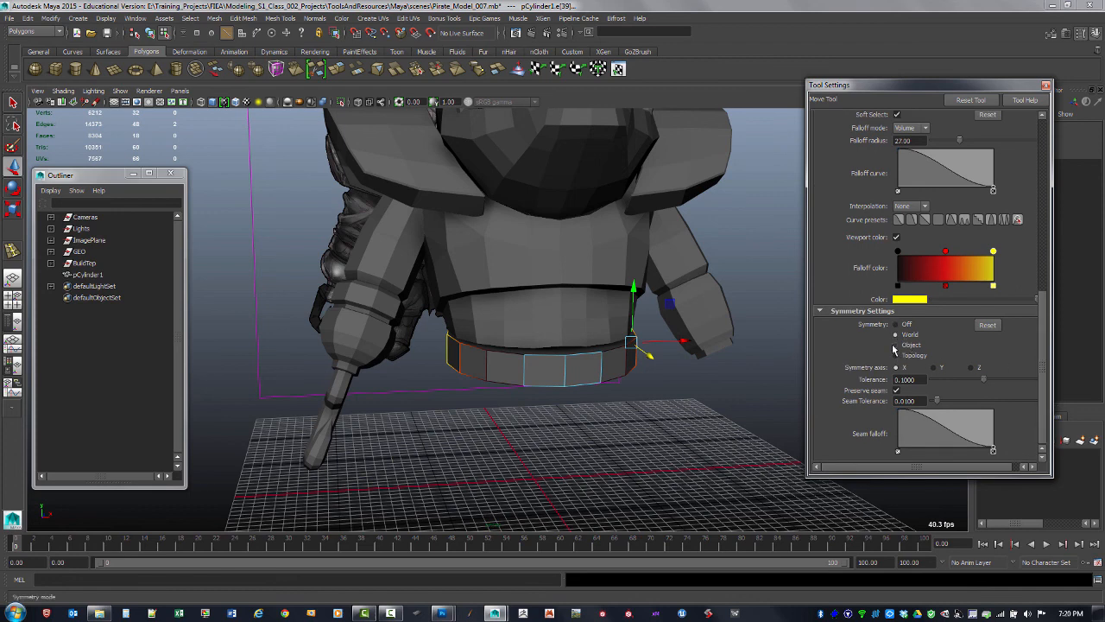
# Raise a back edge of the belt with soft selection so its top curves up, then close the tool settings
pyautogui.press('w')
pyautogui.click(629, 365)
pyautogui.moveTo(629, 338); pyautogui.dragTo(631, 319)
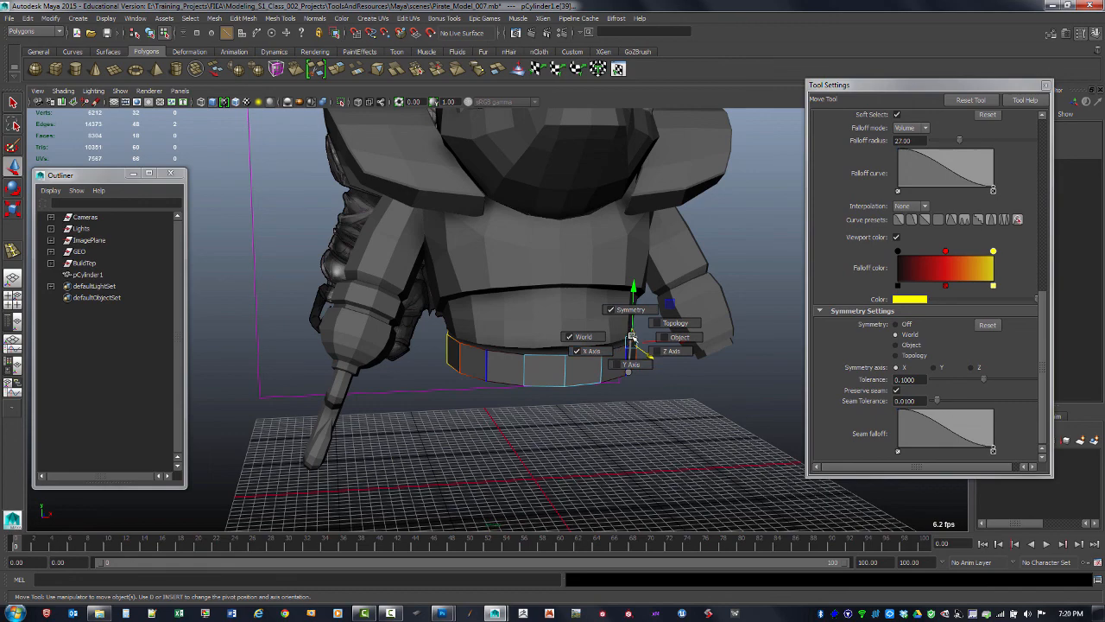
pyautogui.moveTo(631, 337); pyautogui.dragTo(633, 338)
pyautogui.keyDown('alt'); pyautogui.moveTo(768, 363); pyautogui.dragTo(718, 349); pyautogui.keyUp('alt')
pyautogui.click(1044, 85)
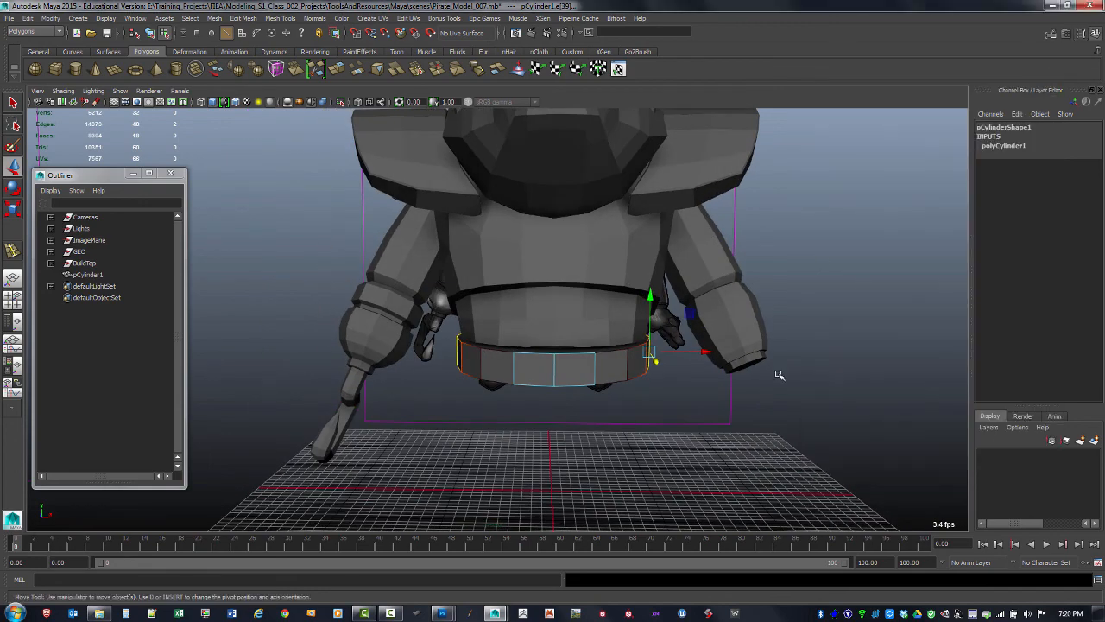
# Try moving the belt's front edges with soft selection and undo the move
pyautogui.keyDown('alt'); pyautogui.moveTo(778, 374); pyautogui.dragTo(537, 273); pyautogui.keyUp('alt')
pyautogui.click(562, 364)
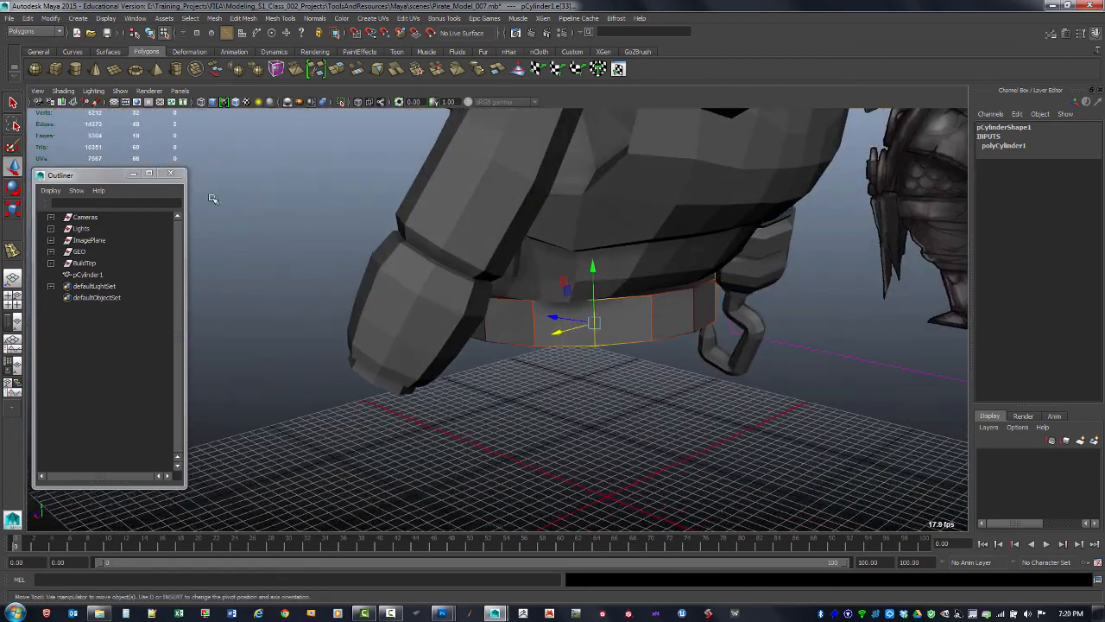
pyautogui.doubleClick(14, 167)
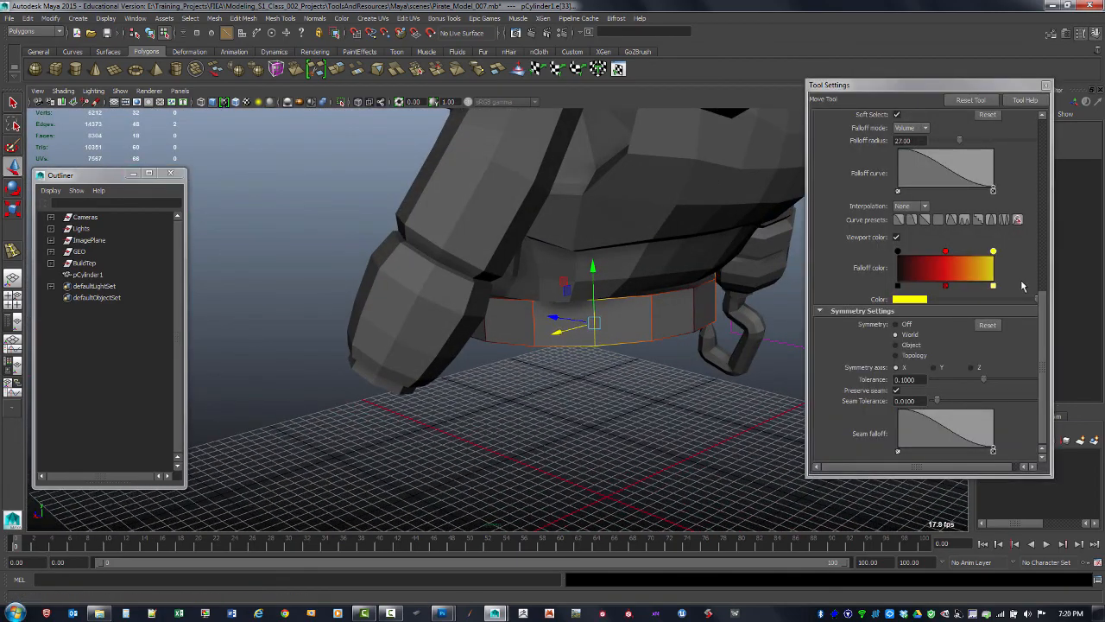
pyautogui.moveTo(1042, 316); pyautogui.dragTo(1046, 136)
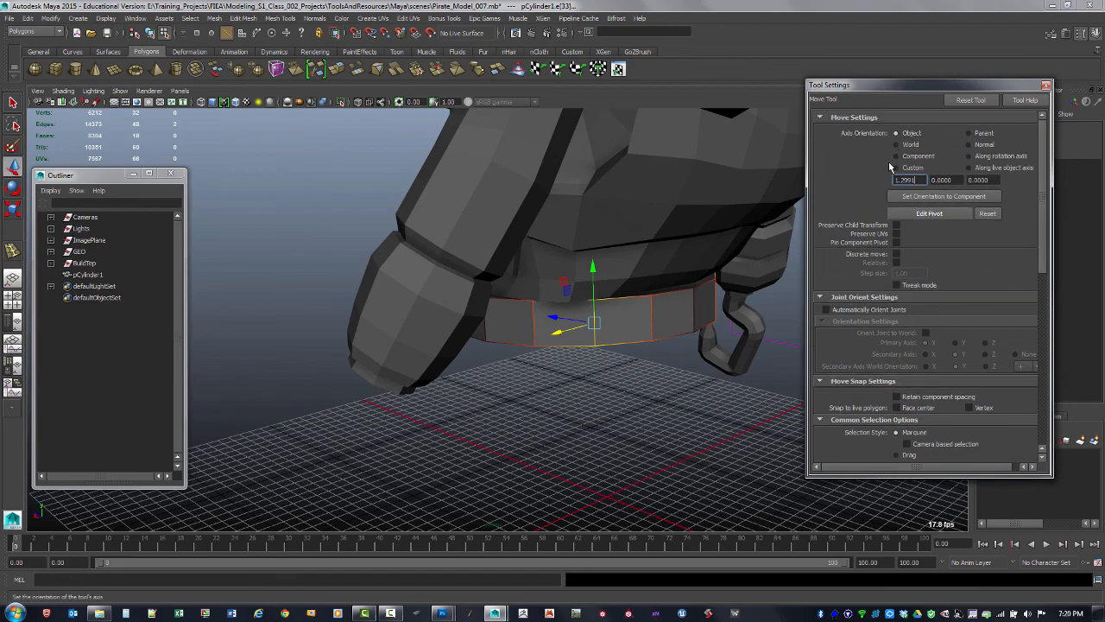
pyautogui.moveTo(571, 297)
pyautogui.keyDown('alt'); pyautogui.mouseDown()
pyautogui.moveTo(578, 316)
pyautogui.moveTo(582, 308)
pyautogui.moveTo(552, 319)
pyautogui.moveTo(527, 352)
pyautogui.moveTo(700, 365)
pyautogui.moveTo(604, 288)
pyautogui.moveTo(603, 268)
pyautogui.moveTo(600, 289)
pyautogui.moveTo(617, 308)
pyautogui.moveTo(562, 308)
pyautogui.mouseUp(); pyautogui.keyUp('alt')
pyautogui.keyDown('alt'); pyautogui.moveTo(495, 298); pyautogui.dragTo(479, 228); pyautogui.keyUp('alt')
pyautogui.hotkey('ctrl', 'z')
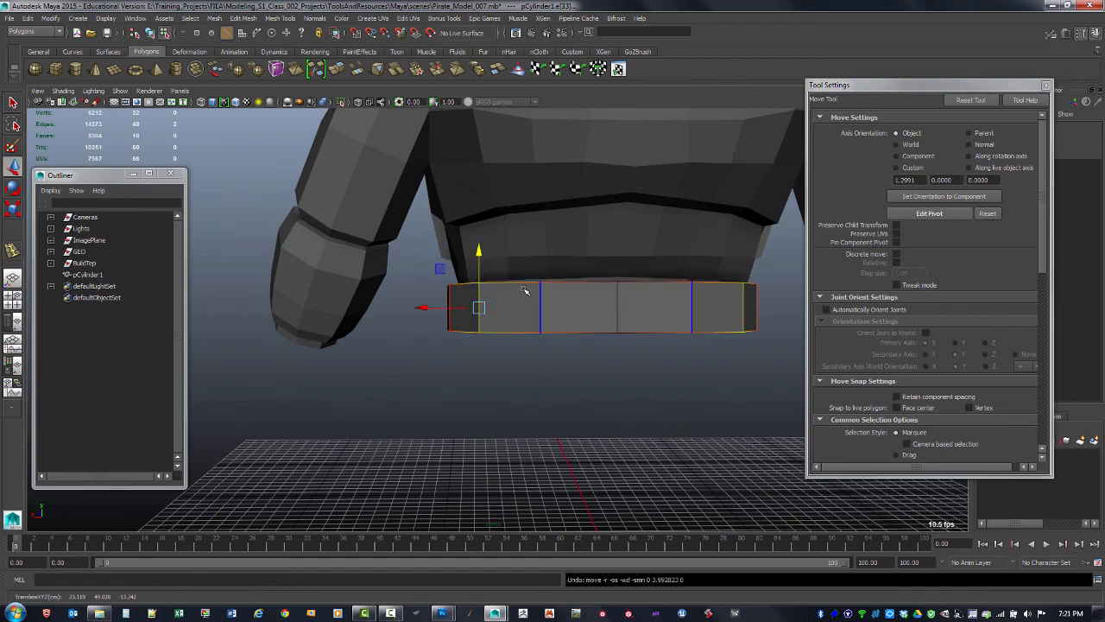
# Reshape edges around the belt's front and sides with soft selection so it follows the chest armor
pyautogui.keyDown('alt'); pyautogui.moveTo(496, 309); pyautogui.dragTo(595, 384); pyautogui.keyUp('alt')
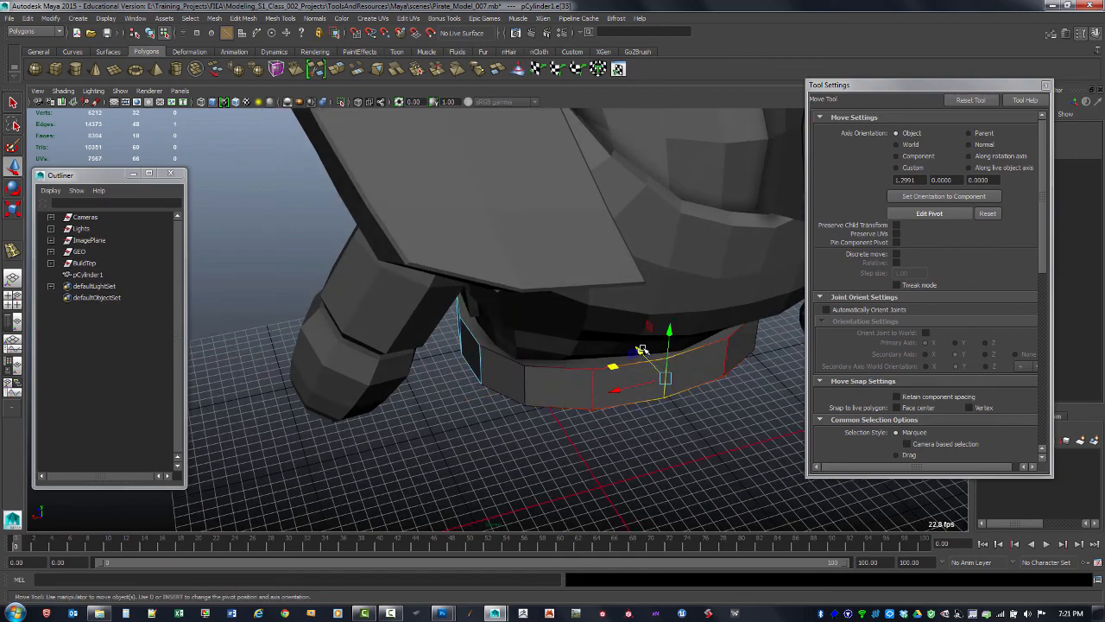
pyautogui.moveTo(641, 349)
pyautogui.mouseDown()
pyautogui.moveTo(655, 354)
pyautogui.moveTo(641, 356)
pyautogui.mouseUp()
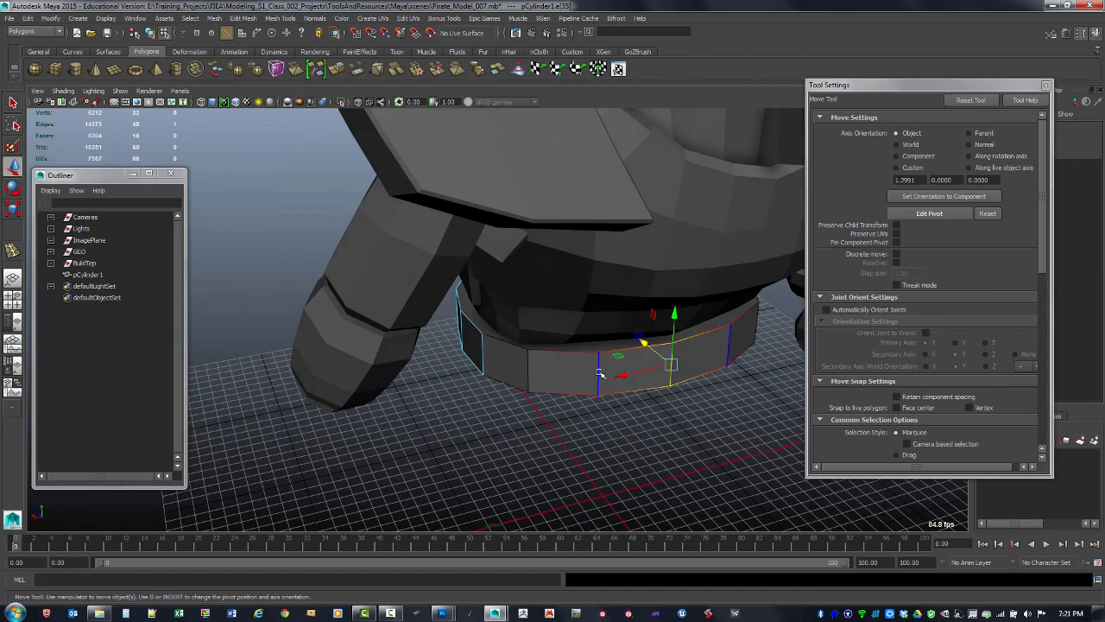
pyautogui.moveTo(574, 352); pyautogui.dragTo(389, 363)
pyautogui.click(558, 331)
pyautogui.click(592, 295)
pyautogui.click(370, 364)
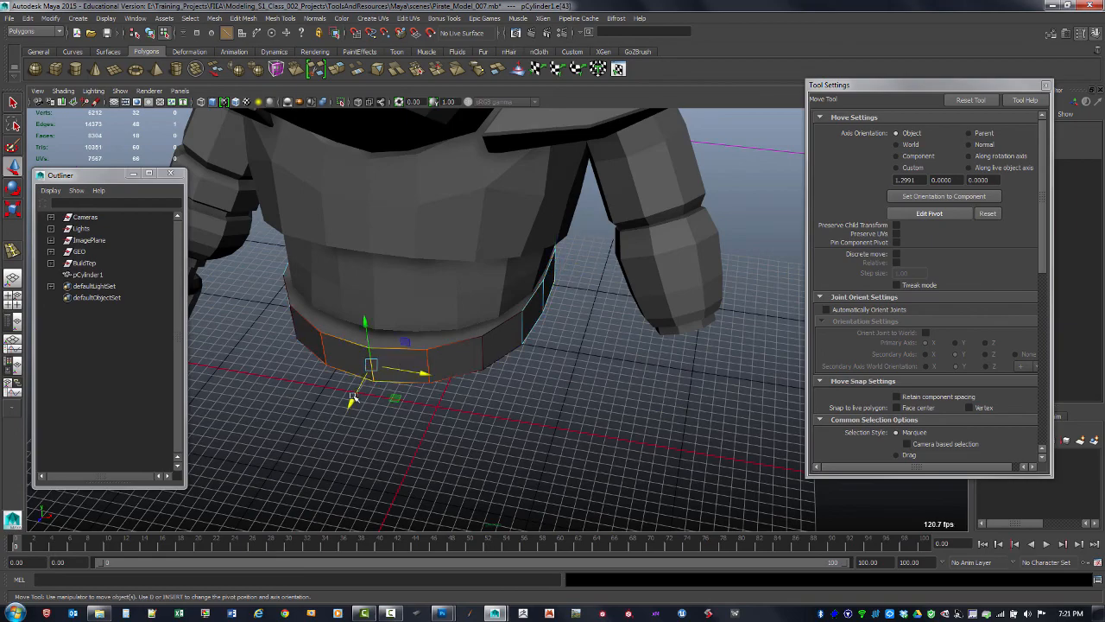
pyautogui.moveTo(353, 399); pyautogui.dragTo(359, 391, button='middle')
pyautogui.keyDown('alt'); pyautogui.moveTo(367, 386); pyautogui.dragTo(418, 351); pyautogui.keyUp('alt')
pyautogui.keyDown('alt'); pyautogui.moveTo(397, 363); pyautogui.dragTo(538, 305); pyautogui.keyUp('alt')
pyautogui.click(467, 363)
pyautogui.click(368, 317)
pyautogui.press('q')
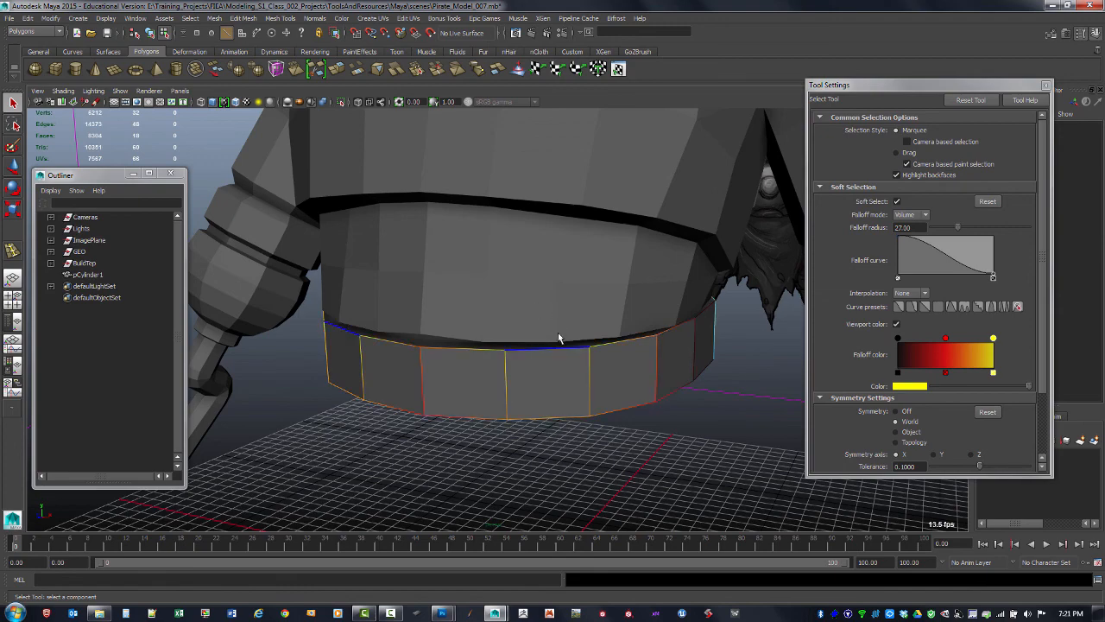
# Pull the chest cover's bottom front vertices down toward the belt
pyautogui.press('F8')
pyautogui.click(559, 323)
pyautogui.keyDown('alt'); pyautogui.moveTo(526, 334); pyautogui.dragTo(446, 338); pyautogui.keyUp('alt')
pyautogui.press('F8')
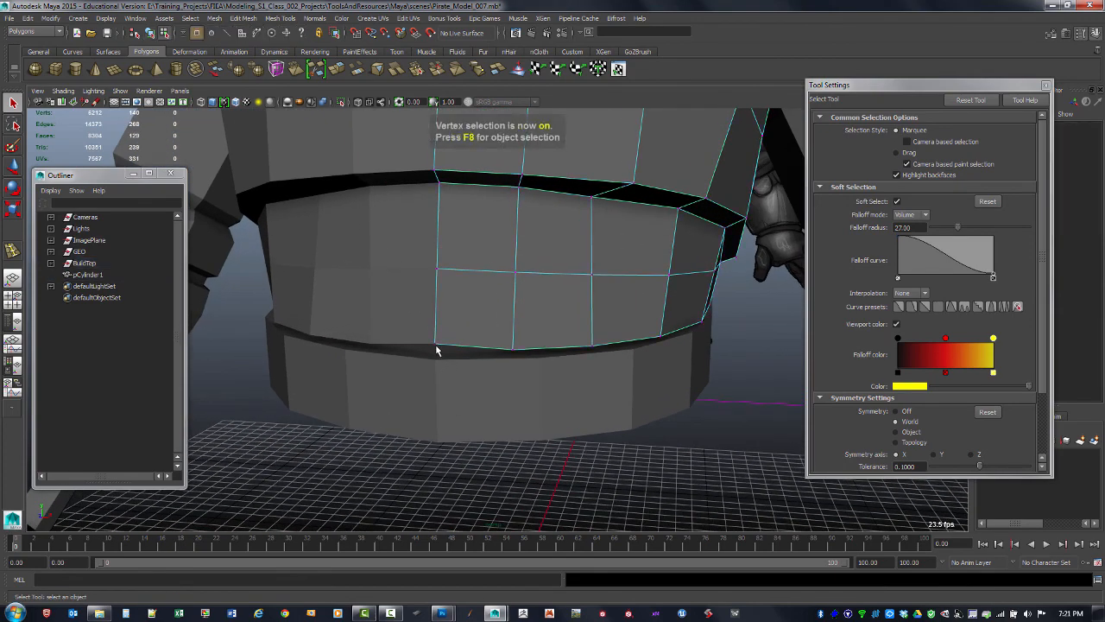
pyautogui.click(438, 348)
pyautogui.press('w')
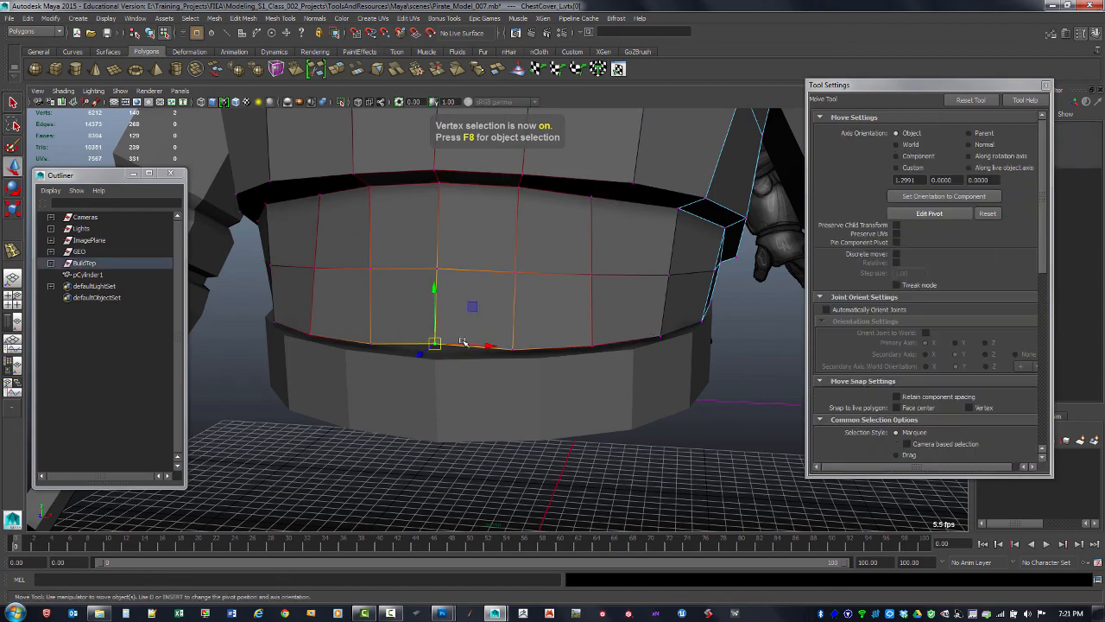
pyautogui.keyDown('alt'); pyautogui.moveTo(461, 340); pyautogui.dragTo(370, 367); pyautogui.keyUp('alt')
pyautogui.keyDown('alt'); pyautogui.moveTo(507, 363); pyautogui.dragTo(537, 368); pyautogui.keyUp('alt')
pyautogui.click(542, 369)
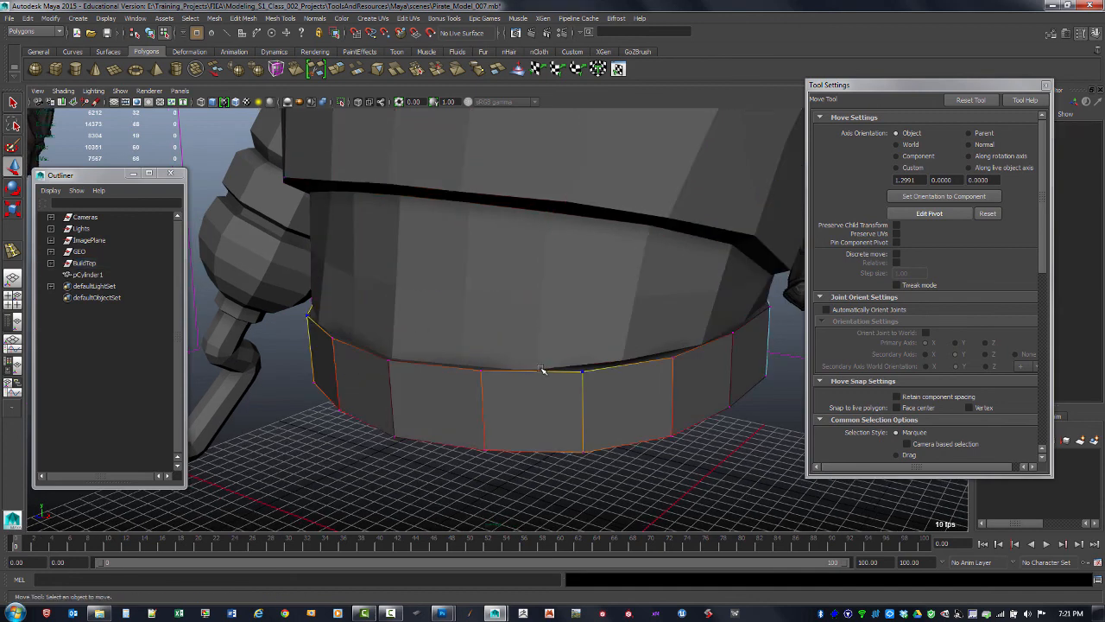
pyautogui.click(537, 369)
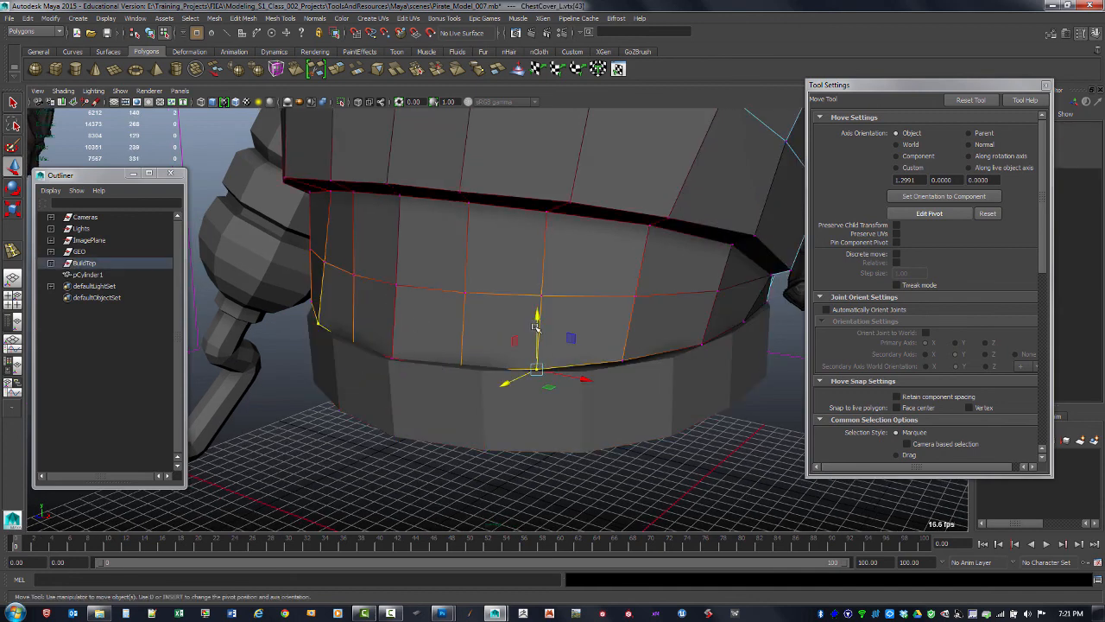
pyautogui.click(535, 332)
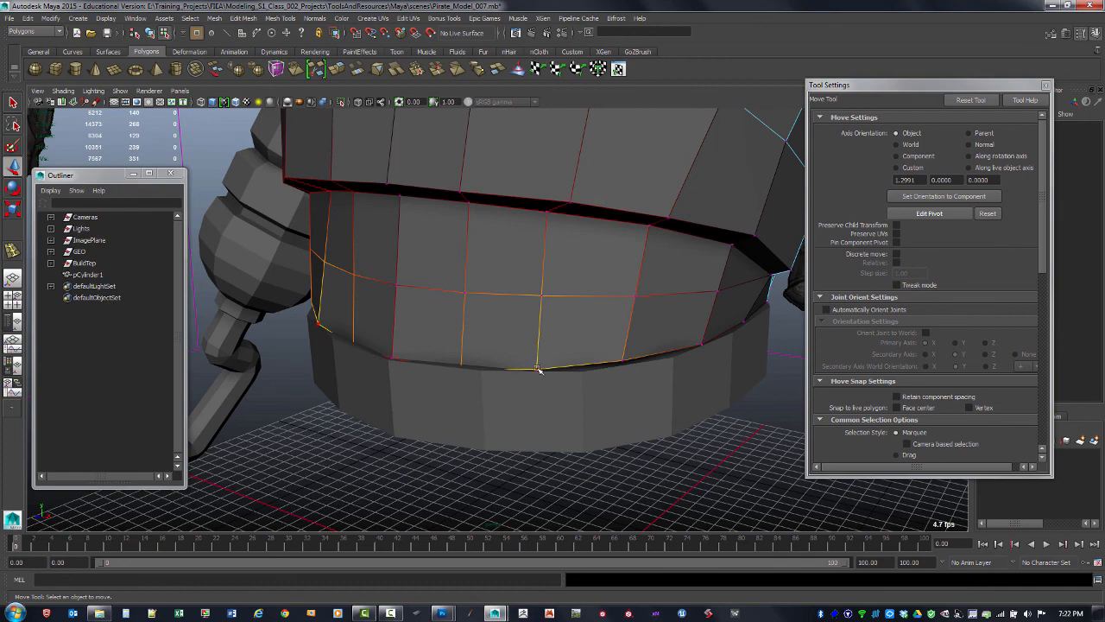
pyautogui.click(537, 368)
pyautogui.keyDown('alt'); pyautogui.moveTo(537, 368); pyautogui.dragTo(576, 371); pyautogui.keyUp('alt')
pyautogui.click(611, 395)
pyautogui.press('b')
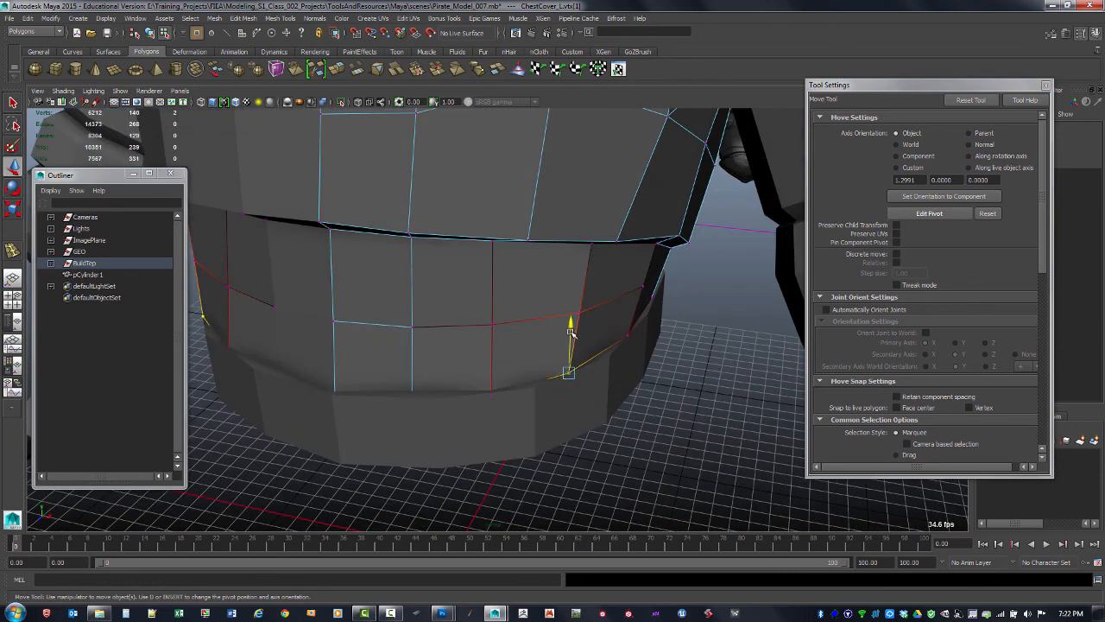
# Adjust the chest cover's lower side vertices so its edge meets the belt
pyautogui.moveTo(571, 333); pyautogui.dragTo(571, 335)
pyautogui.keyDown('alt'); pyautogui.moveTo(589, 386); pyautogui.dragTo(439, 300); pyautogui.keyUp('alt')
pyautogui.click(625, 333)
pyautogui.click(465, 311)
pyautogui.click(383, 298)
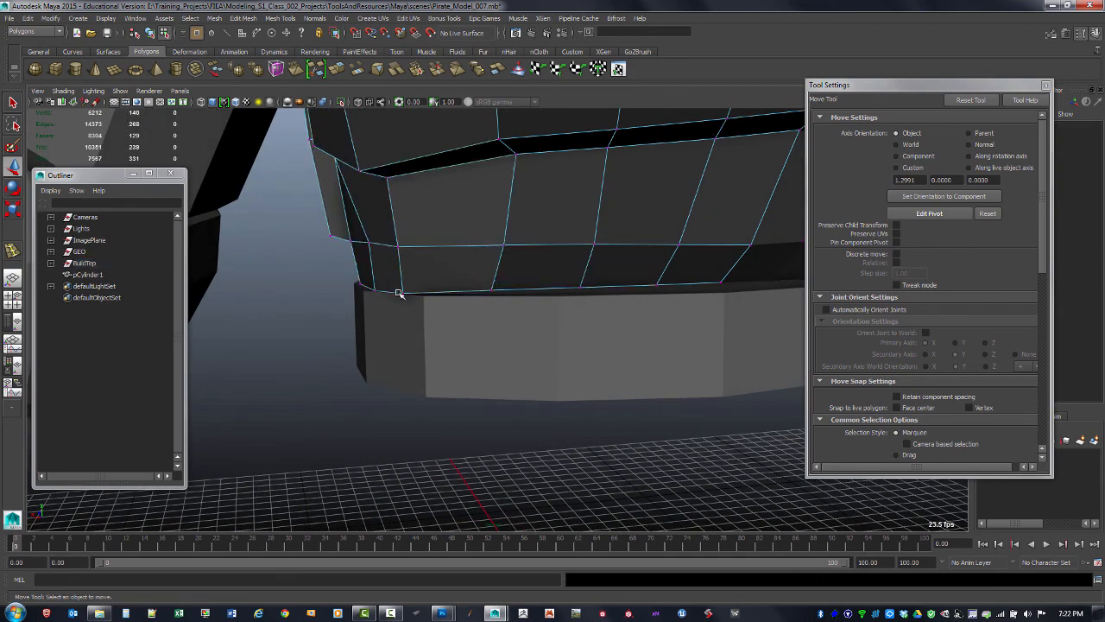
pyautogui.click(403, 292)
pyautogui.moveTo(376, 296)
pyautogui.mouseDown()
pyautogui.moveTo(391, 231)
pyautogui.moveTo(406, 249)
pyautogui.moveTo(357, 291)
pyautogui.mouseUp()
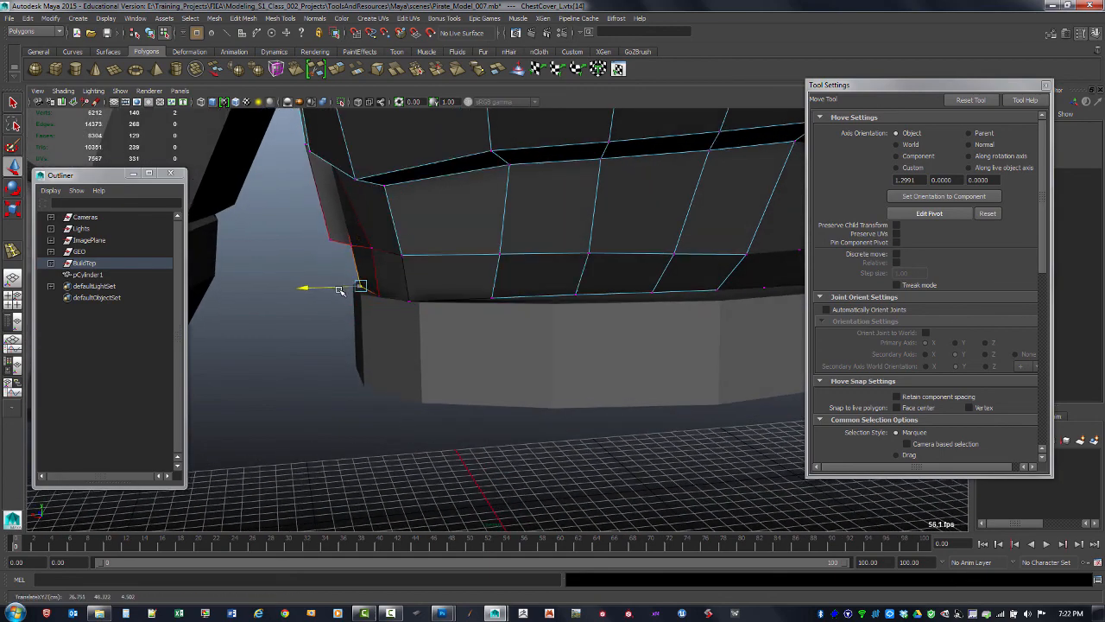
pyautogui.moveTo(357, 232); pyautogui.dragTo(359, 240)
pyautogui.keyDown('alt'); pyautogui.moveTo(487, 268); pyautogui.dragTo(520, 290); pyautogui.keyUp('alt')
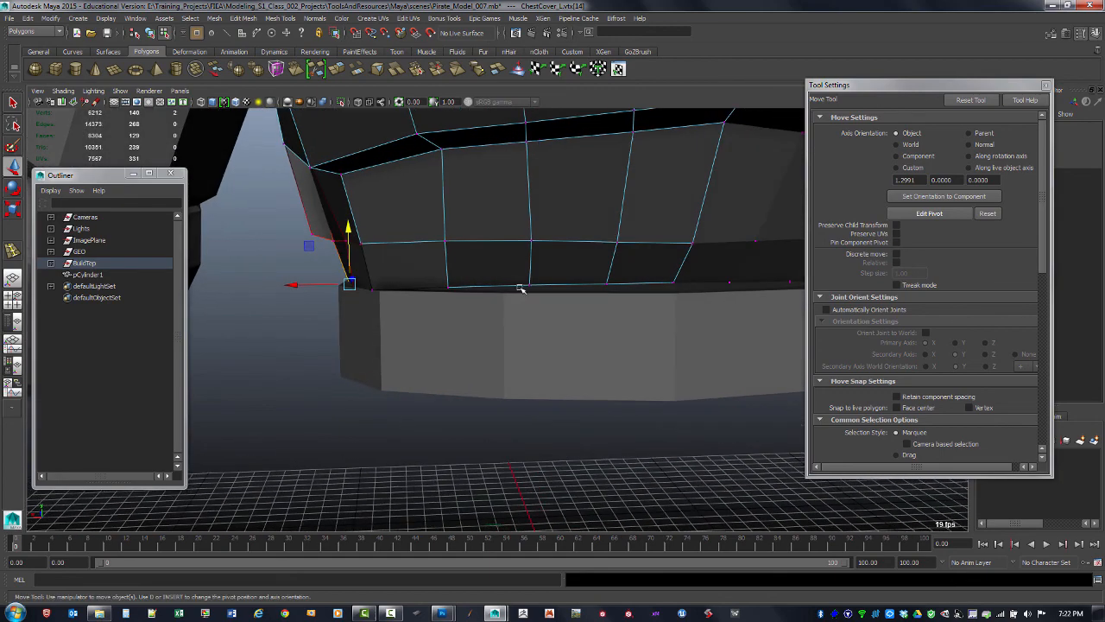
pyautogui.click(530, 285)
pyautogui.moveTo(532, 231); pyautogui.dragTo(532, 245)
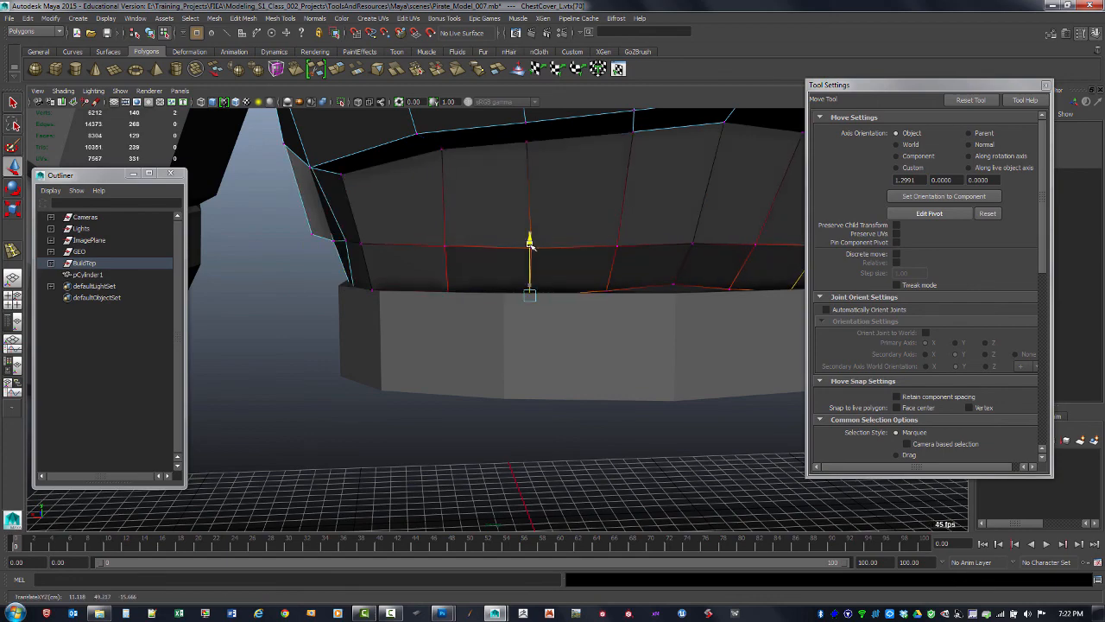
# Tweak the remaining chest cover bottom vertices on the other side and leave component mode
pyautogui.click(674, 291)
pyautogui.moveTo(674, 236); pyautogui.dragTo(675, 241)
pyautogui.keyDown('alt'); pyautogui.moveTo(644, 276); pyautogui.dragTo(706, 303); pyautogui.keyUp('alt')
pyautogui.keyDown('alt'); pyautogui.moveTo(705, 303); pyautogui.dragTo(543, 318, button='right'); pyautogui.keyUp('alt')
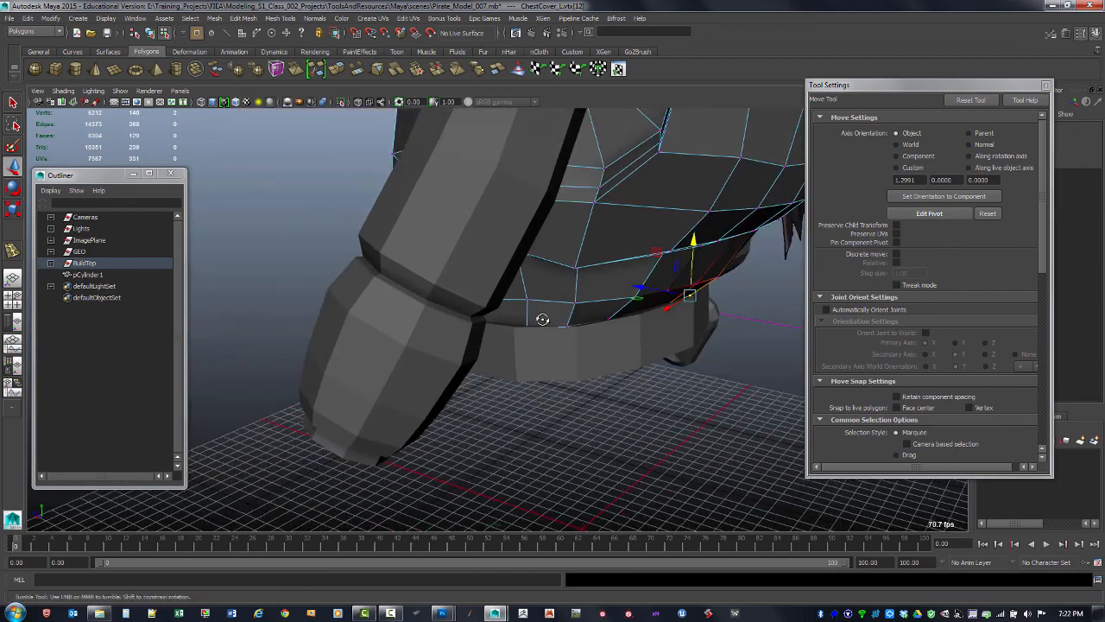
pyautogui.moveTo(543, 318)
pyautogui.keyDown('alt'); pyautogui.mouseDown()
pyautogui.moveTo(625, 298)
pyautogui.moveTo(528, 347)
pyautogui.moveTo(533, 338)
pyautogui.mouseUp(); pyautogui.keyUp('alt')
pyautogui.press('F8')
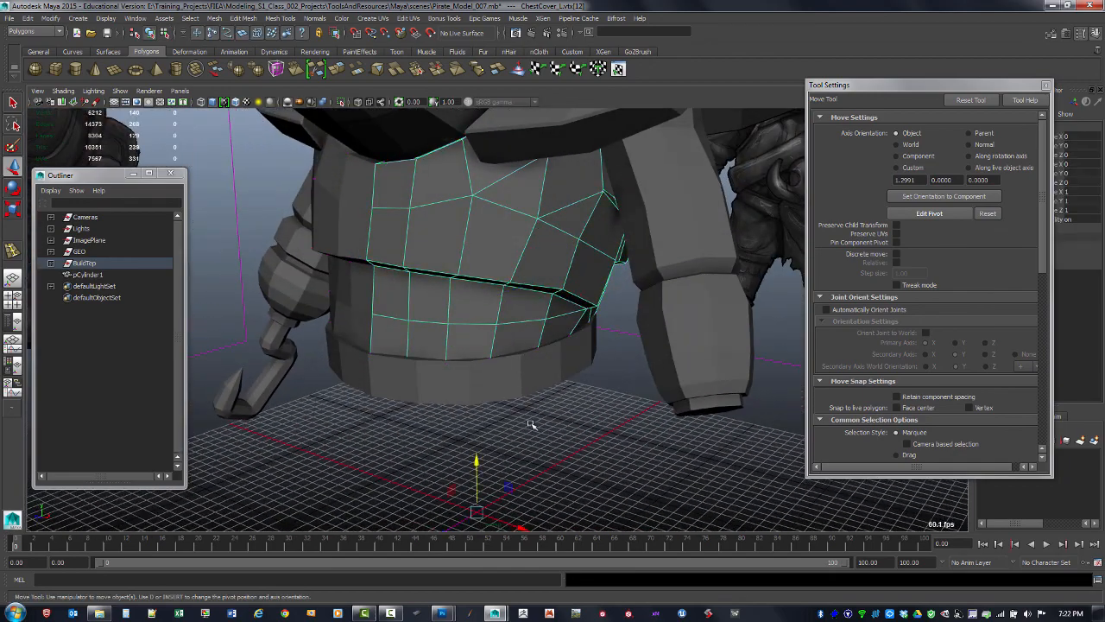
# Select the belt cylinder and close the tool settings
pyautogui.click(529, 423)
pyautogui.click(518, 406)
pyautogui.keyDown('alt'); pyautogui.moveTo(570, 391); pyautogui.dragTo(534, 328); pyautogui.keyUp('alt')
pyautogui.click(1046, 88)
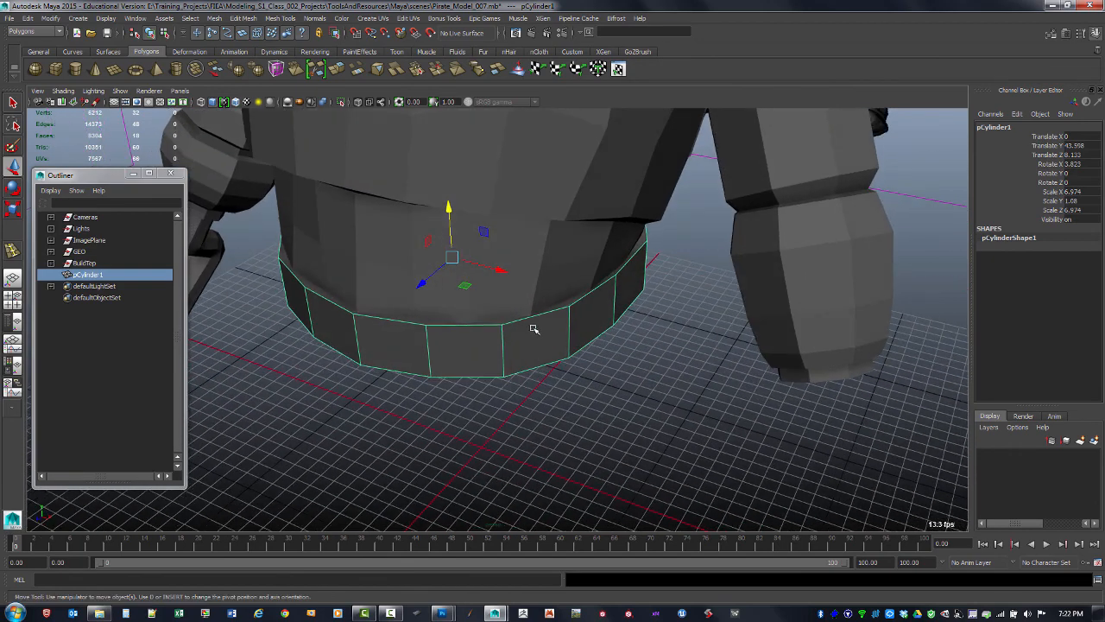
# Extrude the belt's top and bottom cap faces inward with an offset of 2
pyautogui.press('F11')
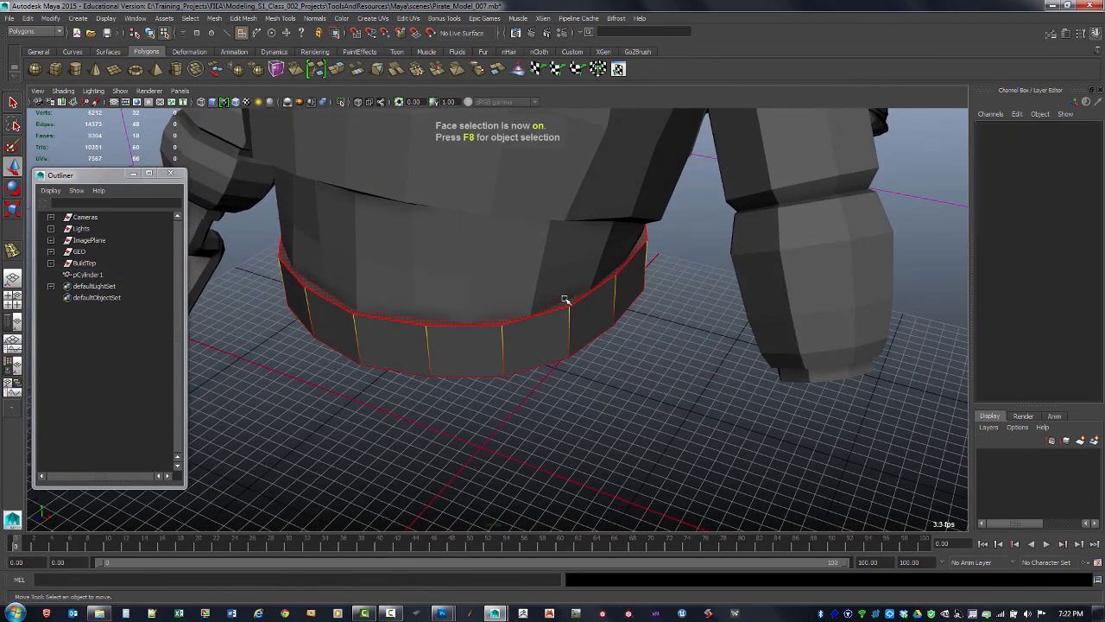
pyautogui.click(562, 299)
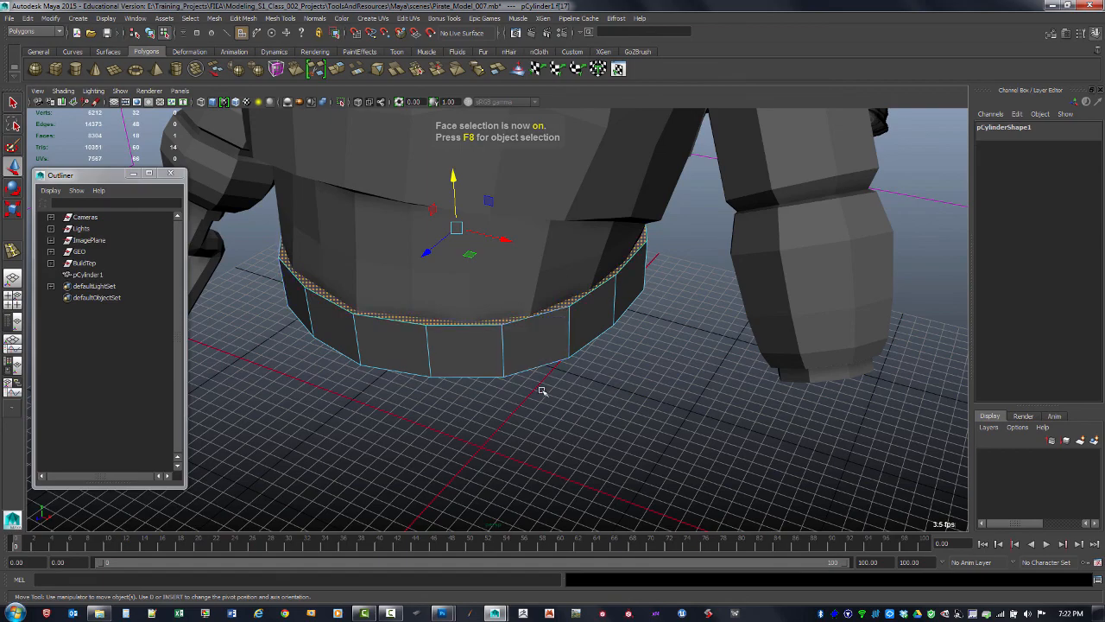
pyautogui.keyDown('alt'); pyautogui.moveTo(543, 387); pyautogui.dragTo(537, 346); pyautogui.keyUp('alt')
pyautogui.keyDown('alt'); pyautogui.moveTo(532, 291); pyautogui.dragTo(535, 363); pyautogui.keyUp('alt')
pyautogui.keyDown('shift'); pyautogui.rightClick(542, 281); pyautogui.keyUp('shift')
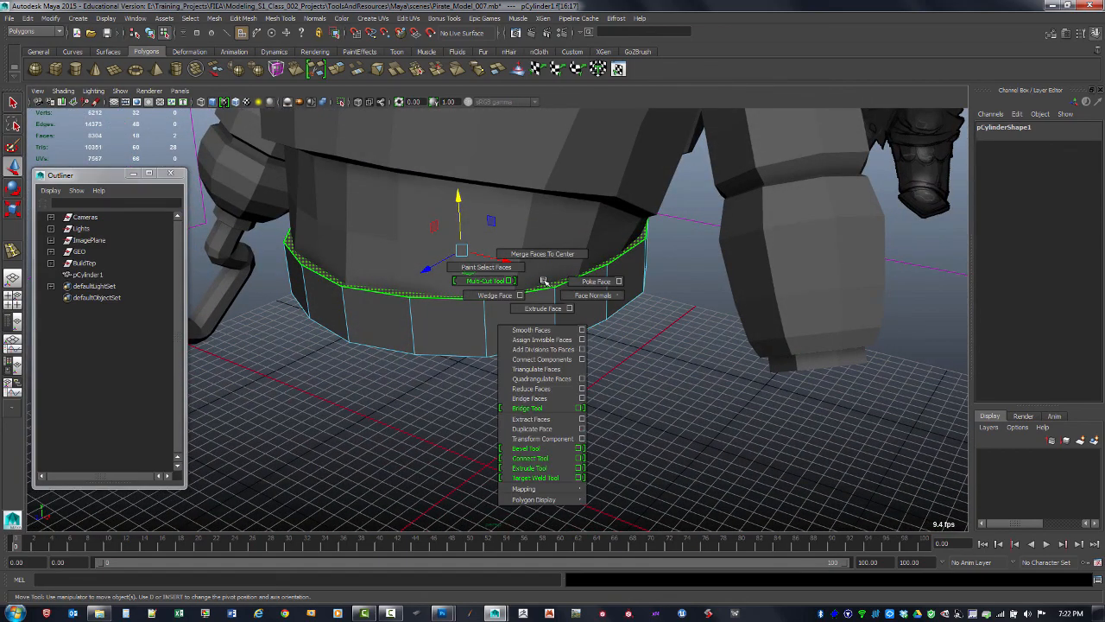
pyautogui.keyDown('shift'); pyautogui.moveTo(545, 310); pyautogui.dragTo(543, 309, button='right'); pyautogui.keyUp('shift')
pyautogui.moveTo(566, 286); pyautogui.dragTo(572, 286)
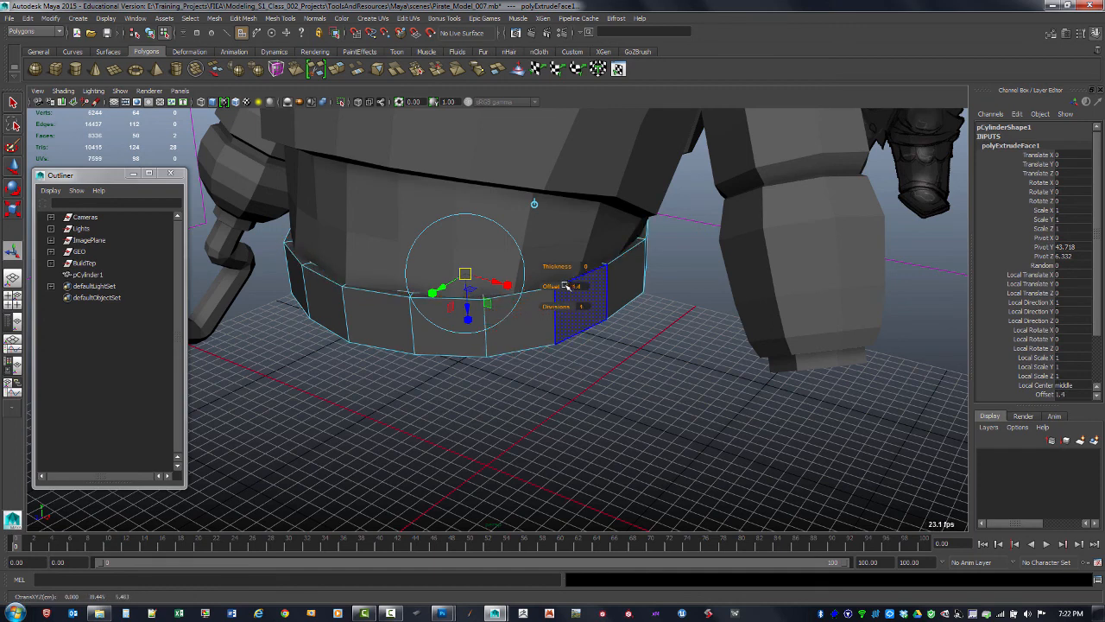
pyautogui.press('4')
pyautogui.moveTo(562, 291); pyautogui.dragTo(549, 306)
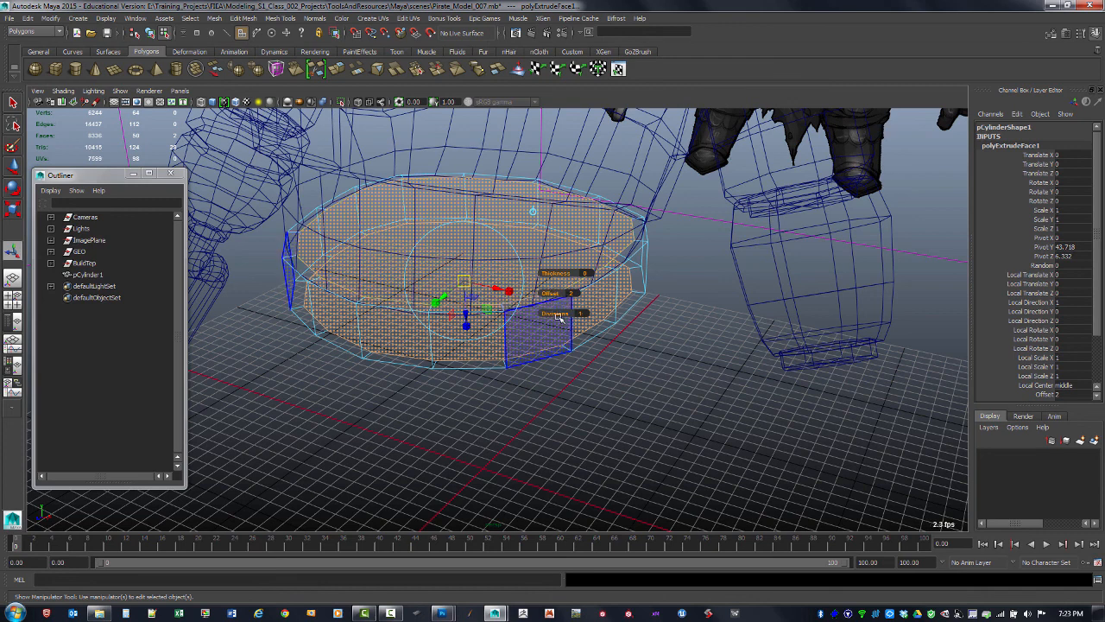
# Extrude the cap faces again with an offset of 1.7 and delete them to open the belt
pyautogui.press('g')
pyautogui.moveTo(551, 294); pyautogui.dragTo(565, 299)
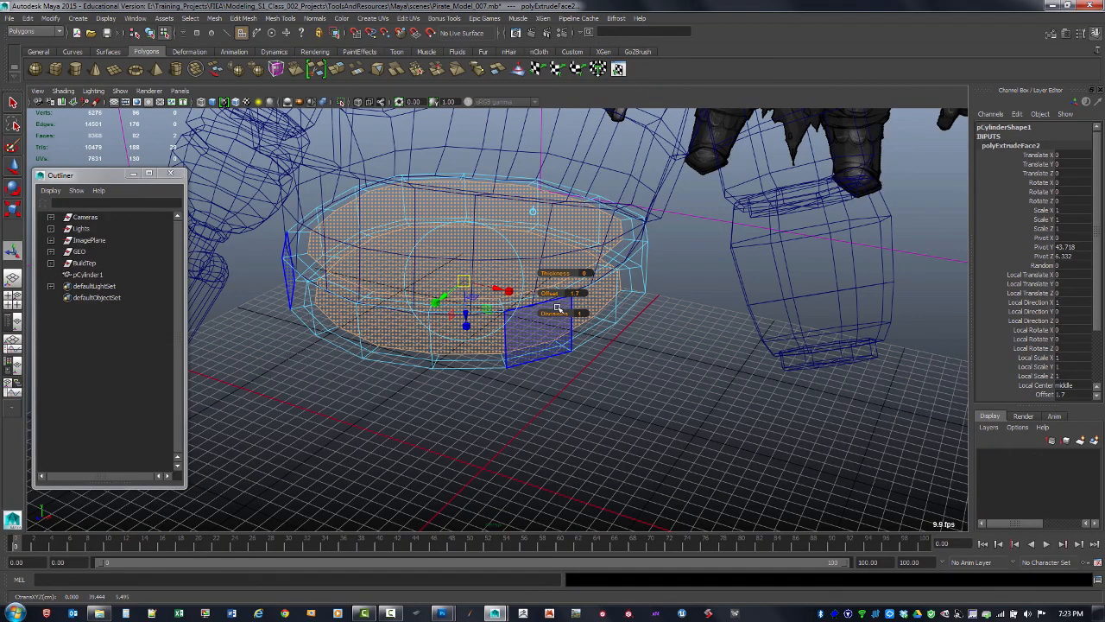
pyautogui.press('Delete')
pyautogui.press('5')
pyautogui.moveTo(509, 385)
pyautogui.keyDown('alt'); pyautogui.mouseDown()
pyautogui.moveTo(509, 403)
pyautogui.moveTo(468, 337)
pyautogui.moveTo(508, 420)
pyautogui.moveTo(454, 340)
pyautogui.moveTo(513, 322)
pyautogui.moveTo(481, 309)
pyautogui.moveTo(523, 247)
pyautogui.mouseUp(); pyautogui.keyUp('alt')
pyautogui.click(523, 301)
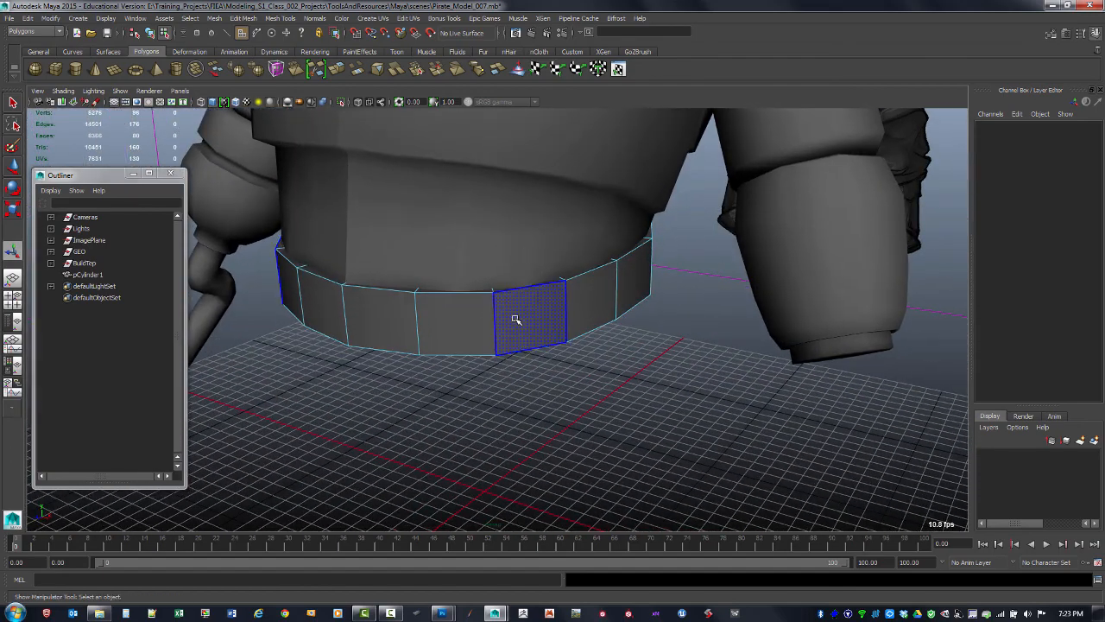
# Return to object mode and delete the belt's construction history
pyautogui.press('F8')
pyautogui.hotkey('alt', 'shift', 'd')
pyautogui.press('space')
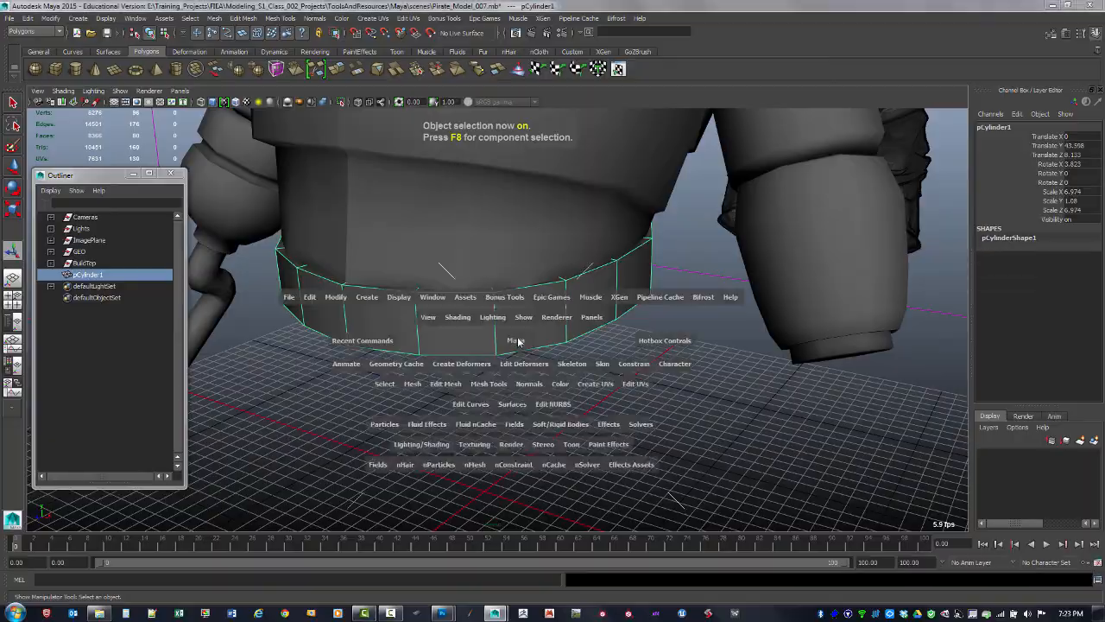
# Check the pirate shark concept art in Photoshop and return to the model
pyautogui.hotkey('alt', 'Tab')
pyautogui.moveTo(508, 614)
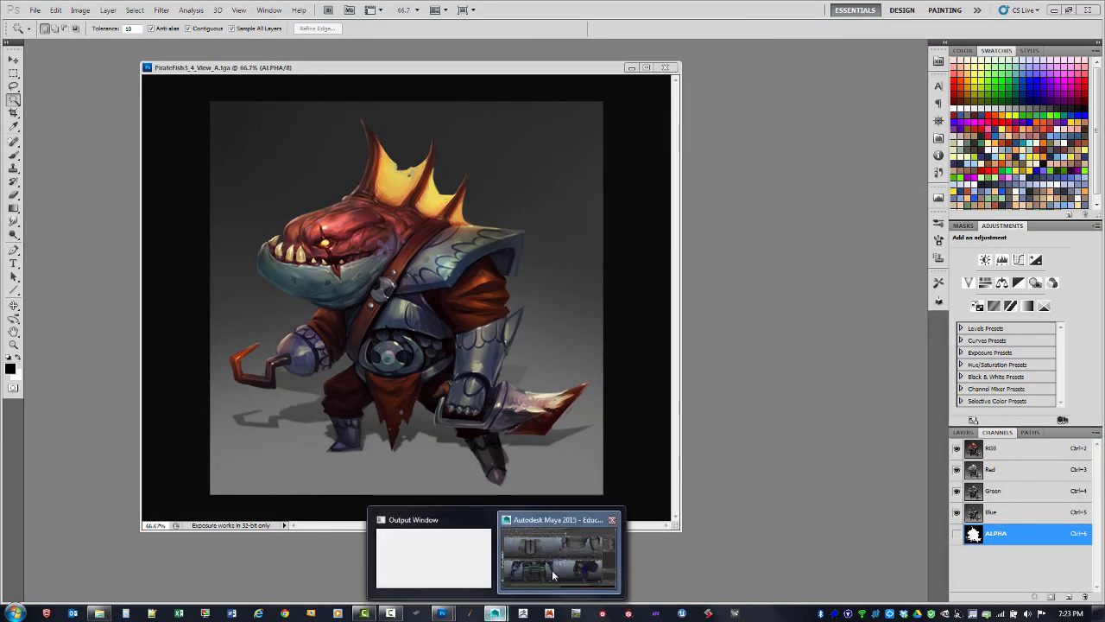
pyautogui.click(552, 570)
pyautogui.press('space')
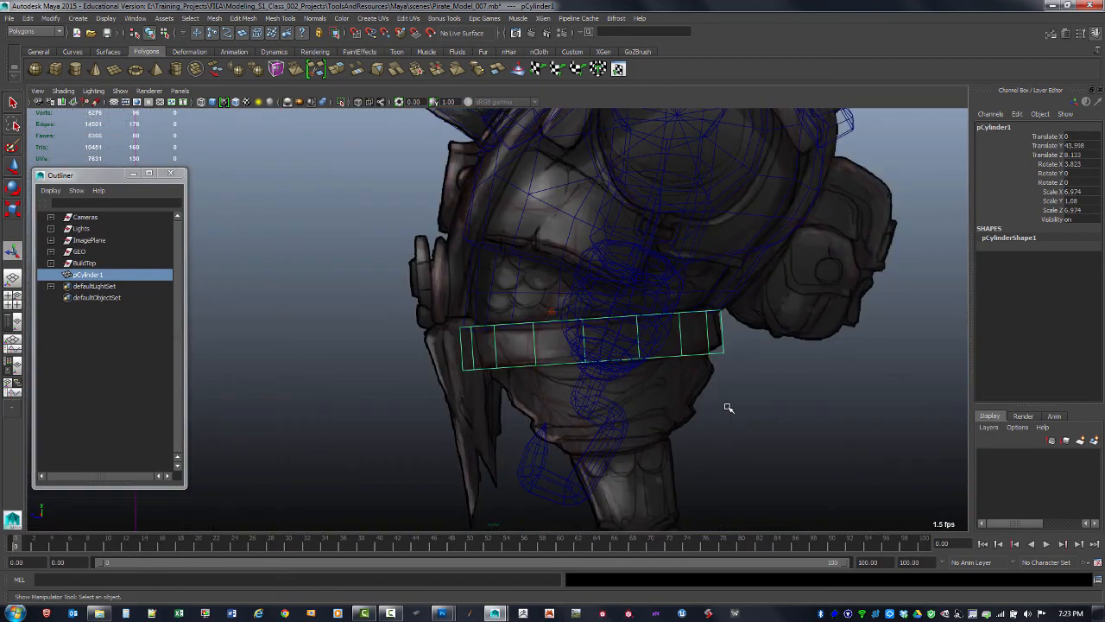
# Insert two horizontal edge loops around the belt cylinder with the Insert Edge Loop tool
pyautogui.keyDown('alt'); pyautogui.moveTo(591, 357); pyautogui.dragTo(617, 301, button='middle'); pyautogui.keyUp('alt')
pyautogui.scroll(2, 546, 290)
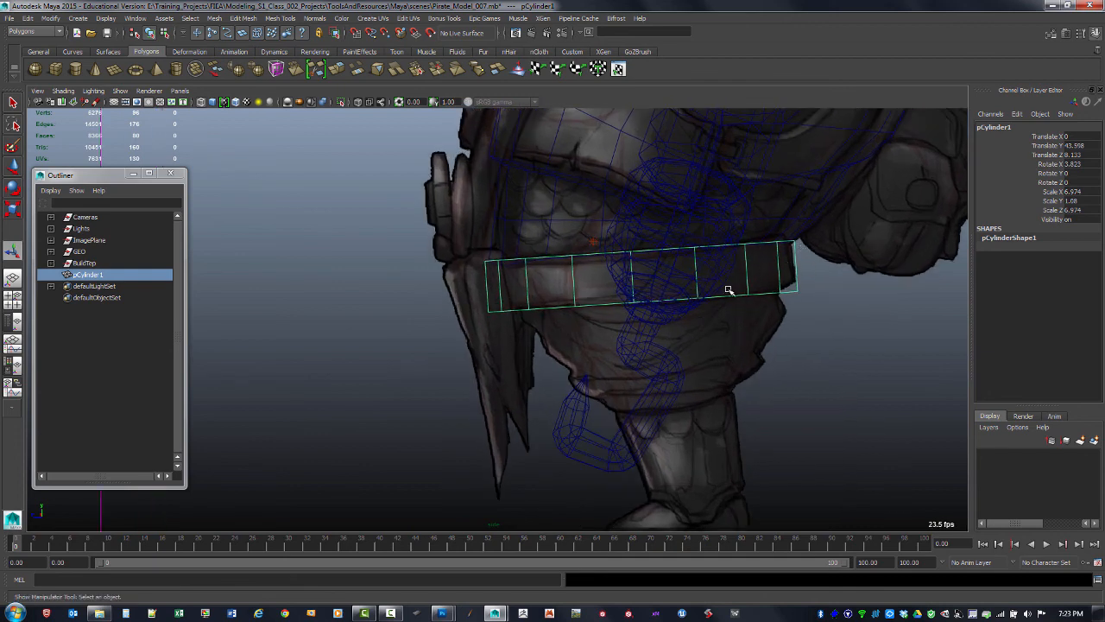
pyautogui.keyDown('shift'); pyautogui.moveTo(701, 281); pyautogui.dragTo(665, 298, button='right'); pyautogui.keyUp('shift')
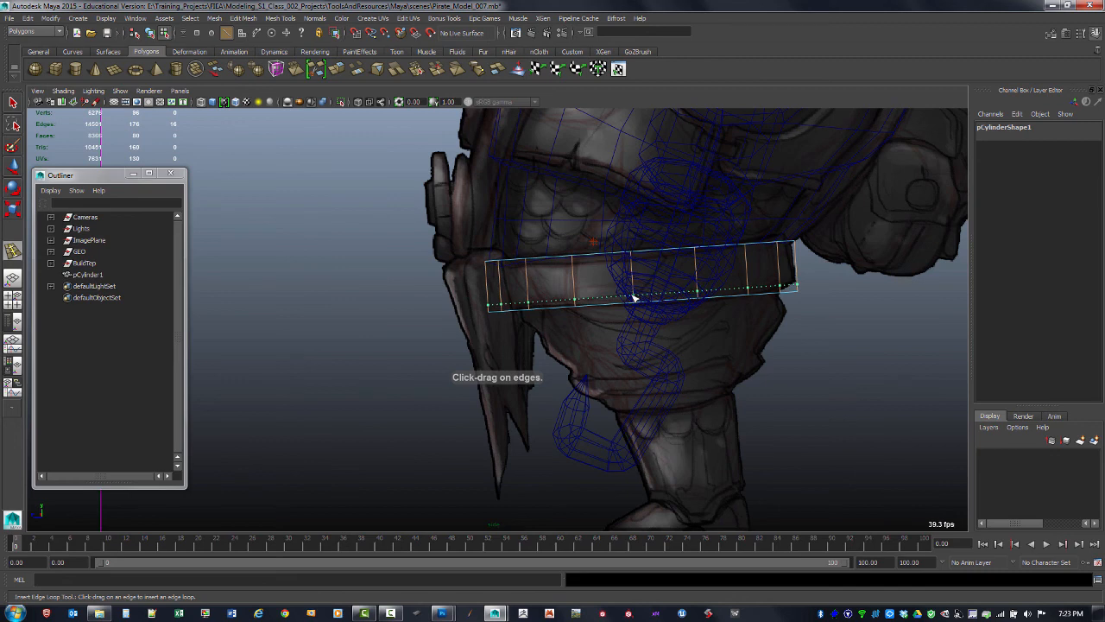
pyautogui.click(633, 297)
pyautogui.moveTo(633, 264); pyautogui.dragTo(635, 265)
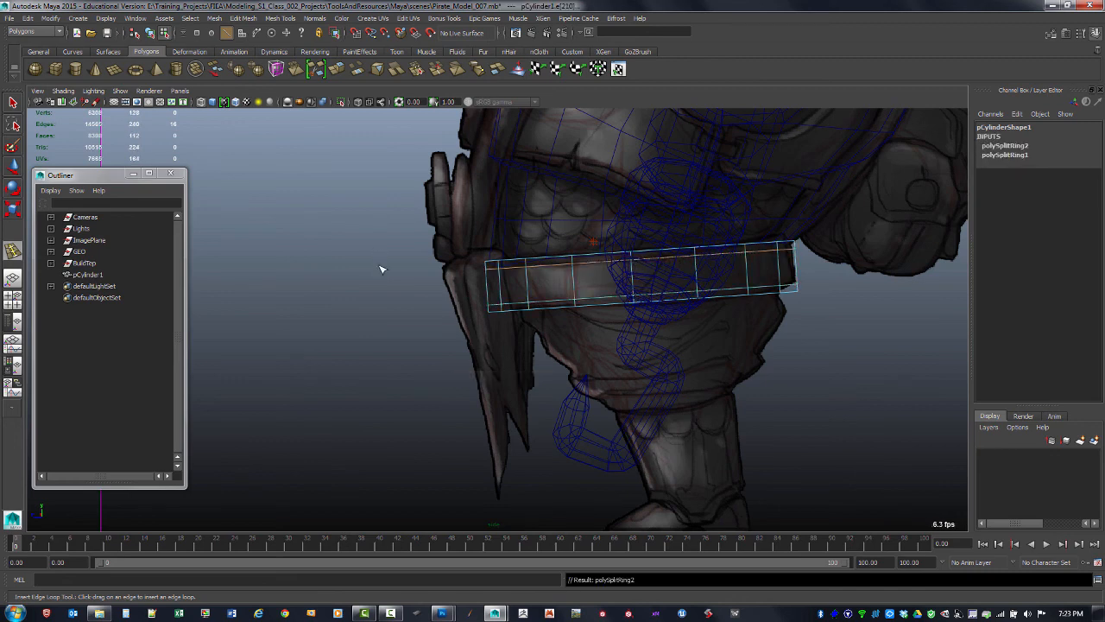
pyautogui.click(13, 102)
# Select the belt's middle loop of faces and scale it outward slightly
pyautogui.press('space')
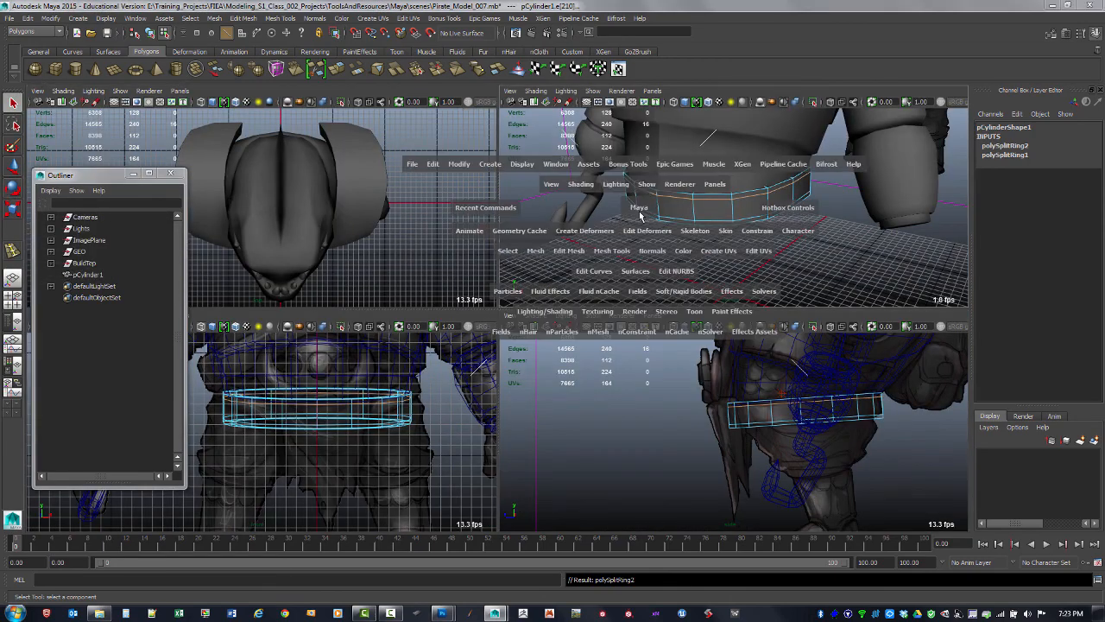
pyautogui.press('space')
pyautogui.keyDown('alt'); pyautogui.moveTo(641, 215); pyautogui.dragTo(591, 259); pyautogui.keyUp('alt')
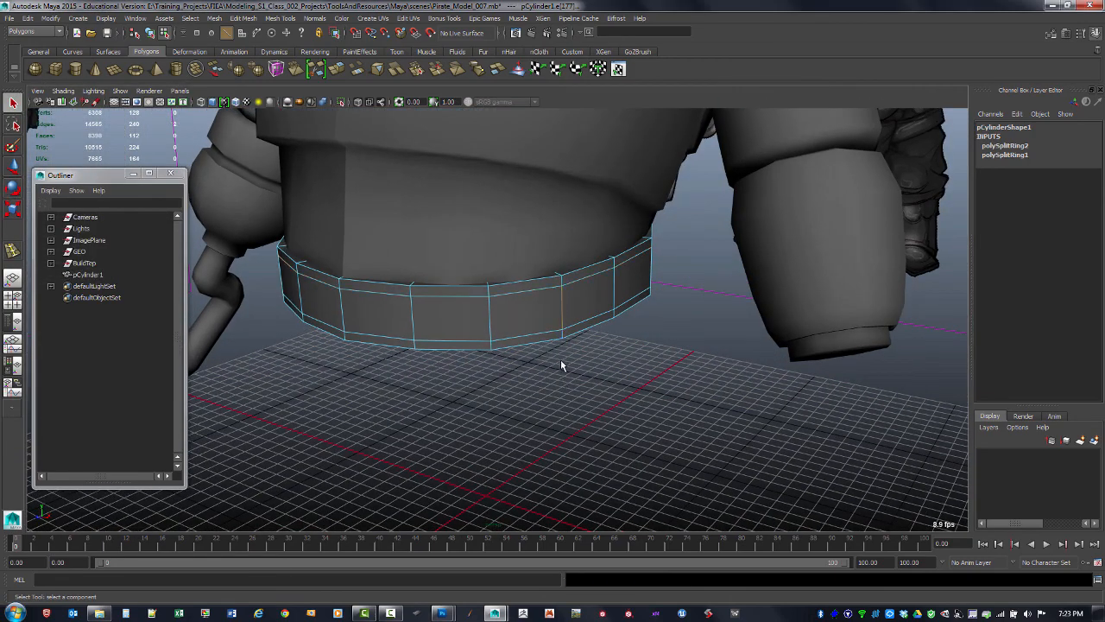
pyautogui.click(562, 311)
pyautogui.keyDown('ctrl'); pyautogui.rightClick(564, 318); pyautogui.keyUp('ctrl')
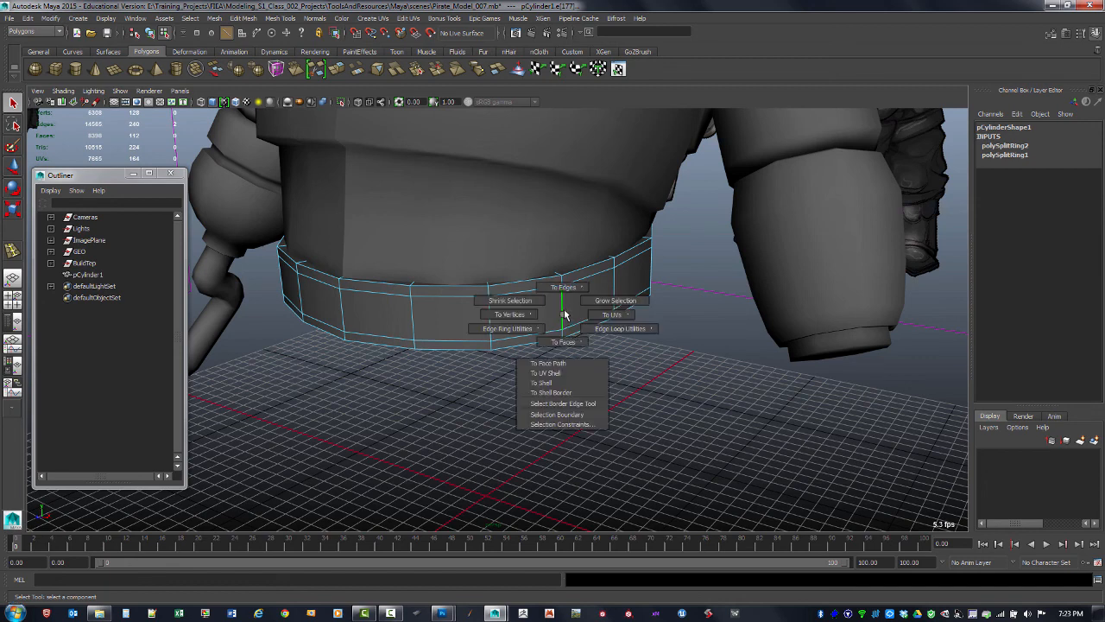
pyautogui.keyDown('ctrl'); pyautogui.moveTo(564, 318); pyautogui.dragTo(503, 346, button='right'); pyautogui.keyUp('ctrl')
pyautogui.keyDown('alt'); pyautogui.moveTo(594, 311); pyautogui.dragTo(540, 338); pyautogui.keyUp('alt')
pyautogui.press('F11')
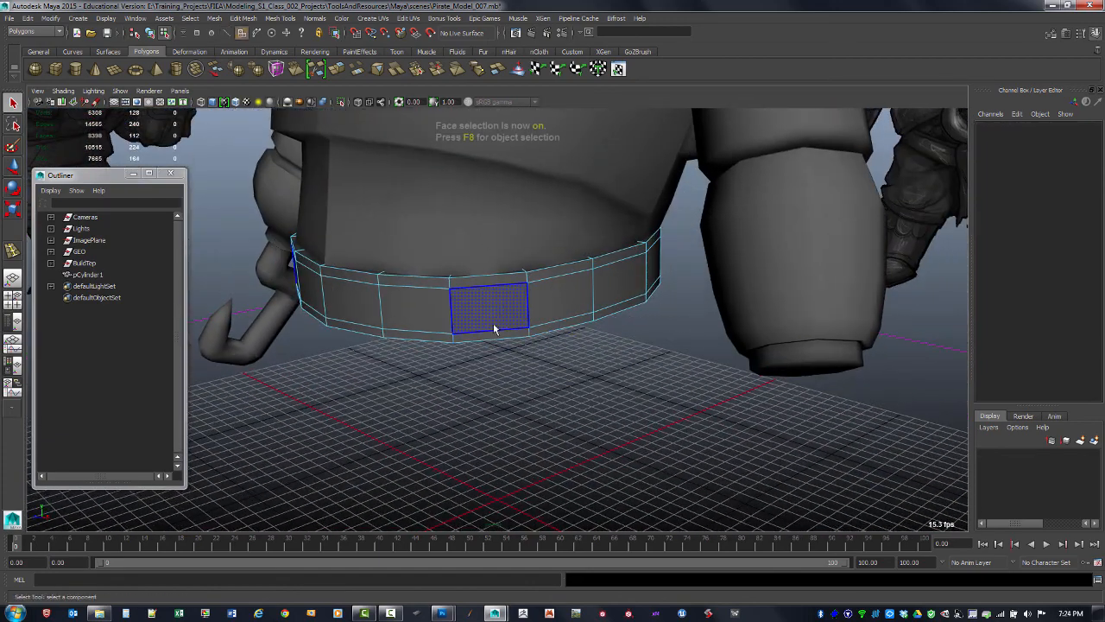
pyautogui.click(511, 325)
pyautogui.keyDown('alt'); pyautogui.moveTo(639, 302); pyautogui.dragTo(537, 313); pyautogui.keyUp('alt')
pyautogui.keyDown('shift'); pyautogui.doubleClick(583, 292); pyautogui.keyUp('shift')
pyautogui.click(640, 291)
pyautogui.moveTo(657, 305)
pyautogui.keyDown('alt'); pyautogui.mouseDown()
pyautogui.moveTo(633, 279)
pyautogui.moveTo(742, 301)
pyautogui.moveTo(664, 297)
pyautogui.mouseUp(); pyautogui.keyUp('alt')
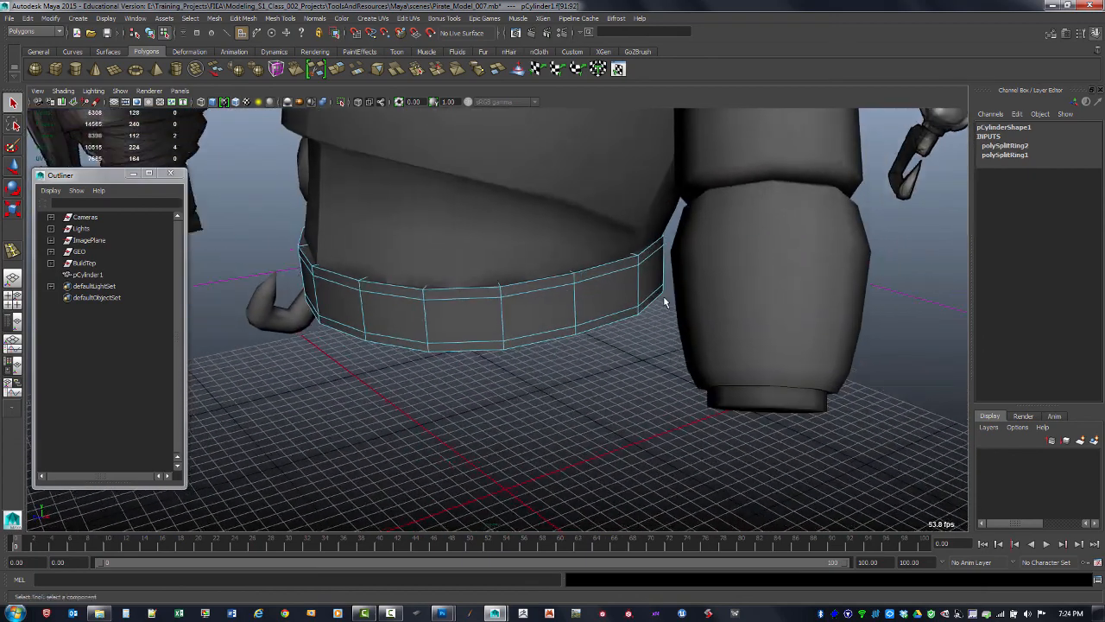
pyautogui.keyDown('shift'); pyautogui.doubleClick(469, 320); pyautogui.keyUp('shift')
pyautogui.keyDown('alt'); pyautogui.moveTo(462, 348); pyautogui.dragTo(537, 347); pyautogui.keyUp('alt')
pyautogui.keyDown('shift'); pyautogui.doubleClick(415, 310); pyautogui.keyUp('shift')
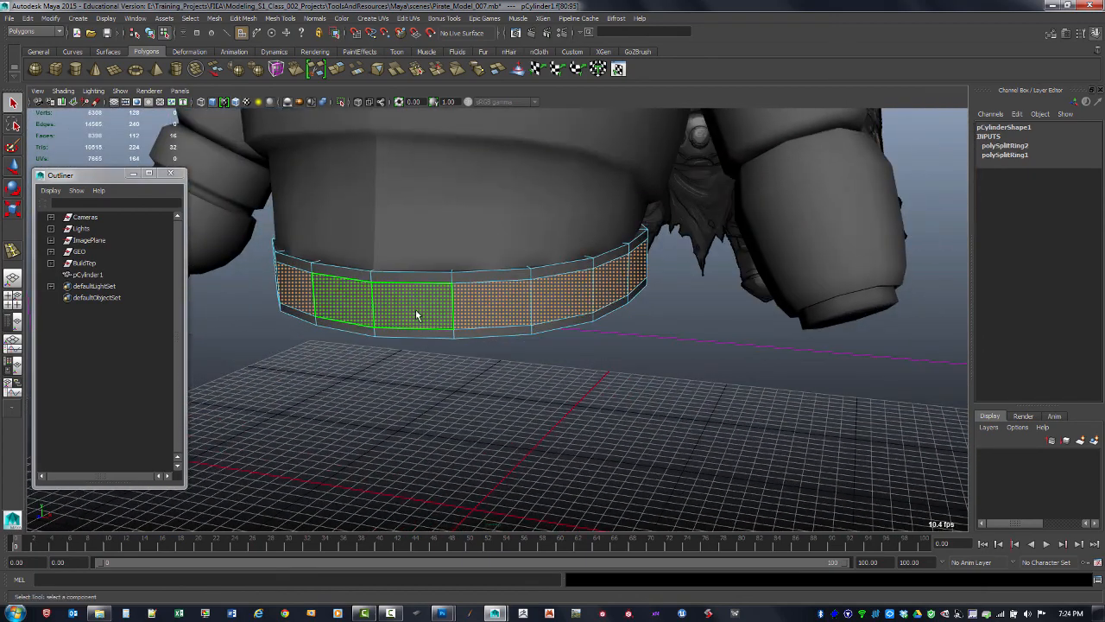
pyautogui.keyDown('alt'); pyautogui.moveTo(416, 309); pyautogui.dragTo(506, 333); pyautogui.keyUp('alt')
pyautogui.press('r')
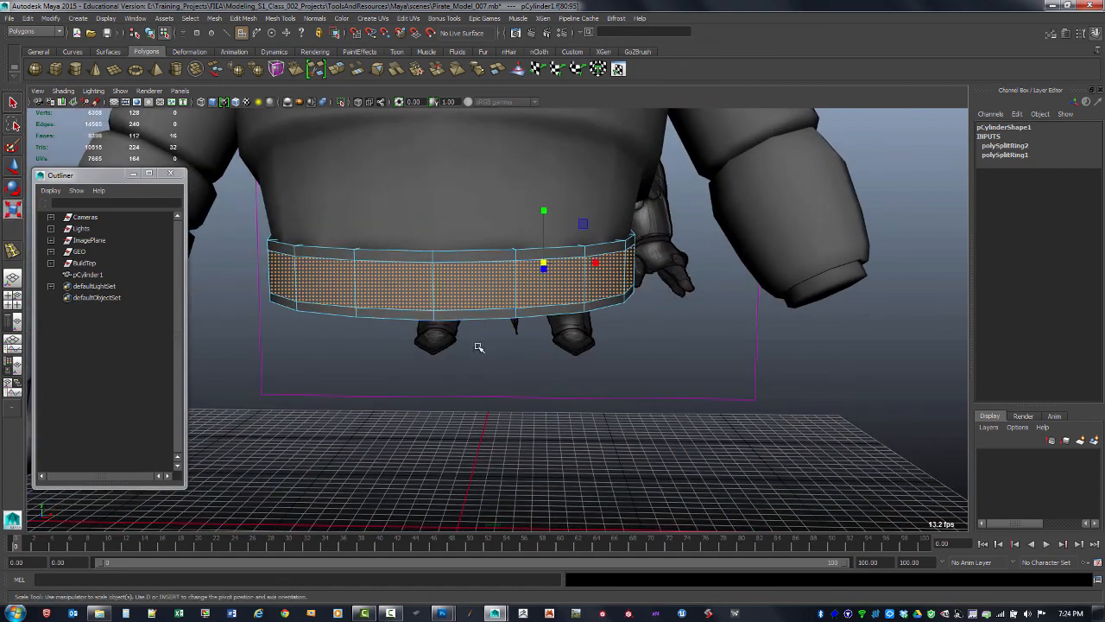
pyautogui.keyDown('alt'); pyautogui.moveTo(577, 272); pyautogui.dragTo(552, 286); pyautogui.keyUp('alt')
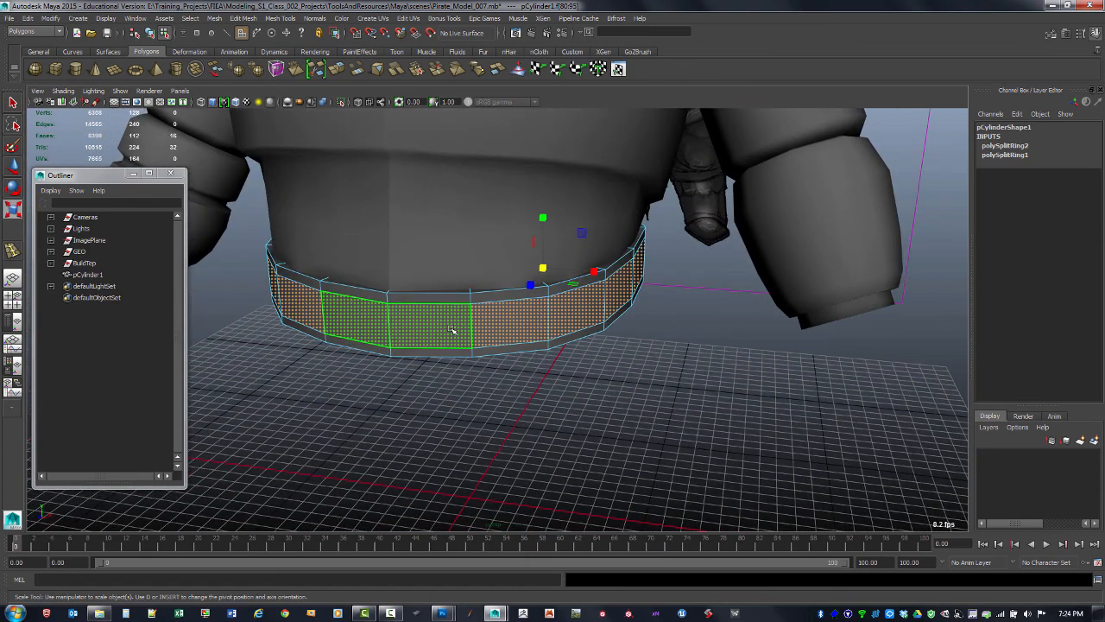
# Set the Move tool's axis orientation to Normal, try moving the faces along their normals, and undo it
pyautogui.press('w')
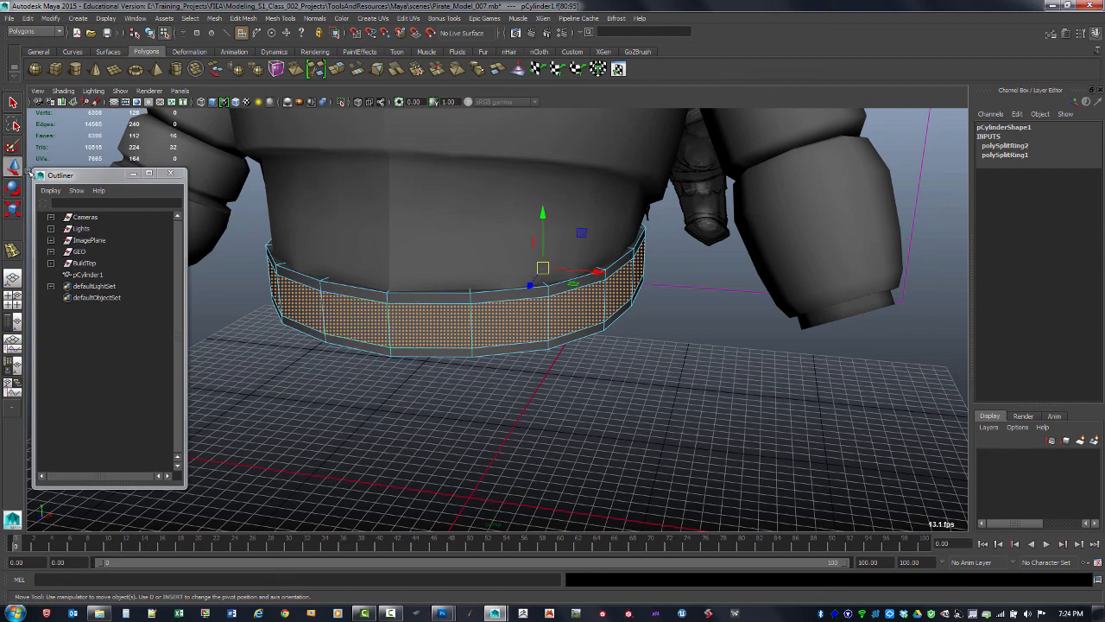
pyautogui.doubleClick(15, 167)
pyautogui.keyDown('alt'); pyautogui.moveTo(635, 231); pyautogui.dragTo(611, 293); pyautogui.keyUp('alt')
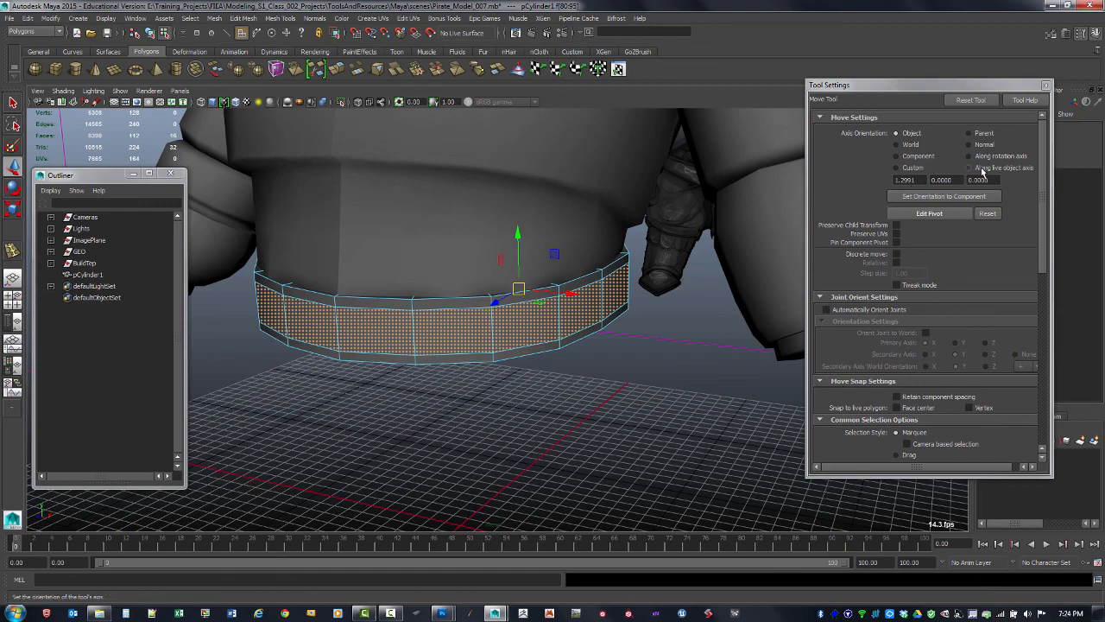
pyautogui.click(969, 144)
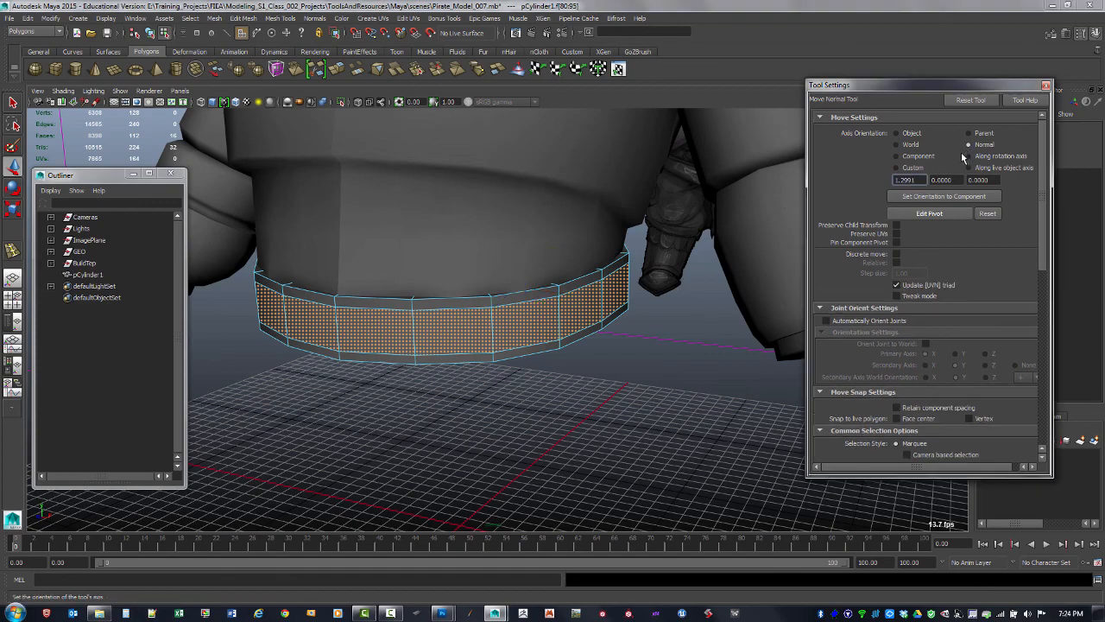
pyautogui.keyDown('alt'); pyautogui.moveTo(617, 337); pyautogui.dragTo(582, 342); pyautogui.keyUp('alt')
pyautogui.hotkey('ctrl', 'z')
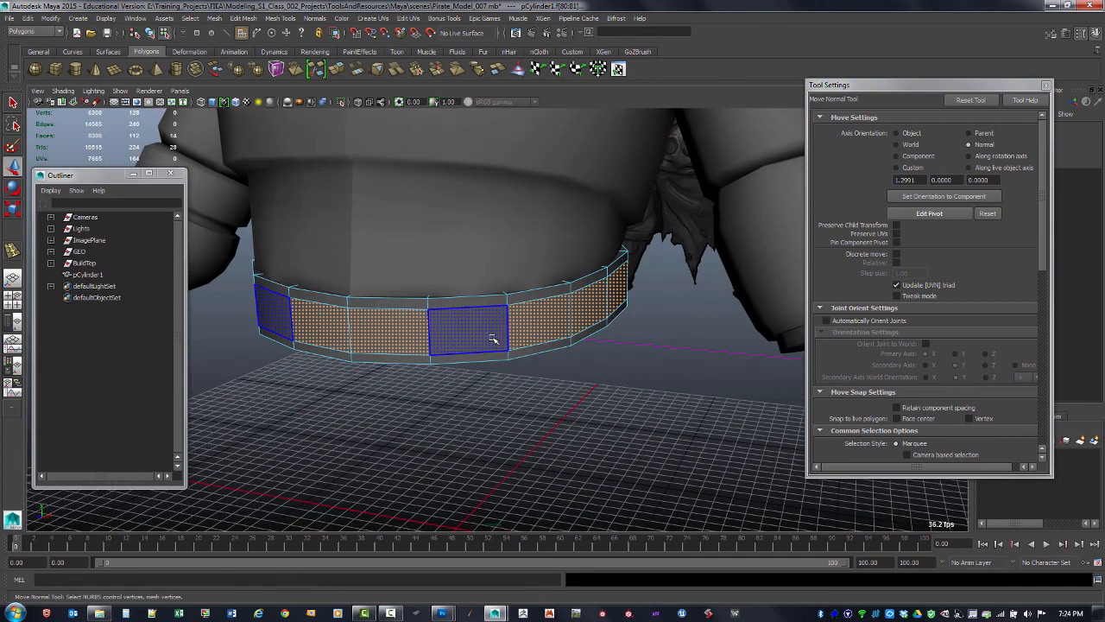
# Convert the middle face loop selection to vertices and move them along their normals
pyautogui.keyDown('shift'); pyautogui.click(492, 338); pyautogui.keyUp('shift')
pyautogui.keyDown('alt'); pyautogui.moveTo(554, 386); pyautogui.dragTo(557, 372); pyautogui.keyUp('alt')
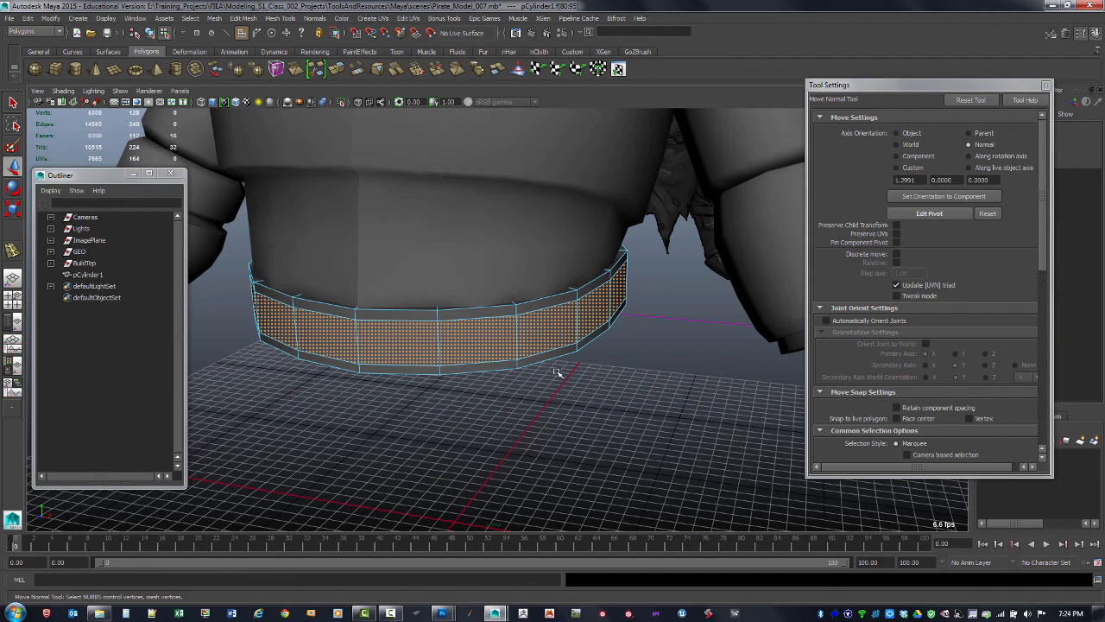
pyautogui.hotkey('ctrl', 'F9')
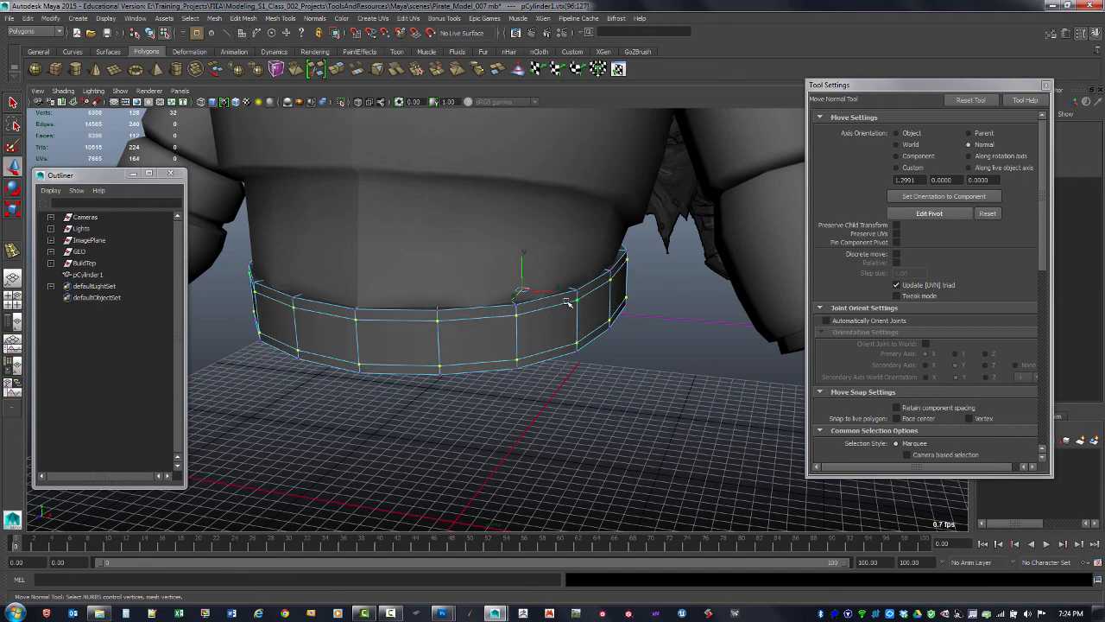
pyautogui.keyDown('alt'); pyautogui.moveTo(568, 302); pyautogui.dragTo(473, 318); pyautogui.keyUp('alt')
pyautogui.keyDown('alt'); pyautogui.moveTo(461, 326); pyautogui.dragTo(642, 274); pyautogui.keyUp('alt')
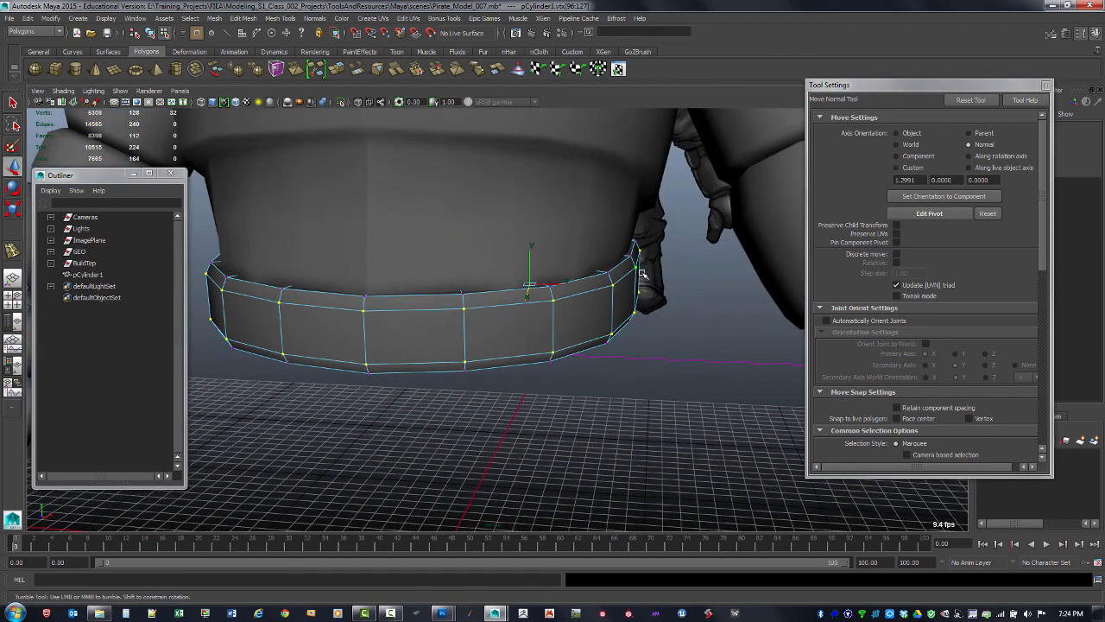
pyautogui.keyDown('alt'); pyautogui.moveTo(596, 345); pyautogui.dragTo(516, 301); pyautogui.keyUp('alt')
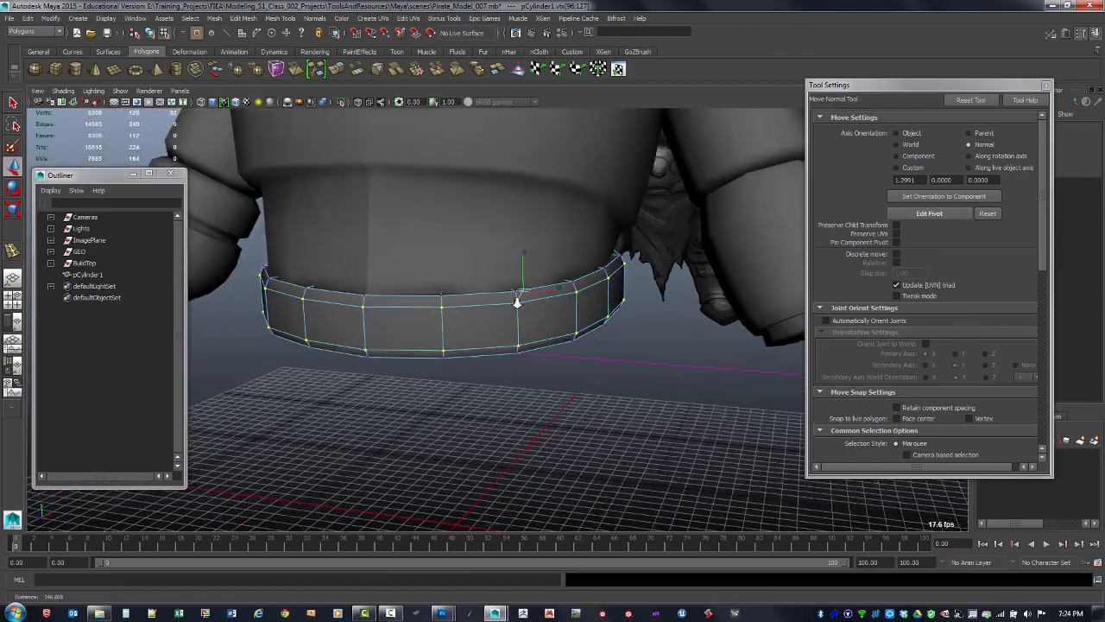
# Return to object mode, rename the cylinder to Belt, and place it inside the BuildTop group
pyautogui.press('F8')
pyautogui.click(486, 417)
pyautogui.keyDown('alt'); pyautogui.moveTo(486, 417); pyautogui.dragTo(664, 259); pyautogui.keyUp('alt')
pyautogui.click(479, 396)
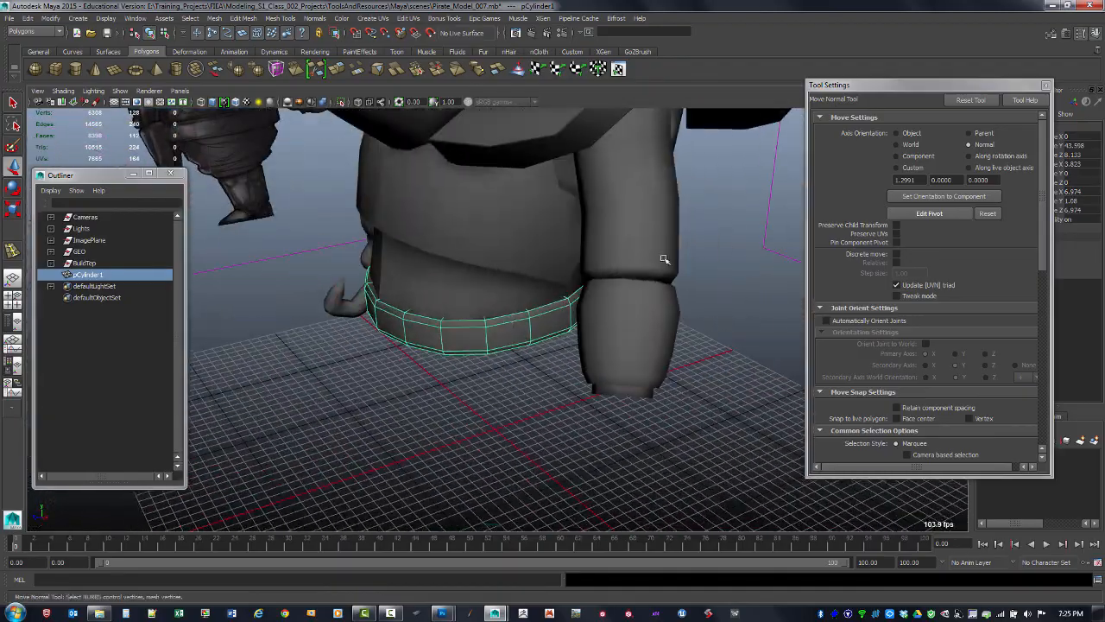
pyautogui.click(1046, 85)
pyautogui.keyDown('alt'); pyautogui.moveTo(757, 241); pyautogui.dragTo(506, 328); pyautogui.keyUp('alt')
pyautogui.click(662, 393)
pyautogui.click(506, 326)
pyautogui.doubleClick(103, 275)
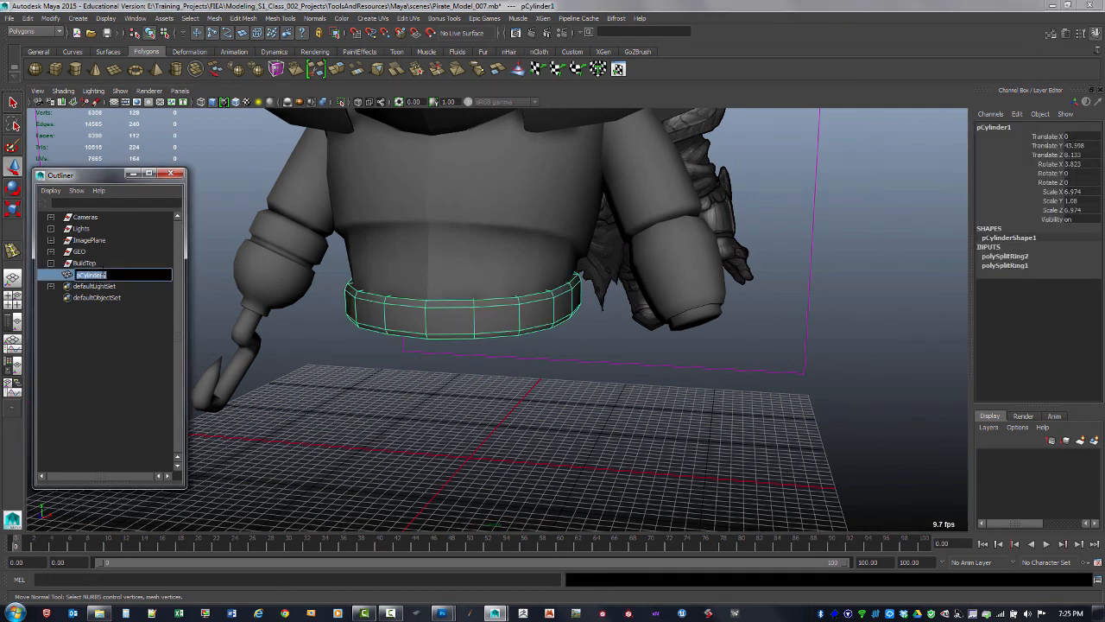
pyautogui.press('Return')
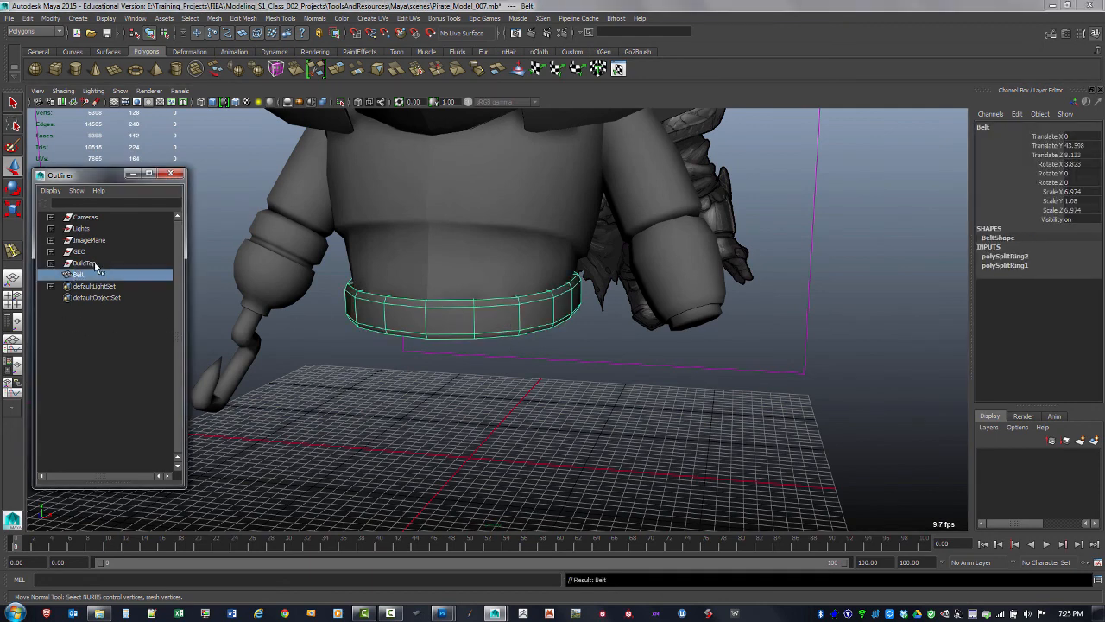
pyautogui.moveTo(91, 263); pyautogui.dragTo(91, 264, button='middle')
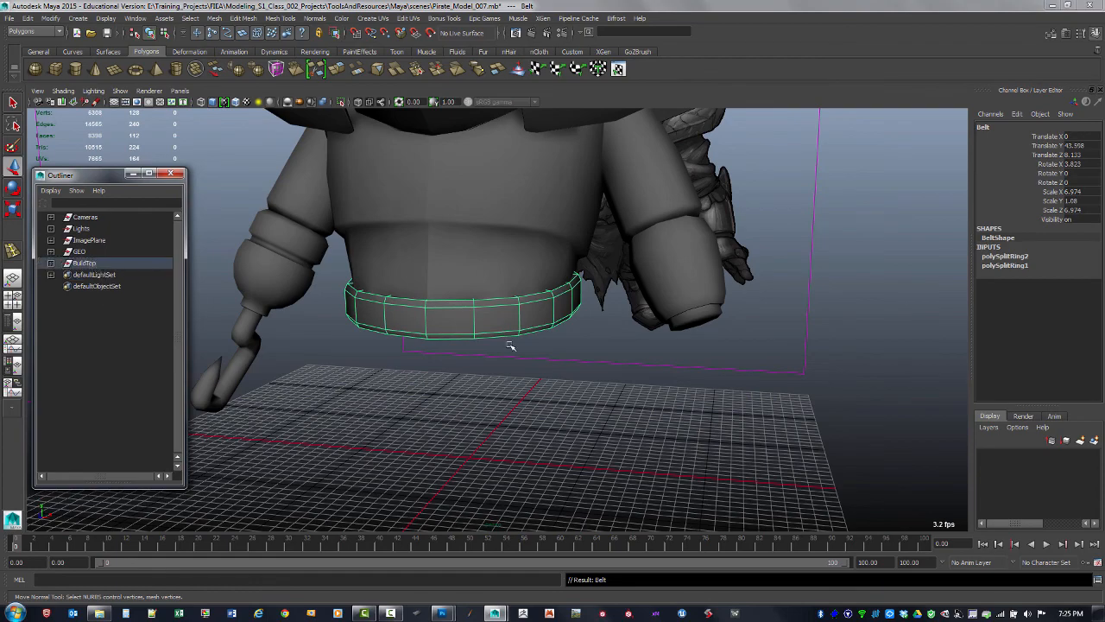
# Switch the viewport shading to Flat Shade All and orbit around the model
pyautogui.click(752, 365)
pyautogui.keyDown('alt'); pyautogui.moveTo(752, 365); pyautogui.dragTo(524, 395); pyautogui.keyUp('alt')
pyautogui.click(63, 91)
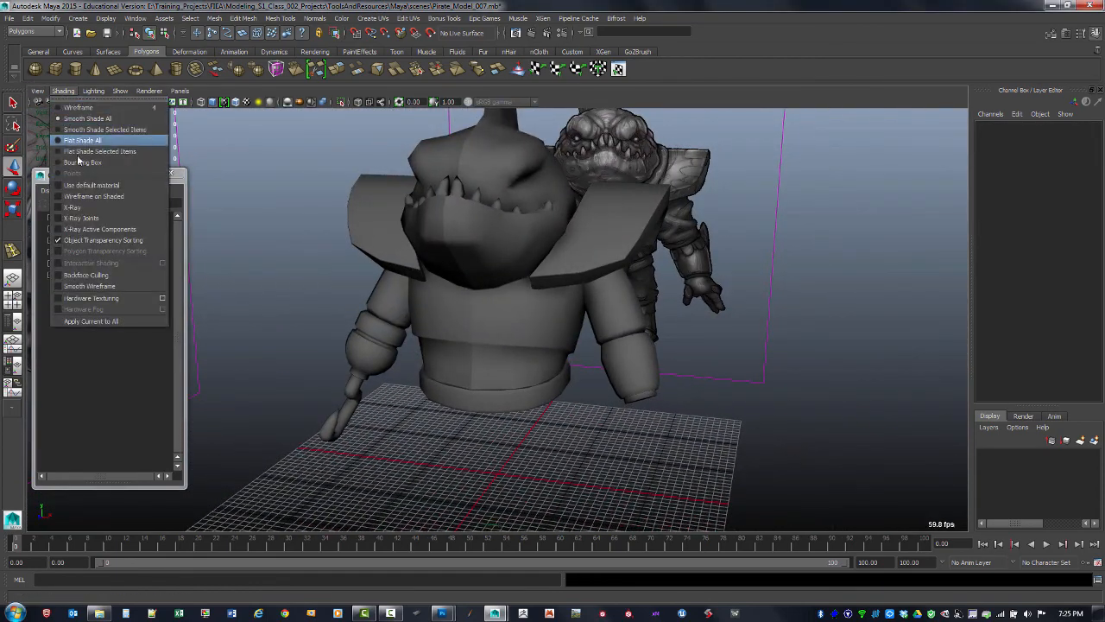
pyautogui.click(93, 141)
pyautogui.keyDown('alt'); pyautogui.moveTo(623, 439); pyautogui.dragTo(590, 439); pyautogui.keyUp('alt')
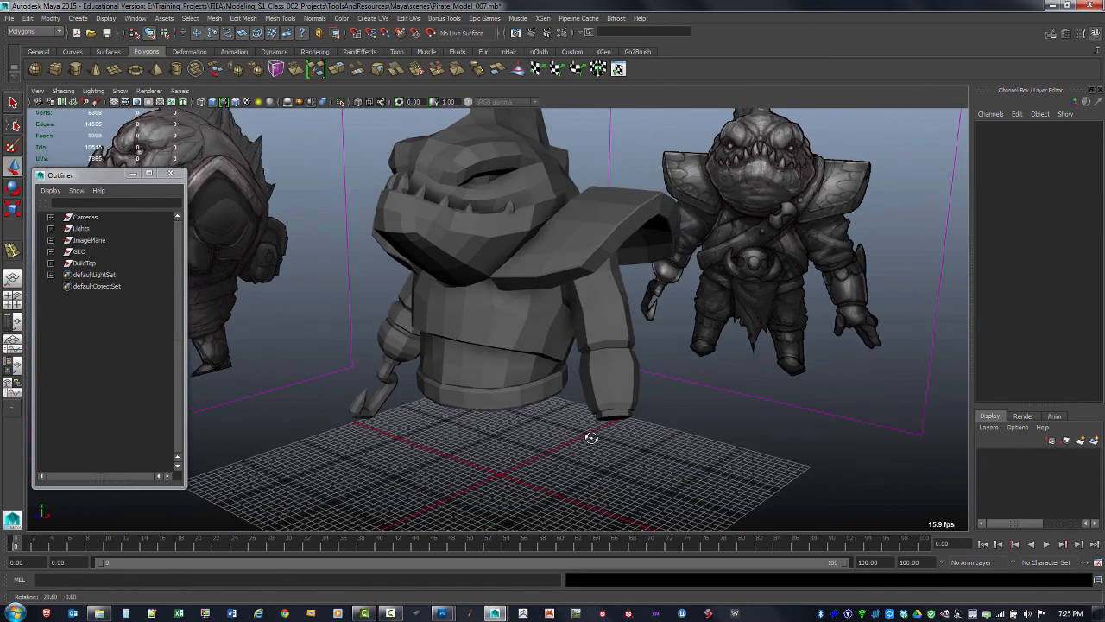
pyautogui.keyDown('alt'); pyautogui.moveTo(590, 440); pyautogui.dragTo(596, 464, button='middle'); pyautogui.keyUp('alt')
pyautogui.keyDown('alt'); pyautogui.moveTo(596, 463); pyautogui.dragTo(576, 455); pyautogui.keyUp('alt')
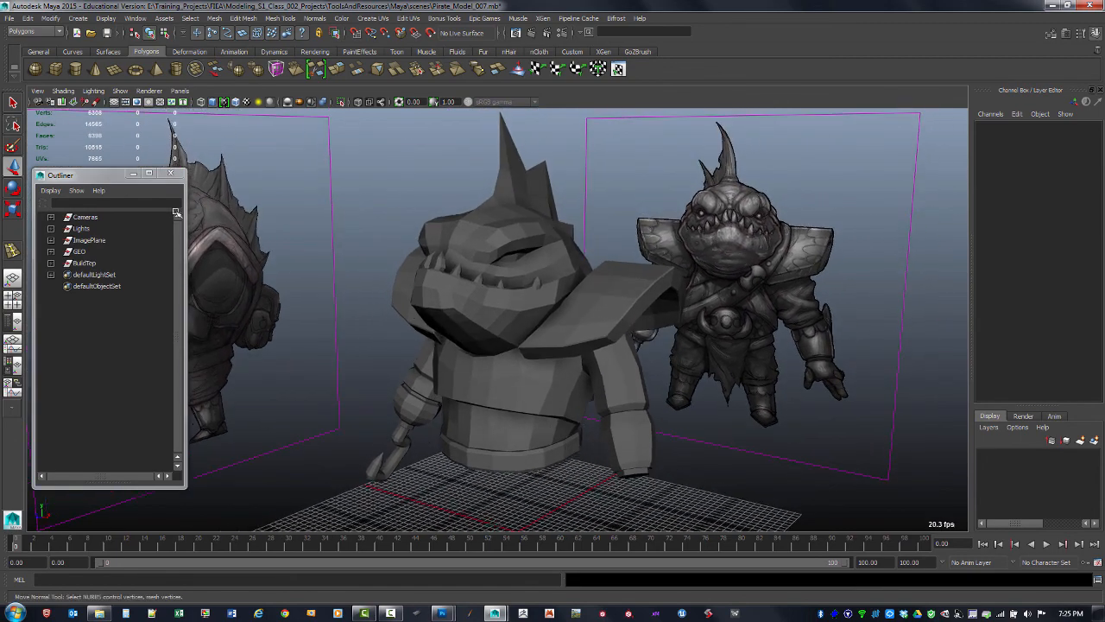
# Save the scene as a new file named Pirate_Model_008
pyautogui.click(9, 19)
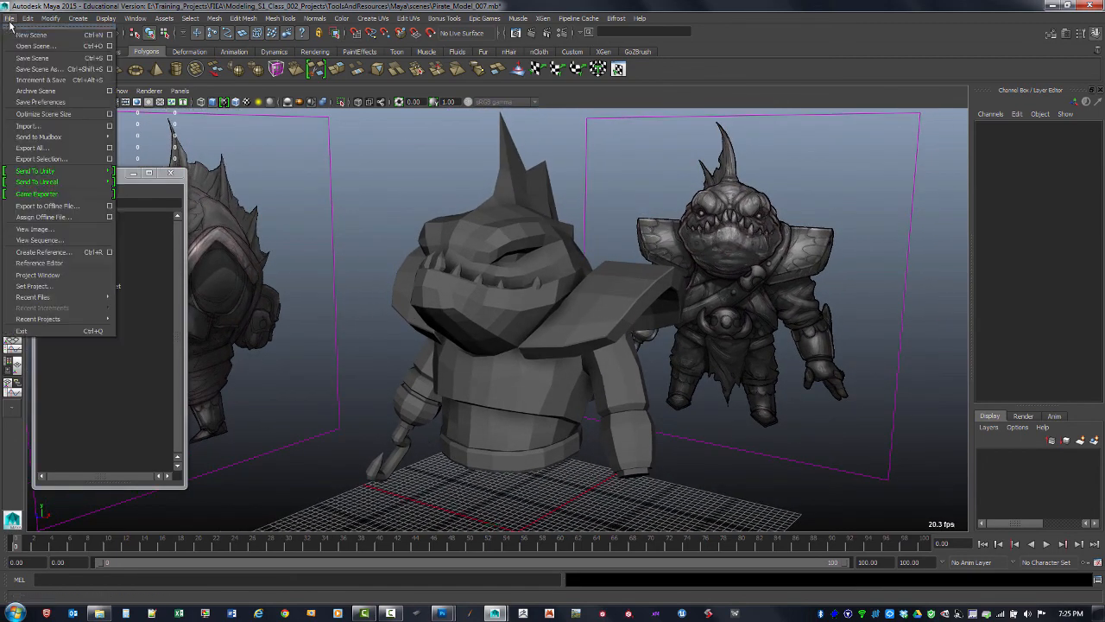
pyautogui.click(67, 70)
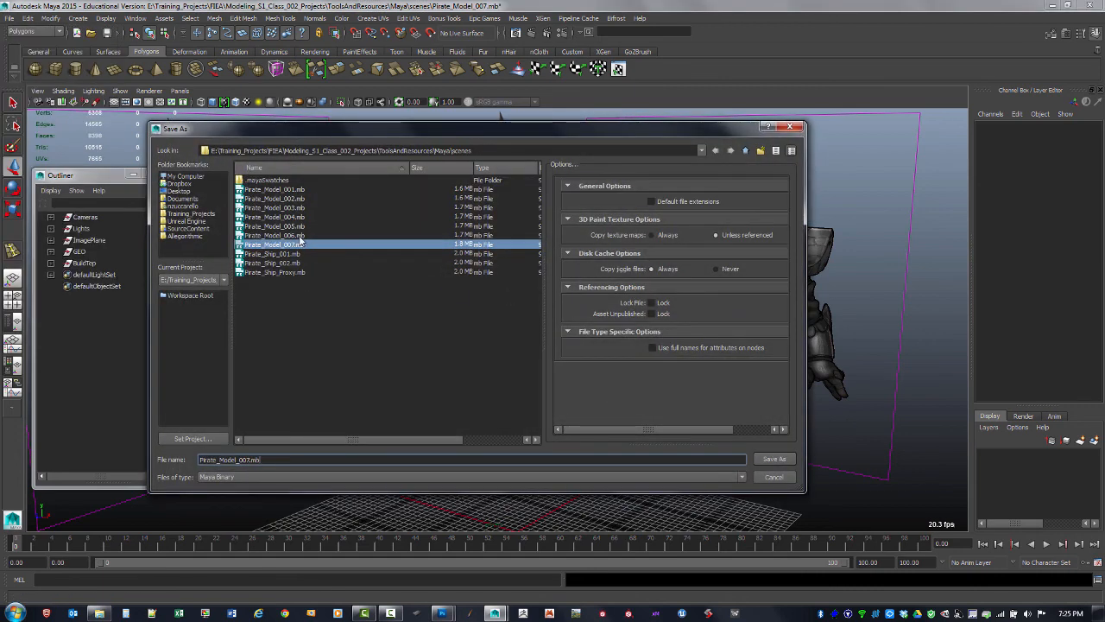
pyautogui.click(300, 244)
pyautogui.click(248, 460)
pyautogui.press('BackSpace')
pyautogui.write('88')
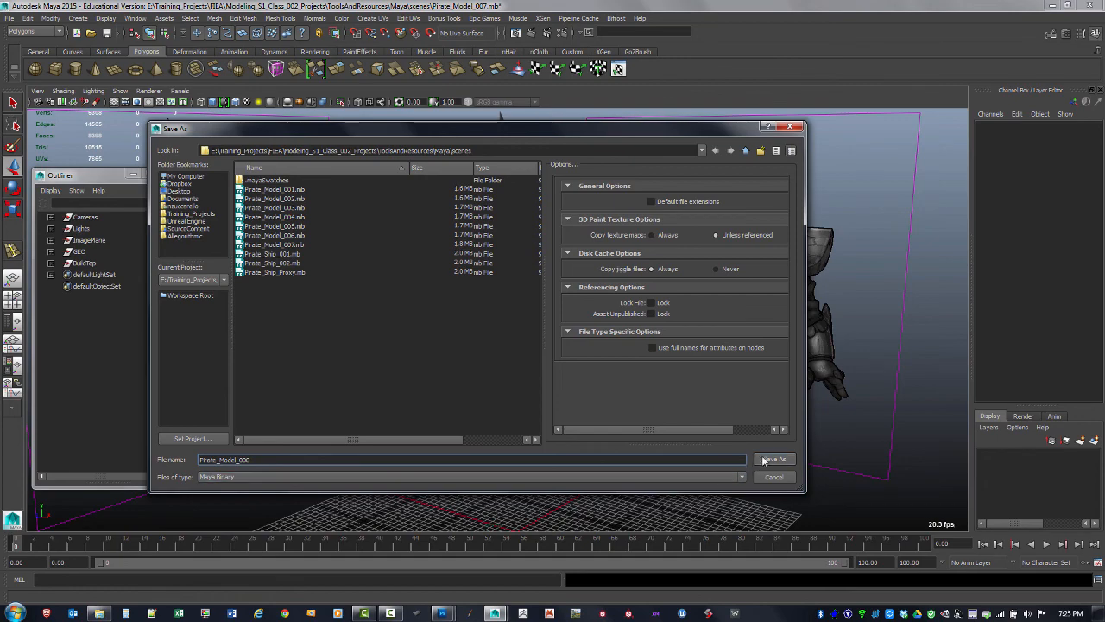
pyautogui.click(768, 460)
pyautogui.moveTo(733, 440)
pyautogui.keyDown('alt'); pyautogui.mouseDown()
pyautogui.moveTo(711, 437)
pyautogui.moveTo(725, 436)
pyautogui.mouseUp(); pyautogui.keyUp('alt')
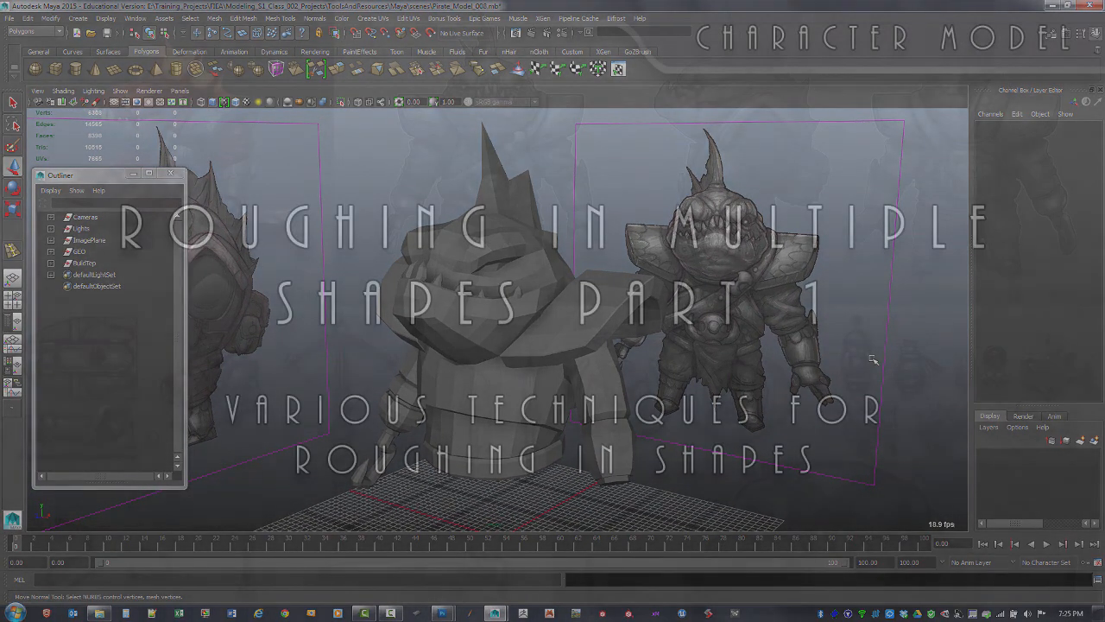